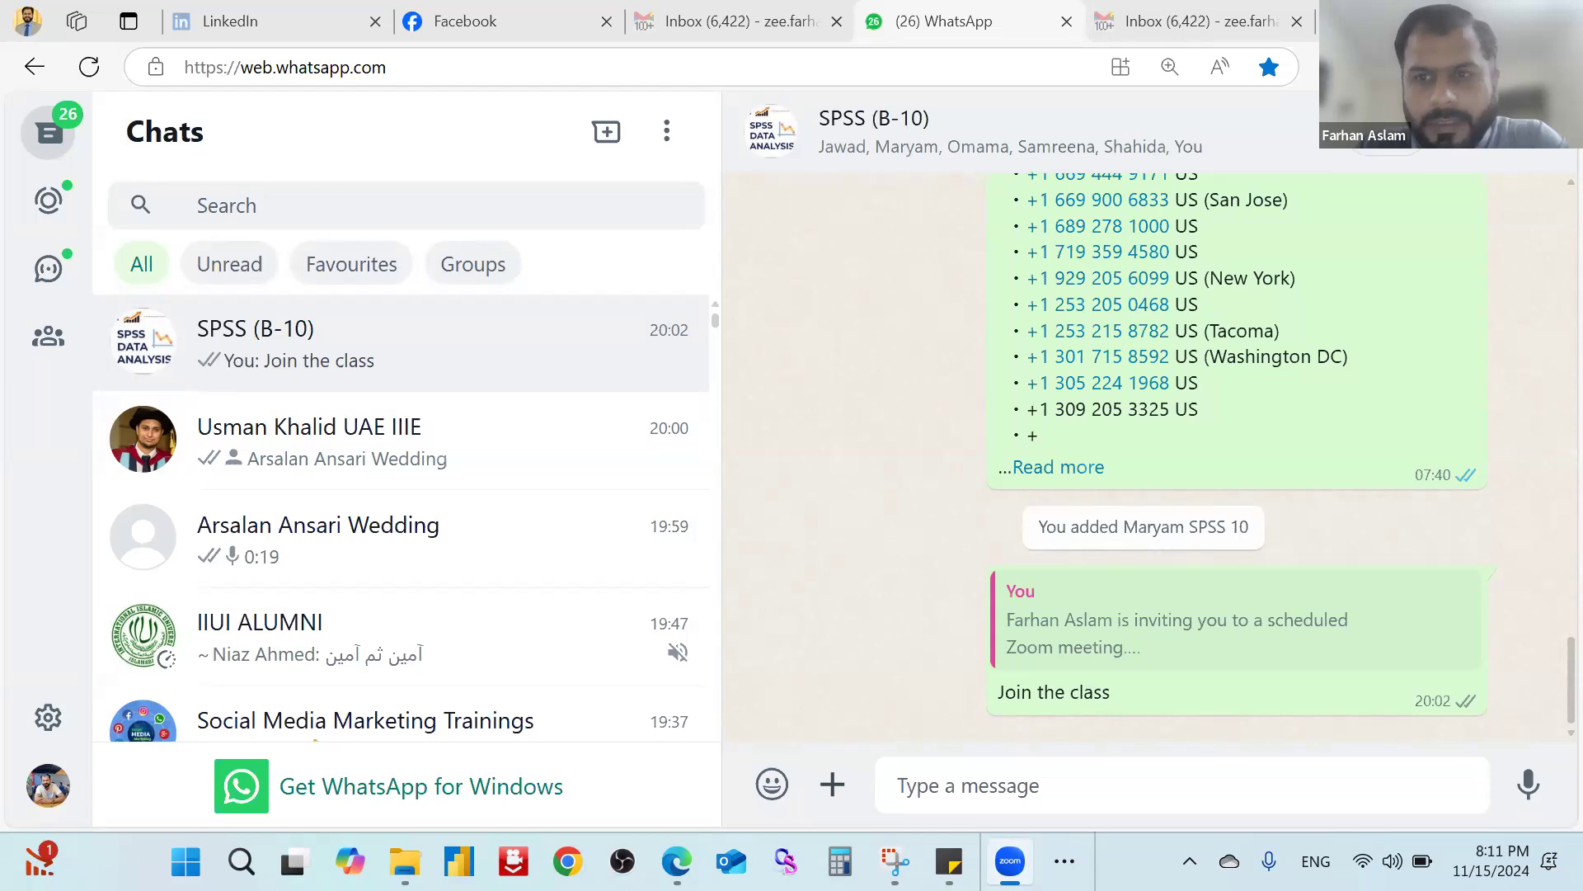
# Minimize the browser and file explorer windows, switch to the SPSS Data Editor, and select the first variable's Name cell.
pyautogui.click(1441, 20)
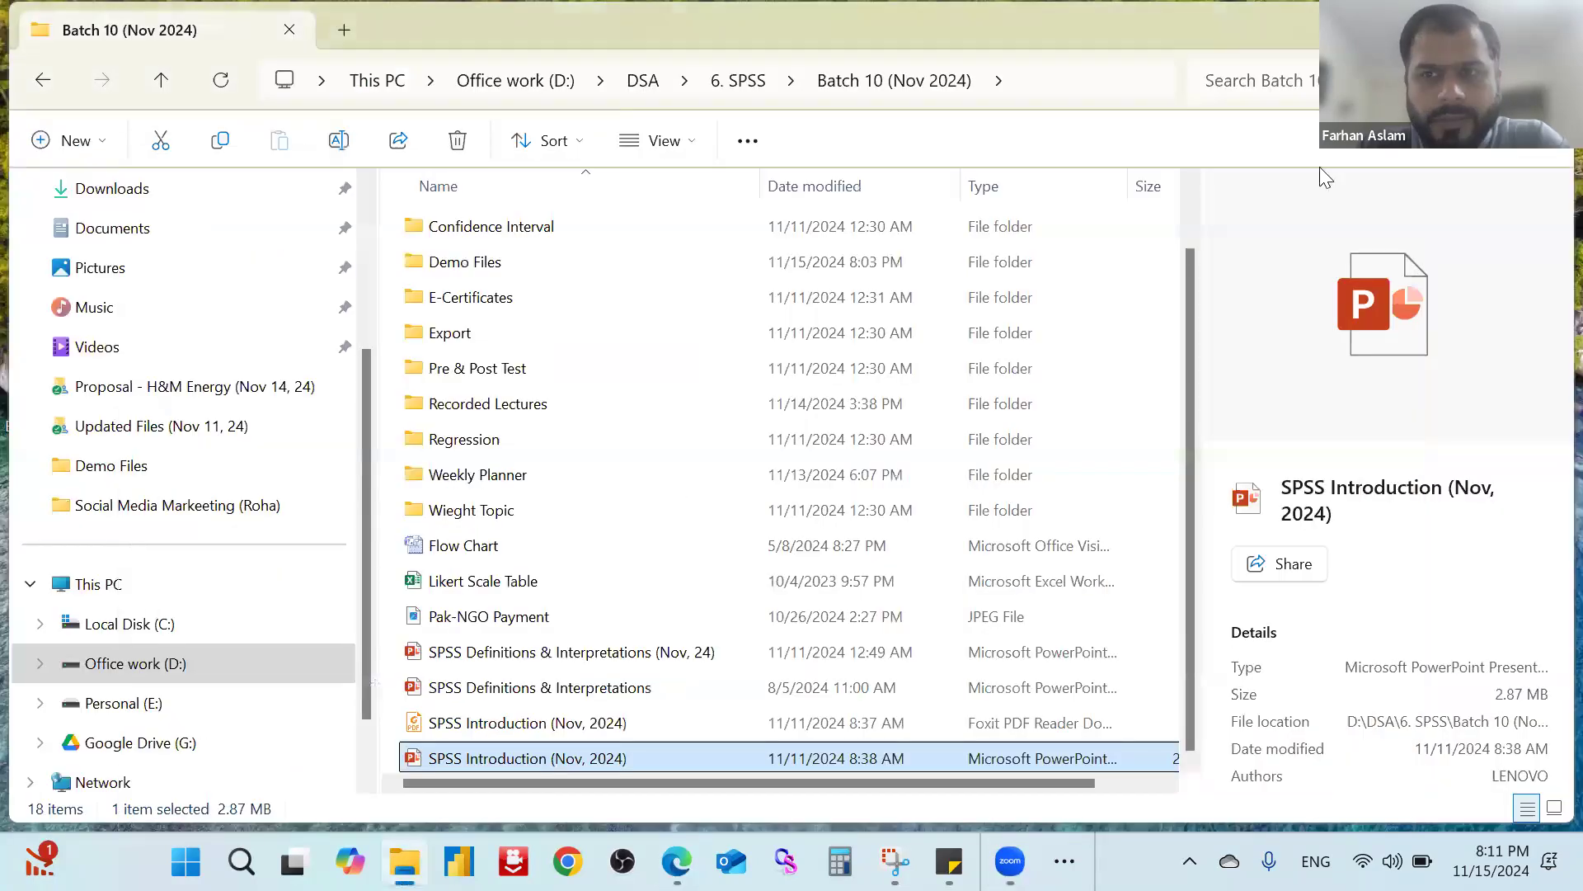
pyautogui.click(1441, 20)
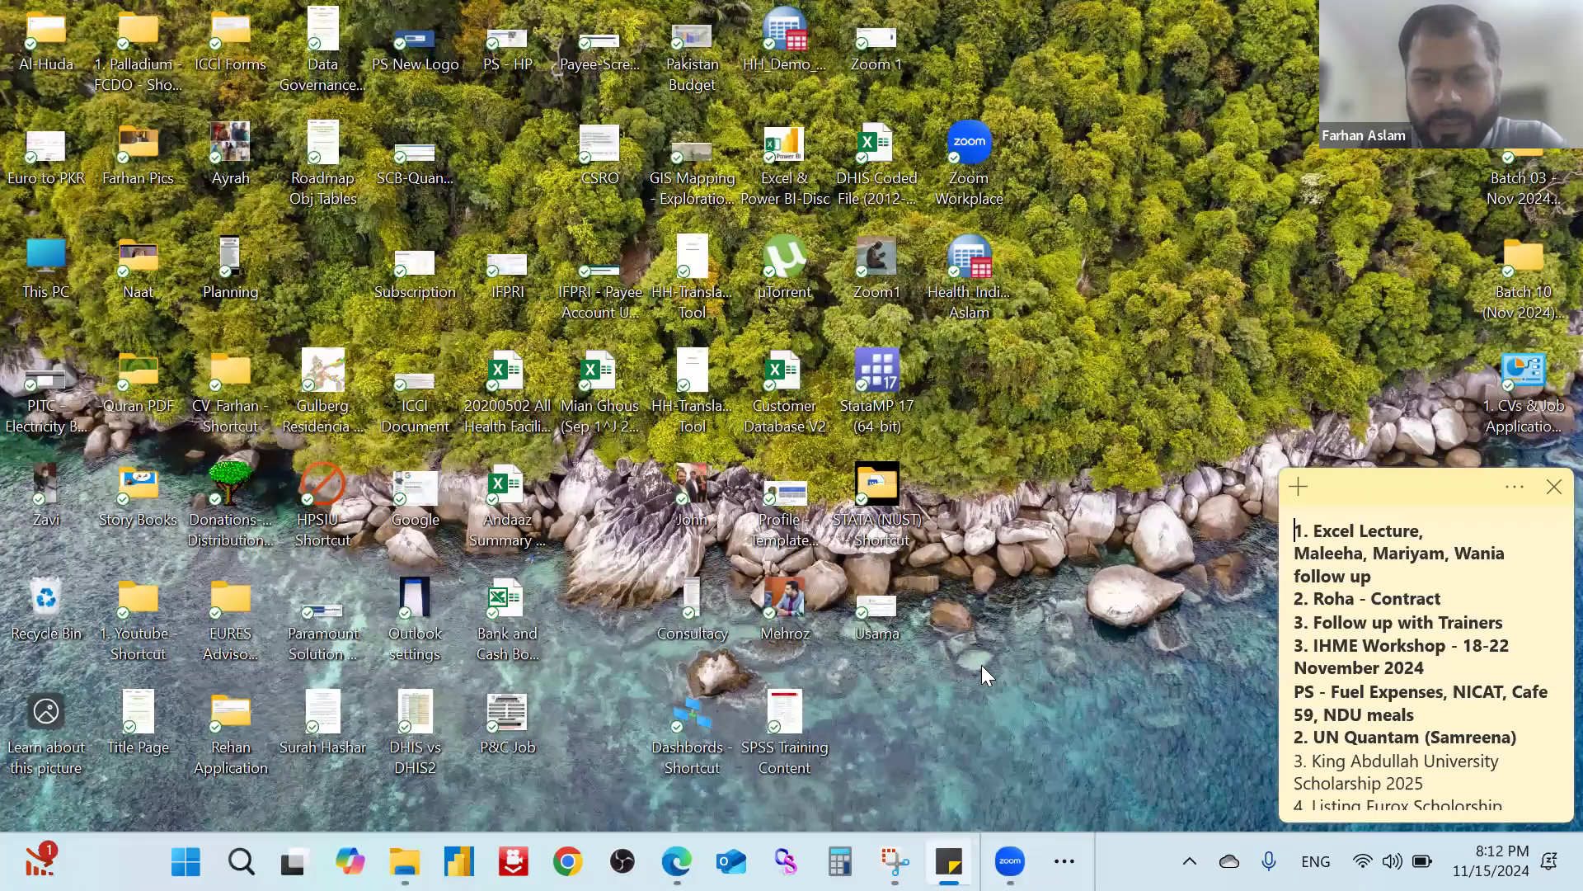
pyautogui.hotkey('alt', 'Tab')
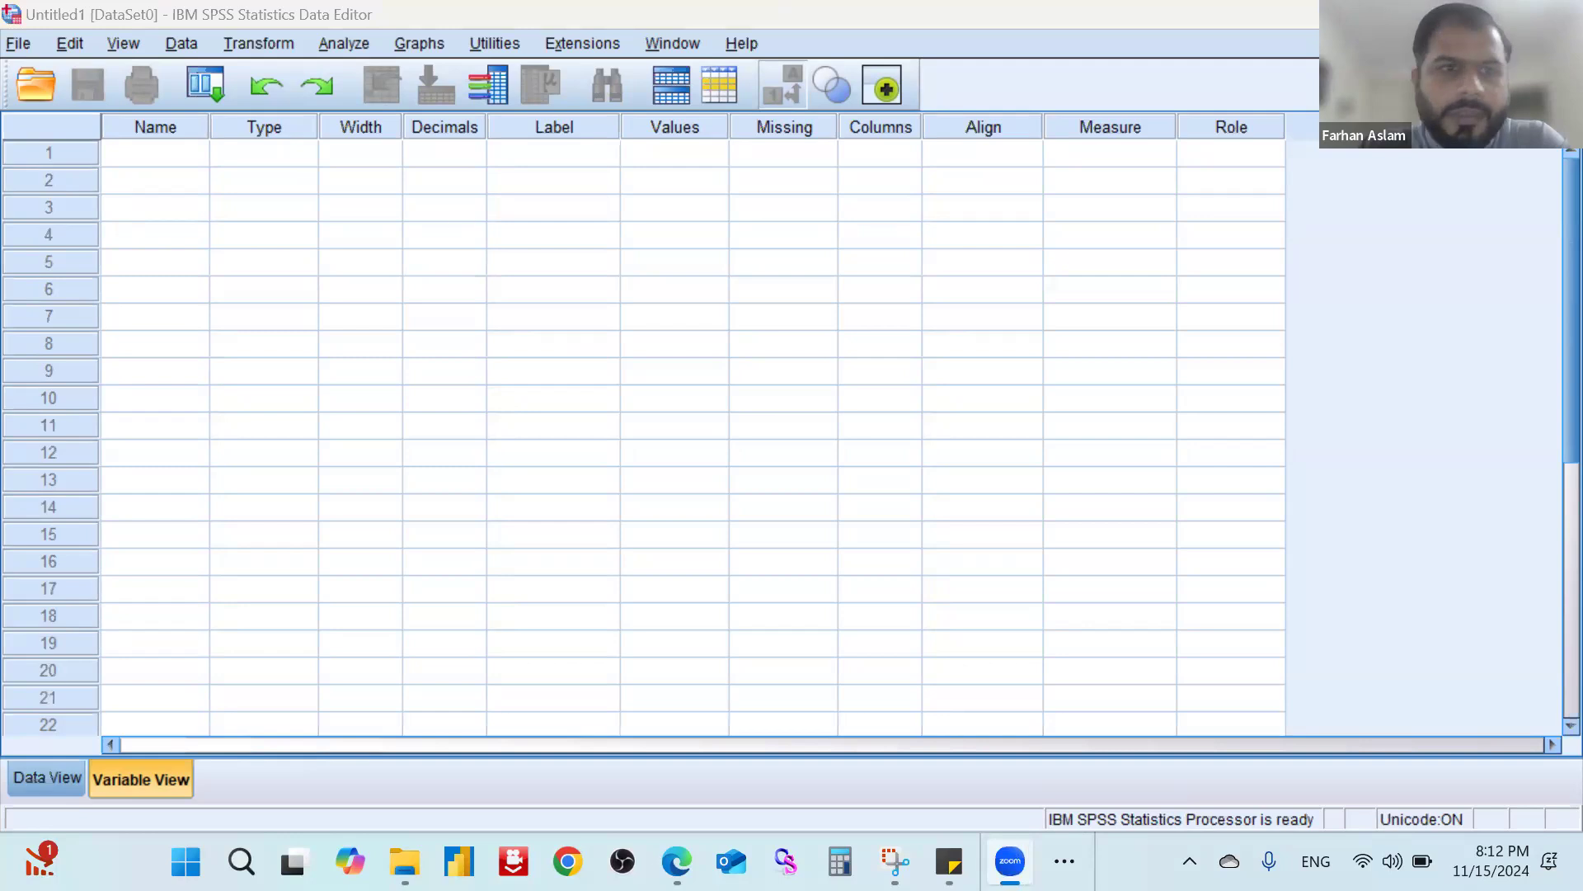
pyautogui.click(357, 209)
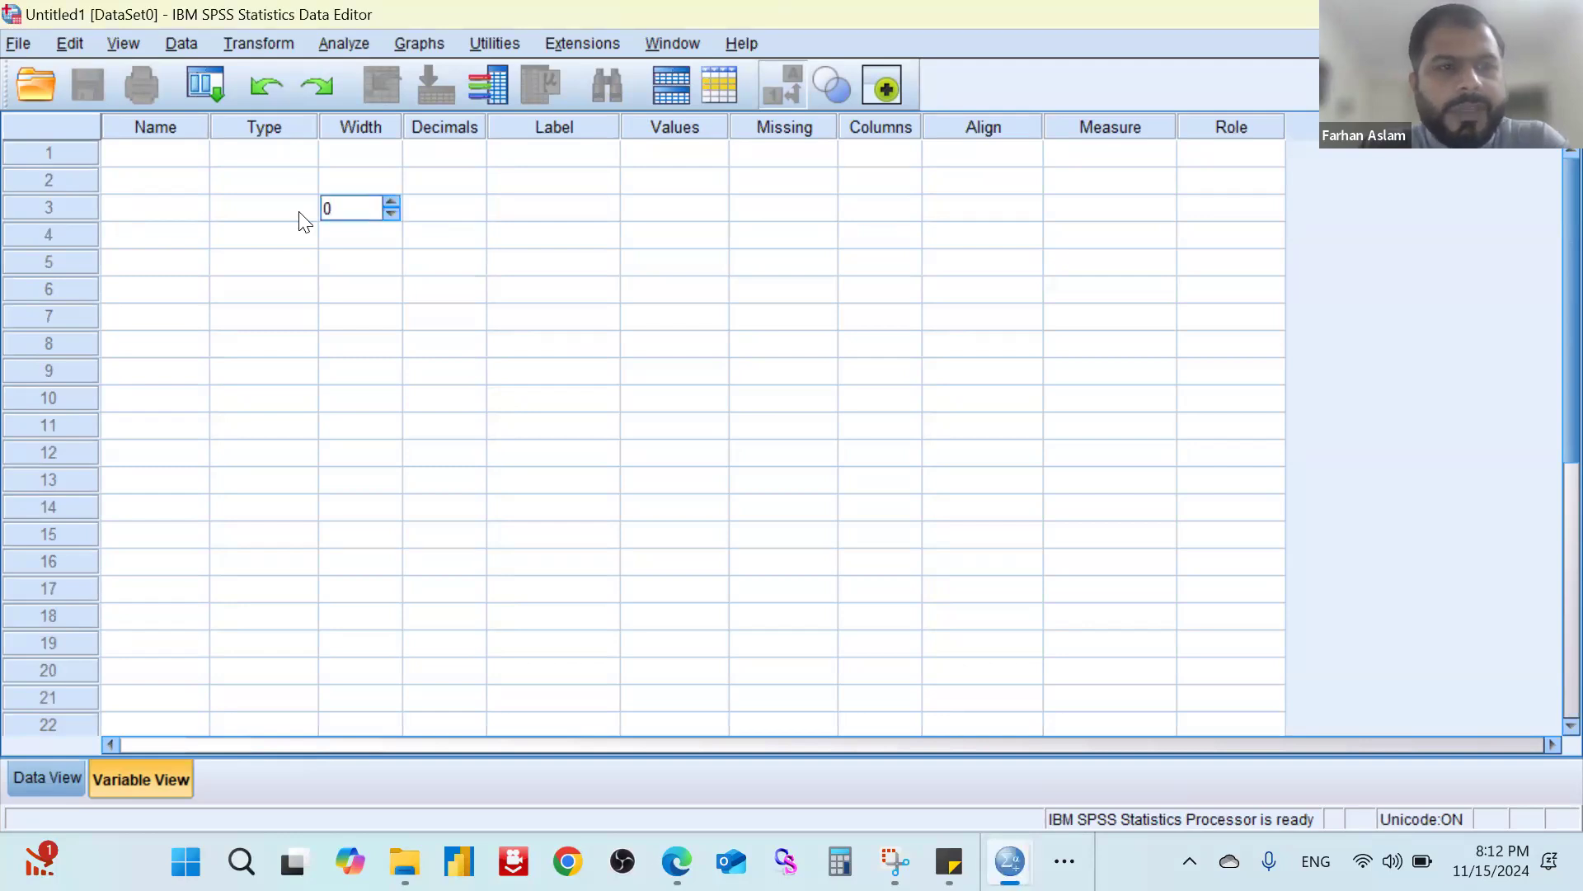
pyautogui.click(174, 152)
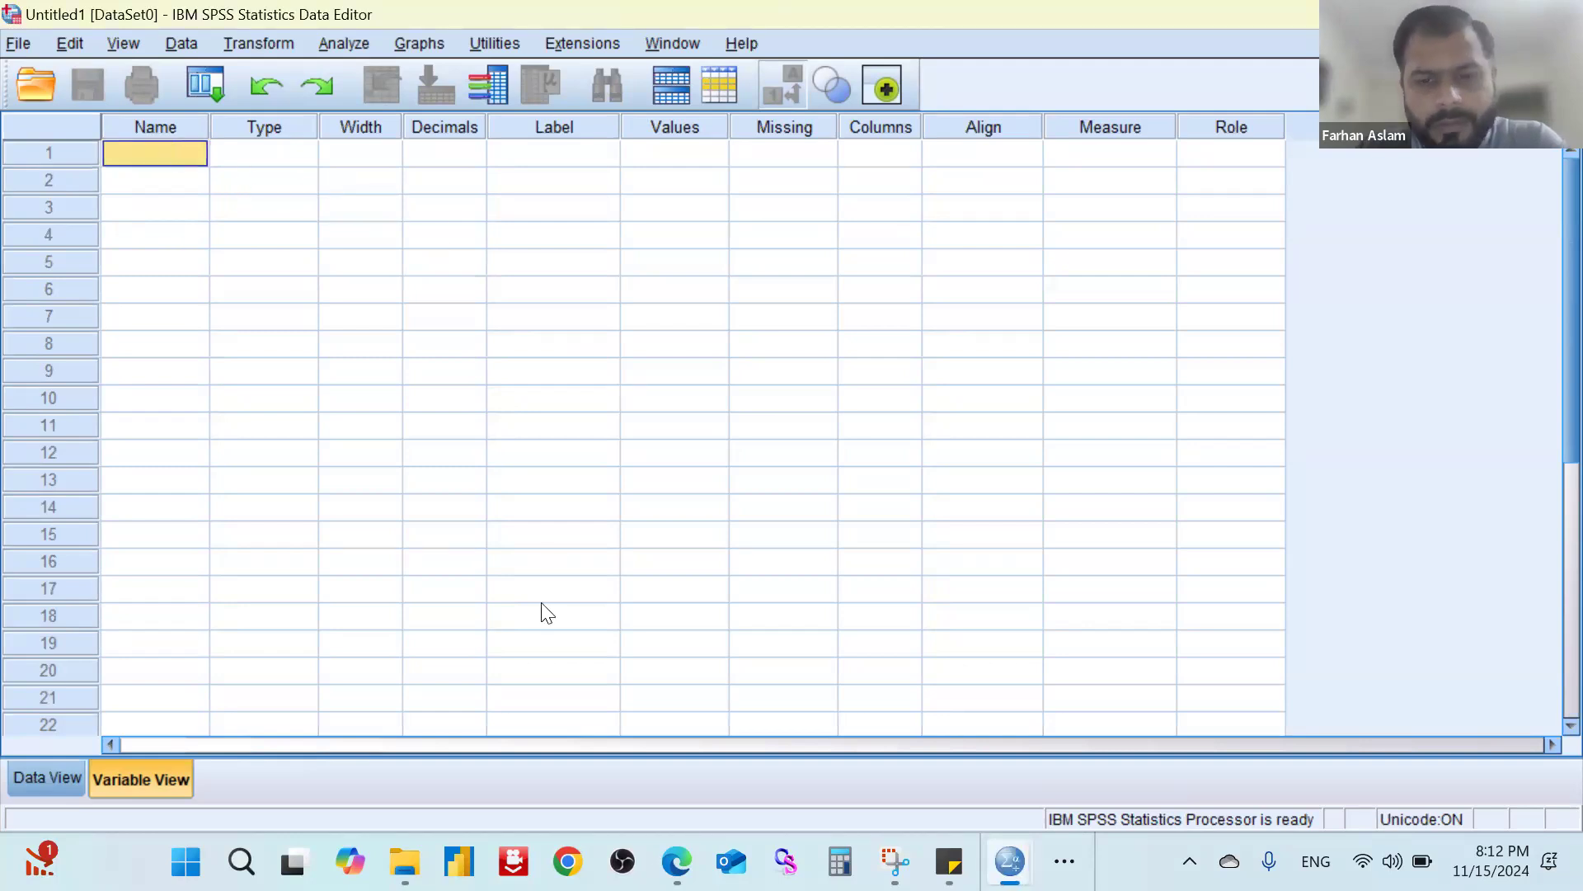
# Switch to the Household Questionnaire in Word and review the questions in Section I, Identification.
pyautogui.click(1064, 860)
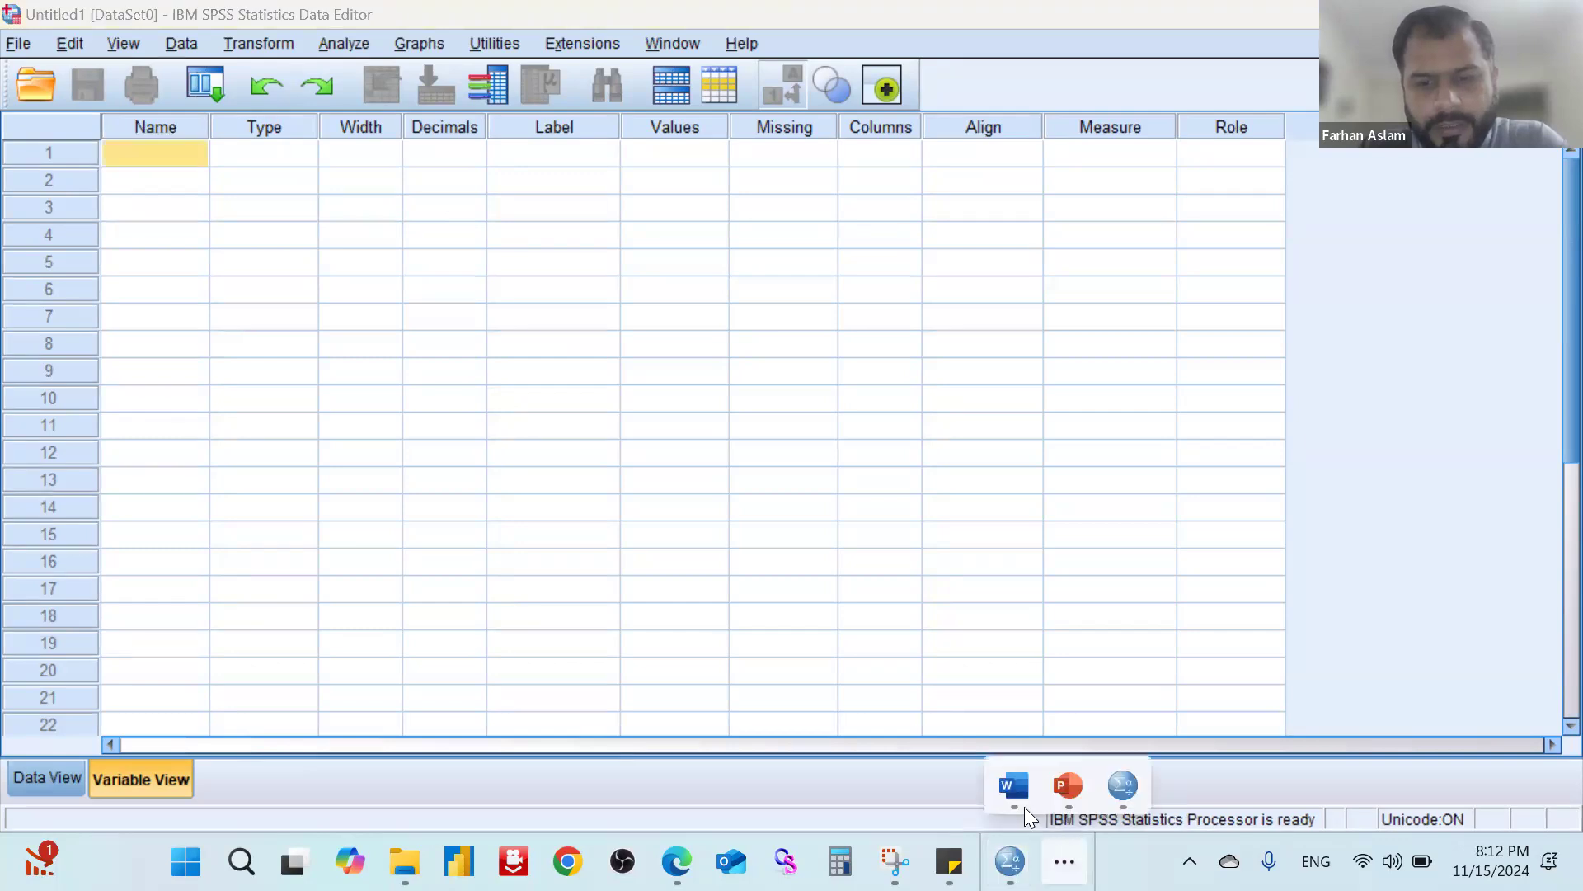
pyautogui.click(1020, 781)
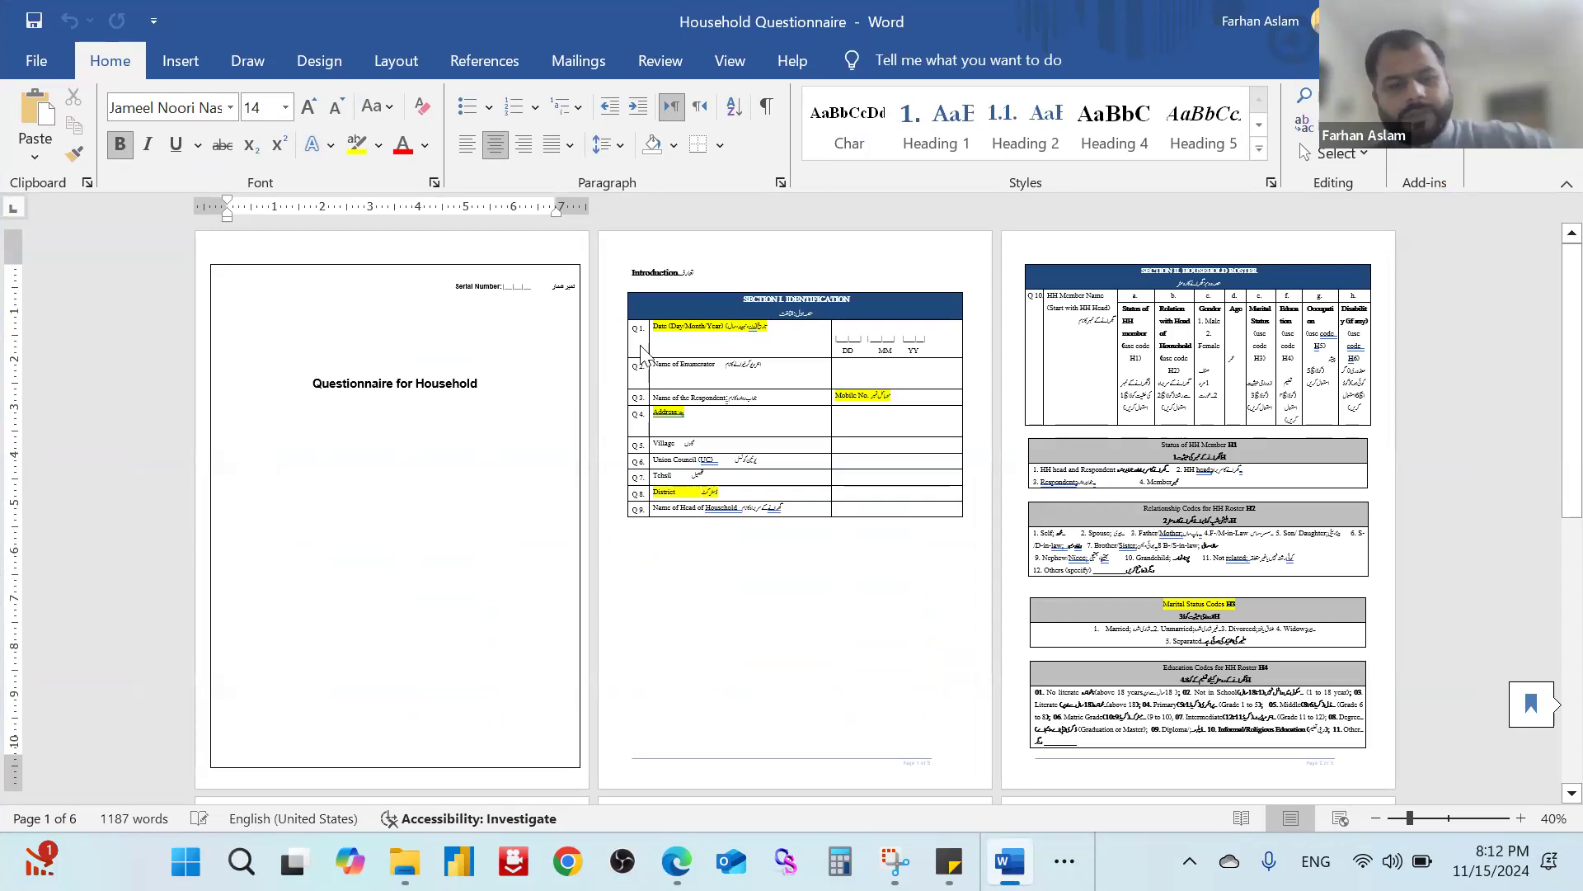
pyautogui.scroll(5, 799, 493)
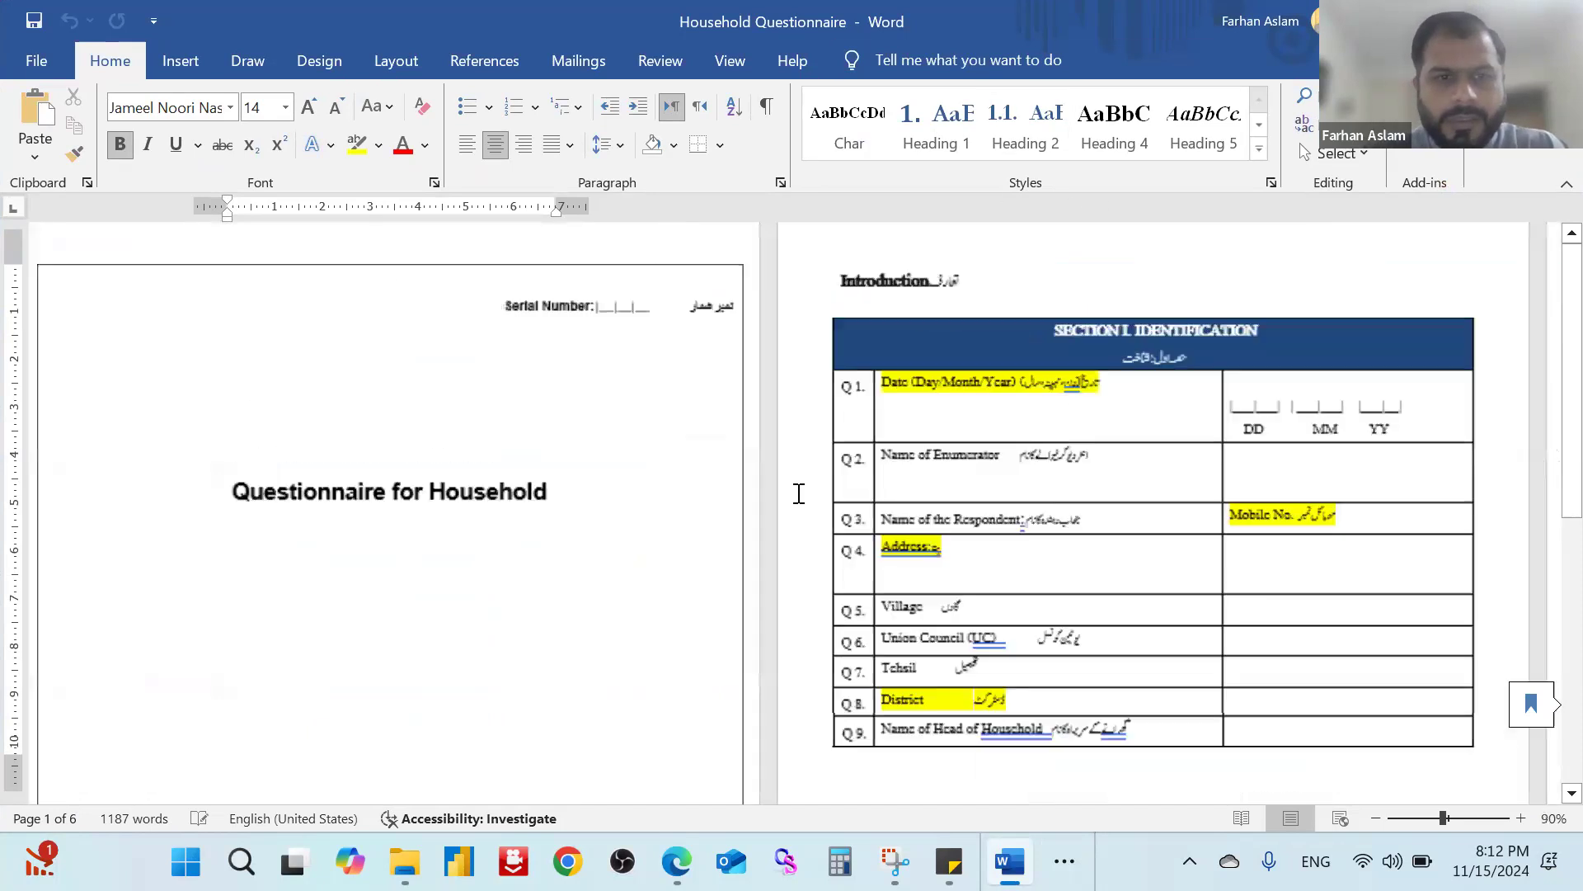
pyautogui.scroll(-12, 799, 493)
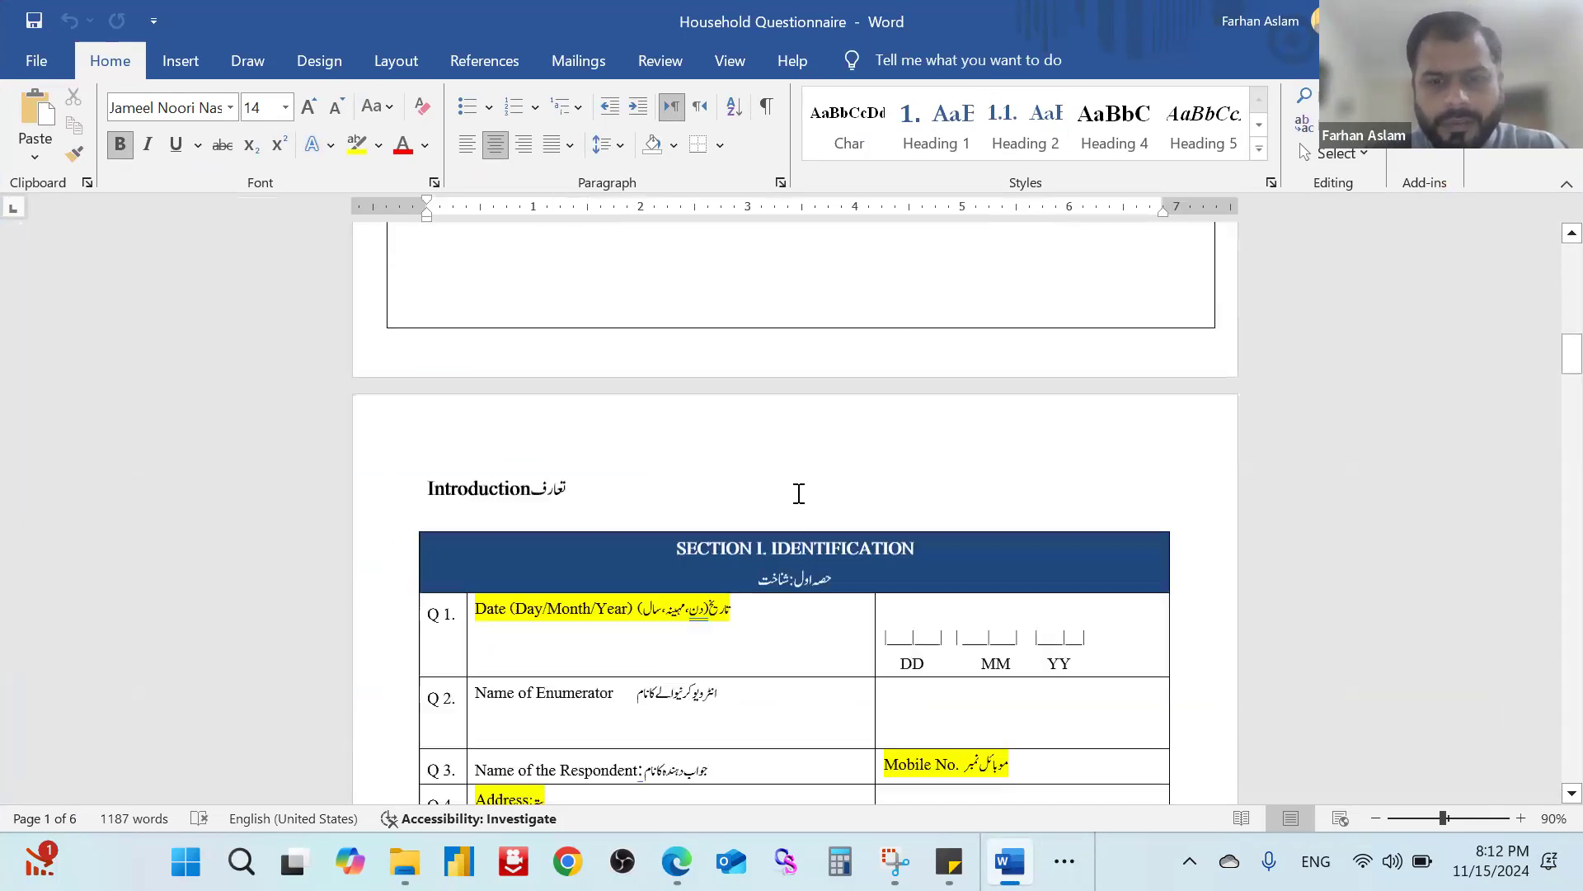
pyautogui.scroll(2, 799, 494)
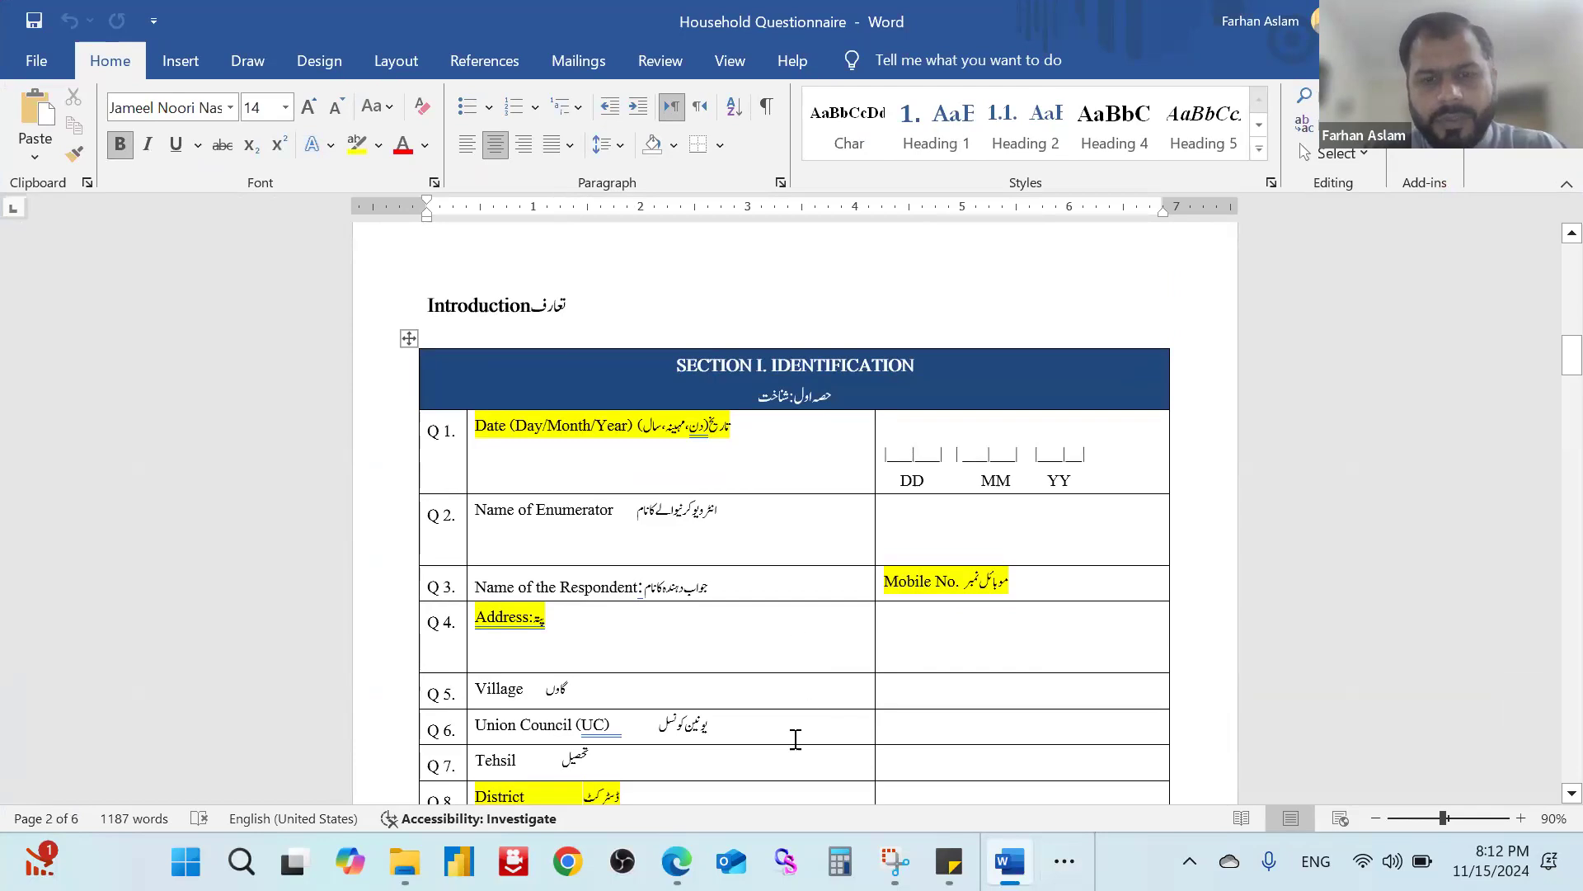
# Return to the SPSS Data Editor and select the Name cell of the first variable row.
pyautogui.click(1065, 861)
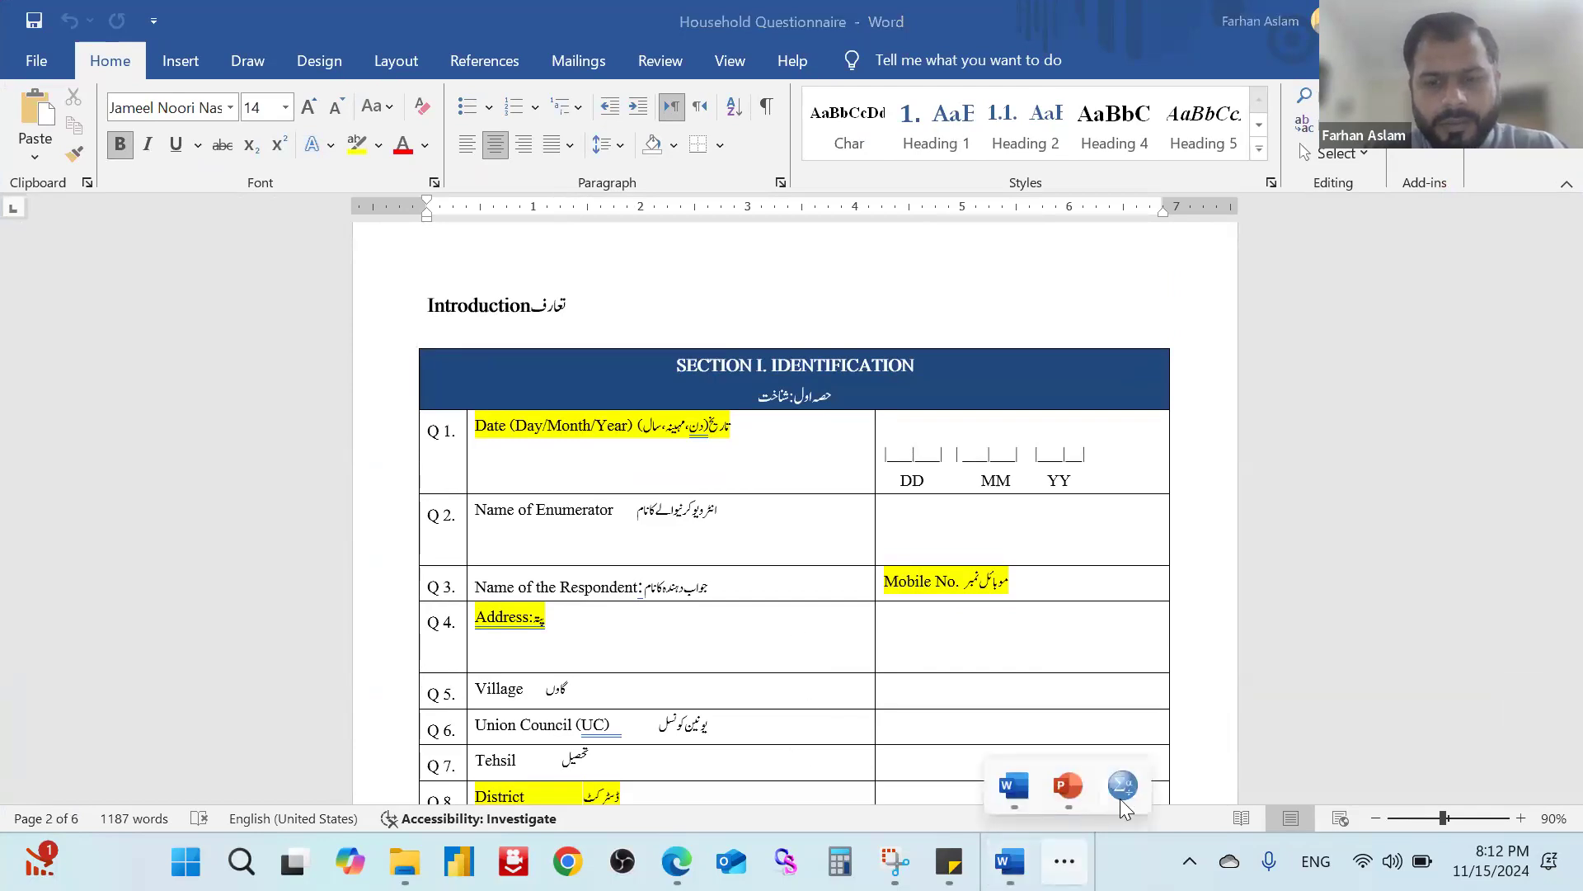
pyautogui.moveTo(1118, 799)
pyautogui.click(1002, 700)
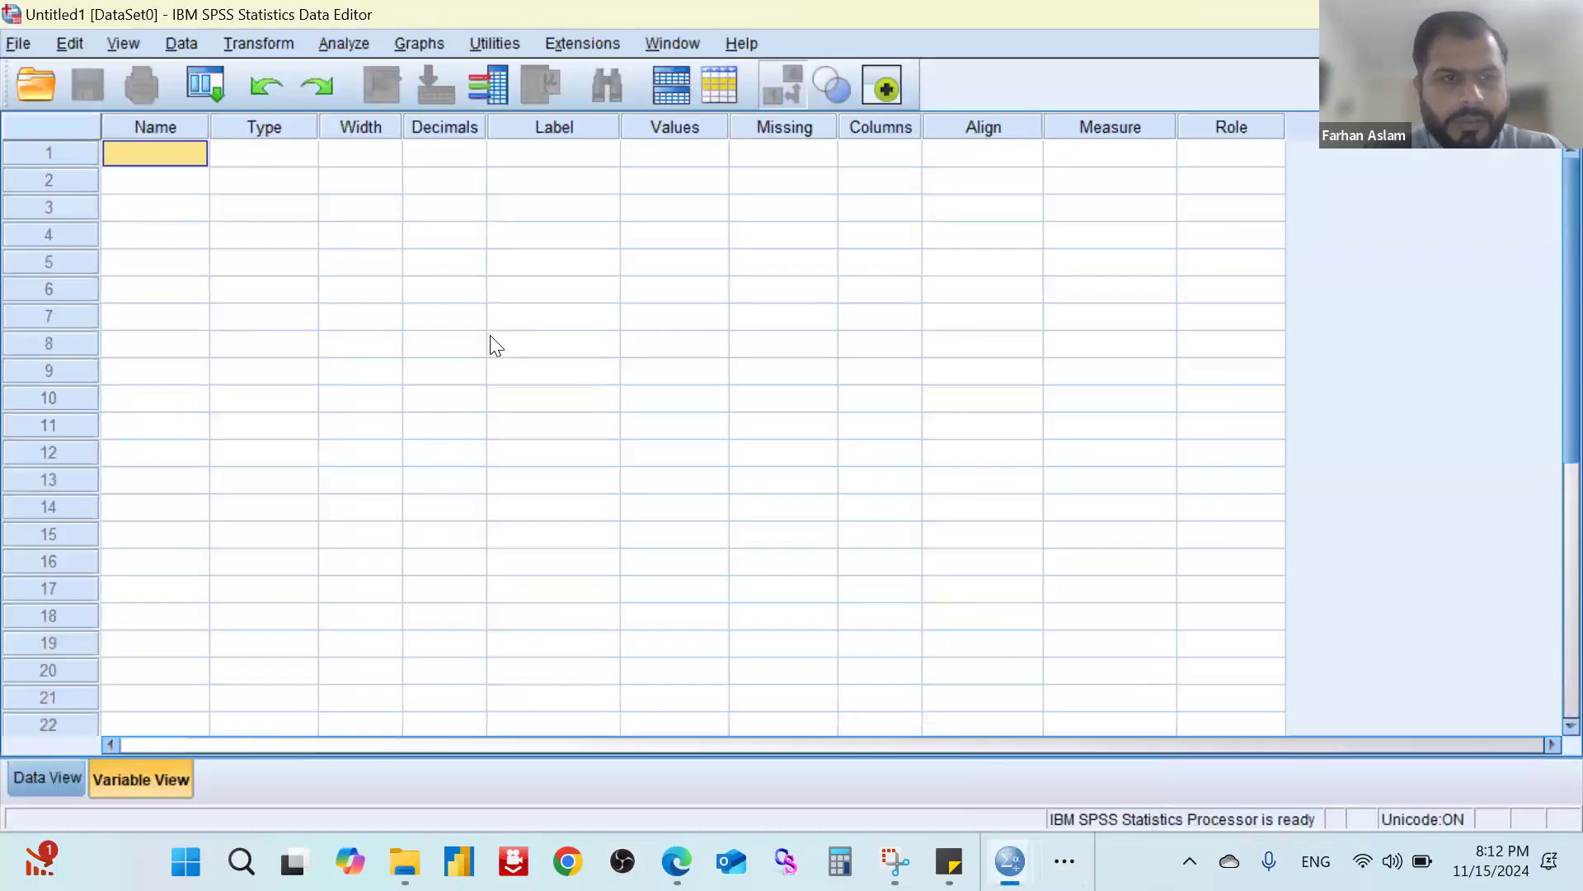
pyautogui.click(493, 343)
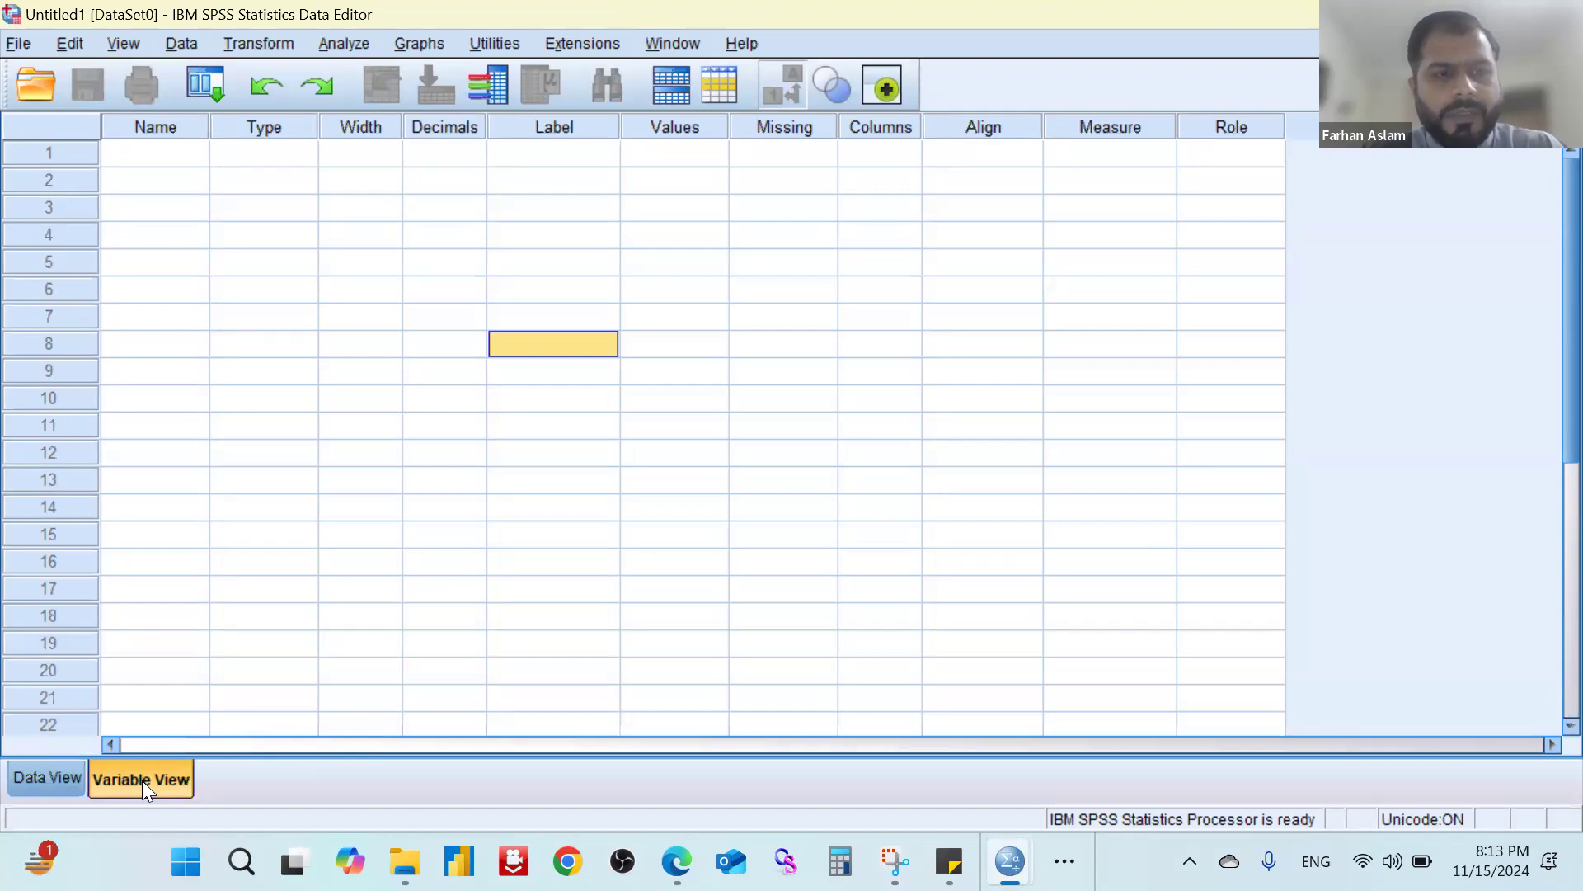
pyautogui.click(156, 154)
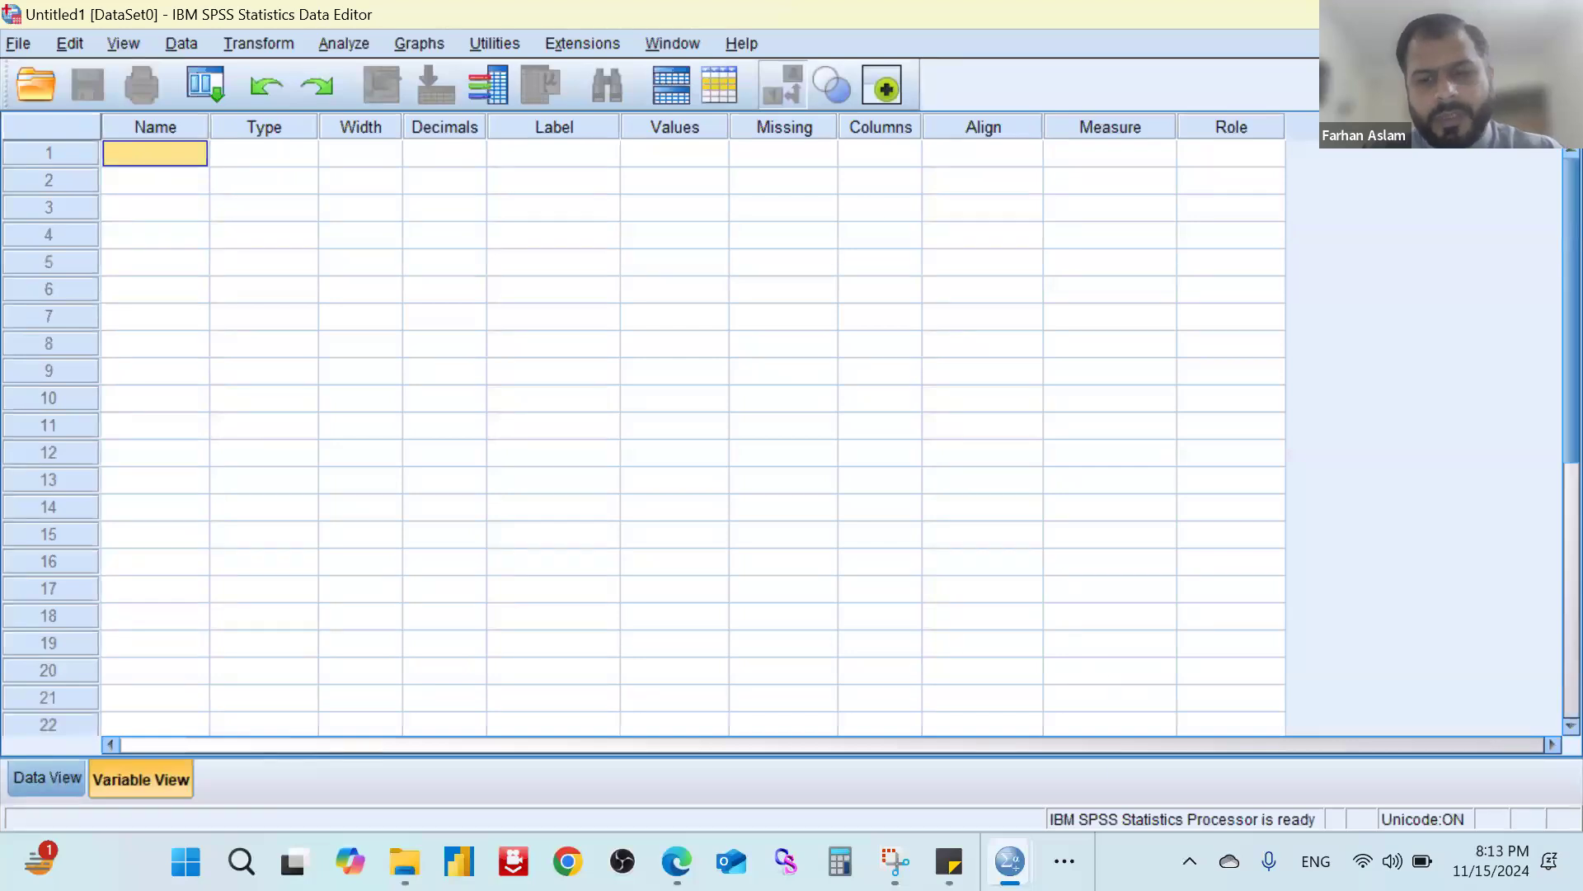
# Switch to the Household Questionnaire in Word and check the Serial Number field on its cover page.
pyautogui.click(1065, 861)
pyautogui.click(1018, 787)
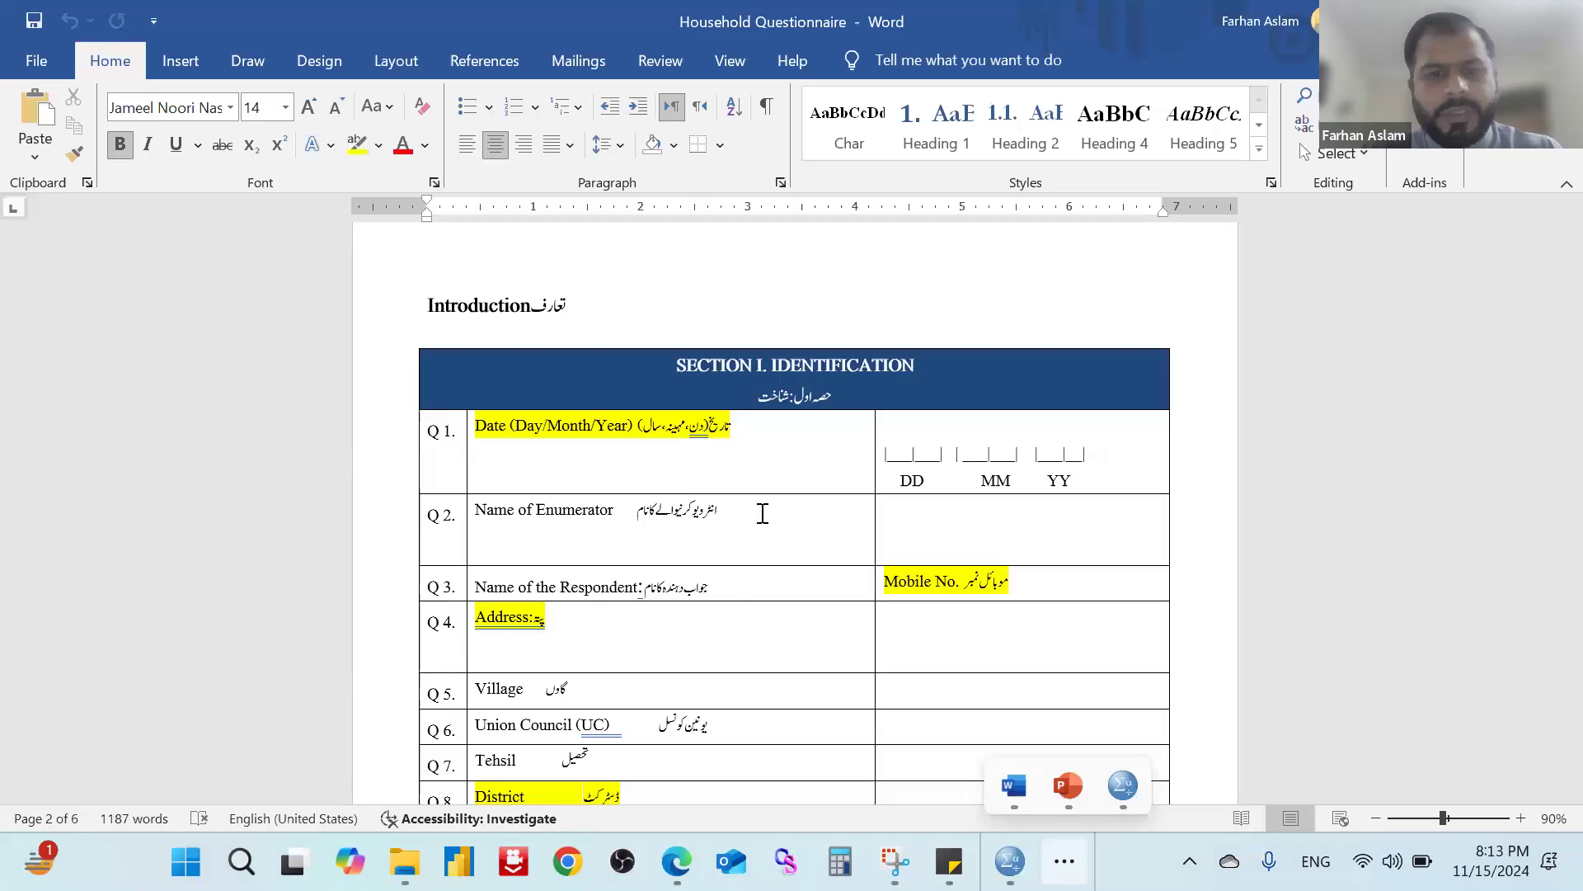
pyautogui.scroll(15, 821, 474)
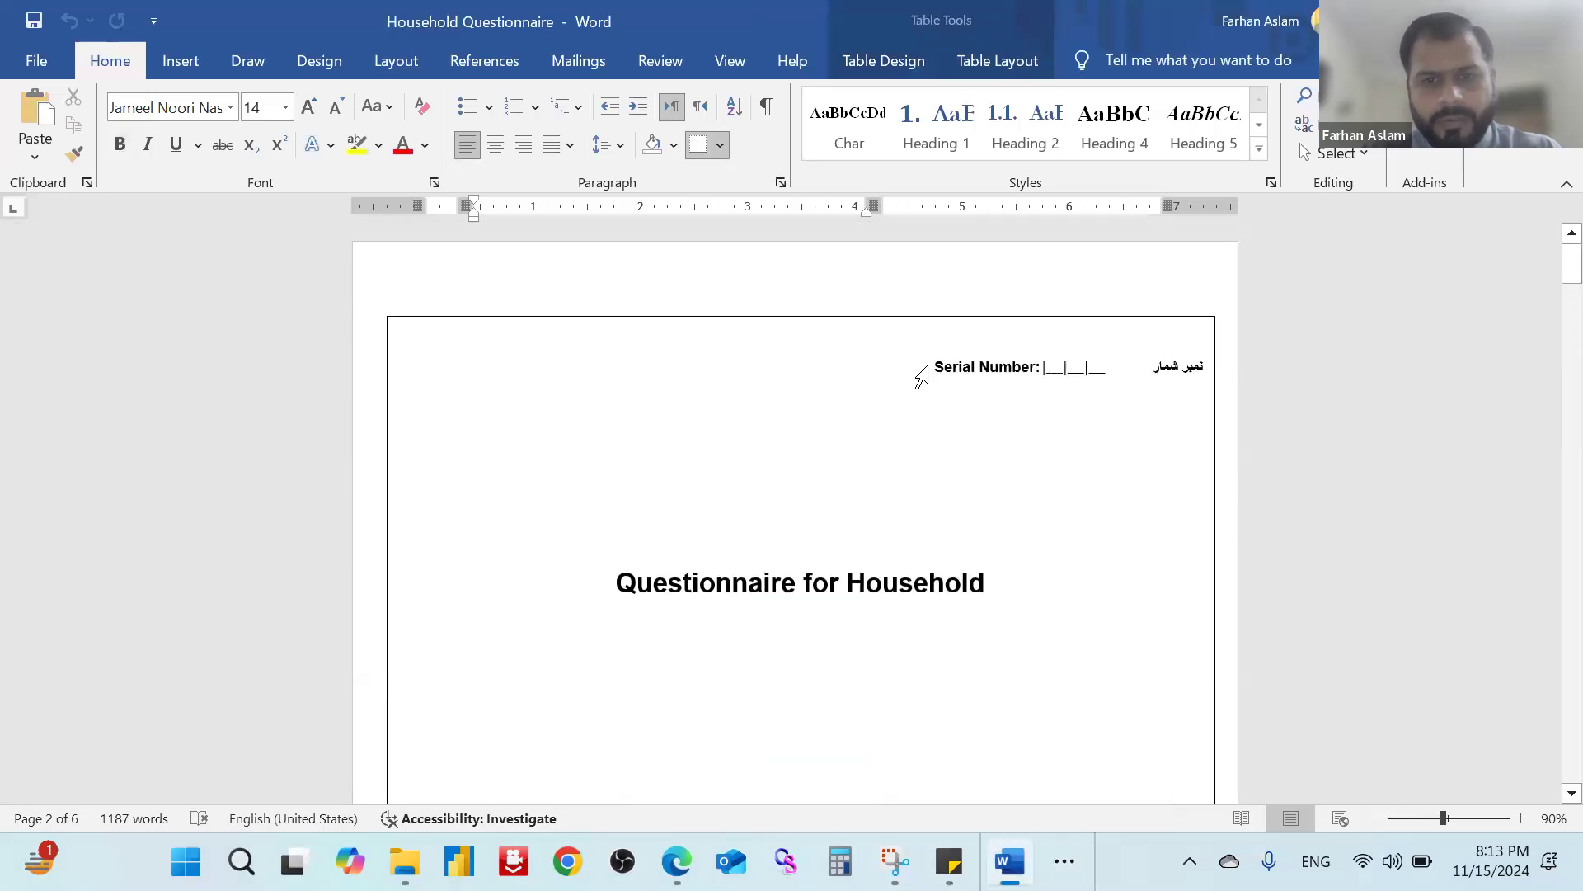
pyautogui.click(999, 368)
pyautogui.click(852, 583)
# Switch back to SPSS and name the first variable Sr_Number.
pyautogui.hotkey('alt', 'Tab')
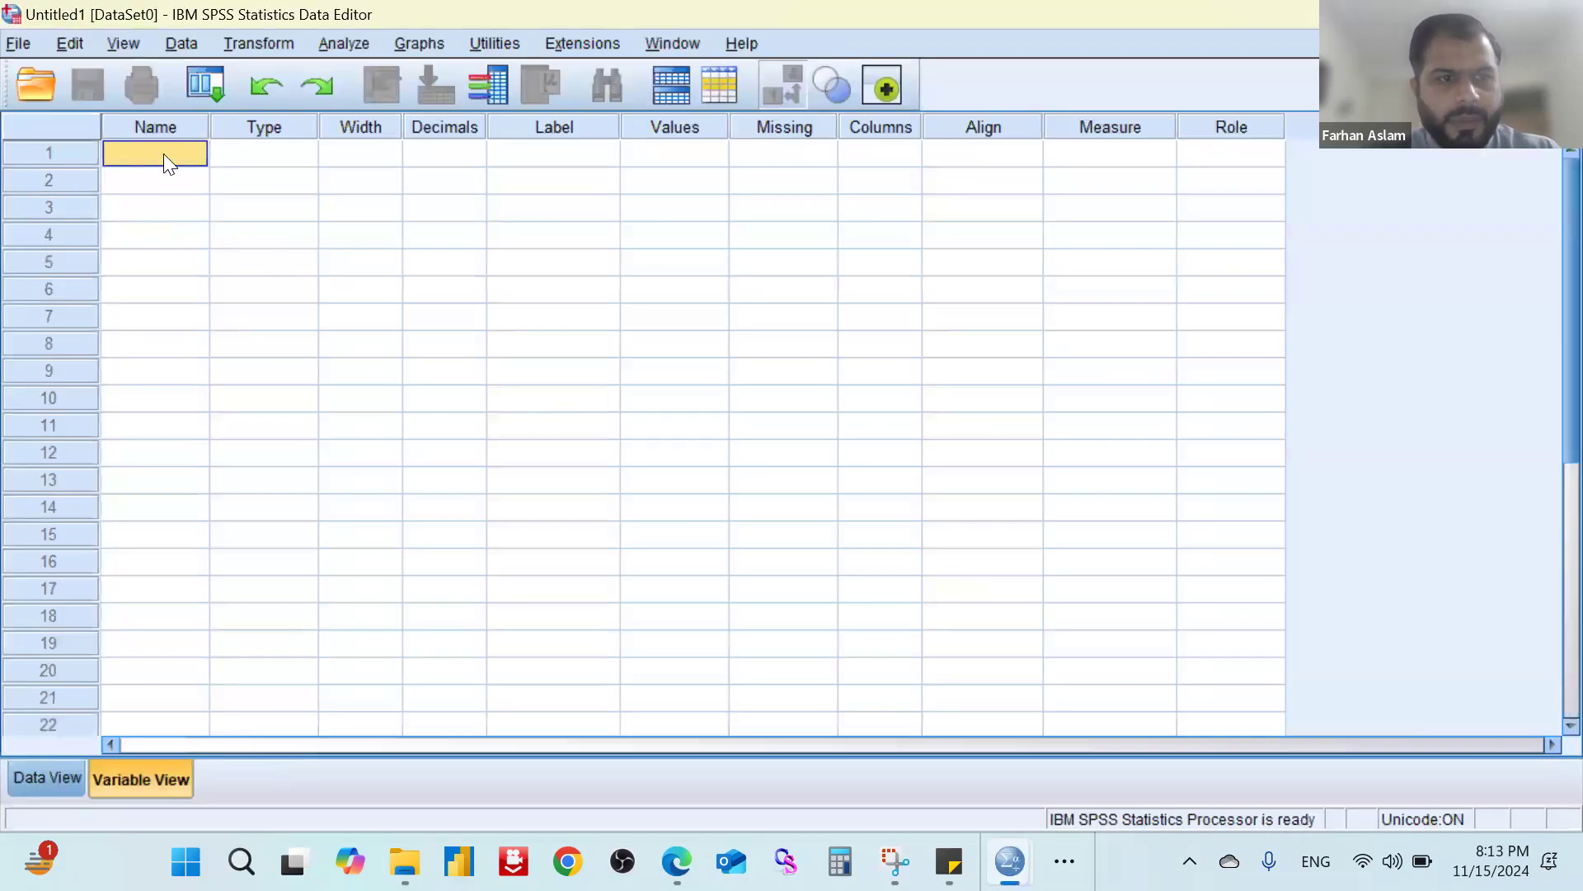
pyautogui.write('Sr.N')
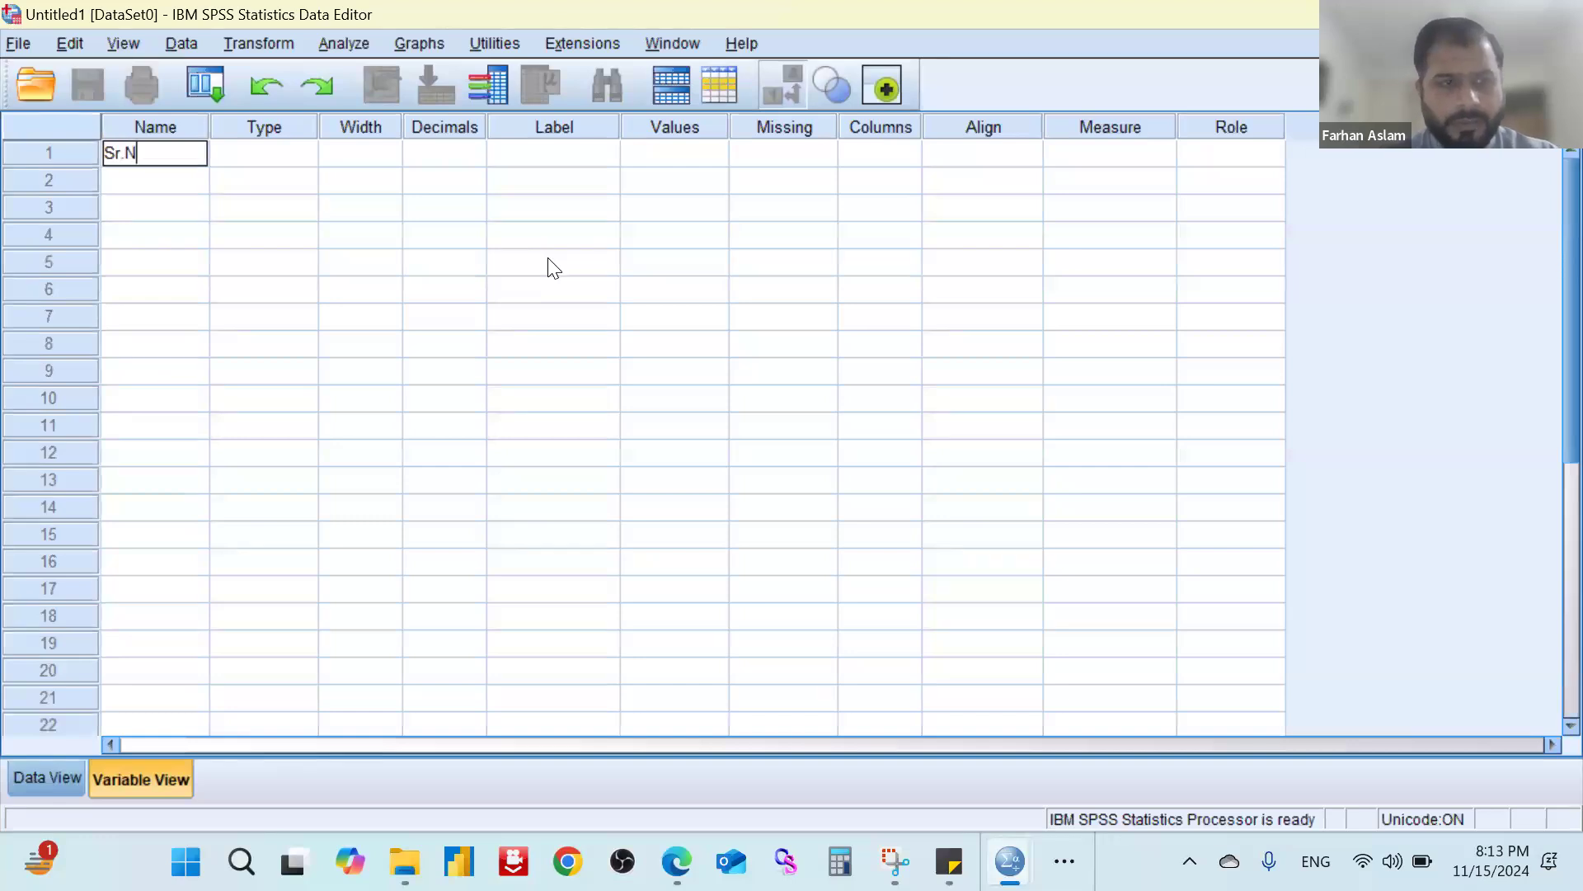
pyautogui.press('BackSpace')
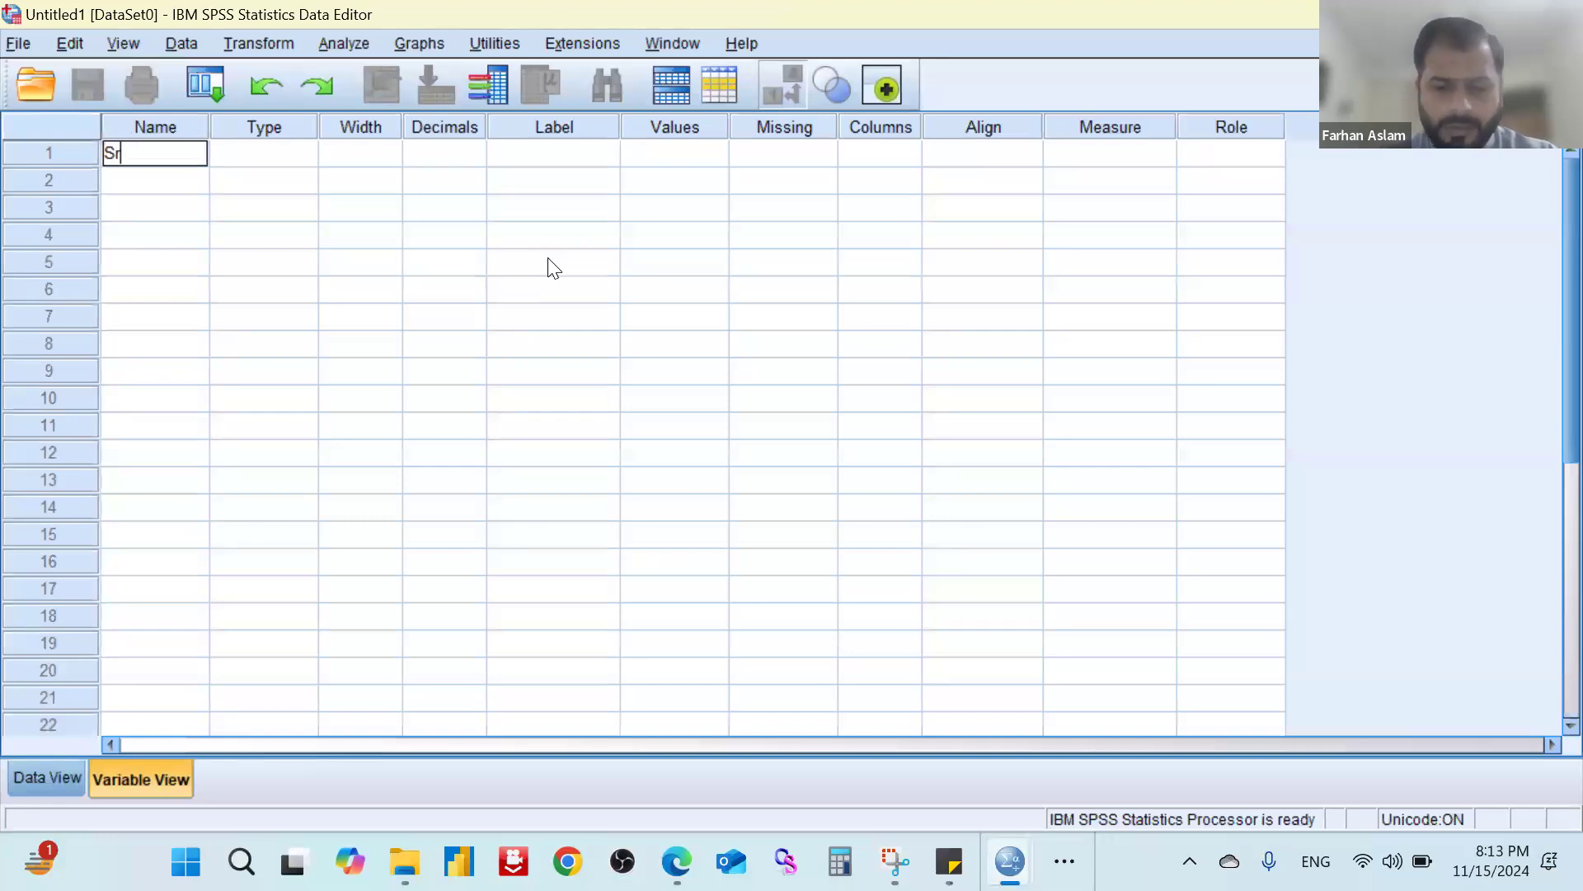
pyautogui.write('_')
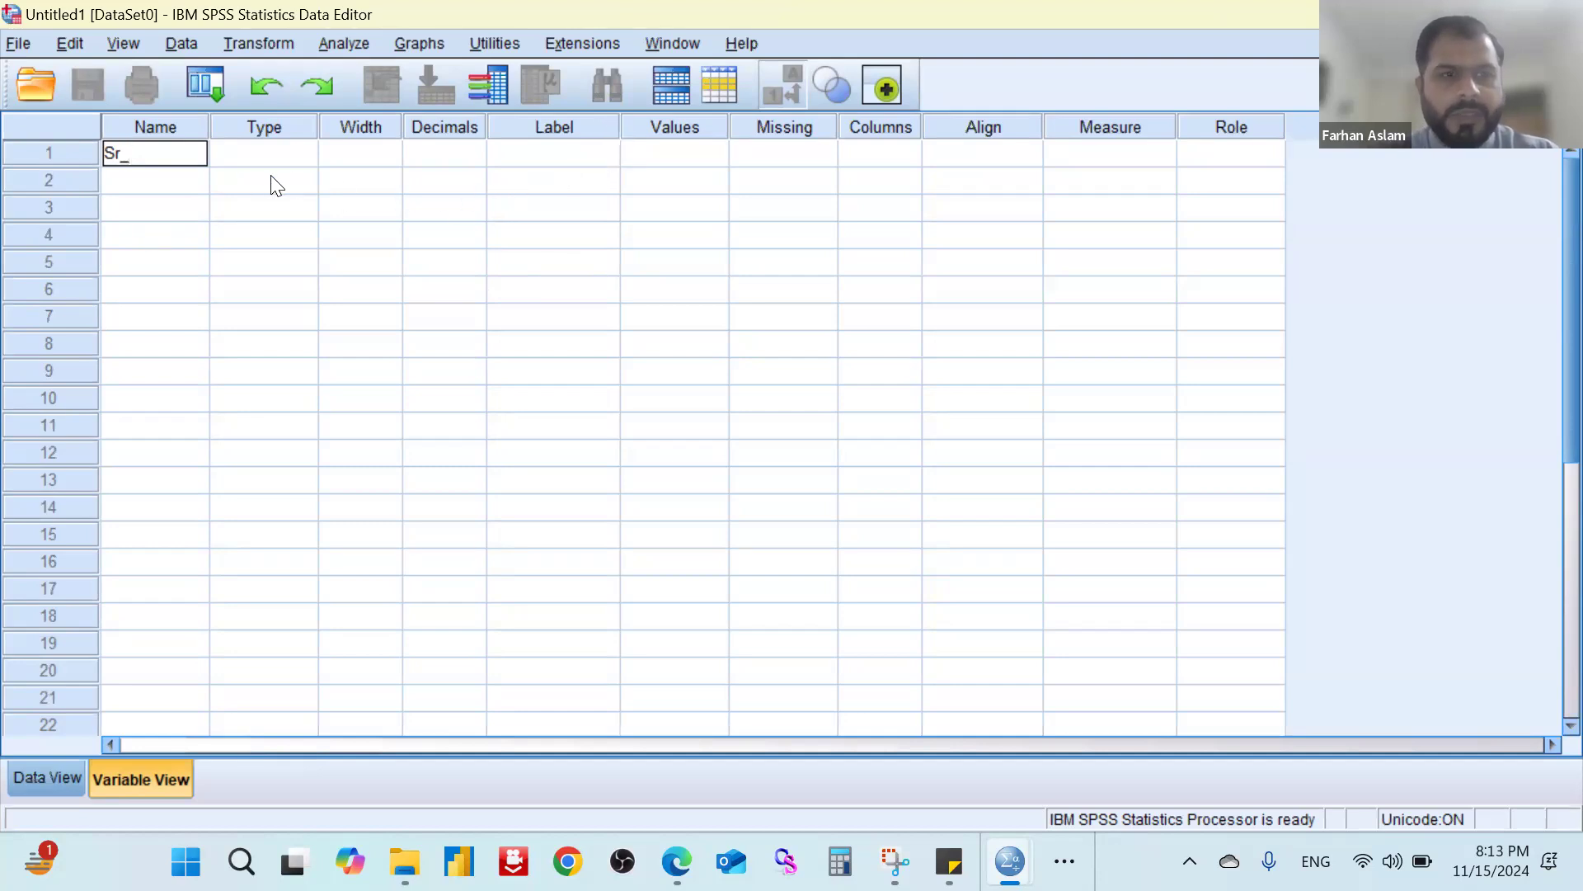
pyautogui.write('Number')
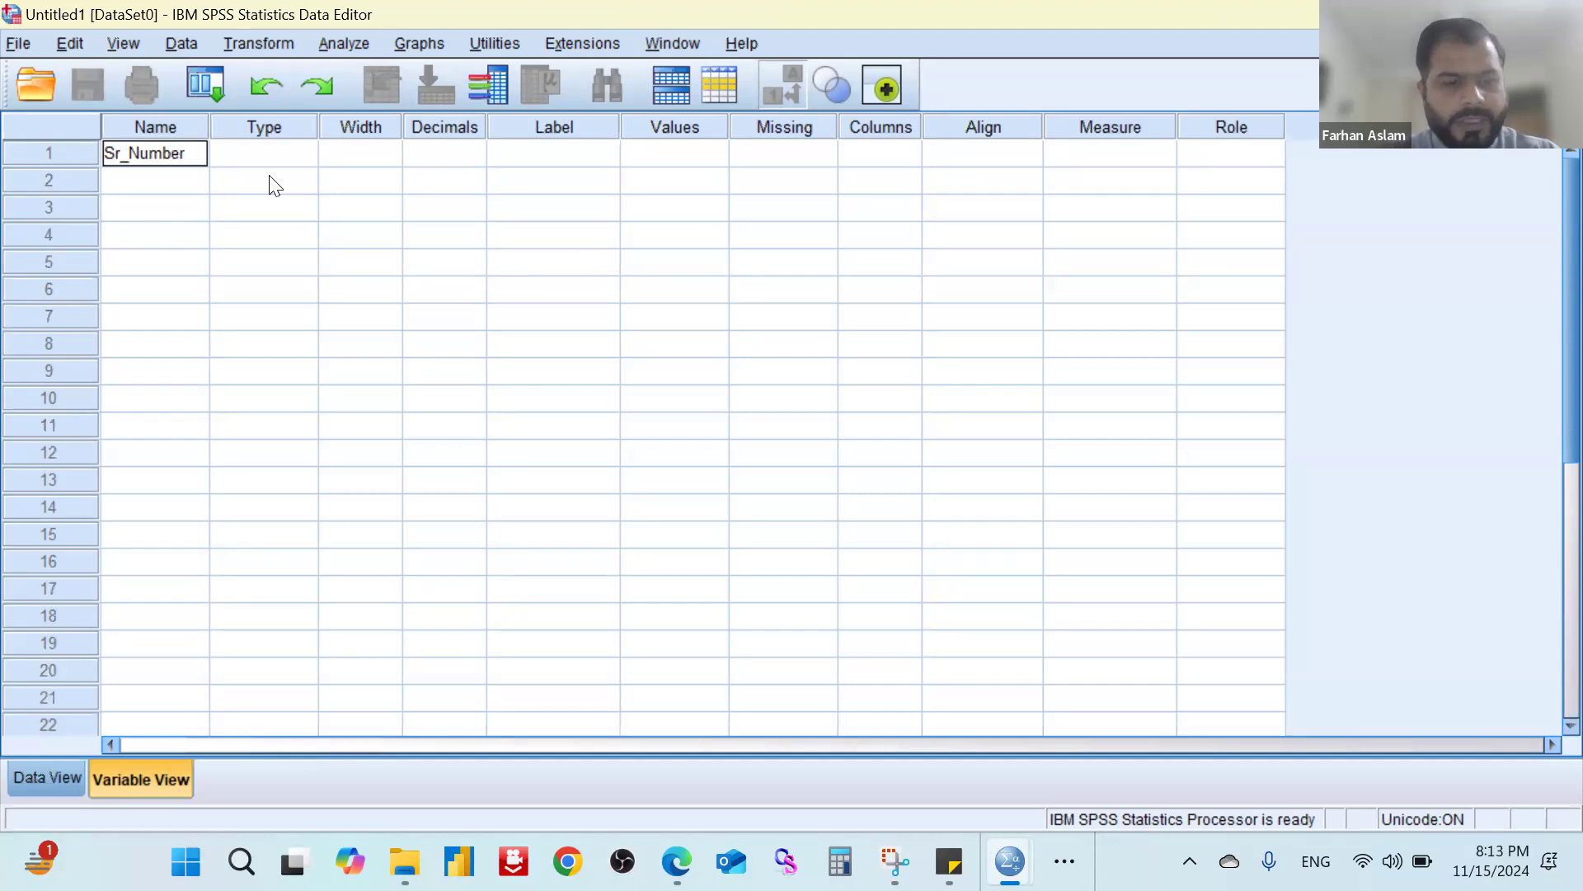
pyautogui.press('Tab')
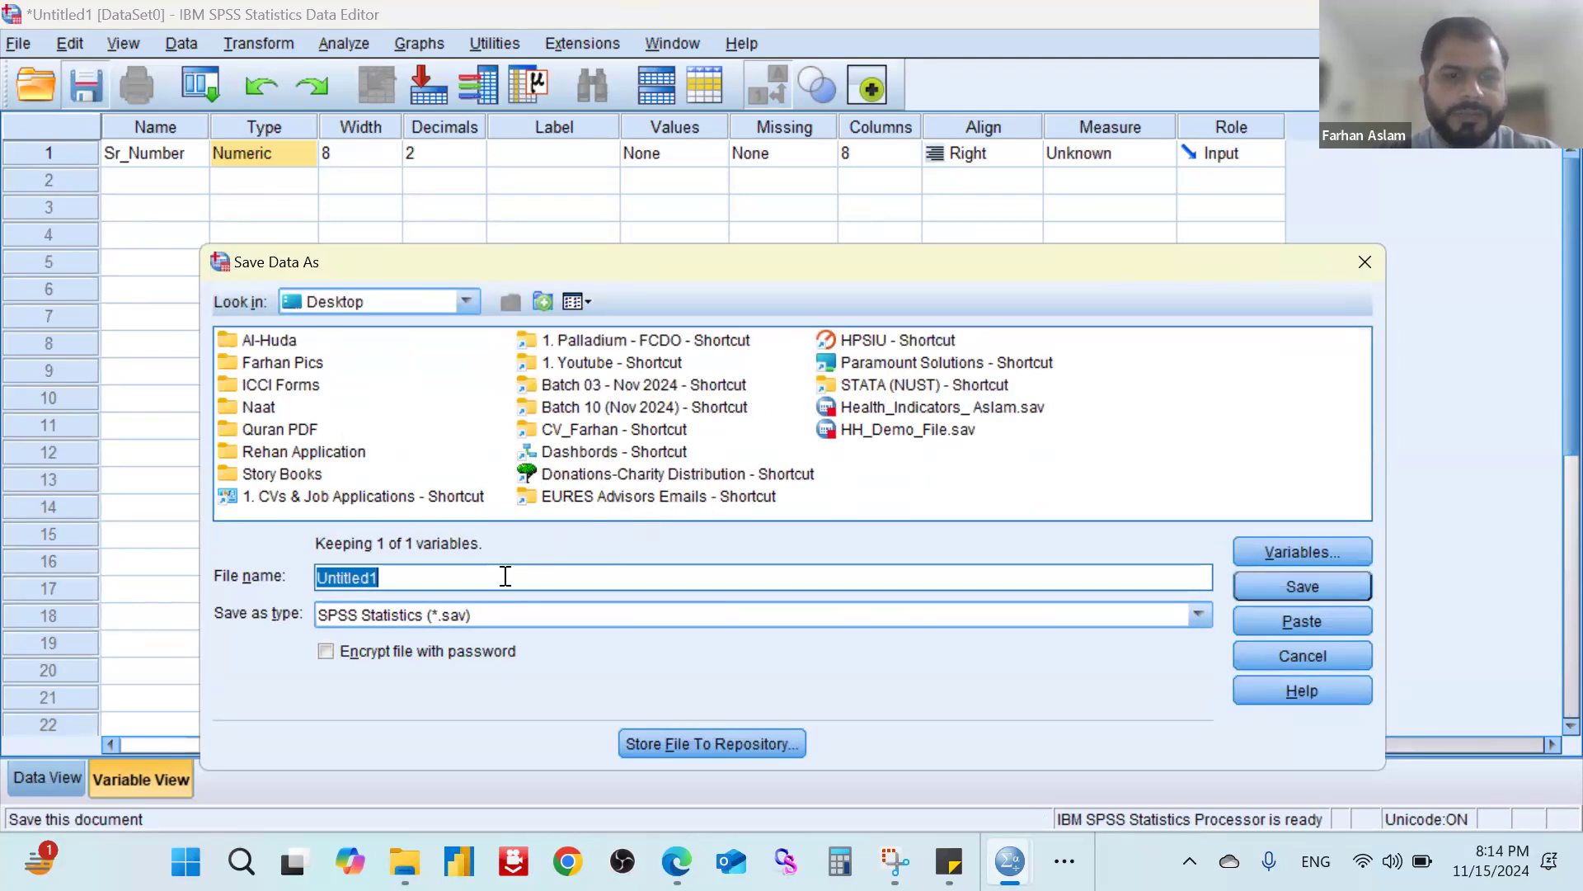
# Save the dataset on the Desktop as "Demo - HH File (Nov , 2024)" in SPSS Statistics (*.sav) format.
pyautogui.write('De')
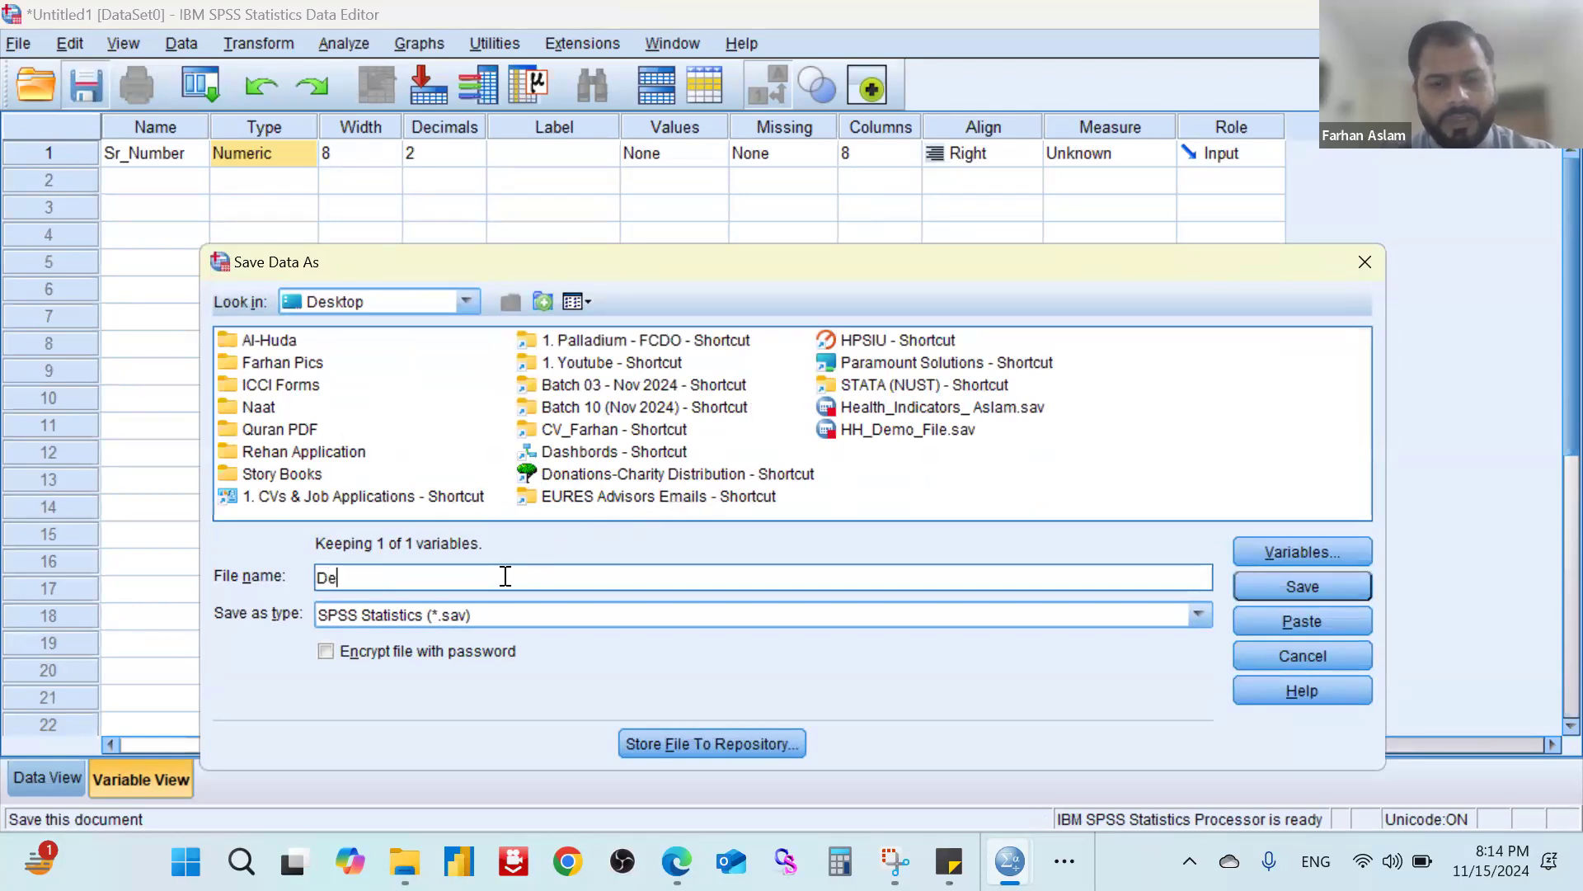
pyautogui.write('mo - HH File (Nov , 2')
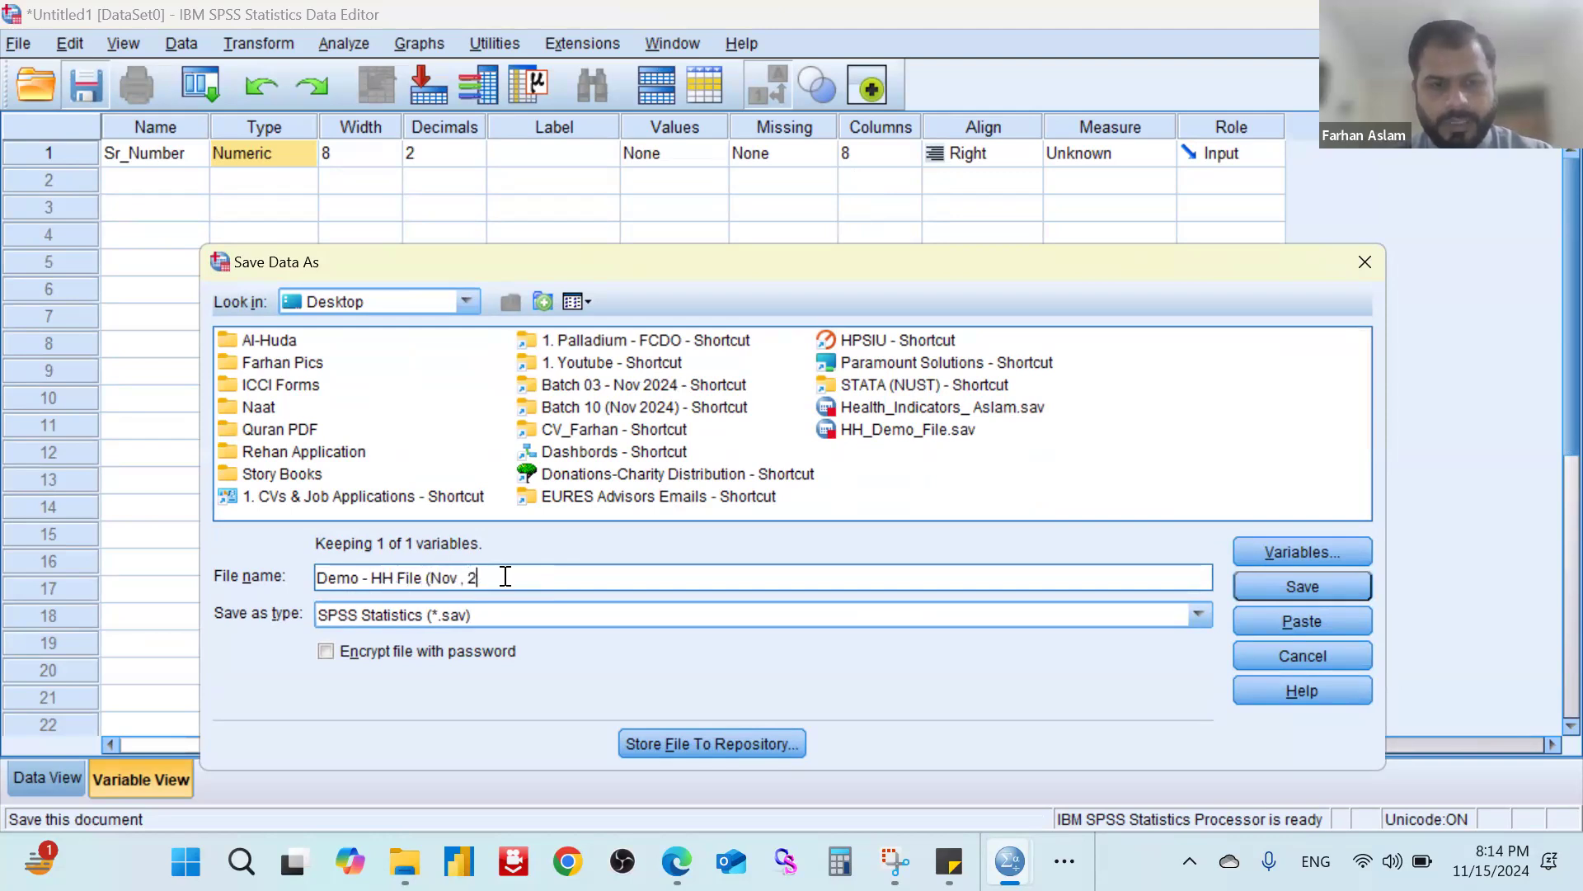
pyautogui.write('024')
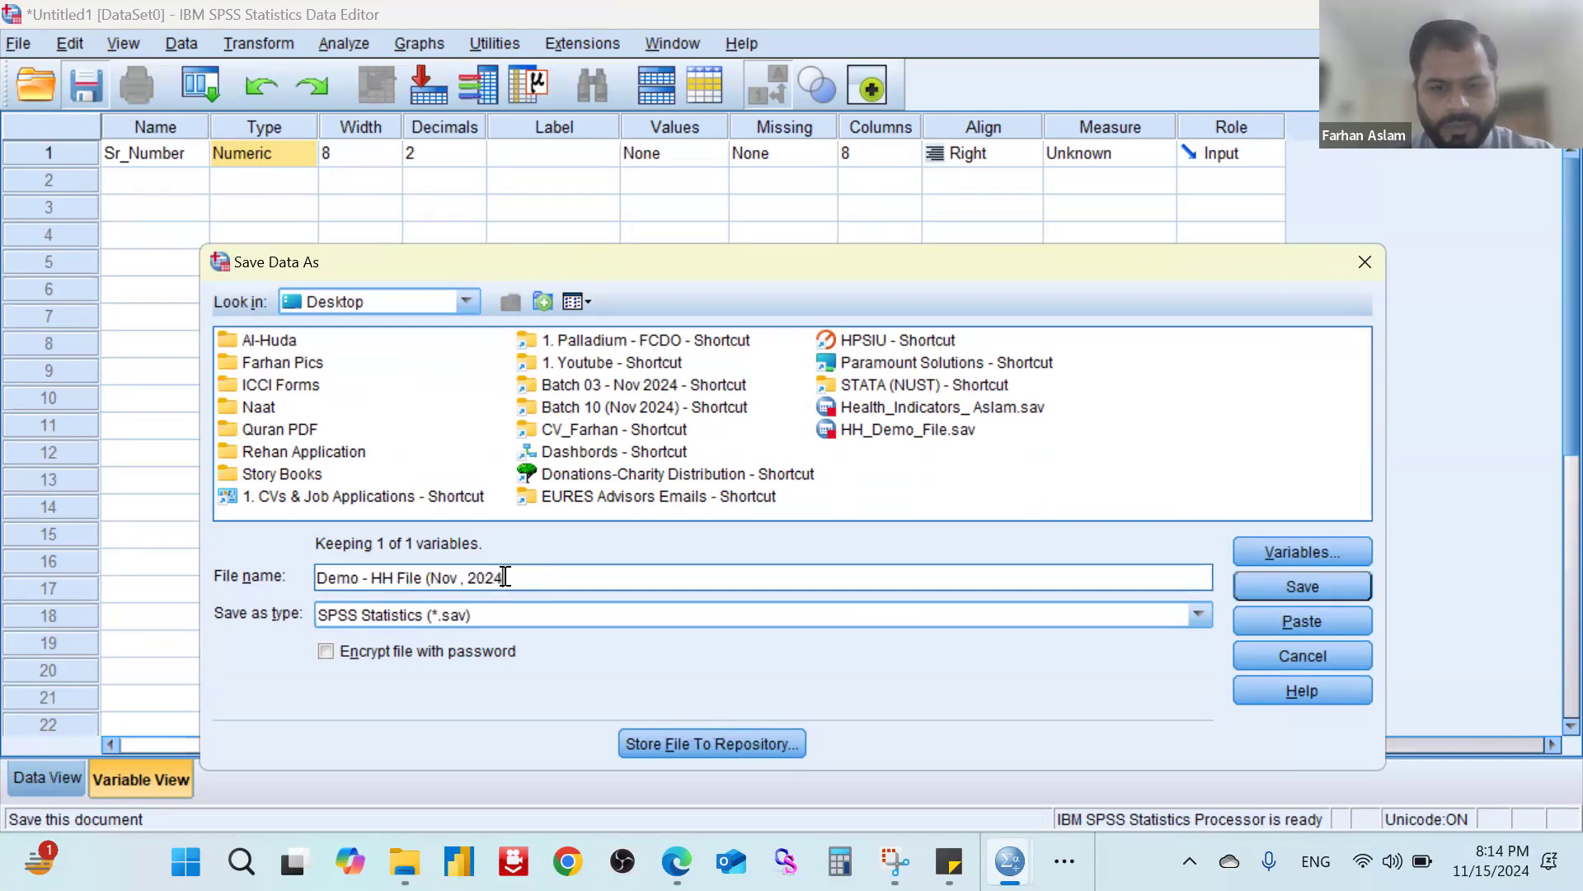
pyautogui.write(')')
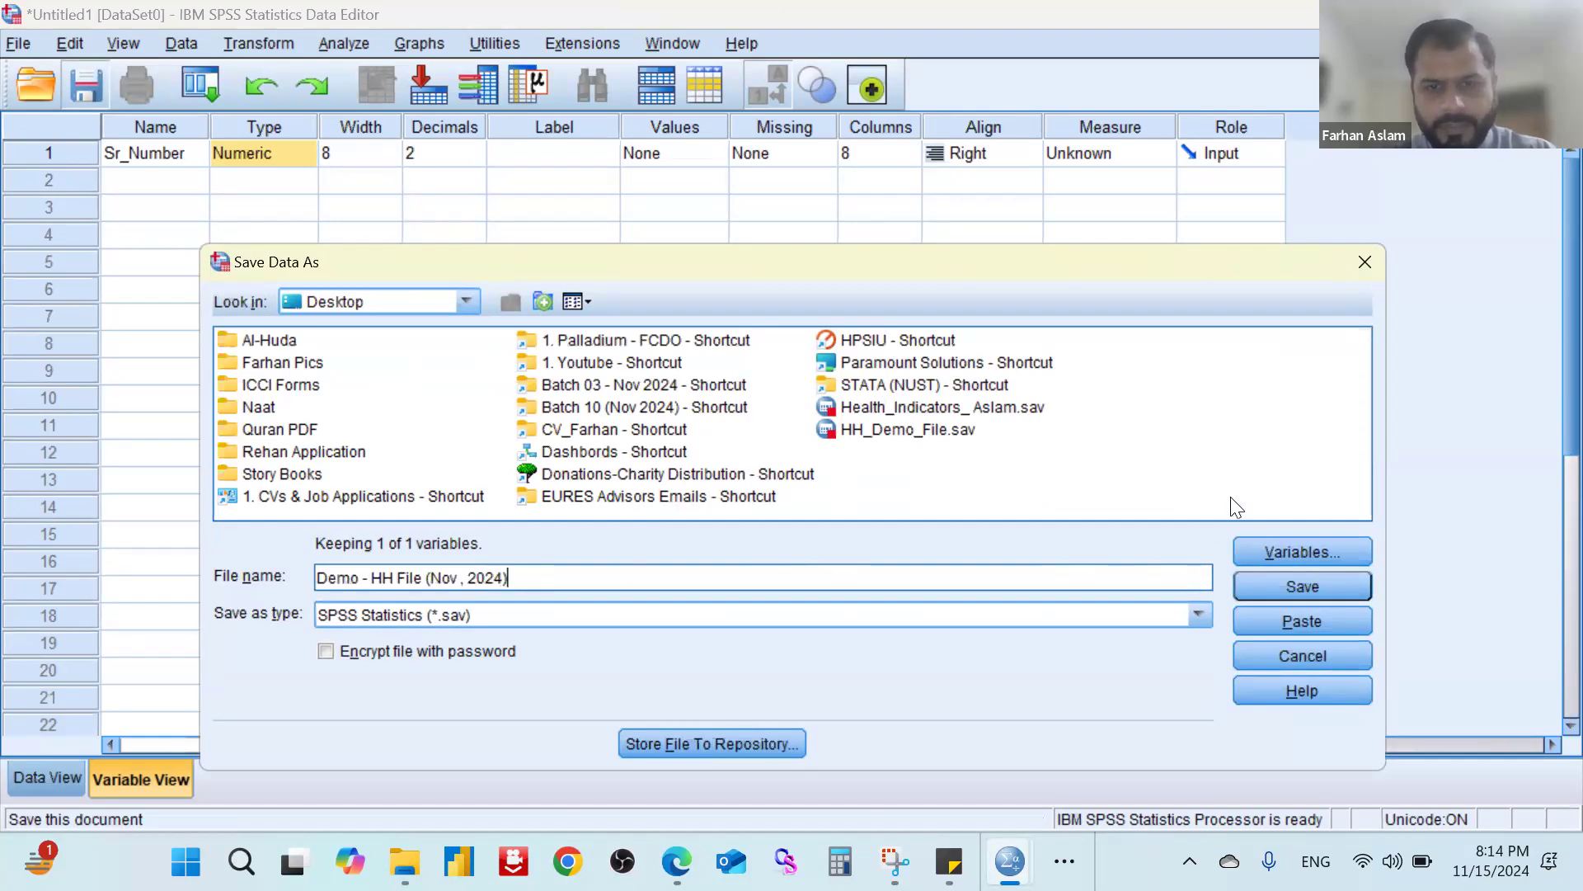
pyautogui.click(1311, 585)
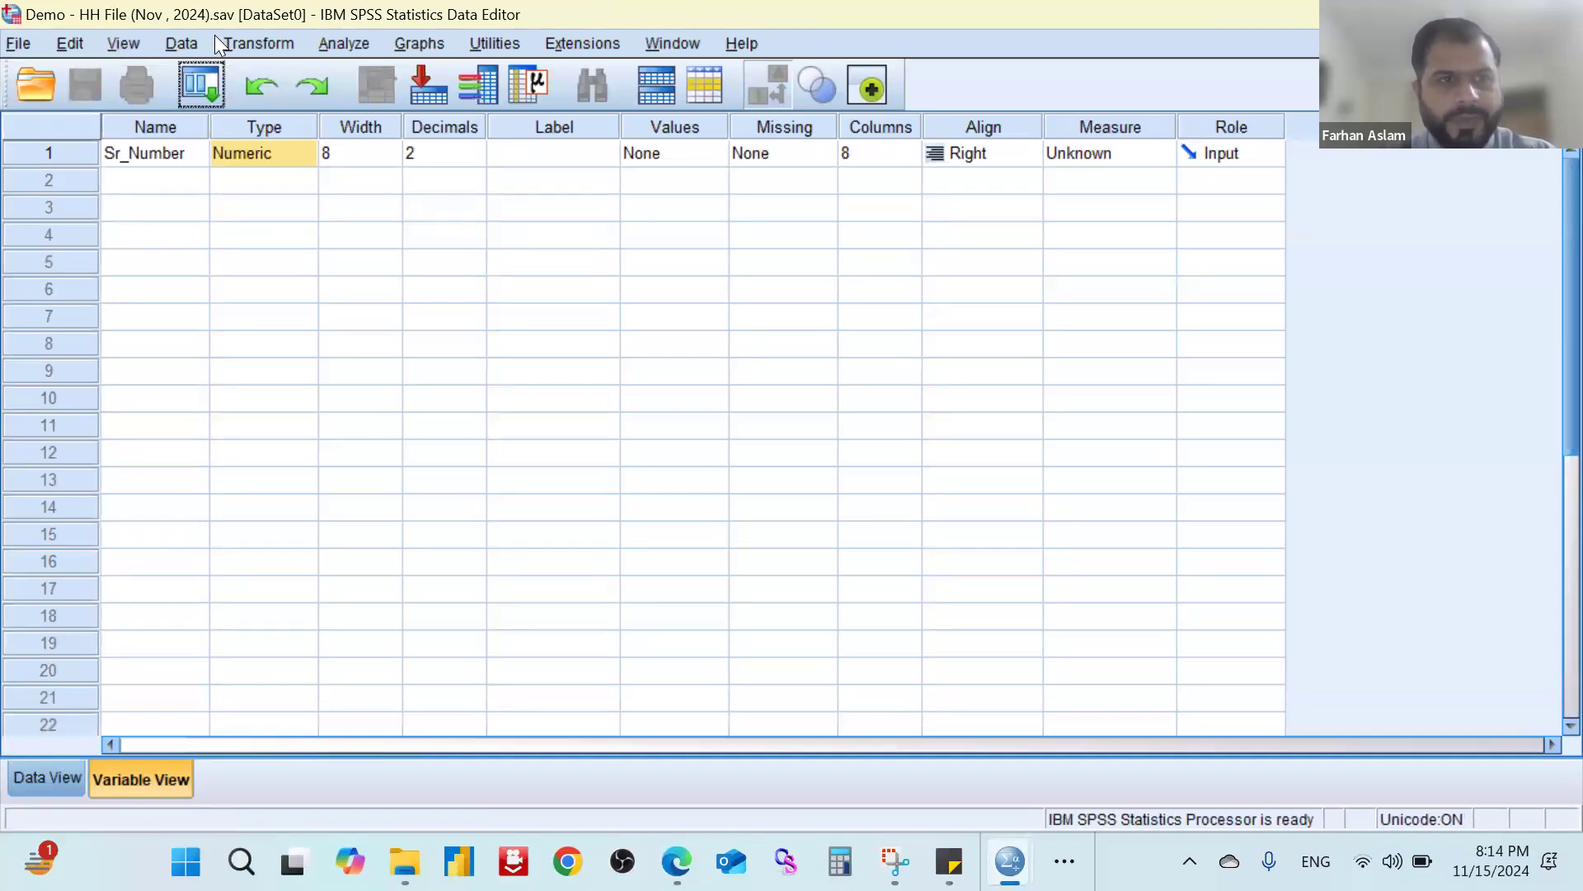
# Examine the Type and Width settings of the Sr_Number variable.
pyautogui.click(276, 210)
pyautogui.click(241, 155)
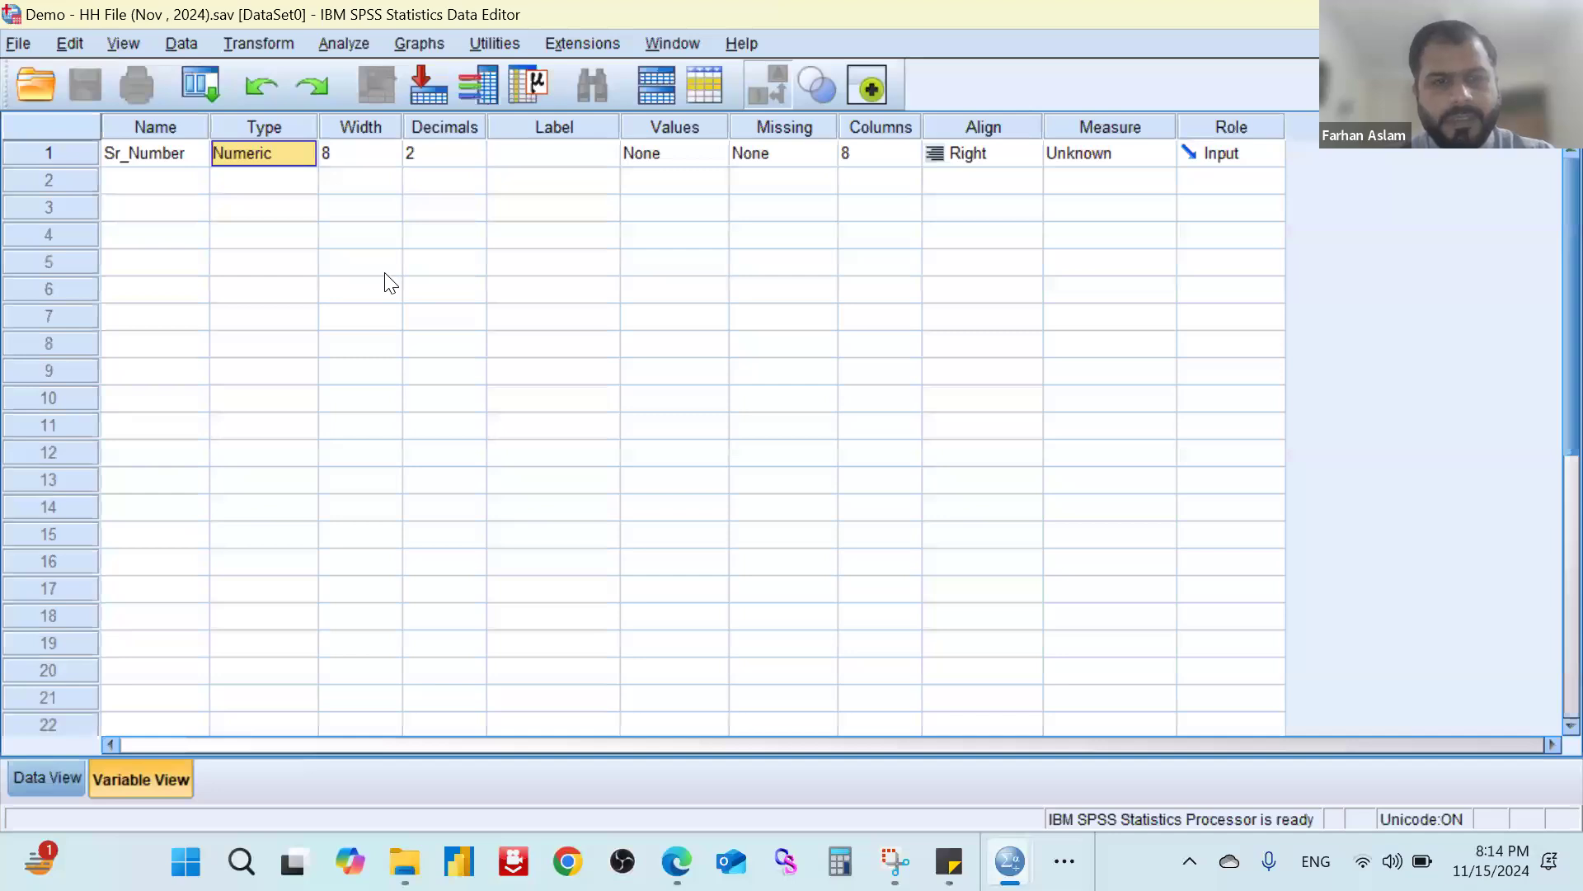
pyautogui.press('Tab')
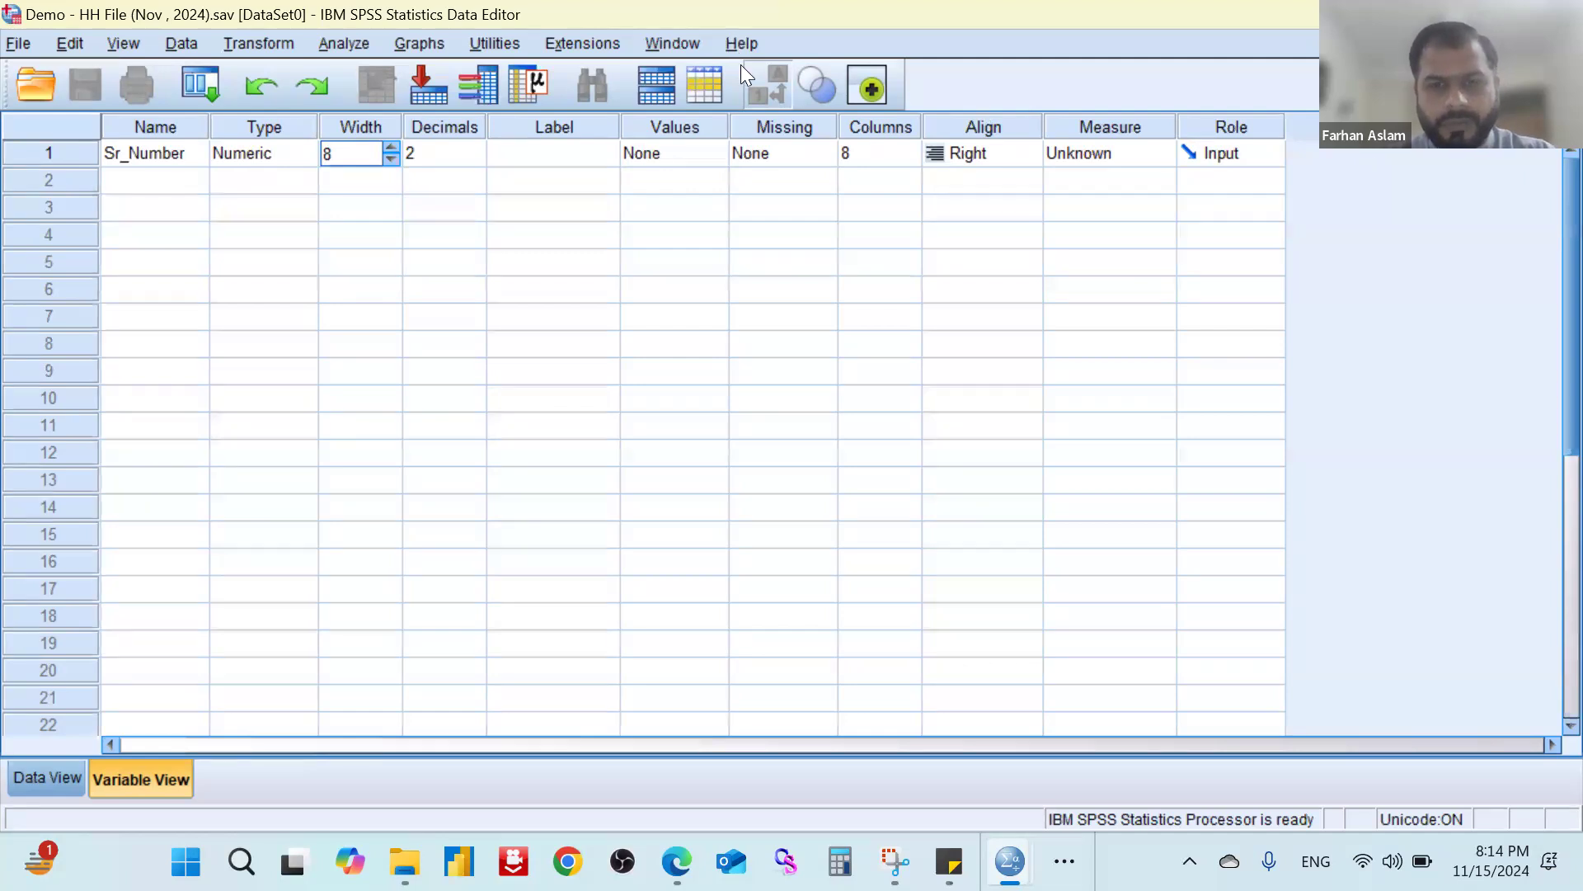
pyautogui.click(638, 114)
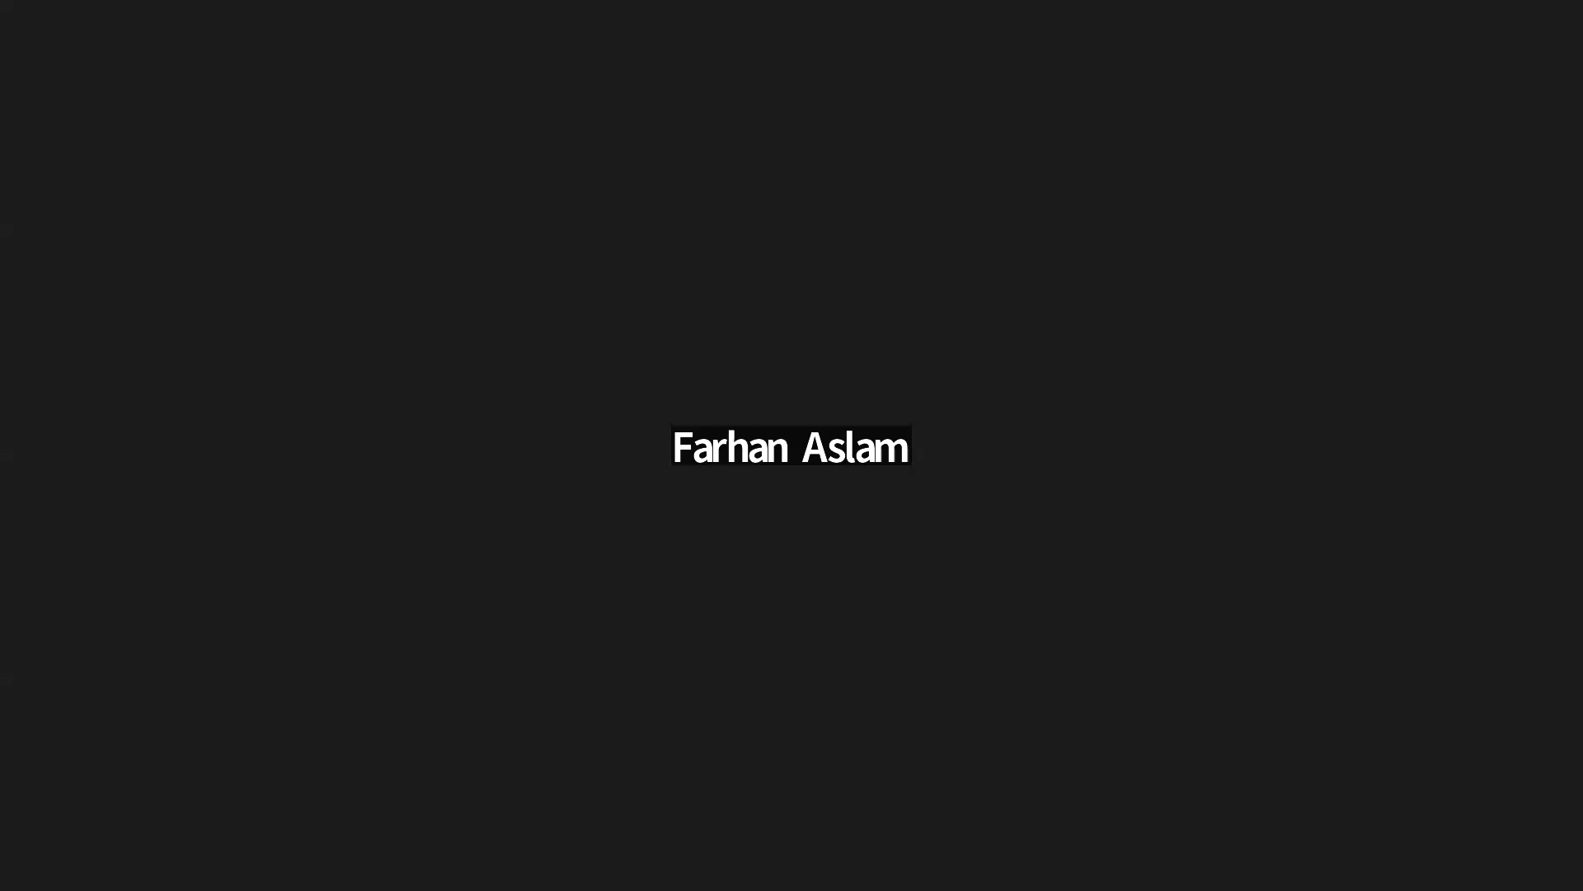
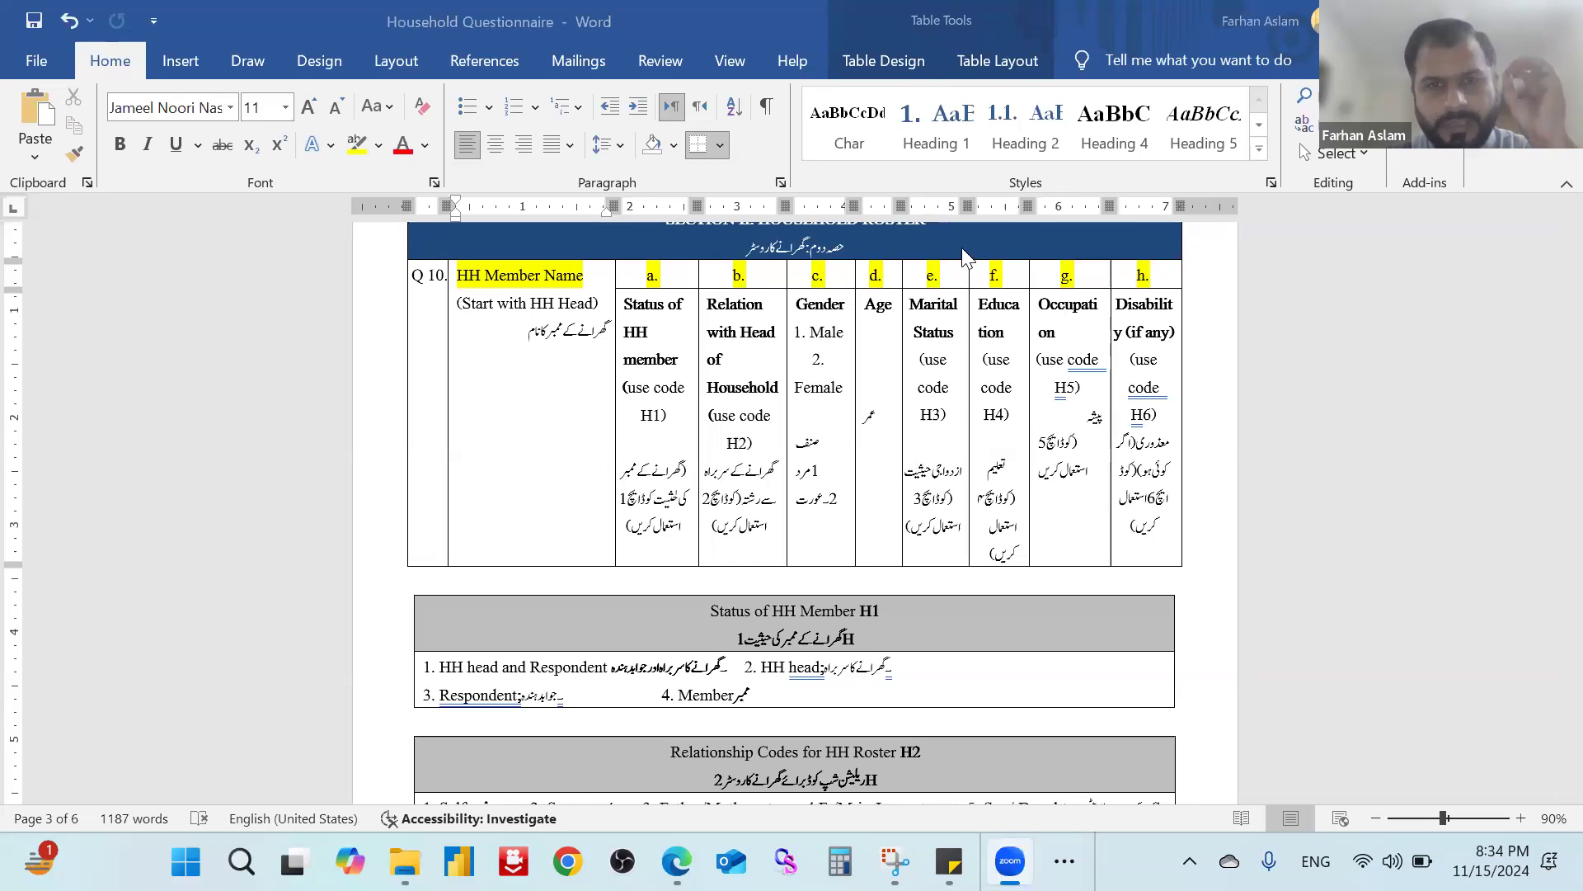
# Review the Marital Status column and the heading of the Section II Household Roster in the Word questionnaire.
pyautogui.click(917, 362)
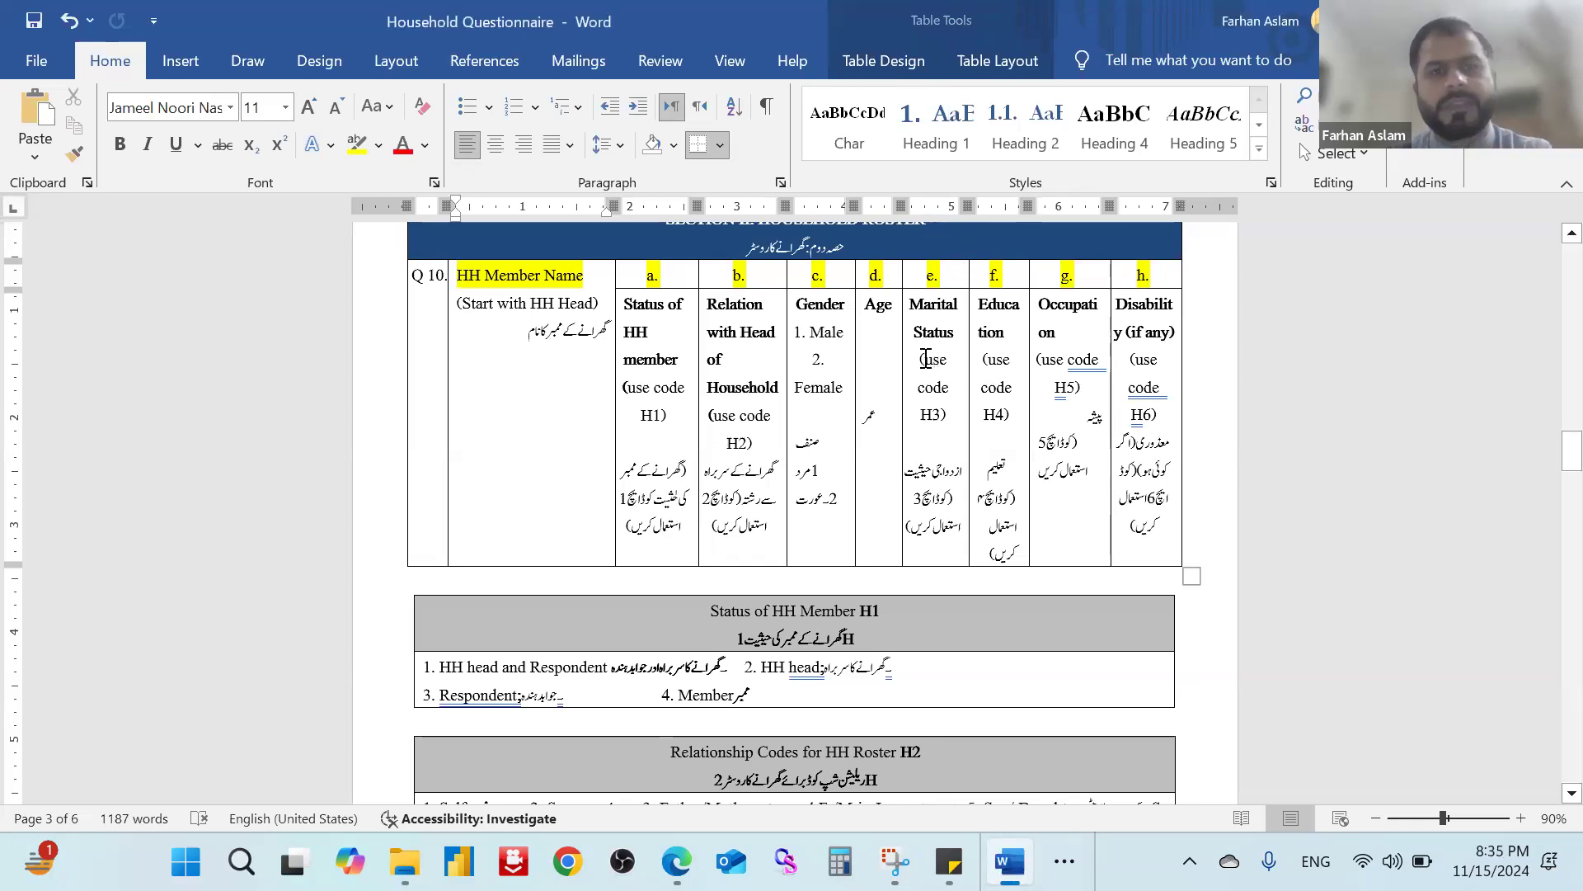
pyautogui.click(926, 361)
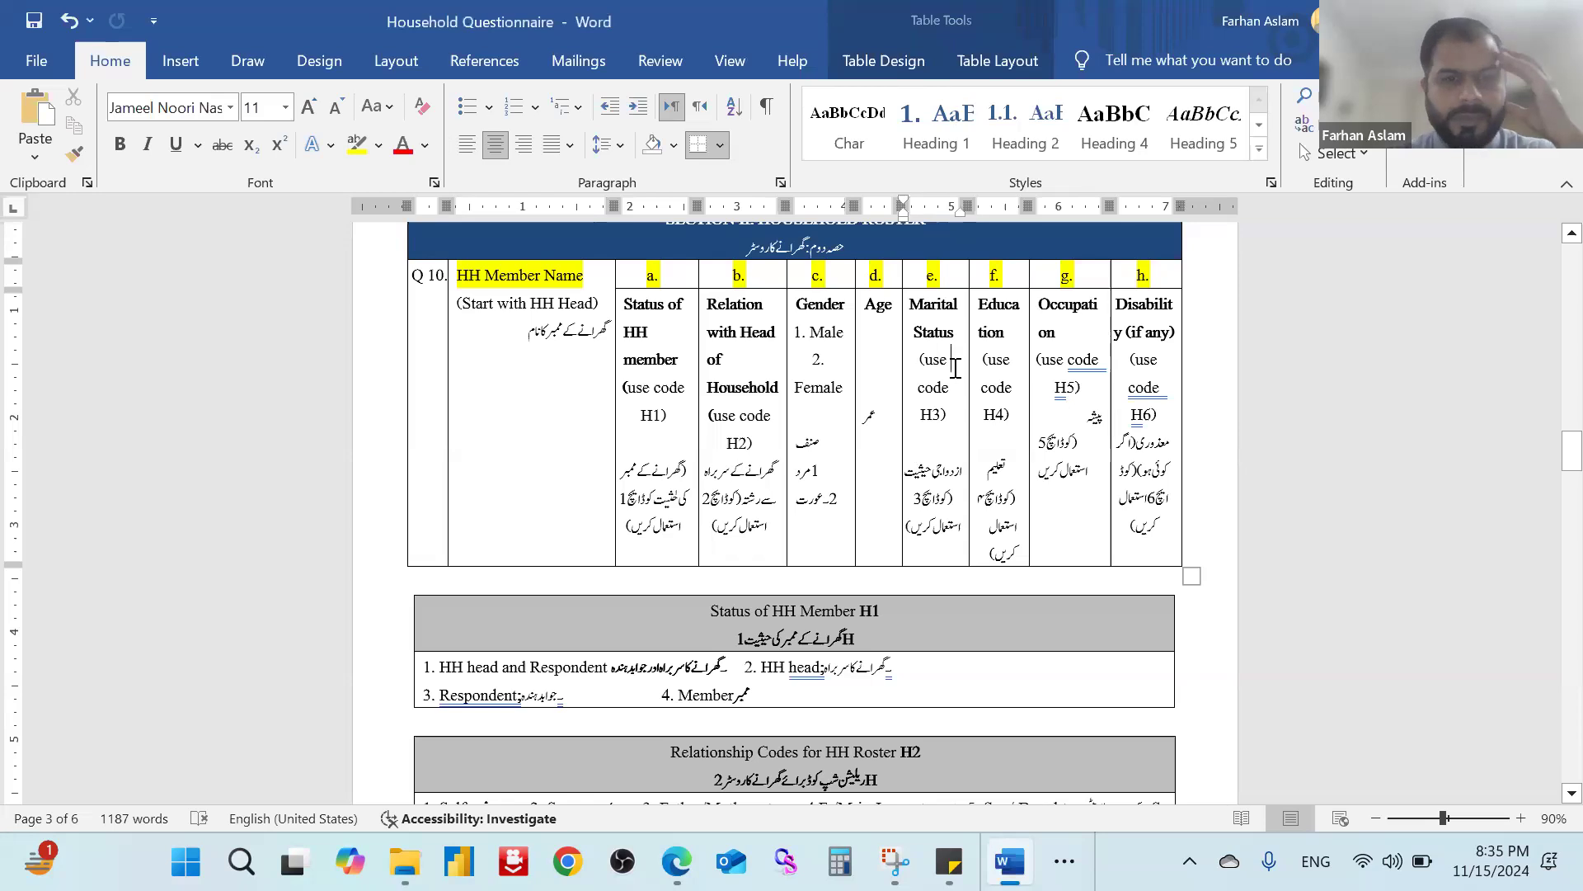
pyautogui.scroll(3, 967, 400)
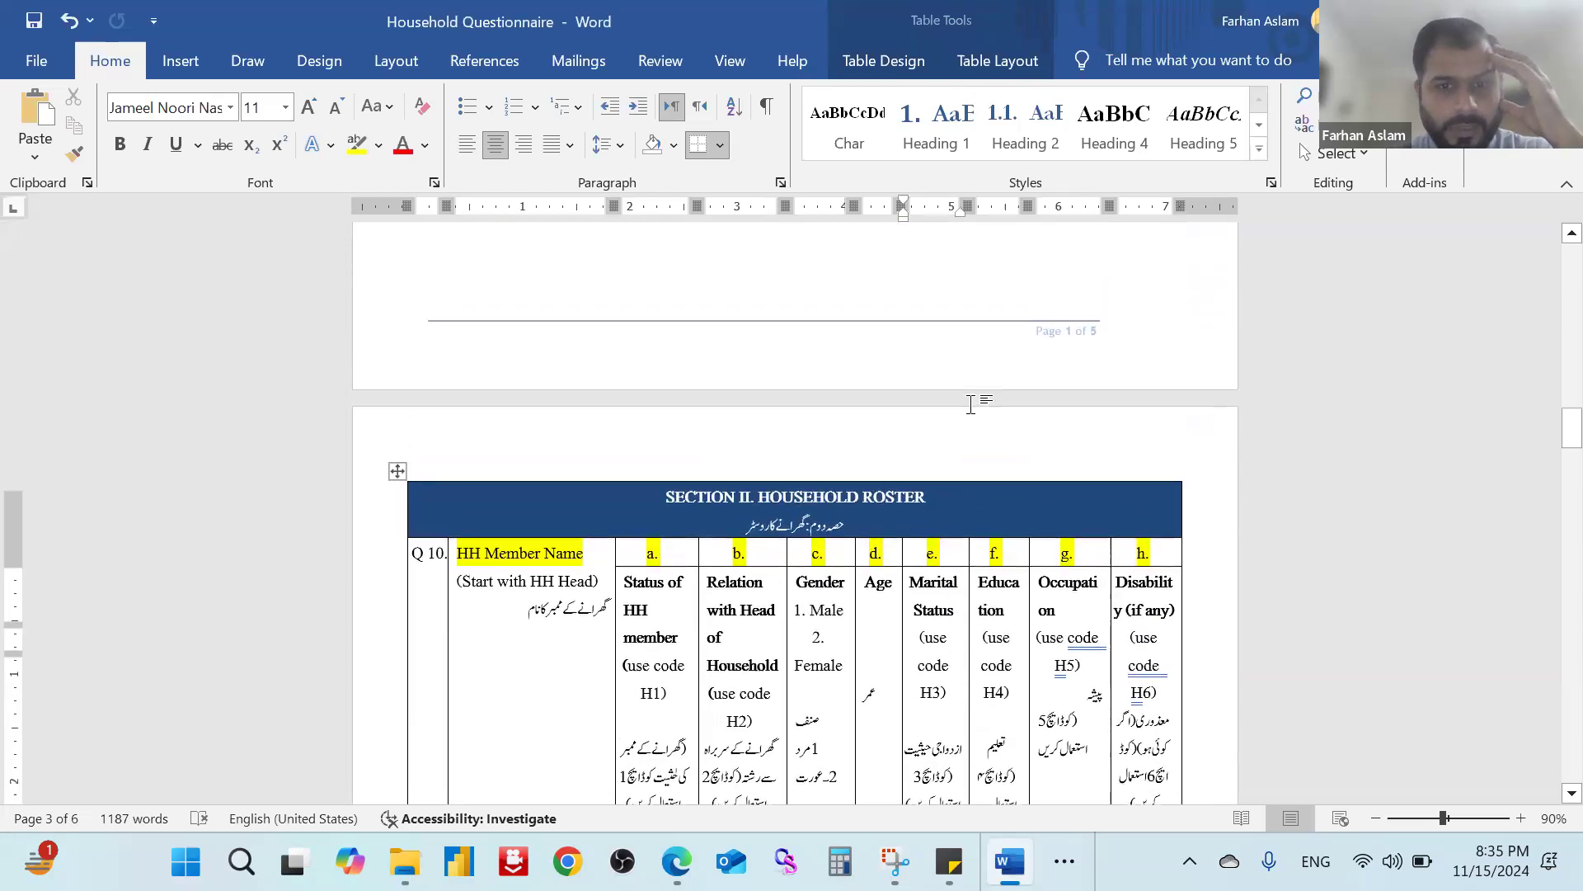
pyautogui.scroll(2, 971, 404)
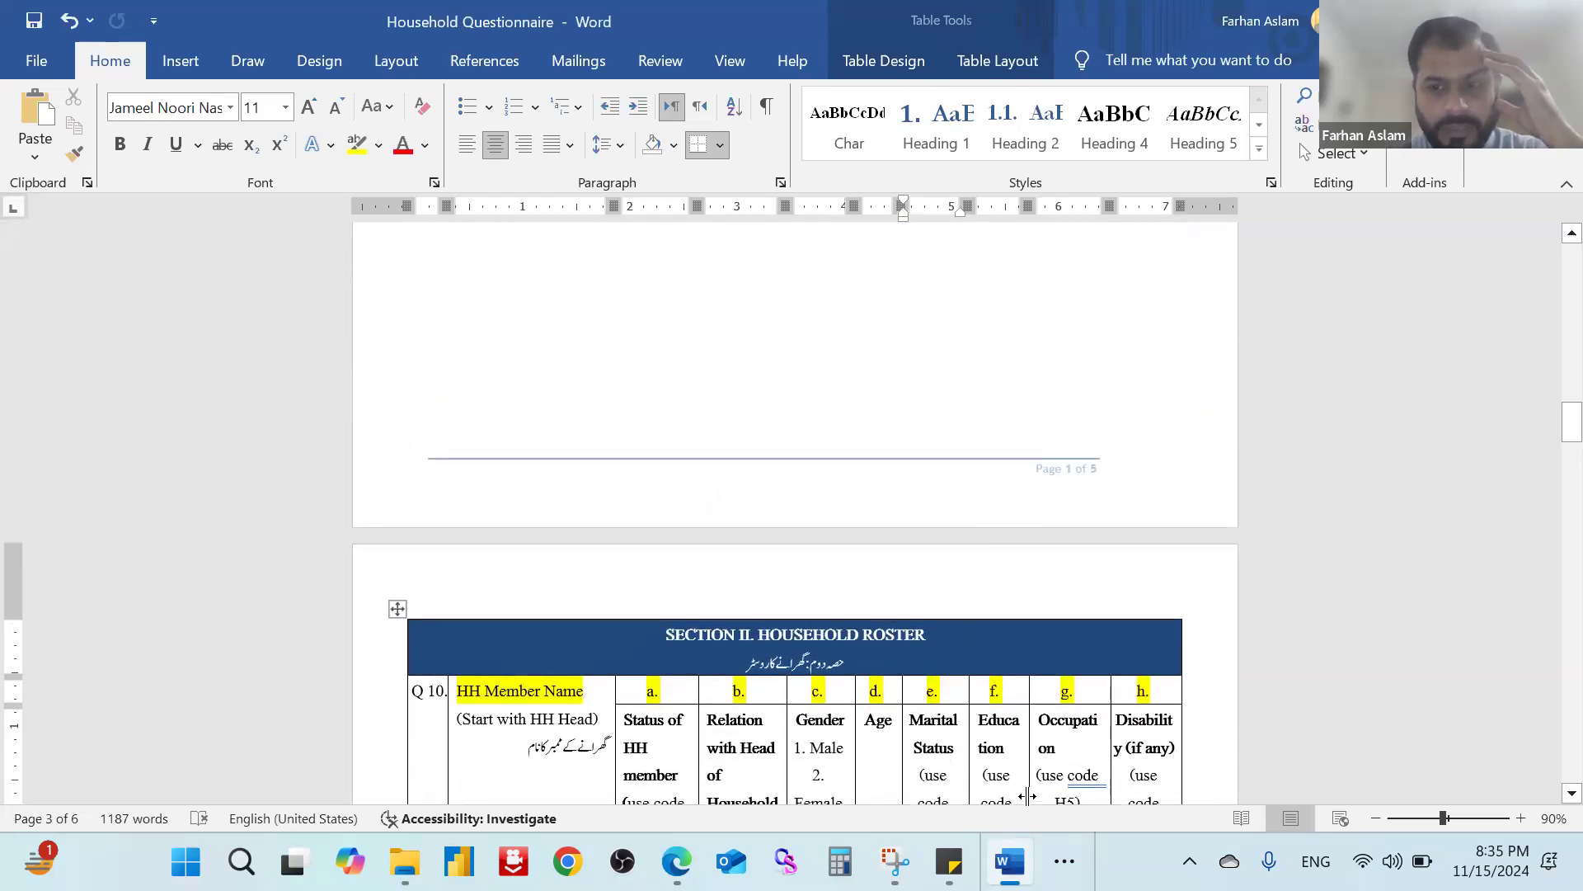
# Review the Section I Identification questions in the Word questionnaire and return to the SPSS variable list.
pyautogui.scroll(3, 829, 612)
pyautogui.scroll(7, 1015, 569)
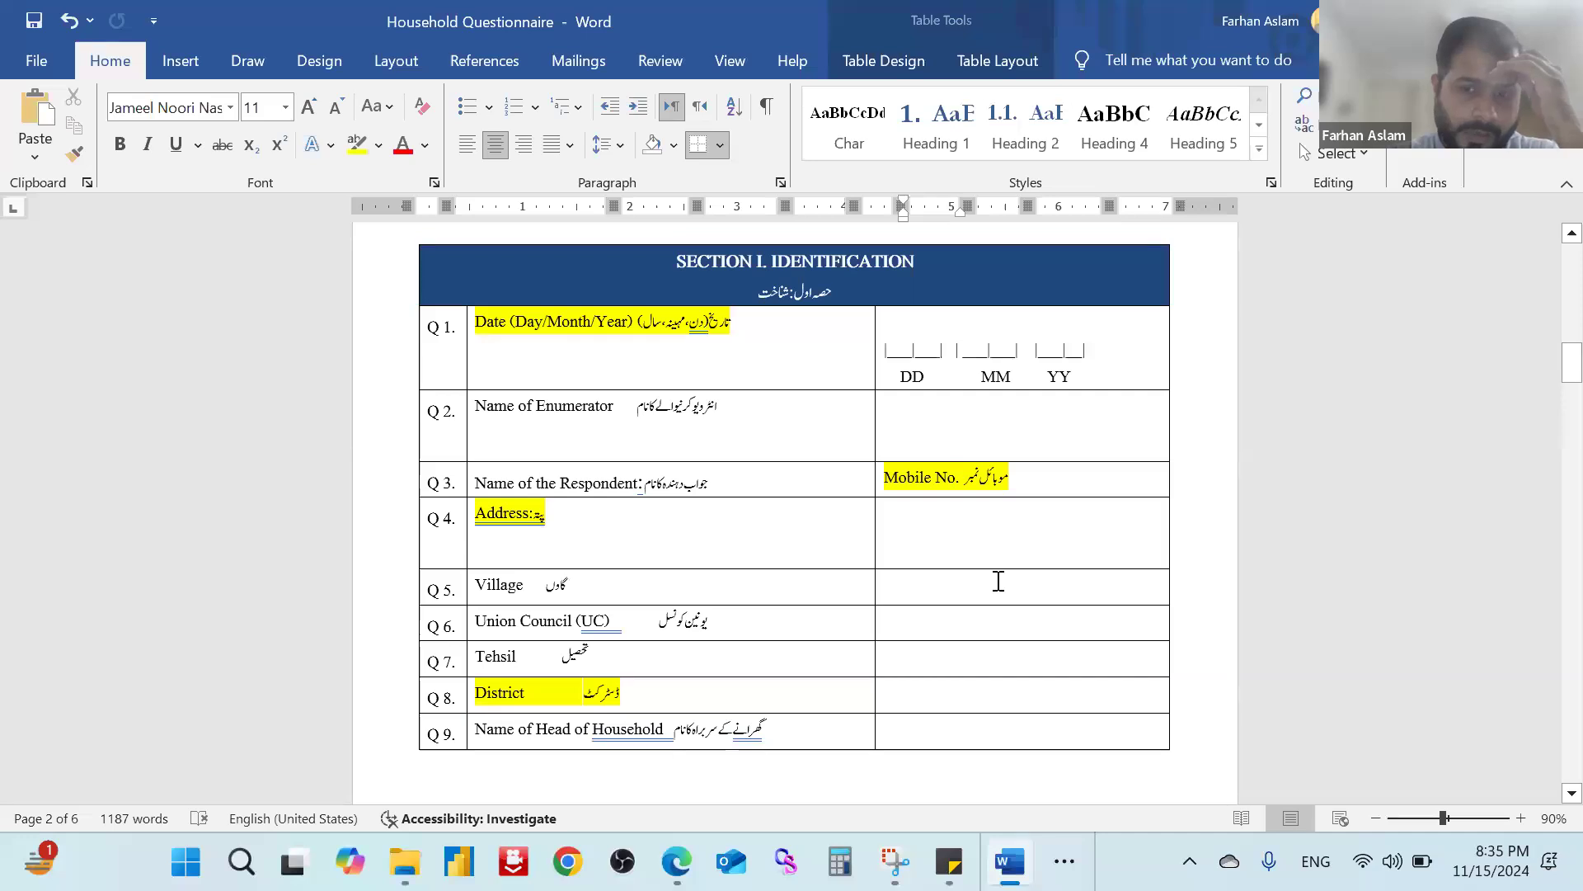
pyautogui.click(1065, 861)
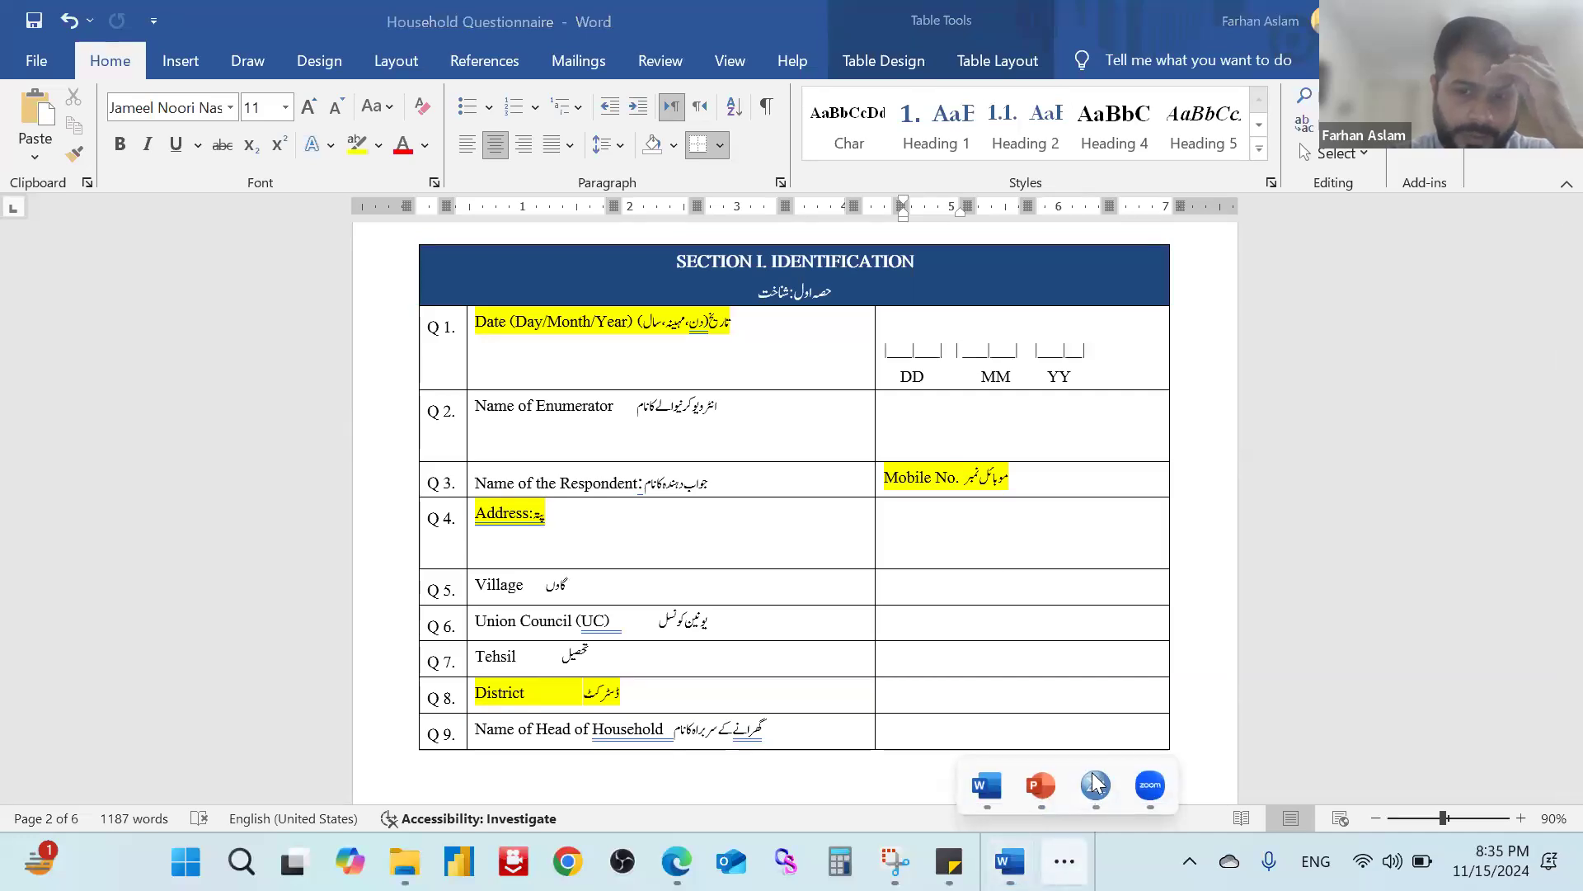
pyautogui.moveTo(1095, 783)
pyautogui.click(1002, 711)
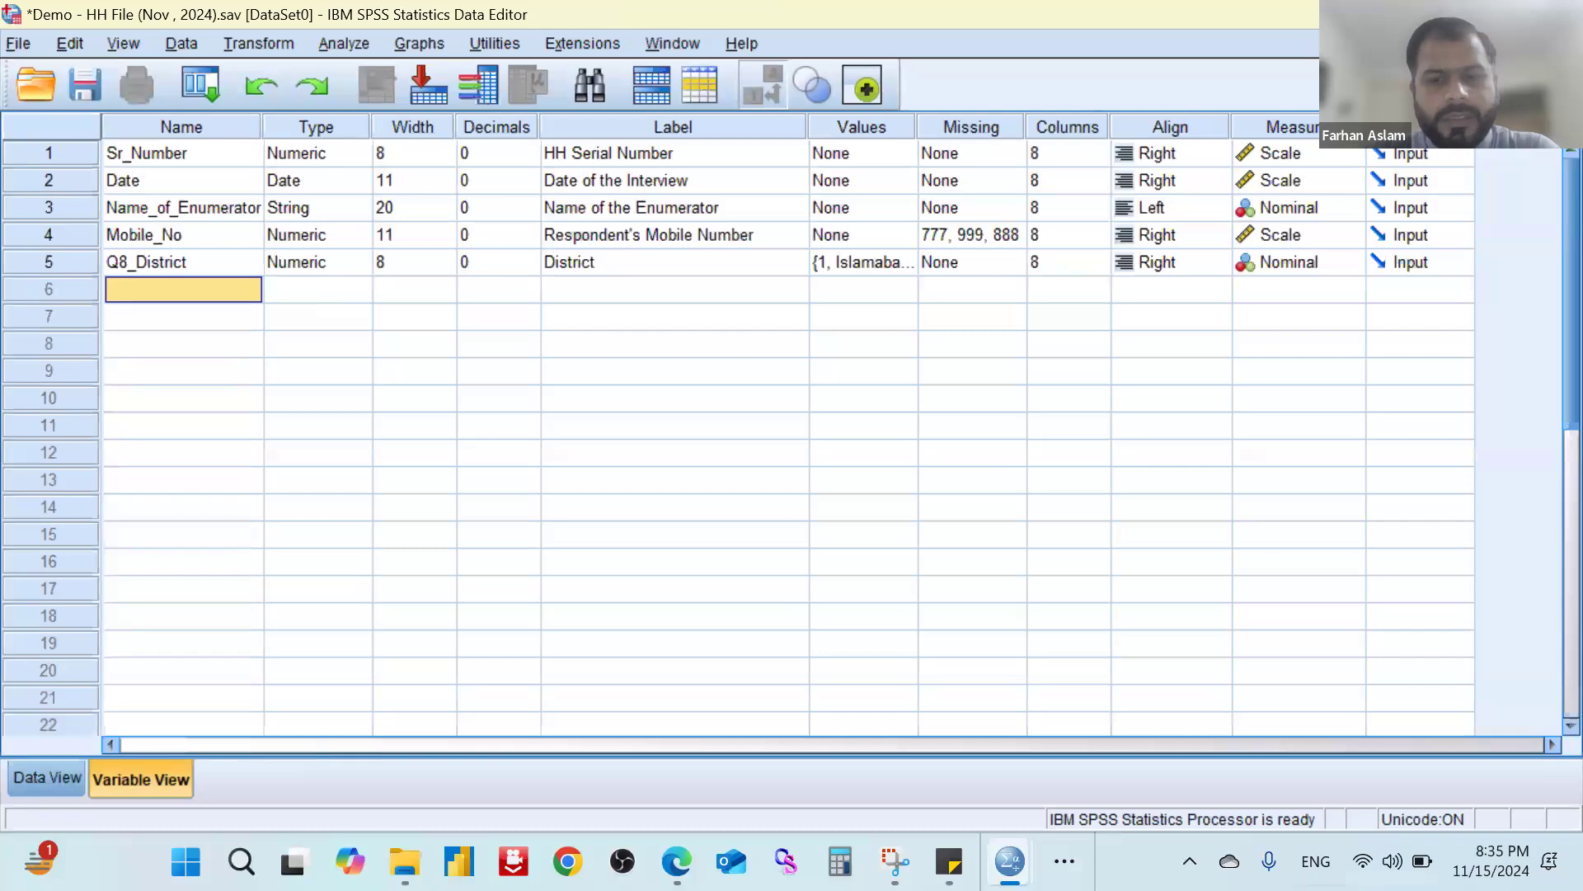
# Look up the Serial Number field on the questionnaire's cover page in Word and return to SPSS.
pyautogui.click(1064, 860)
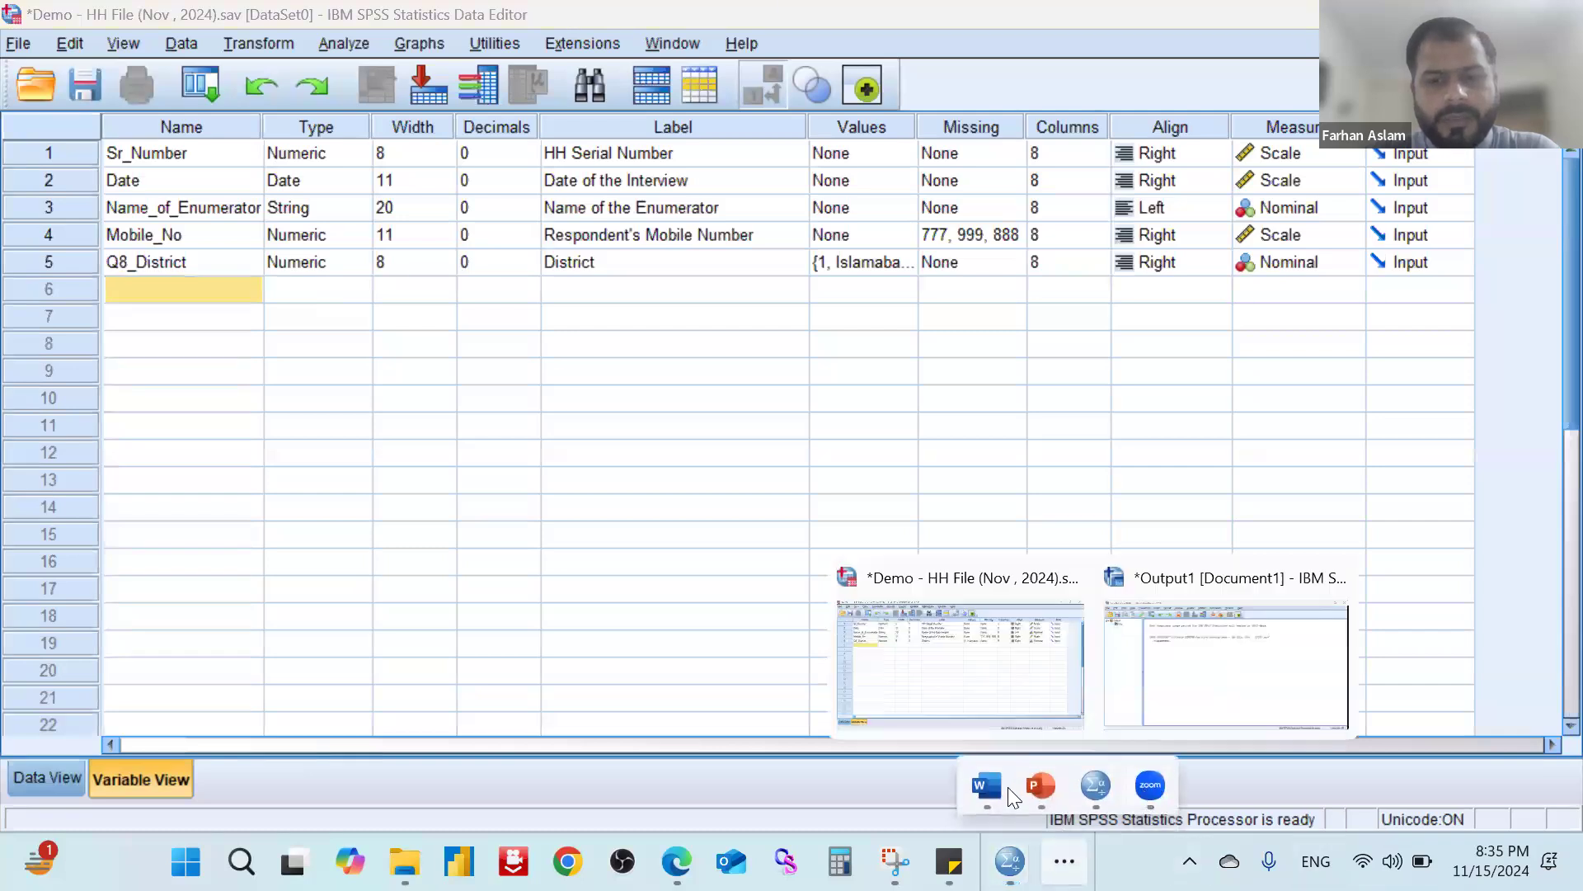
pyautogui.click(981, 788)
pyautogui.scroll(10, 1009, 596)
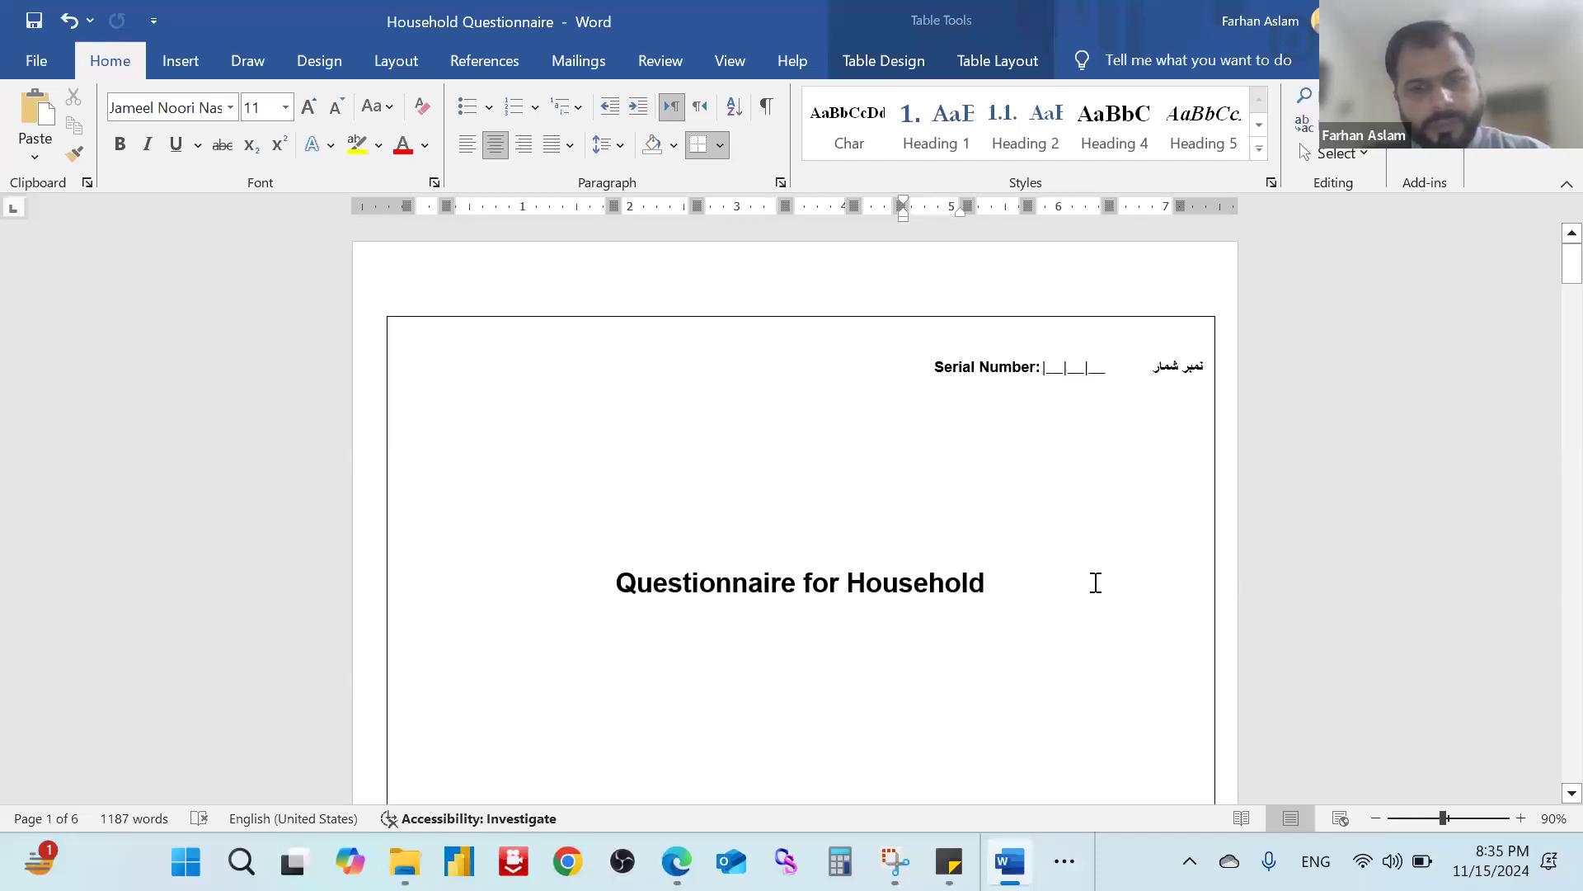
pyautogui.hotkey('alt', 'Tab')
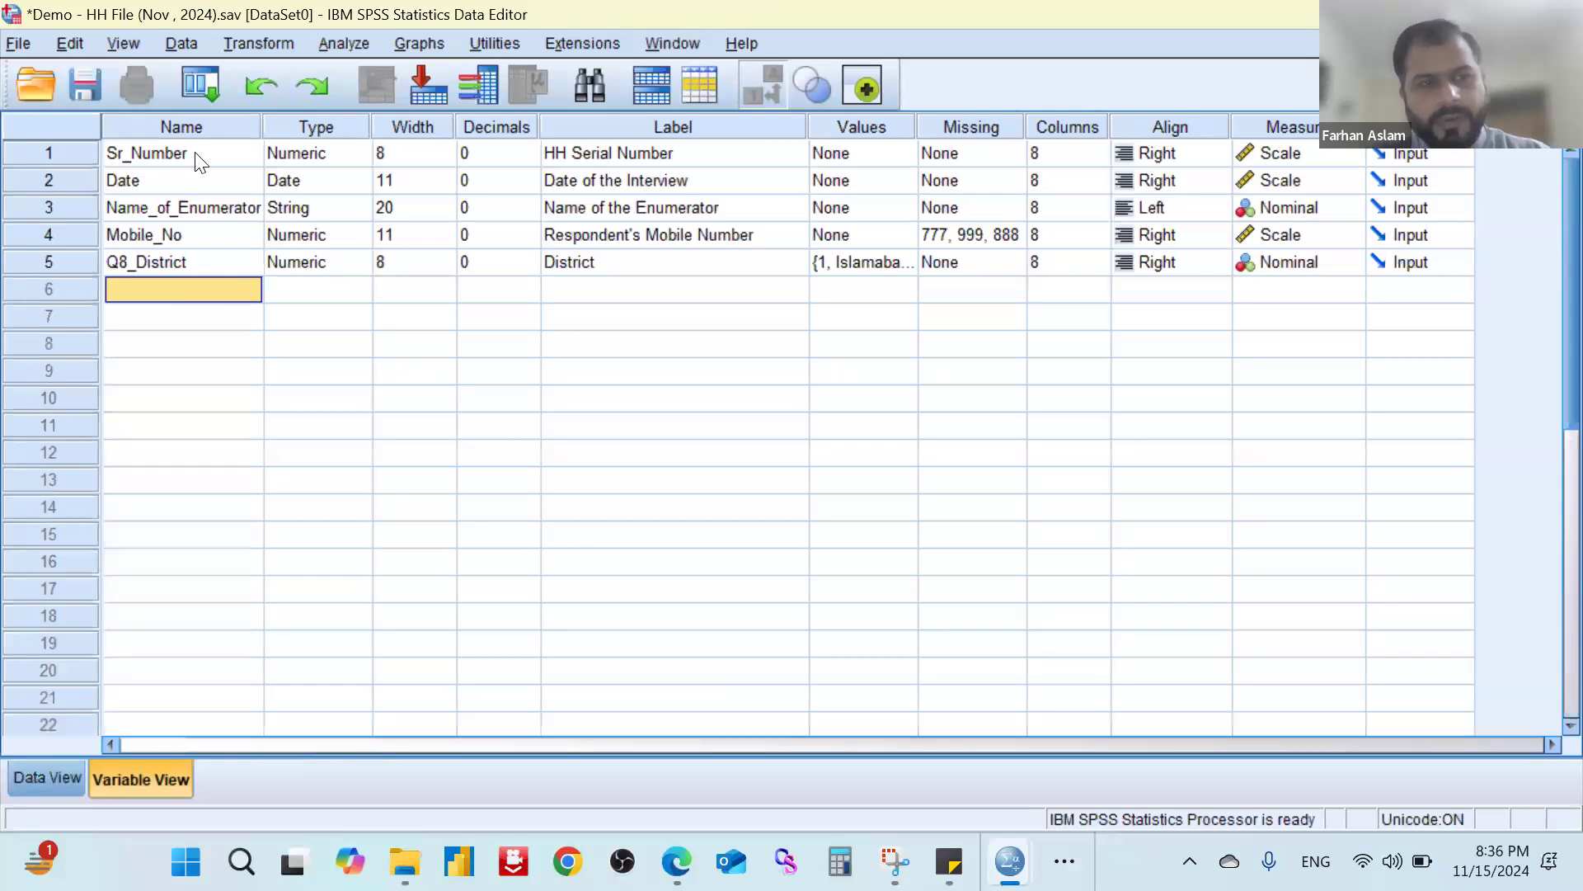
# Review the variable names from Sr_Number to Q8_District in Variable View.
pyautogui.moveTo(201, 161); pyautogui.dragTo(206, 264)
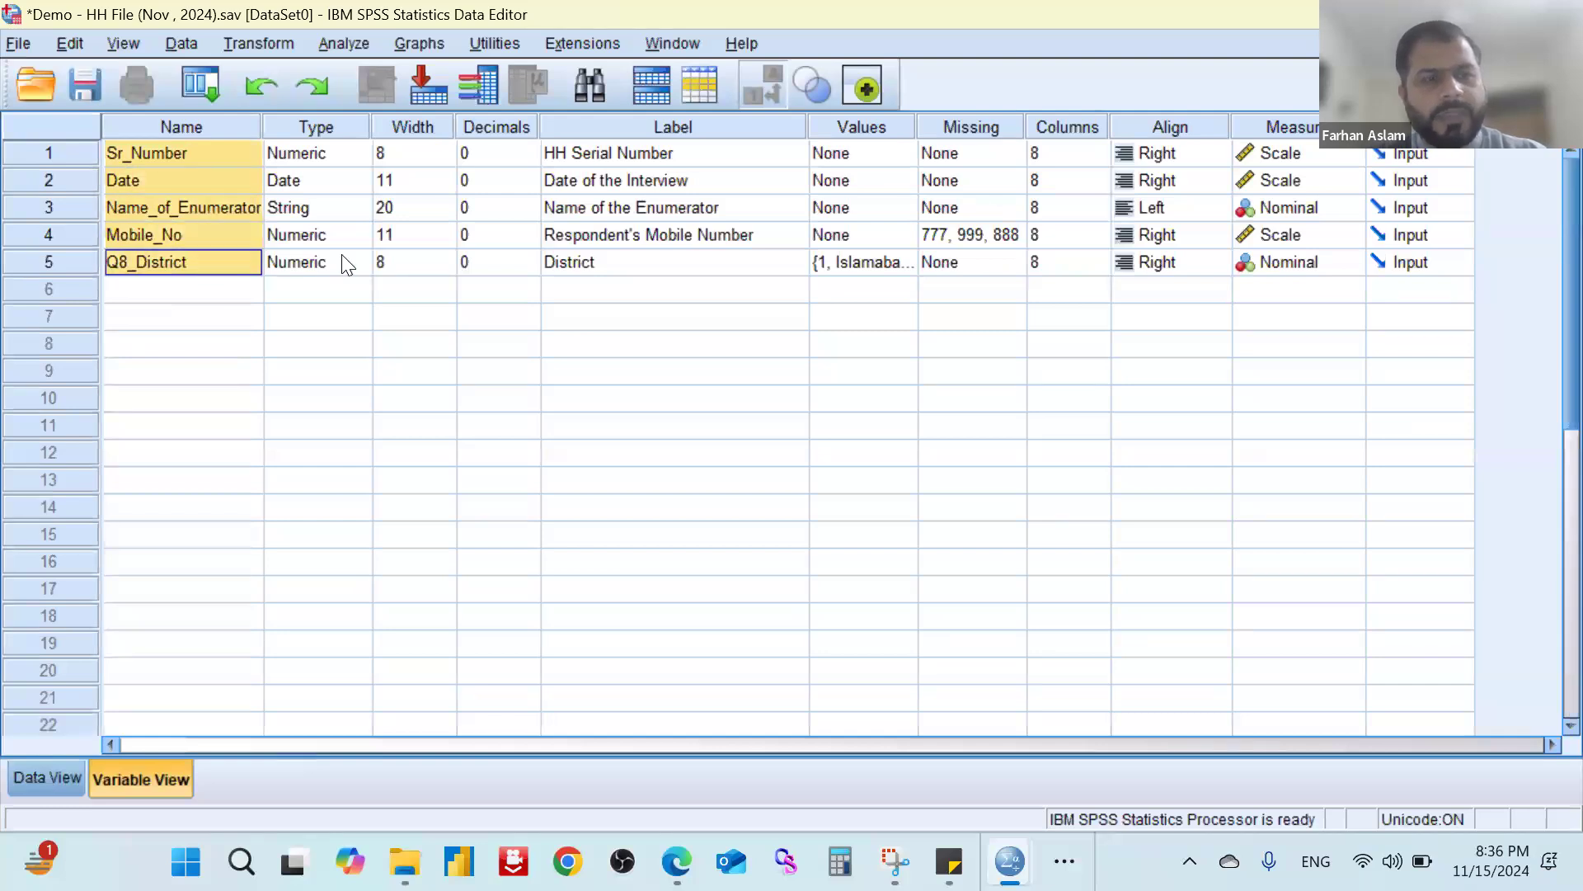
pyautogui.click(191, 149)
pyautogui.click(185, 188)
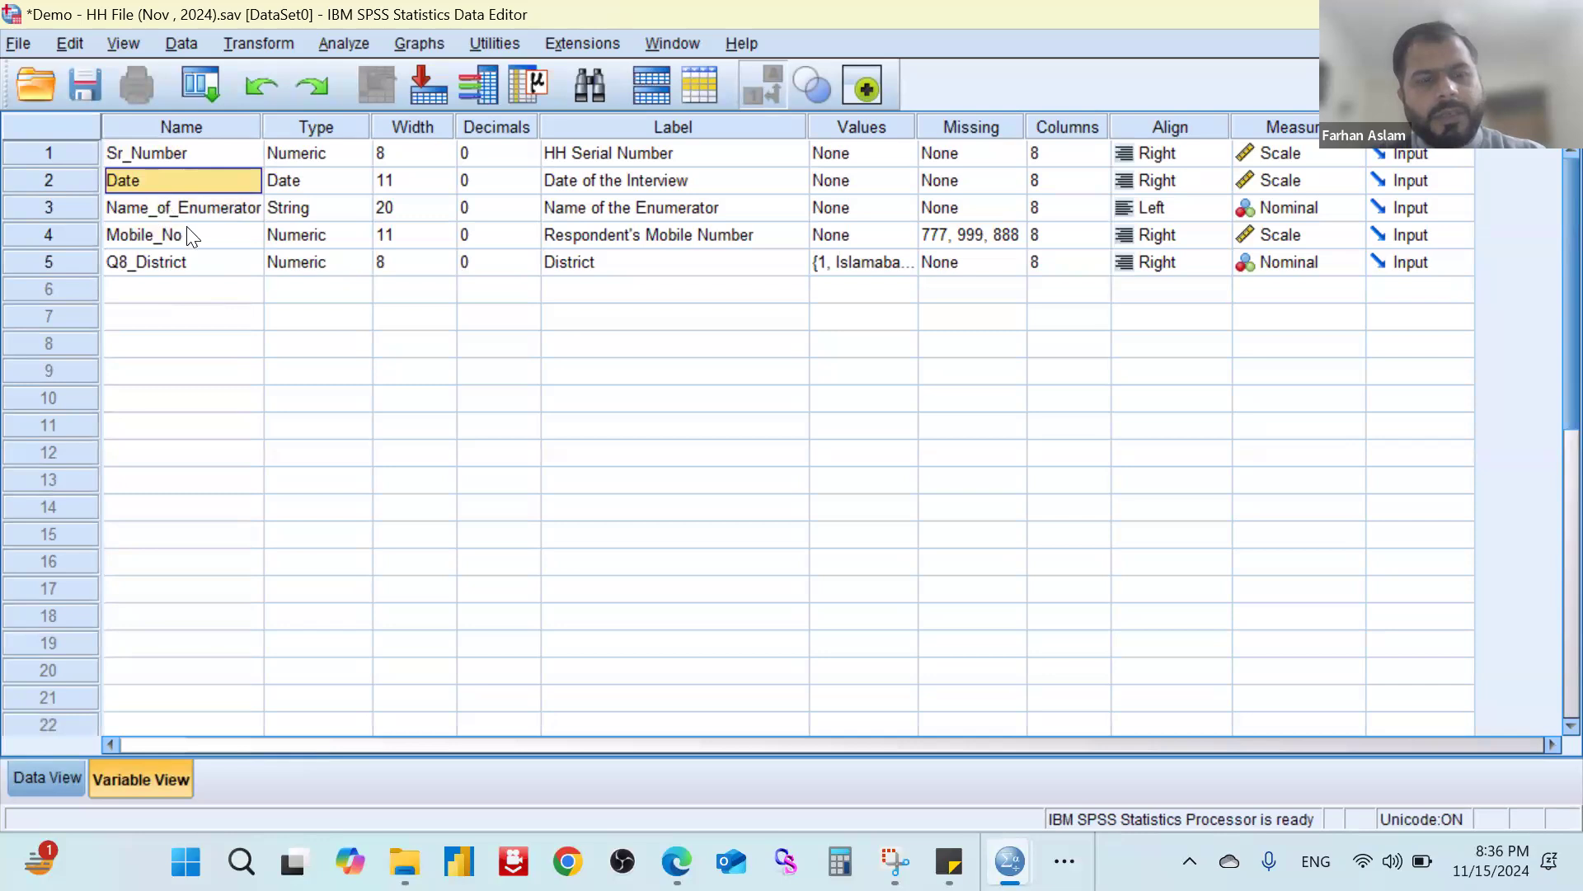
pyautogui.press('Down')
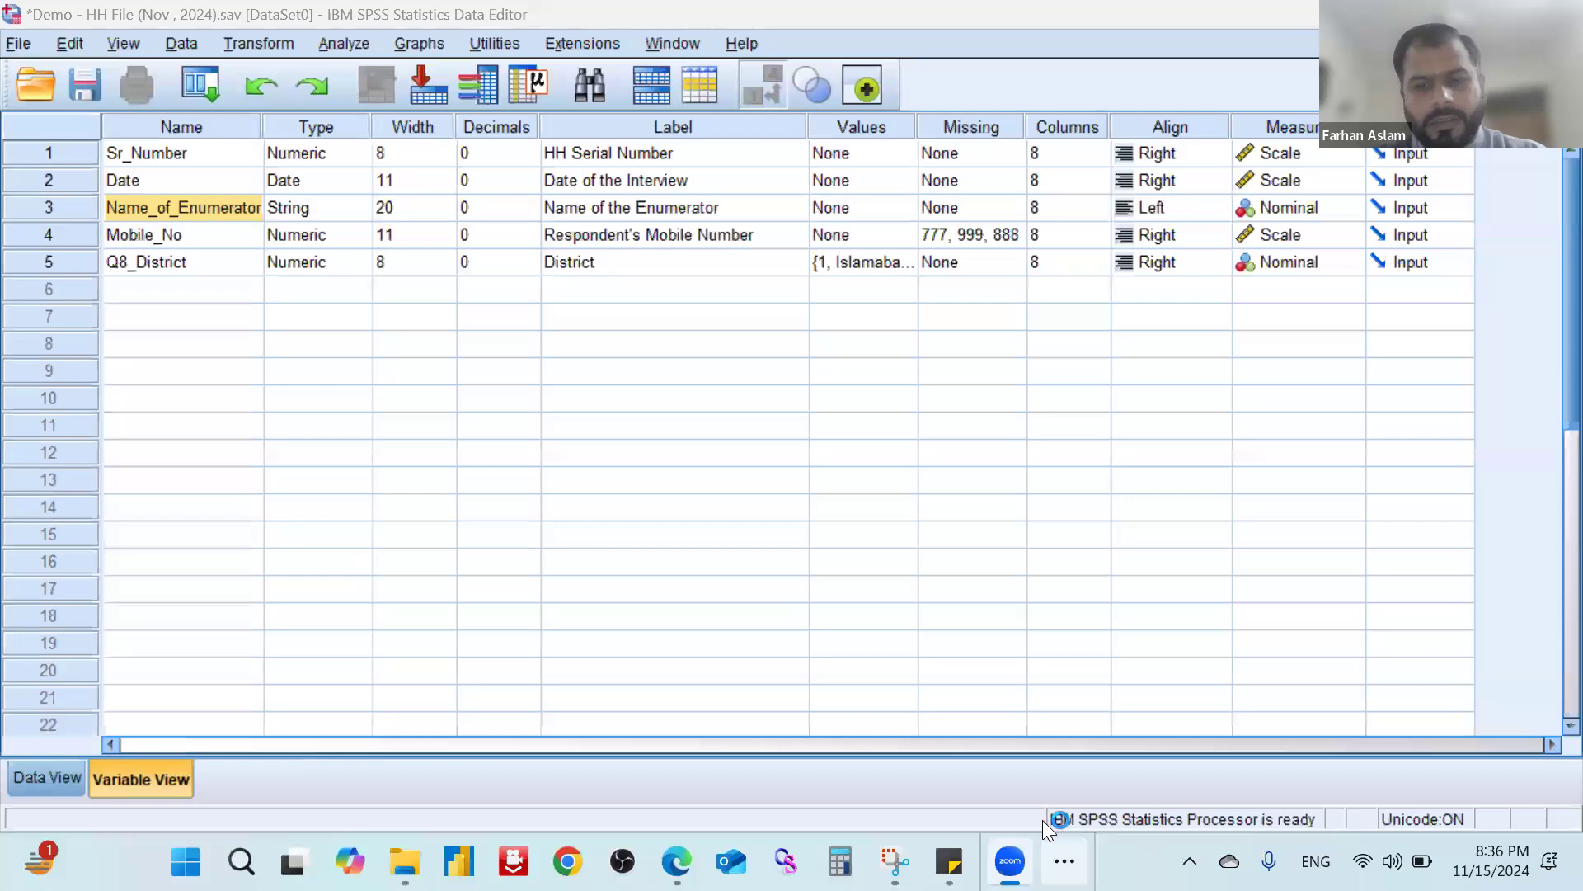
# Check the Date question in Section I of the Word questionnaire and switch back to the SPSS dataset.
pyautogui.click(1064, 861)
pyautogui.click(987, 784)
pyautogui.scroll(-15, 1021, 635)
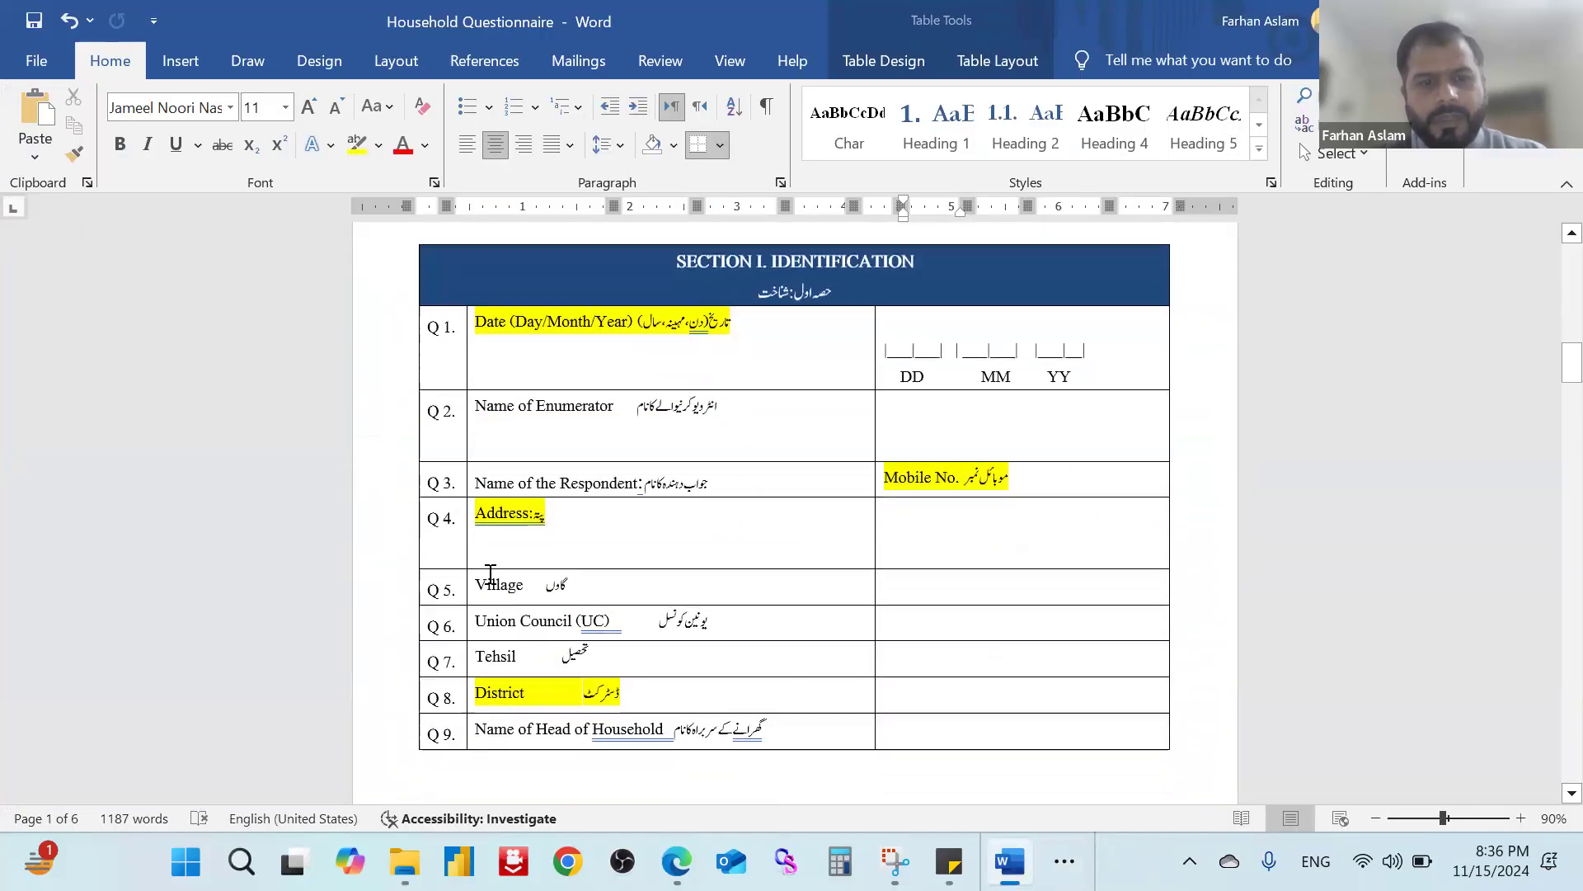
pyautogui.click(306, 270)
pyautogui.click(1065, 861)
pyautogui.moveTo(1096, 804)
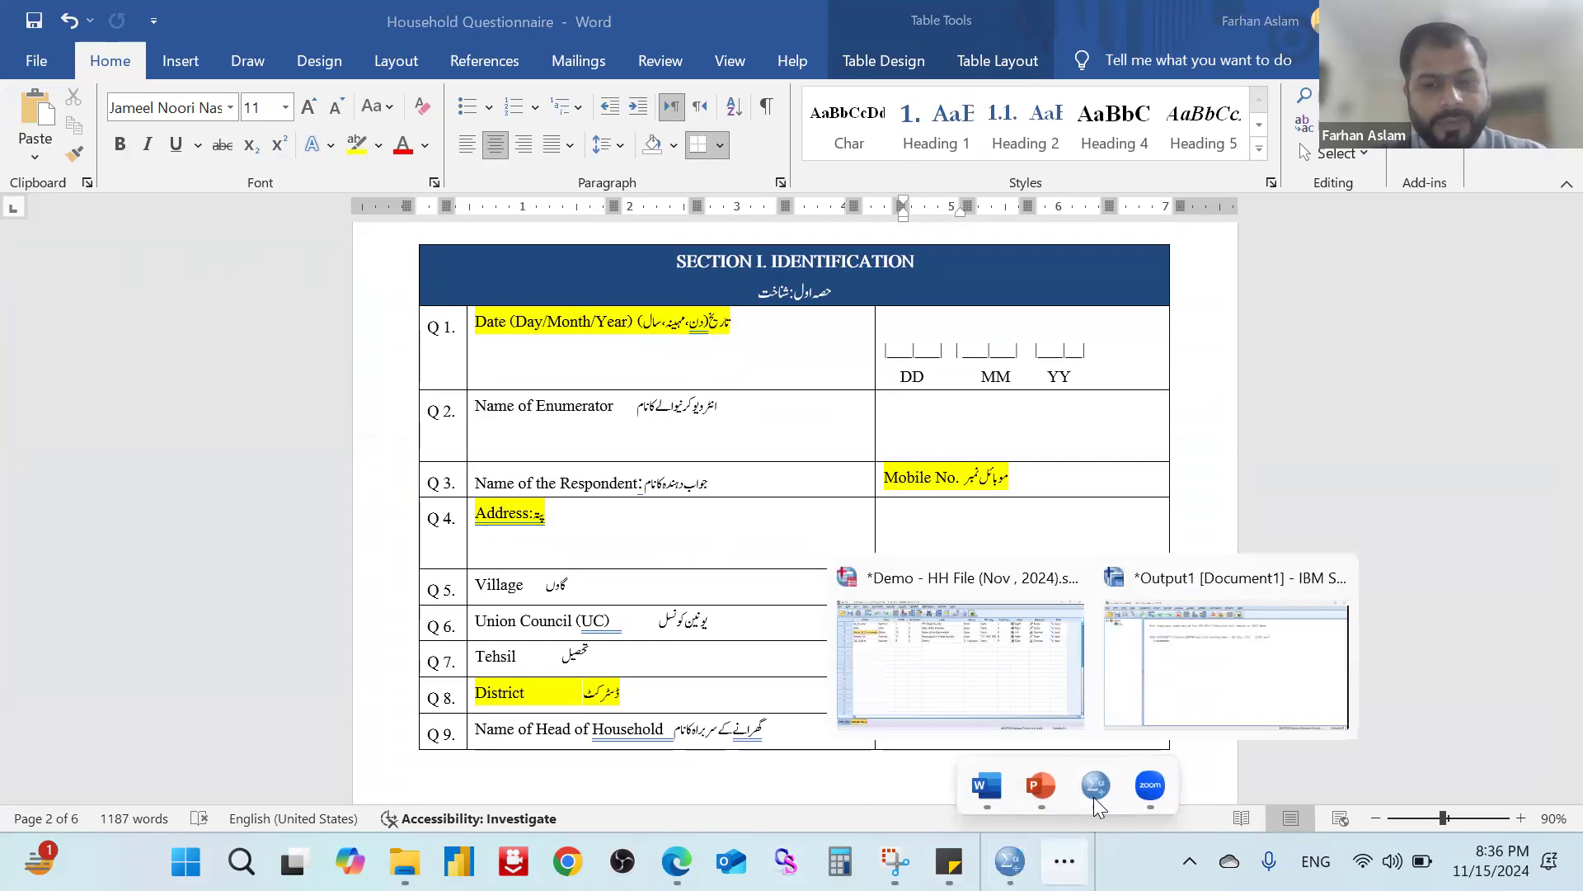
pyautogui.click(963, 656)
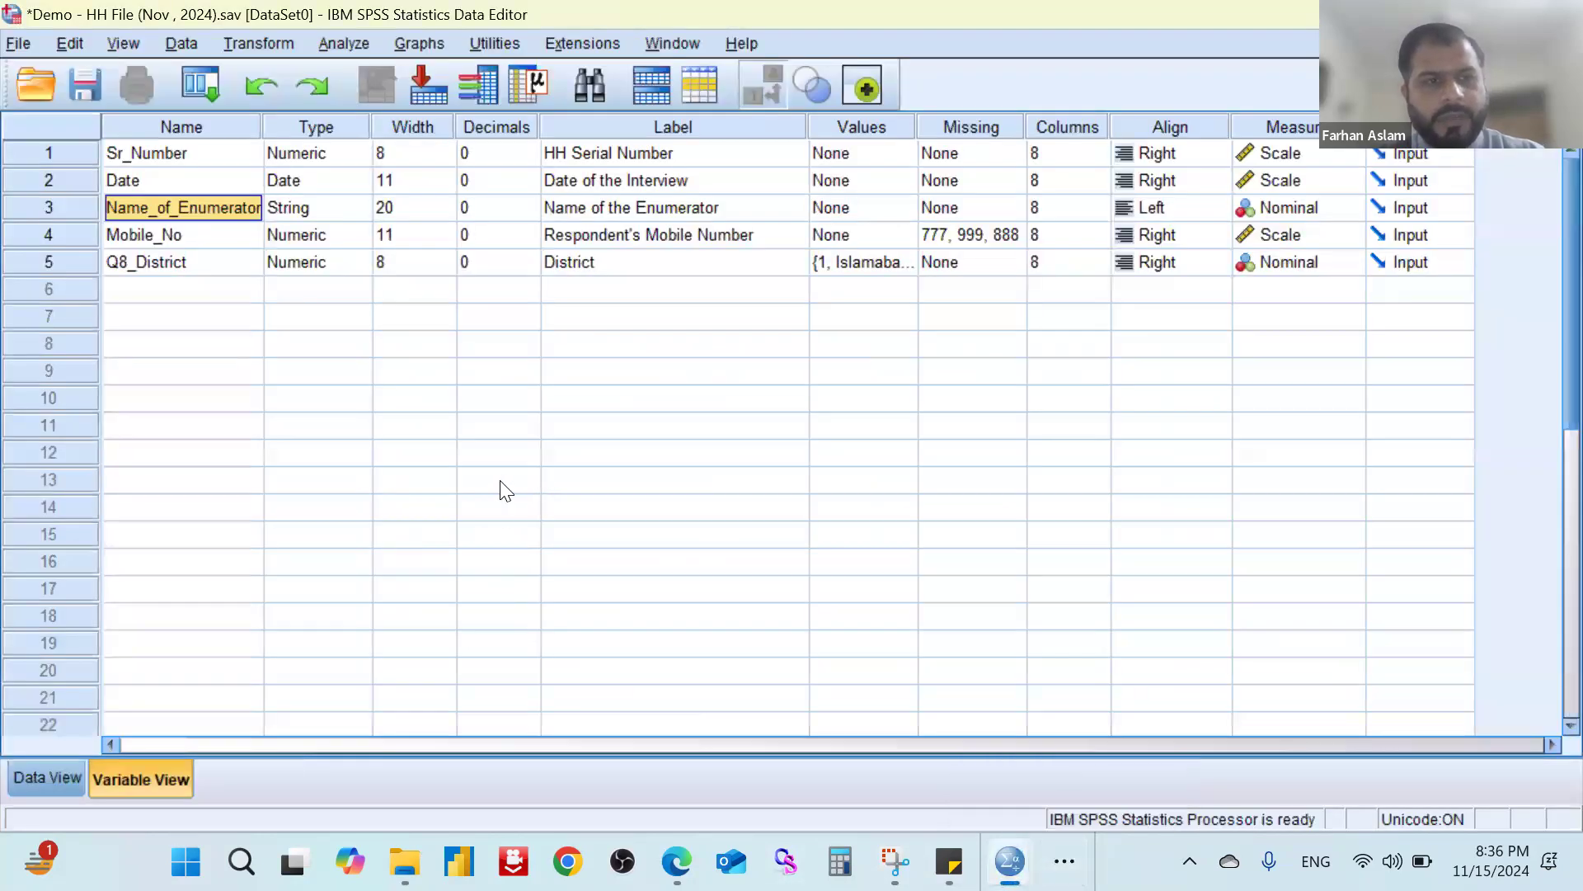
# Inspect the Date variable's type and its available date formats, keeping dd-mmm-yyyy.
pyautogui.click(170, 178)
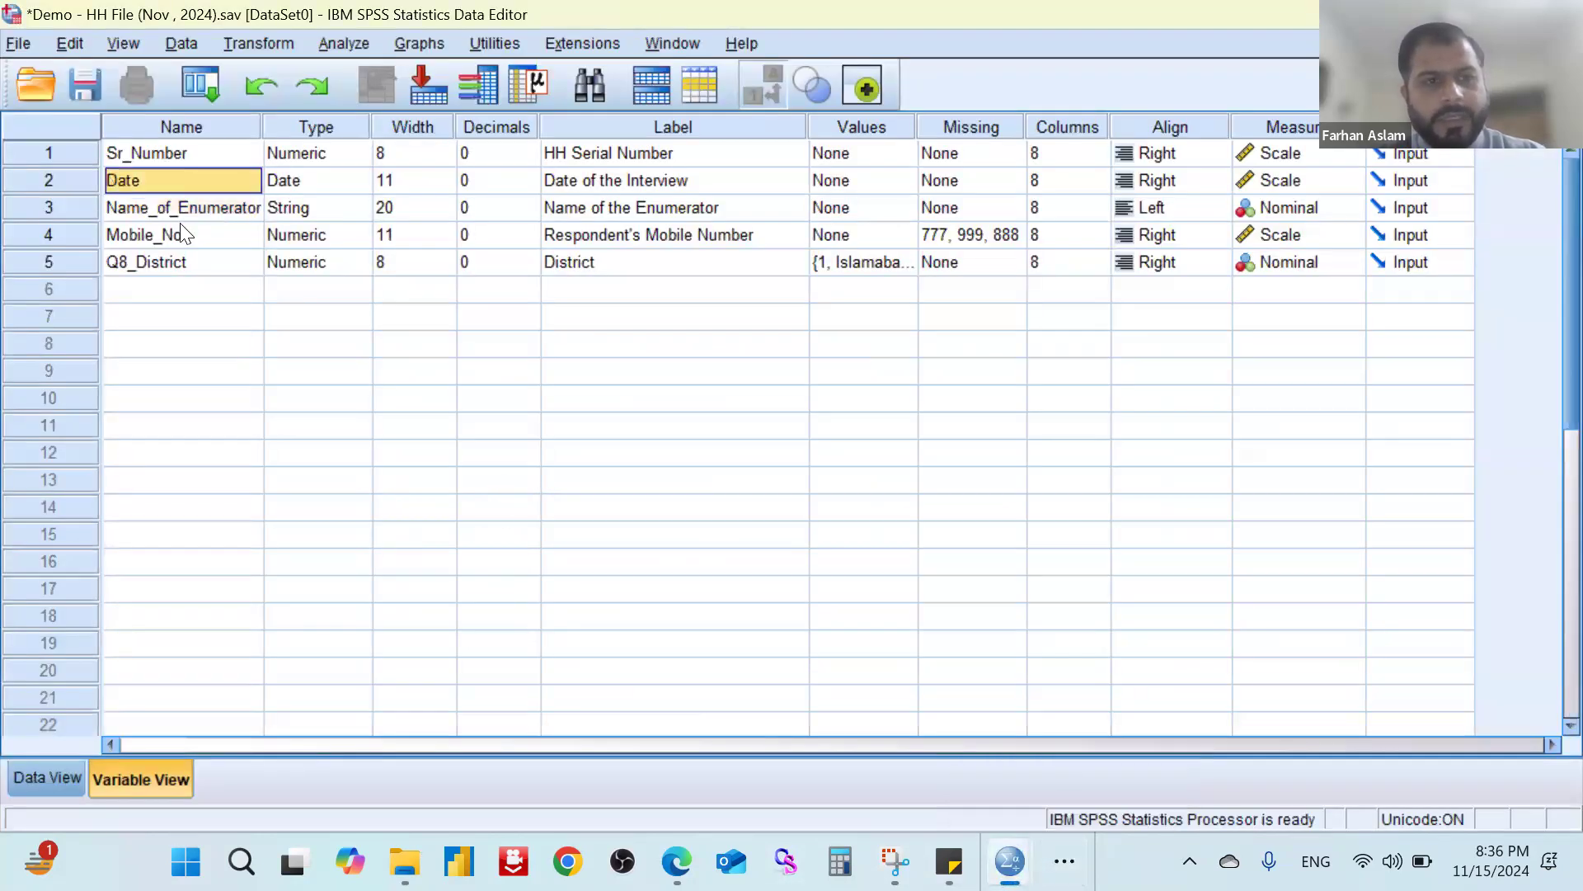
pyautogui.click(361, 183)
pyautogui.click(537, 378)
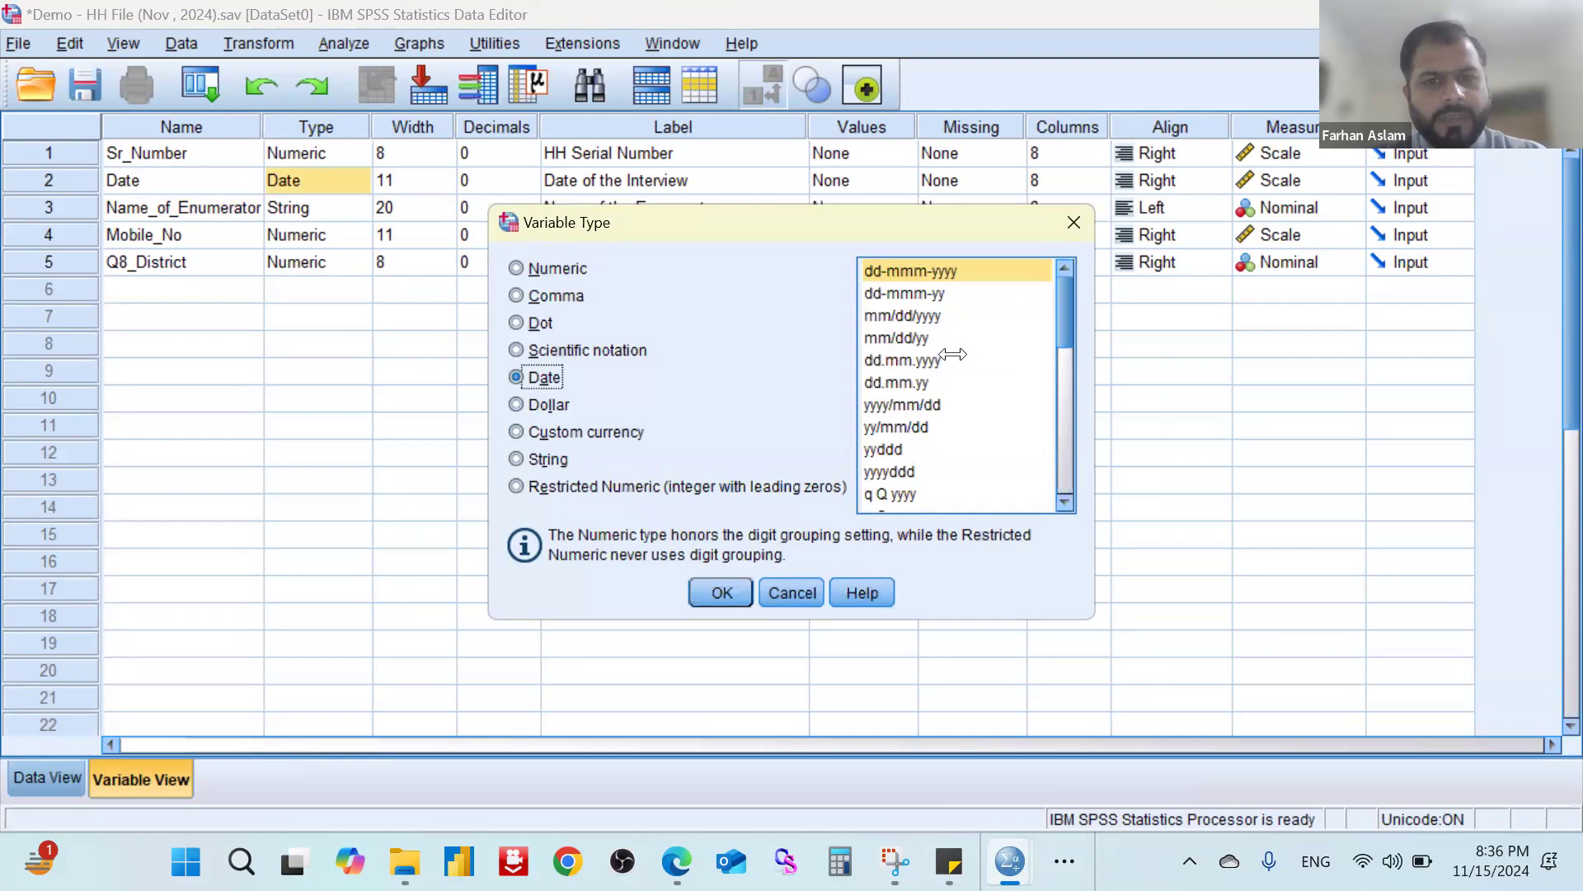
pyautogui.moveTo(1067, 355); pyautogui.dragTo(1067, 294)
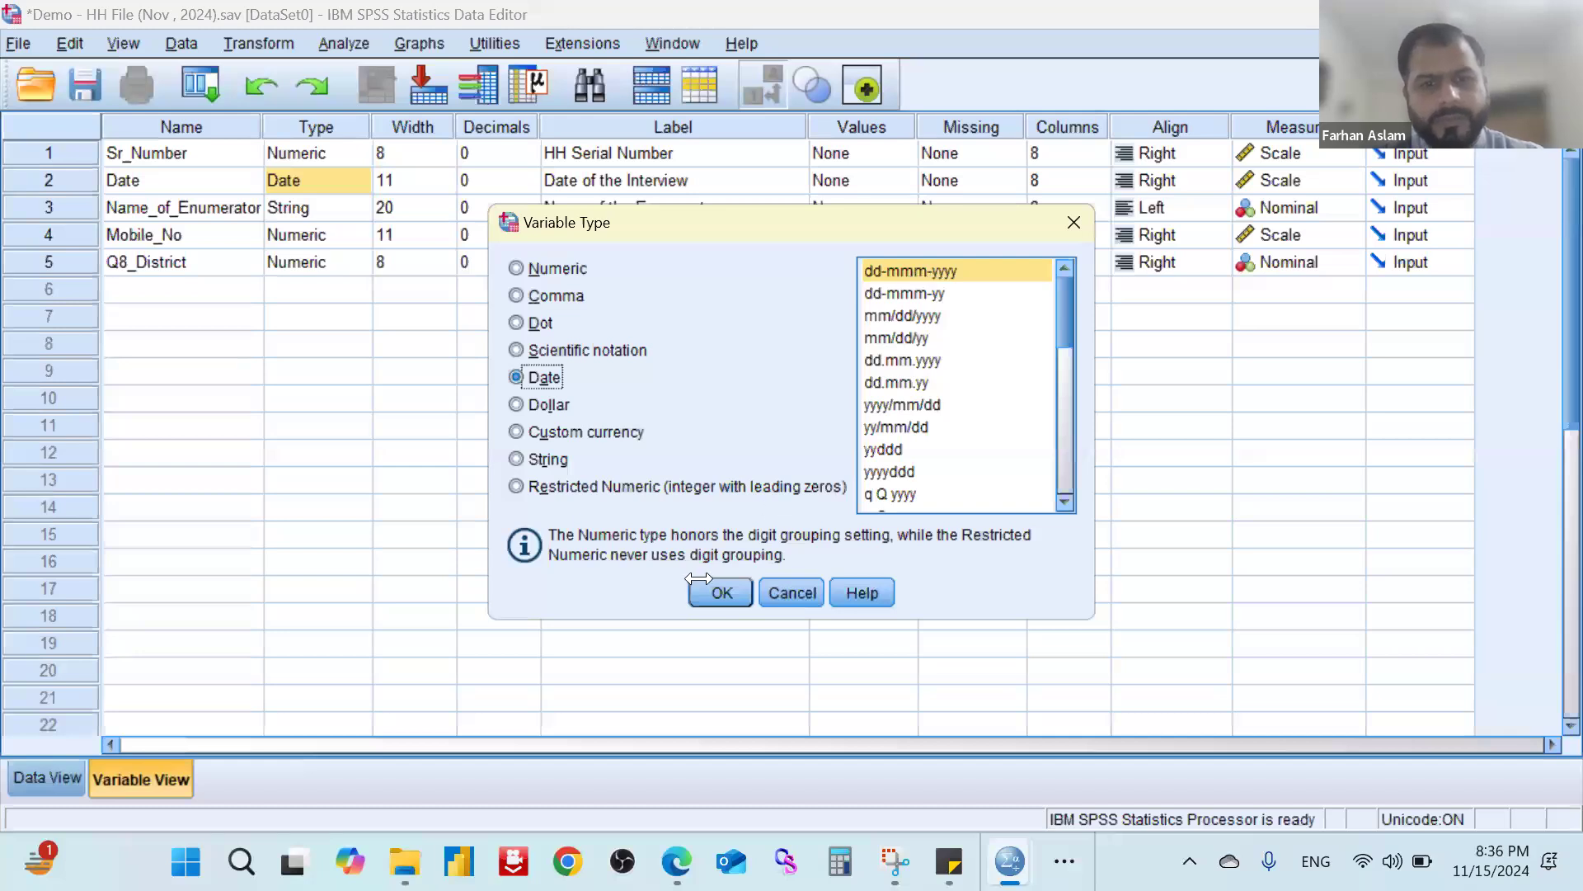
pyautogui.click(721, 592)
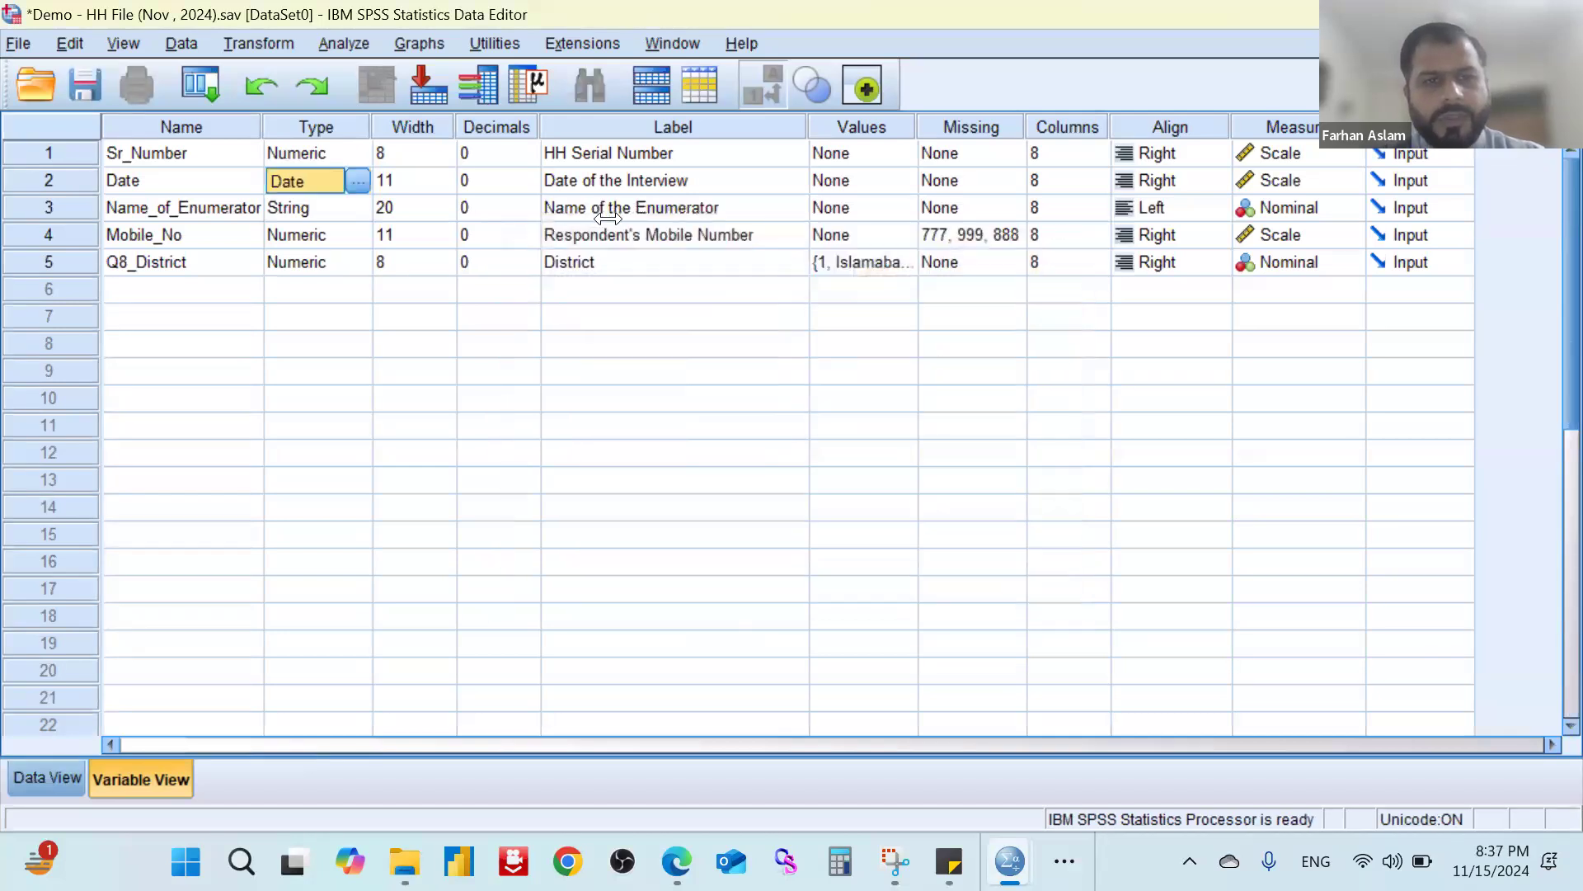
# Examine the Date variable's remaining attributes, from Width and Label through Measure and Role.
pyautogui.press('Tab')
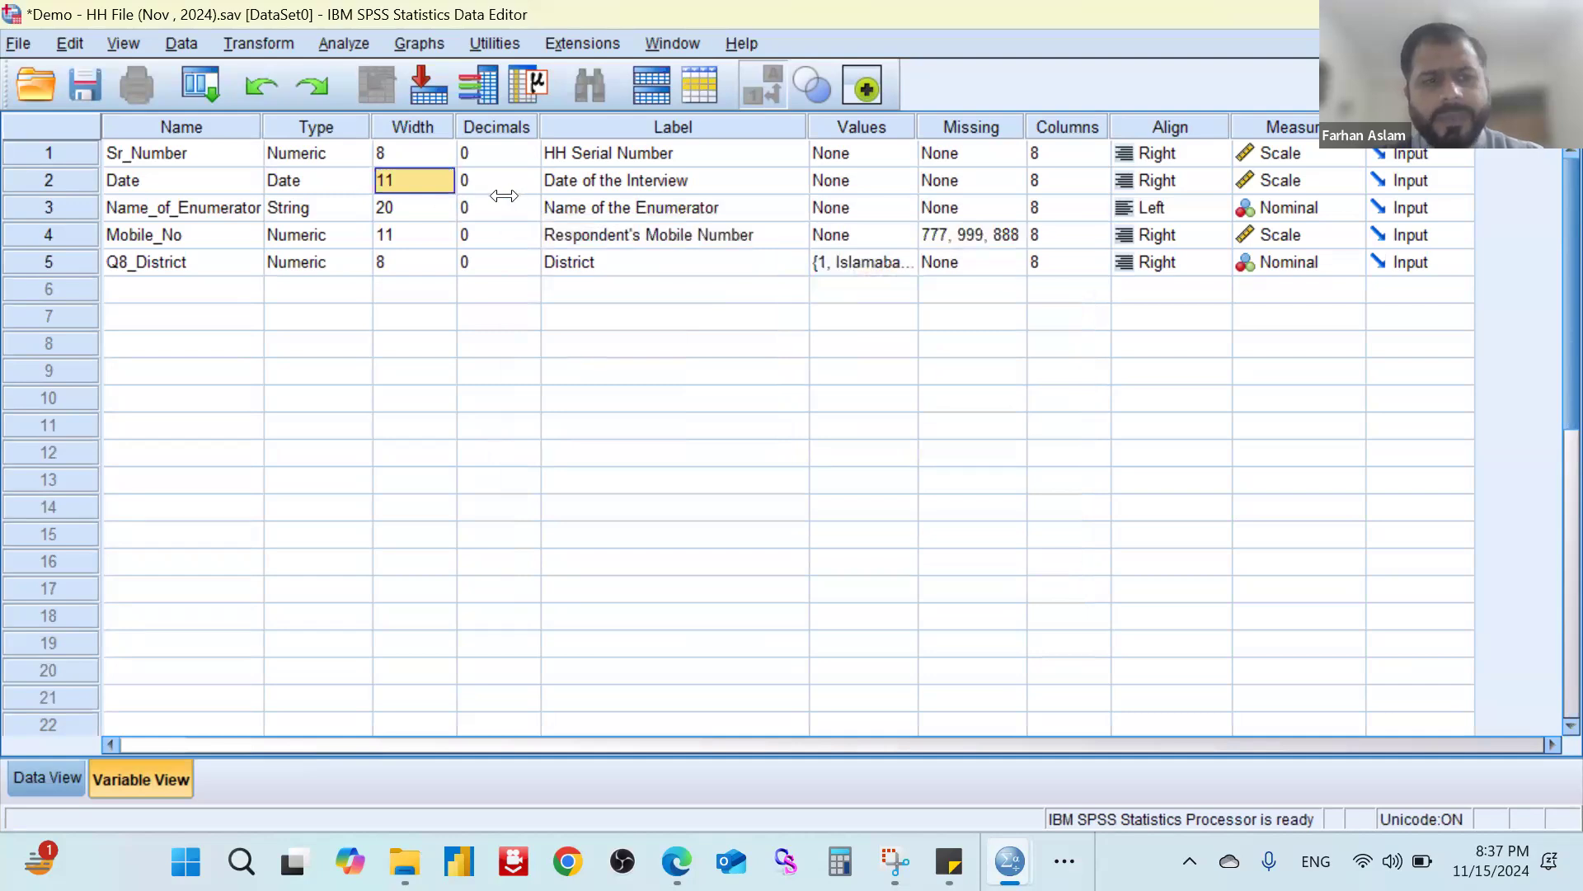
pyautogui.click(773, 186)
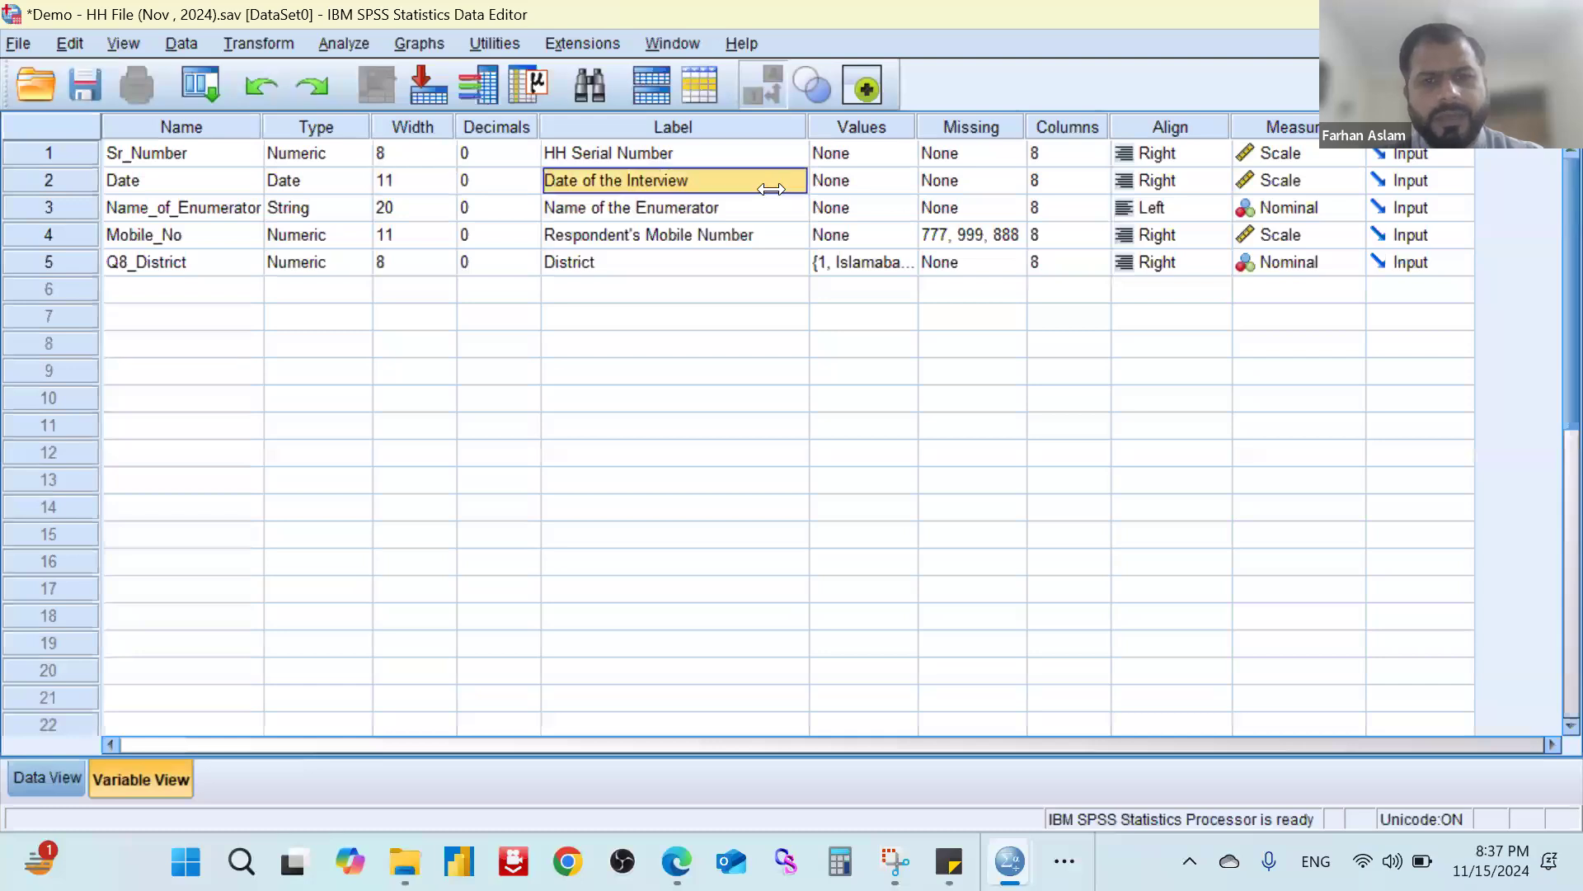
pyautogui.press('Tab')
pyautogui.press('Tab')
pyautogui.press('Tab')
pyautogui.press('Tab')
pyautogui.press('Tab')
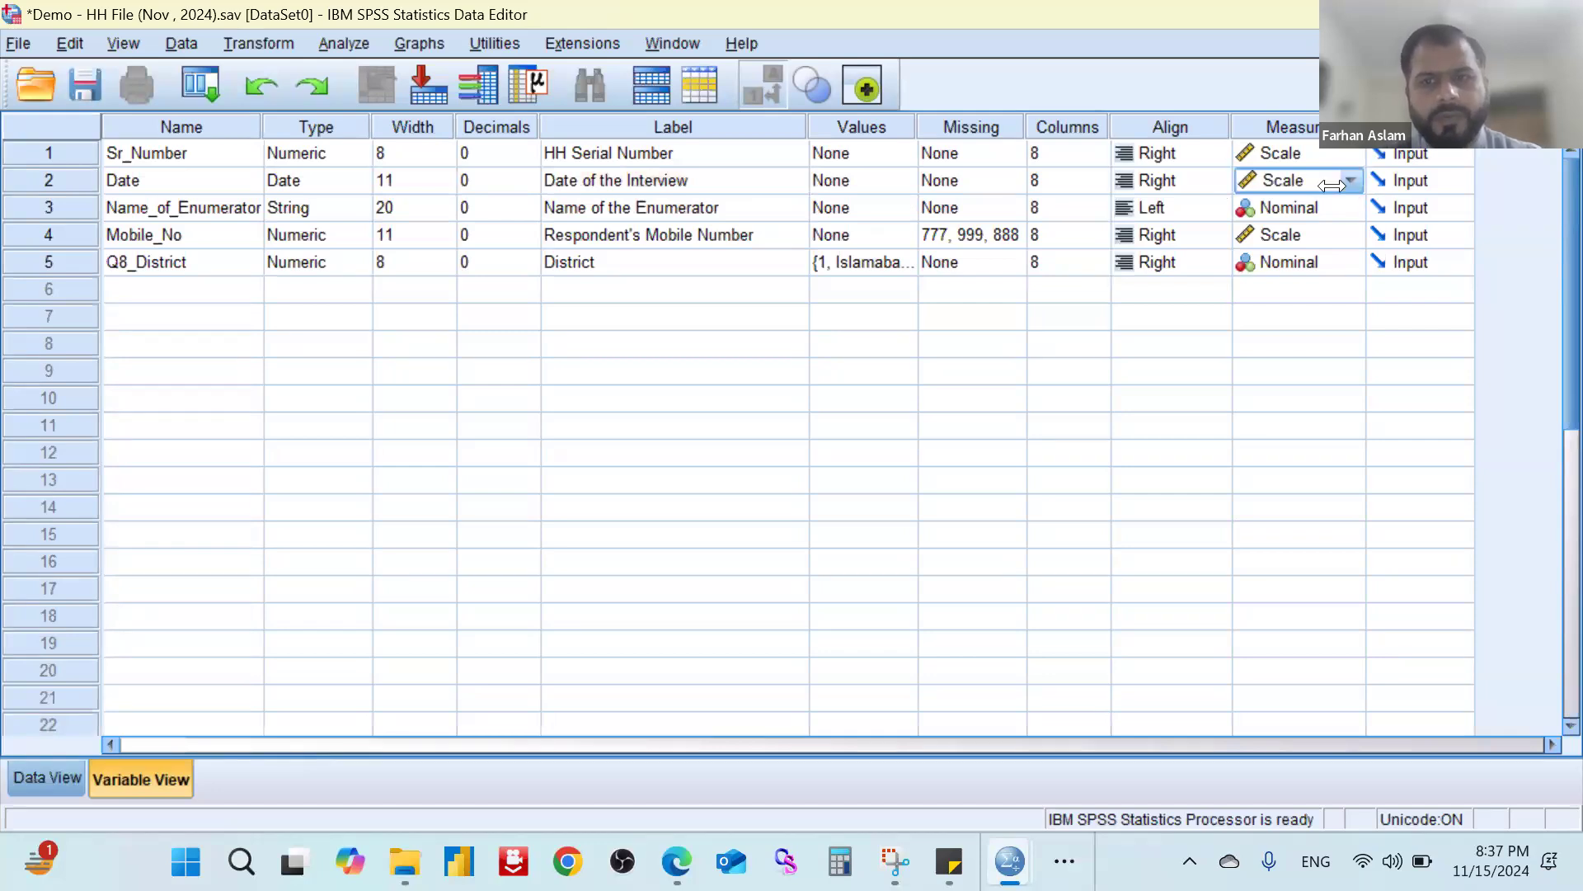
pyautogui.press('Tab')
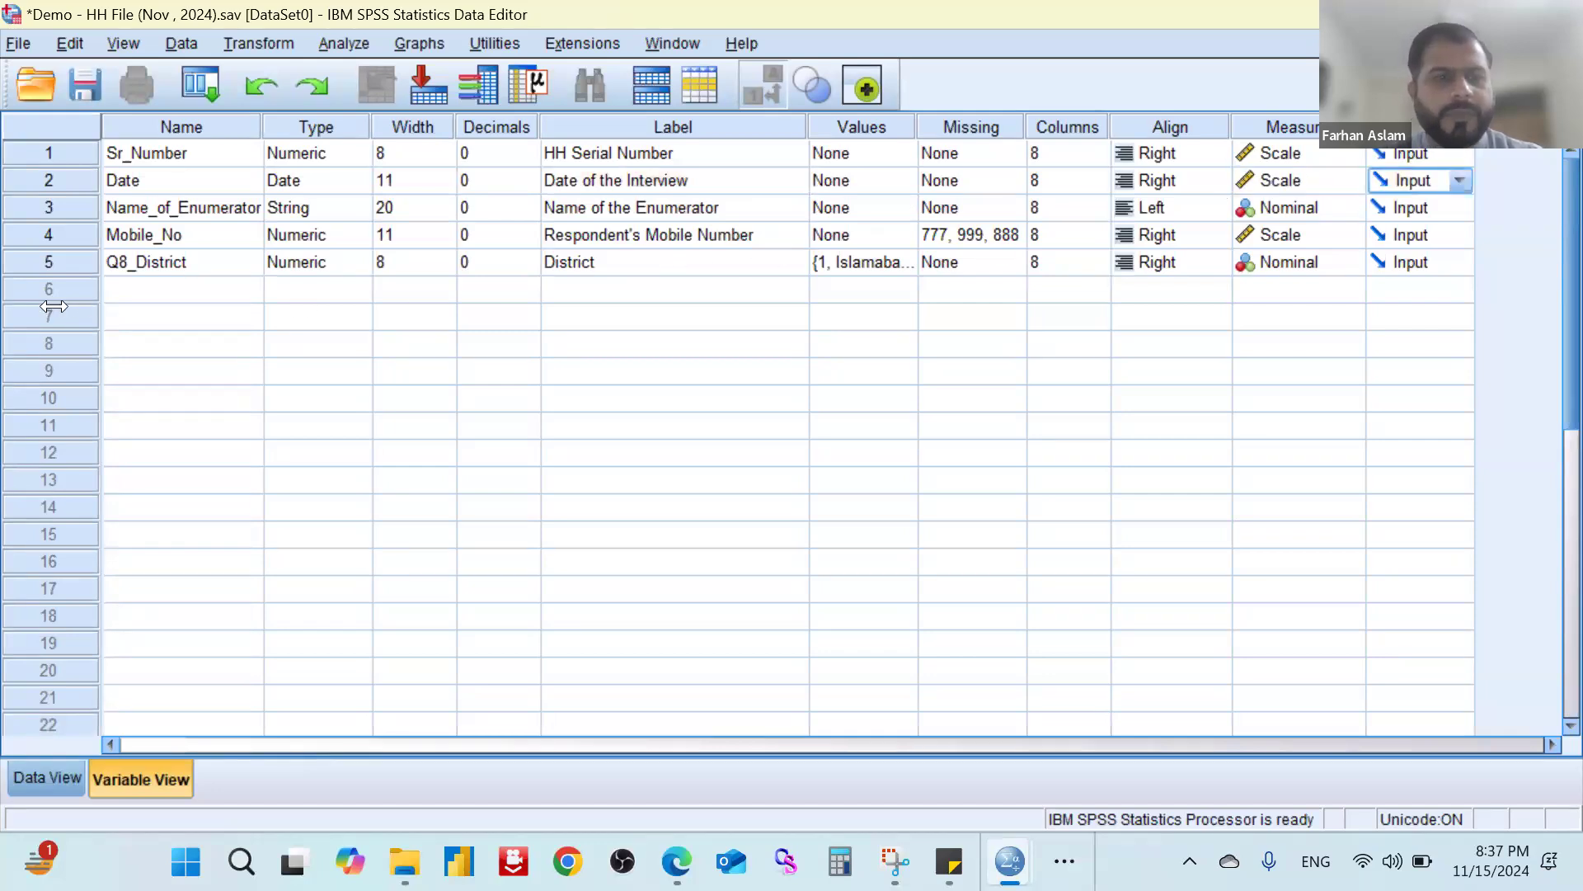
# Highlight "Name of Enumerator" in question Q2 of the Word questionnaire in yellow and return to SPSS.
pyautogui.click(144, 214)
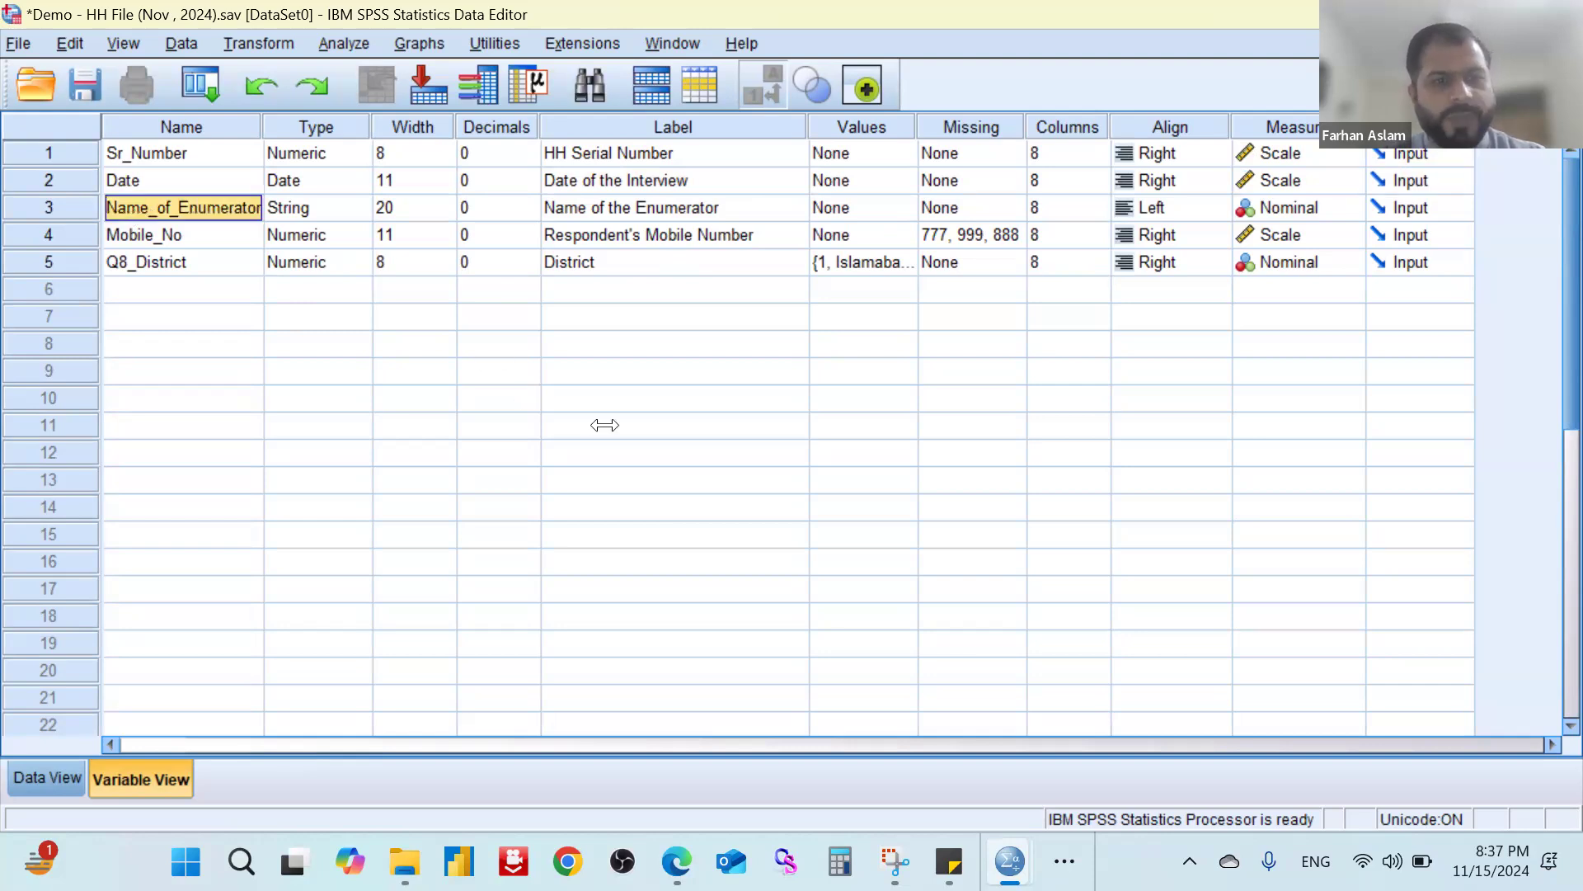
pyautogui.hotkey('alt', 'Tab')
pyautogui.click(498, 458)
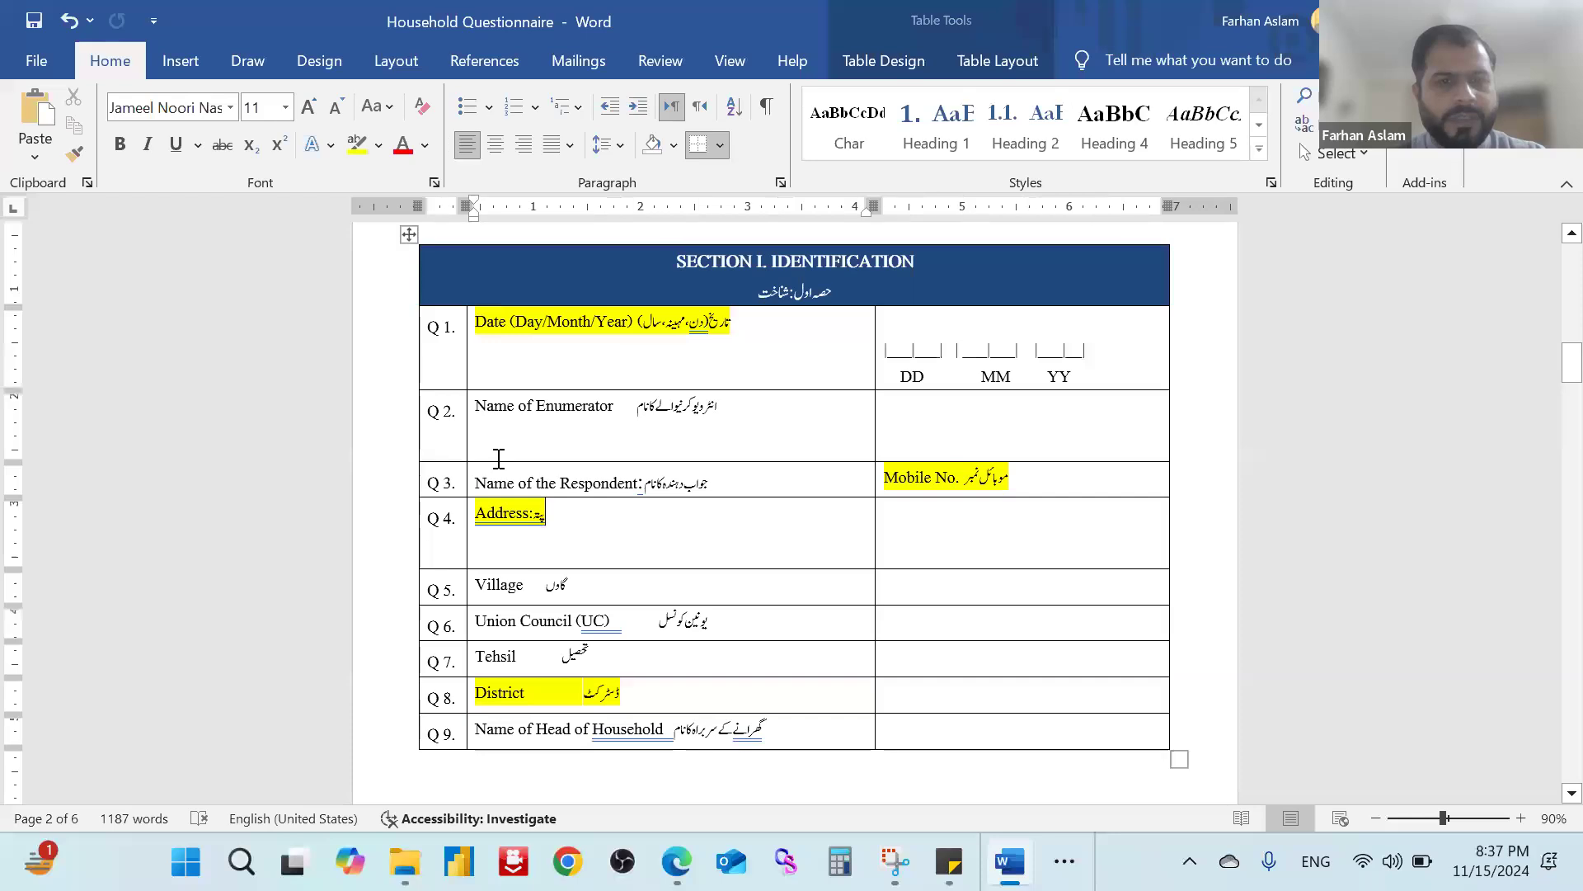
pyautogui.scroll(-2, 579, 530)
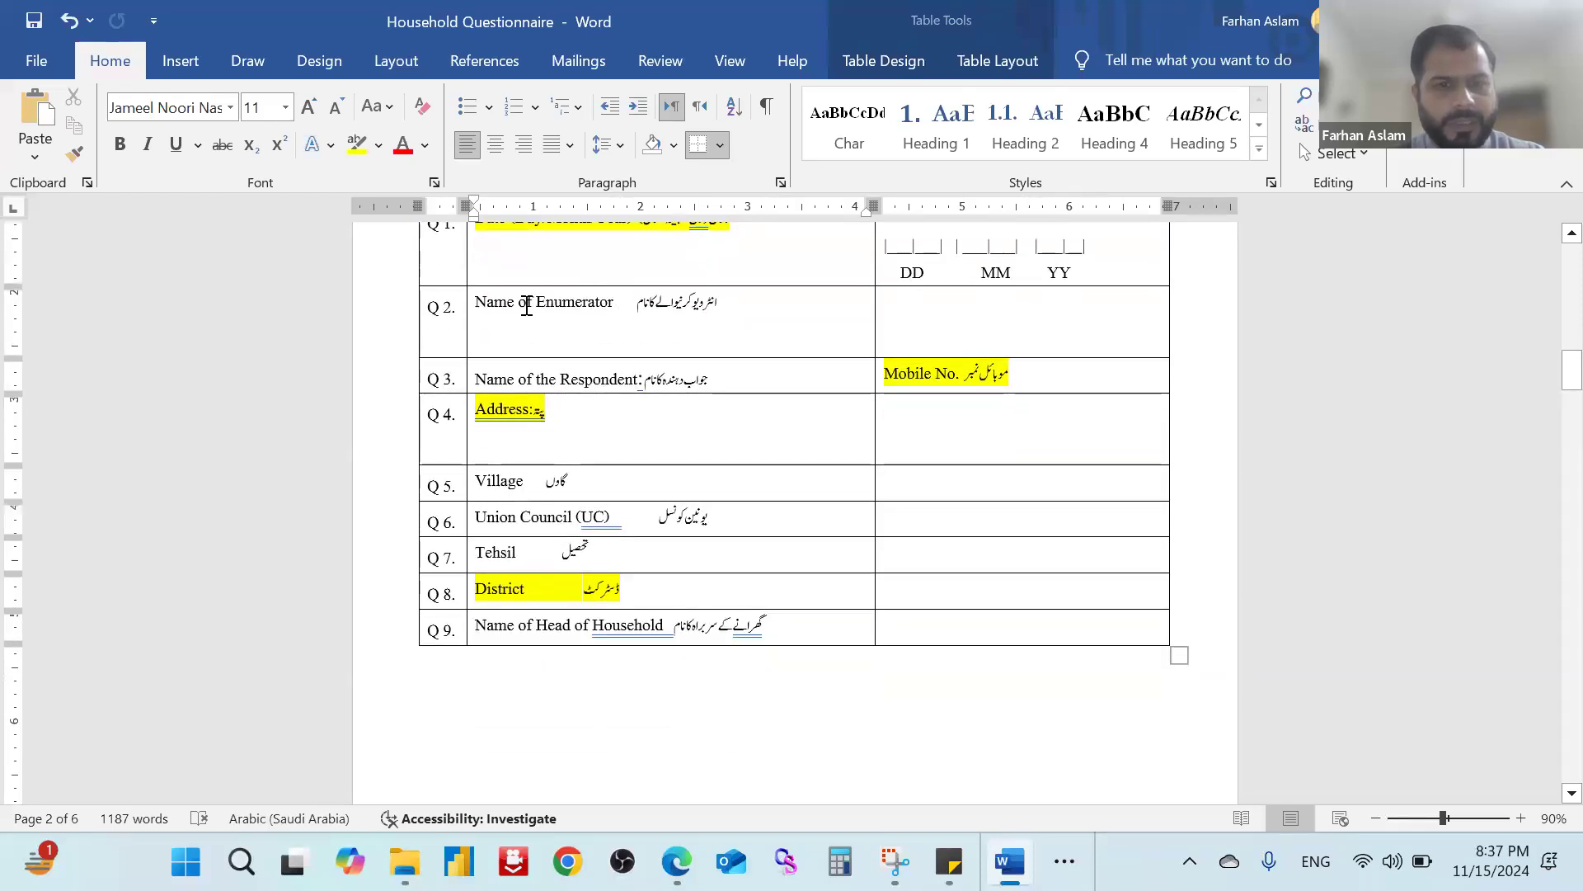
pyautogui.moveTo(526, 305); pyautogui.dragTo(471, 296)
pyautogui.click(356, 148)
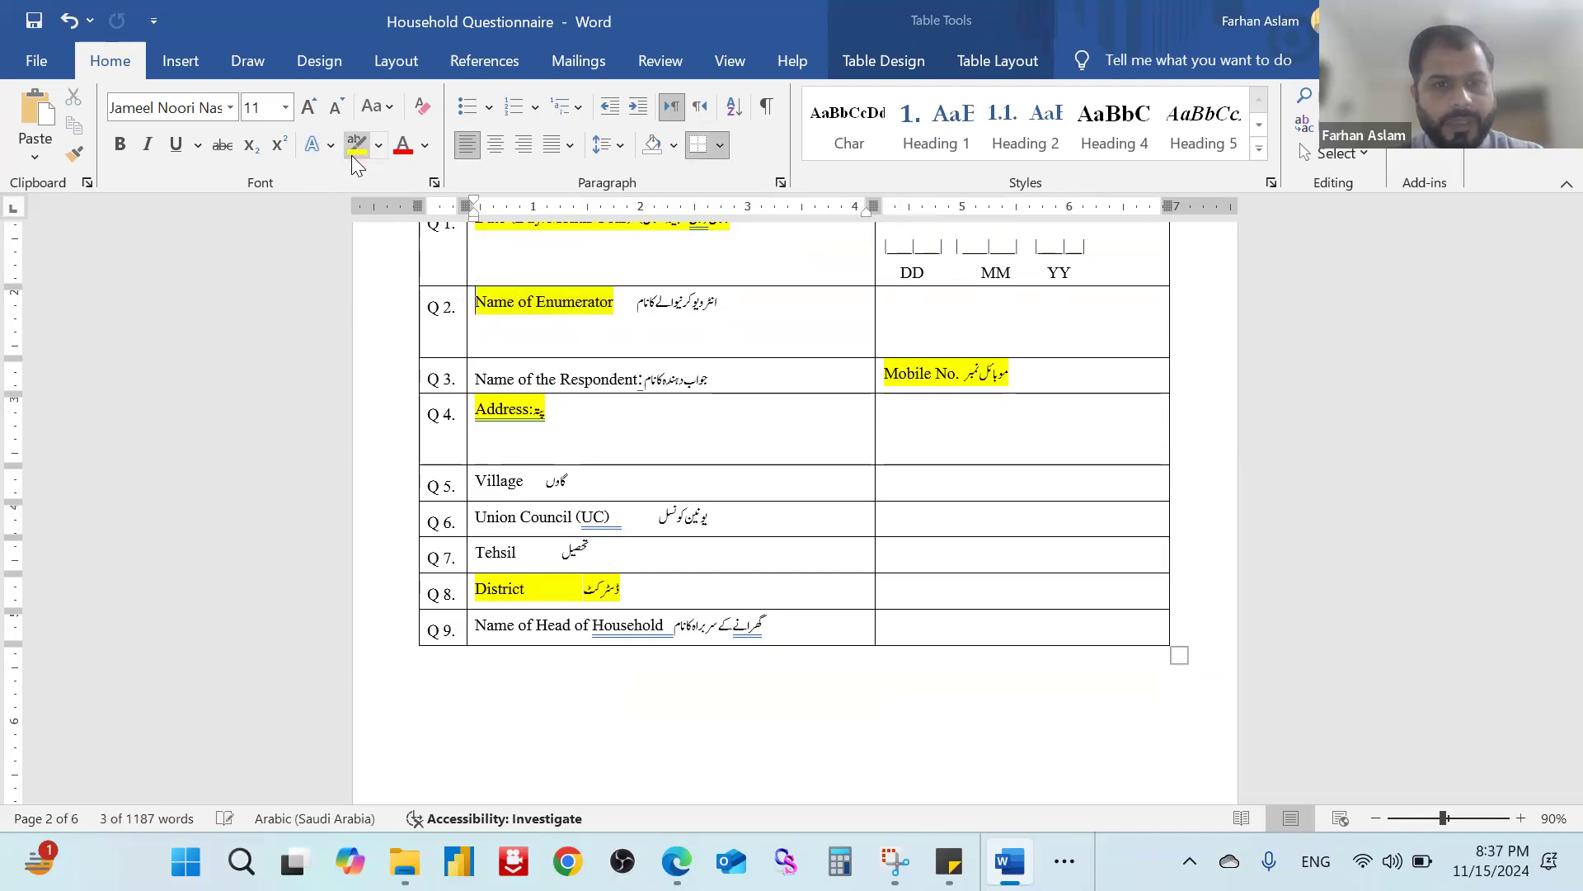
pyautogui.click(701, 330)
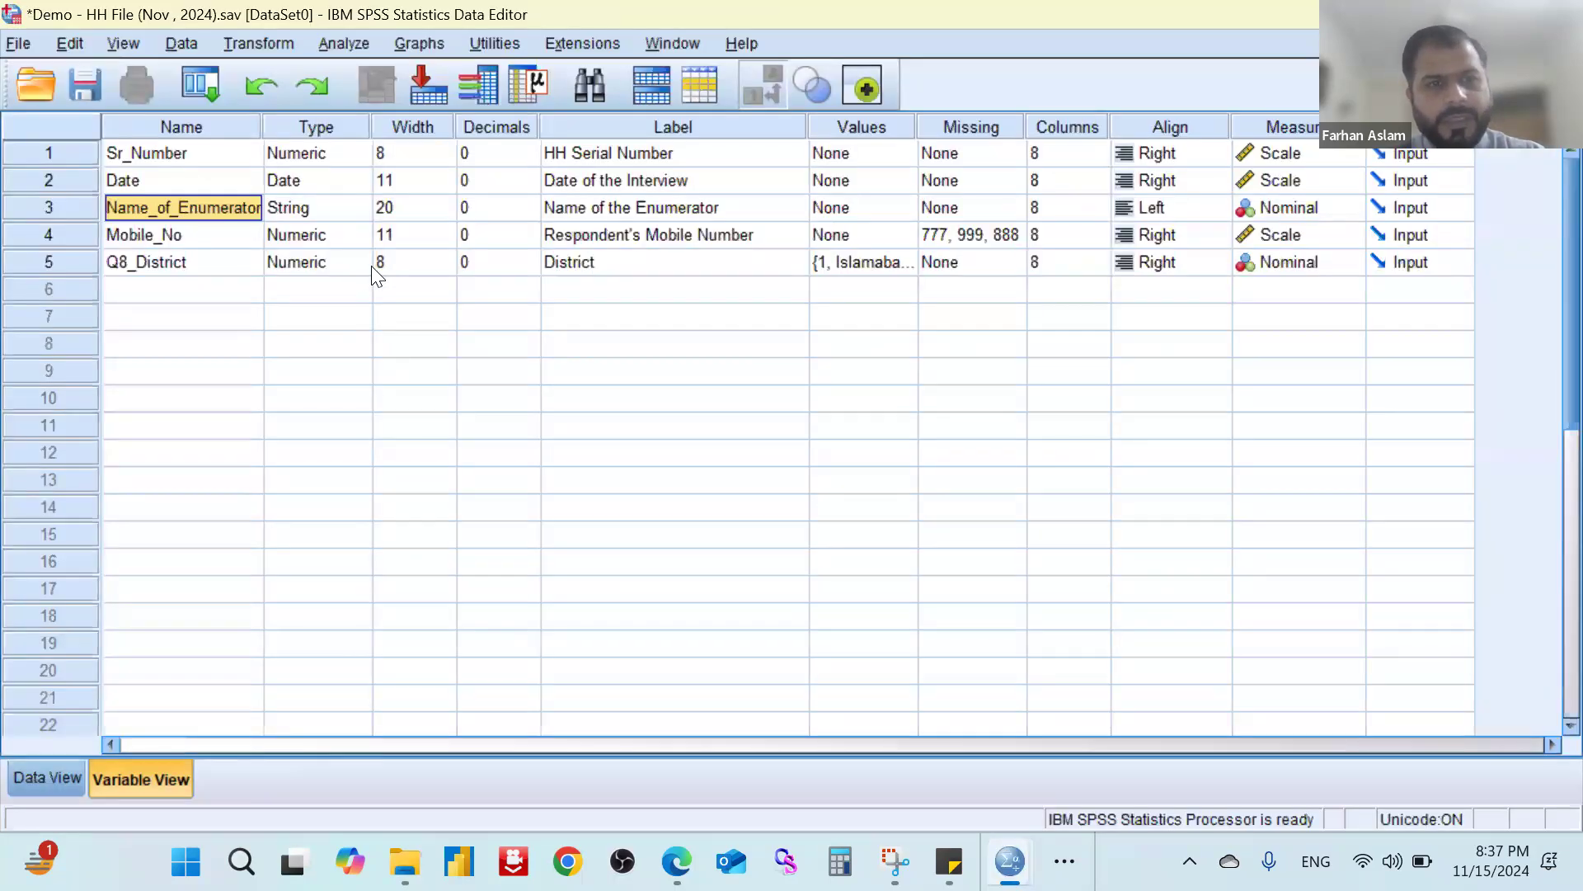
# Inspect the Name_of_Enumerator variable's String type and character limit, keeping its settings.
pyautogui.click(361, 209)
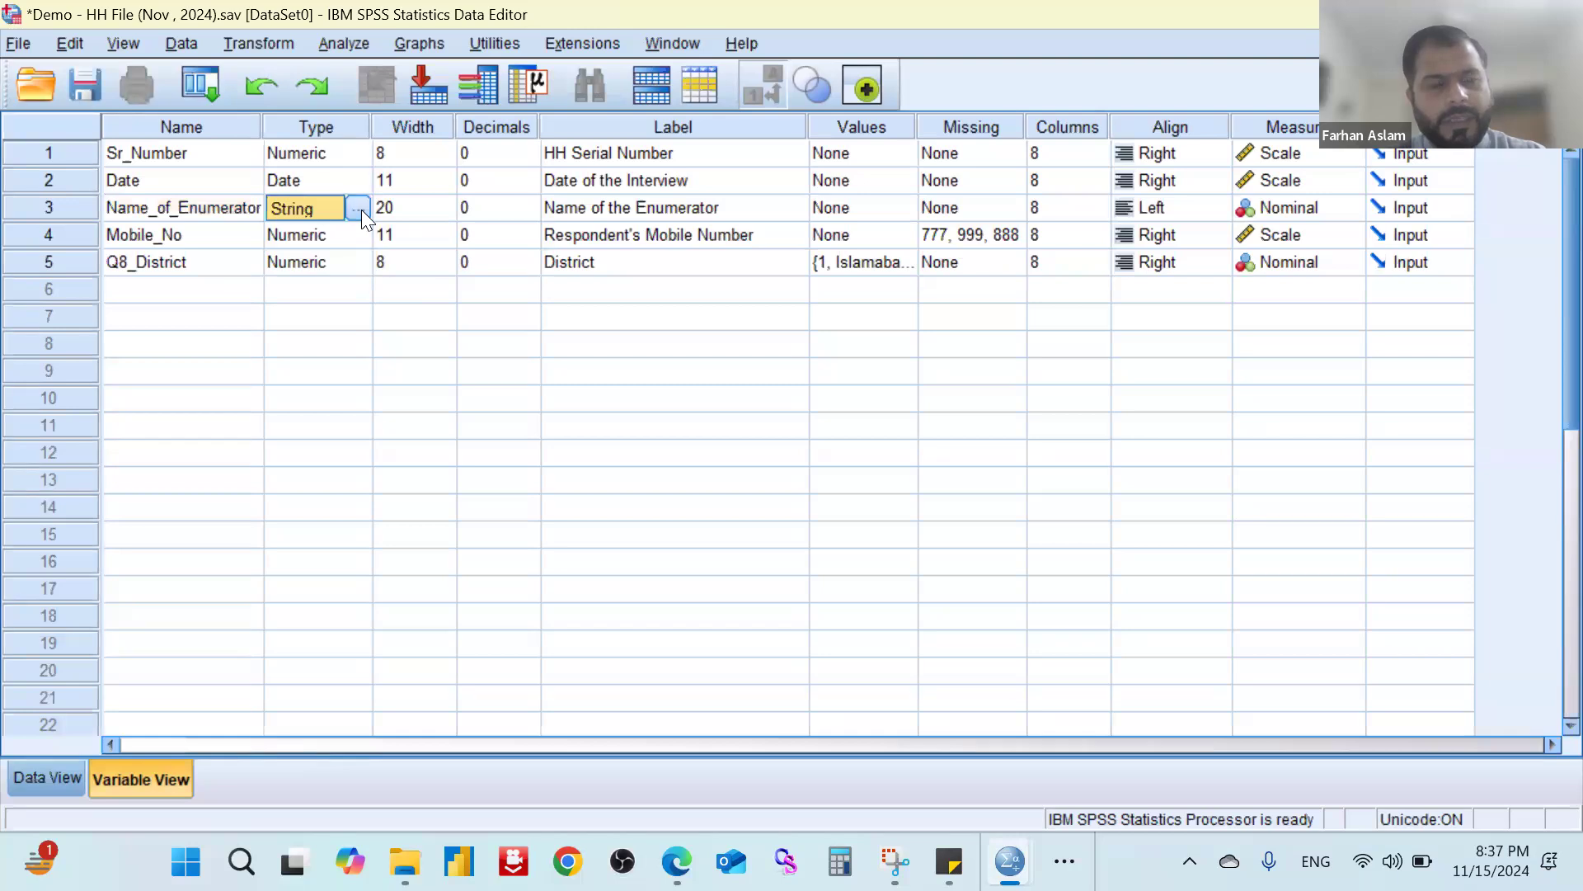
pyautogui.click(362, 209)
pyautogui.moveTo(633, 221); pyautogui.dragTo(776, 235)
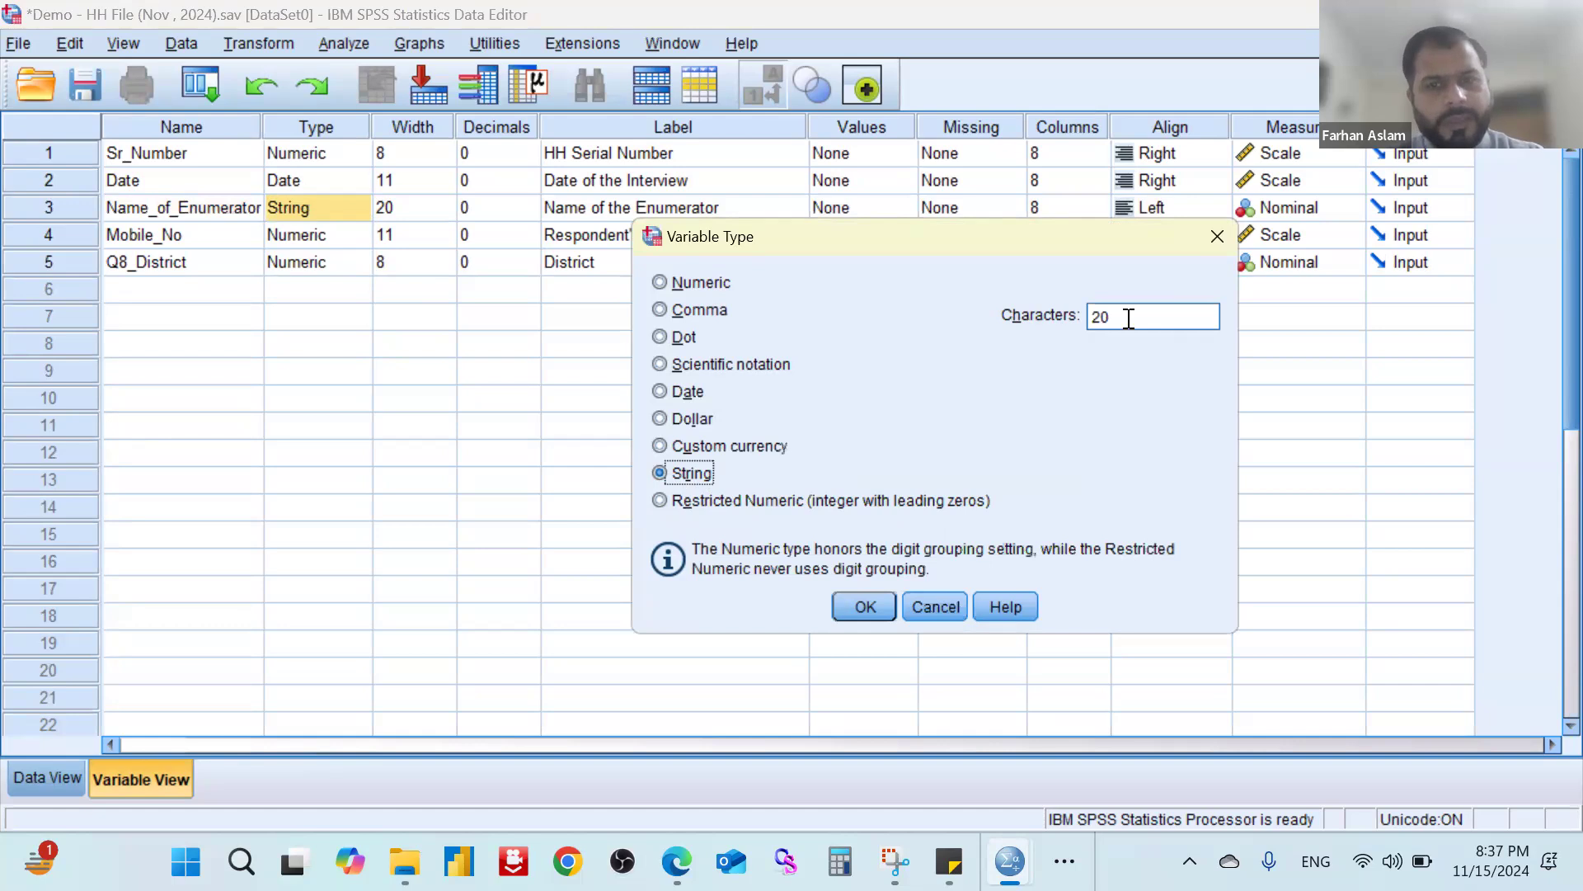
pyautogui.moveTo(1036, 240); pyautogui.dragTo(1083, 215)
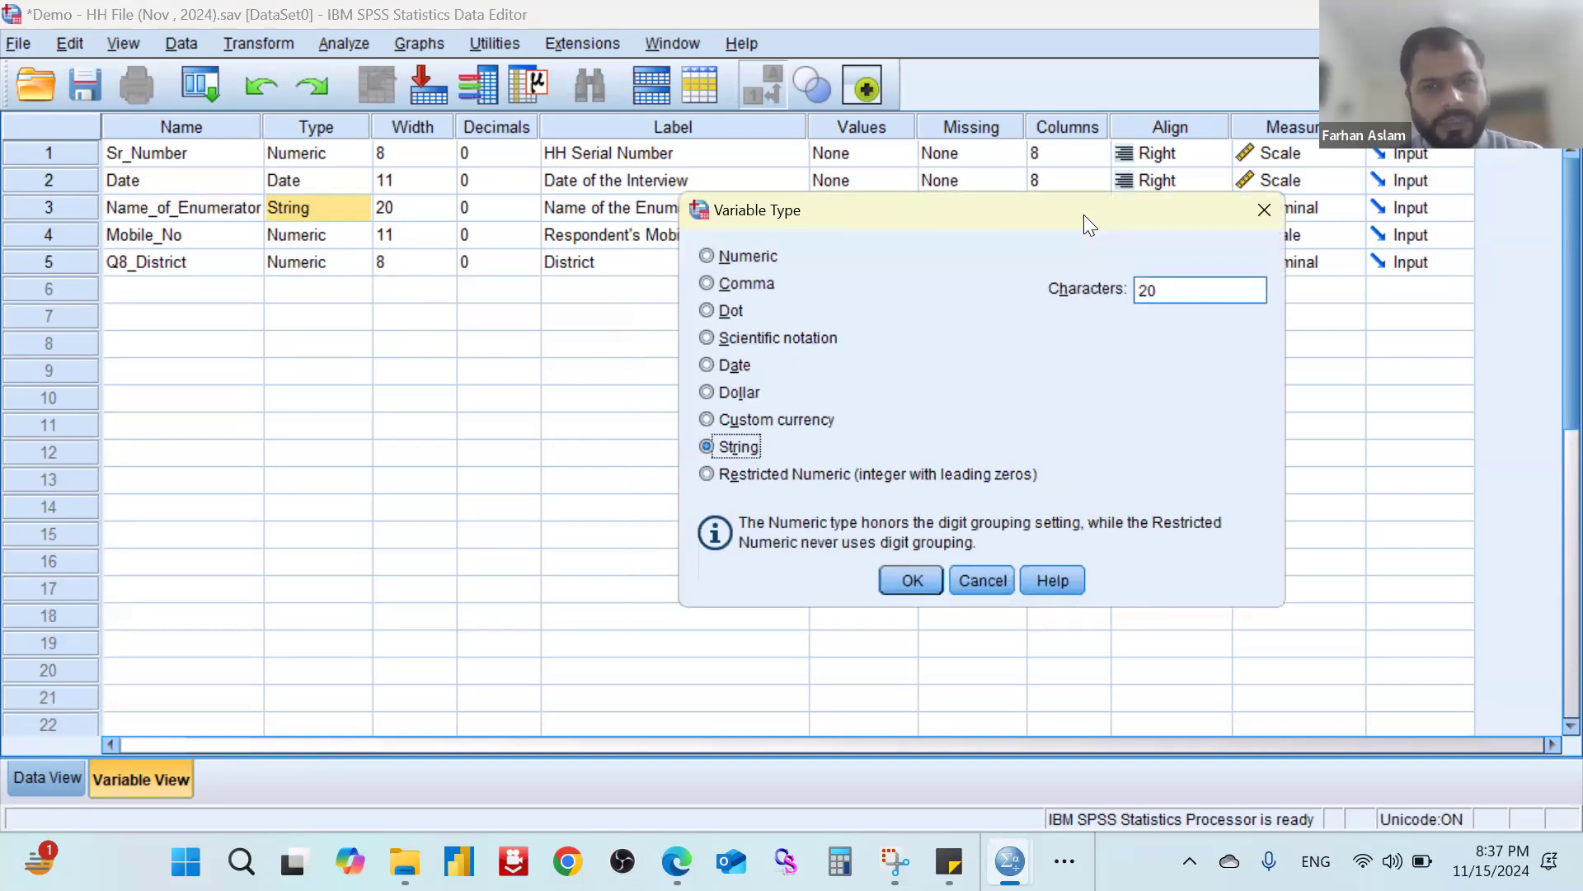
pyautogui.click(924, 585)
# Examine the Name_of_Enumerator variable's attributes from Width and Label through to Measure.
pyautogui.press('Tab')
pyautogui.press('Tab')
pyautogui.press('Tab')
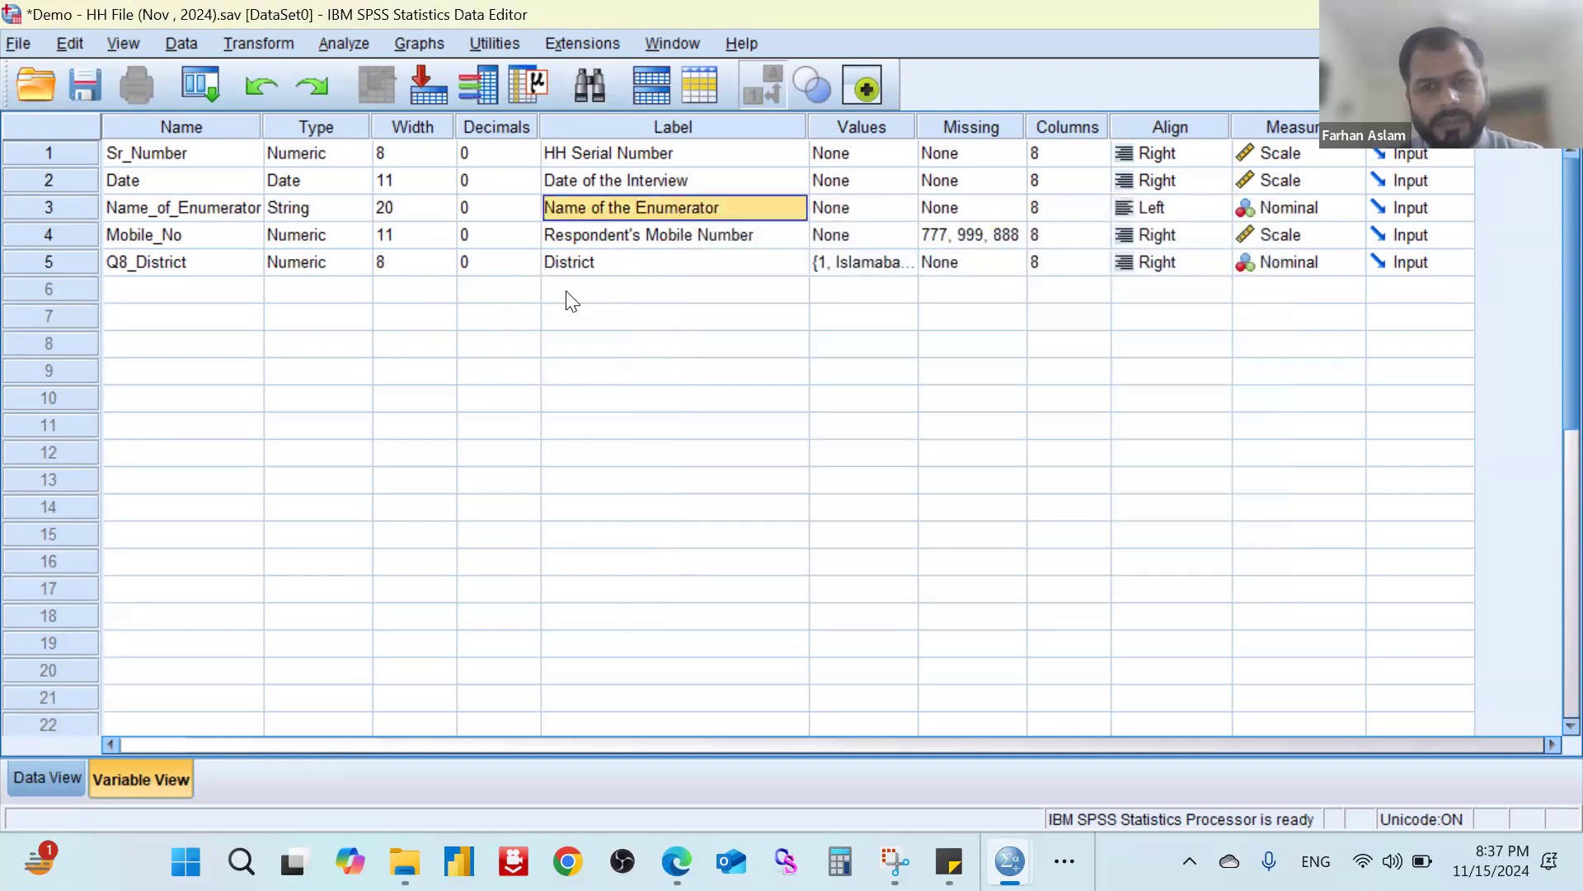
pyautogui.press('Tab')
pyautogui.press('Tab')
pyautogui.press('Tab')
pyautogui.press('Tab')
pyautogui.press('Tab')
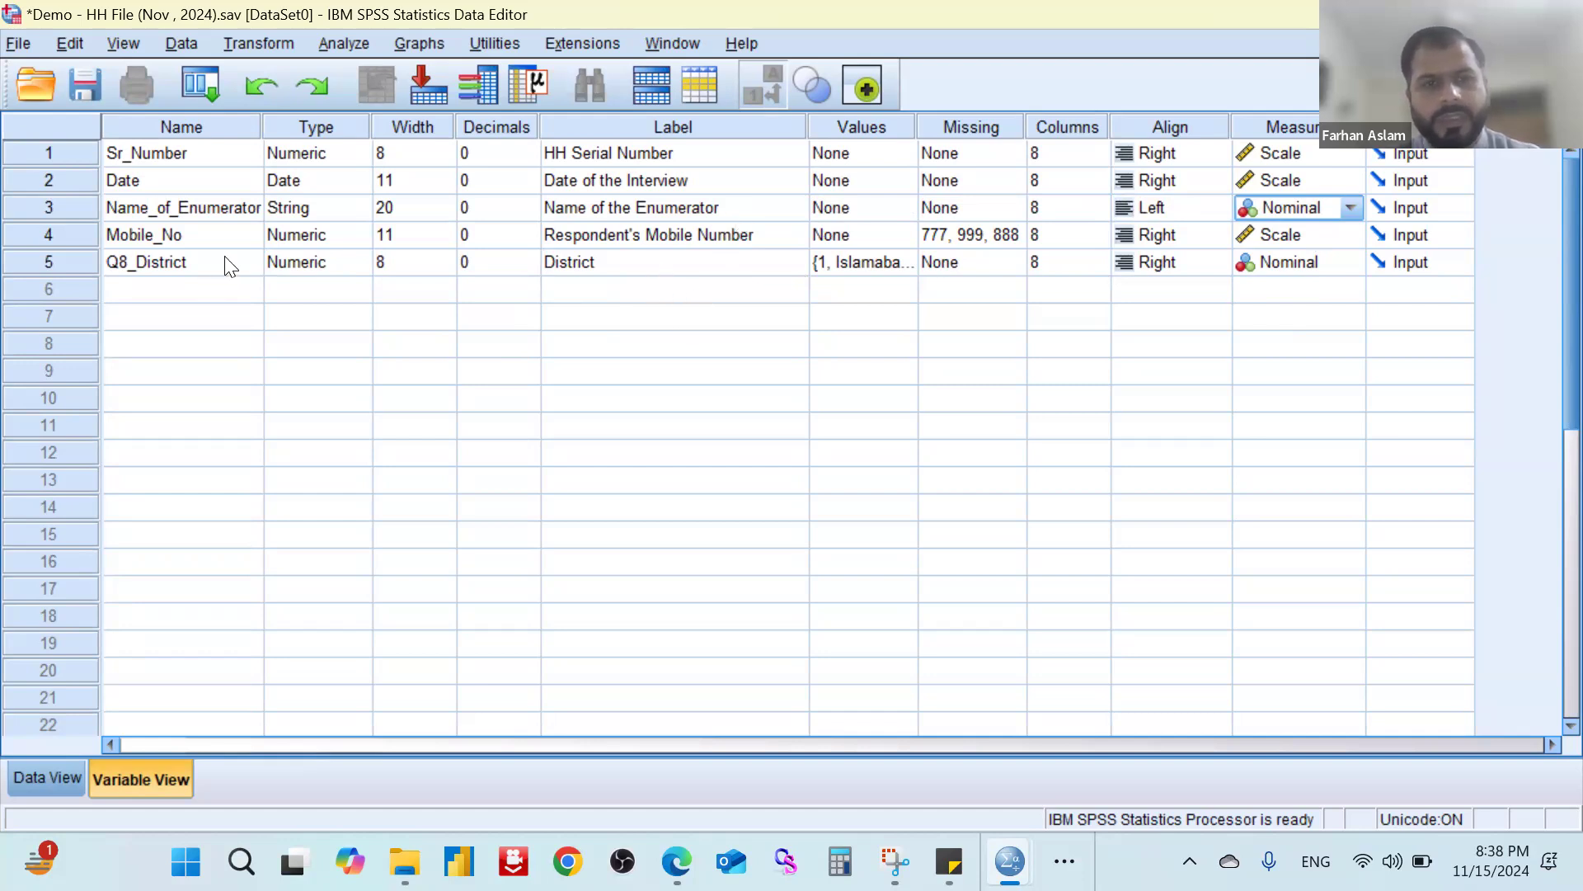
# Examine the Measure options and the value labels of the Q8_District variable, keeping them as defined.
pyautogui.click(1303, 264)
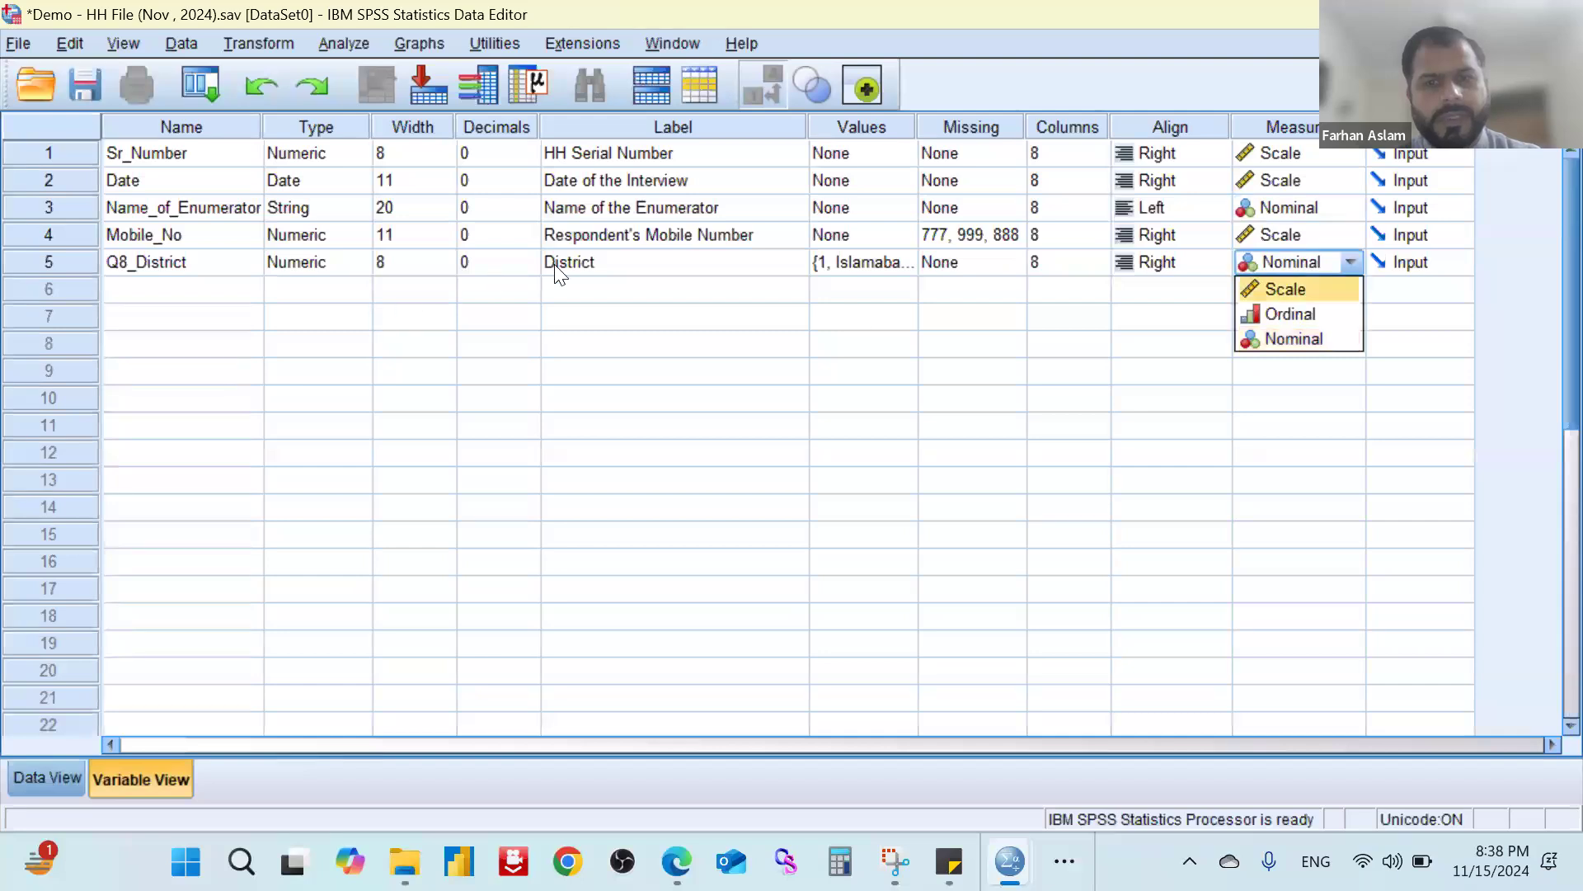
pyautogui.click(640, 269)
pyautogui.click(899, 264)
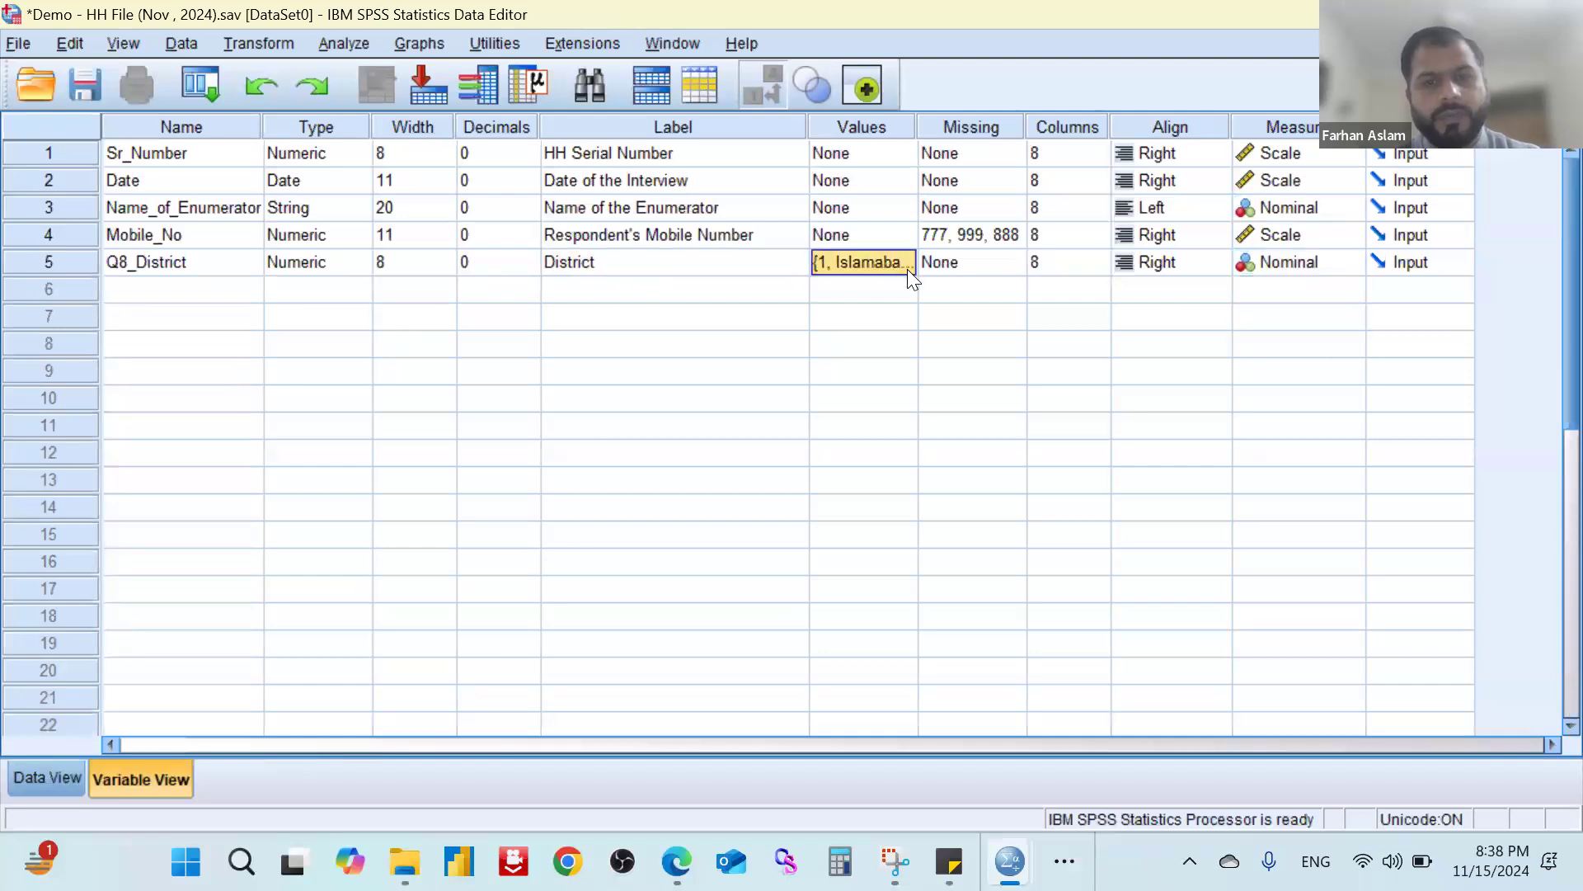
pyautogui.click(907, 264)
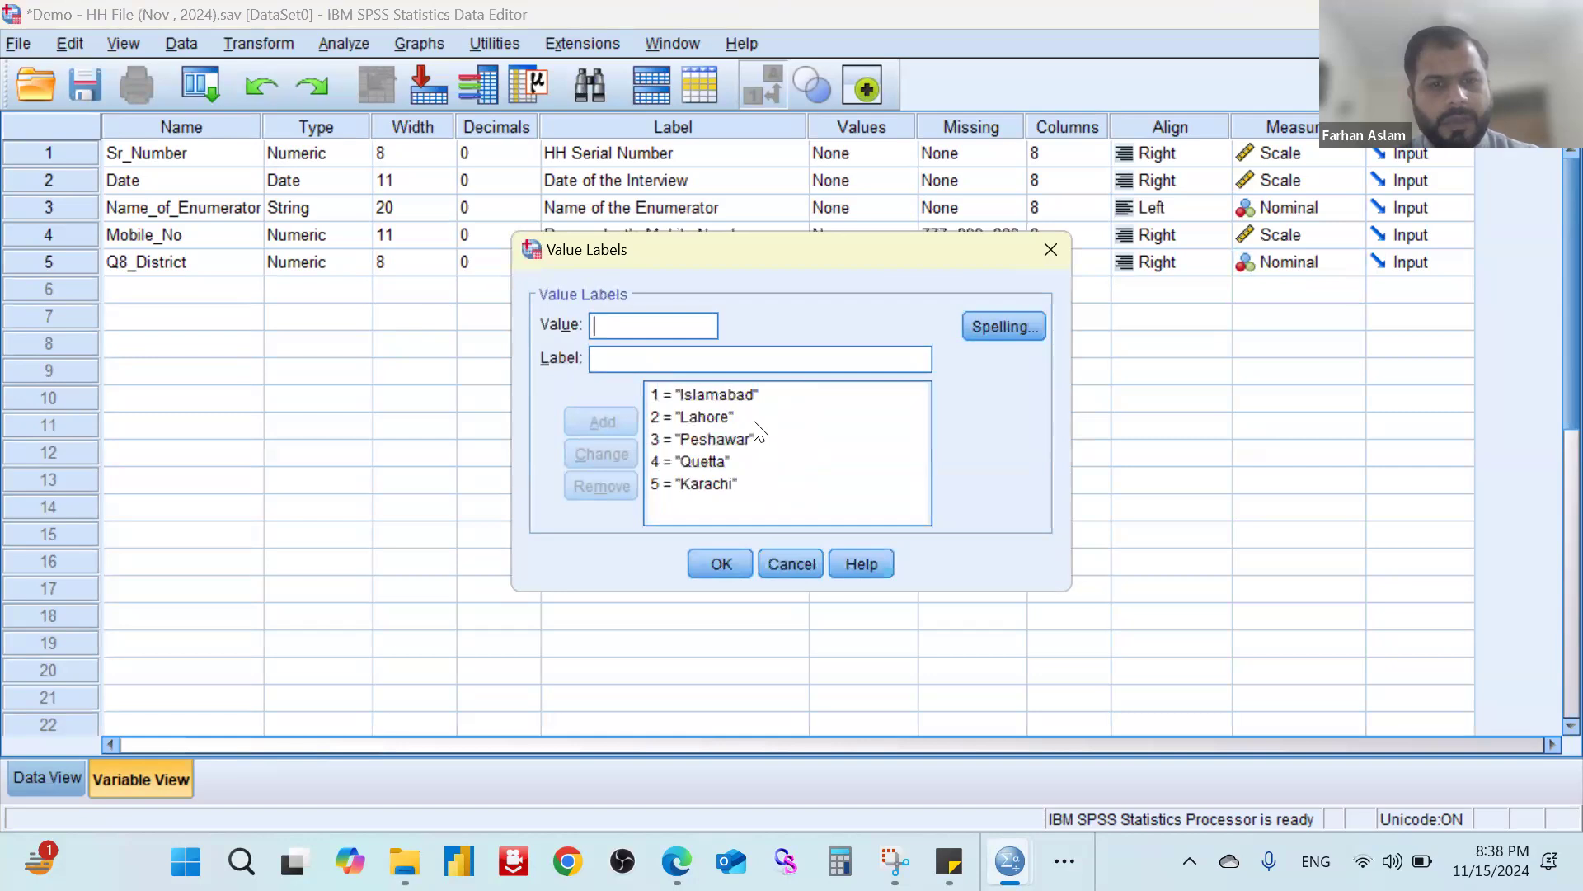
pyautogui.click(720, 564)
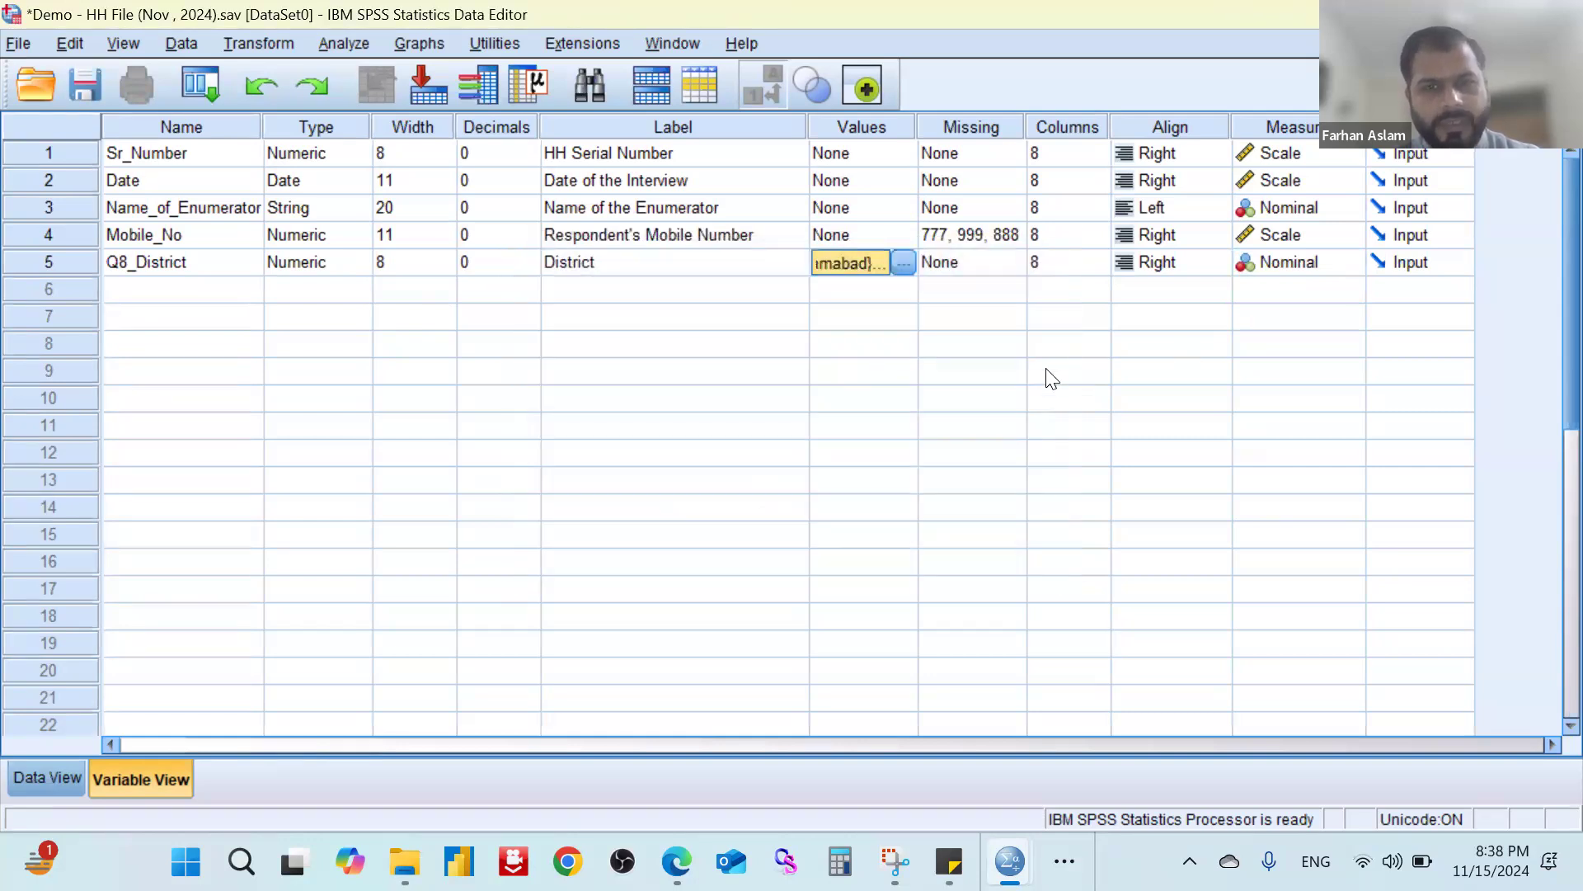
pyautogui.click(1052, 379)
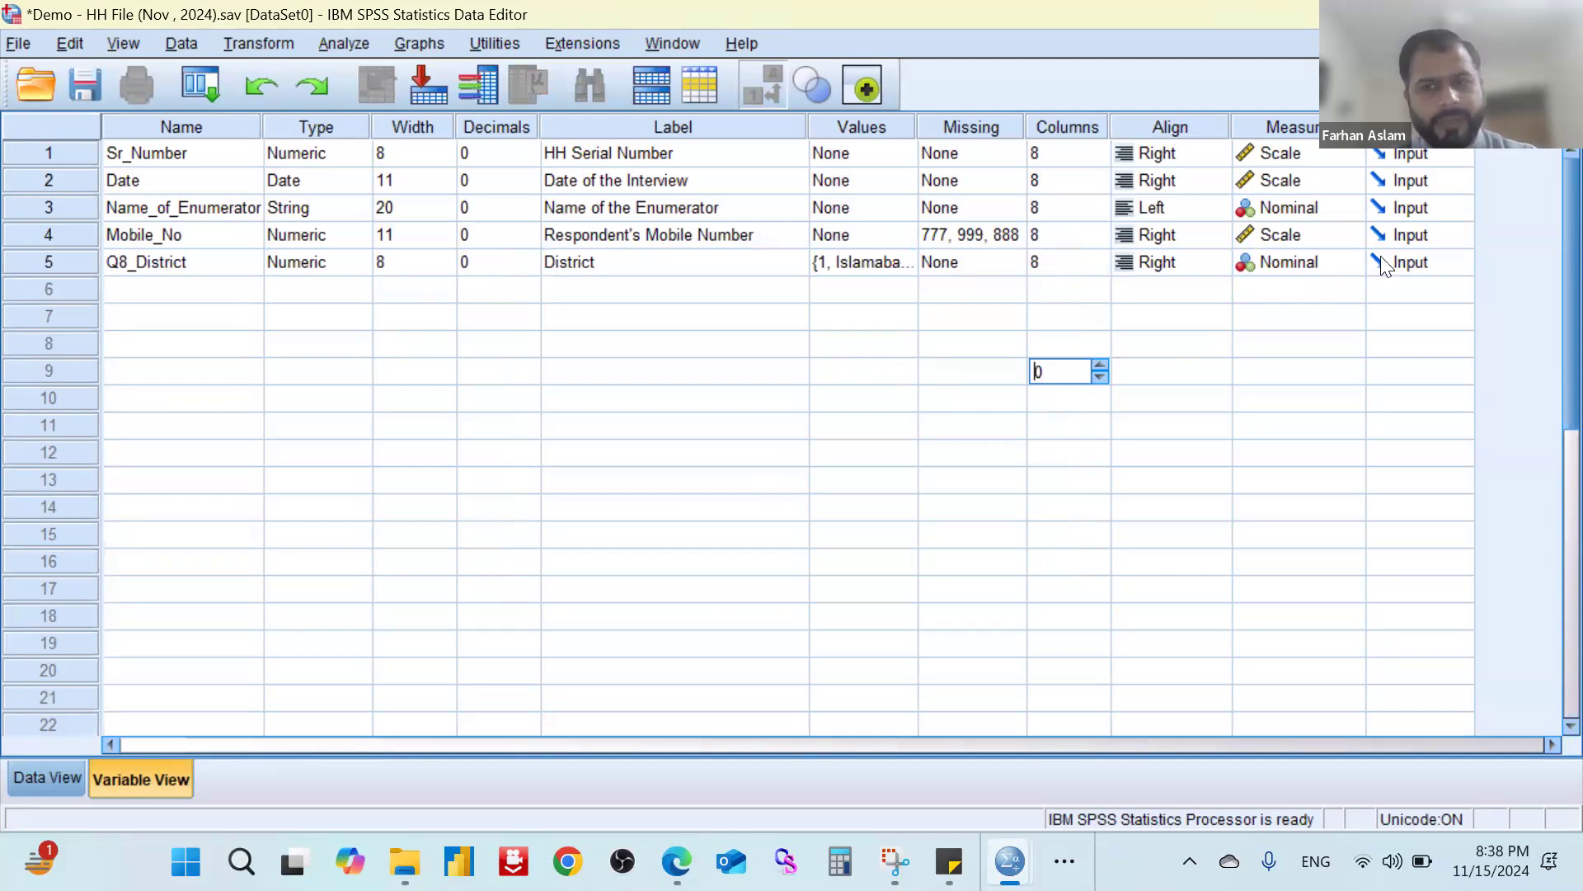
# Switch the Q8_District variable's measure to Ordinal and set it back to Nominal.
pyautogui.click(1346, 262)
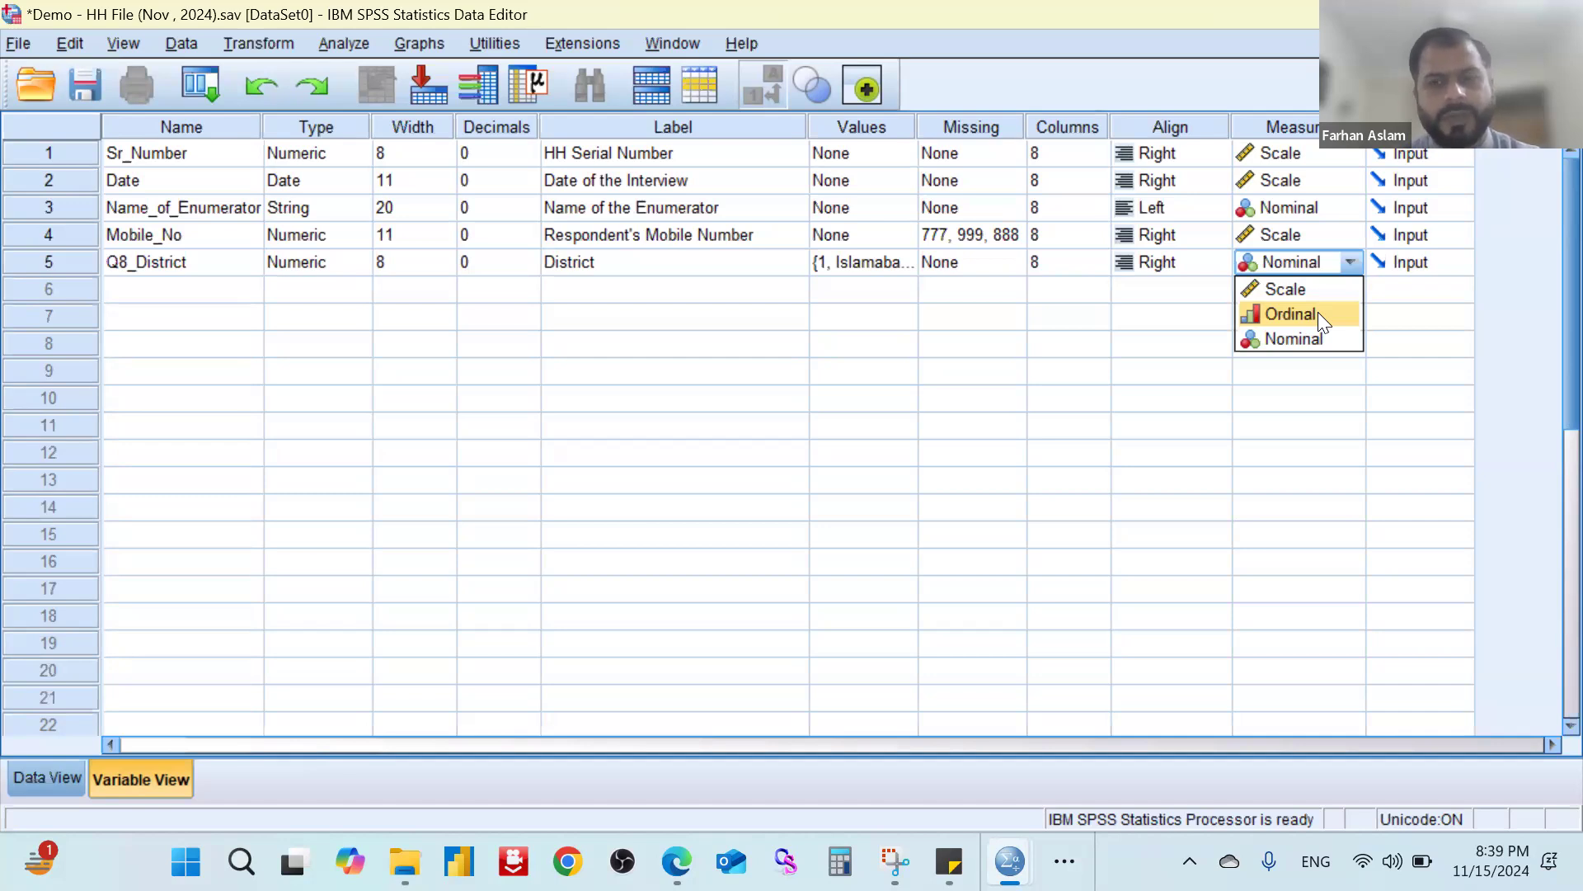
pyautogui.click(1318, 313)
pyautogui.click(1349, 263)
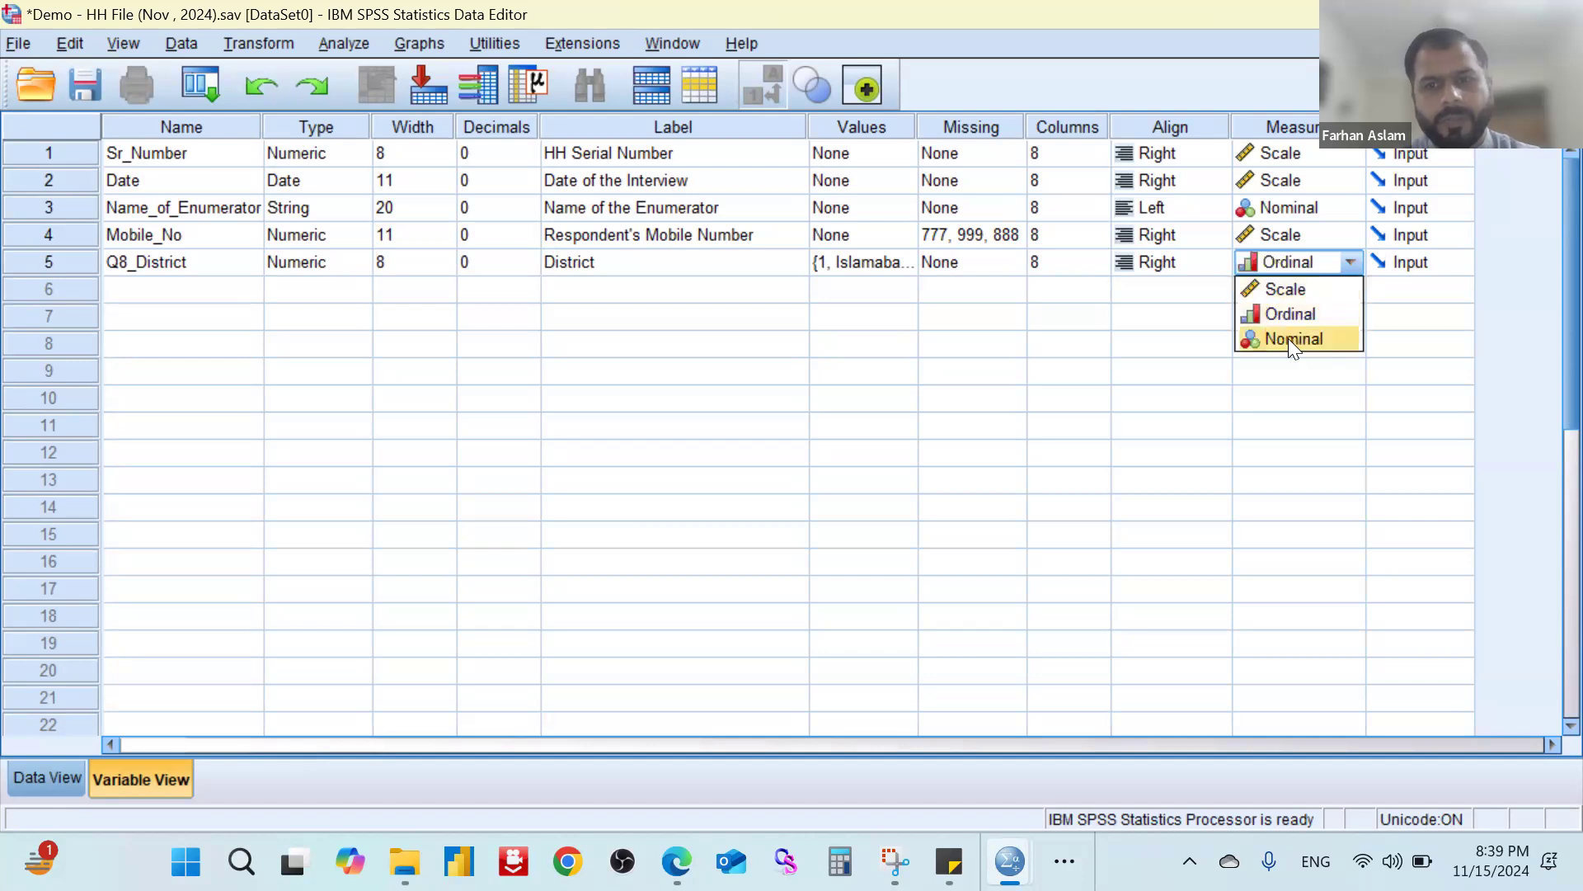
pyautogui.click(1288, 338)
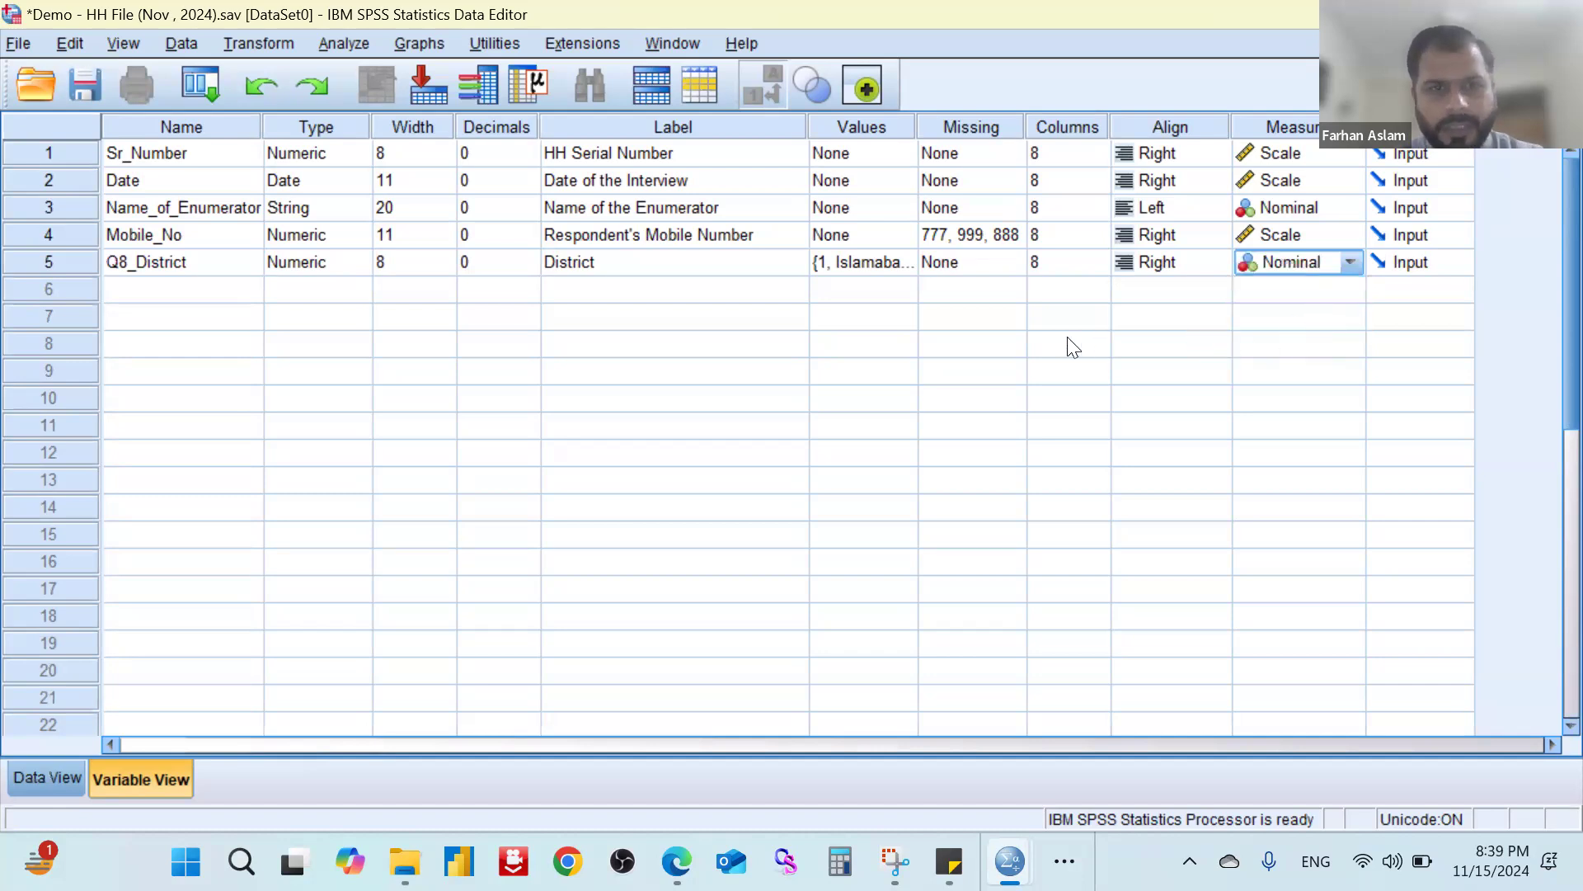
# Remove 999 and 888 from the Mobile_No variable's discrete missing values, keeping only 777.
pyautogui.click(1003, 235)
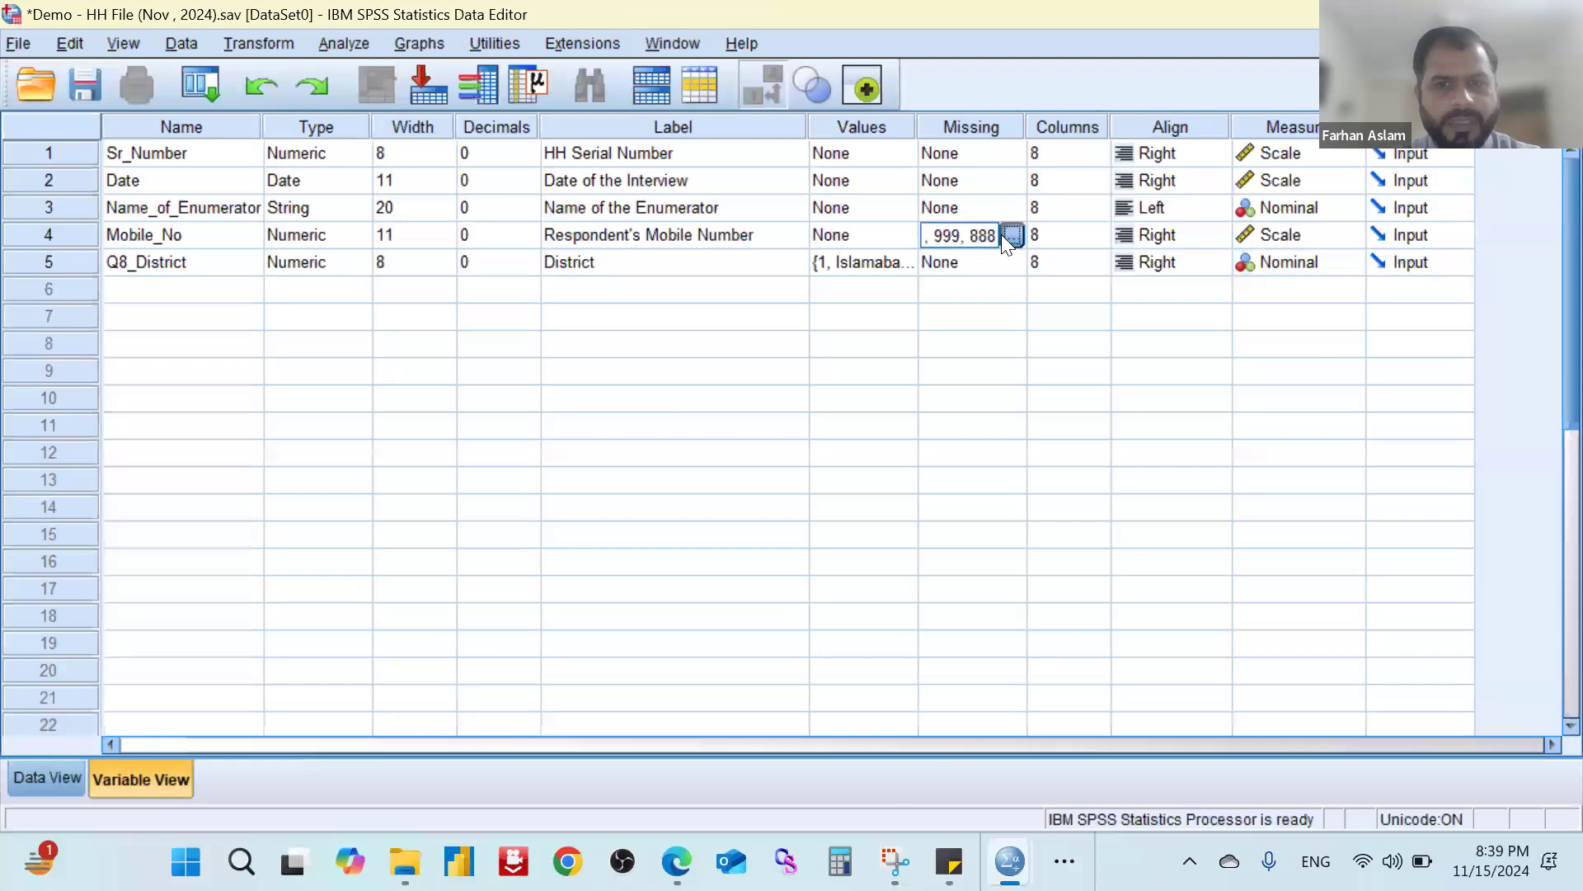
pyautogui.click(1003, 235)
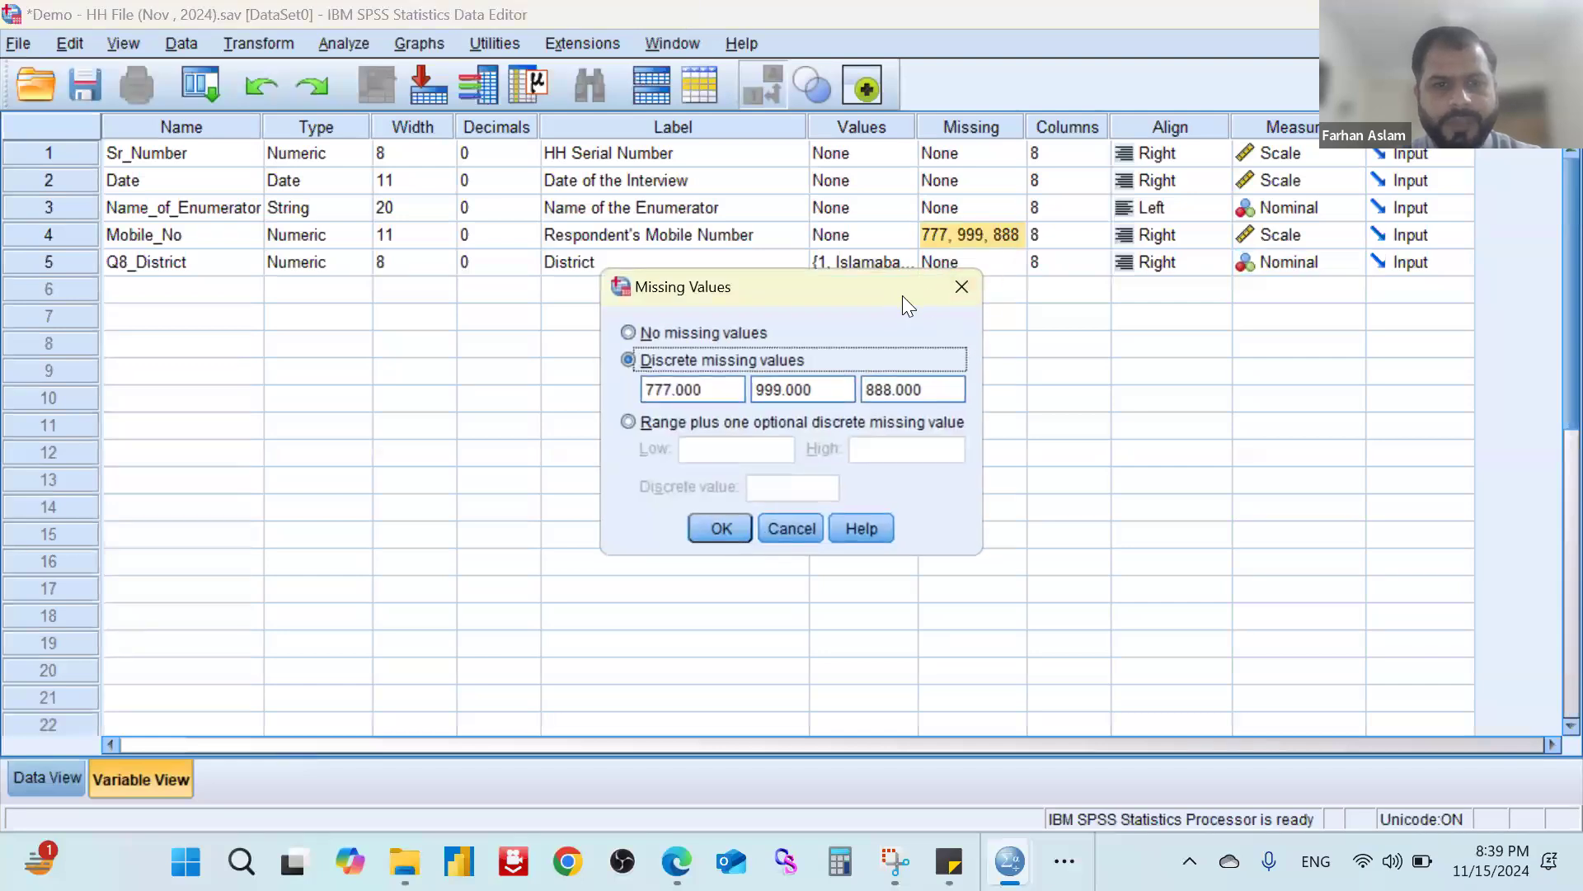
pyautogui.moveTo(902, 296); pyautogui.dragTo(862, 323)
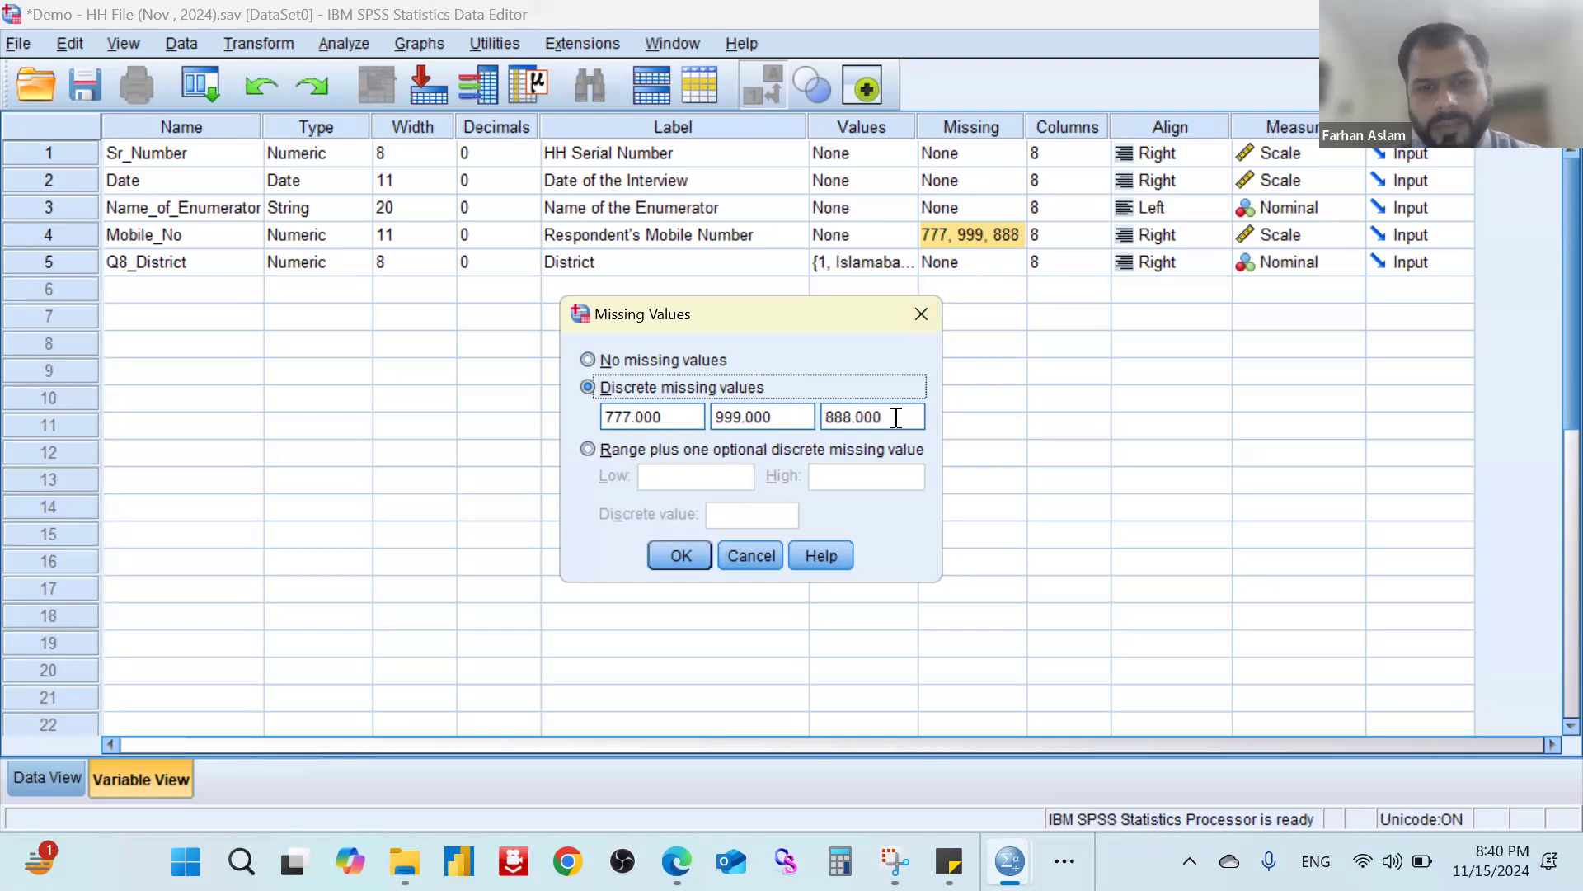
pyautogui.moveTo(897, 417); pyautogui.dragTo(787, 417)
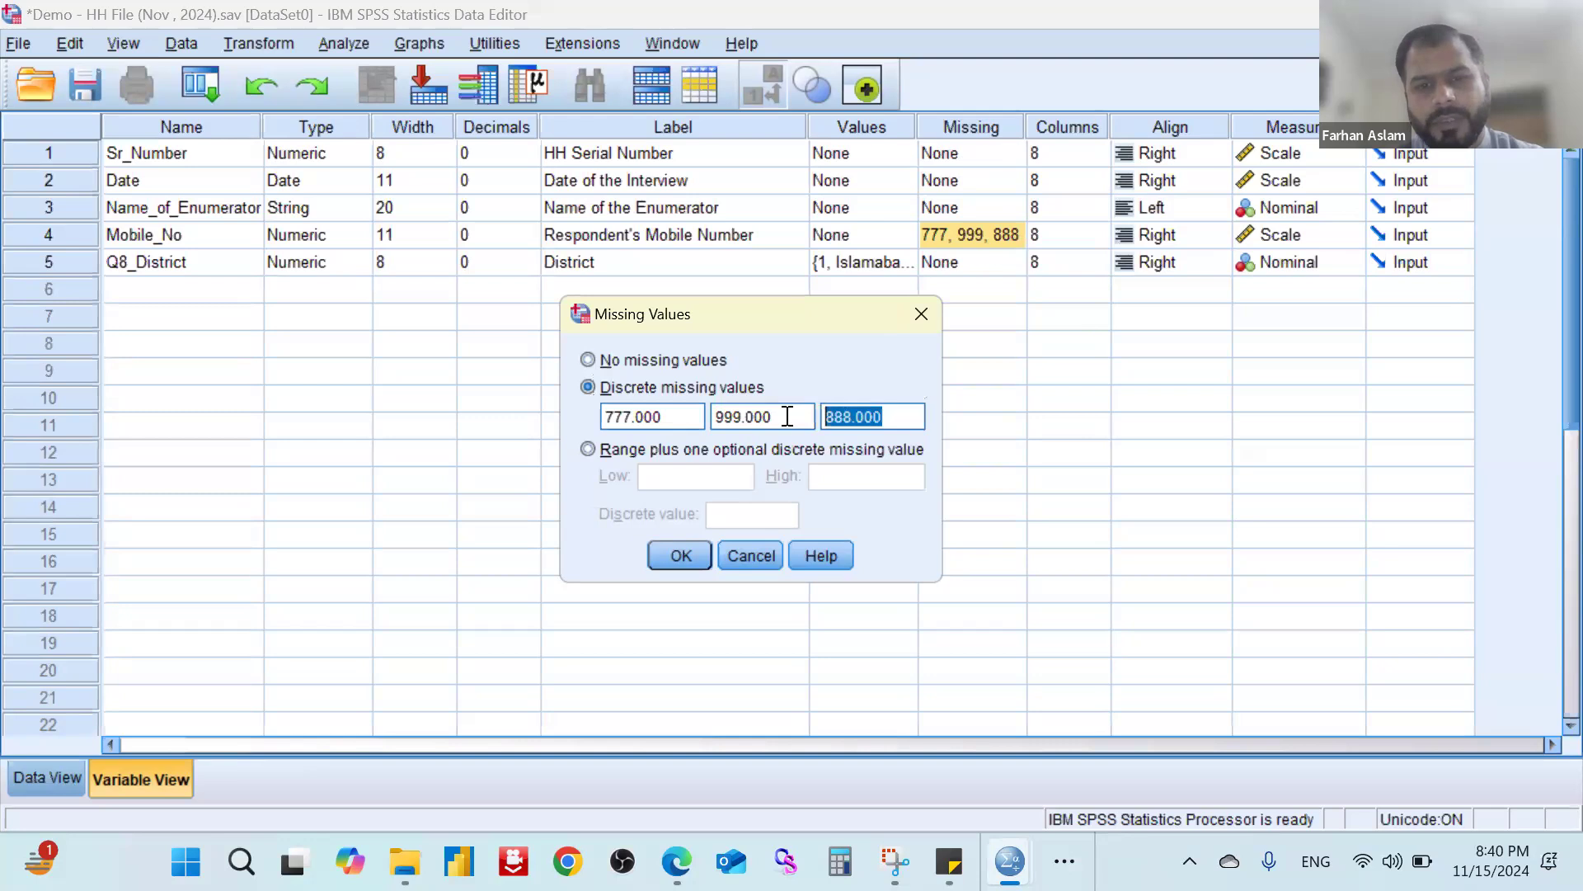
pyautogui.press('BackSpace')
pyautogui.click(787, 416)
pyautogui.press('BackSpace')
pyautogui.press('BackSpace')
pyautogui.press('BackSpace')
pyautogui.press('BackSpace')
pyautogui.press('BackSpace')
pyautogui.press('BackSpace')
pyautogui.press('BackSpace')
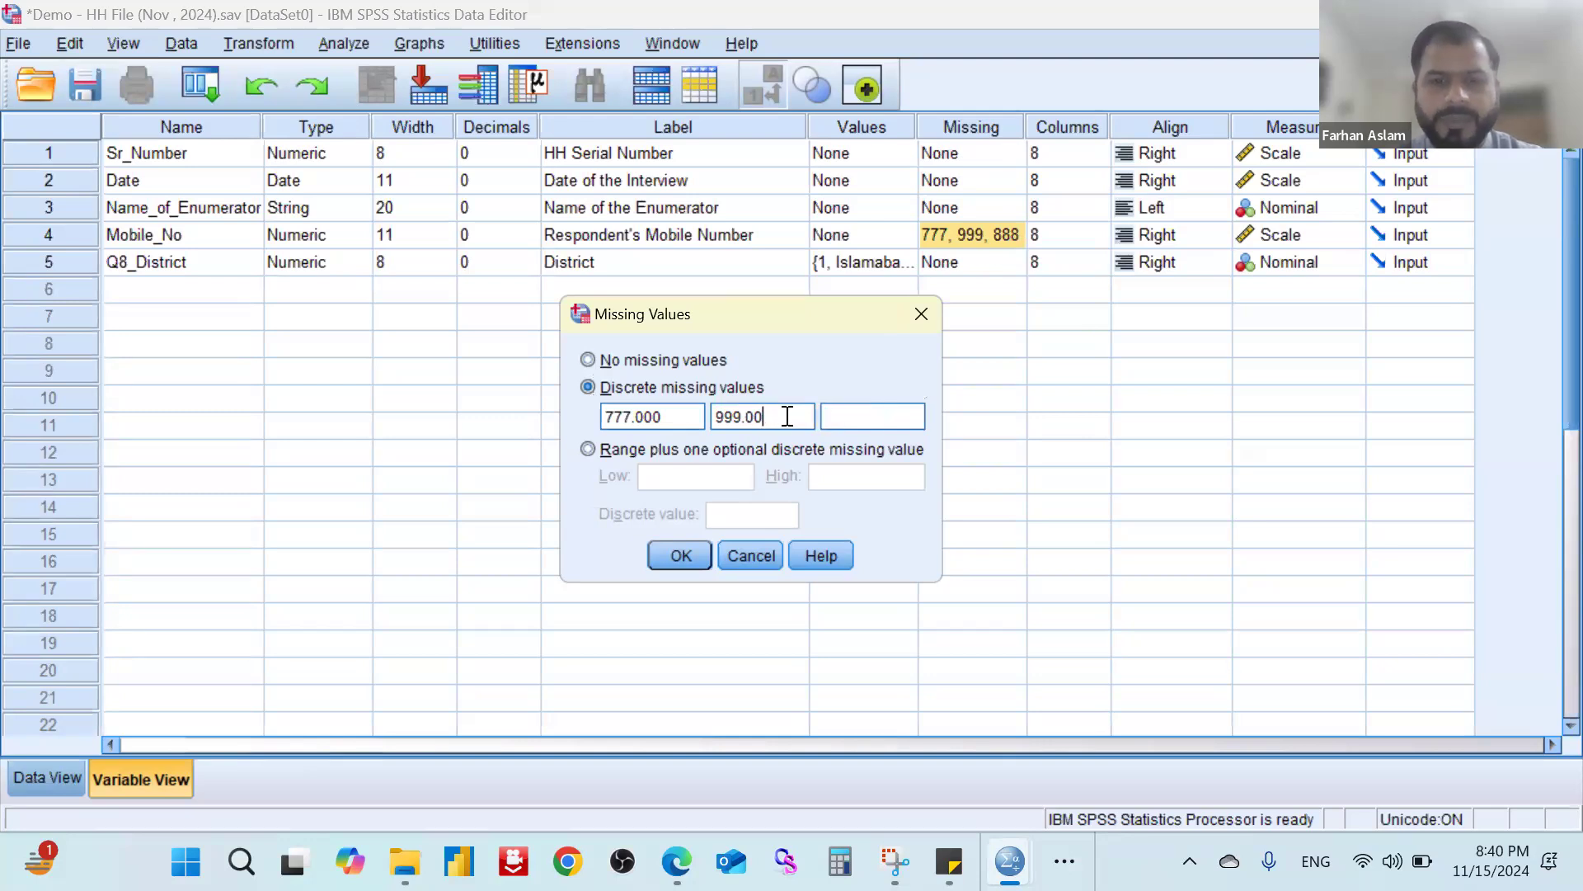
pyautogui.click(701, 560)
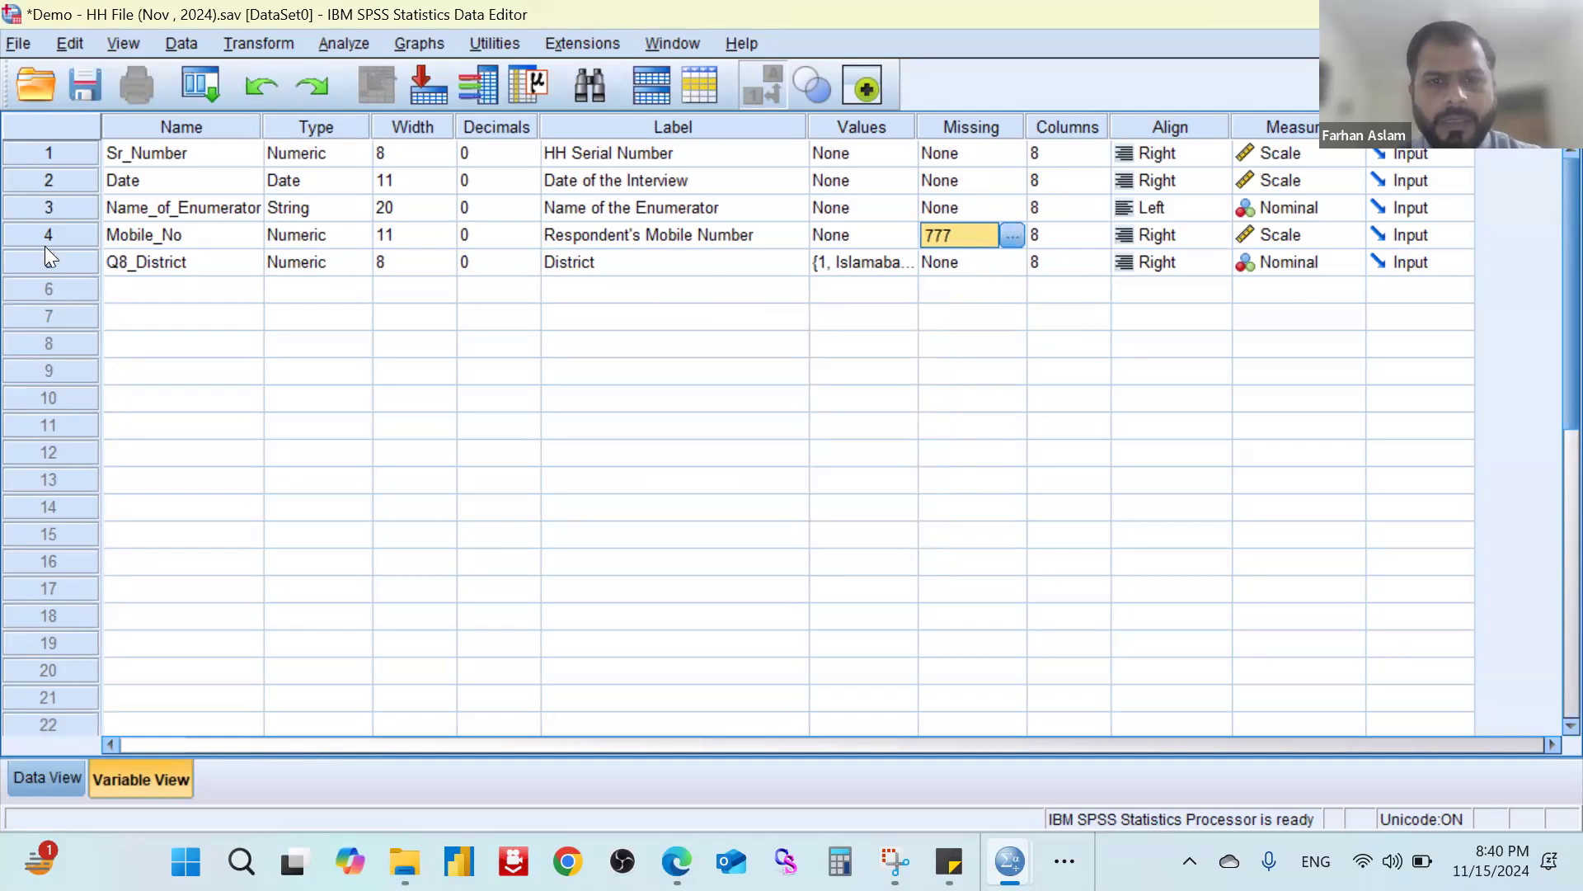
# Review the Mobile_No variable's attributes from Missing through Role.
pyautogui.click(1016, 241)
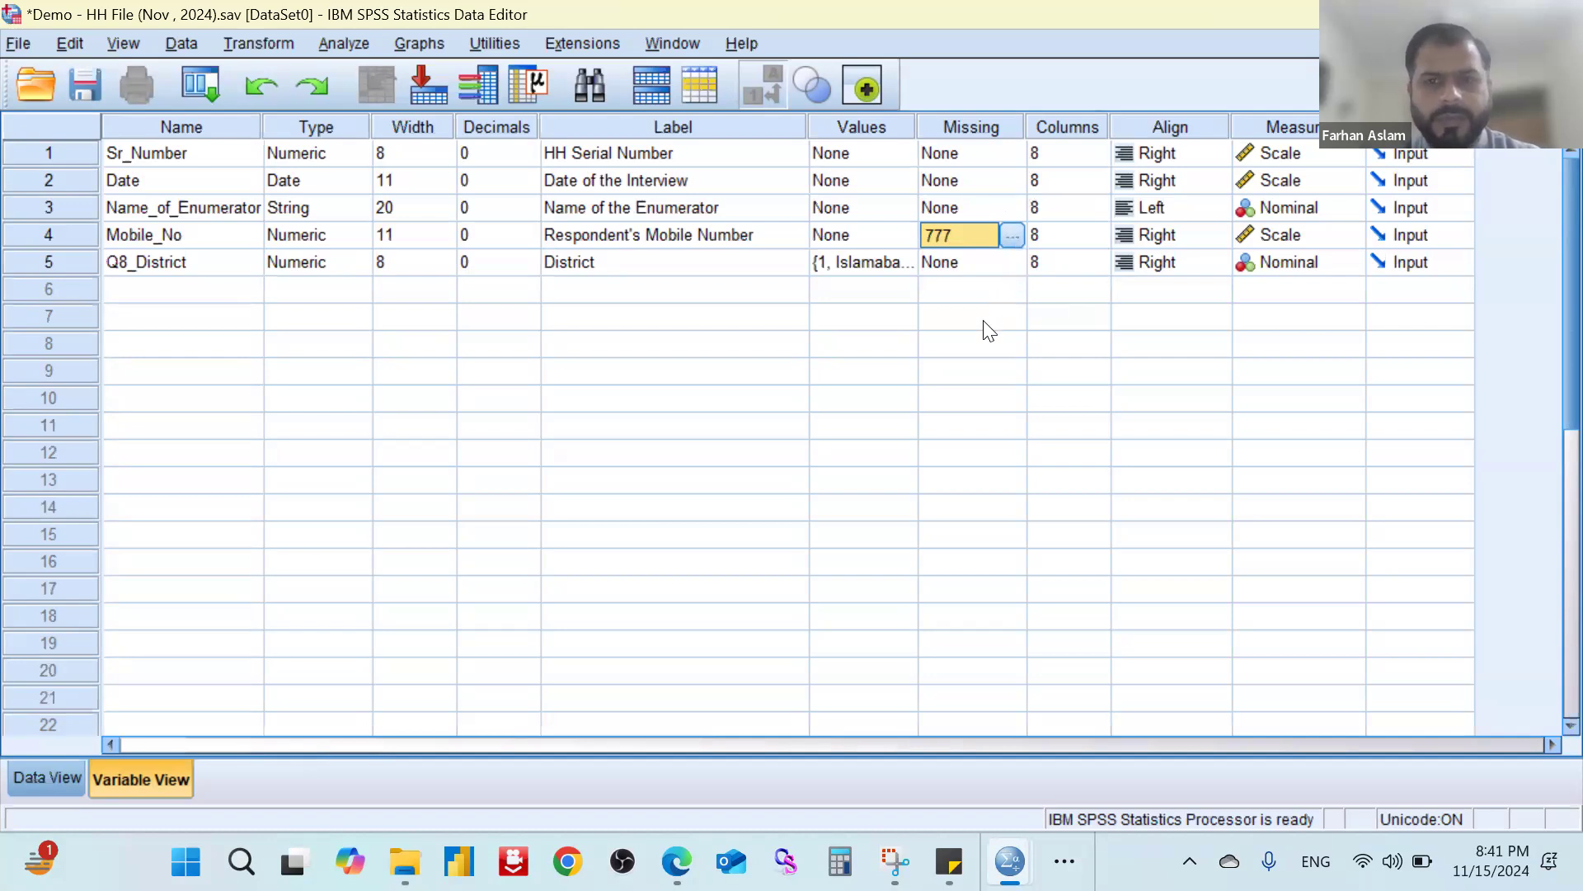
pyautogui.press('Tab')
pyautogui.press('Tab')
pyautogui.press('Tab')
pyautogui.press('Tab')
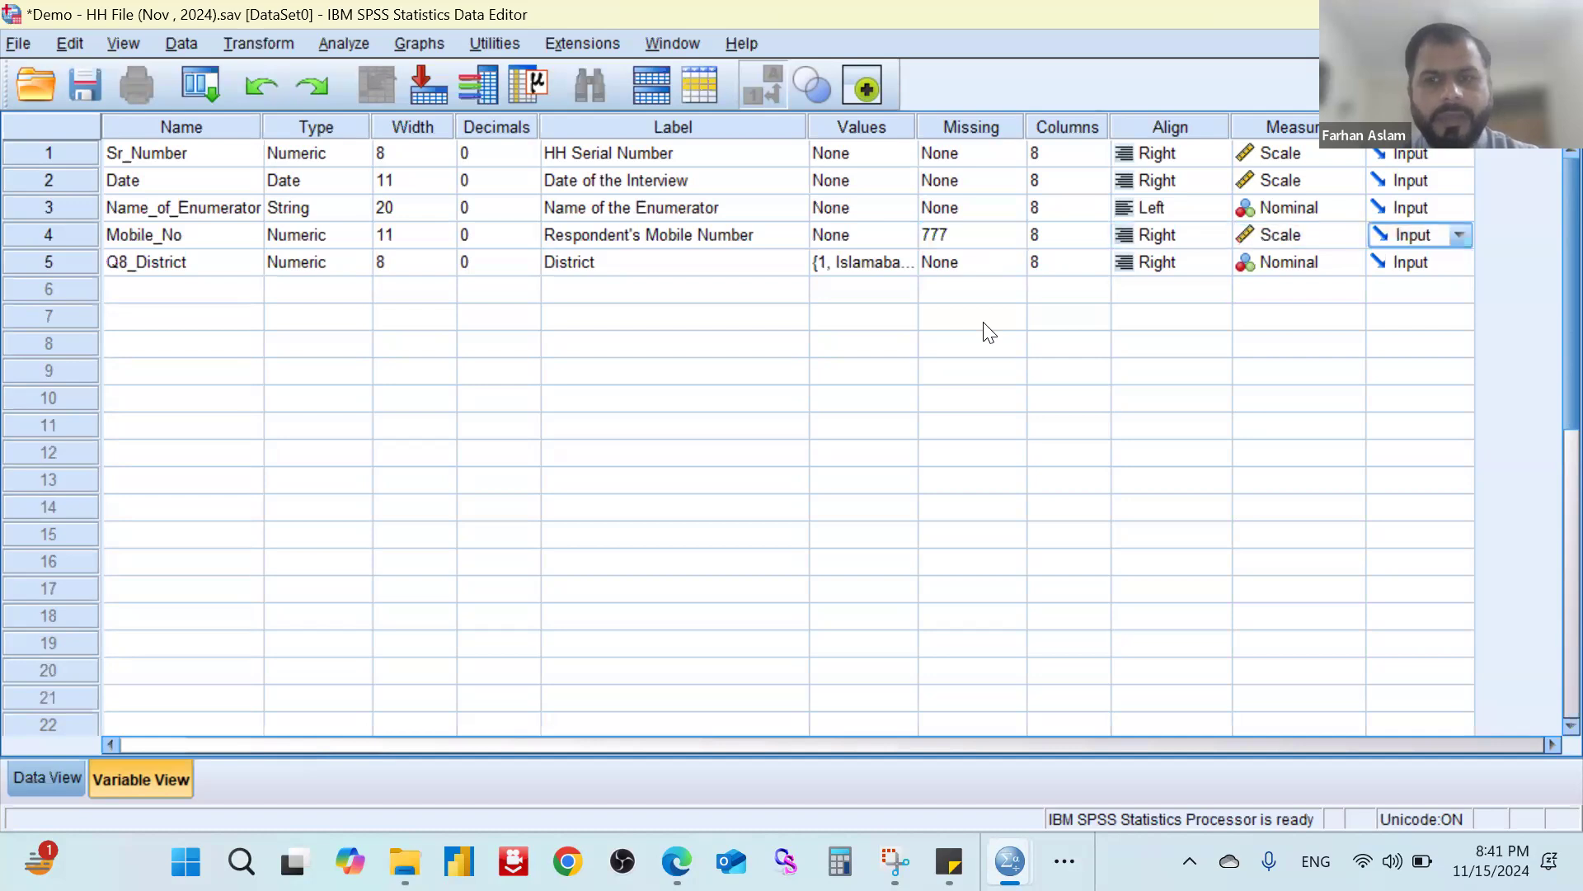
# Review the Q8_District variable's attributes from Name through Values.
pyautogui.click(213, 266)
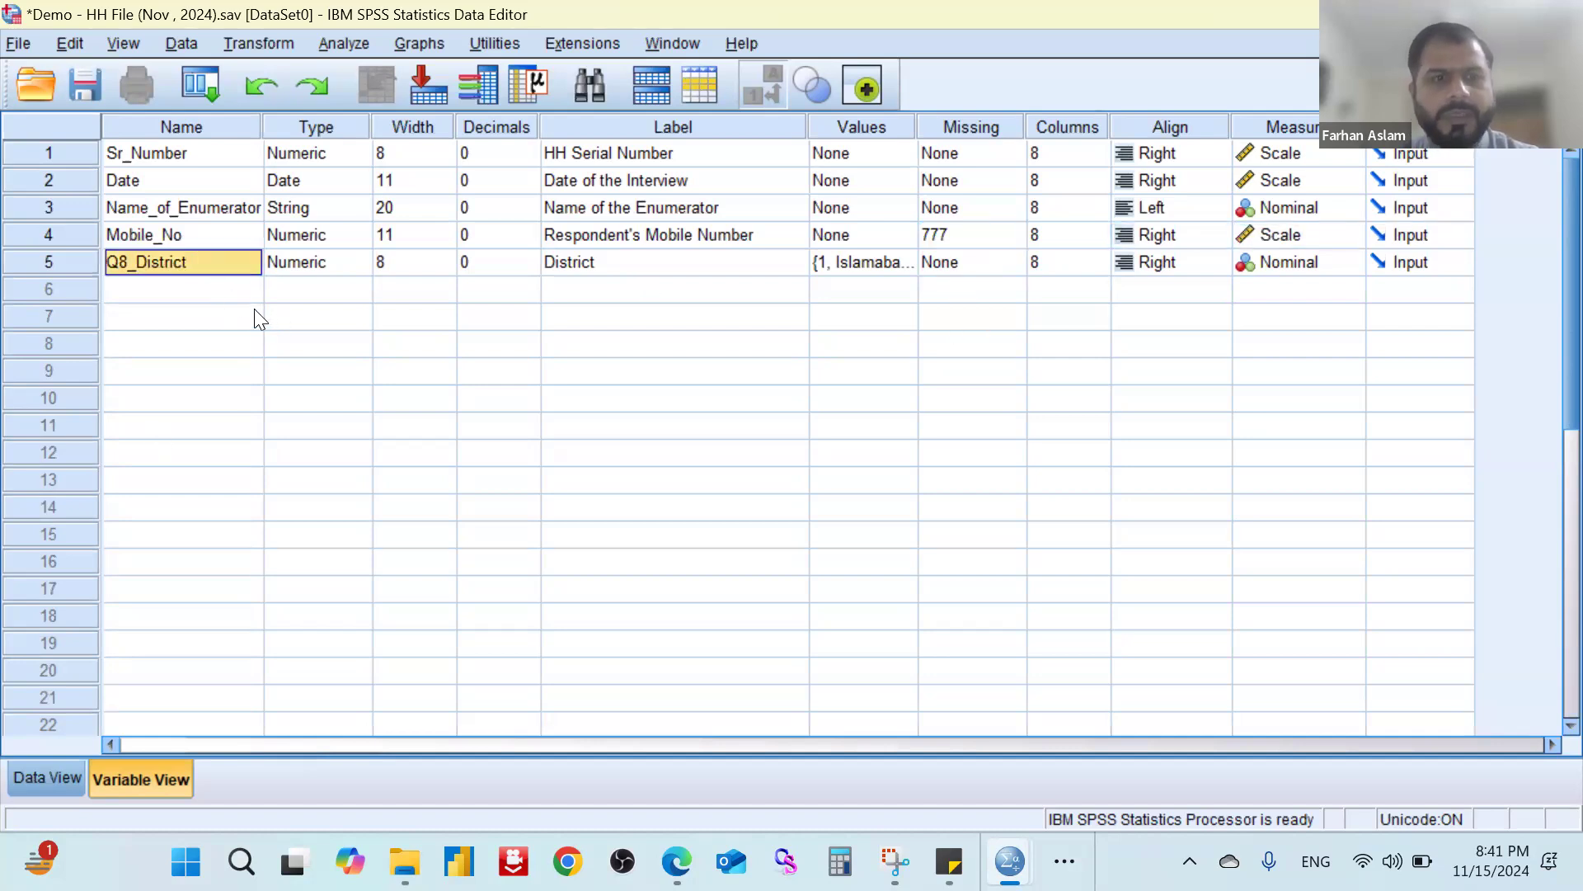
pyautogui.press('Tab')
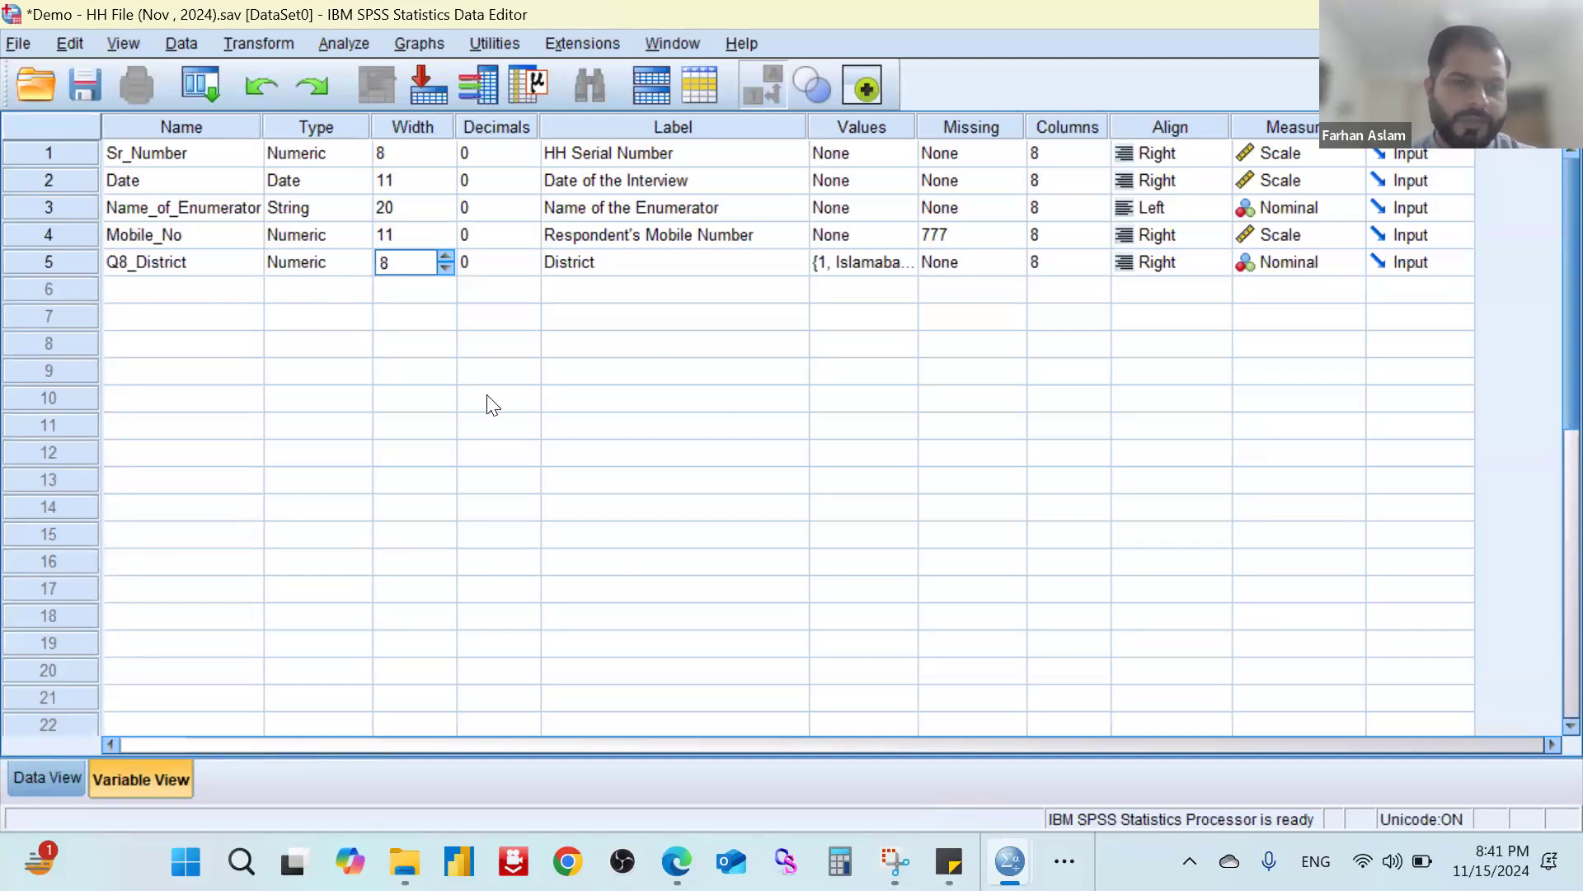
pyautogui.press('Tab')
pyautogui.press('Tab')
pyautogui.press('Tab')
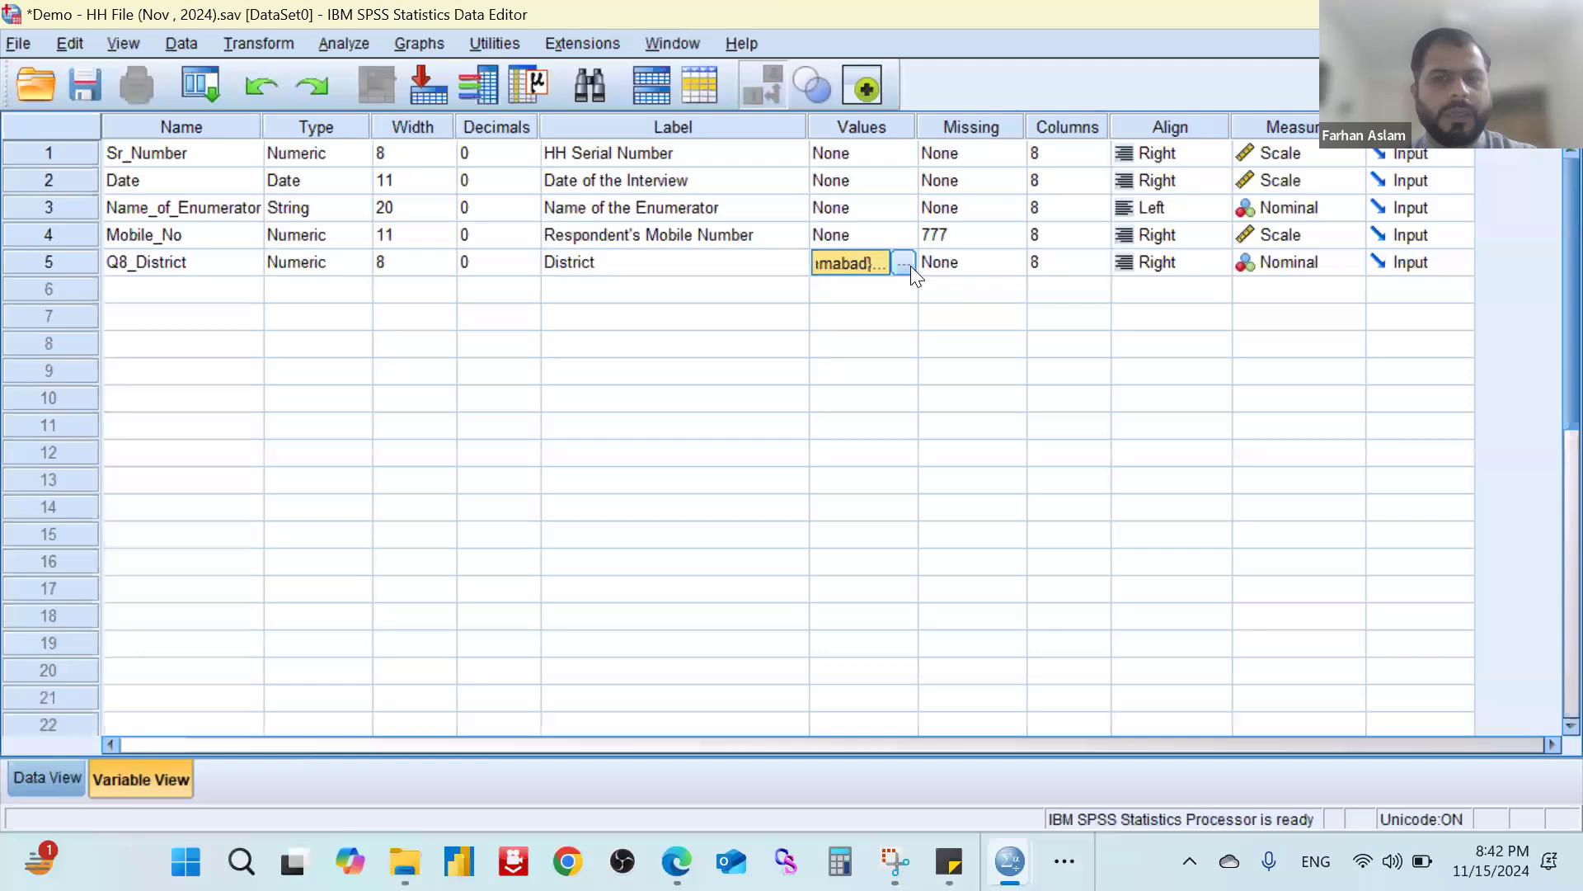
# Widen the Values column and examine each value label of Q8_District from Islamabad to Karachi, keeping them as defined.
pyautogui.moveTo(915, 127); pyautogui.dragTo(995, 128)
pyautogui.click(979, 263)
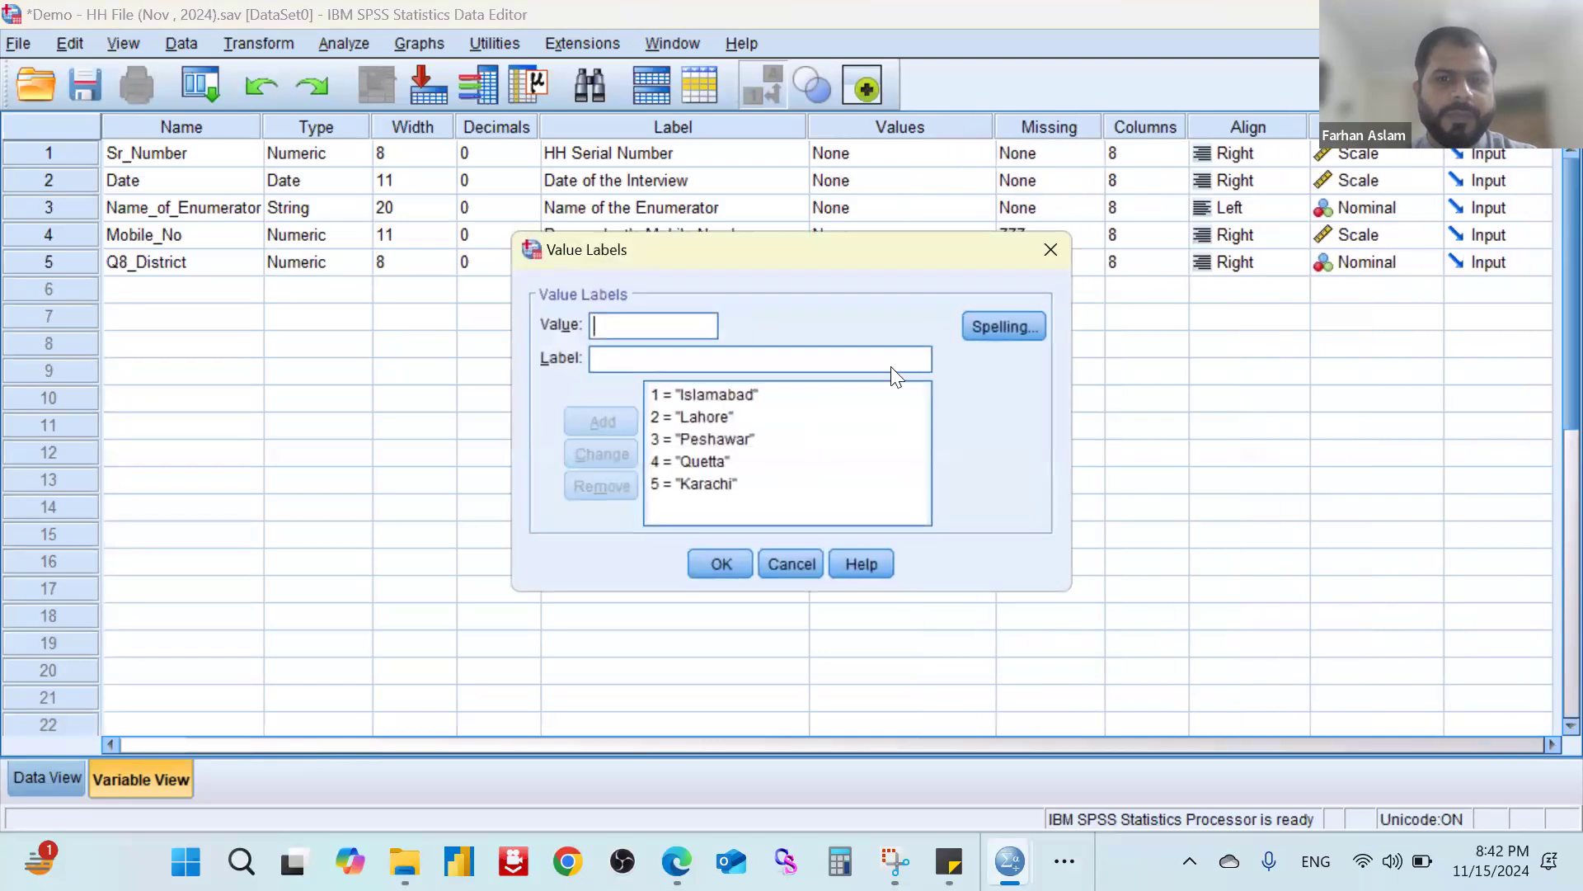
pyautogui.click(705, 396)
pyautogui.click(712, 418)
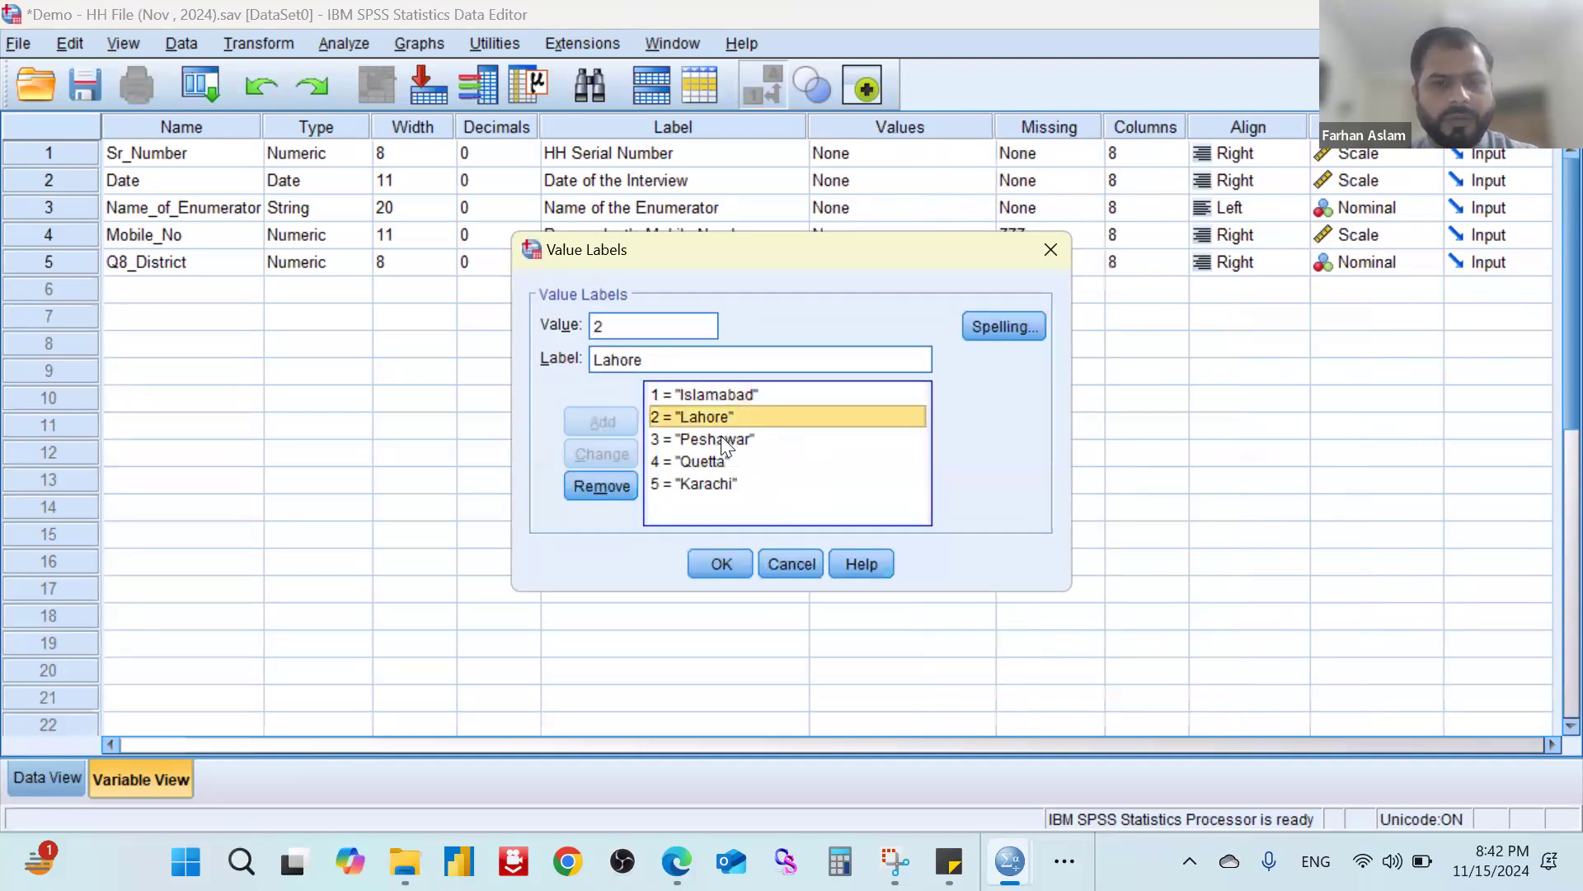
pyautogui.click(719, 438)
pyautogui.click(714, 465)
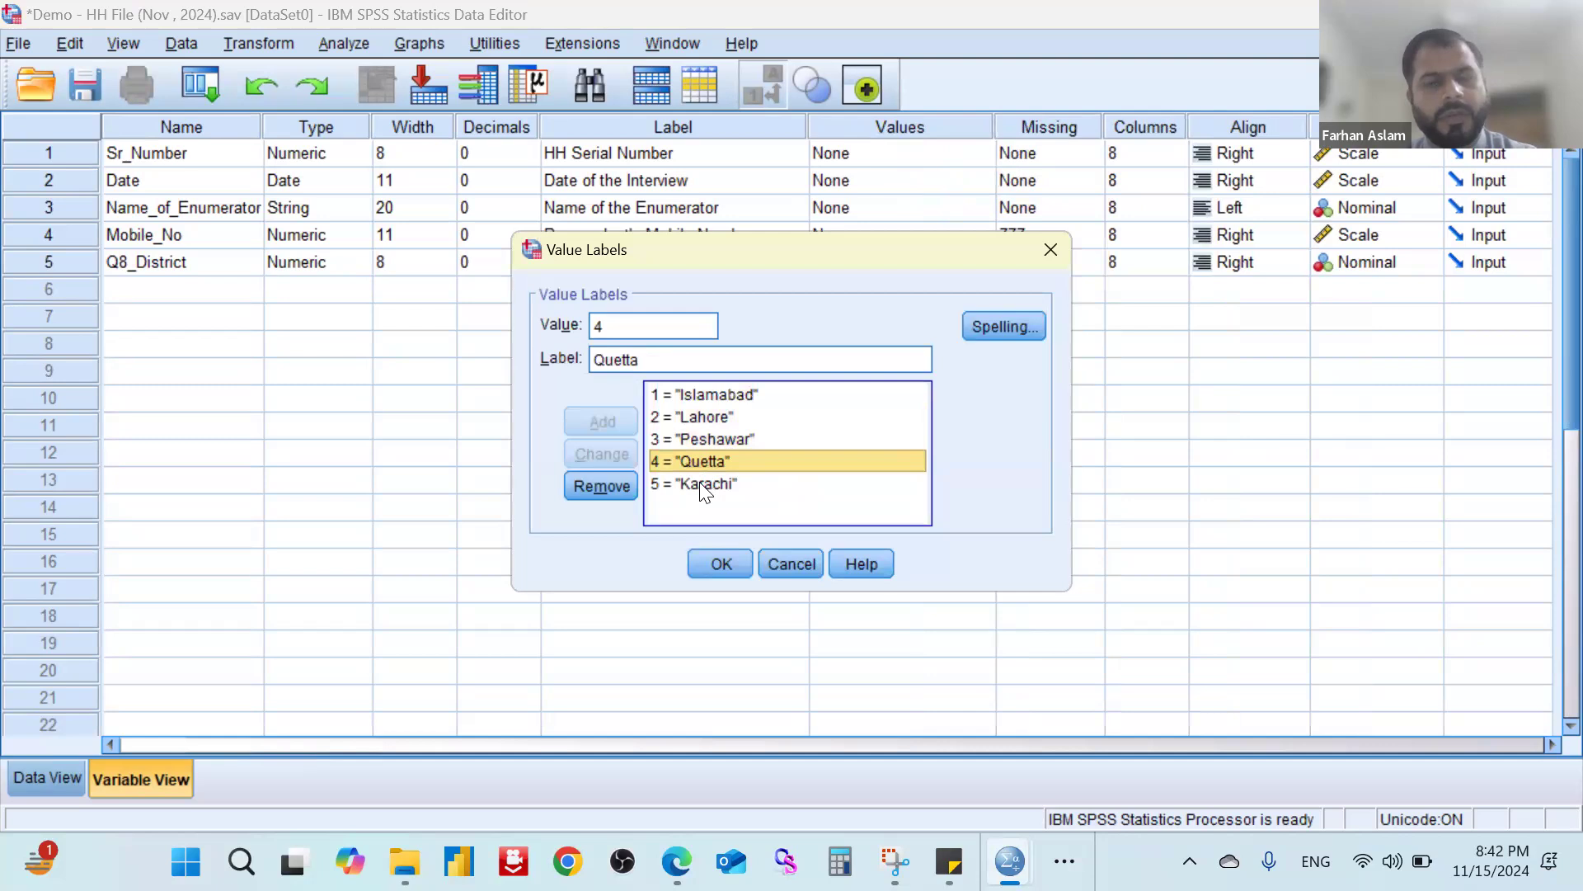
pyautogui.click(699, 484)
pyautogui.click(726, 569)
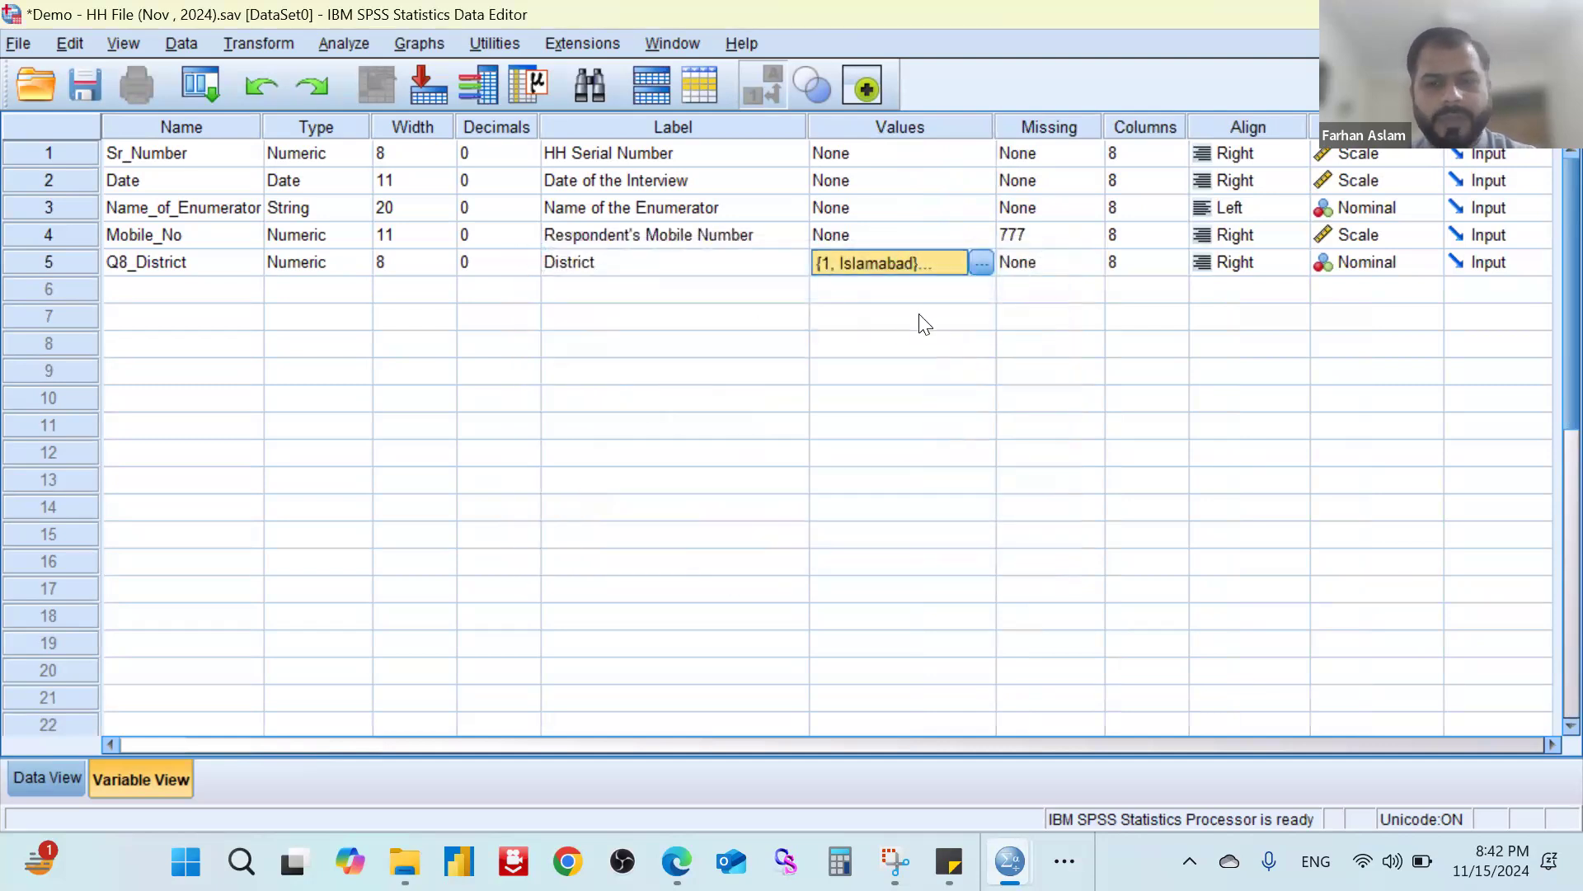
# Check Q8_District's attributes from Missing through Measure and look over its list of value labels once more.
pyautogui.press('Tab')
pyautogui.press('Tab')
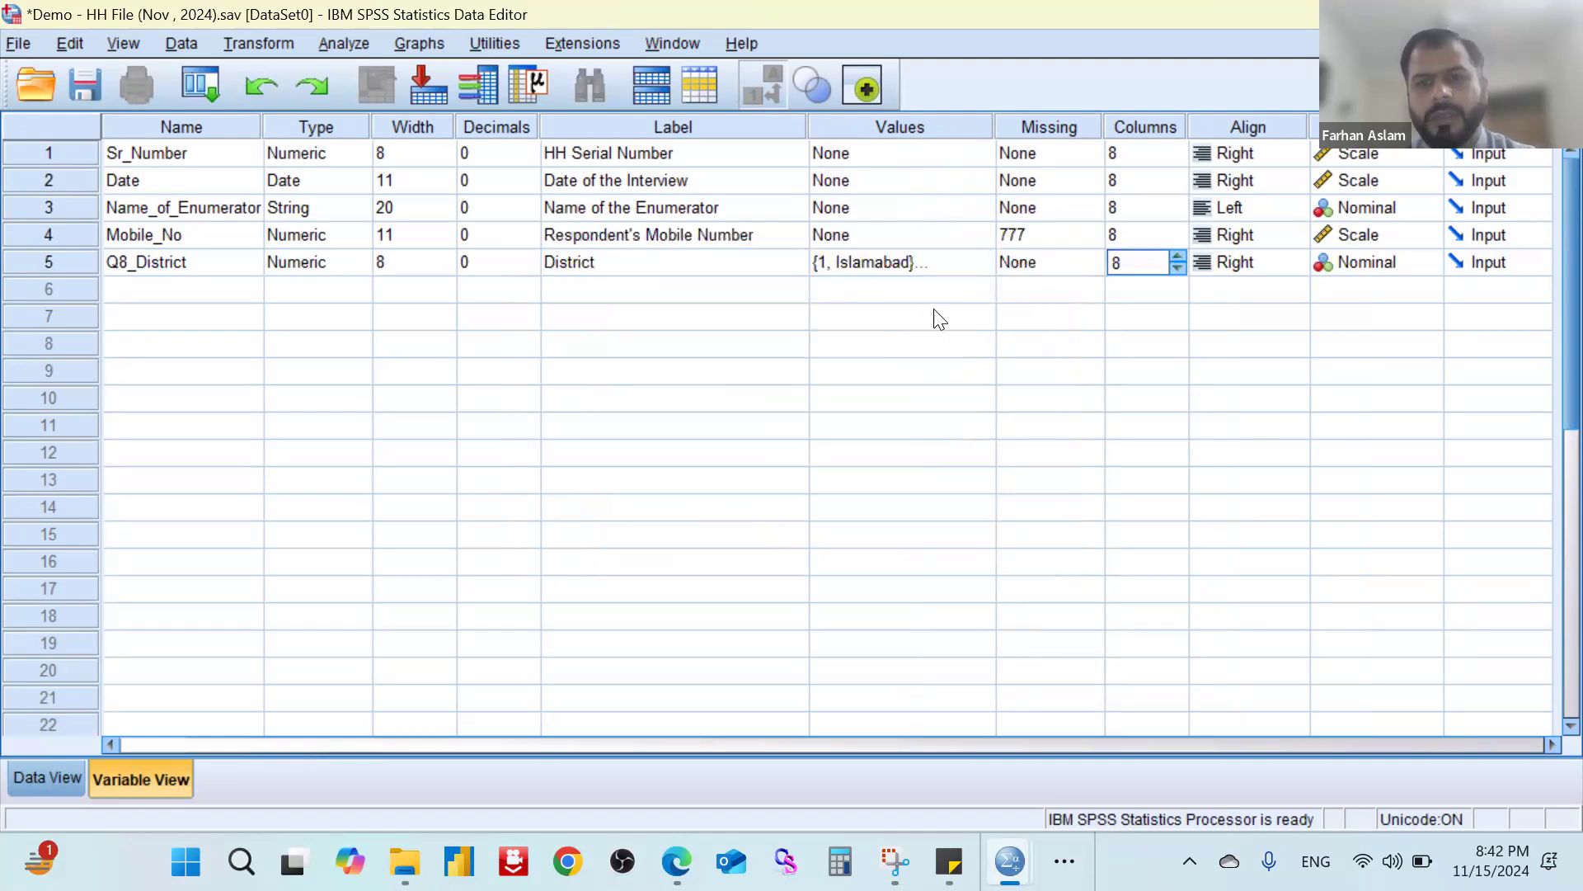
pyautogui.press('Tab')
pyautogui.press('Tab')
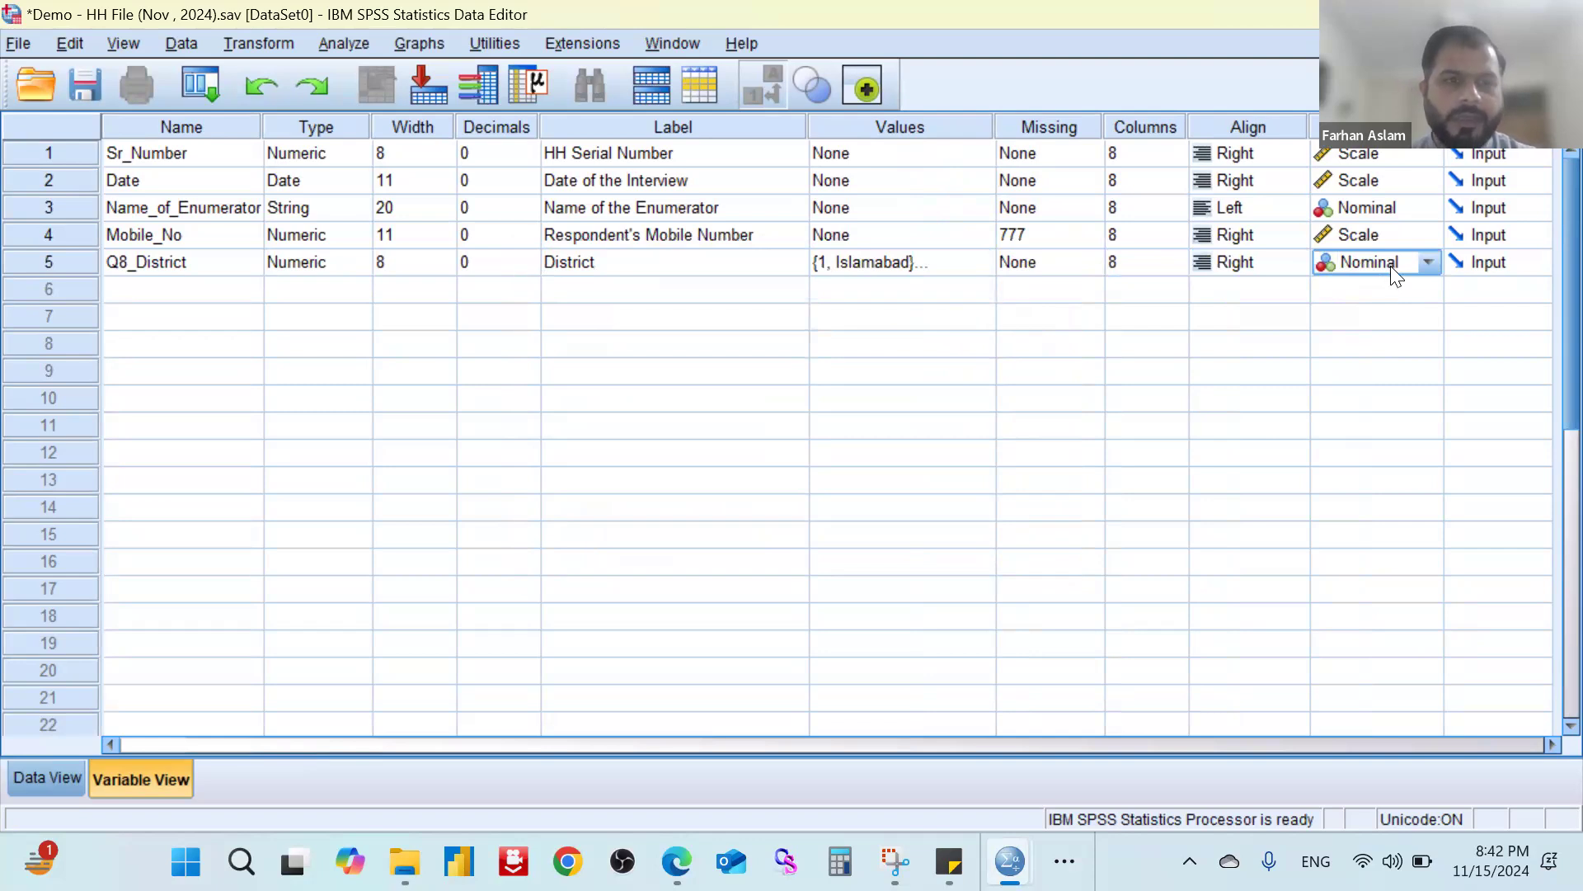
pyautogui.click(887, 265)
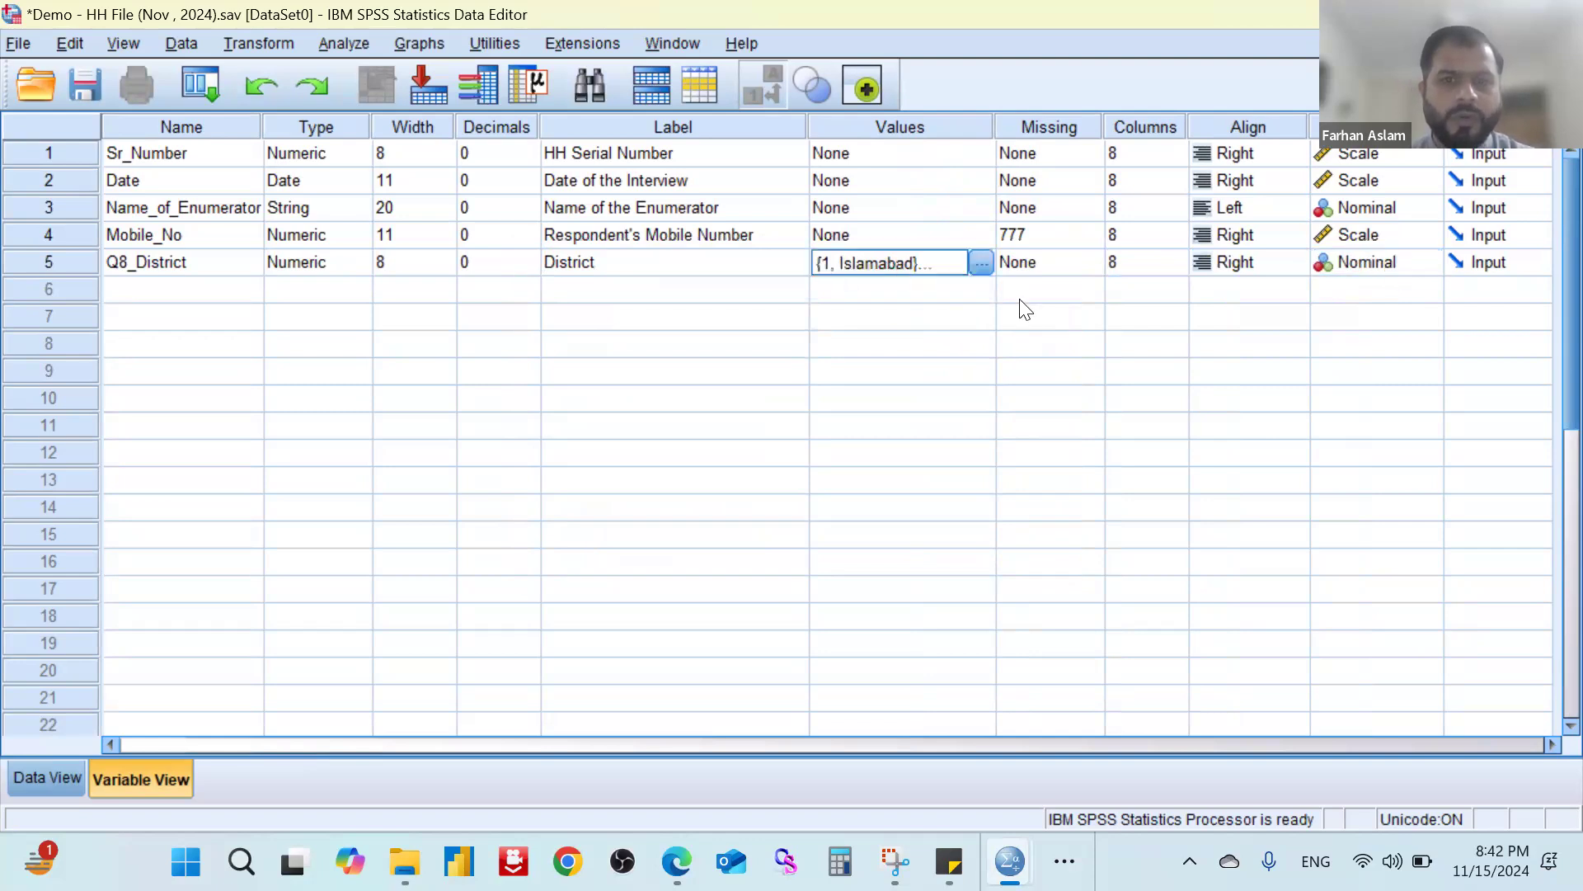
pyautogui.click(976, 261)
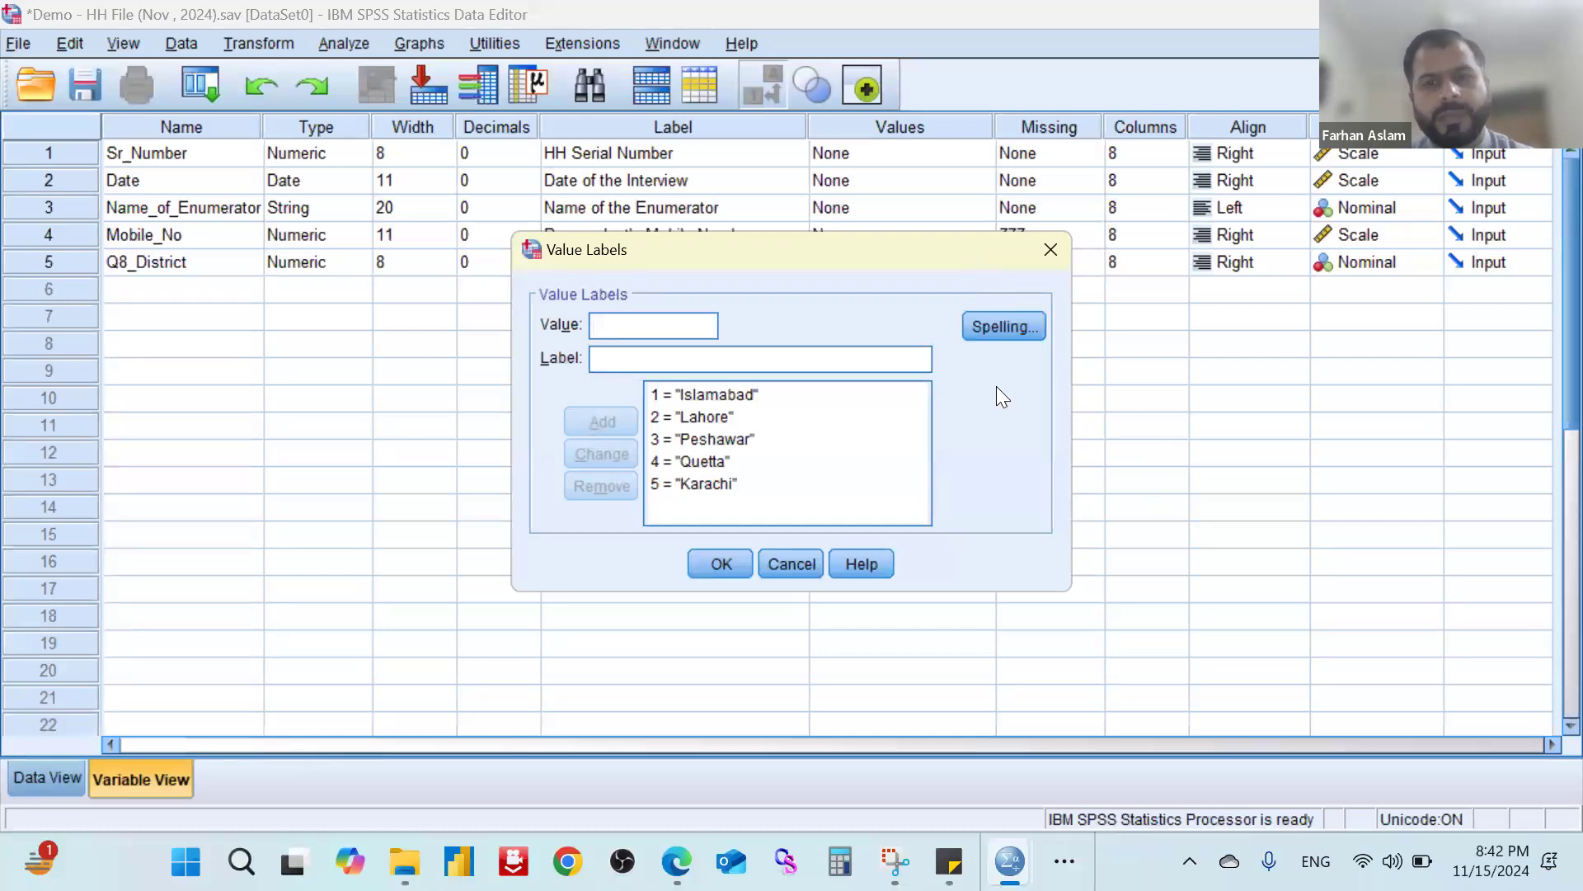
pyautogui.click(1052, 251)
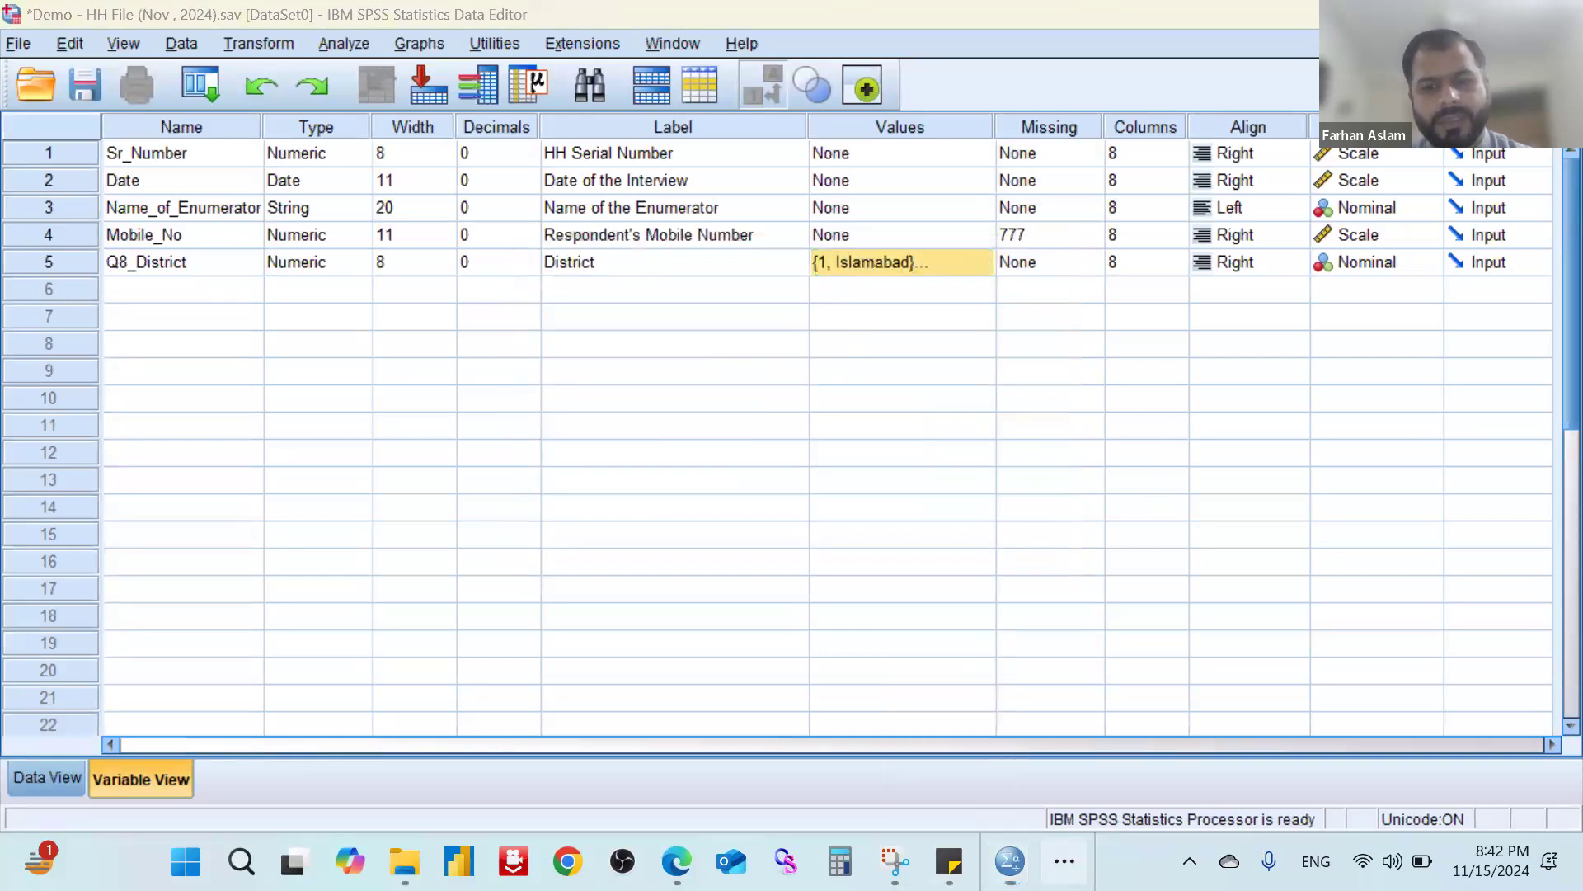
# Consult the Variable Measurement level slide in the PowerPoint presentation and return to SPSS.
pyautogui.click(1064, 860)
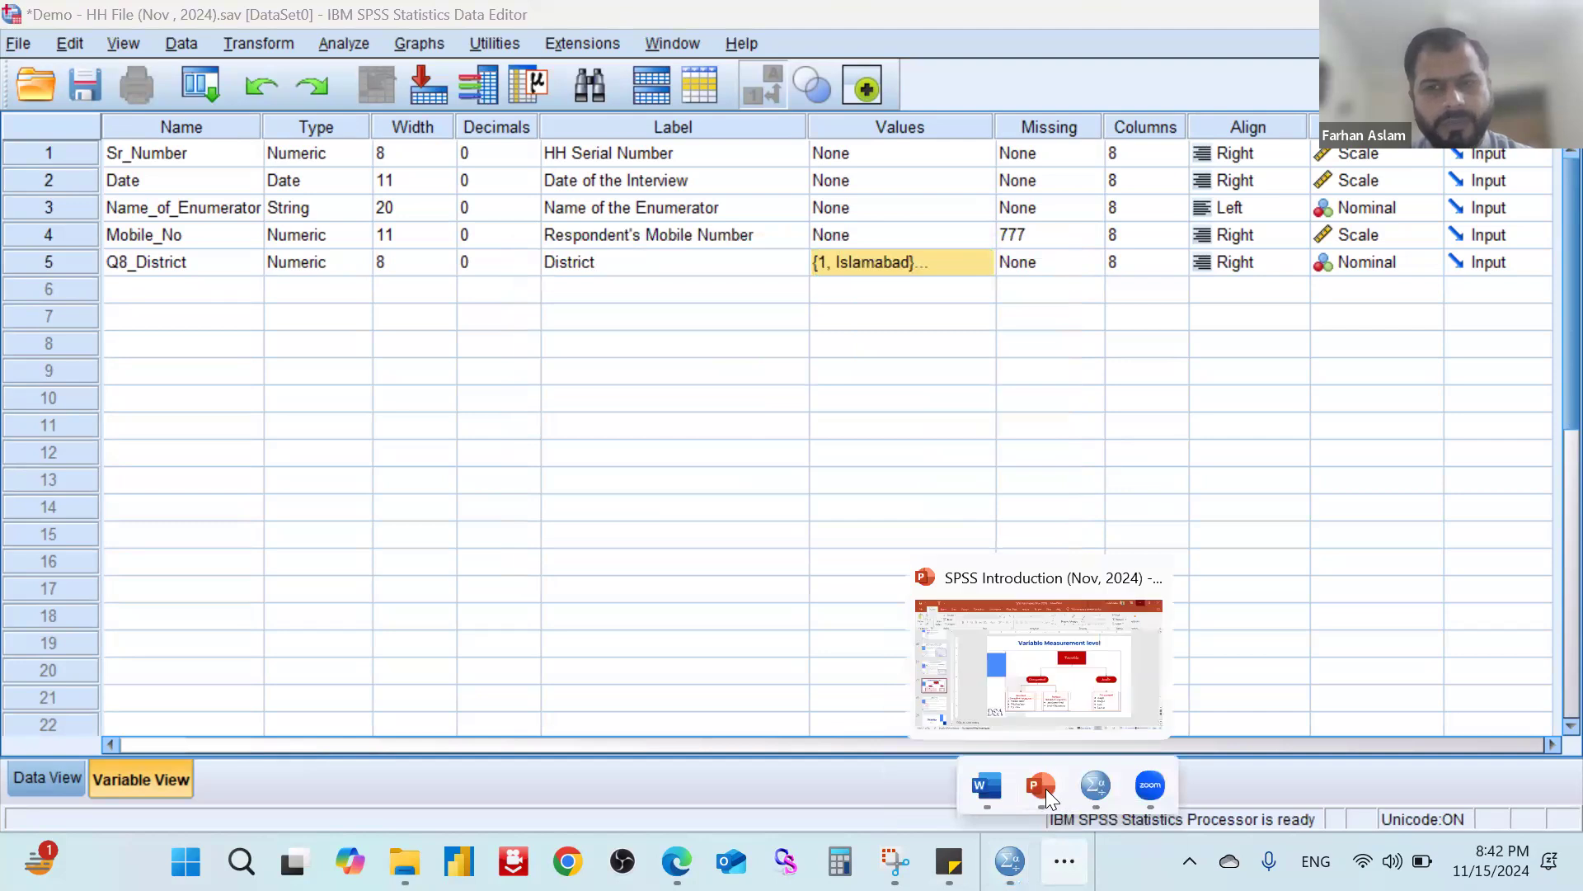
pyautogui.click(1043, 789)
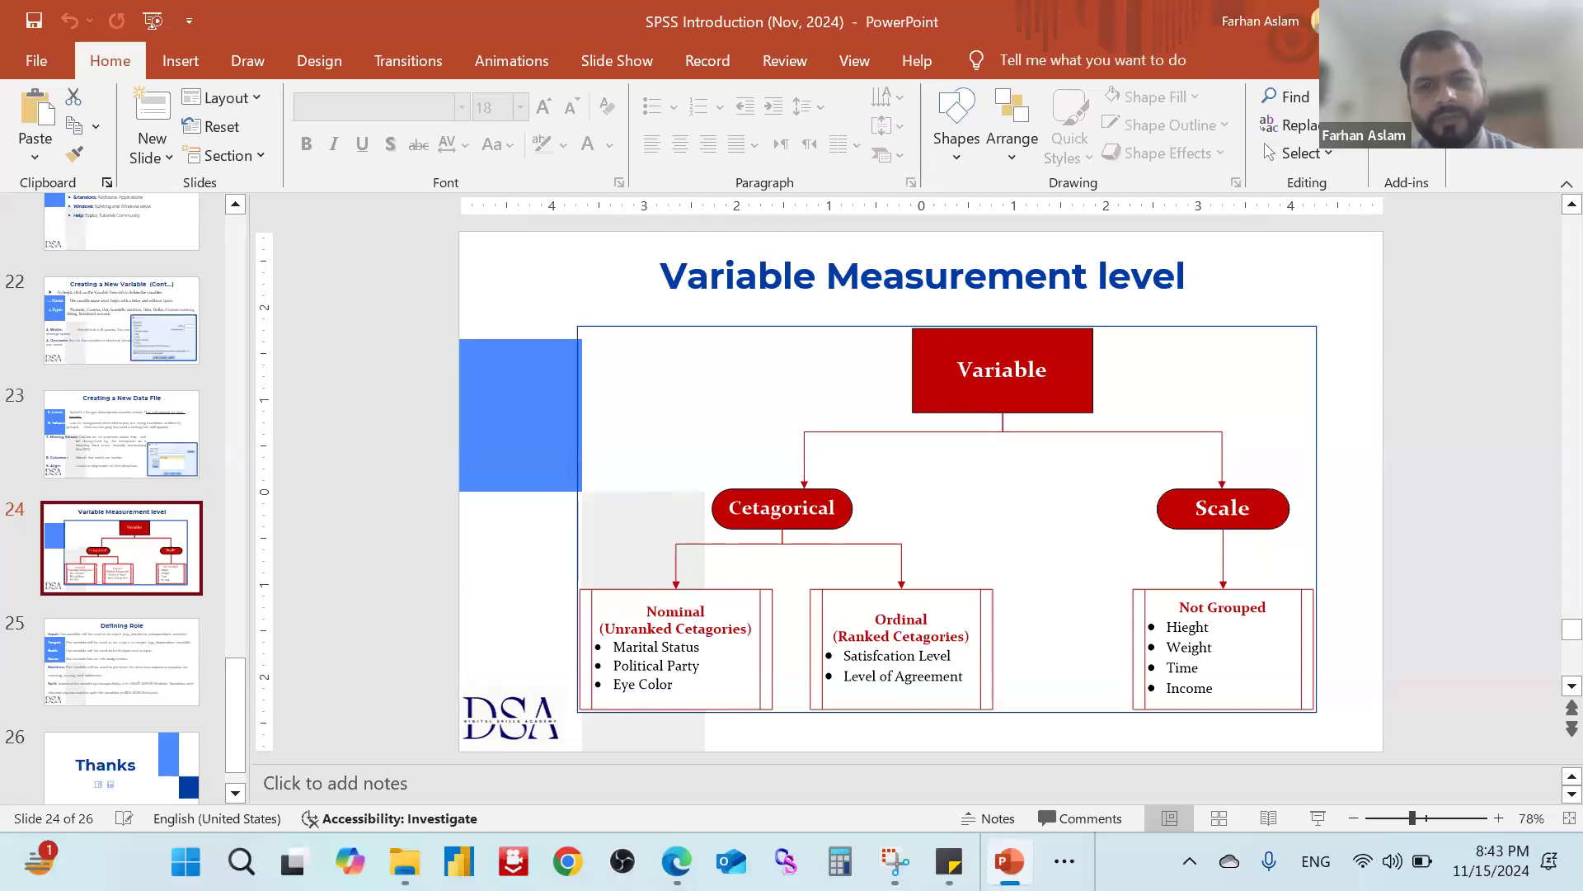
pyautogui.click(1443, 21)
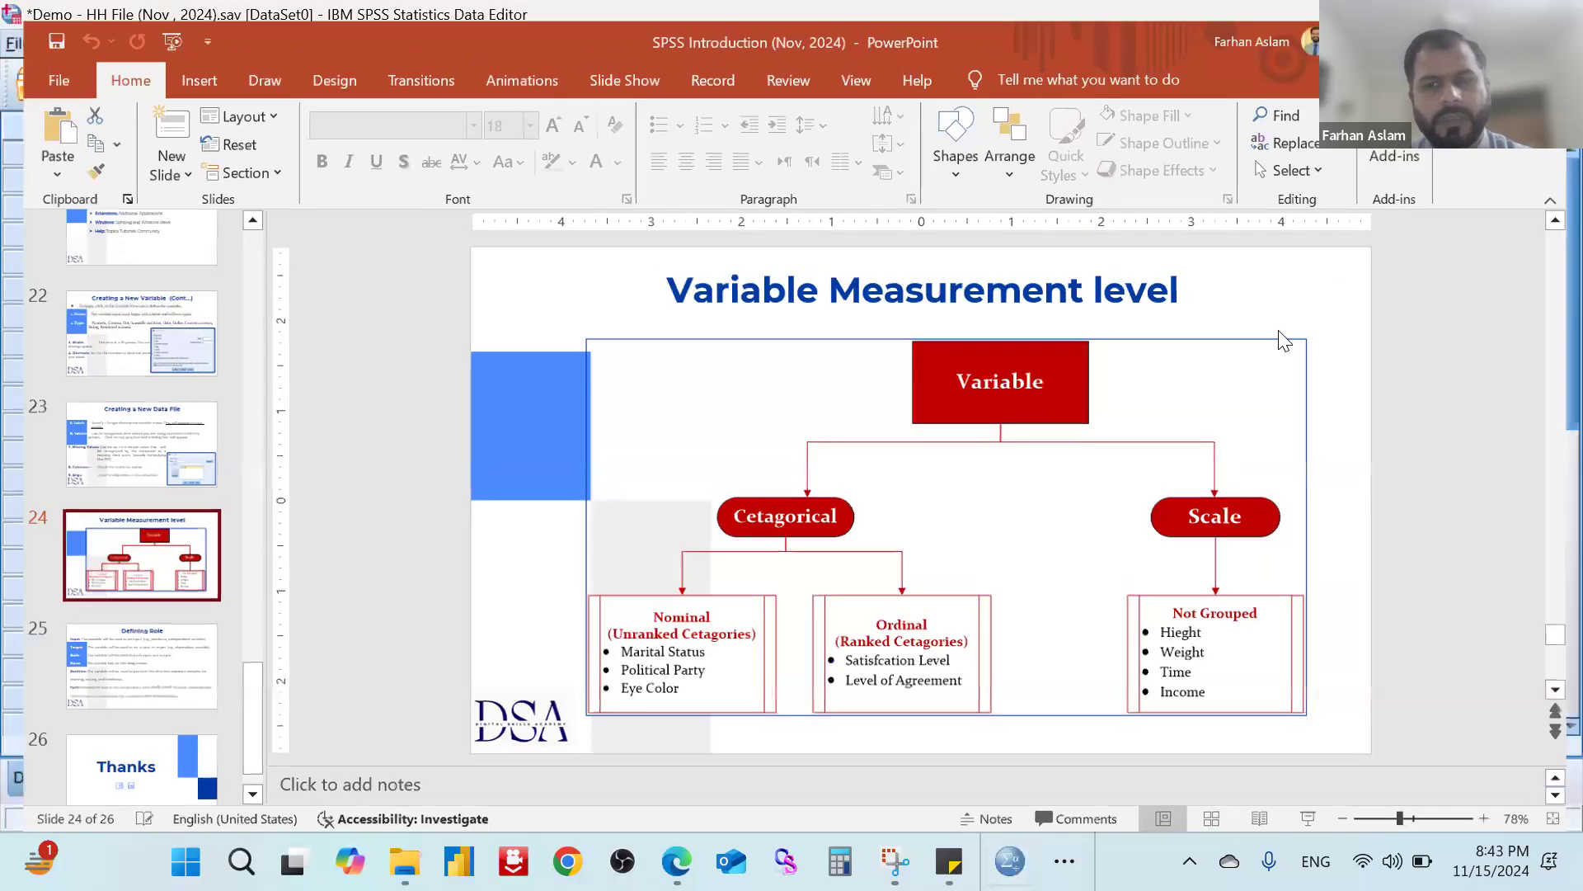
pyautogui.scroll(-1, 619, 350)
pyautogui.scroll(1, 625, 358)
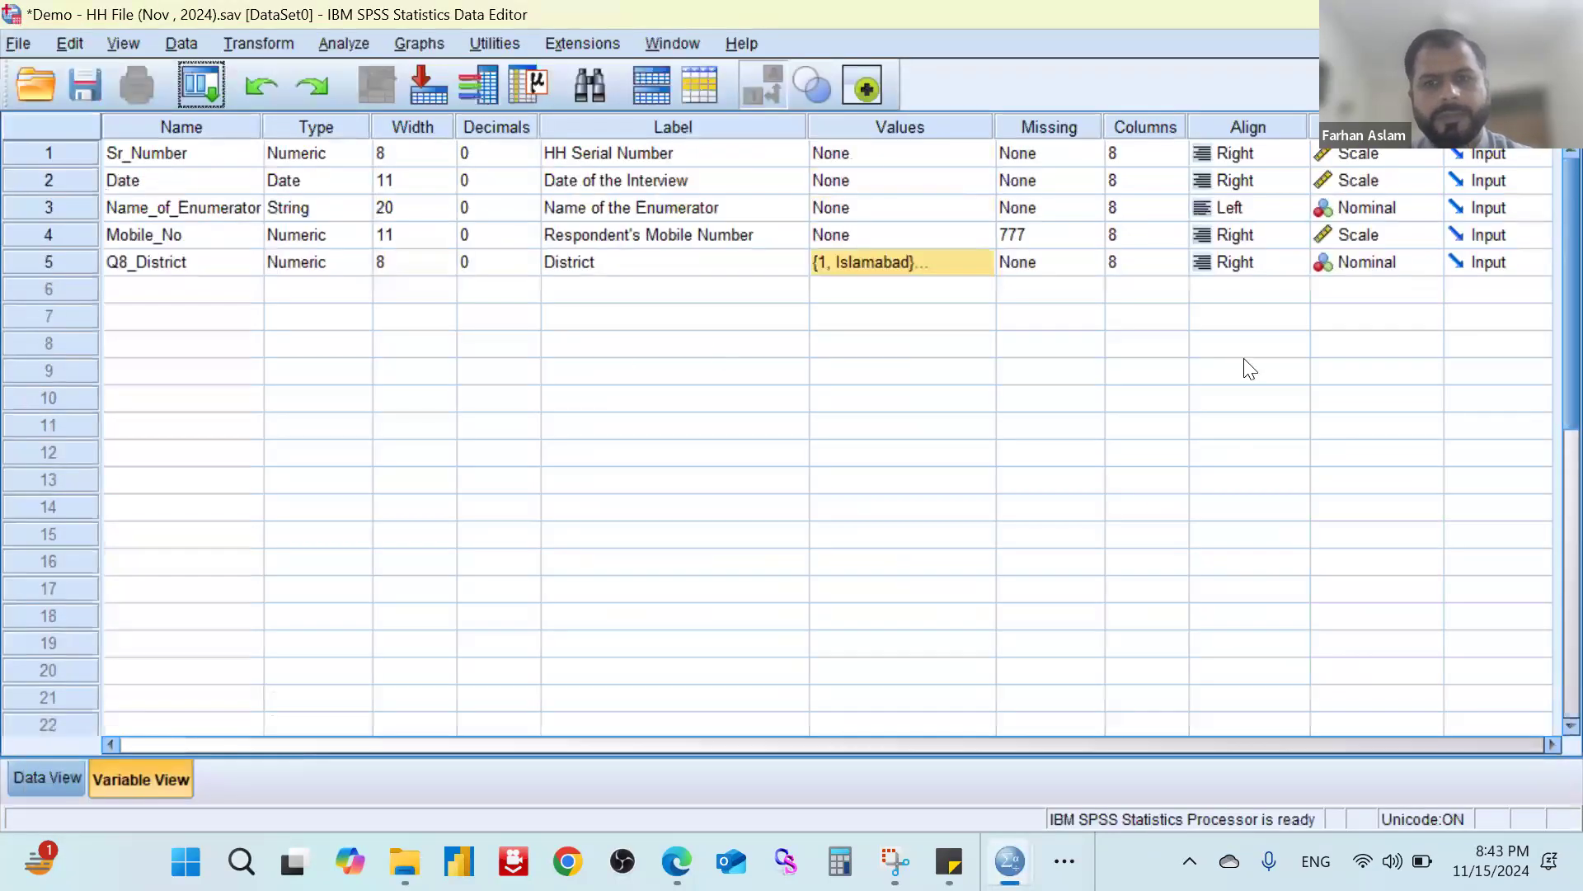
# Move through Q8_District's remaining attributes to the Name cell of the empty sixth variable row.
pyautogui.click(1011, 277)
pyautogui.press('Tab')
pyautogui.press('Tab')
pyautogui.press('Tab')
pyautogui.press('Tab')
pyautogui.press('Tab')
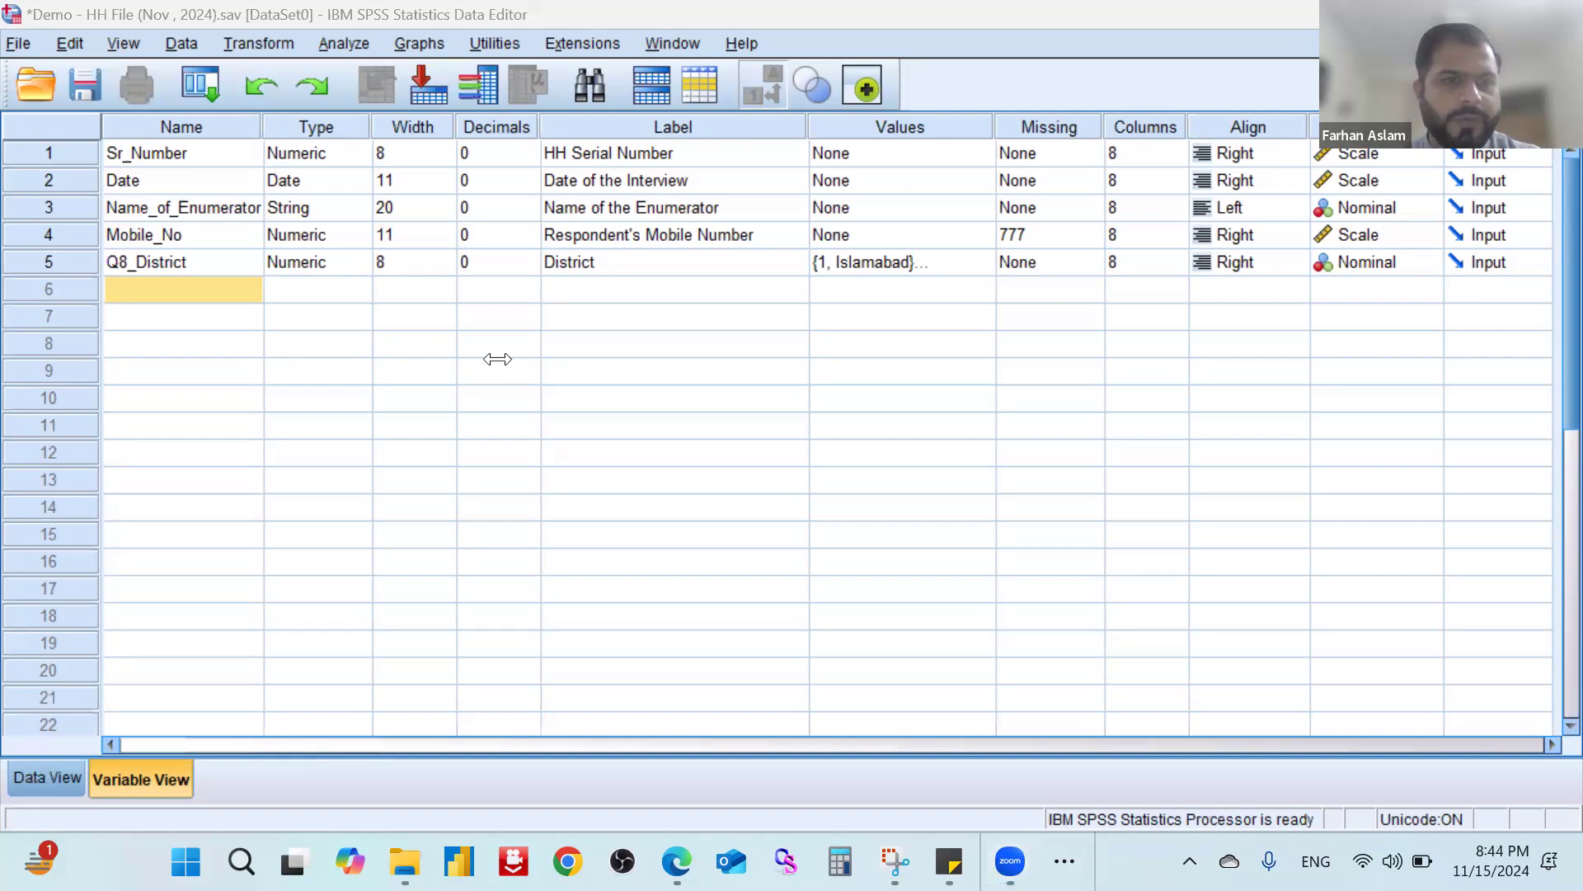
pyautogui.click(171, 285)
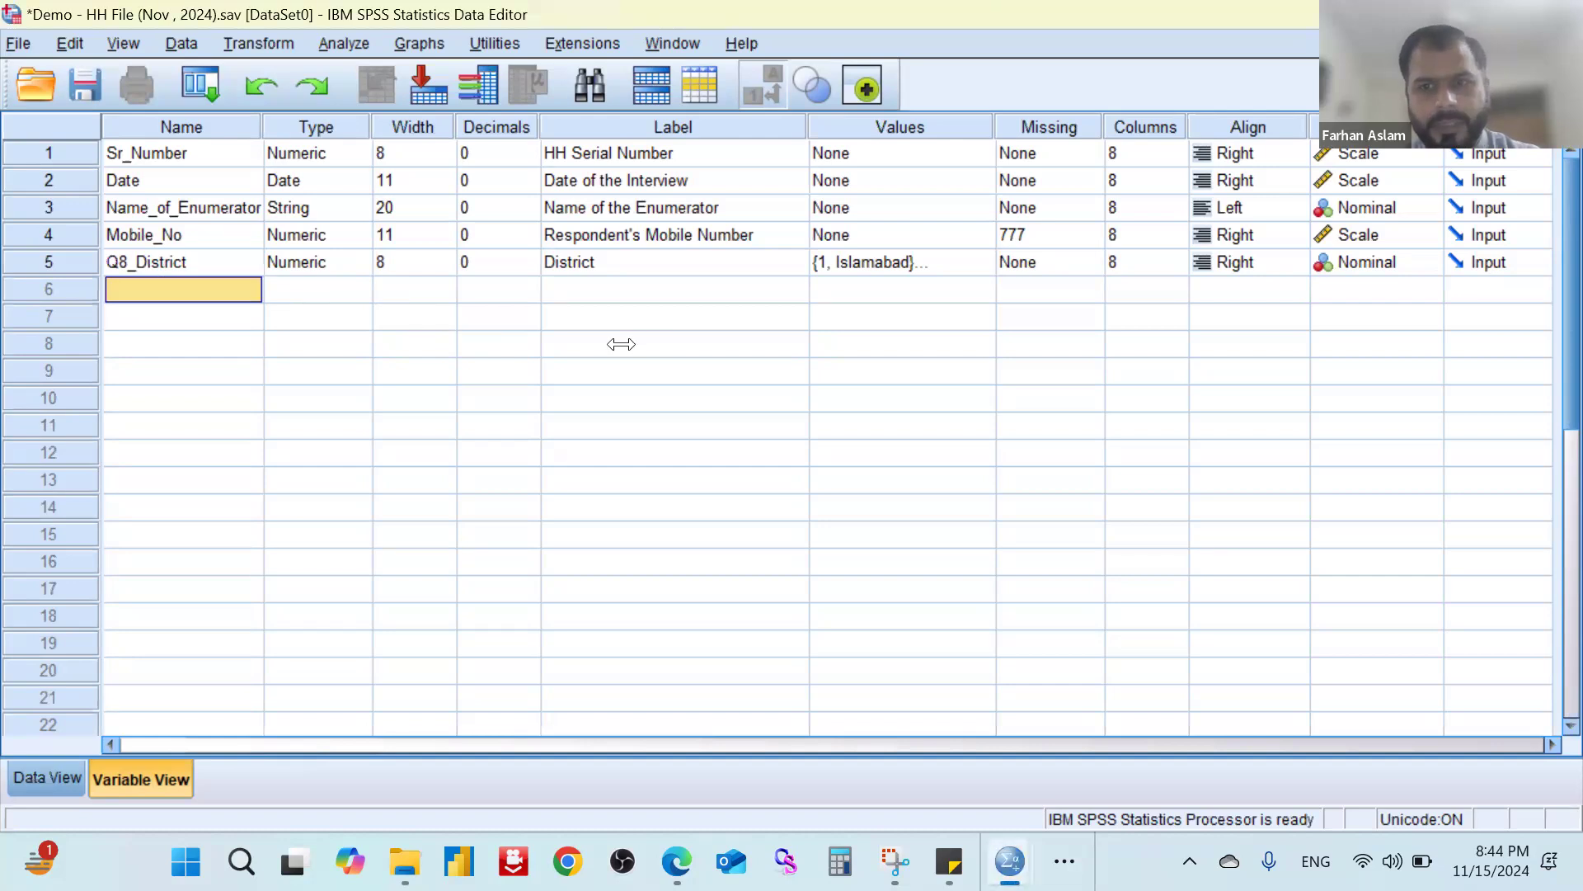
pyautogui.click(621, 344)
# Switch to the Word questionnaire and examine the household roster question Q10 with its code lists H1 and H2.
pyautogui.click(1064, 861)
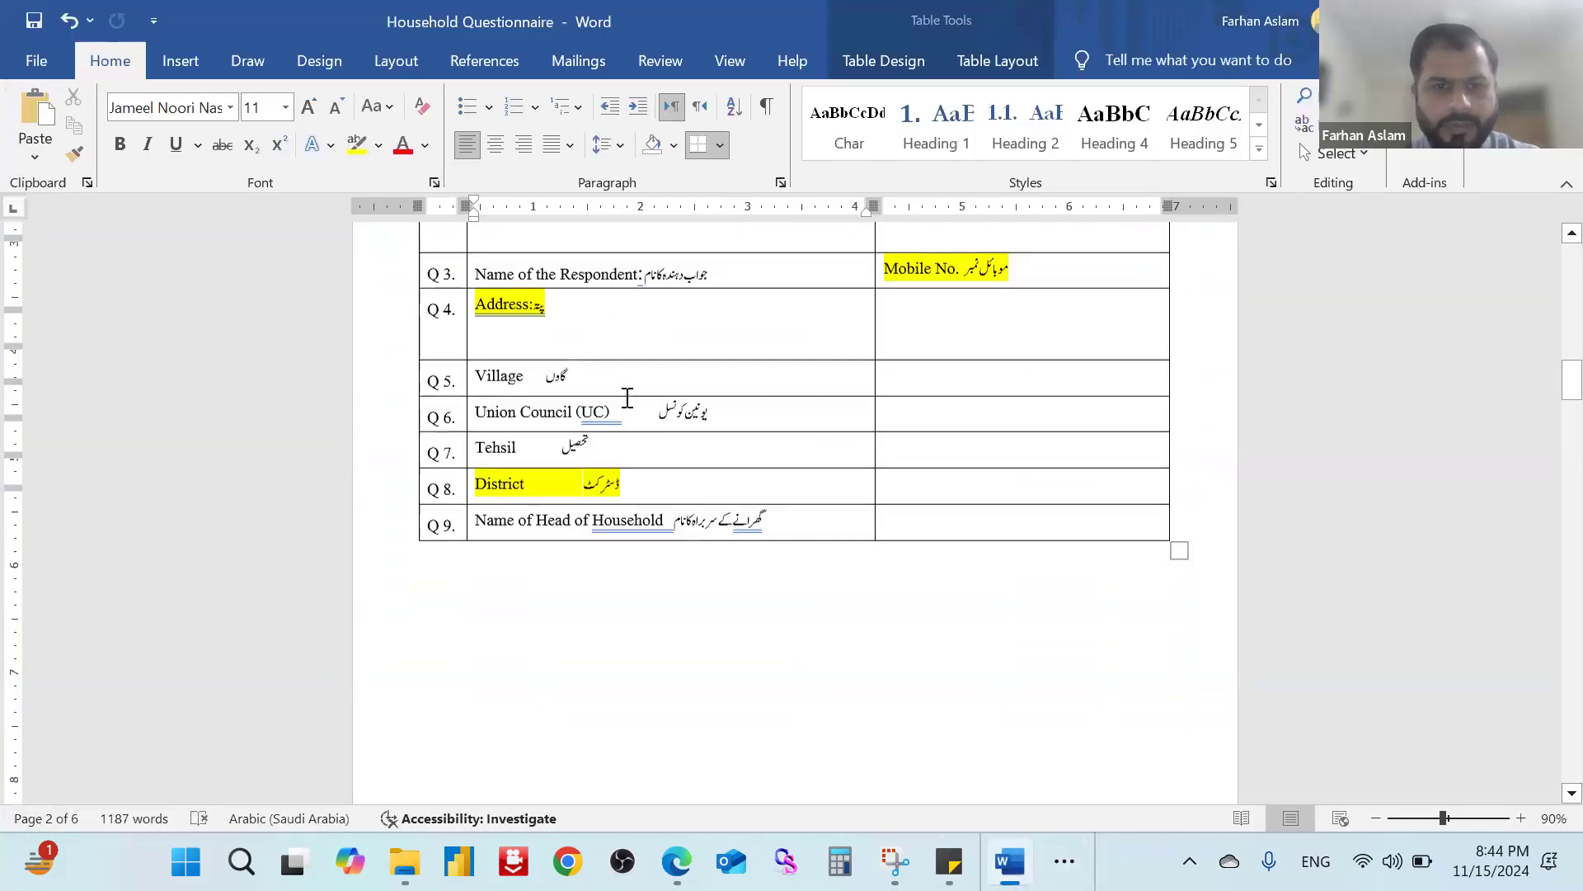
pyautogui.scroll(-2, 626, 397)
pyautogui.scroll(-15, 790, 490)
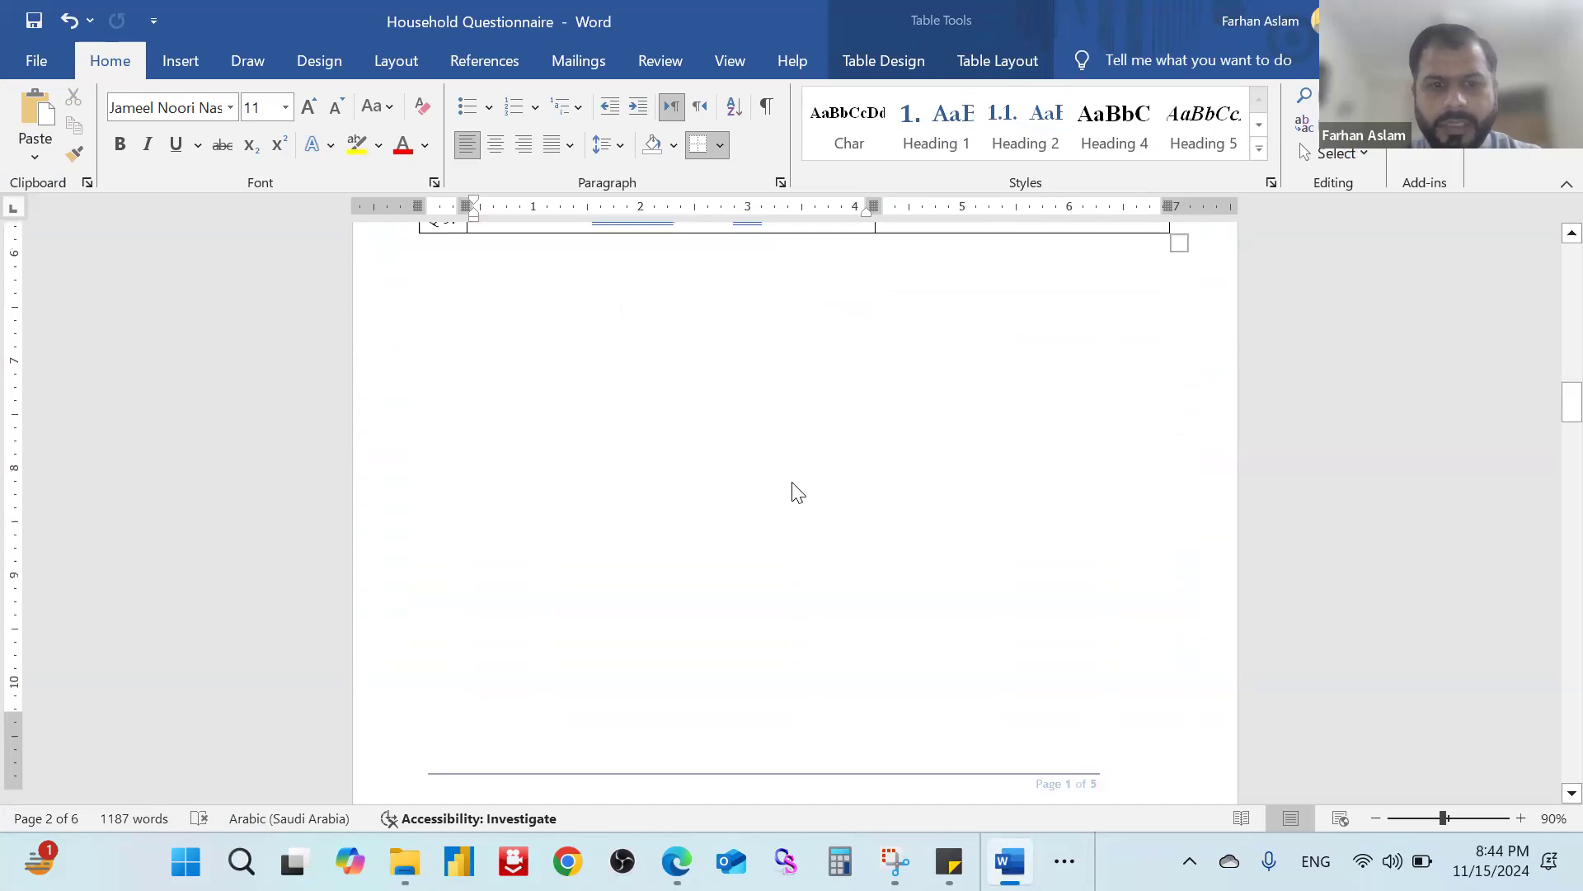
pyautogui.scroll(1, 789, 487)
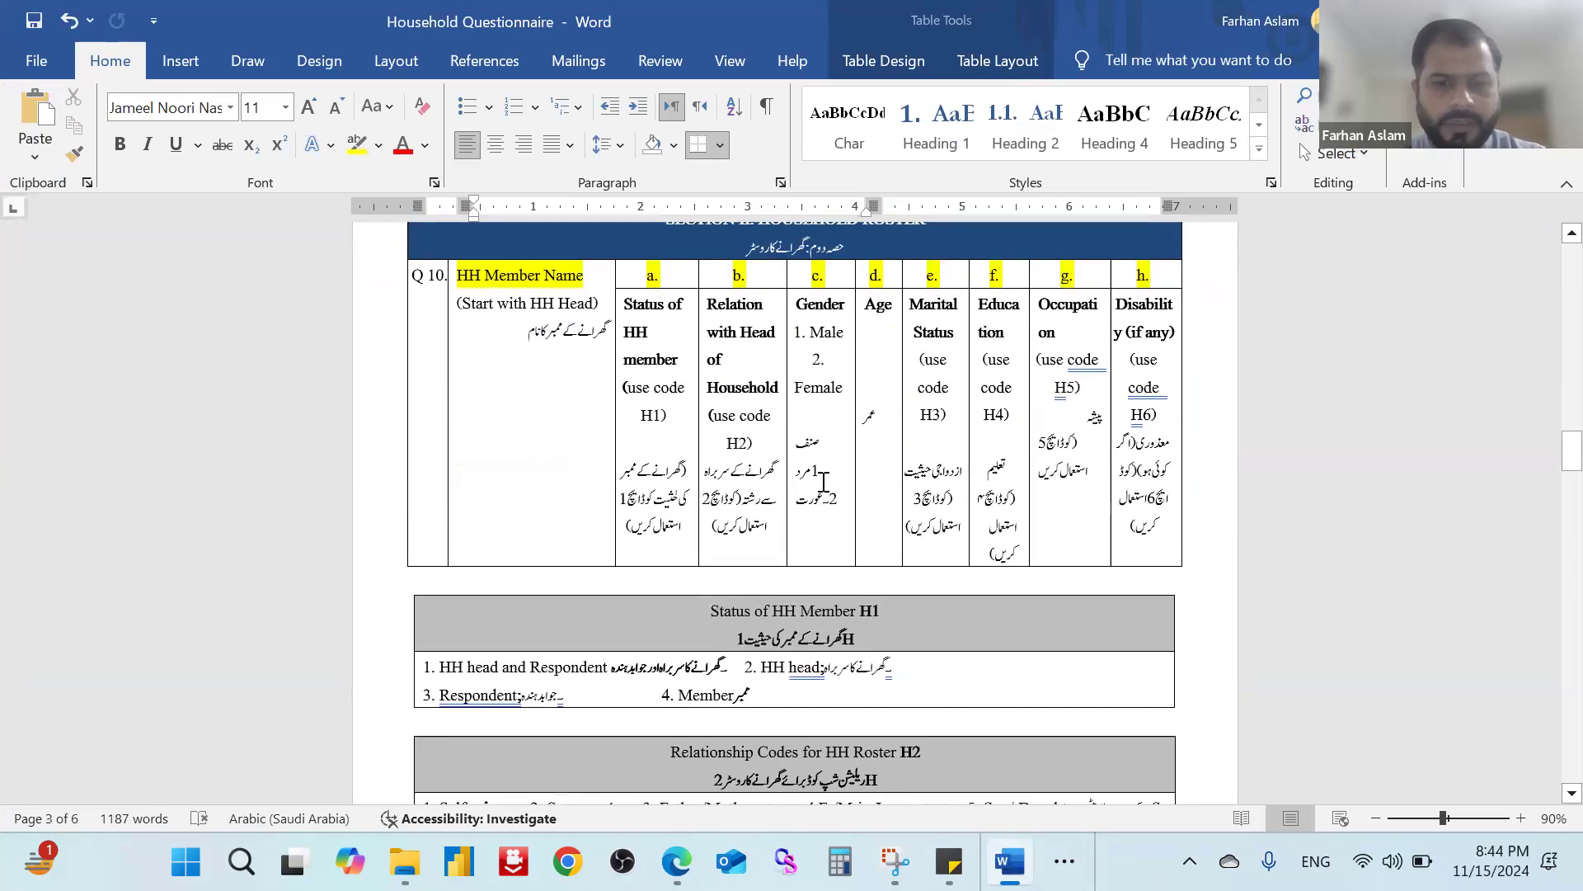
pyautogui.scroll(-2, 816, 484)
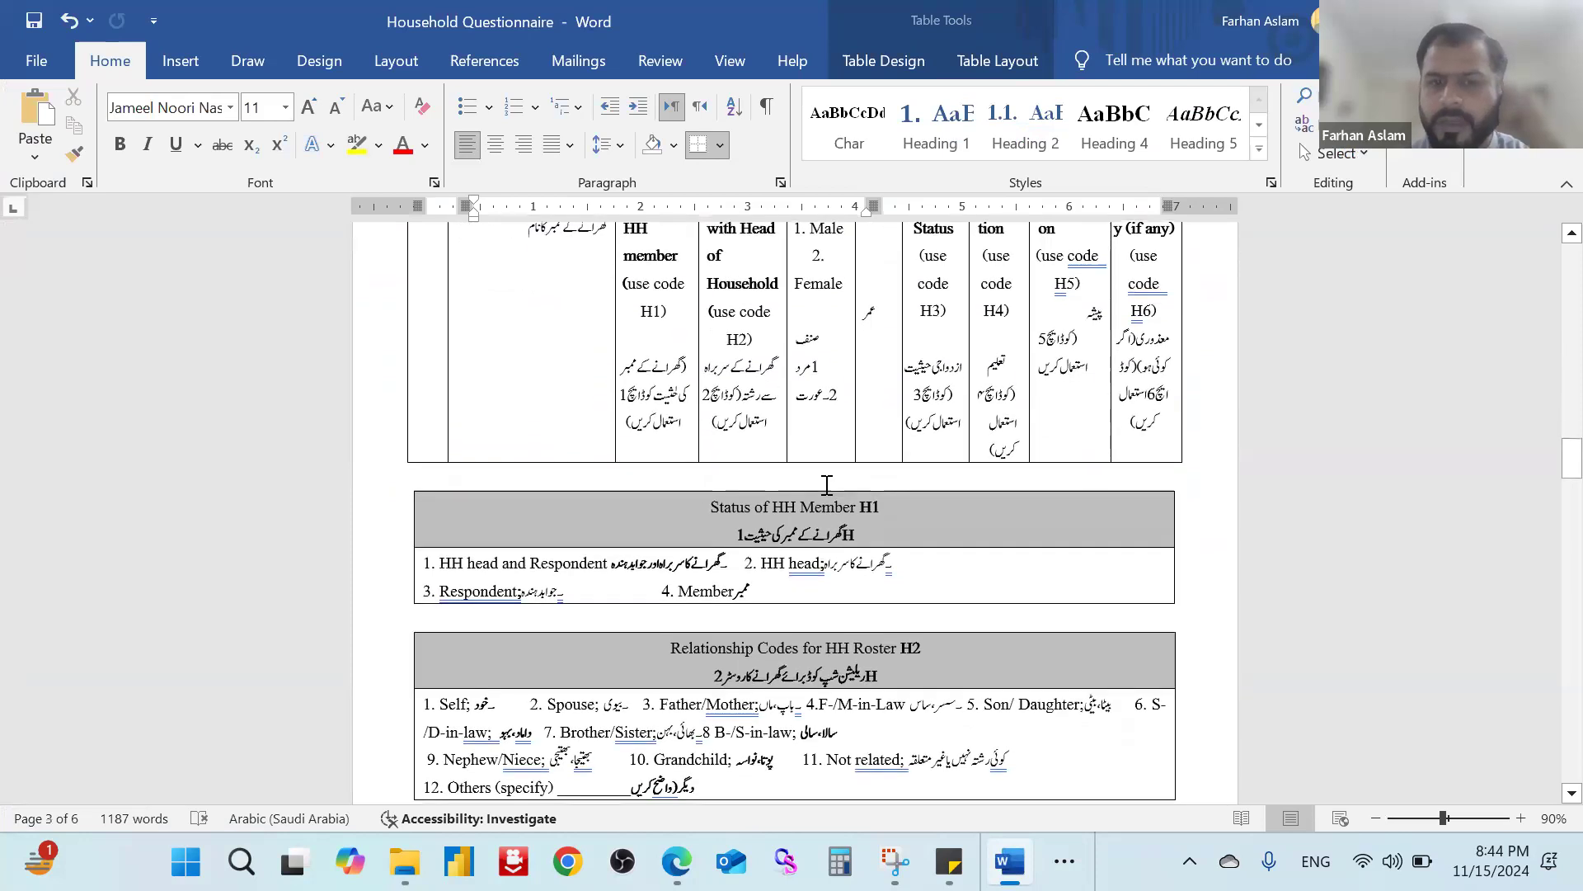
pyautogui.scroll(1, 826, 485)
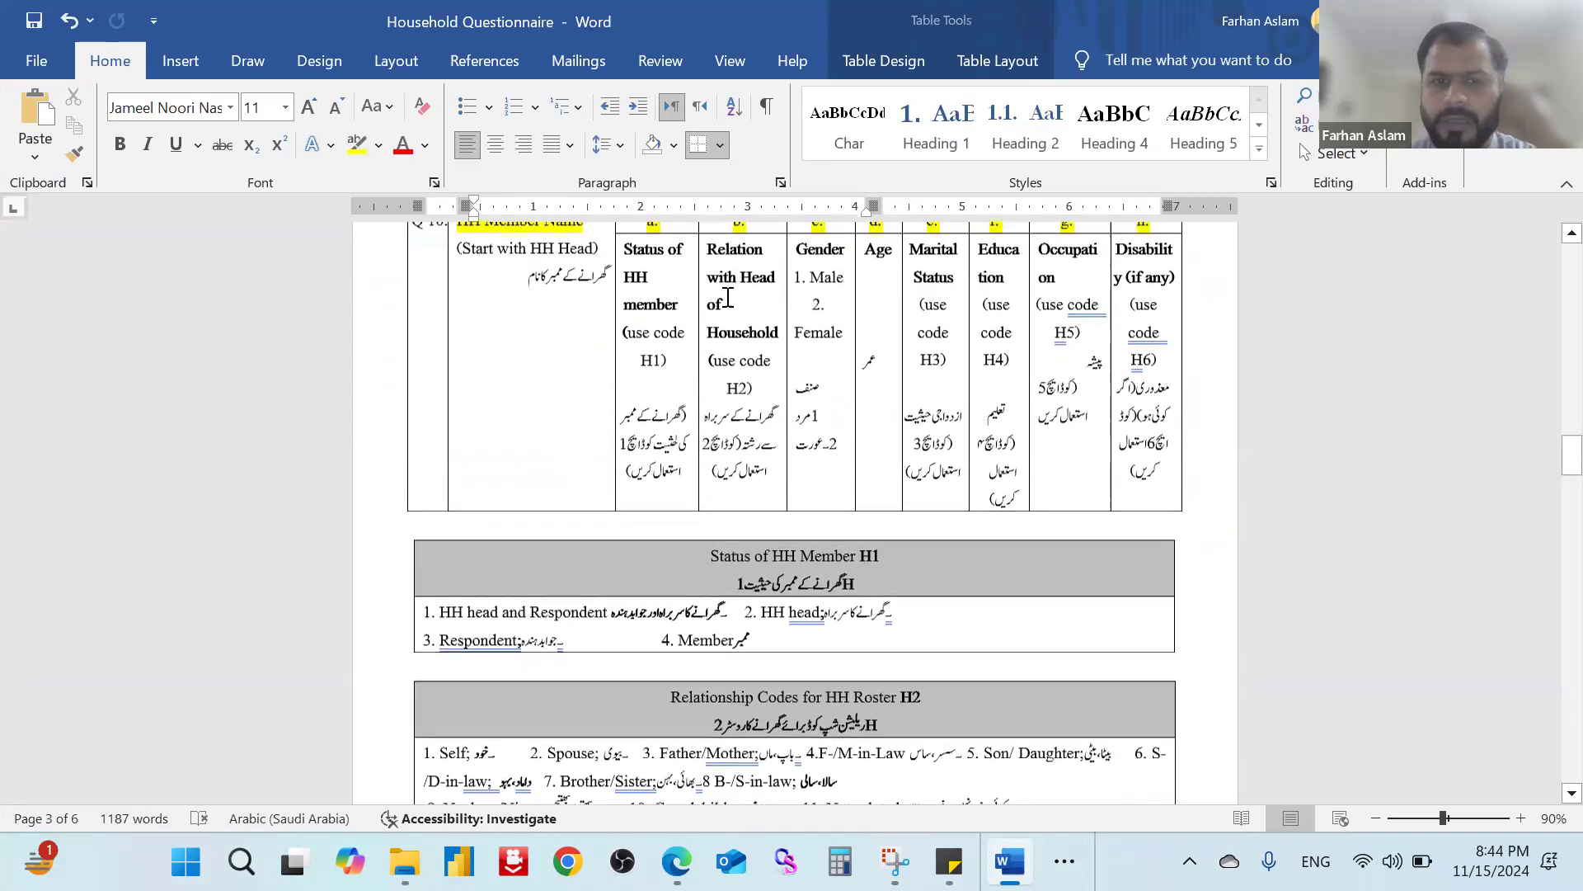
# Highlight the Gender, Age and Marital Status cells of question Q10 in yellow.
pyautogui.click(837, 280)
pyautogui.moveTo(889, 247); pyautogui.dragTo(945, 271)
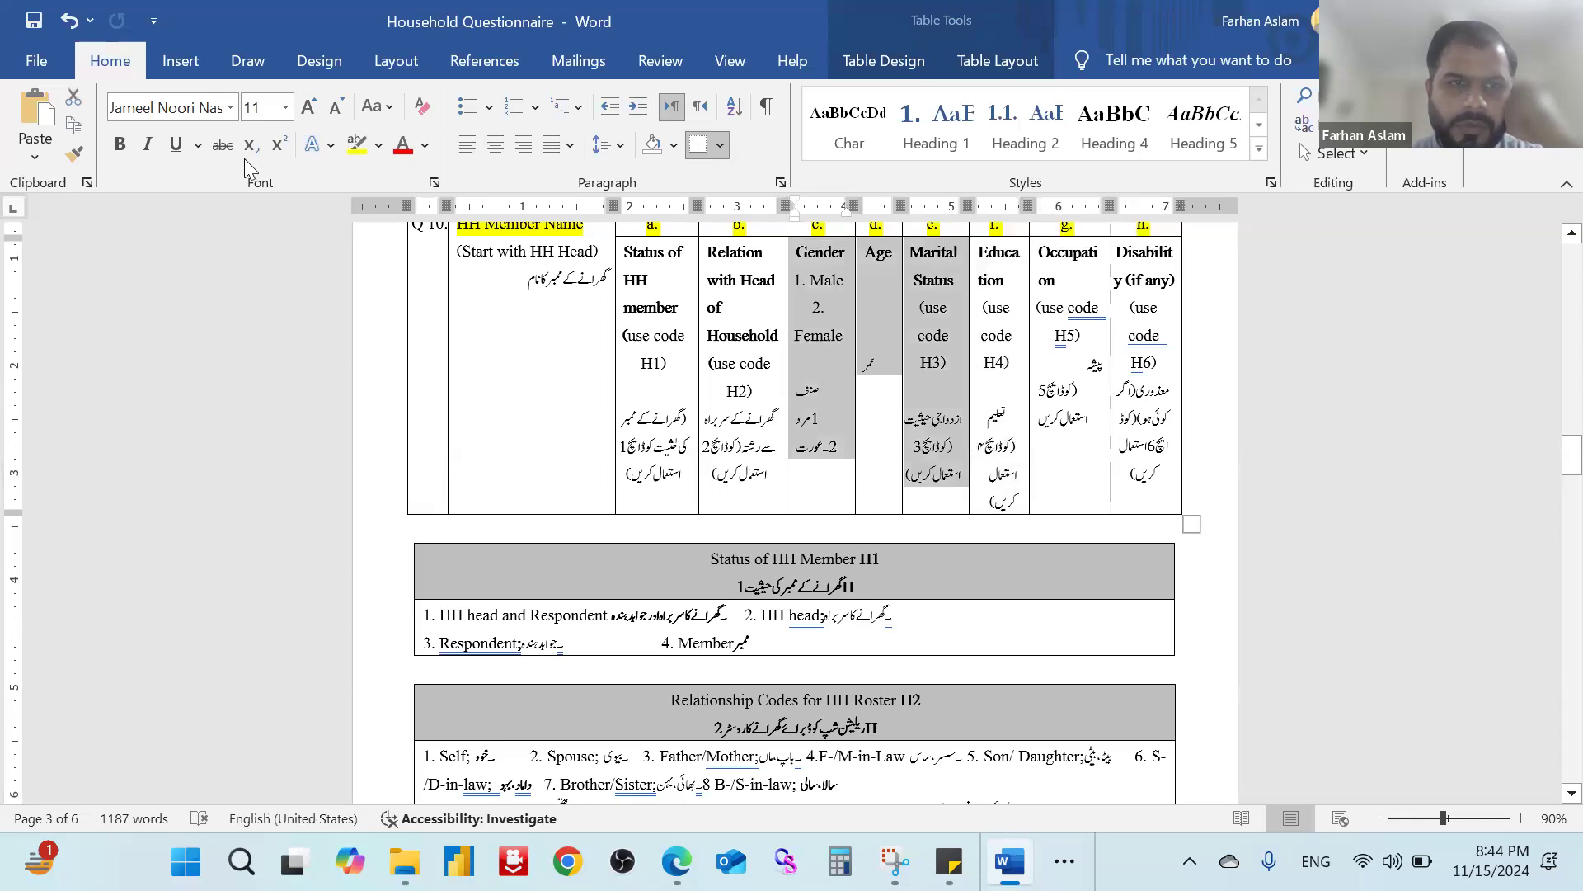
pyautogui.click(362, 155)
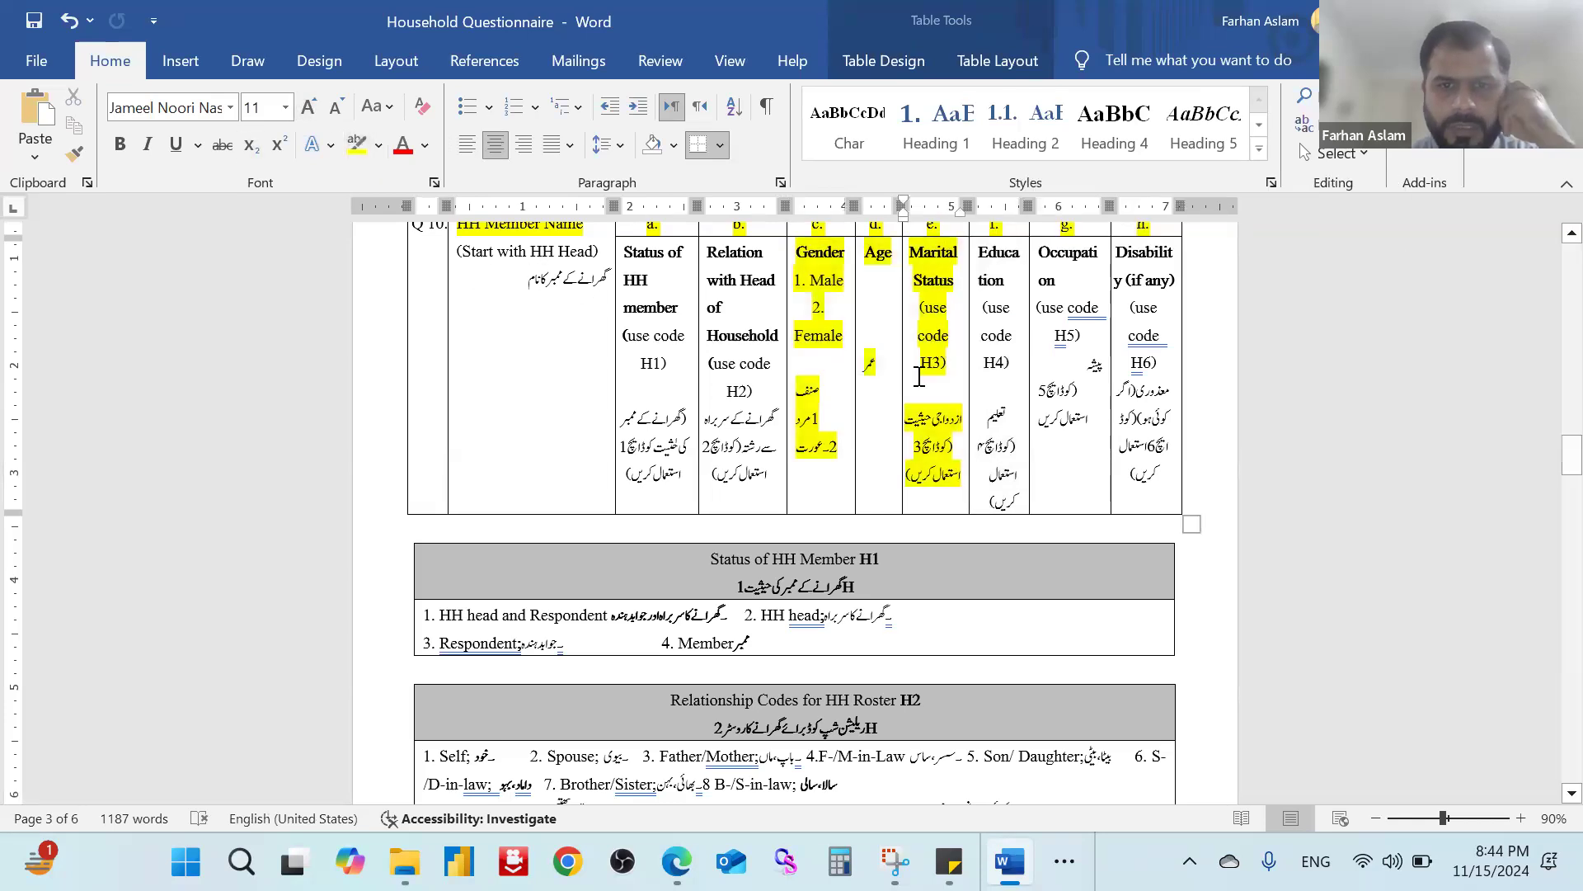
pyautogui.scroll(1, 824, 355)
pyautogui.click(818, 358)
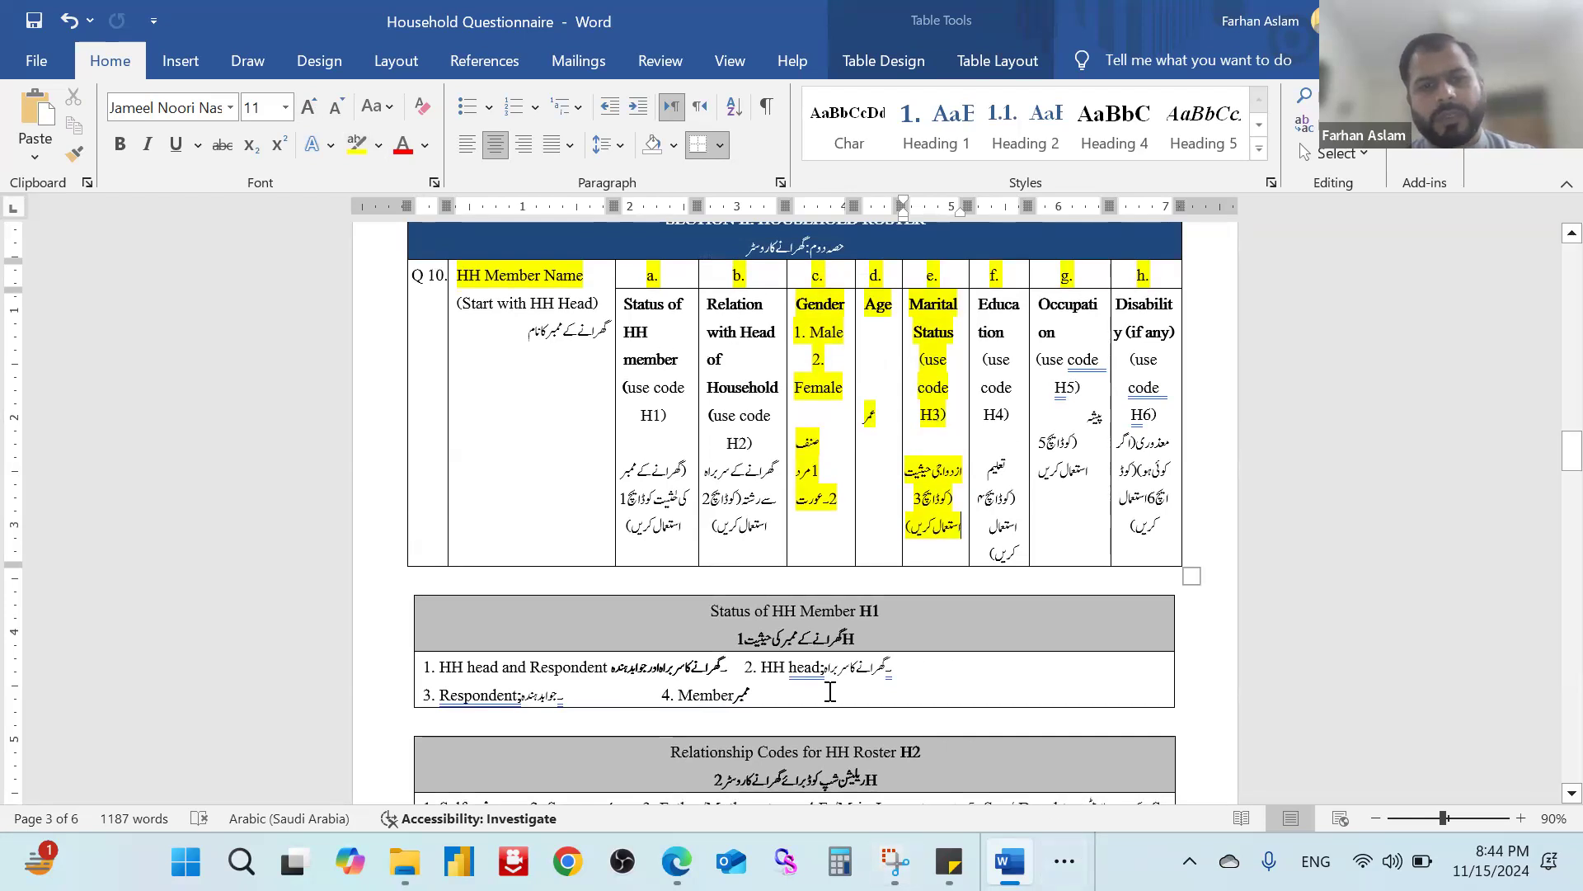
# Switch to SPSS and try to name the sixth variable "Q10." with a trailing period.
pyautogui.click(1064, 861)
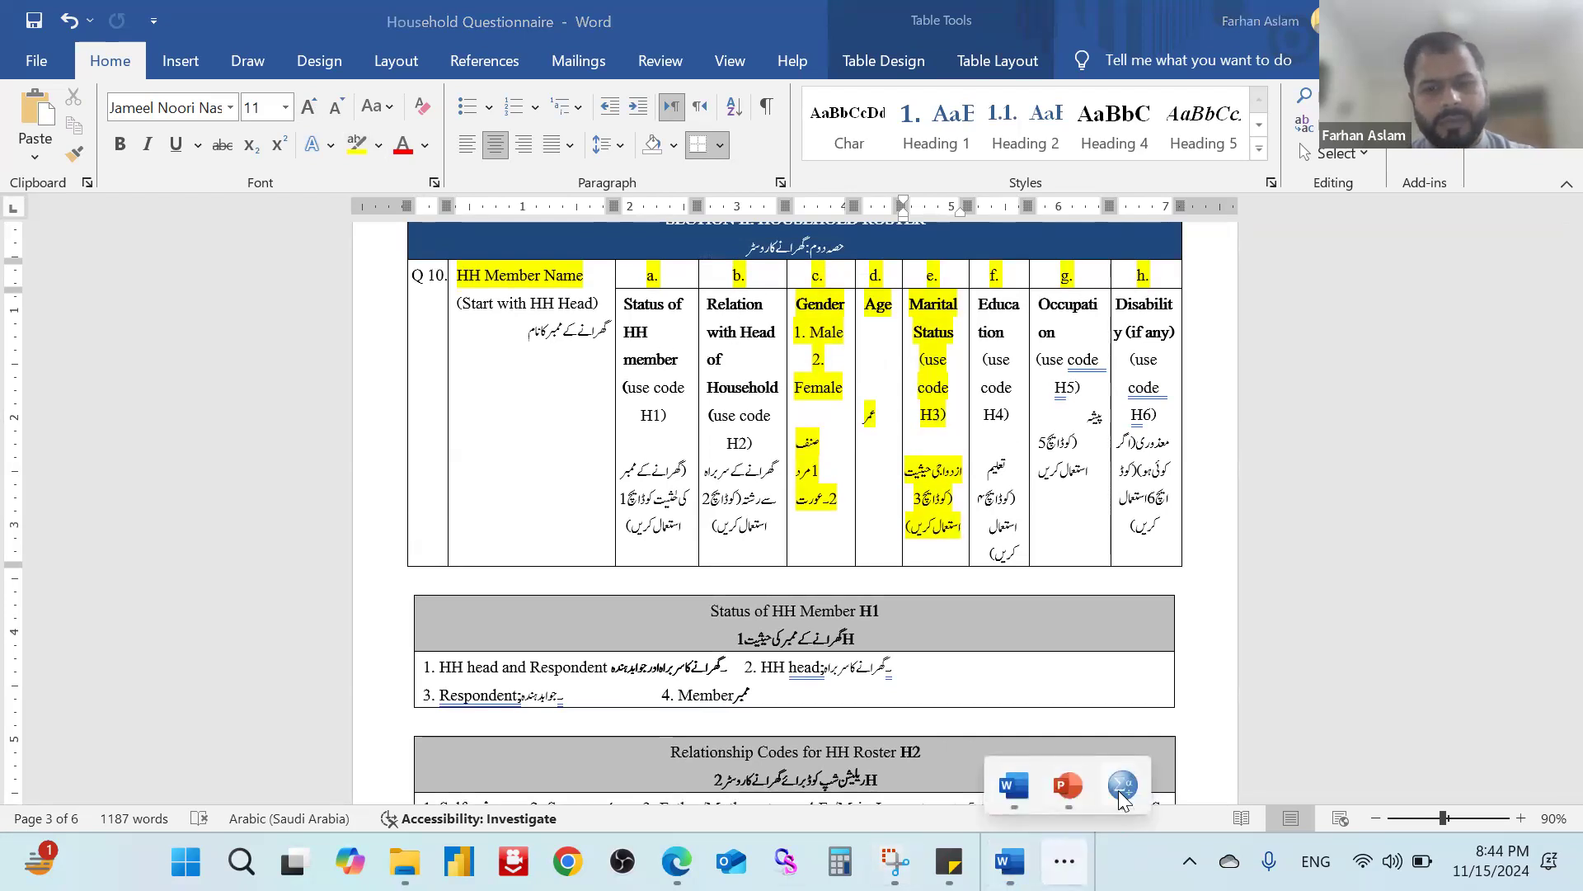
pyautogui.moveTo(1122, 784)
pyautogui.click(1061, 694)
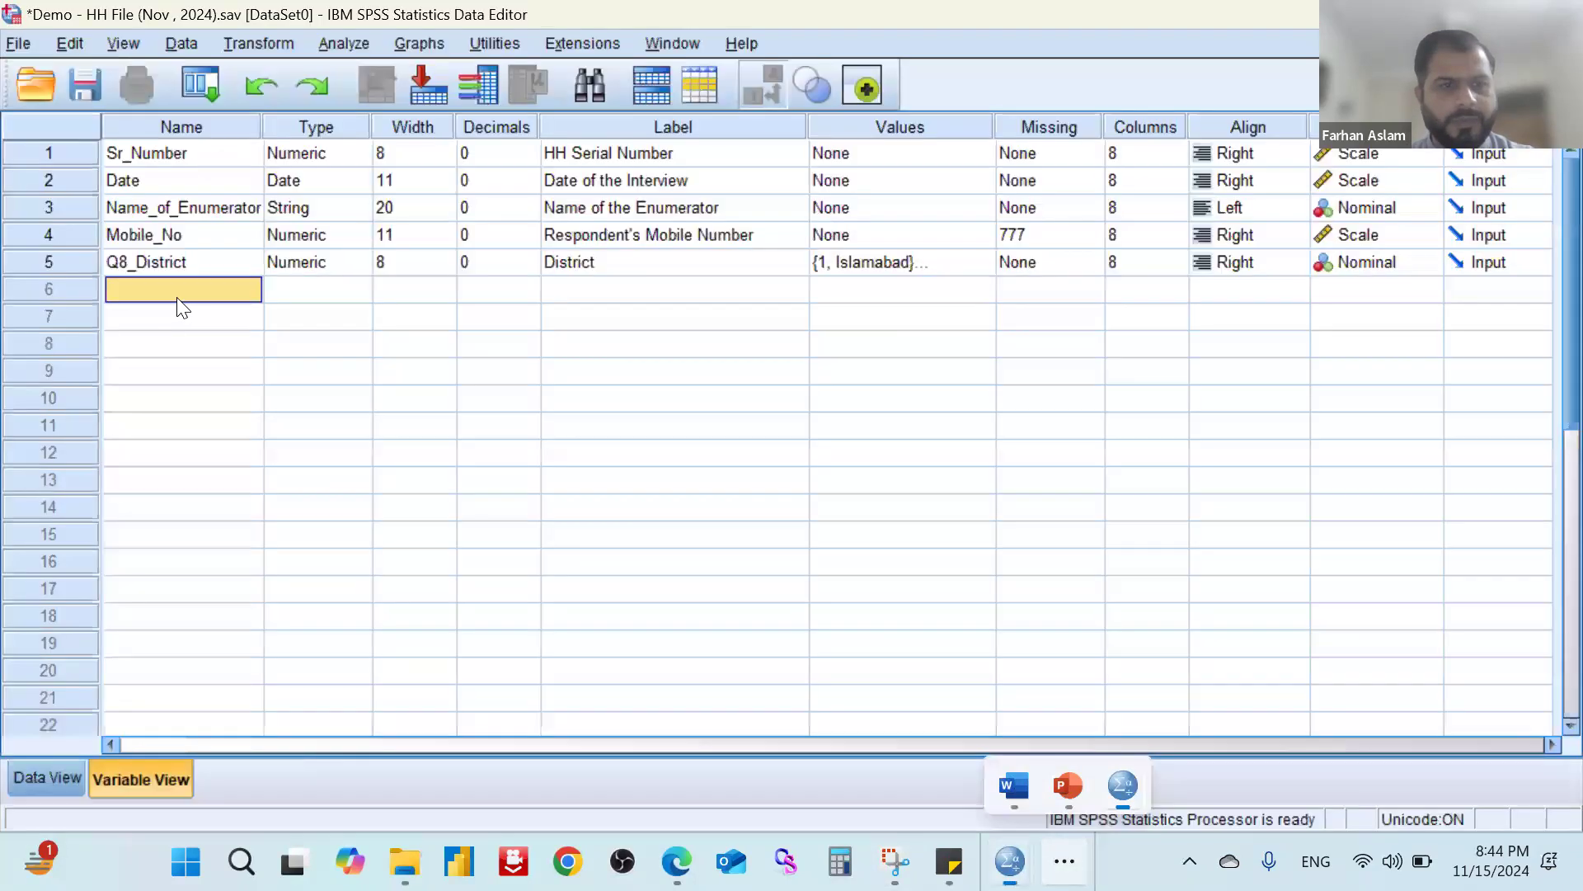
pyautogui.write('Q10')
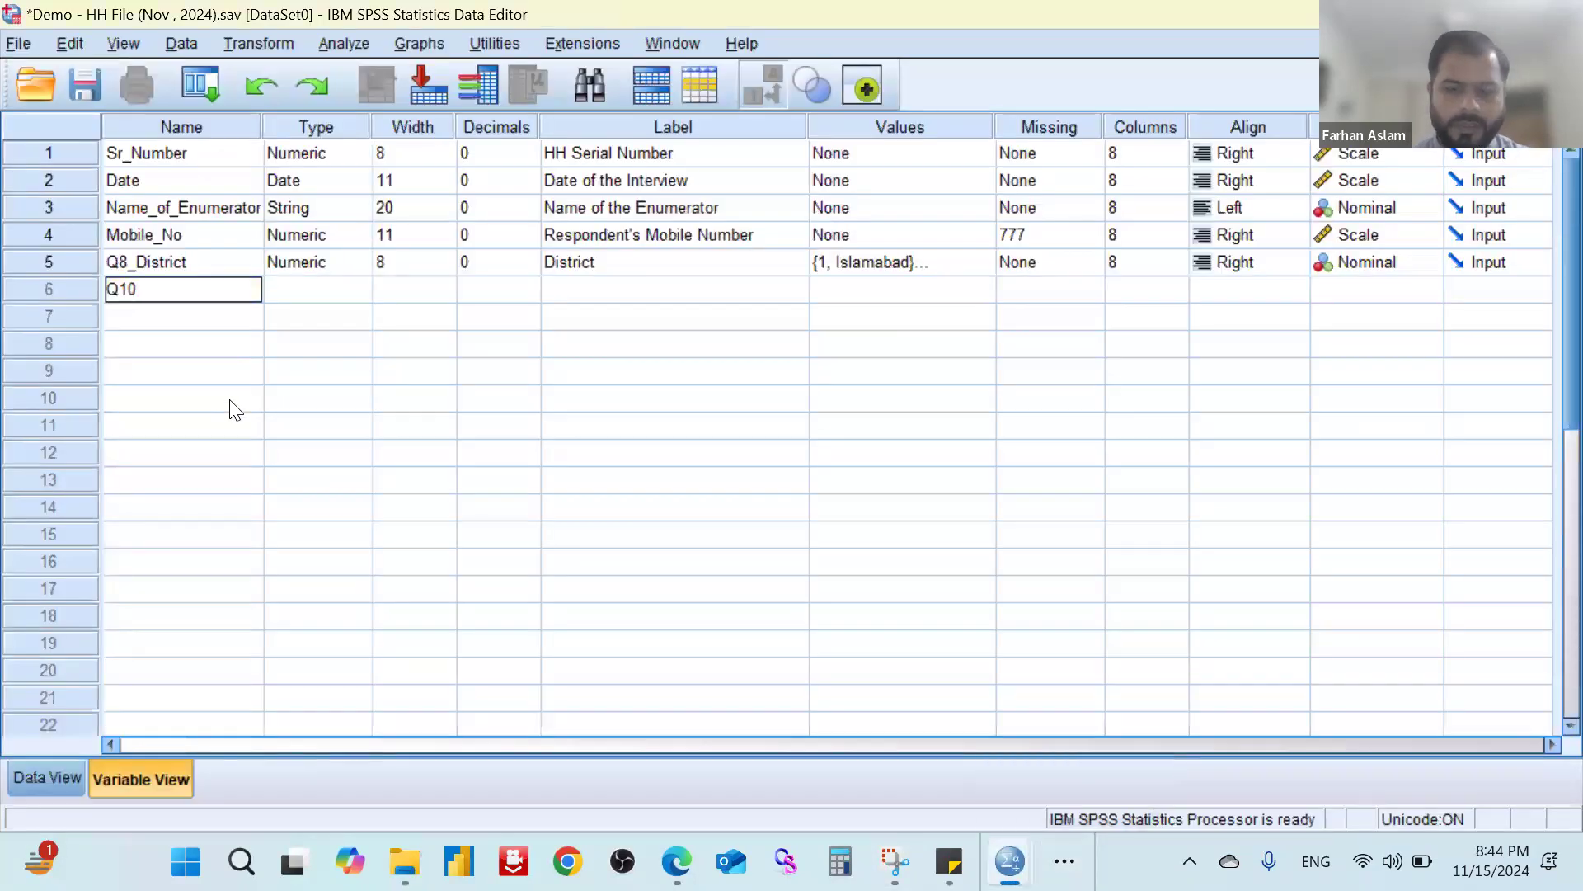
pyautogui.write('.')
pyautogui.press('Return')
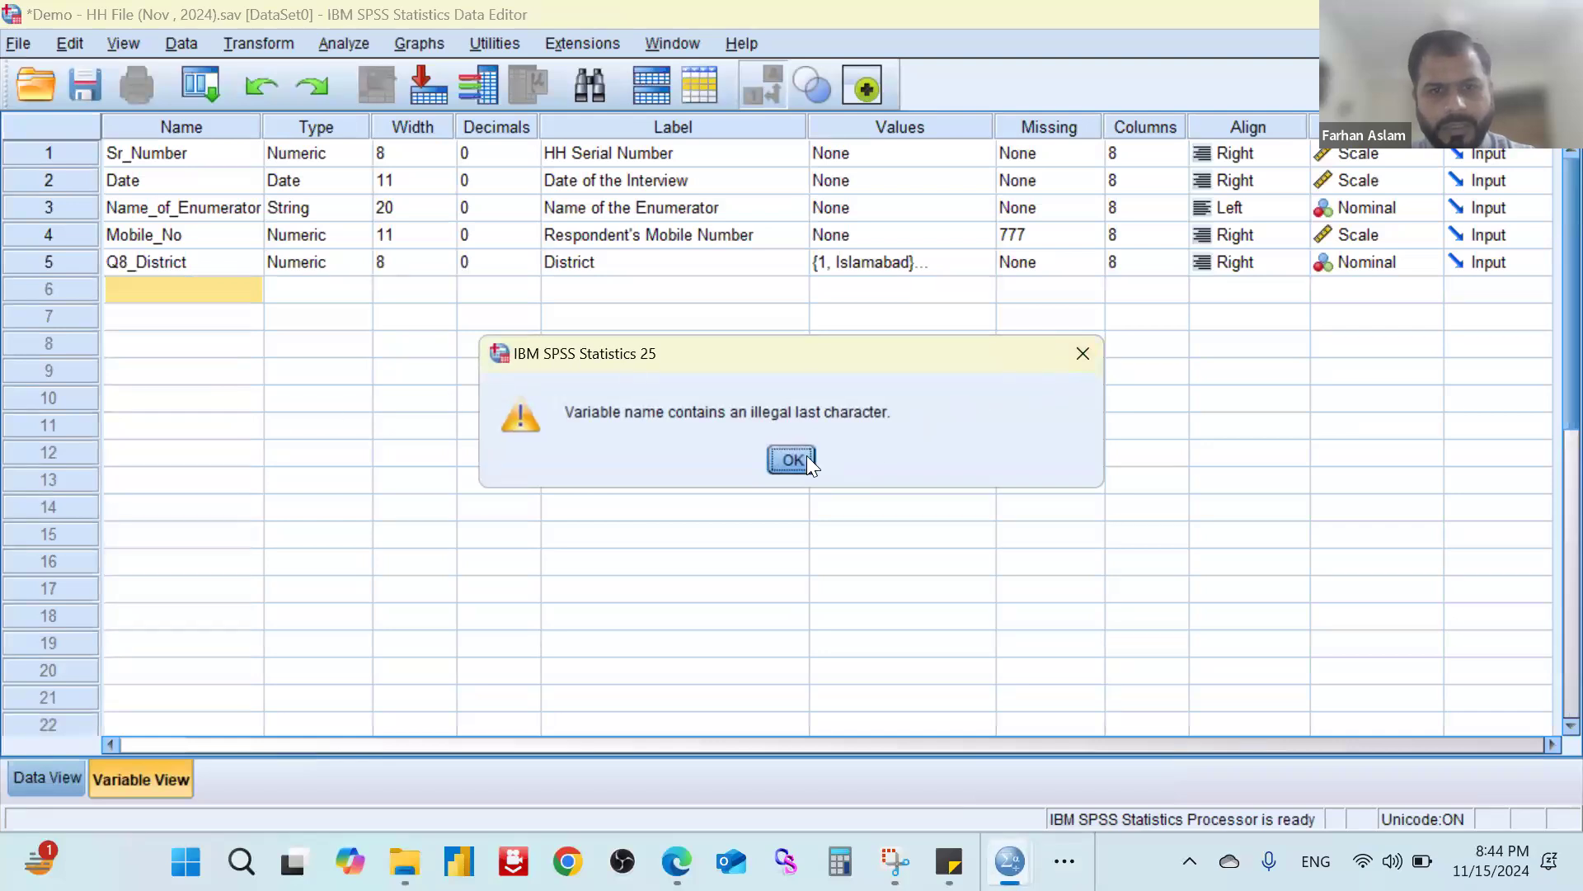
pyautogui.click(775, 446)
pyautogui.click(785, 431)
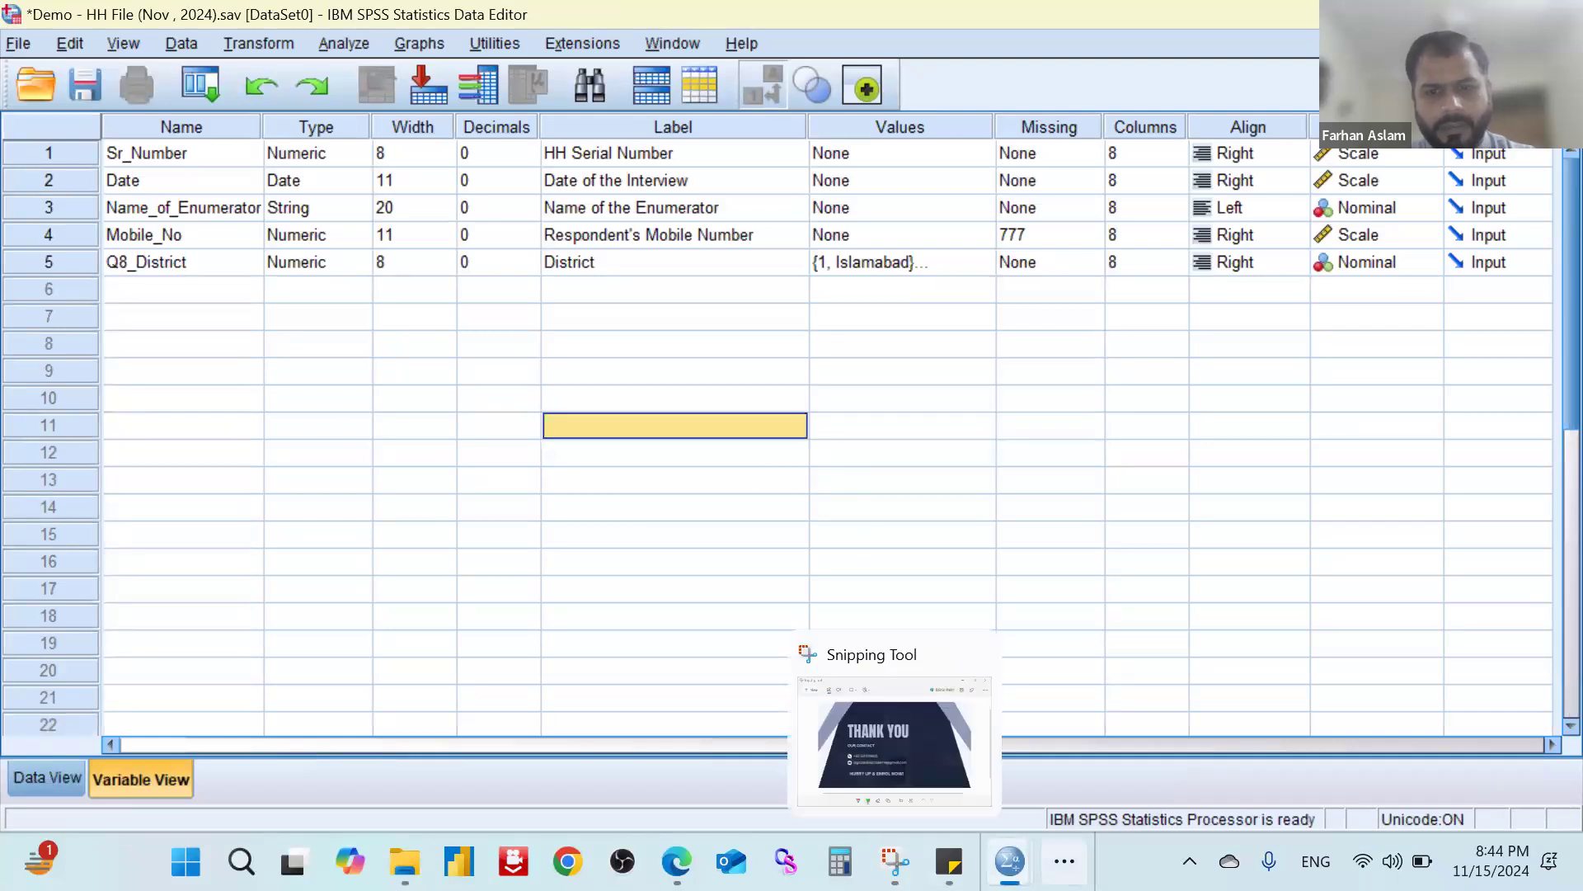
# Check Q10's Gender column in the Word questionnaire, return to SPSS and name the sixth variable Q10_C.
pyautogui.click(1064, 860)
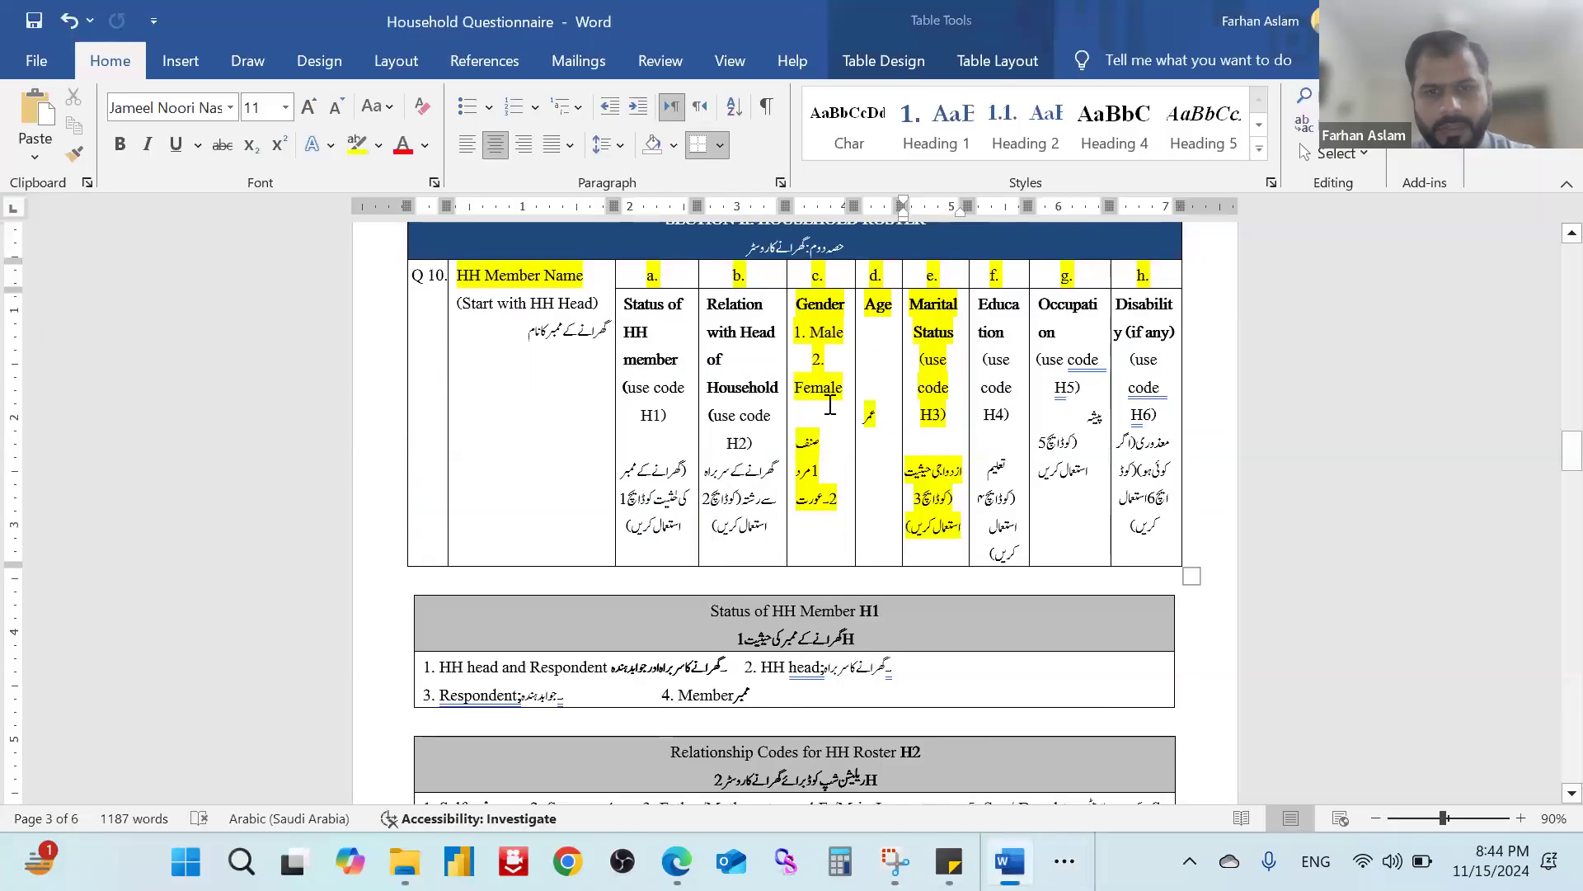
pyautogui.click(836, 283)
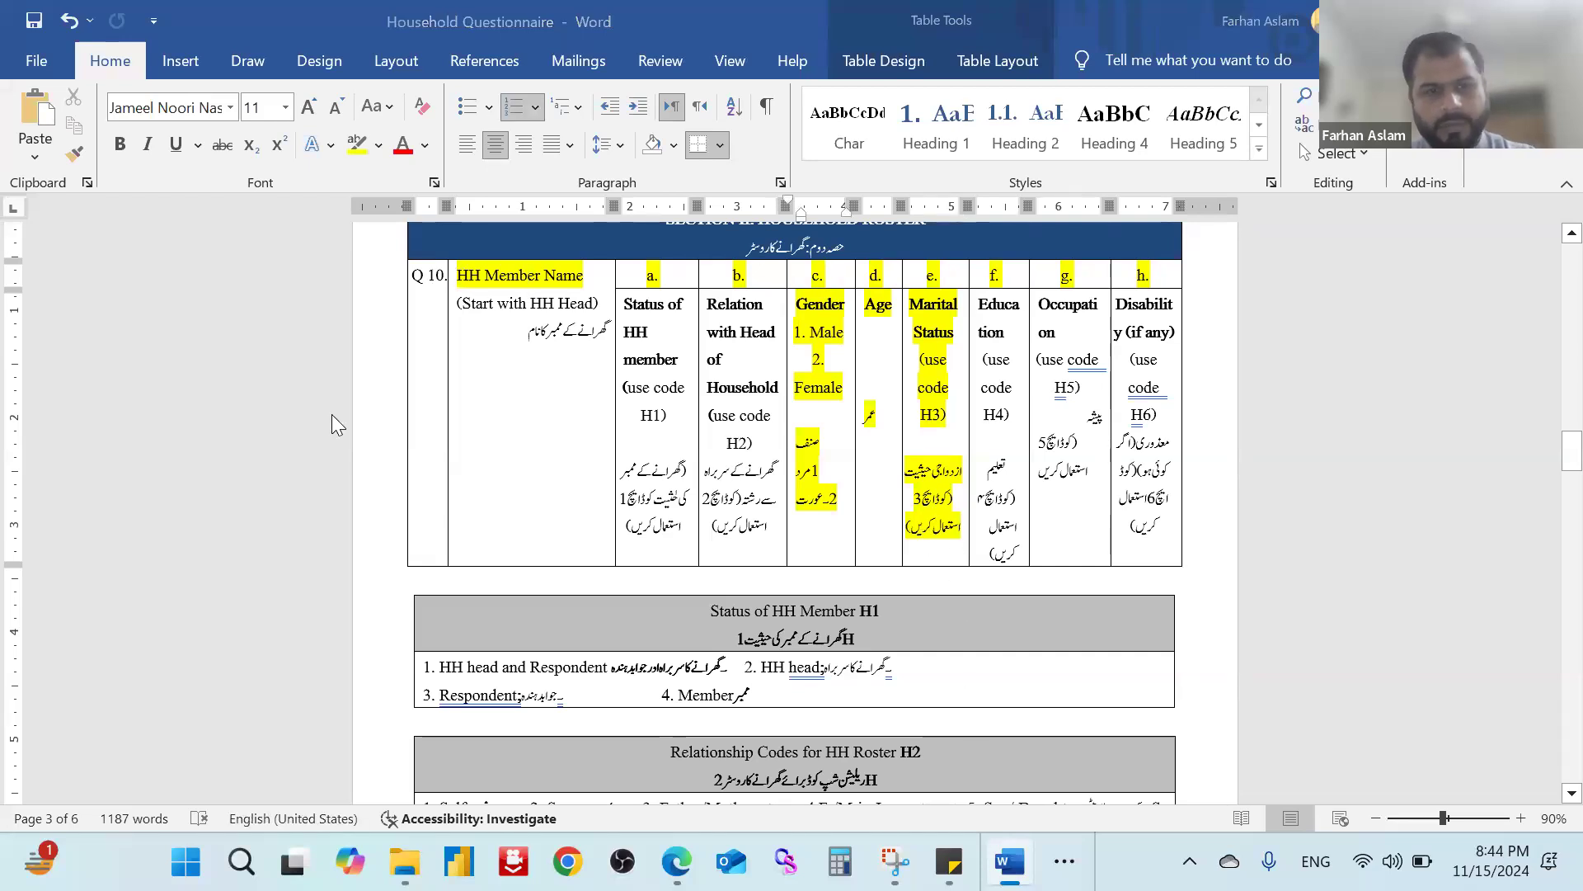
pyautogui.hotkey('alt', 'Tab')
pyautogui.click(237, 289)
pyautogui.write('Q1')
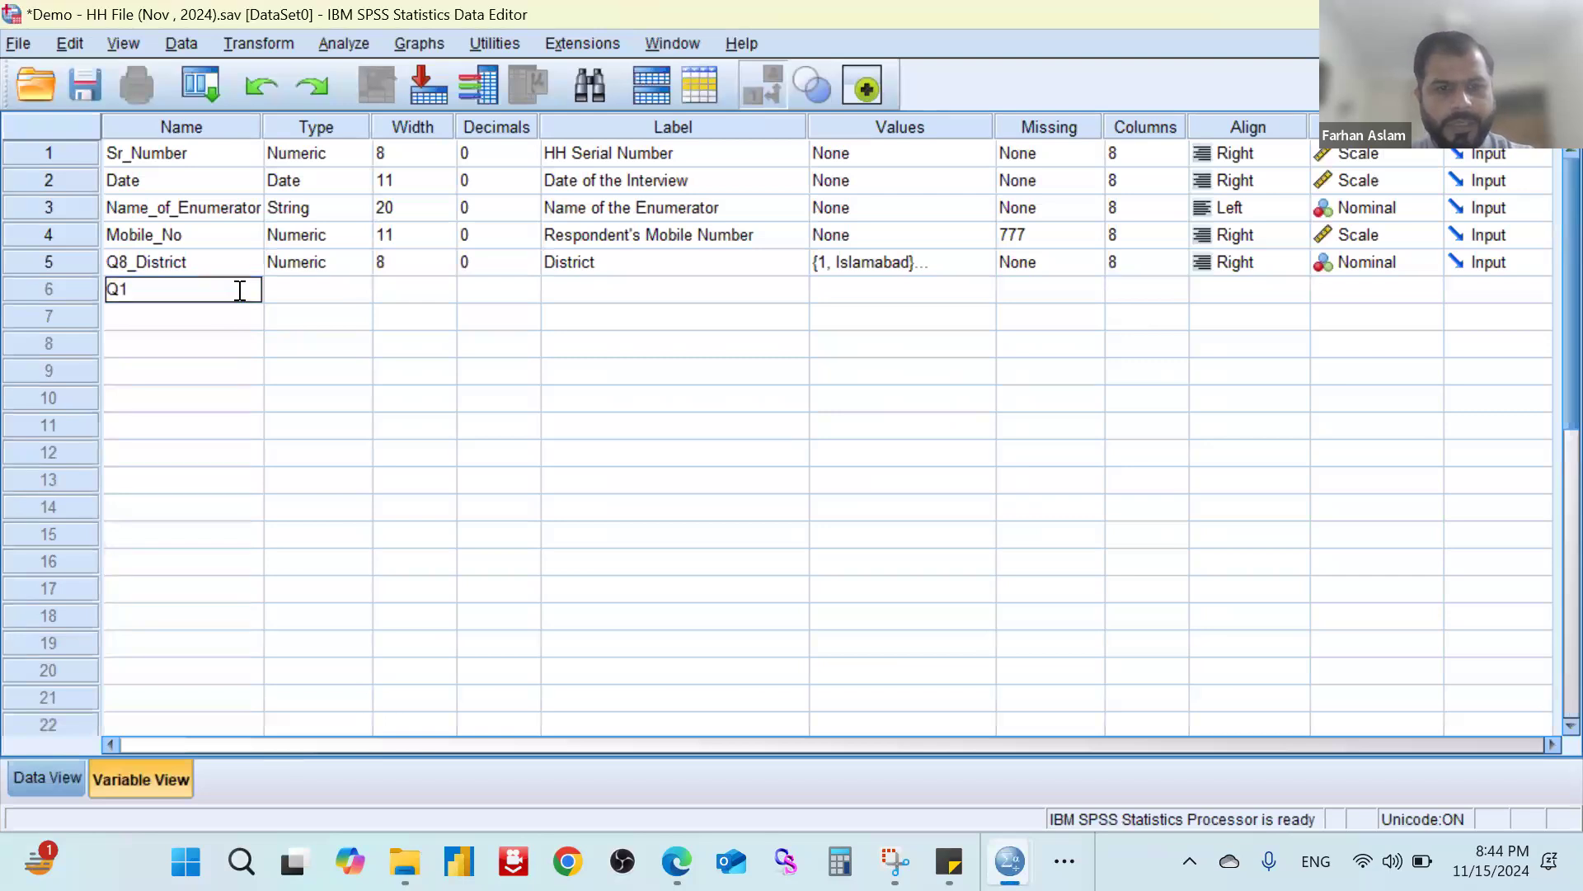
pyautogui.write('0_C')
pyautogui.press('Tab')
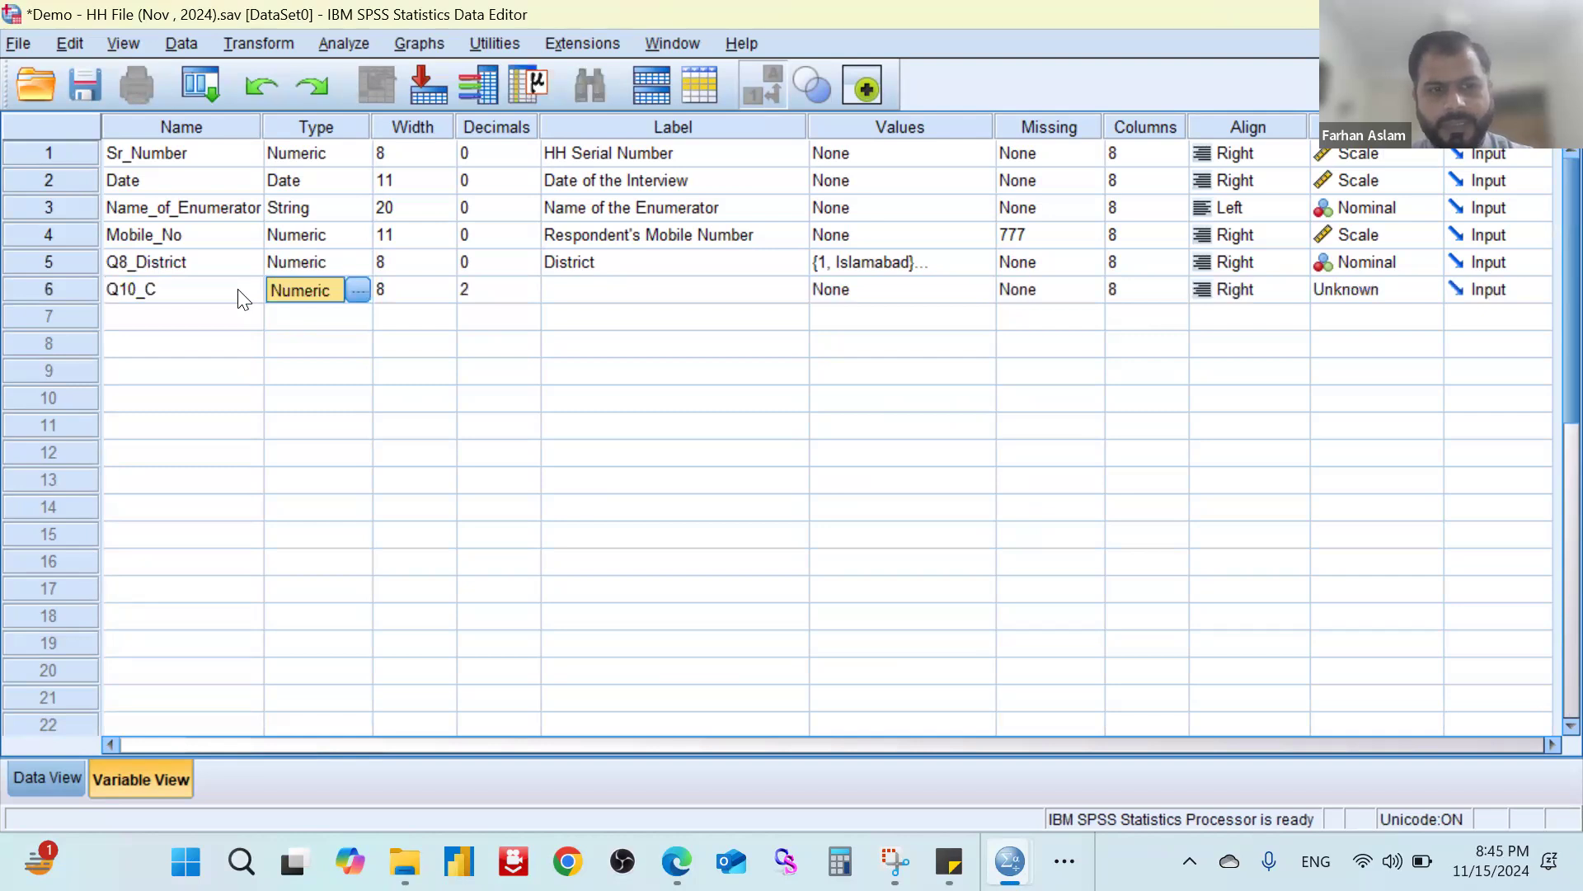
# Set Q10_C's decimals to 0 and its label to "Q10.c. Gender".
pyautogui.press('Tab')
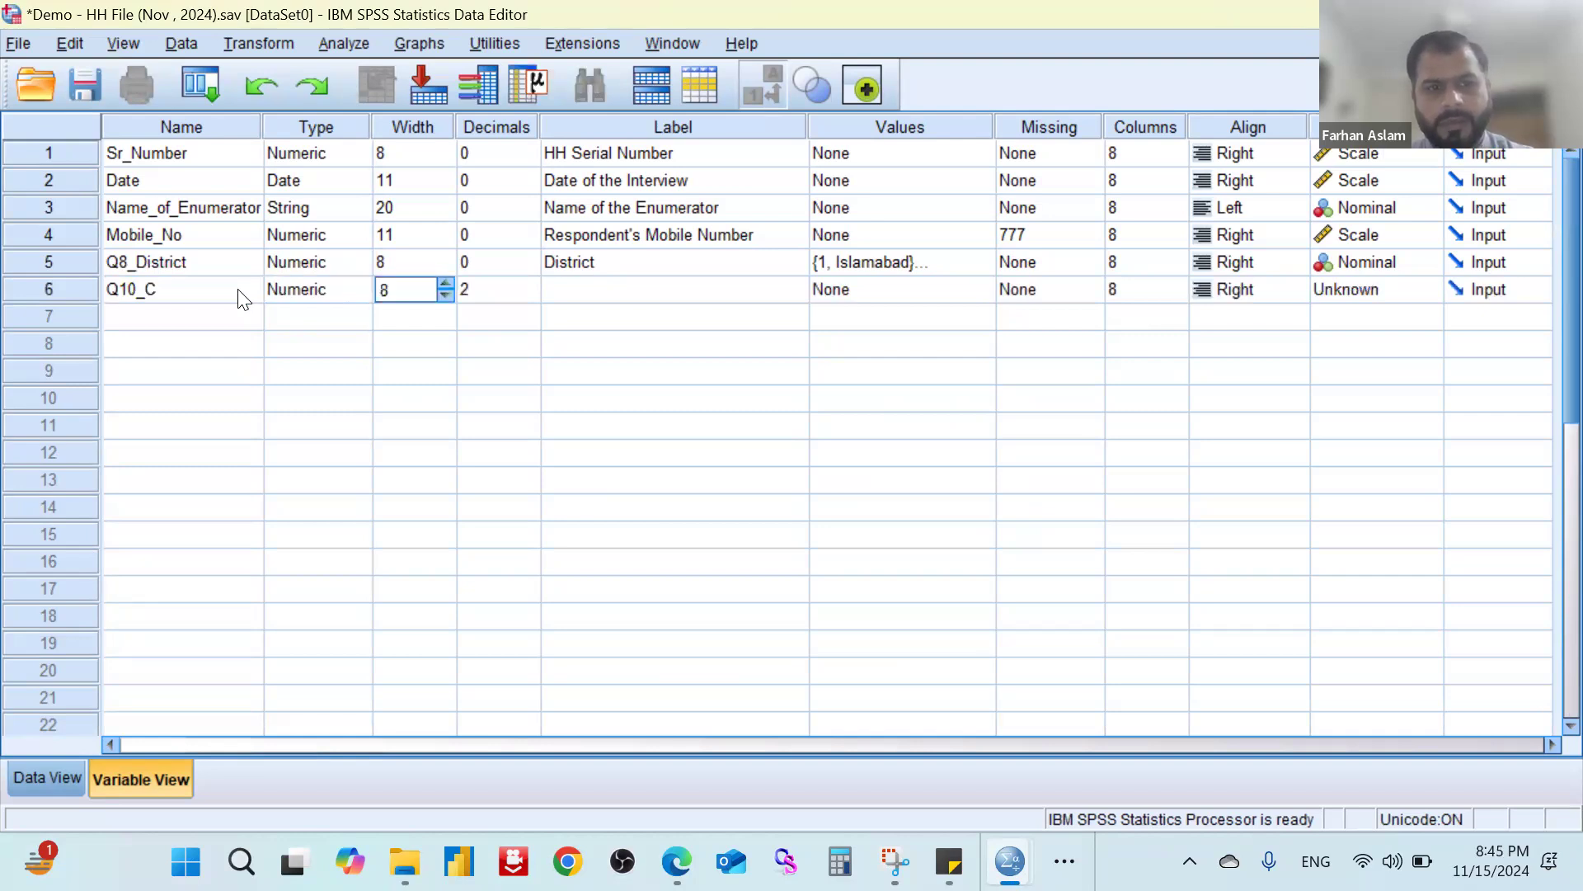
pyautogui.press('Tab')
pyautogui.doubleClick(527, 295)
pyautogui.click(591, 298)
pyautogui.click(593, 297)
pyautogui.write('Q10')
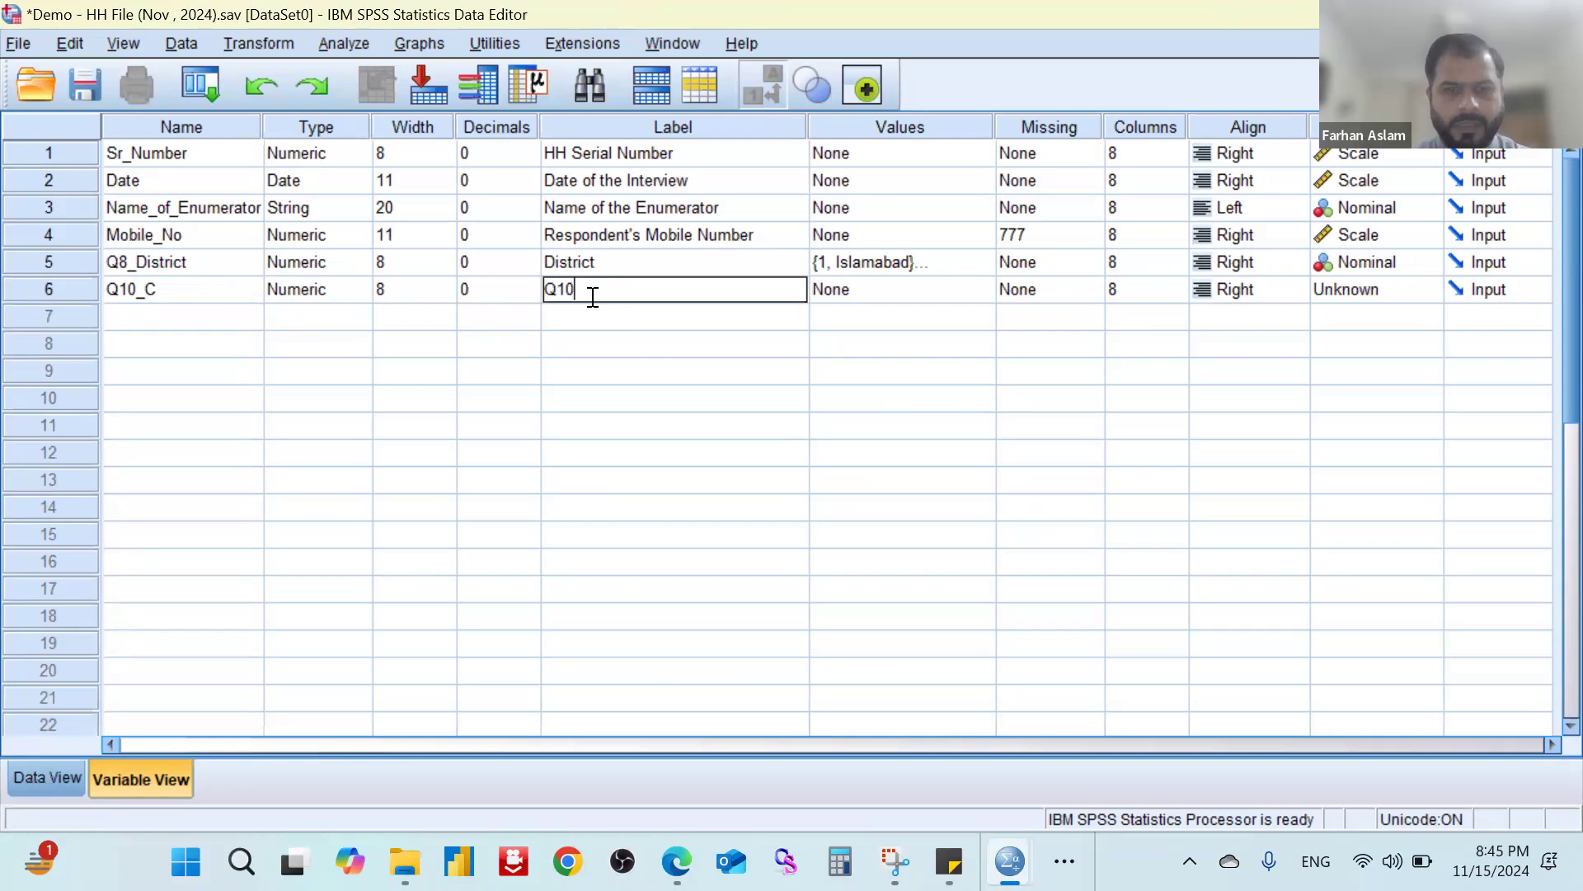
pyautogui.write('.')
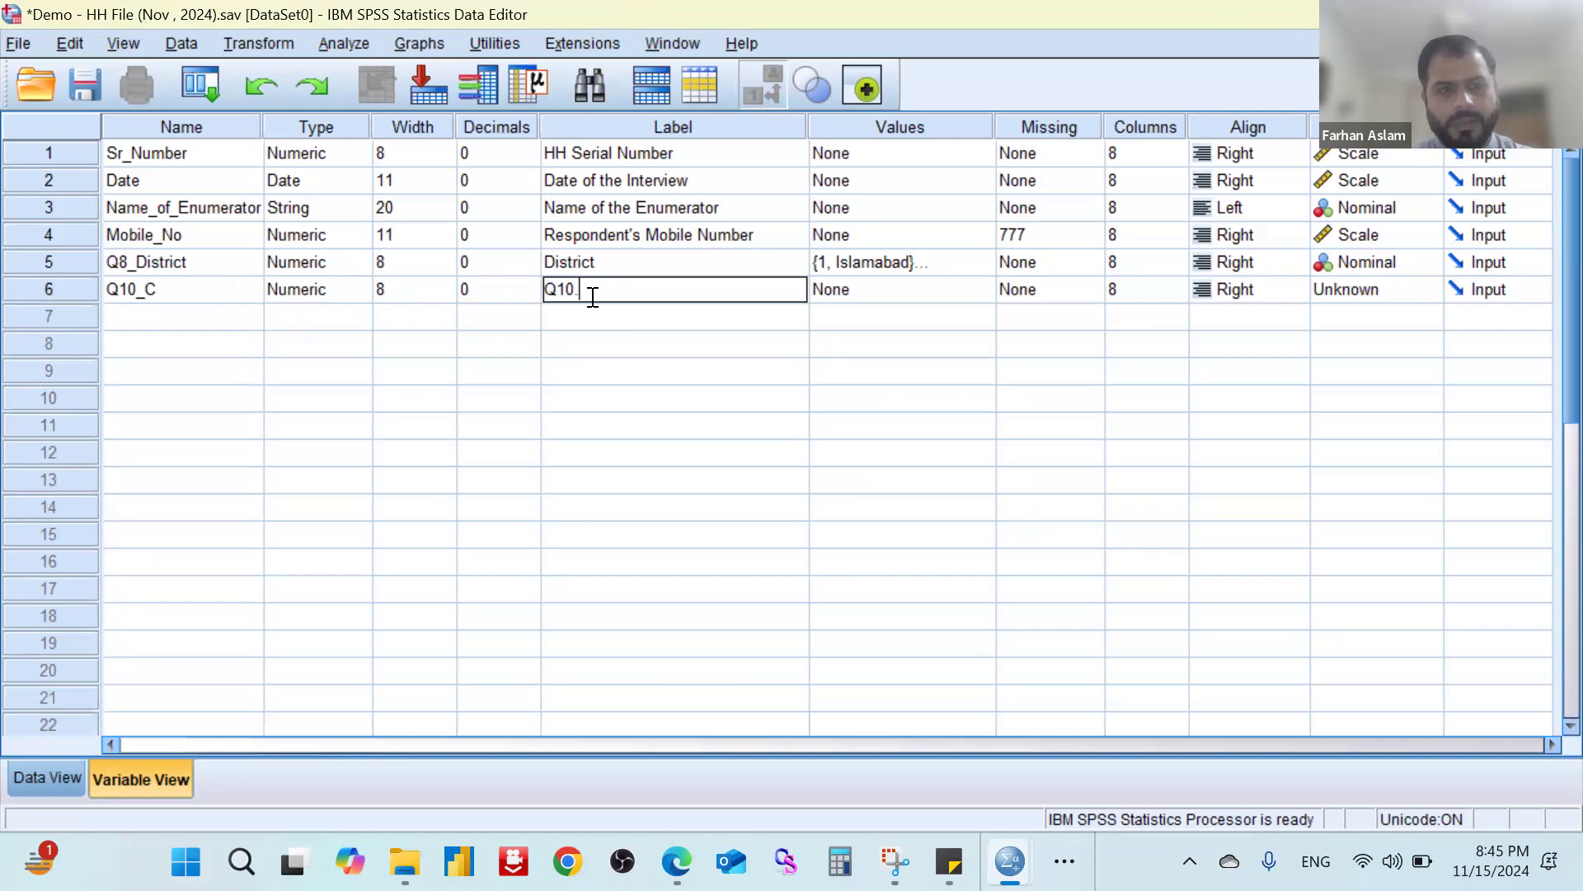
pyautogui.write('c')
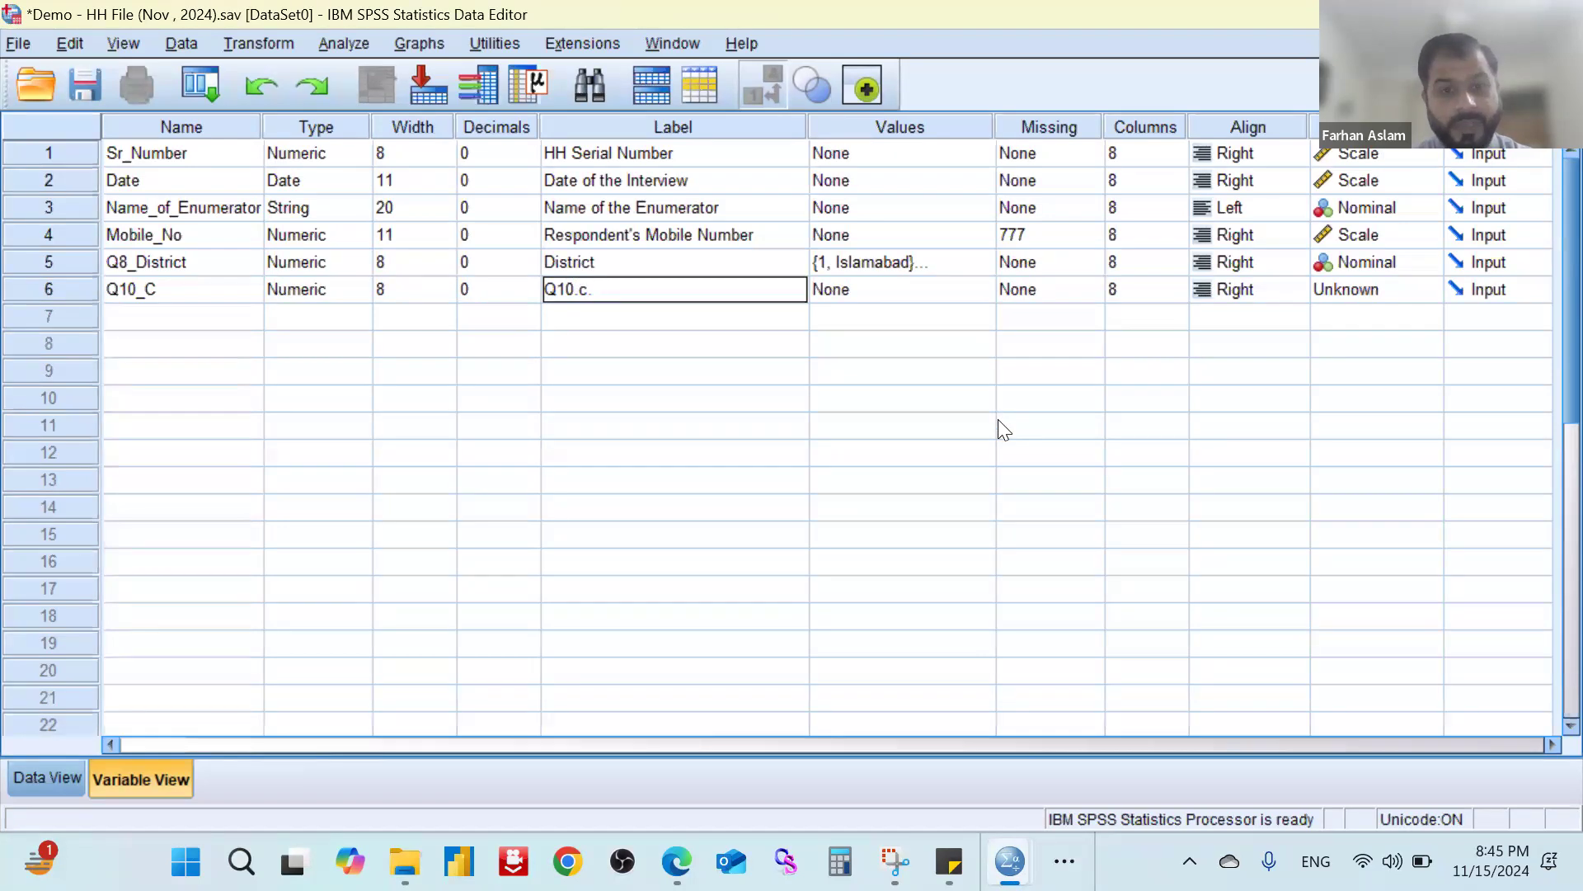
pyautogui.write('.')
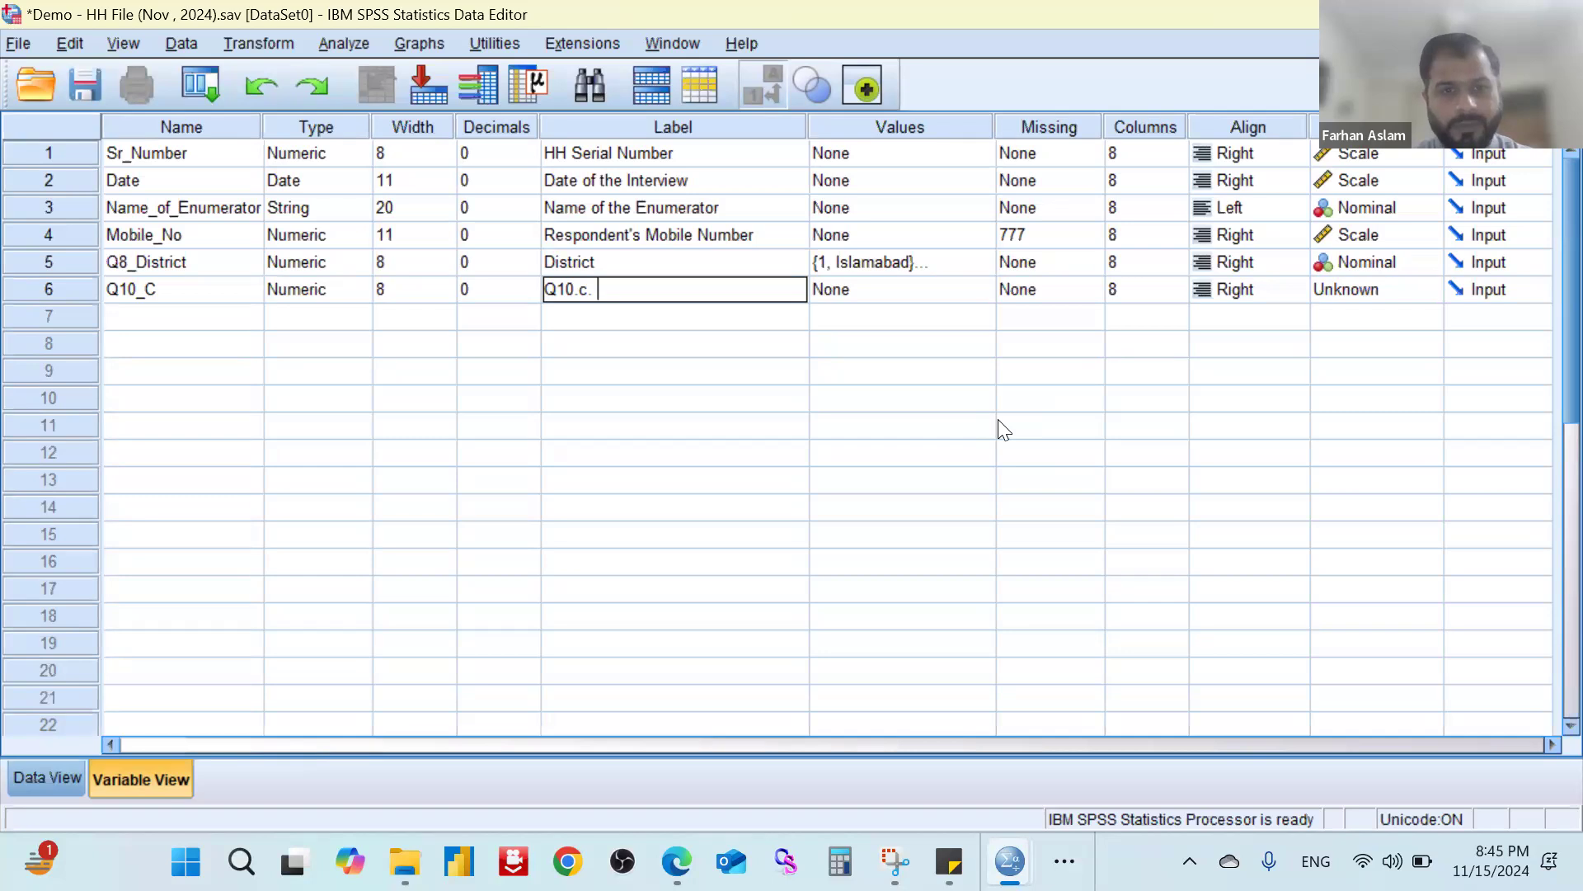
pyautogui.write(' Gender')
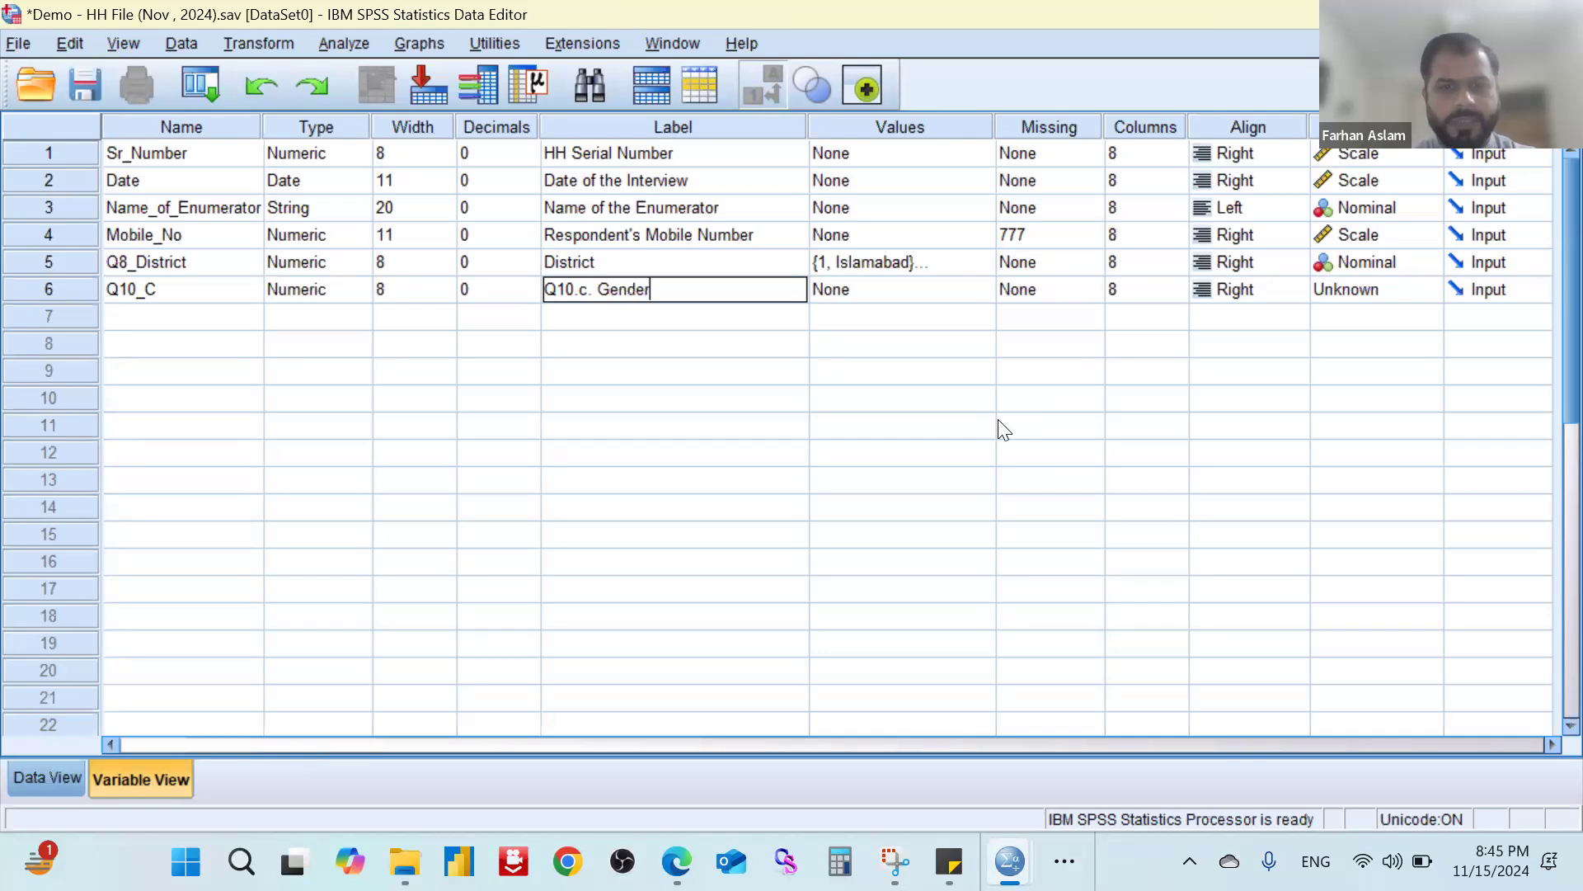
pyautogui.press('Tab')
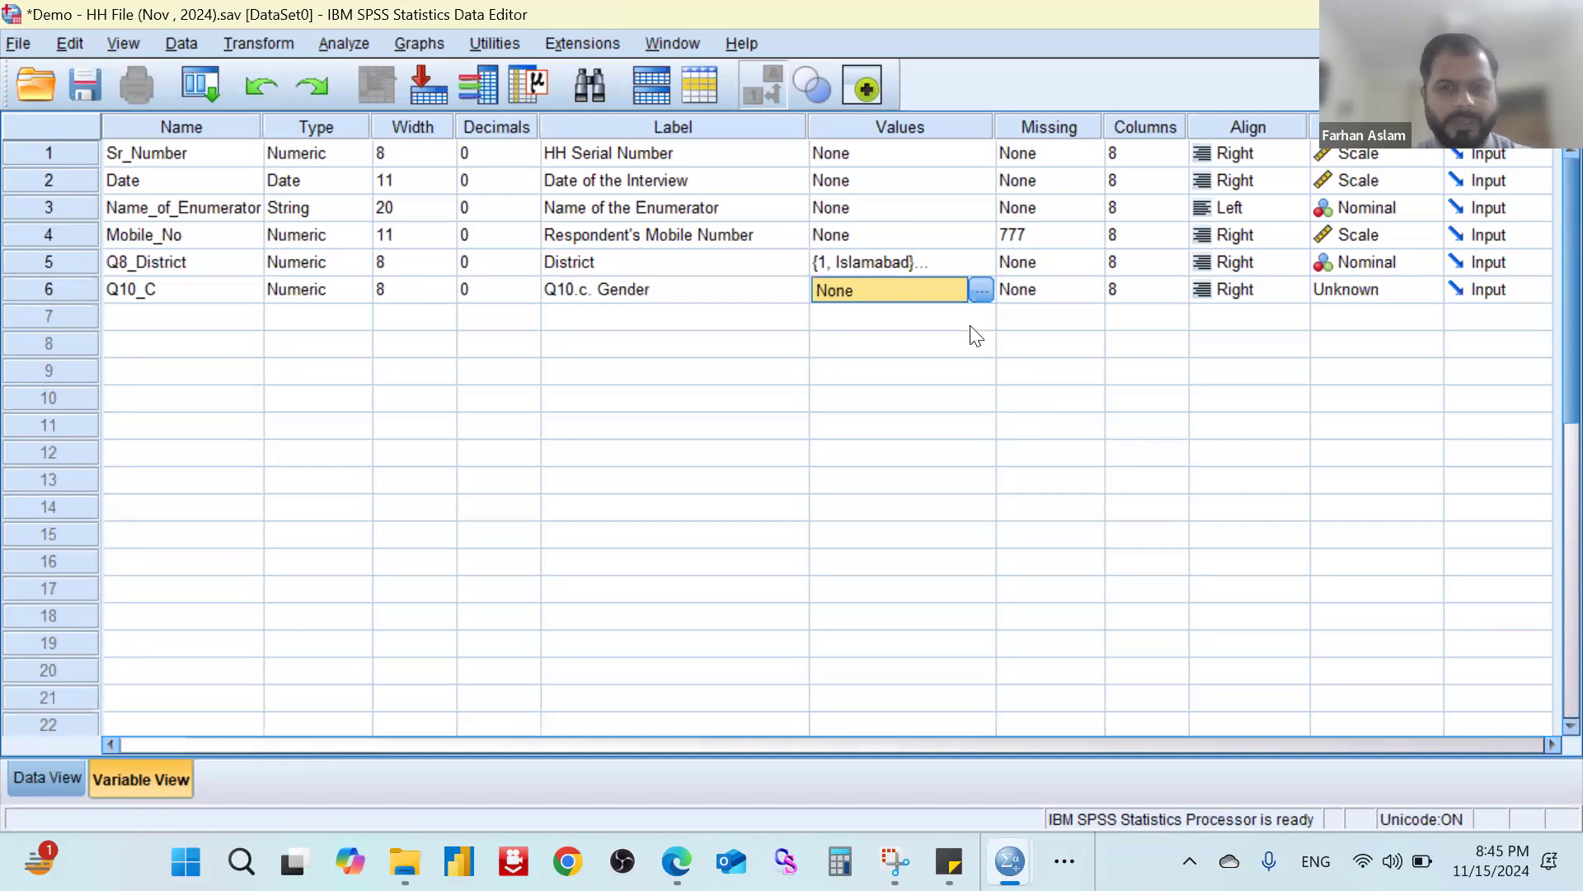
# Define Q10_C's value labels as 1 = Male and 2 = Female.
pyautogui.click(984, 292)
pyautogui.write('1')
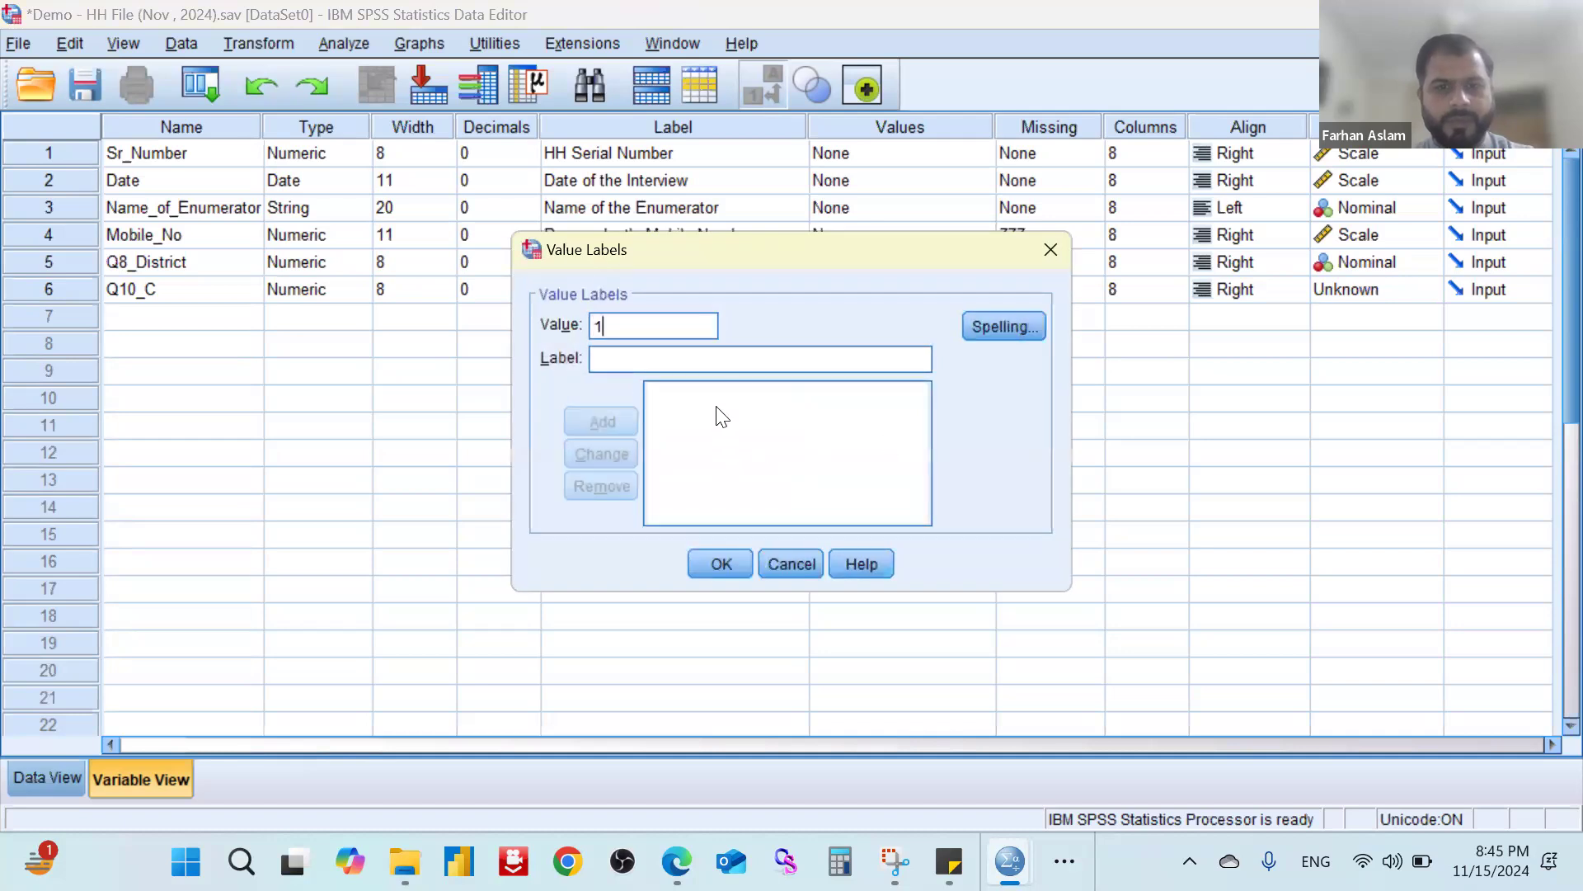
pyautogui.click(748, 361)
pyautogui.write('Ma')
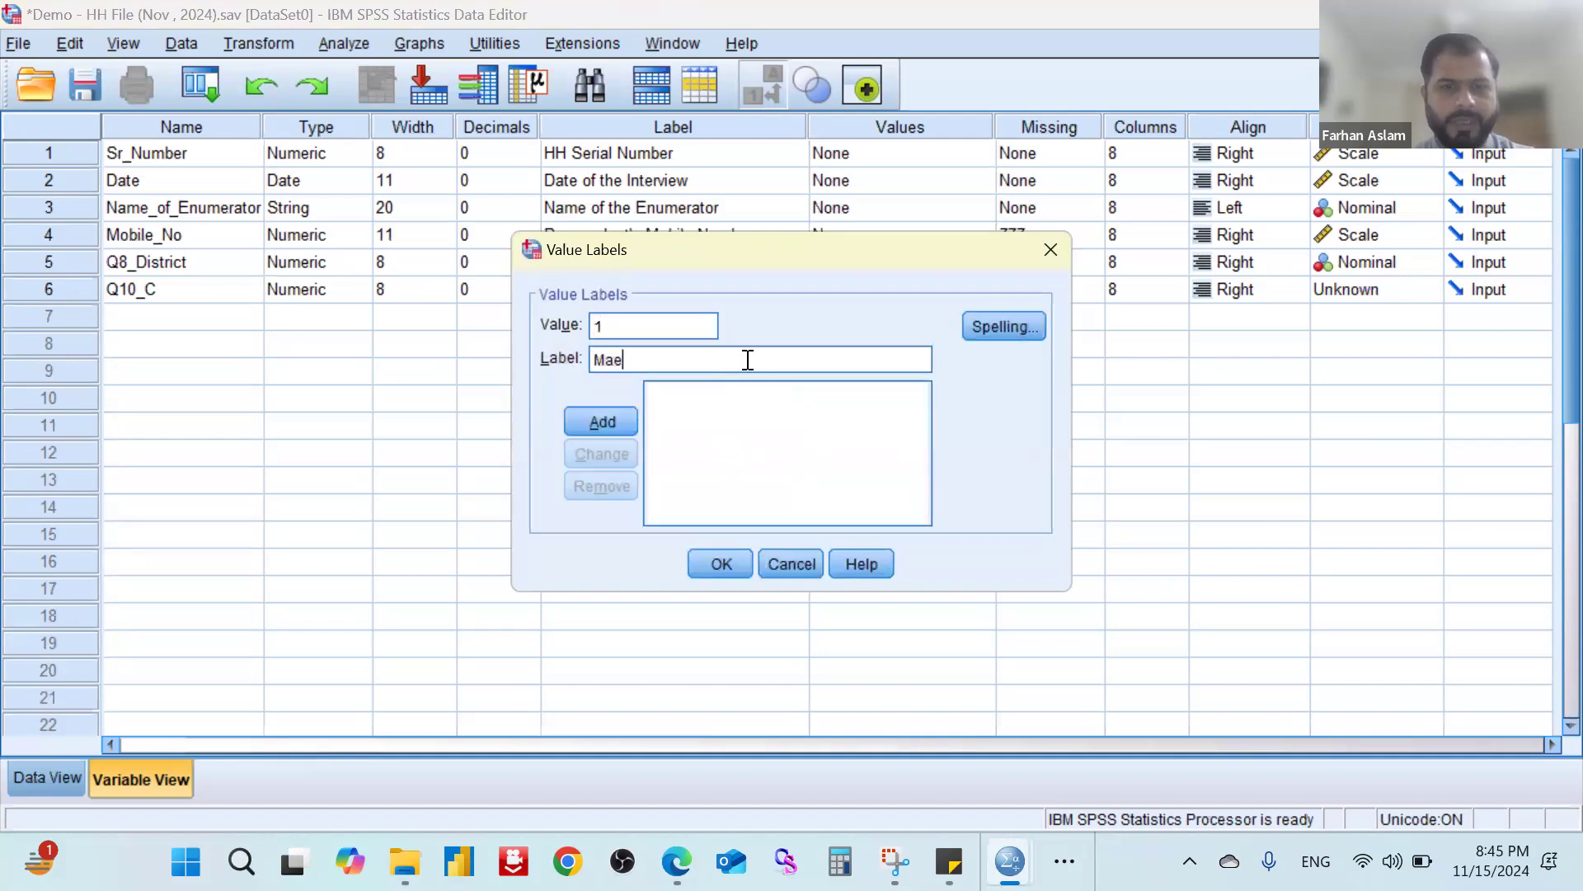
pyautogui.write('le')
pyautogui.press('Tab')
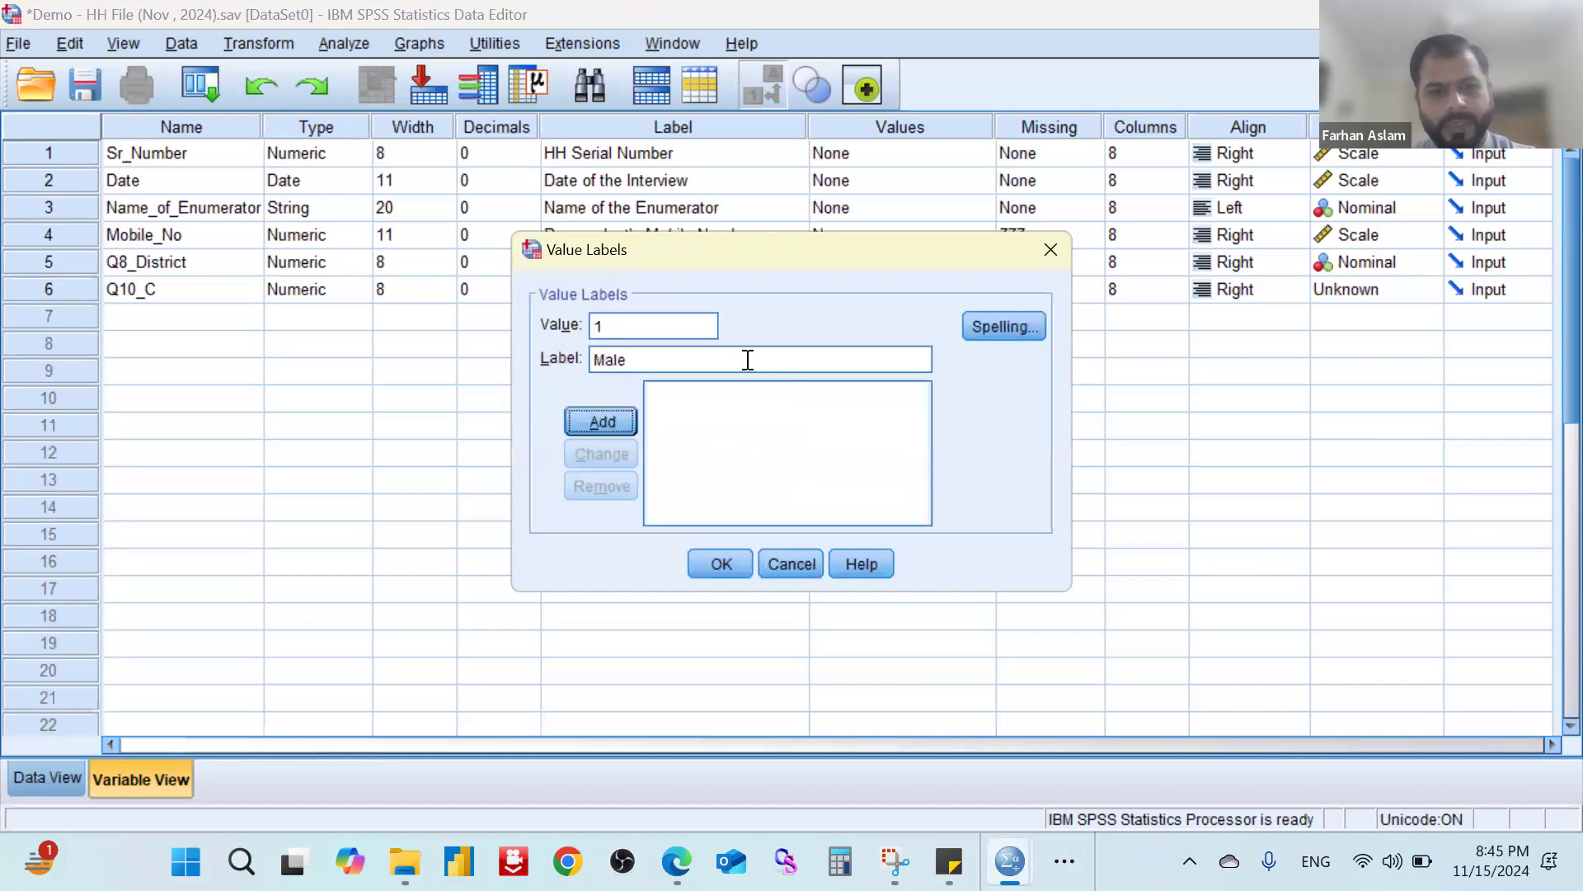
pyautogui.click(608, 423)
pyautogui.write('2')
pyautogui.click(676, 356)
pyautogui.write('Female')
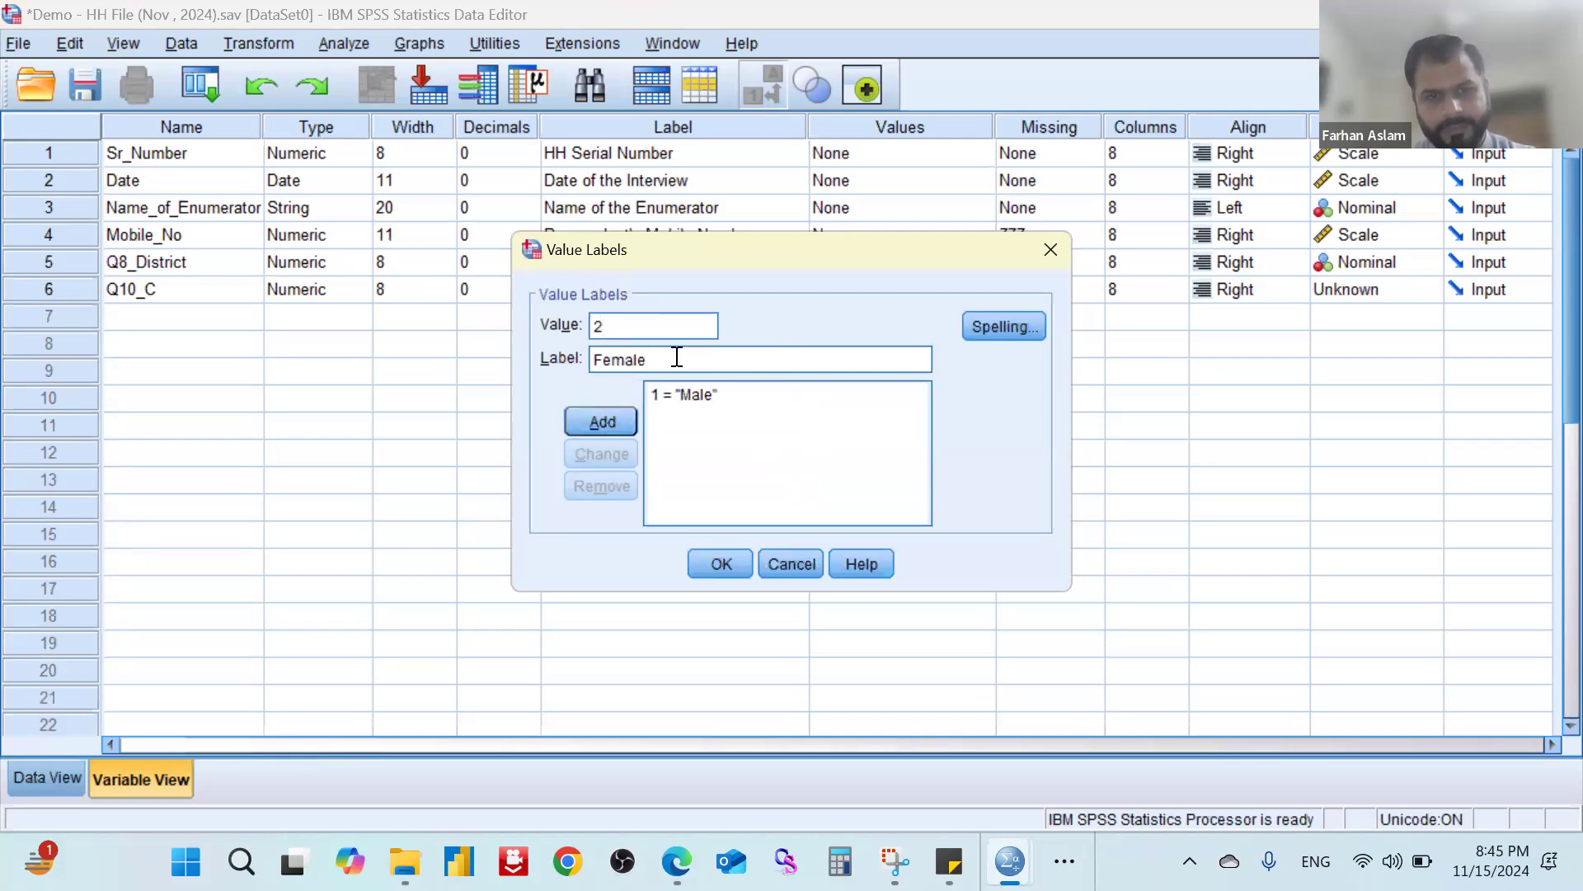
pyautogui.press('Tab')
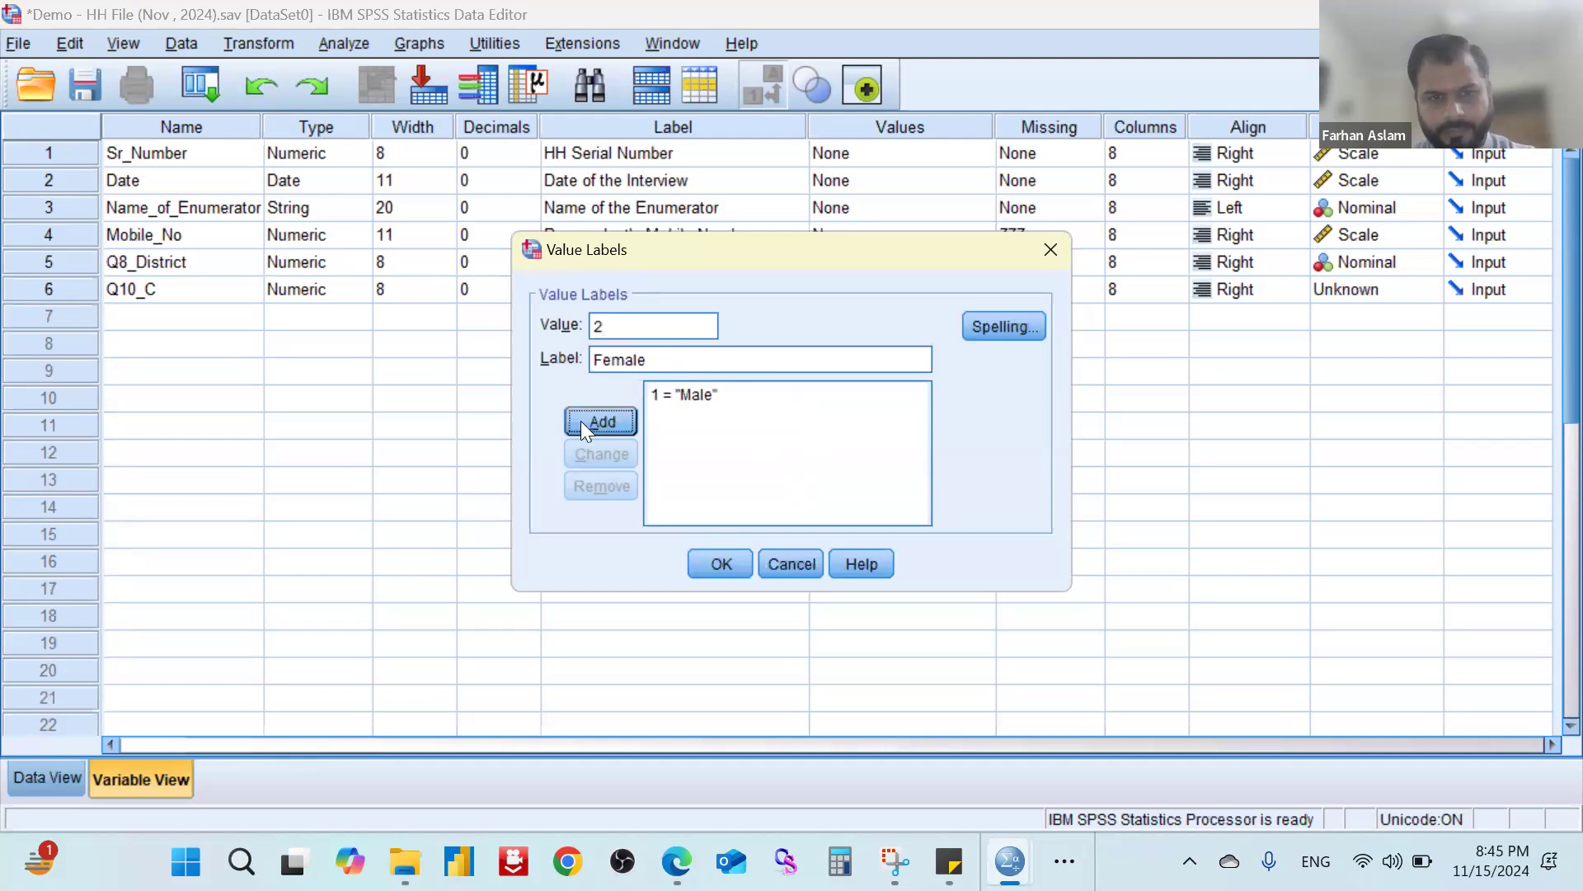
pyautogui.press('Return')
pyautogui.click(722, 563)
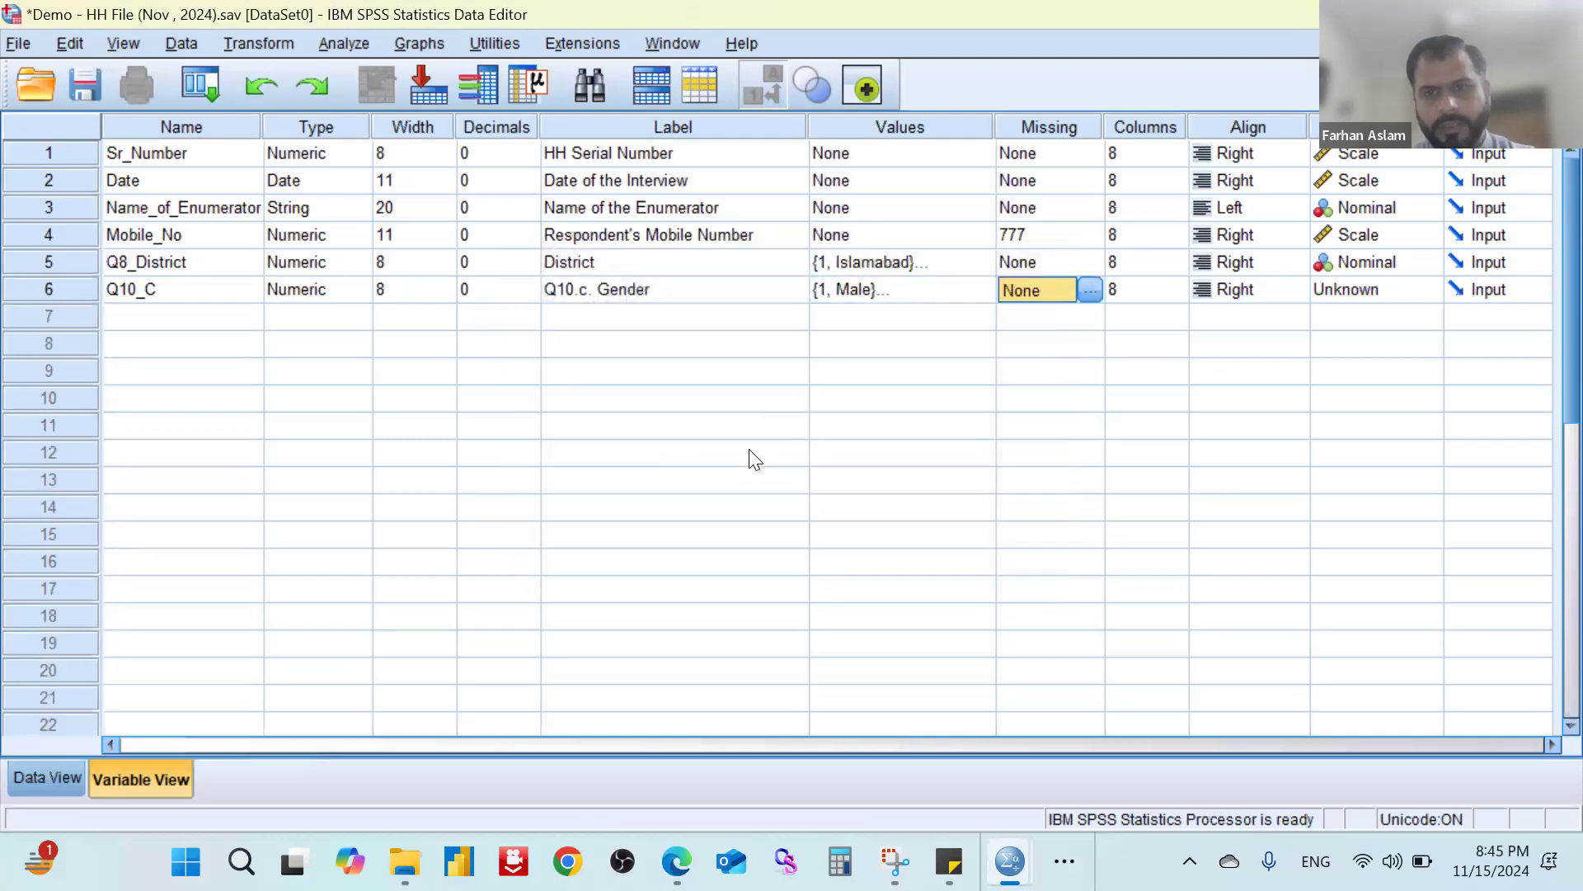
# Set Q10_C's measurement level to Nominal and move to the Name cell of the empty seventh variable row.
pyautogui.press('Tab')
pyautogui.press('Tab')
pyautogui.press('Tab')
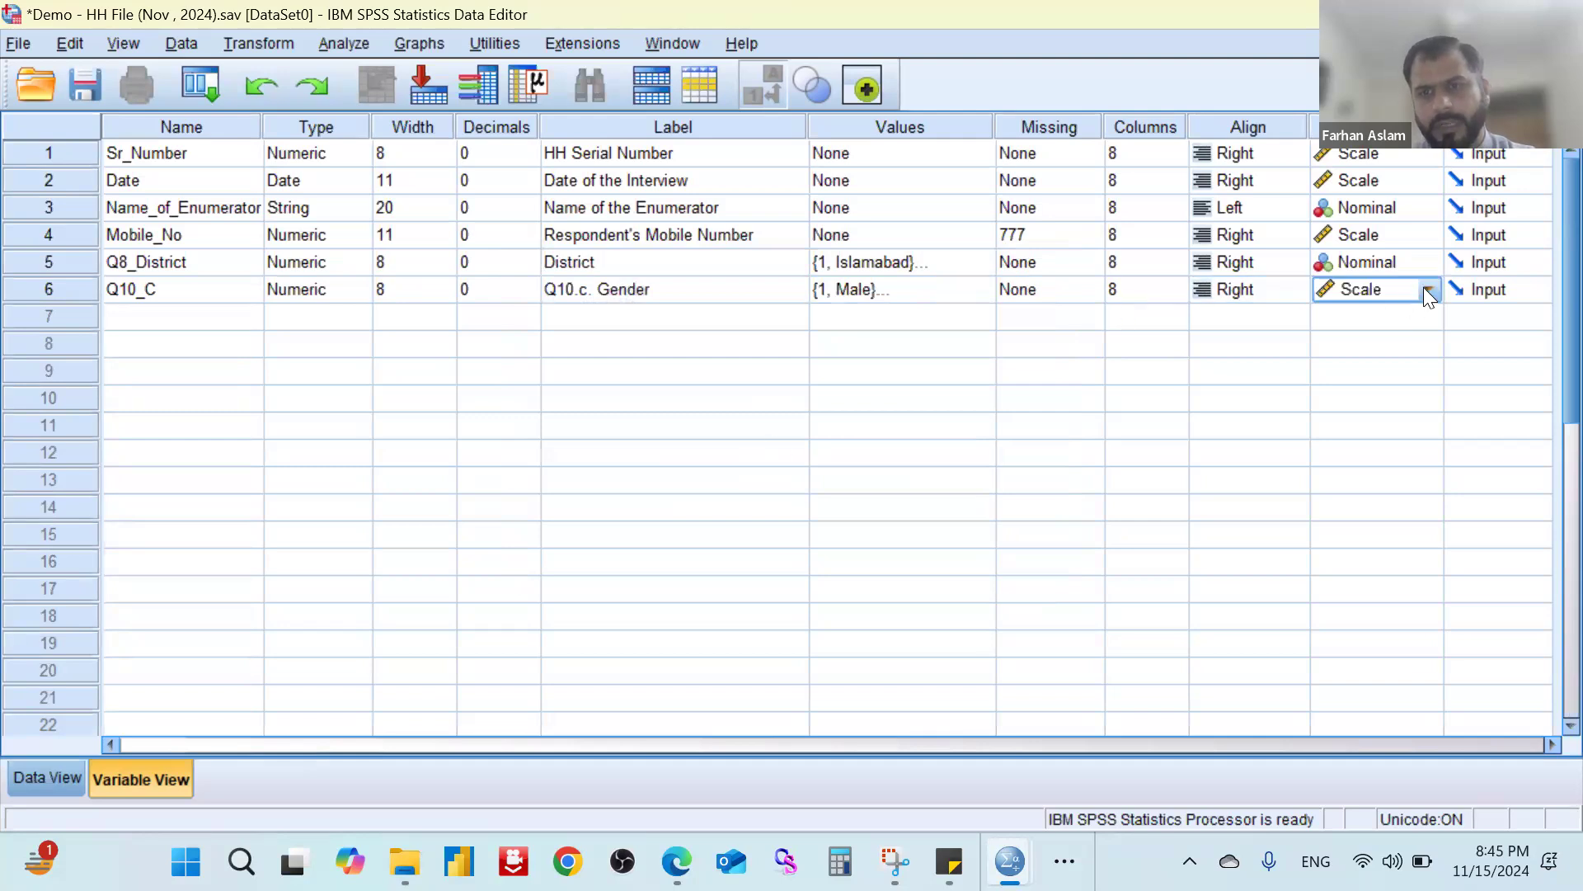
pyautogui.click(1426, 289)
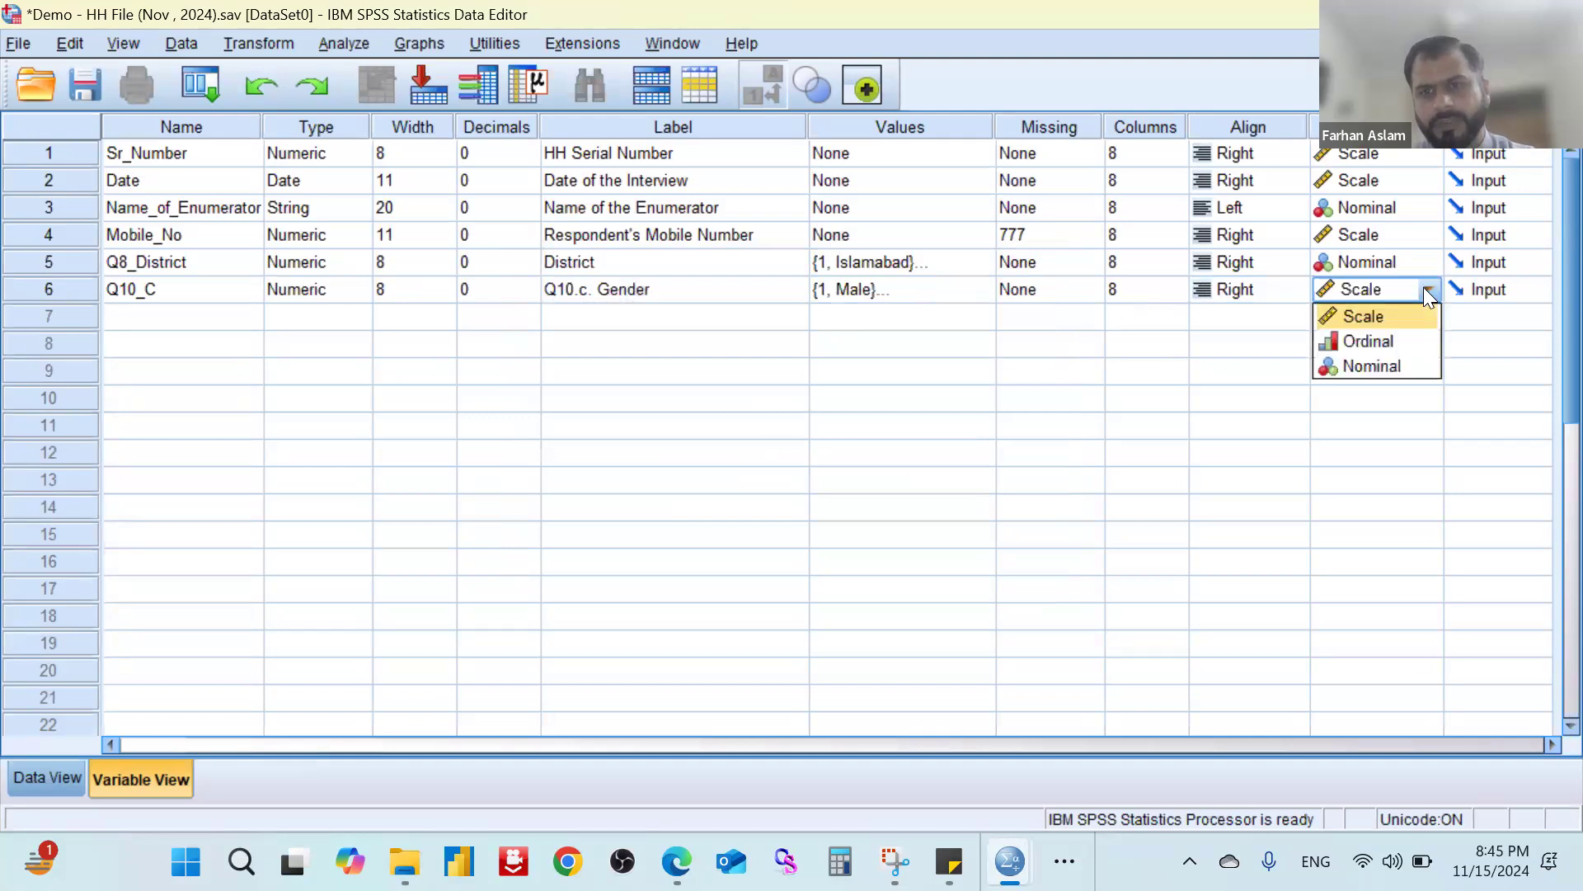
pyautogui.click(1388, 366)
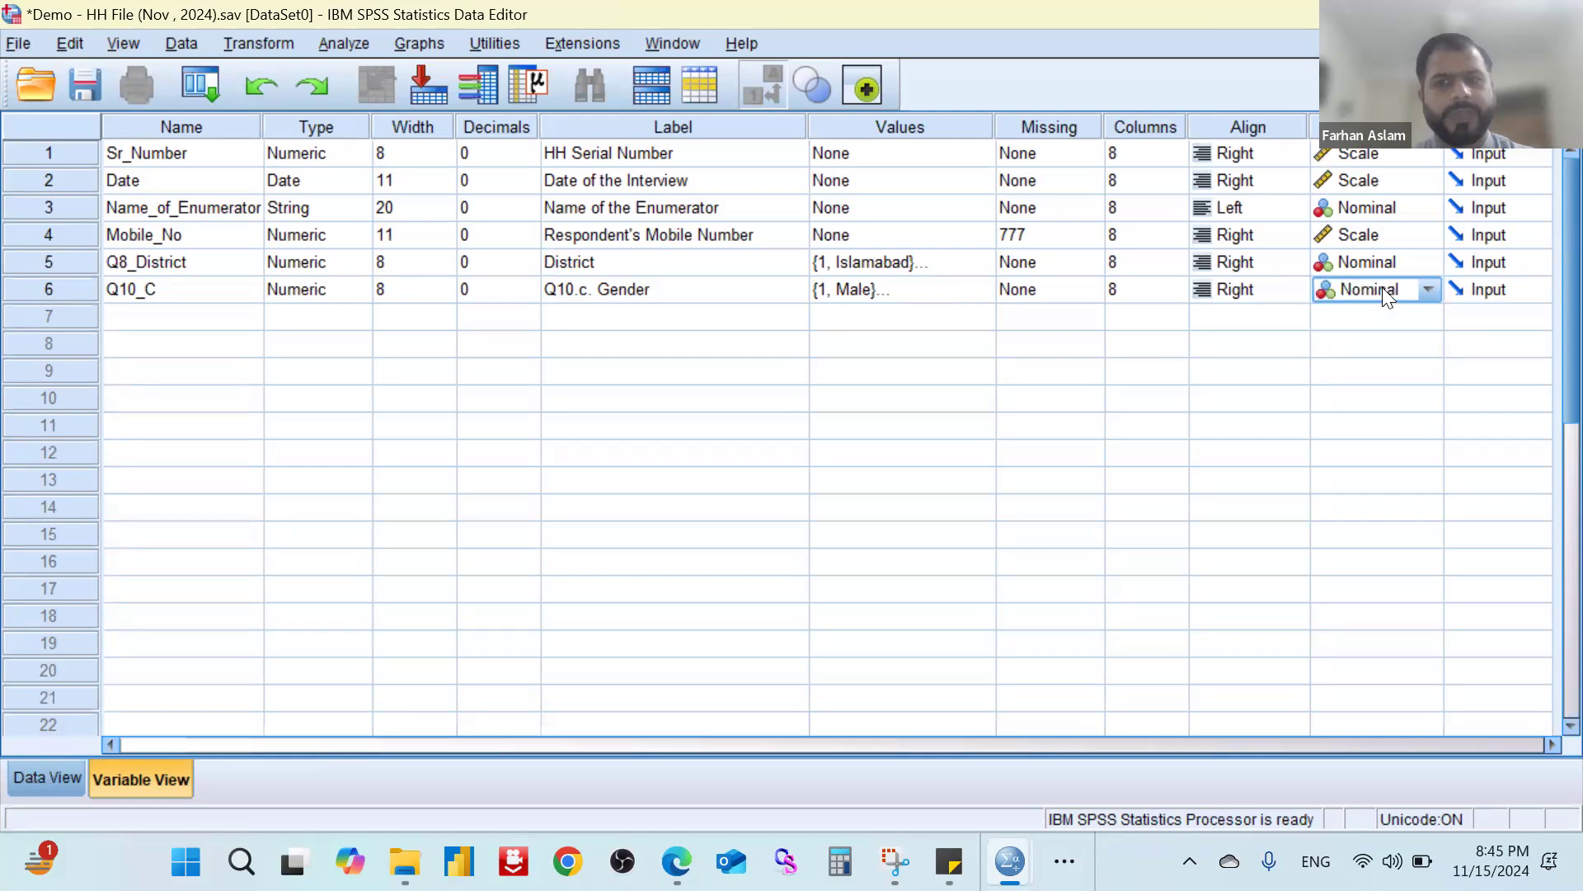
pyautogui.press('Tab')
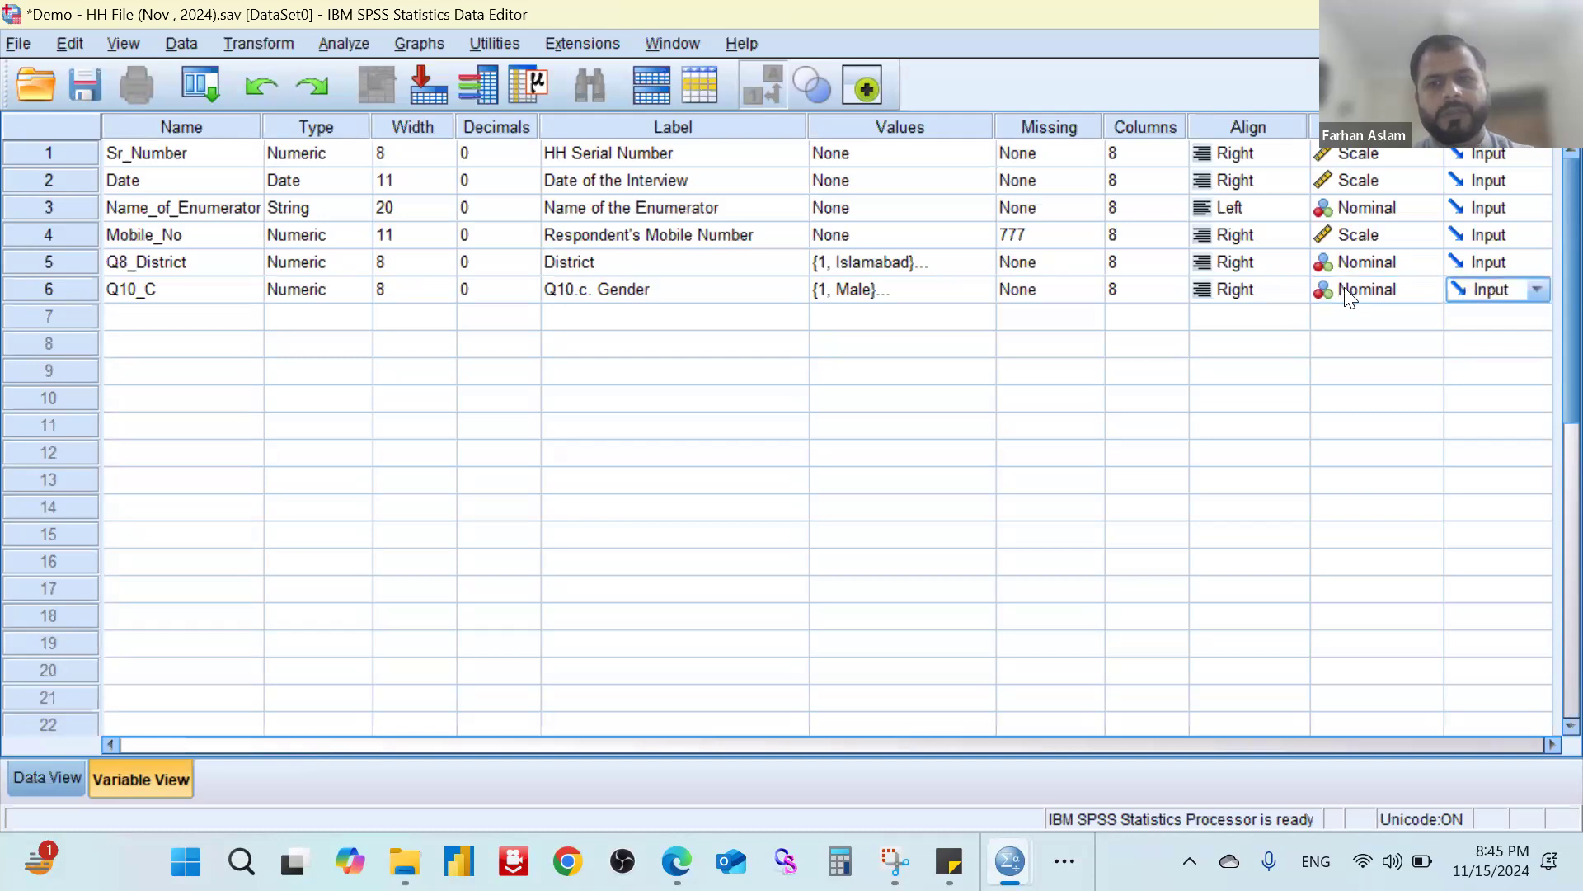
pyautogui.press('Tab')
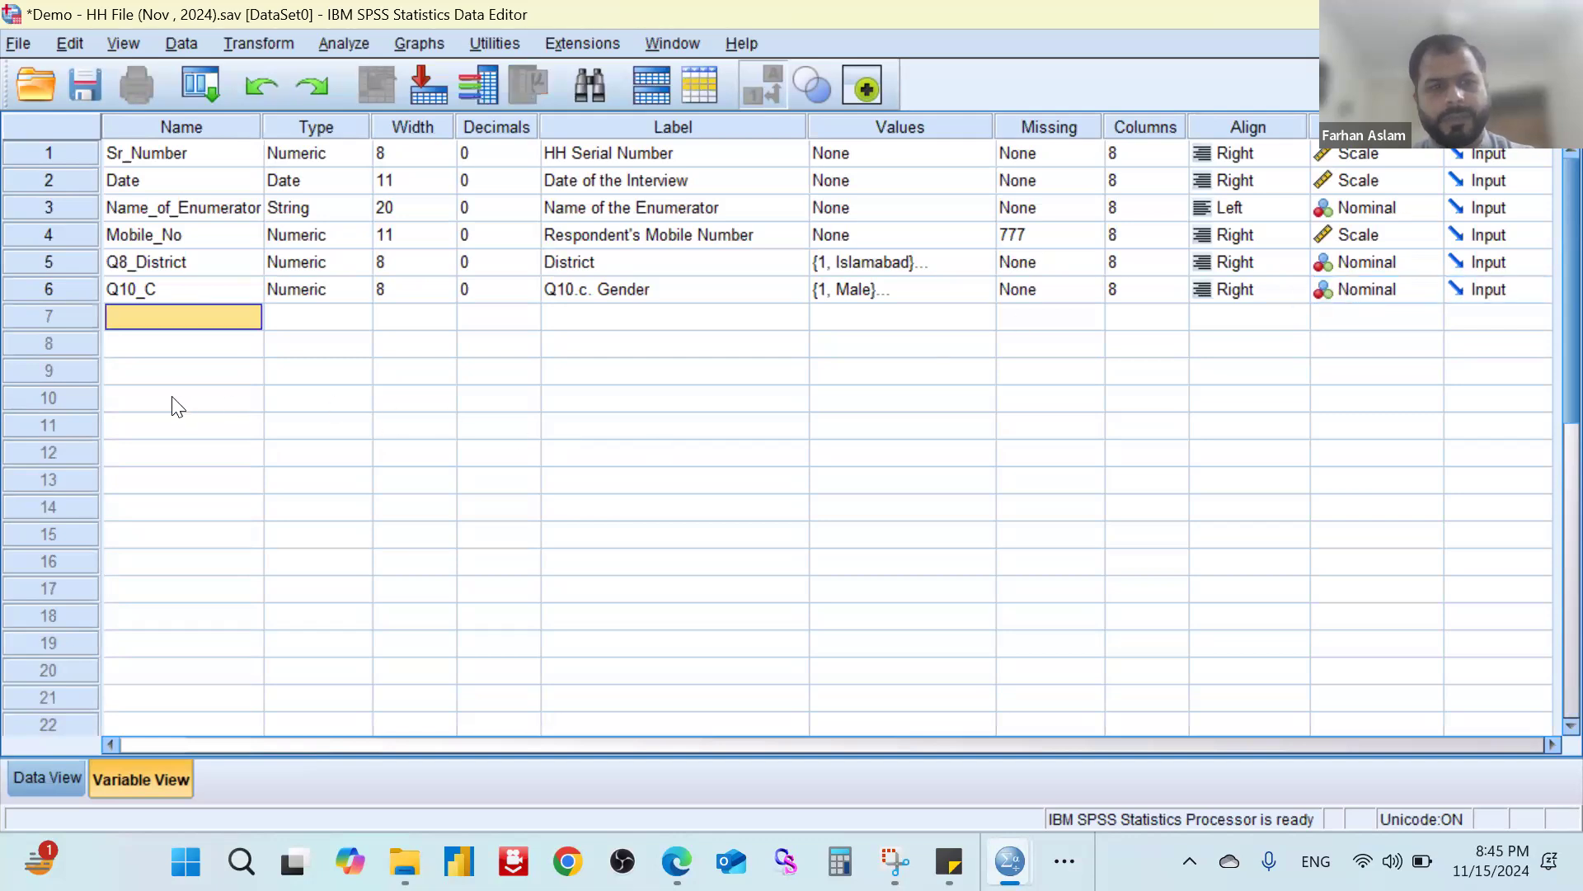
# Check the Age column of Q10 in the Word questionnaire, return to SPSS and name the seventh variable Q10_d as Numeric.
pyautogui.moveTo(1009, 860)
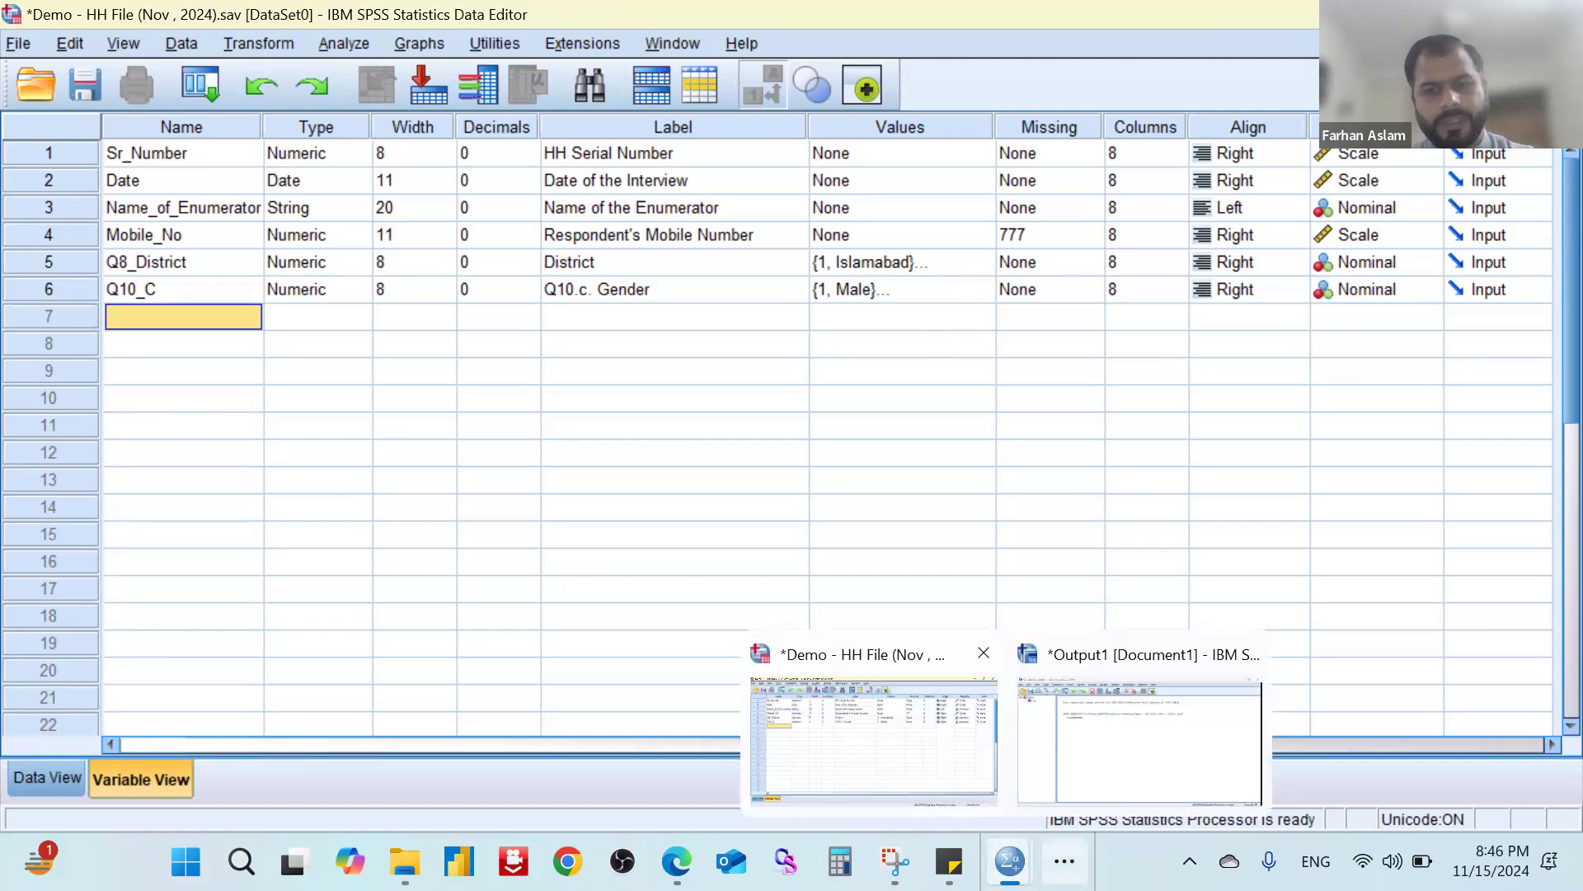
pyautogui.click(1064, 861)
pyautogui.click(1013, 787)
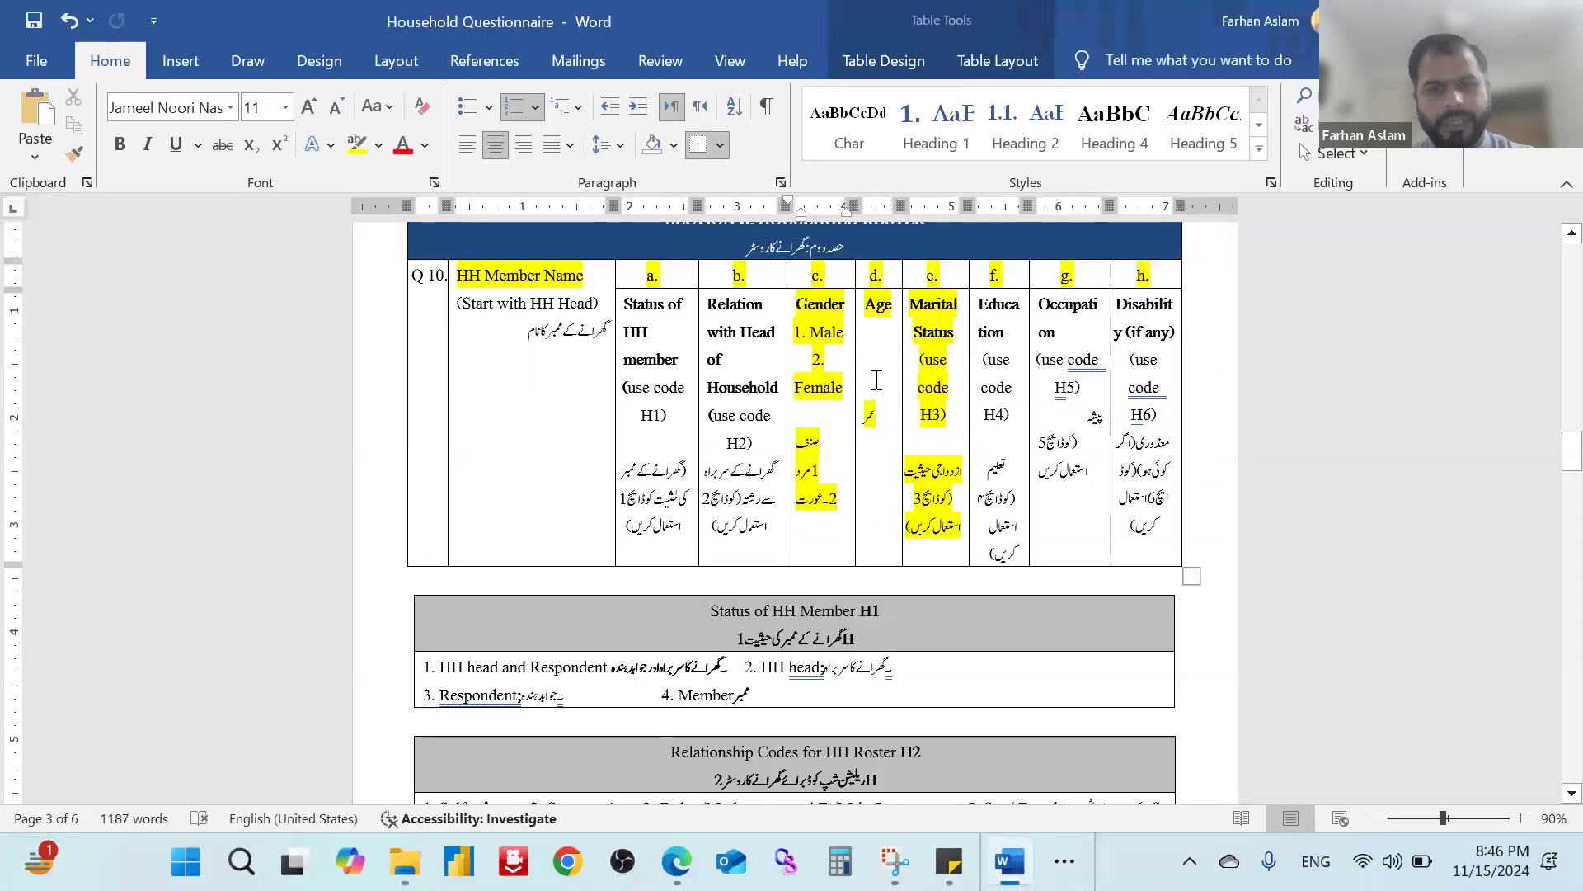
pyautogui.hotkey('alt', 'Tab')
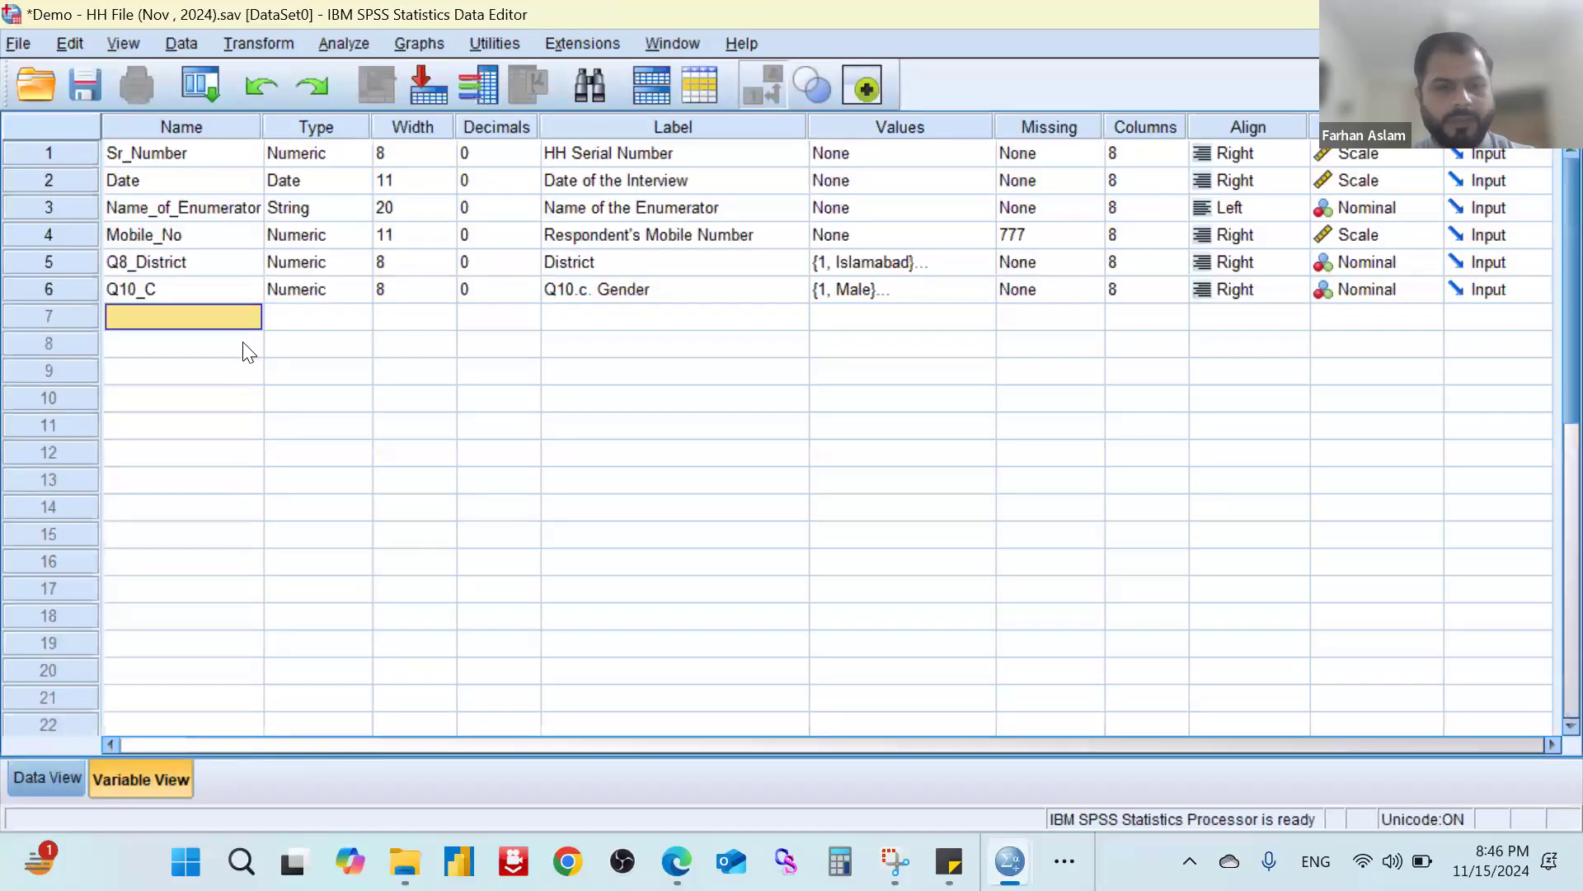
pyautogui.write('Q10_d')
pyautogui.press('Tab')
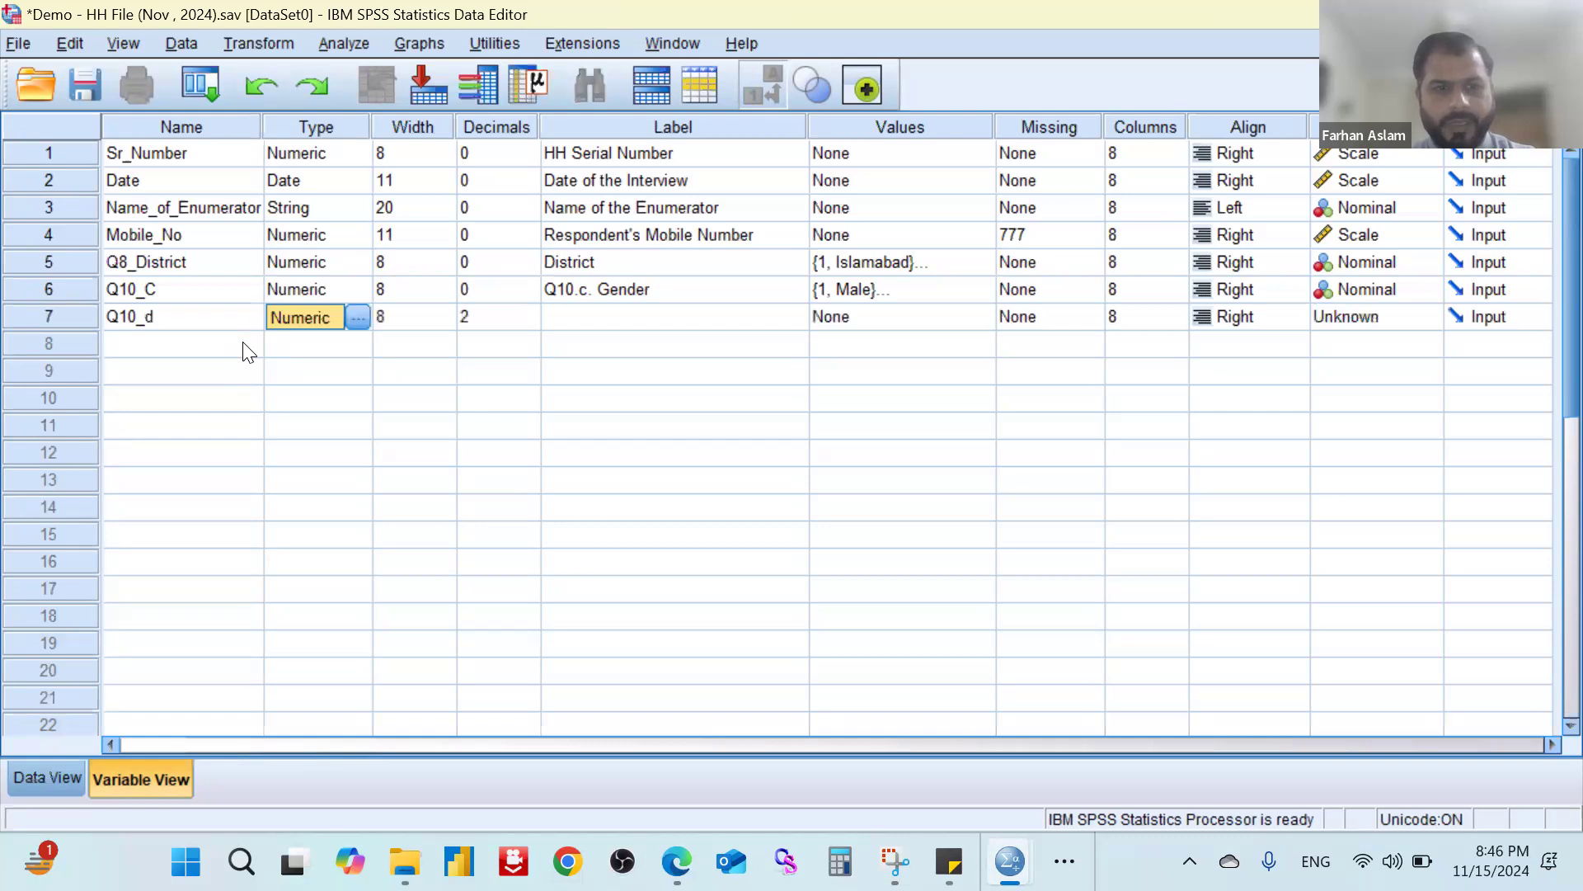
pyautogui.press('Tab')
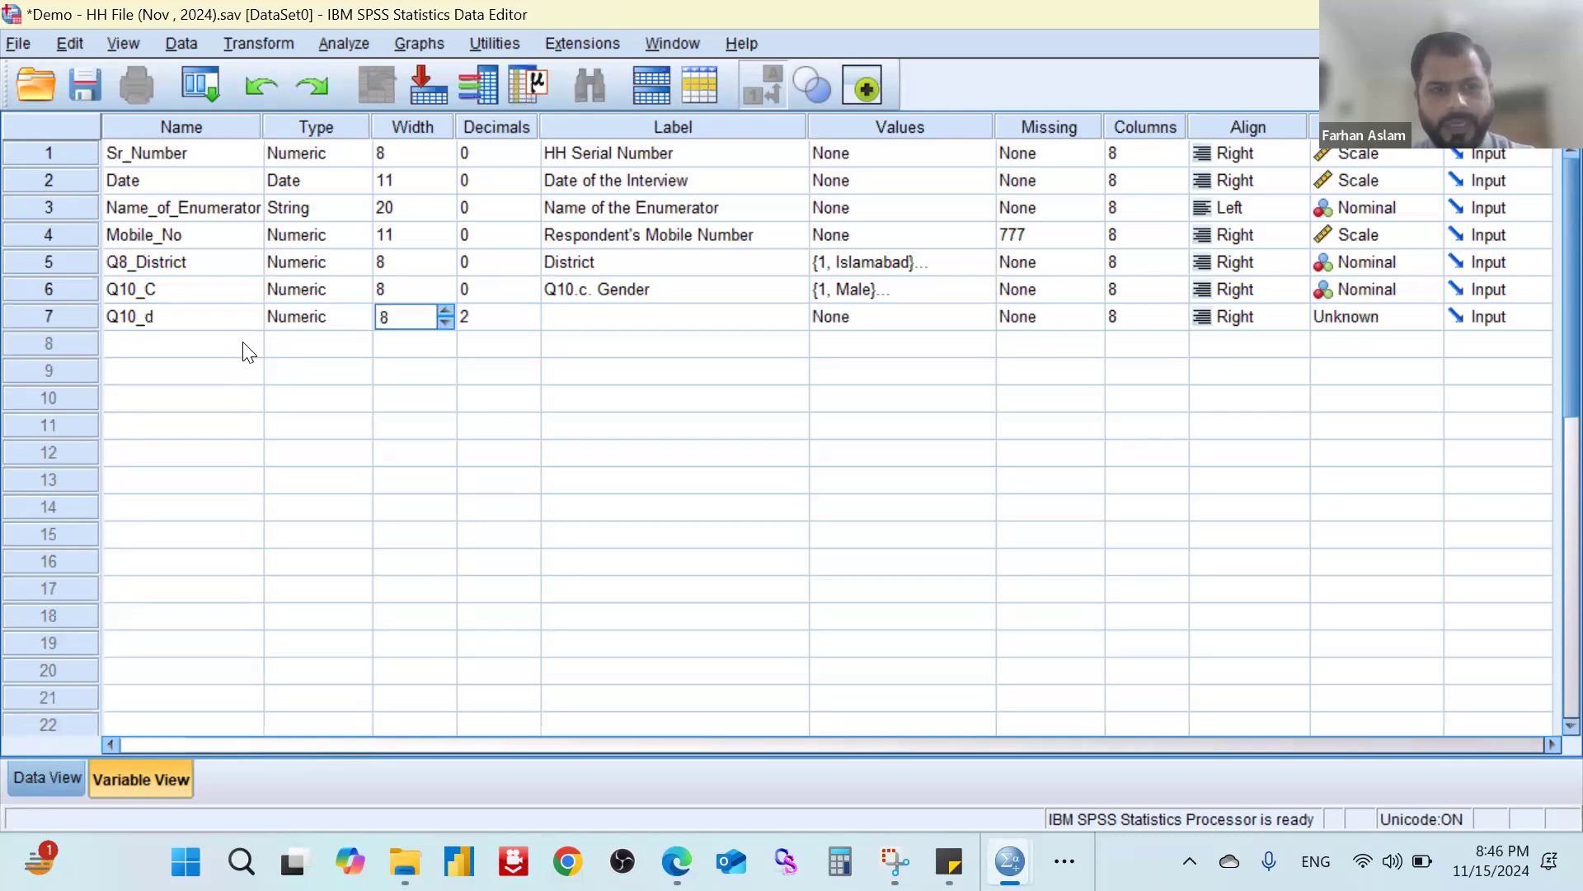
# Set the decimals of the Q10_d variable to 0.
pyautogui.press('Tab')
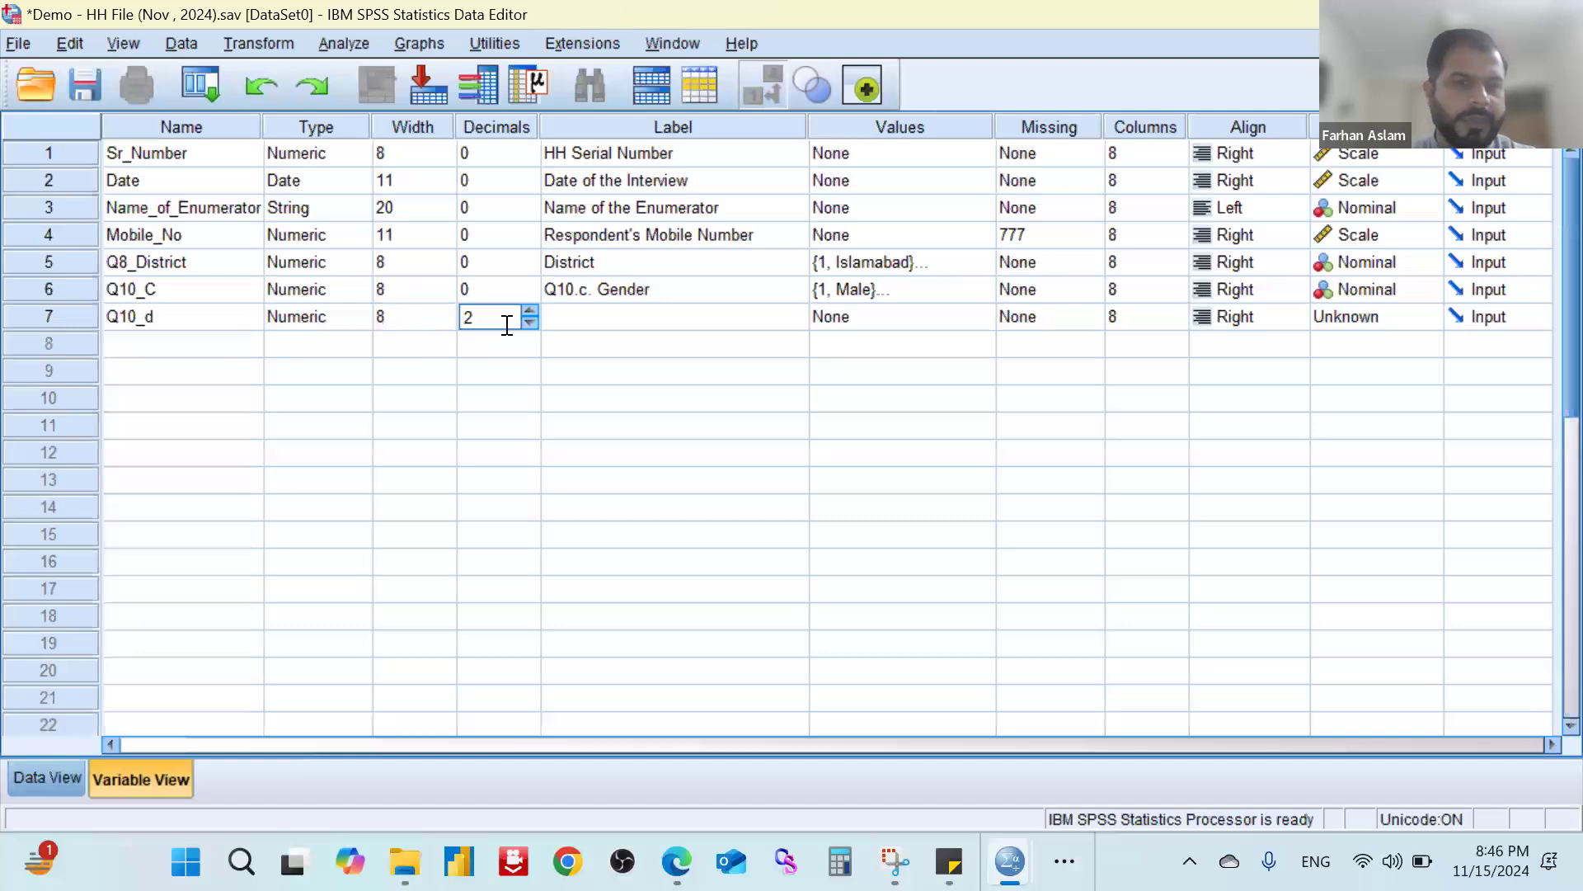
pyautogui.click(534, 323)
pyautogui.click(534, 323)
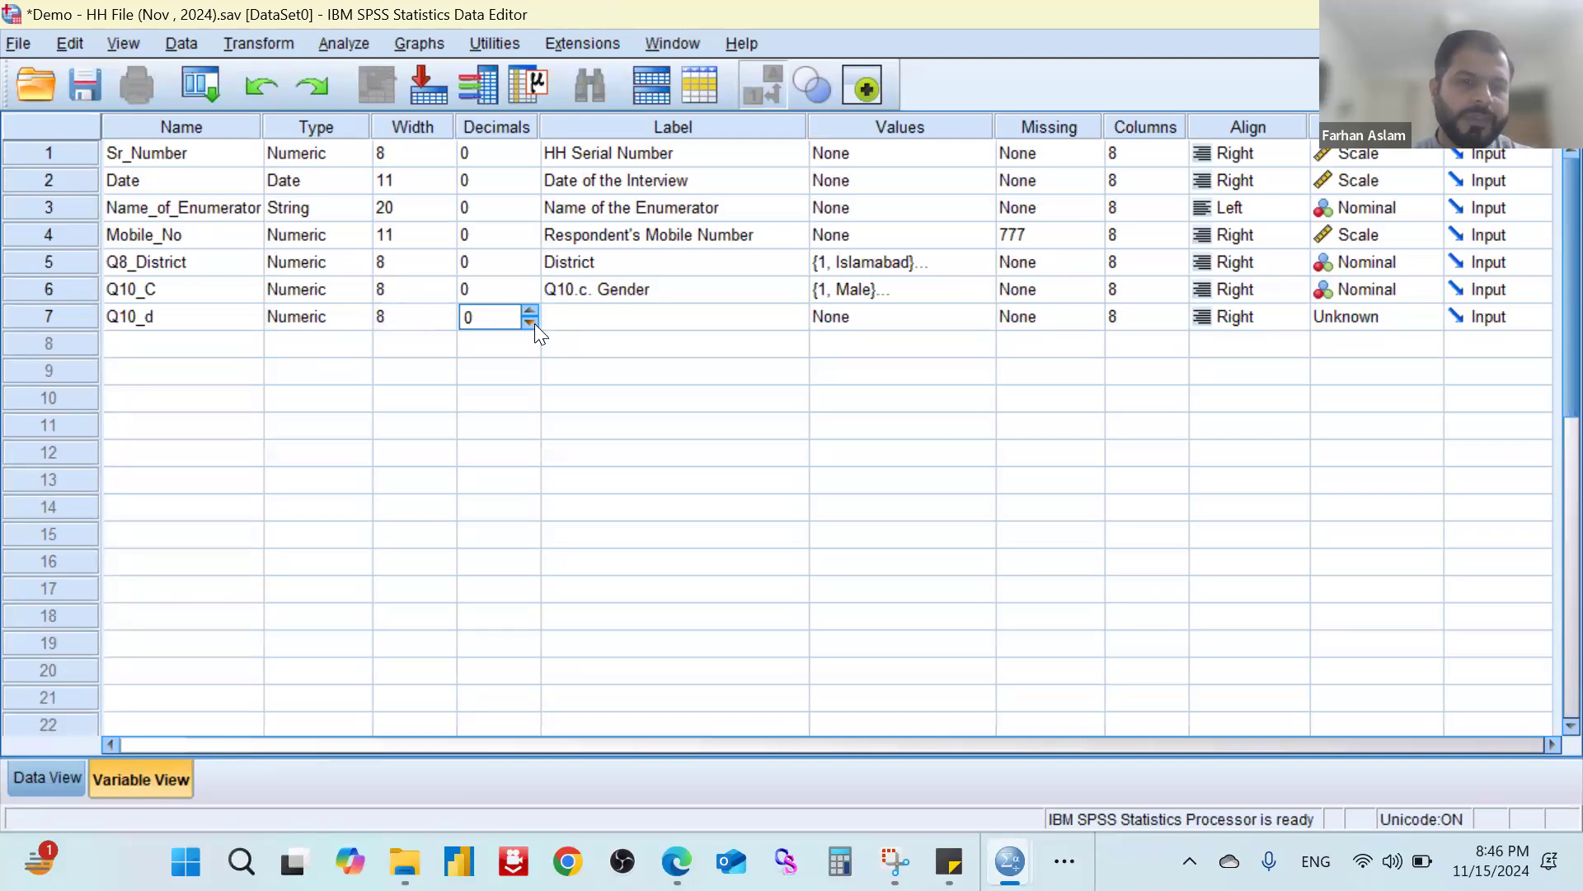
# Label the Q10_d variable "Q10.D. Age".
pyautogui.click(588, 321)
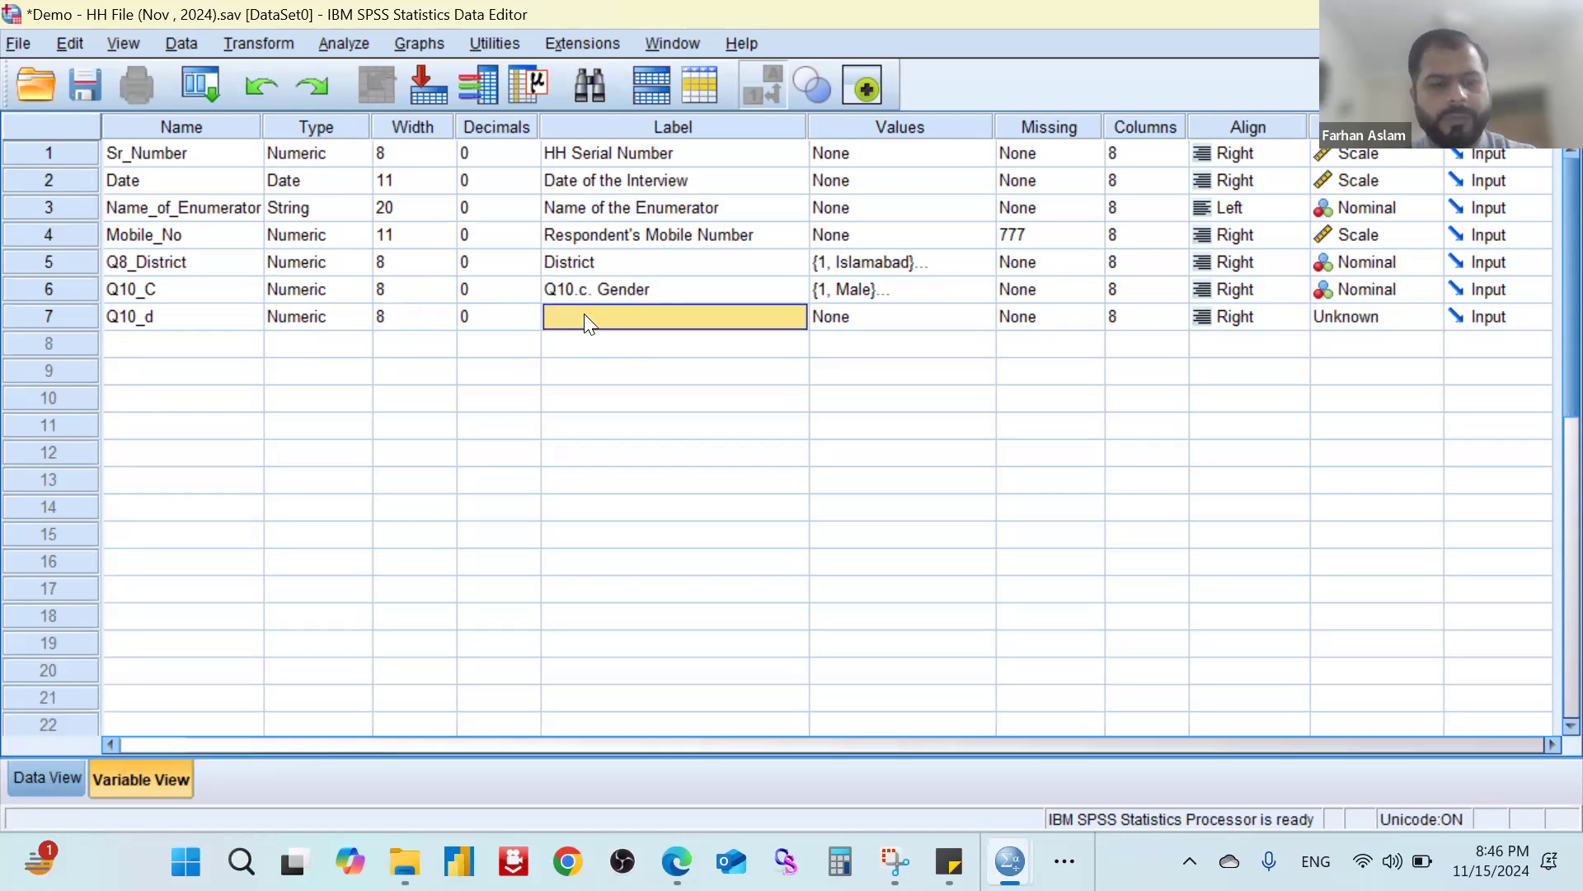
pyautogui.click(584, 315)
pyautogui.write('Q10D')
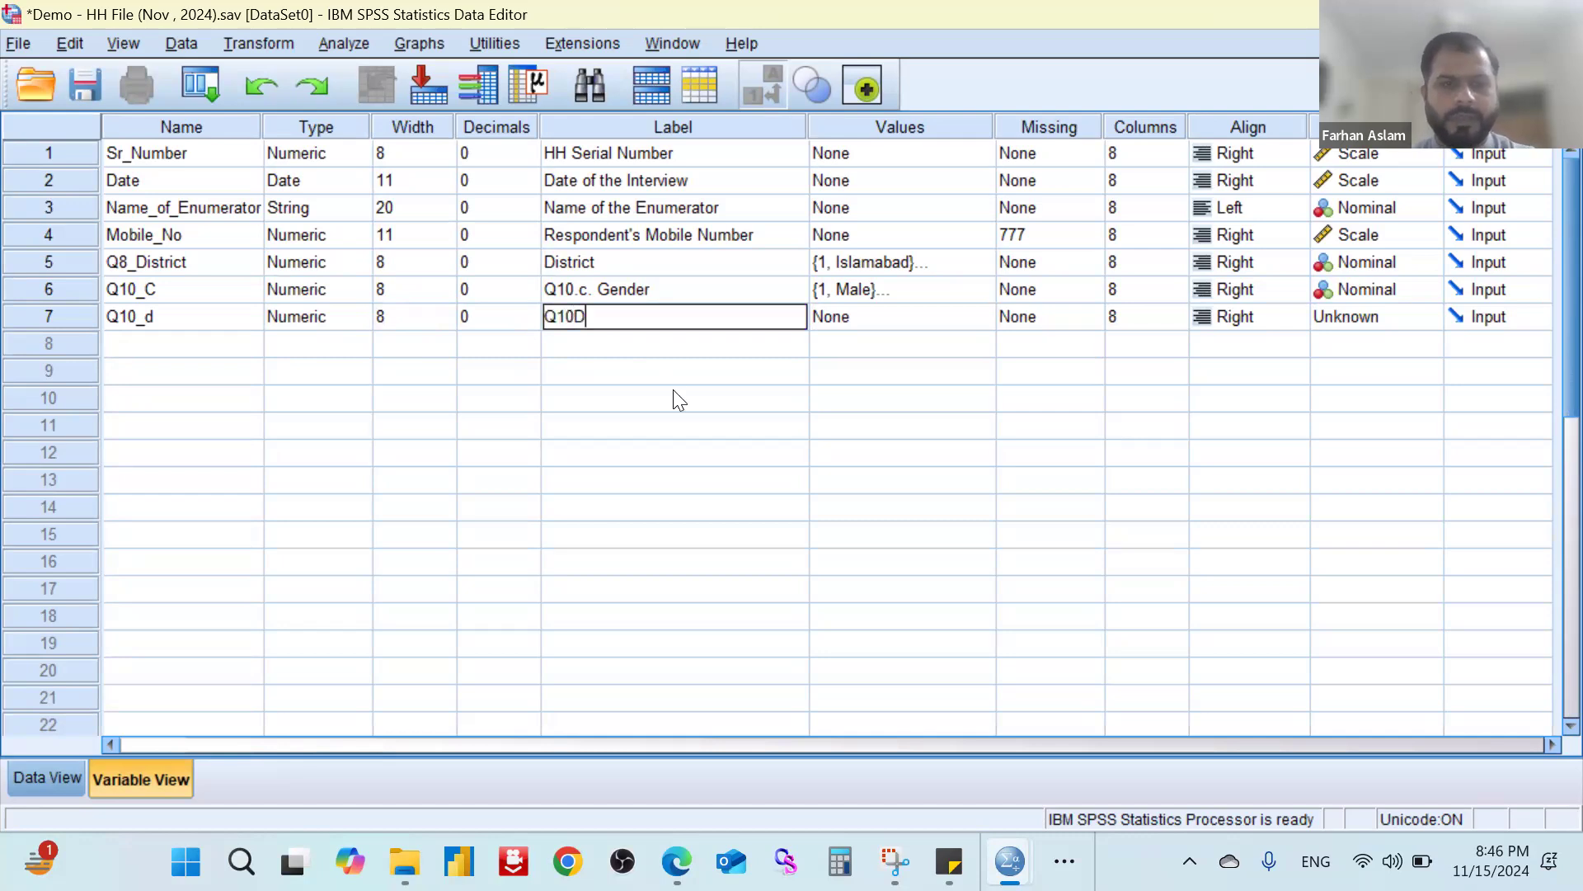
pyautogui.press('BackSpace')
pyautogui.write('.D')
pyautogui.press('Tab')
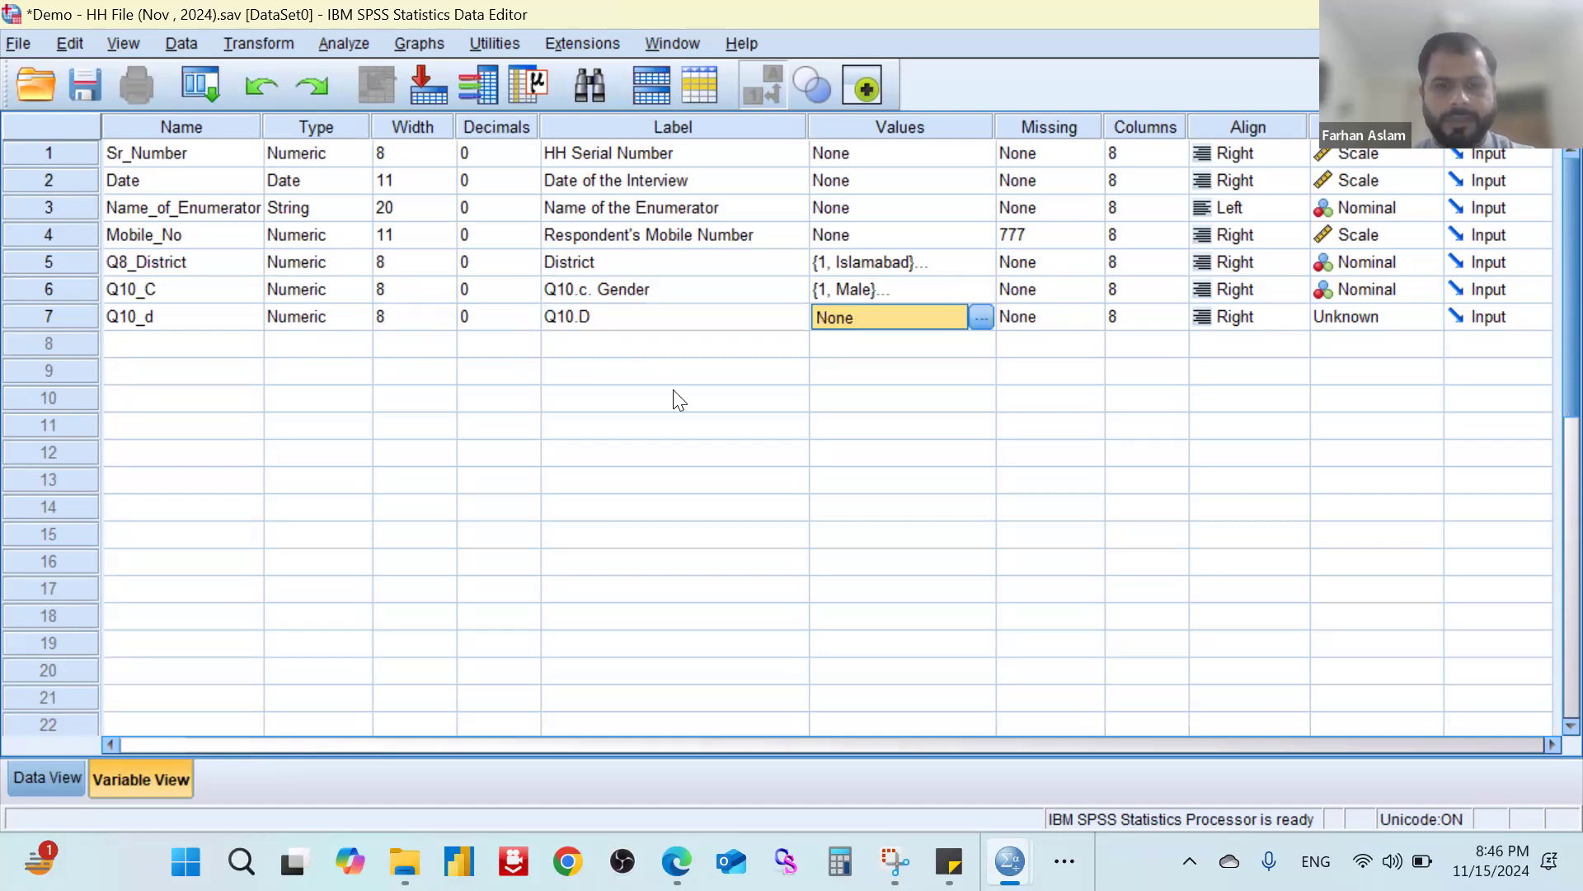
pyautogui.click(689, 318)
pyautogui.click(689, 318)
pyautogui.write('. ')
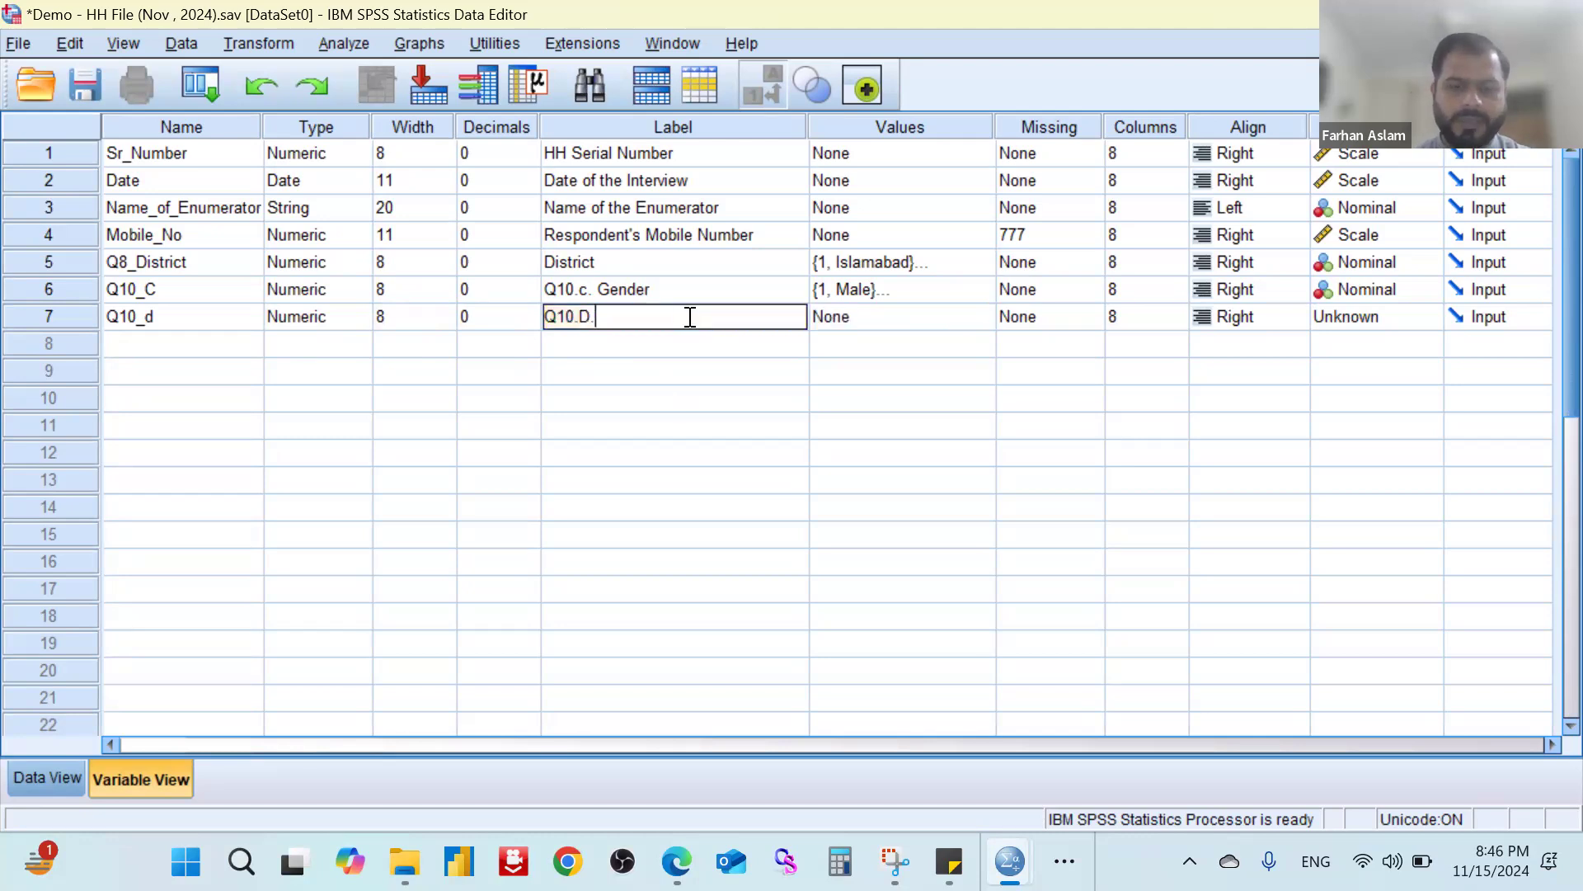
pyautogui.write('Age')
pyautogui.press('Tab')
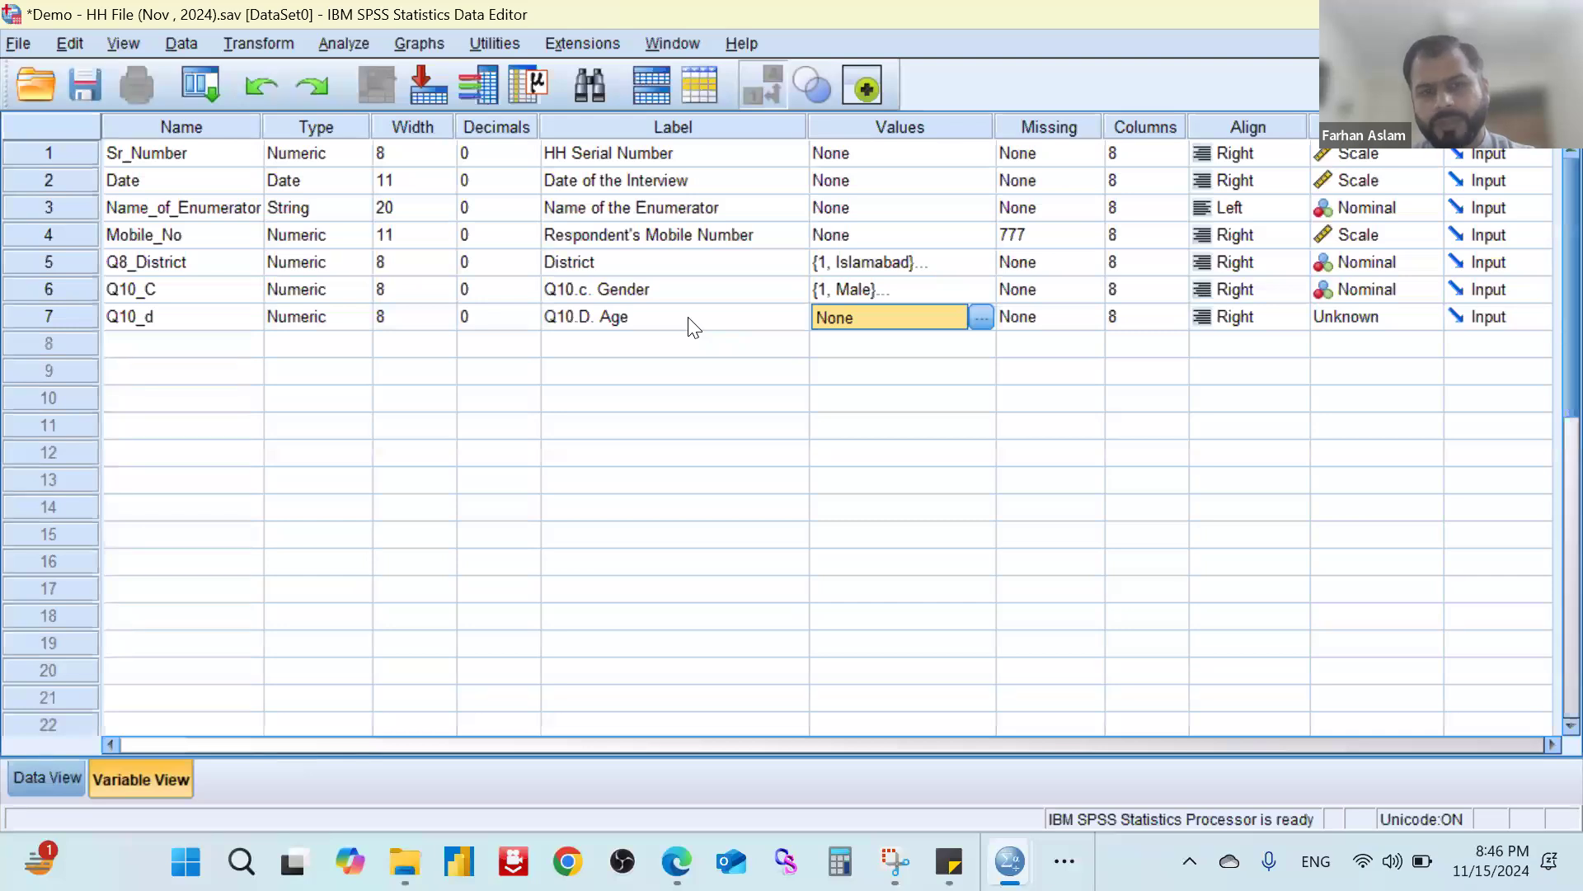
# Set Q10_d's measurement level to Scale and move to the Name cell of the empty eighth variable row.
pyautogui.press('Tab')
pyautogui.press('Tab')
pyautogui.press('Tab')
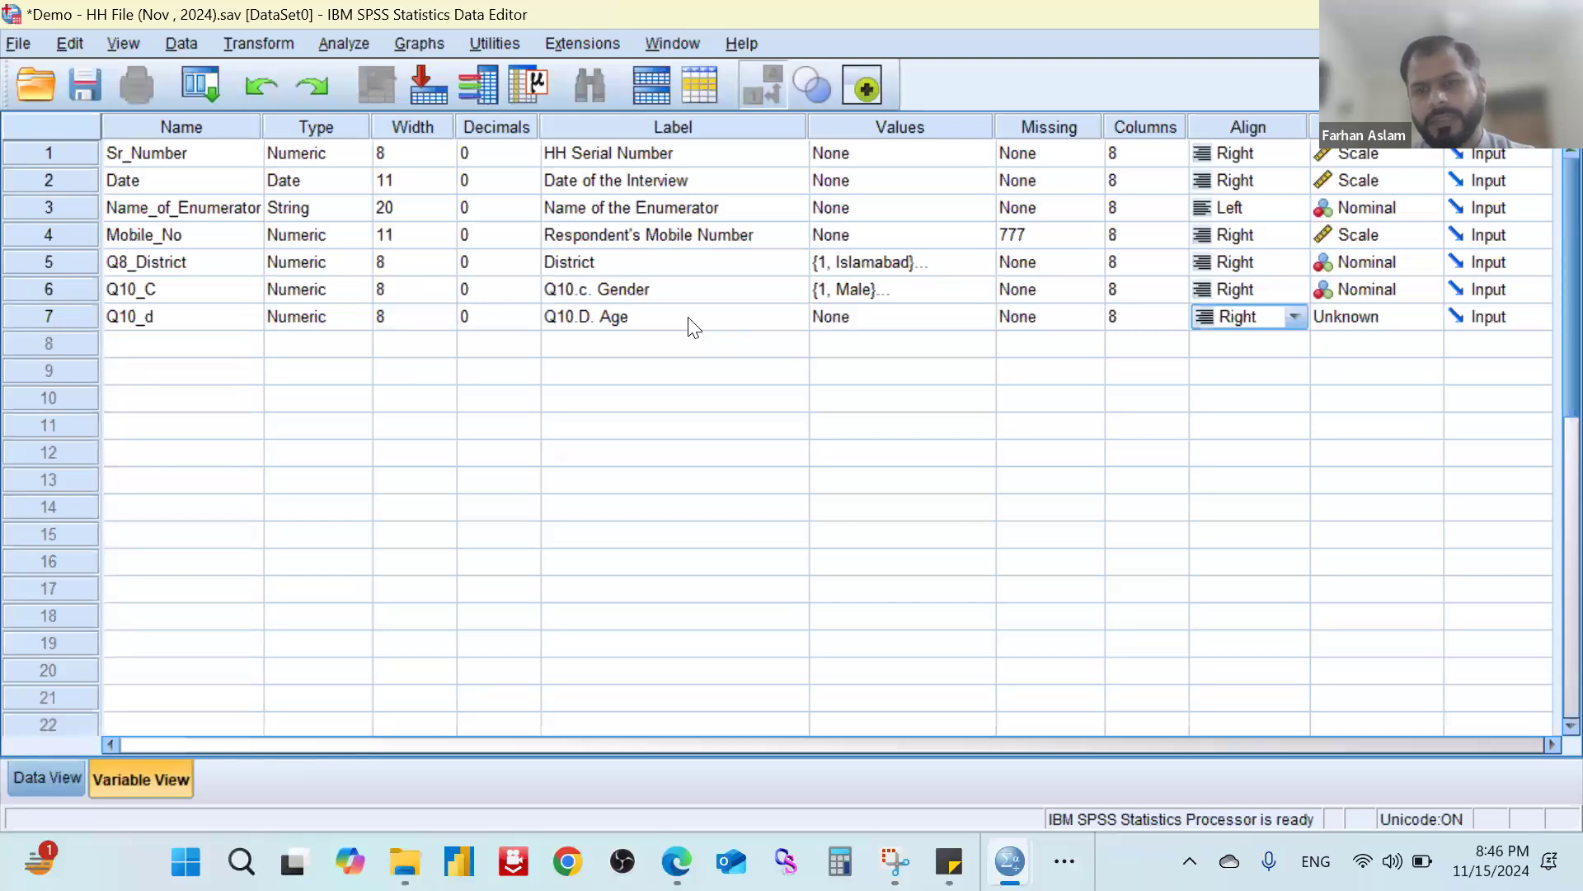
pyautogui.press('Tab')
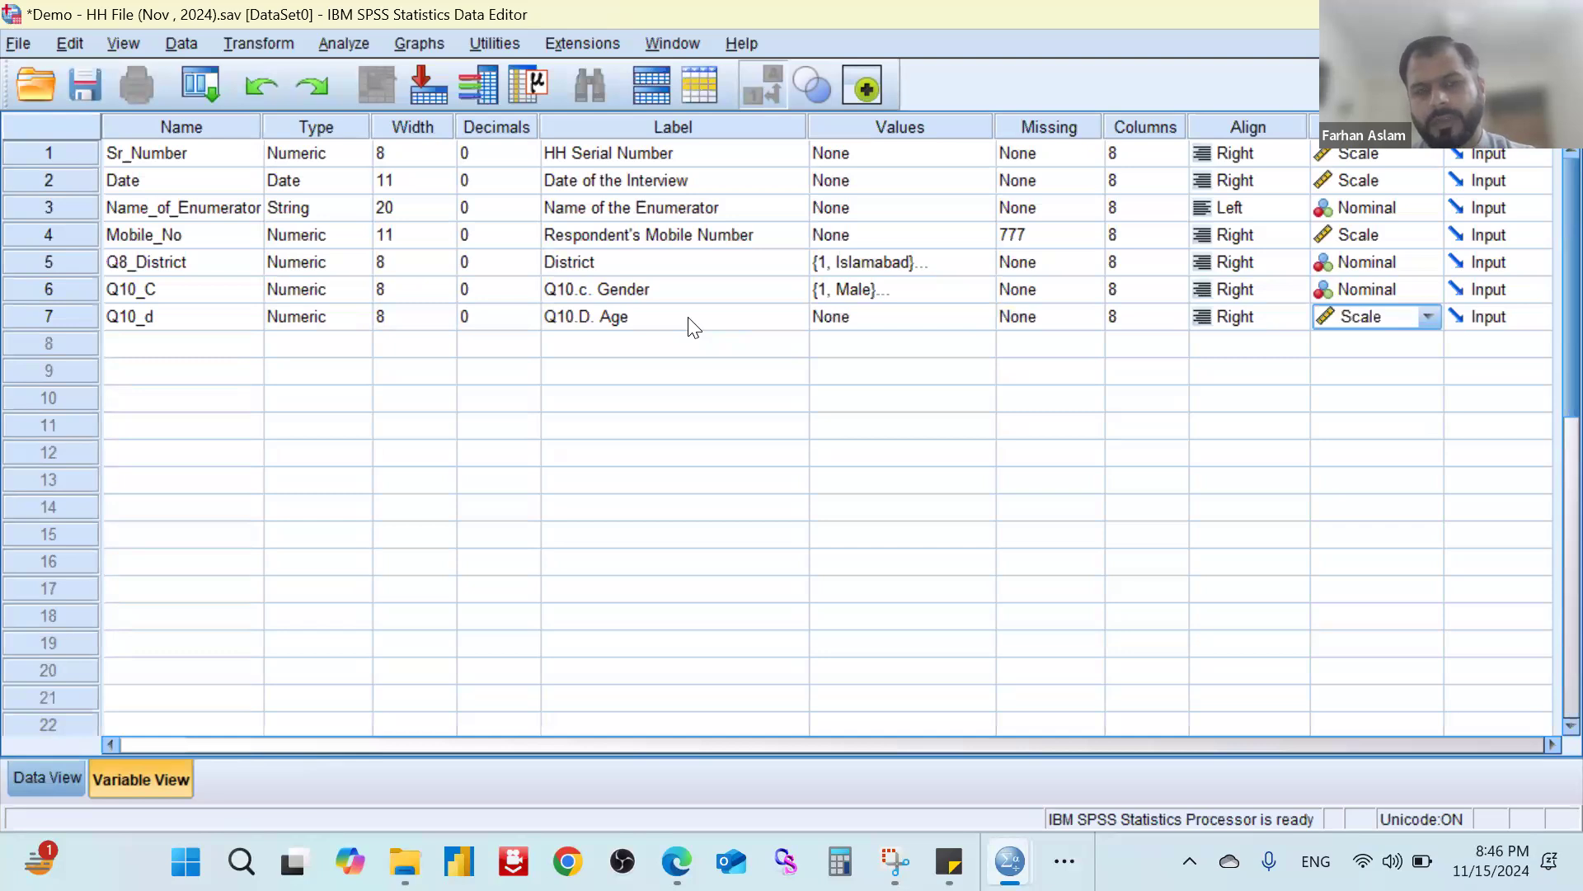
pyautogui.press('Tab')
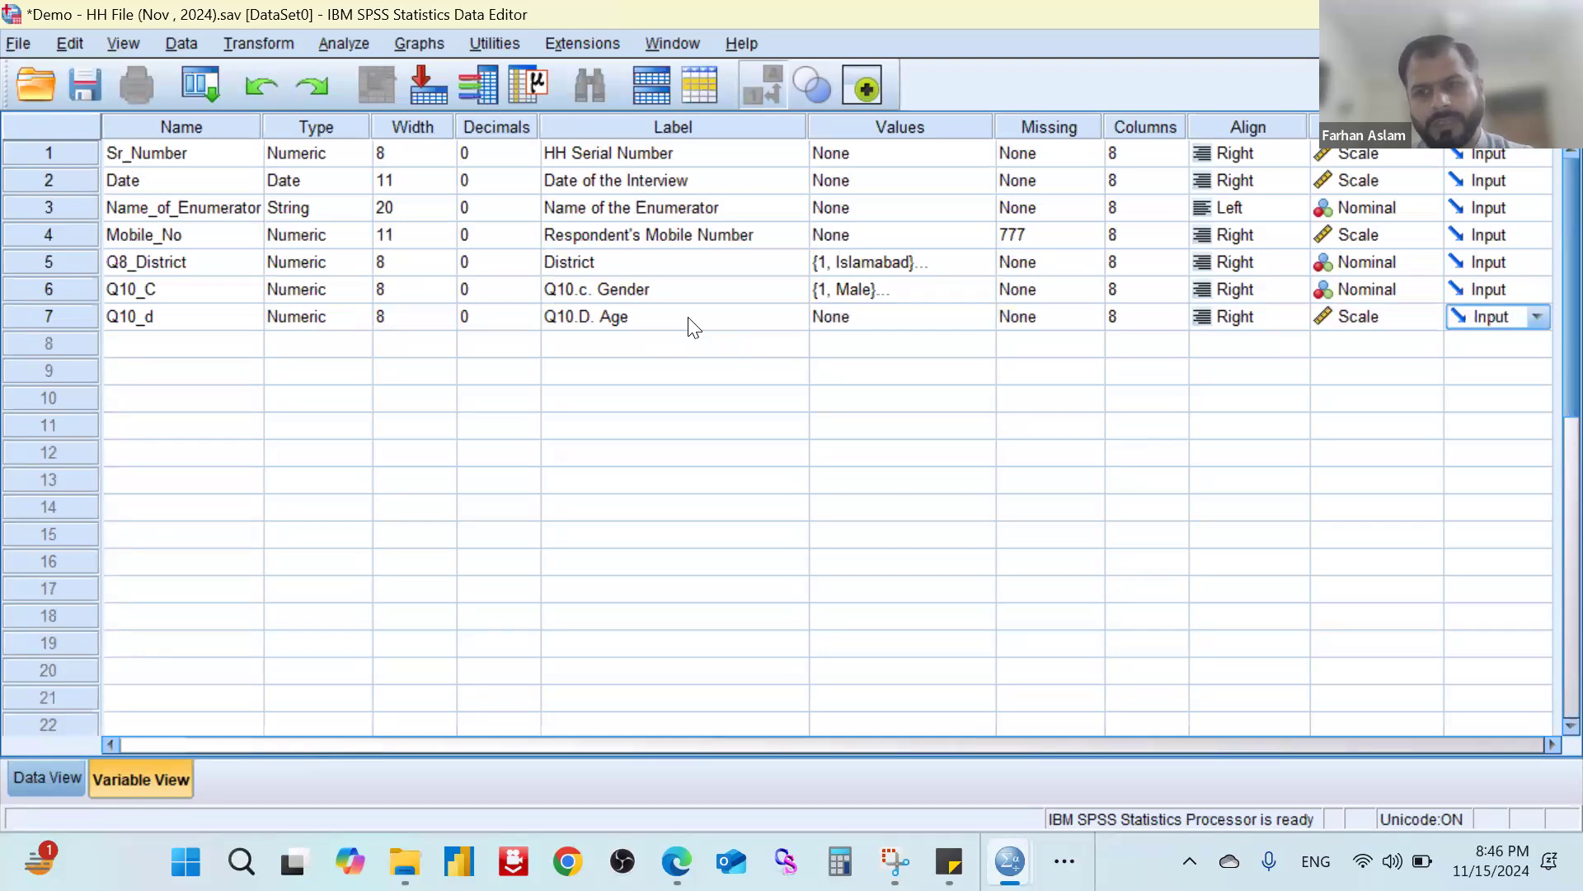
pyautogui.press('Tab')
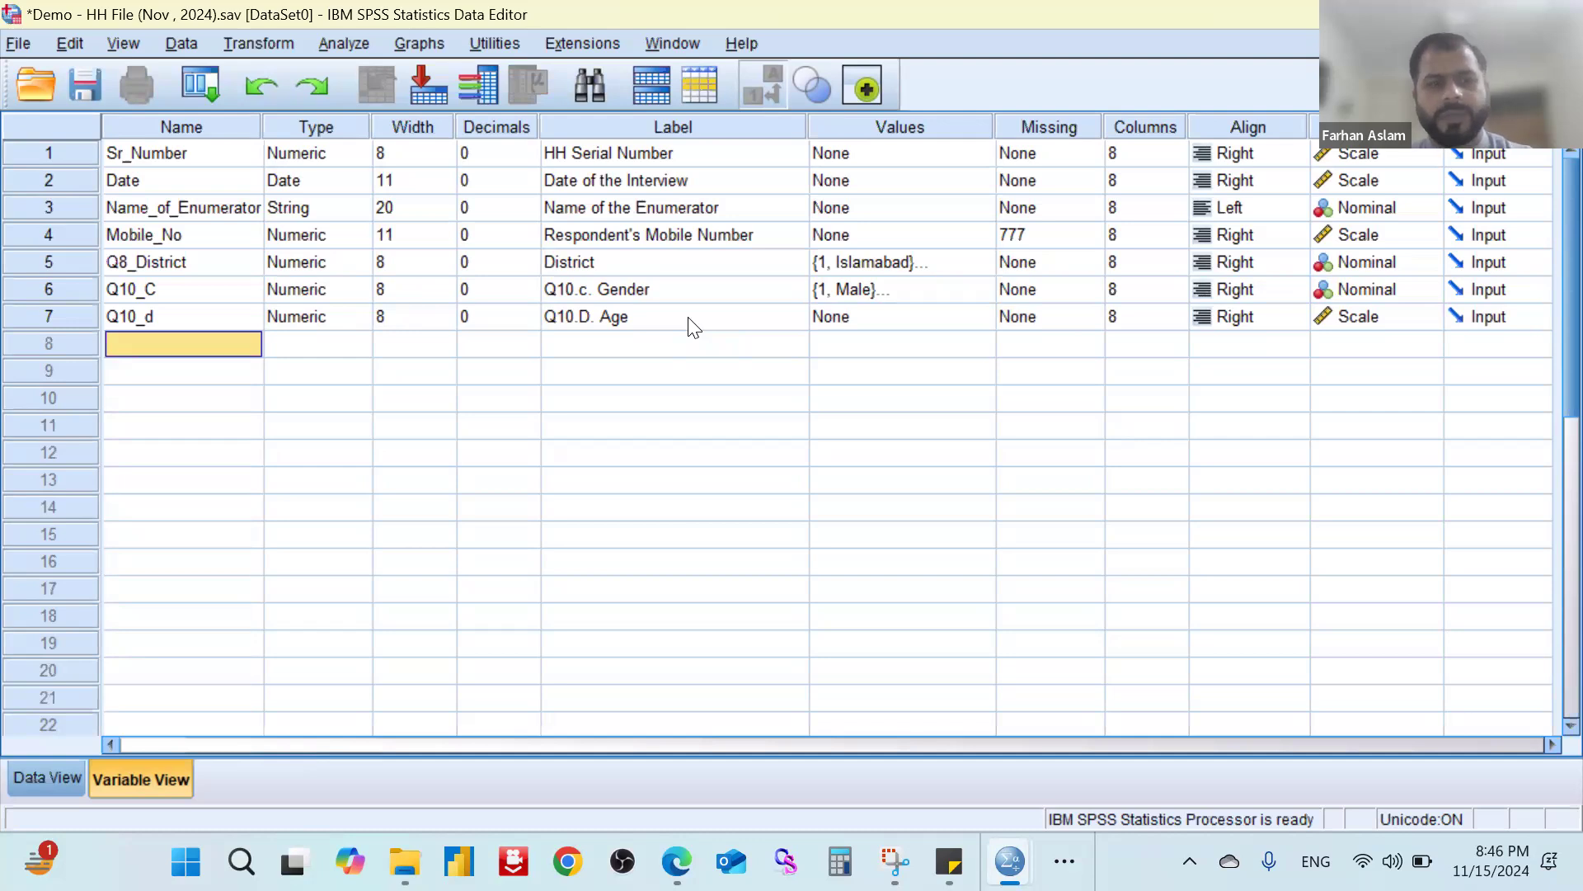
# Check the Marital Status column of Q10 in the Word questionnaire, return to SPSS and name the eighth variable Q10_E.
pyautogui.hotkey('alt', 'Tab')
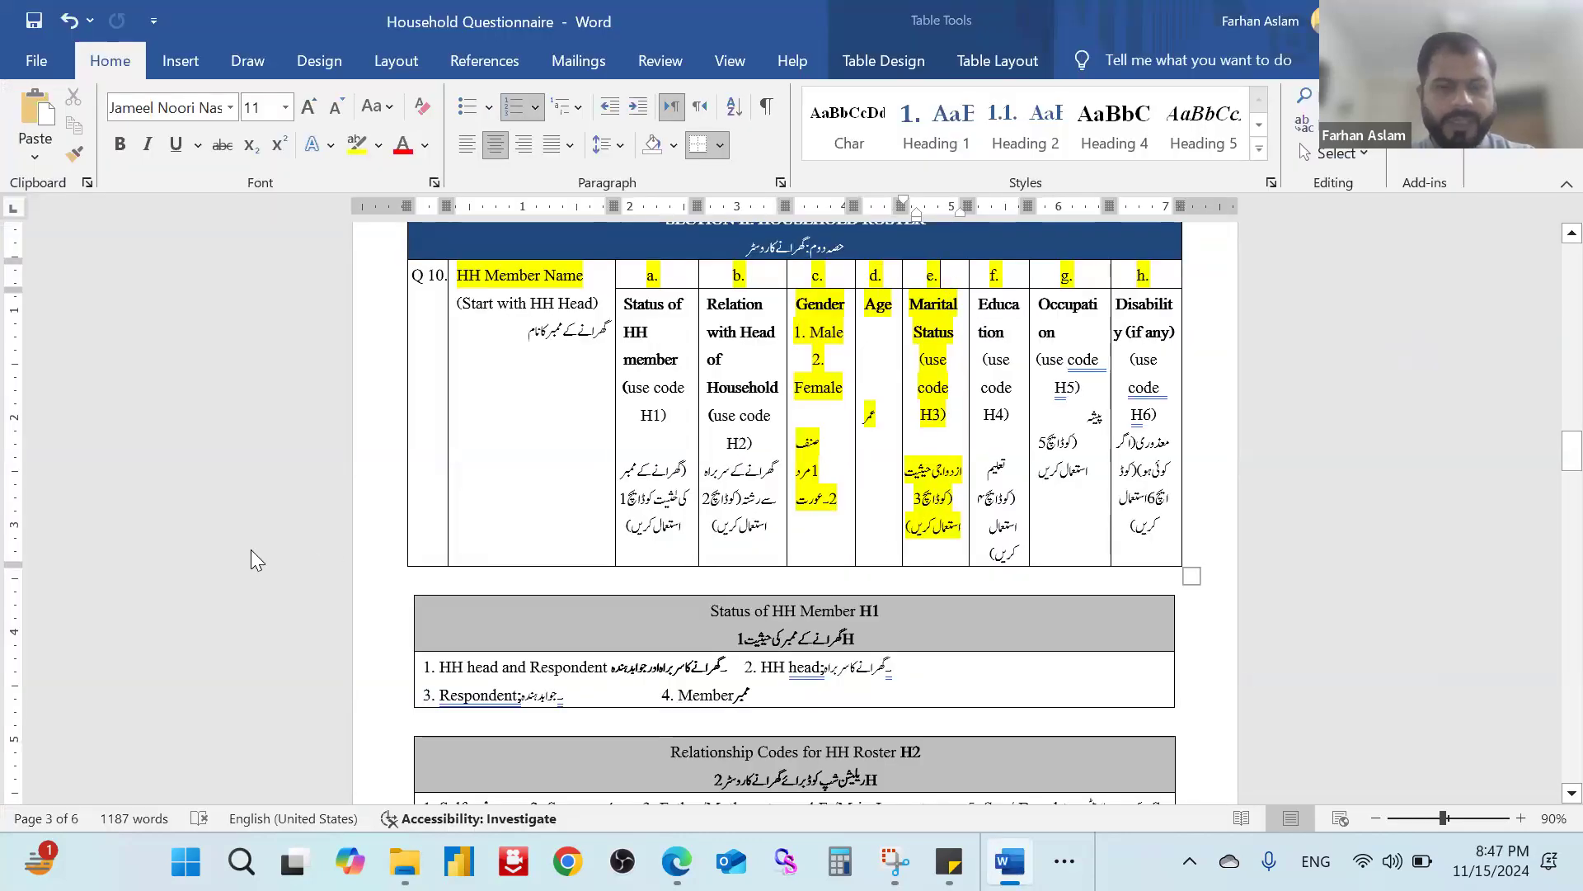
pyautogui.hotkey('alt', 'Tab')
pyautogui.write('Q10_C')
pyautogui.press('BackSpace')
pyautogui.write('E')
pyautogui.press('Tab')
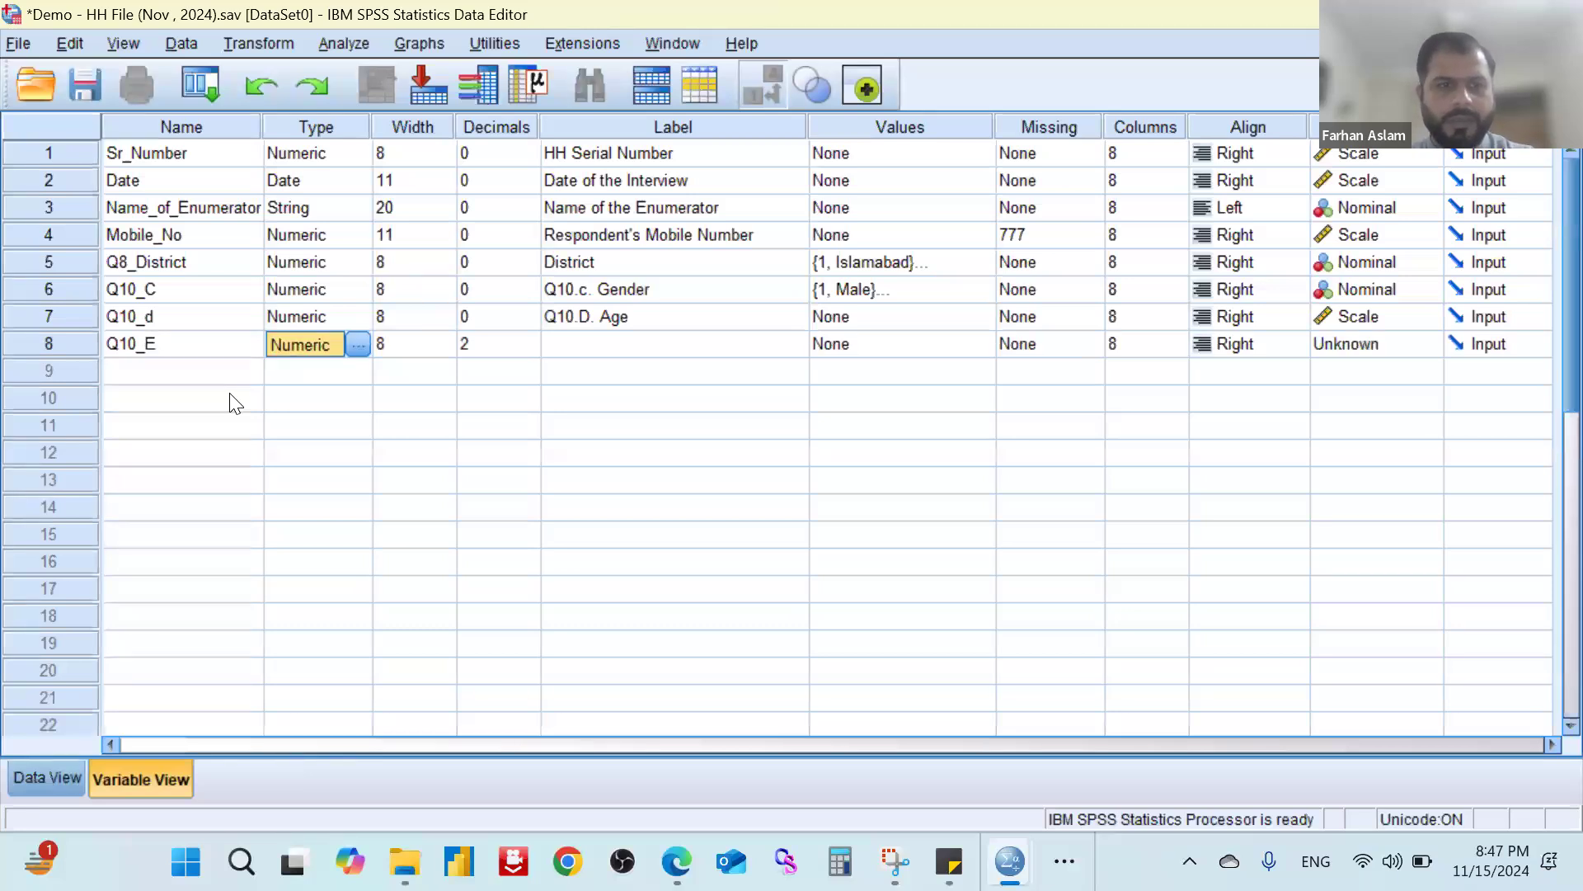
# Keep Q10_E as Numeric with width 8 and set its decimals to 0.
pyautogui.press('Tab')
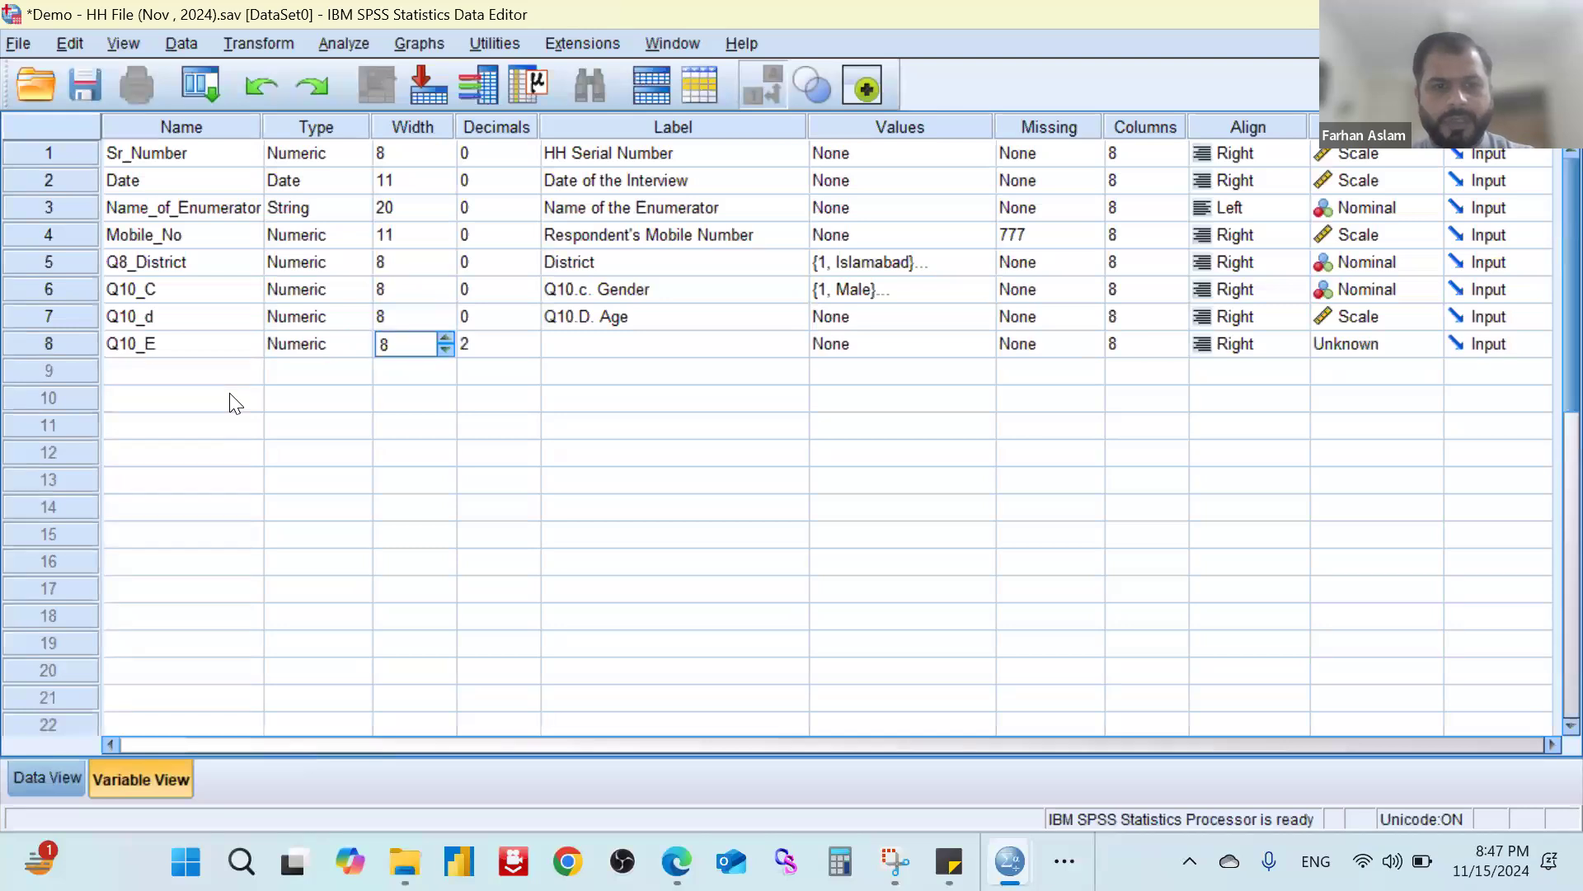
pyautogui.press('Tab')
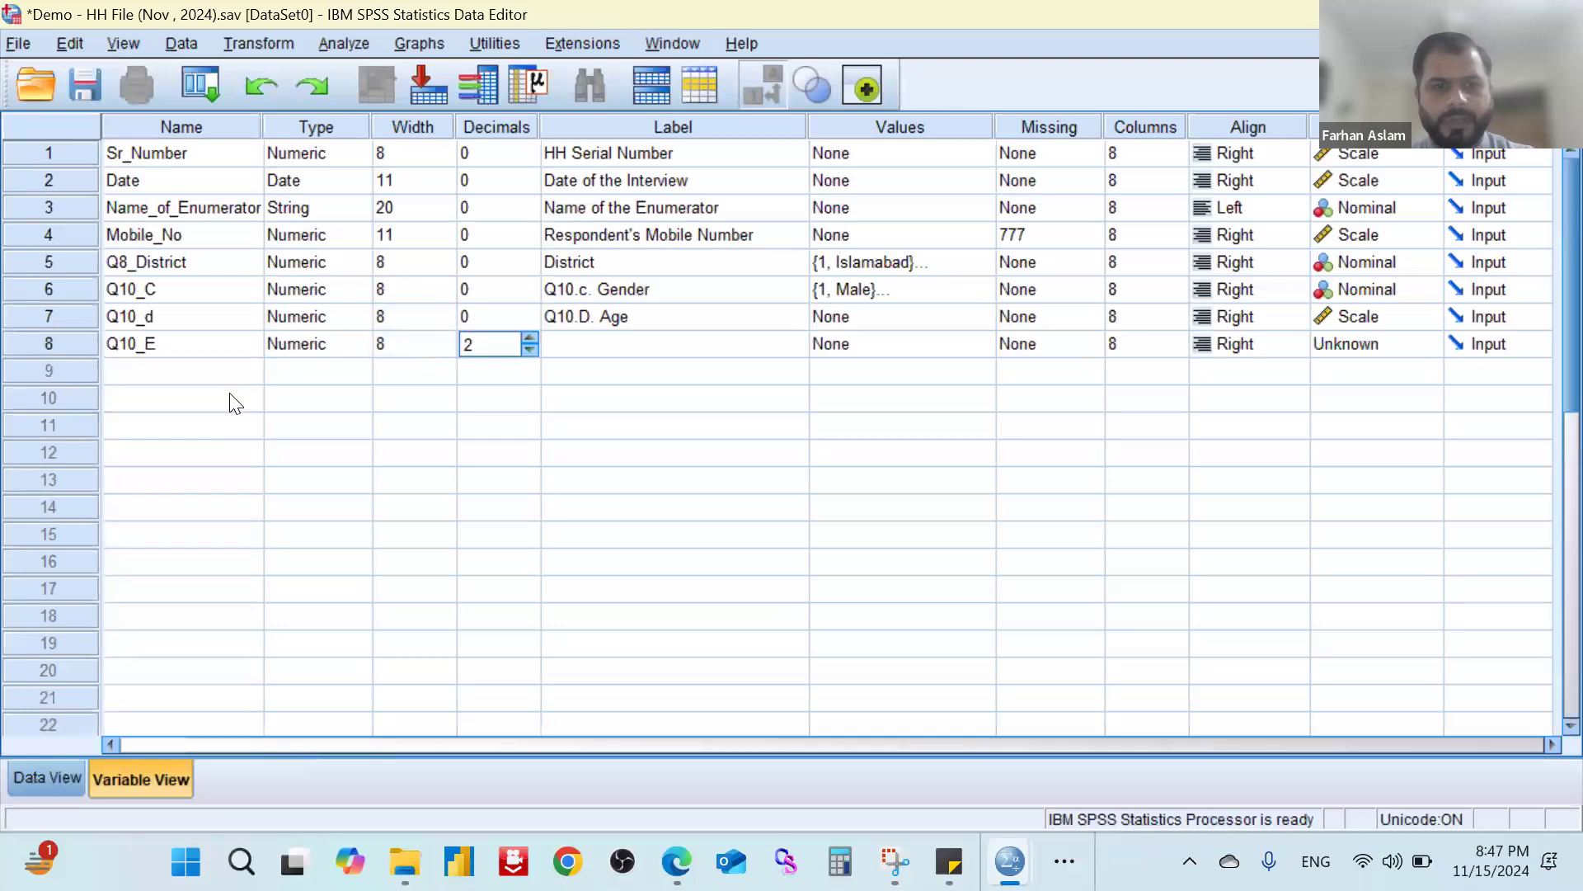
pyautogui.click(529, 349)
pyautogui.click(529, 349)
# Label Q10_E "Q10.E. Marital Status" and select its Values cell.
pyautogui.click(586, 345)
pyautogui.write('Q10_')
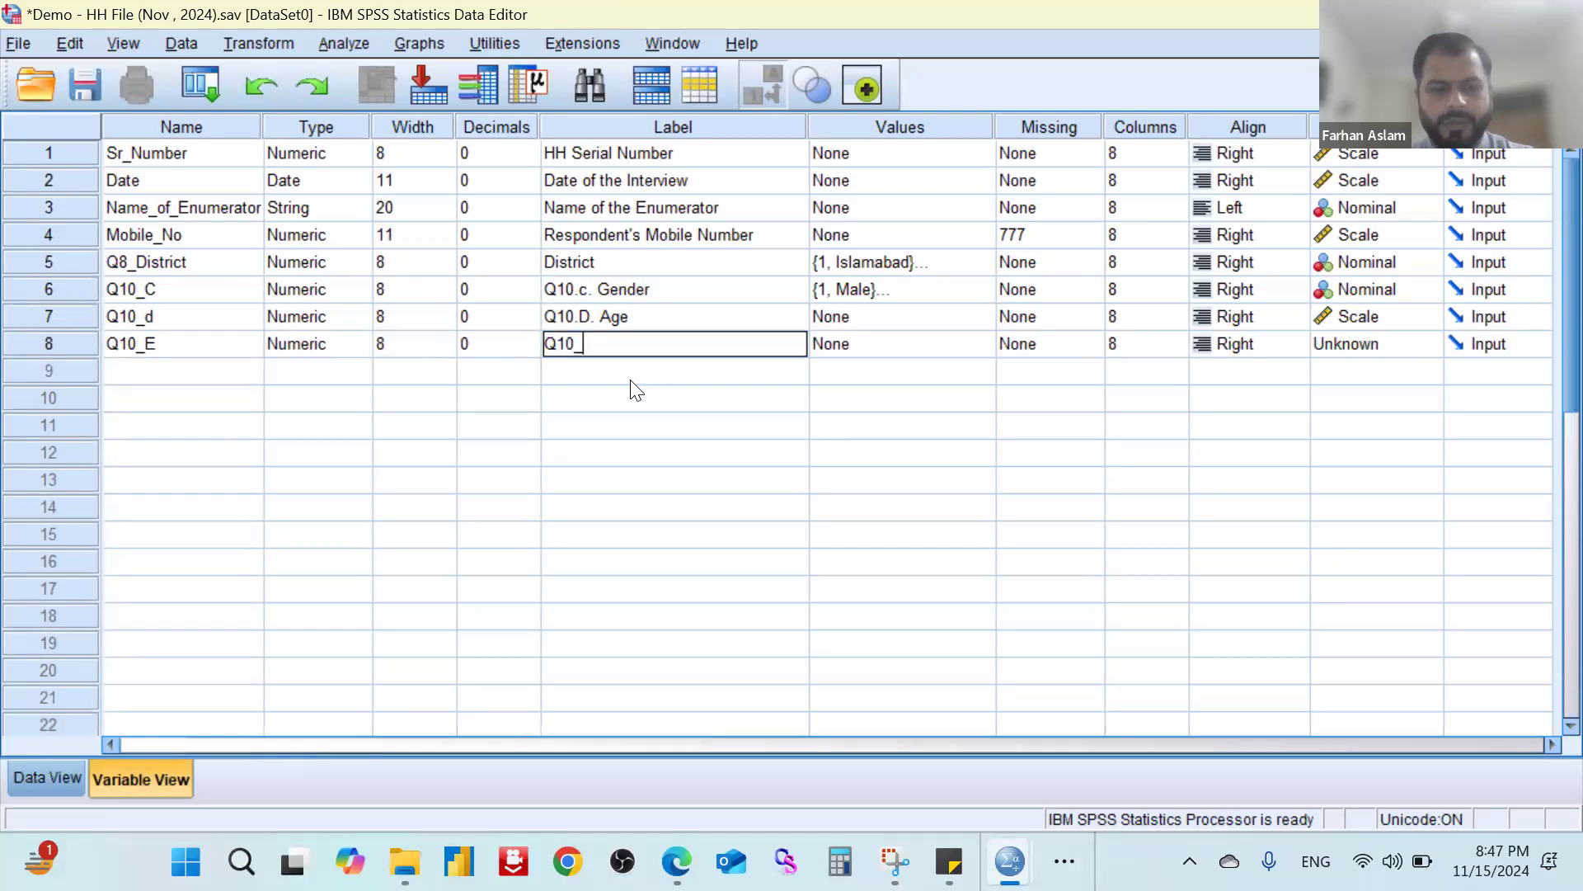
pyautogui.press('BackSpace')
pyautogui.write('.E. Marital Status')
pyautogui.press('Tab')
pyautogui.press('Tab')
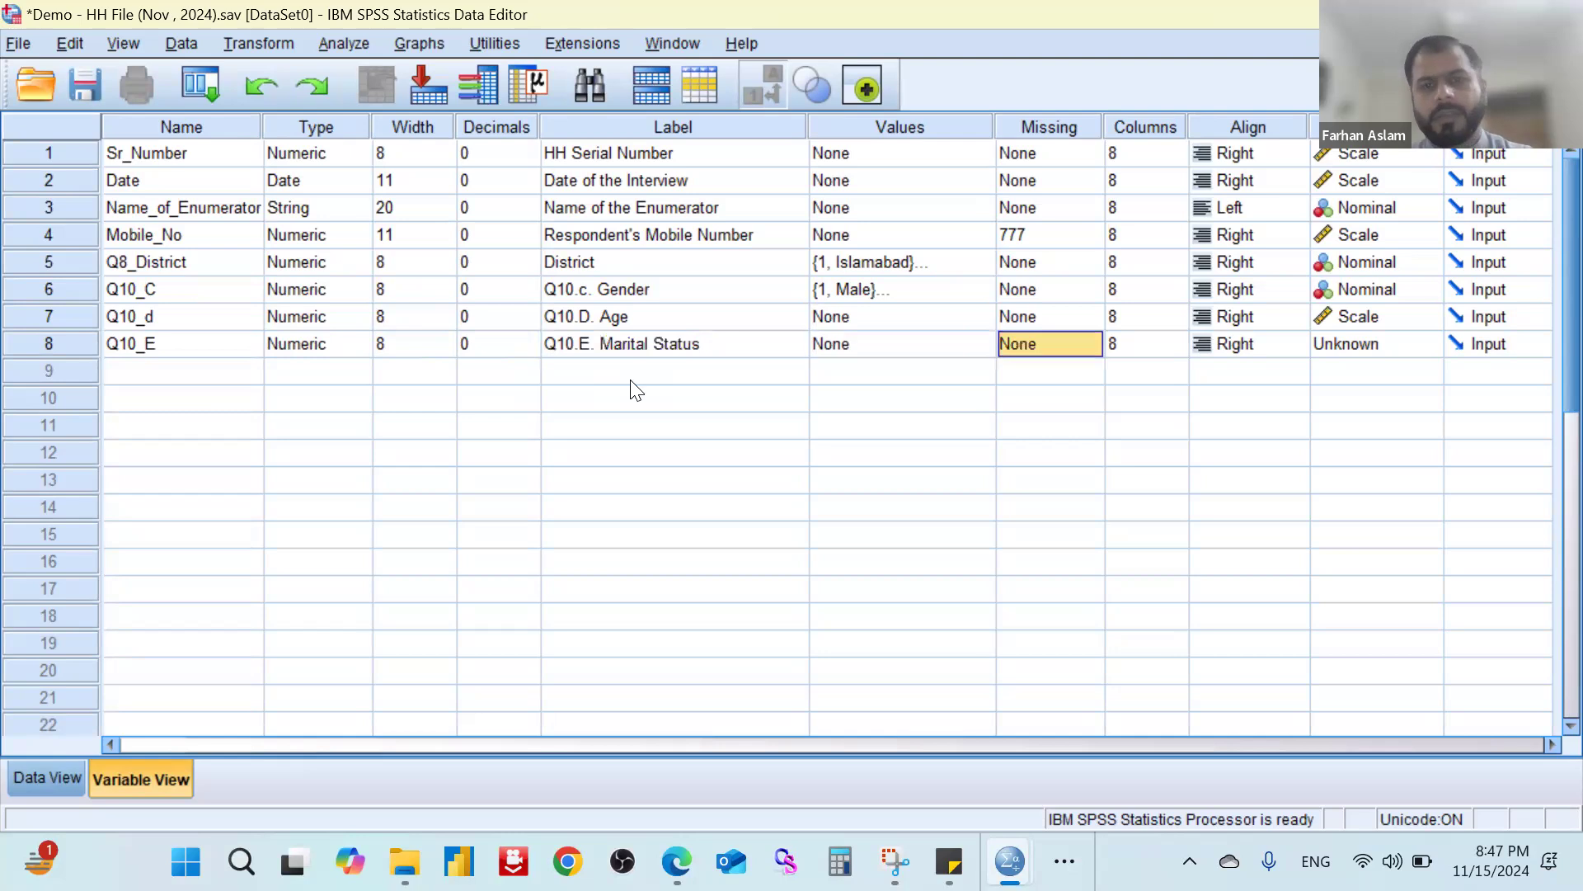
pyautogui.click(963, 351)
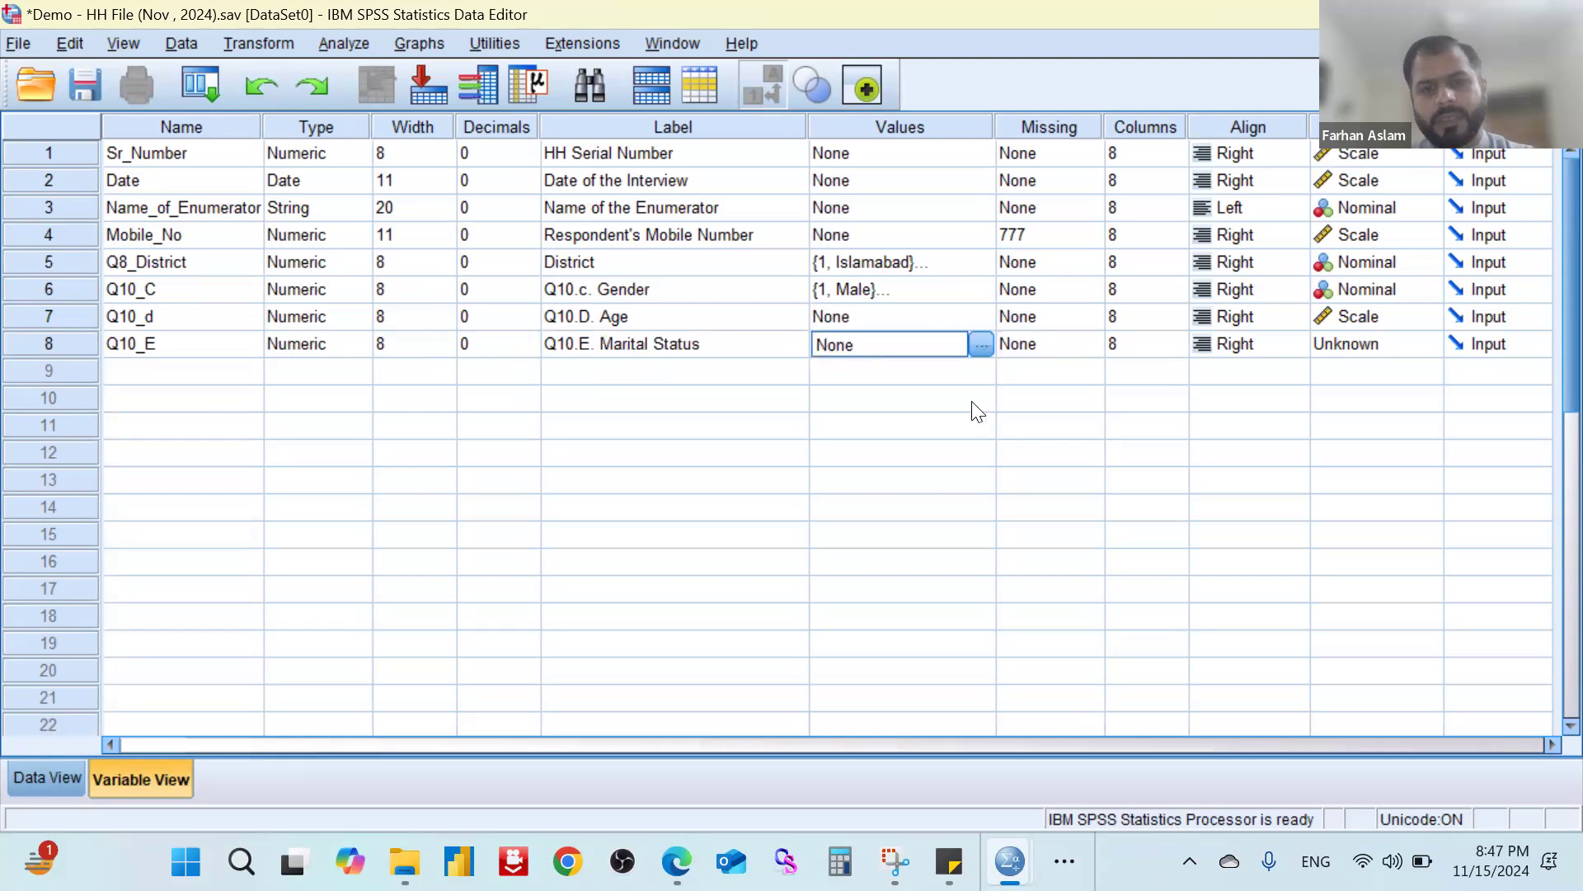
# Switch to the Word questionnaire and look through the code tables below the Q10 household roster.
pyautogui.press('super+Tab')
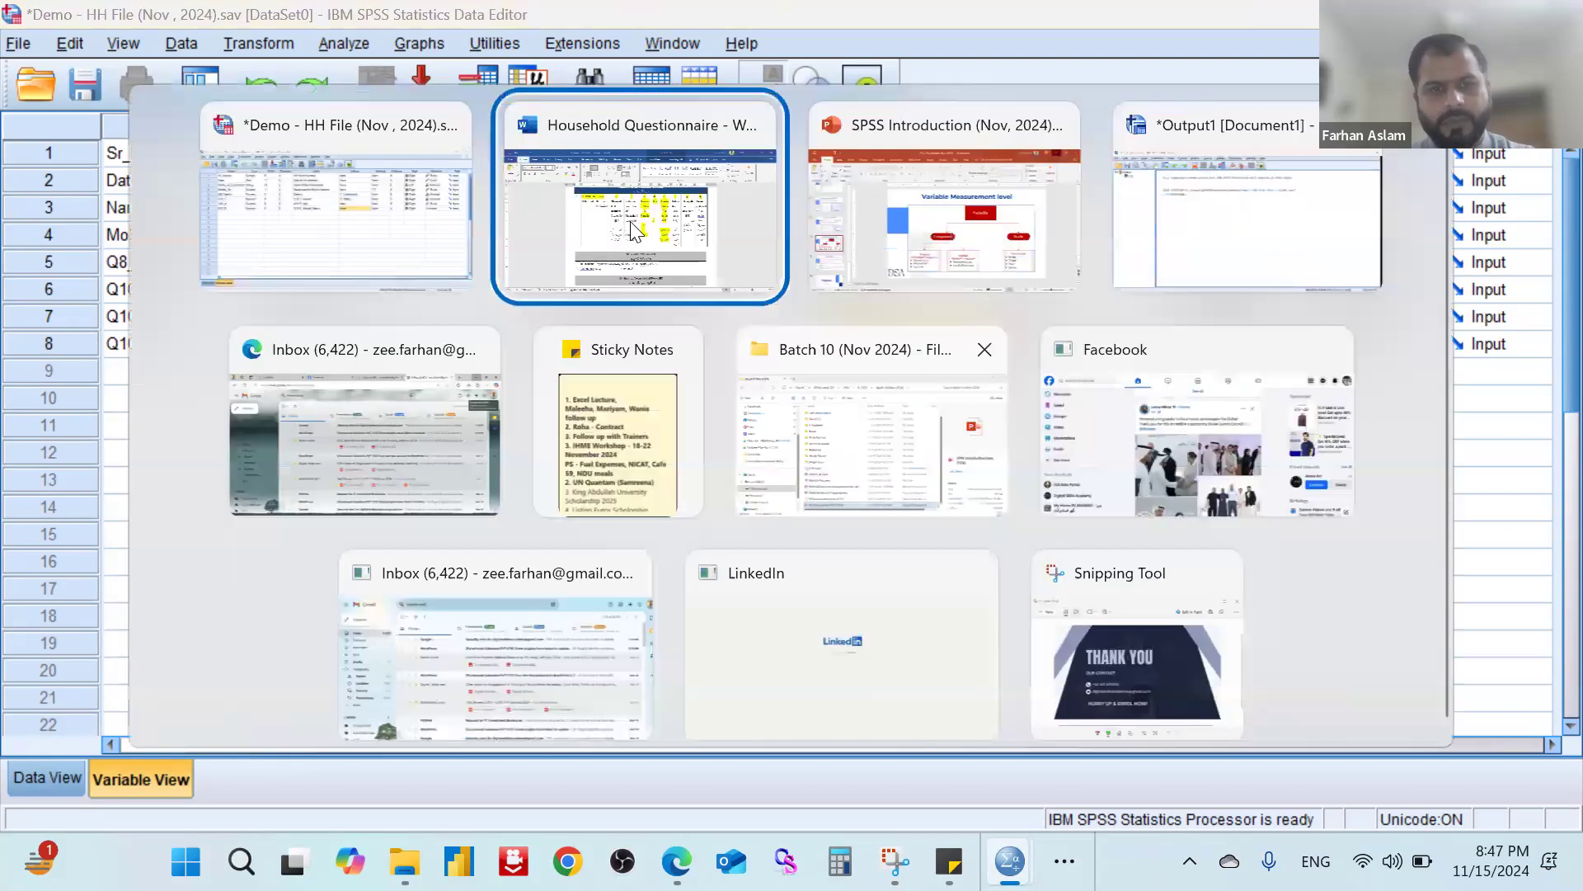
pyautogui.click(700, 265)
pyautogui.scroll(-5, 695, 410)
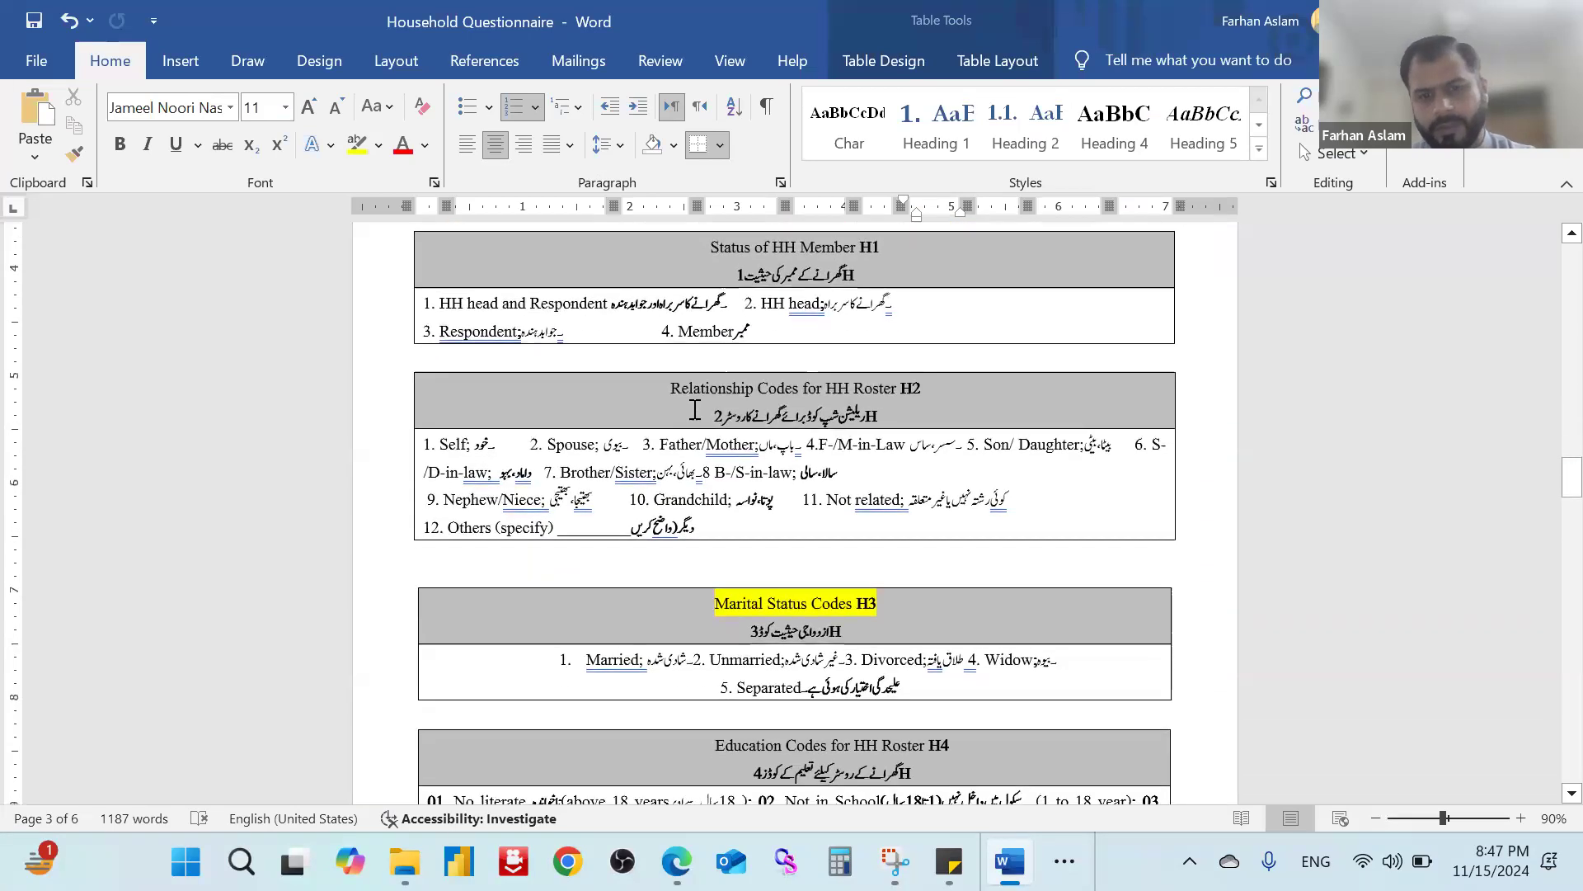
pyautogui.scroll(-2, 695, 410)
pyautogui.scroll(5, 812, 412)
pyautogui.scroll(4, 812, 413)
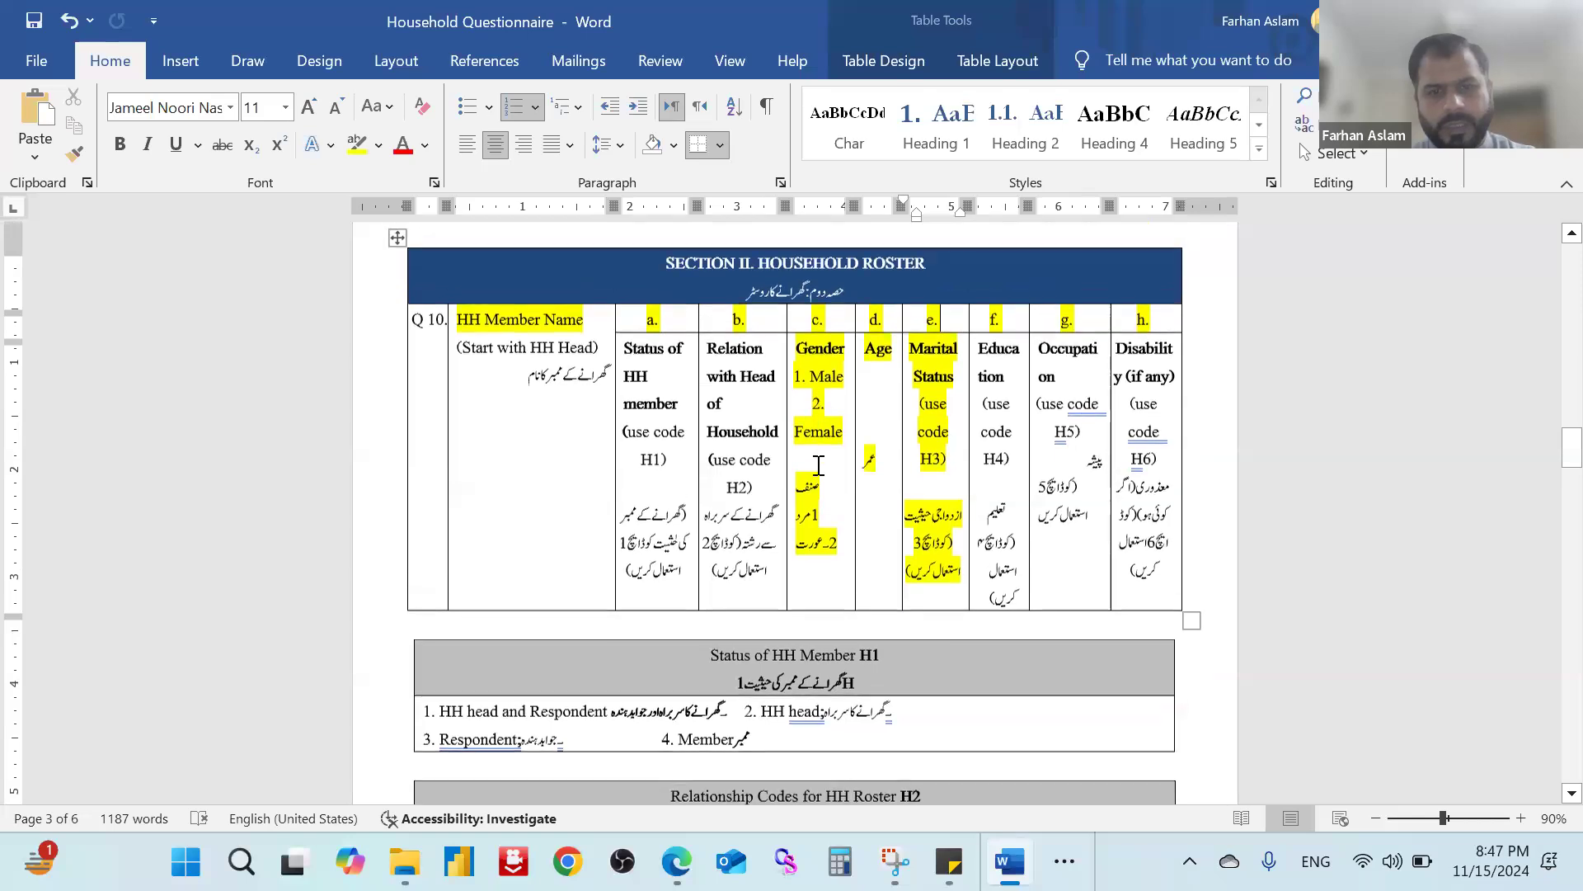
# Compare roster columns a and b of Q10 with the code tables H1 and H2 they refer to.
pyautogui.click(814, 468)
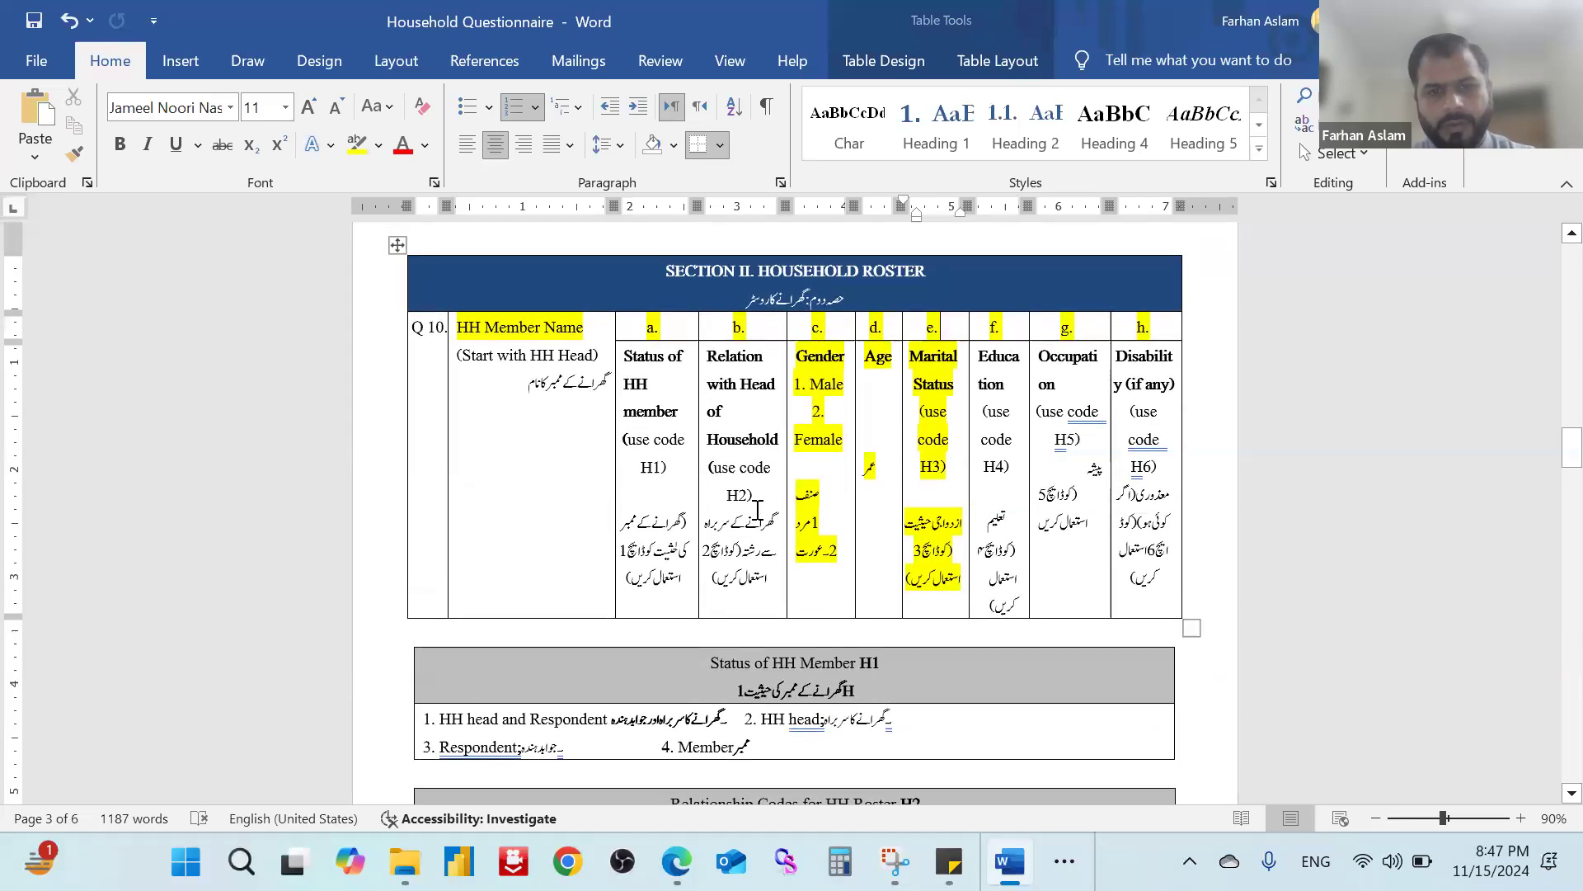
pyautogui.scroll(-2, 723, 510)
pyautogui.scroll(1, 796, 506)
pyautogui.scroll(-2, 890, 505)
pyautogui.moveTo(890, 505); pyautogui.dragTo(711, 505)
pyautogui.scroll(4, 744, 417)
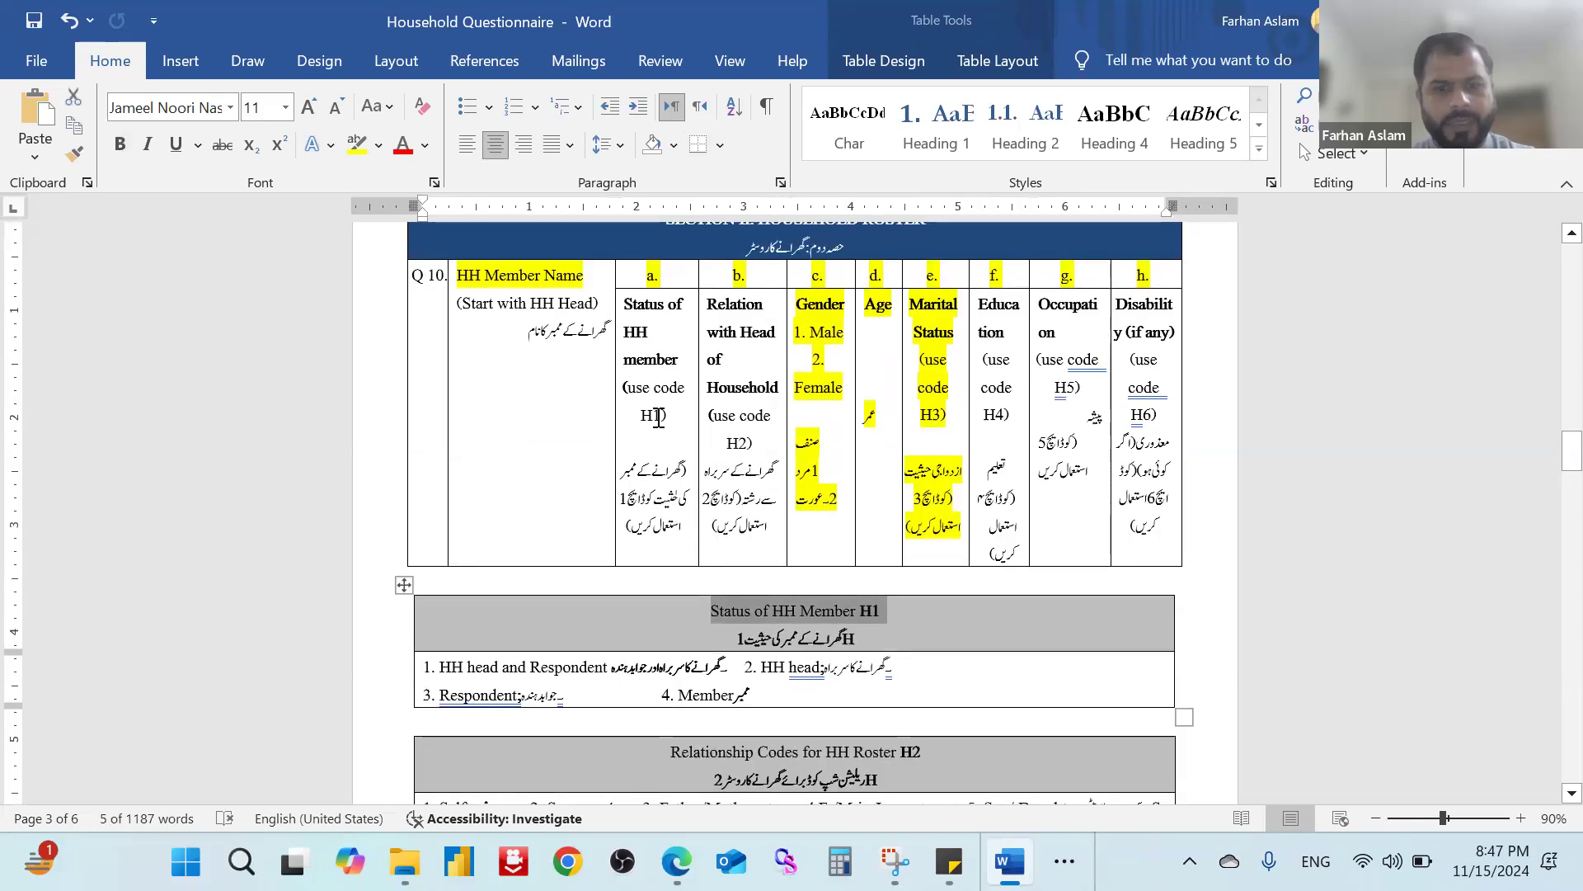
pyautogui.scroll(-5, 745, 594)
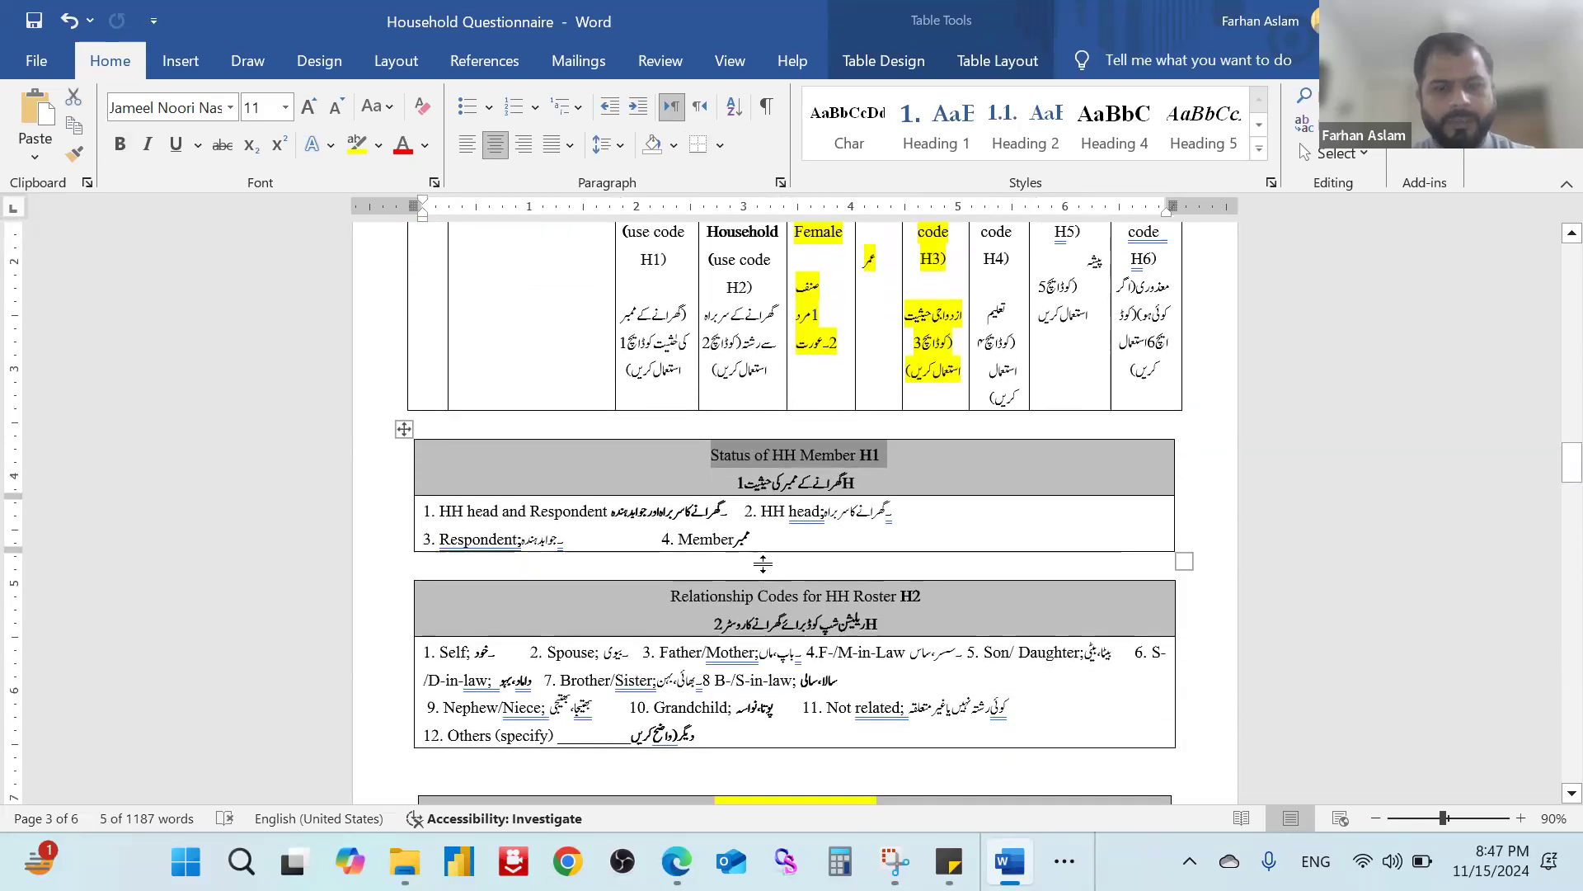
pyautogui.scroll(3, 680, 289)
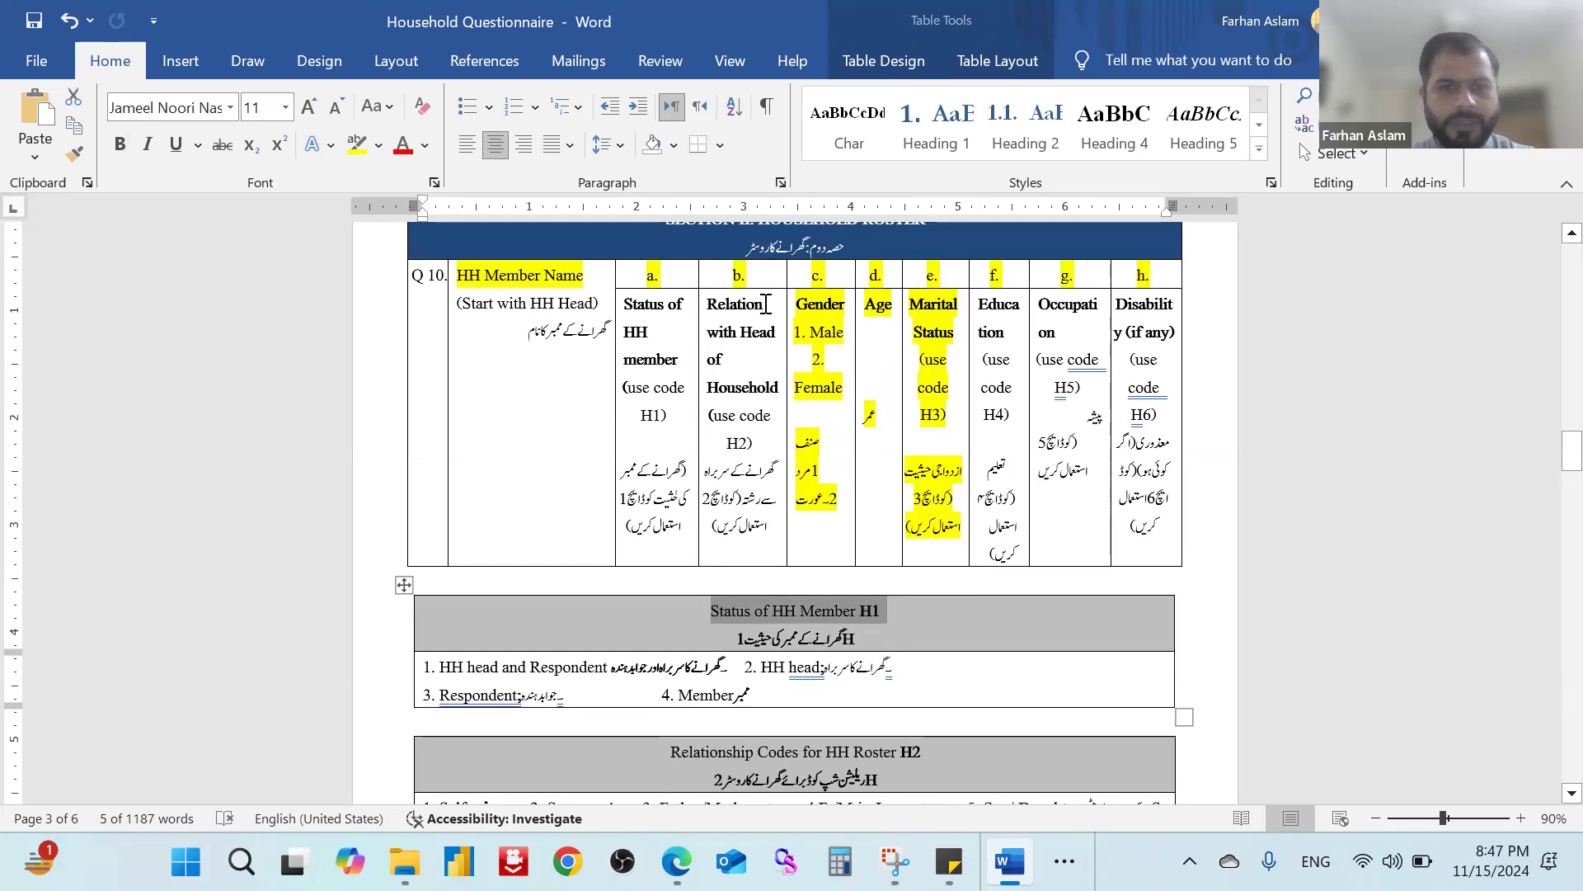
pyautogui.scroll(-5, 771, 317)
pyautogui.scroll(5, 823, 452)
pyautogui.scroll(1, 824, 478)
pyautogui.scroll(-8, 837, 537)
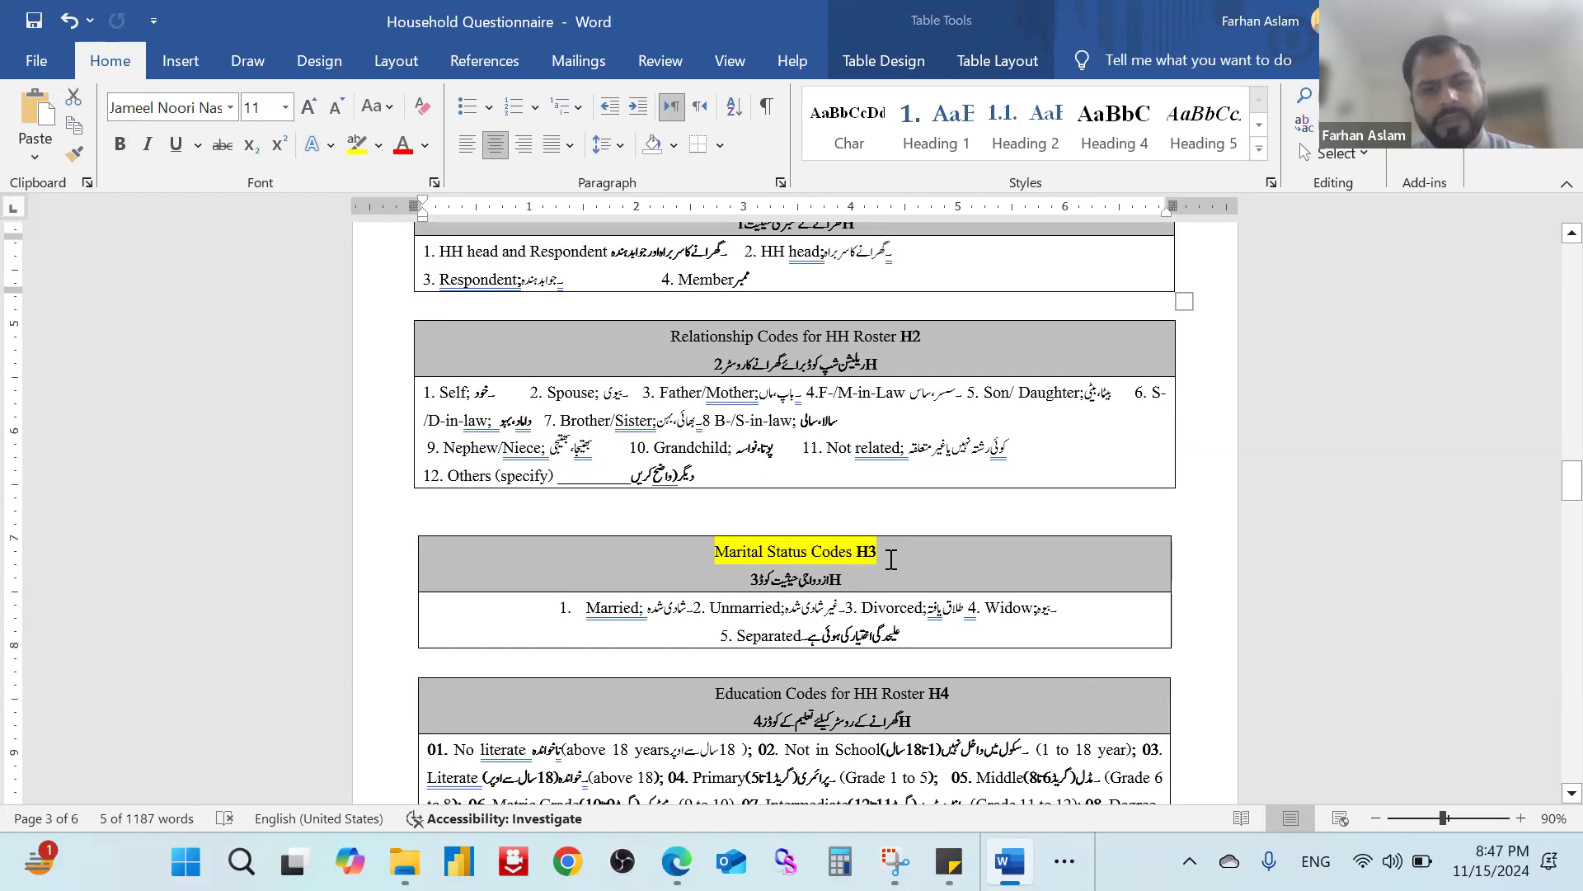
# Match Q10's Marital Status column with the Marital Status Codes H3 table and review its answer codes.
pyautogui.click(891, 560)
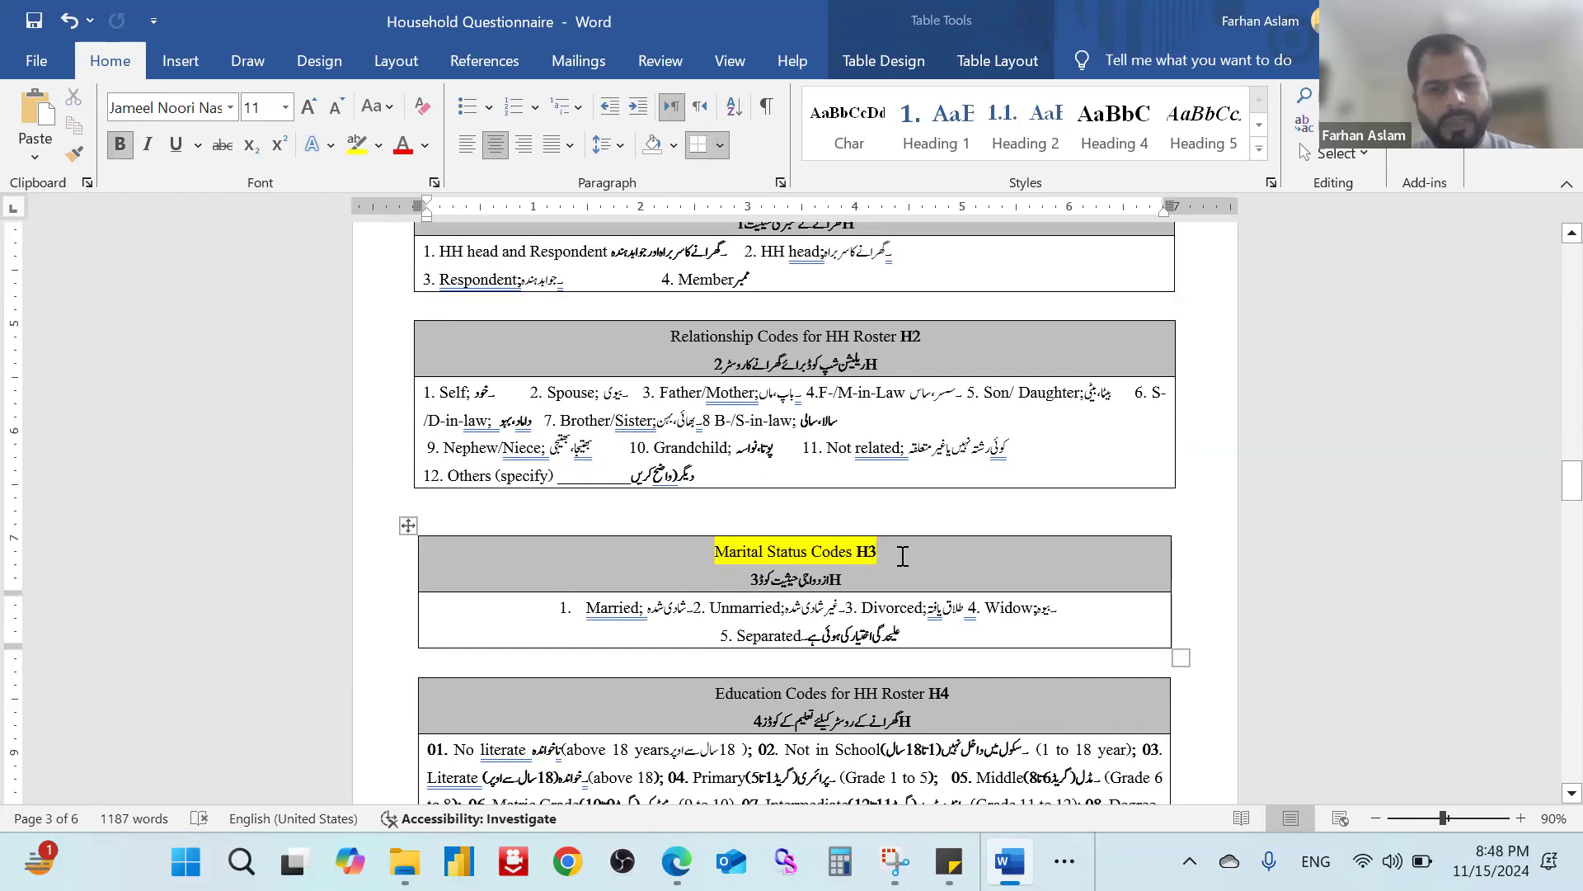
pyautogui.scroll(6, 902, 557)
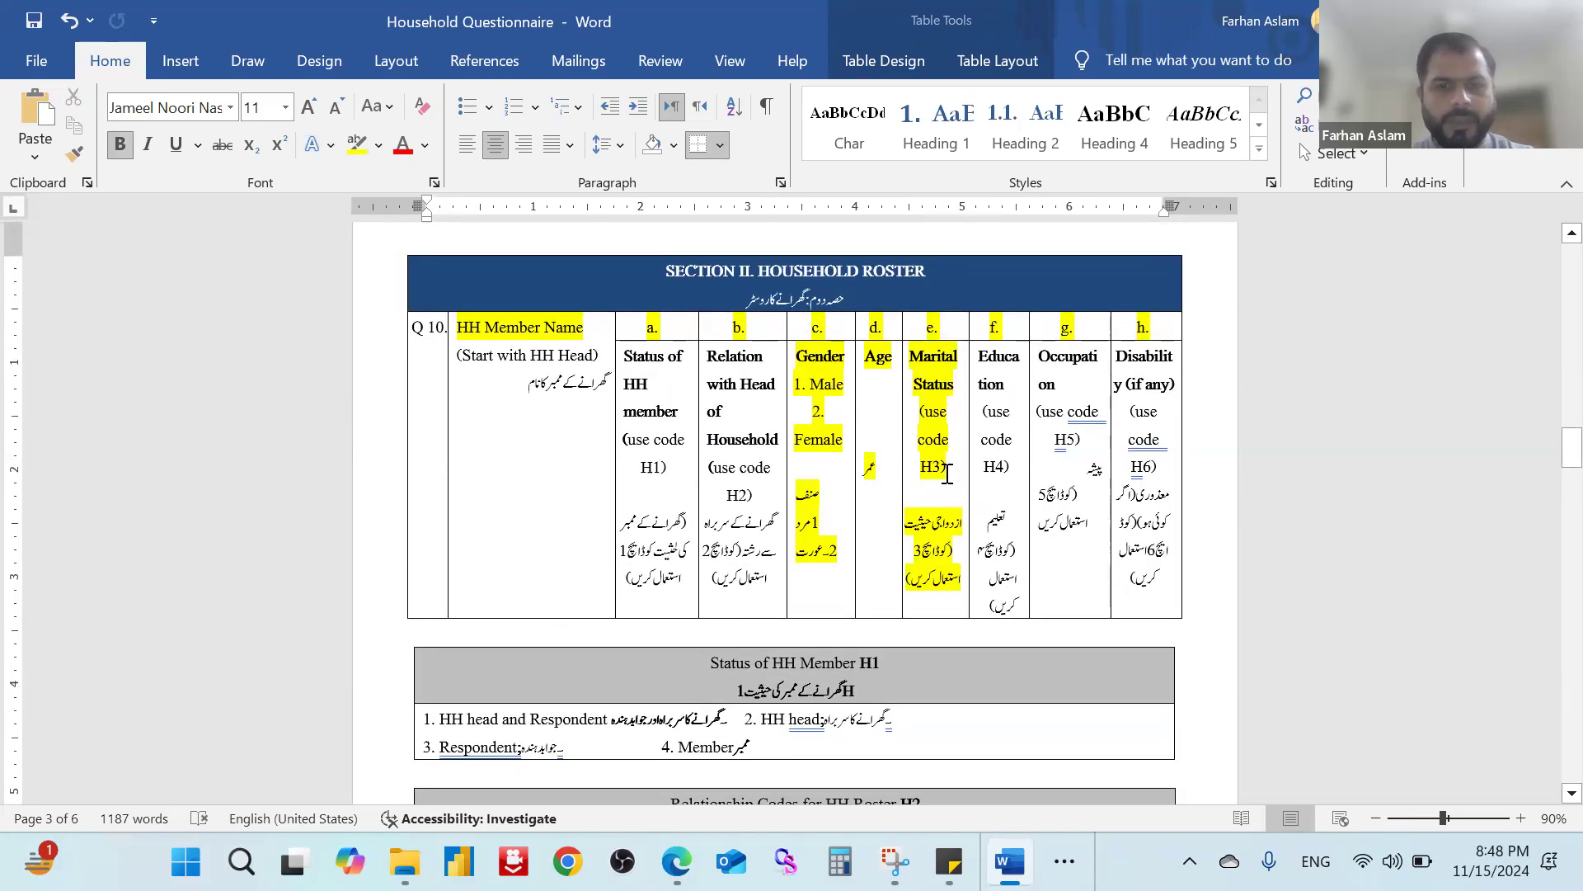
pyautogui.click(947, 468)
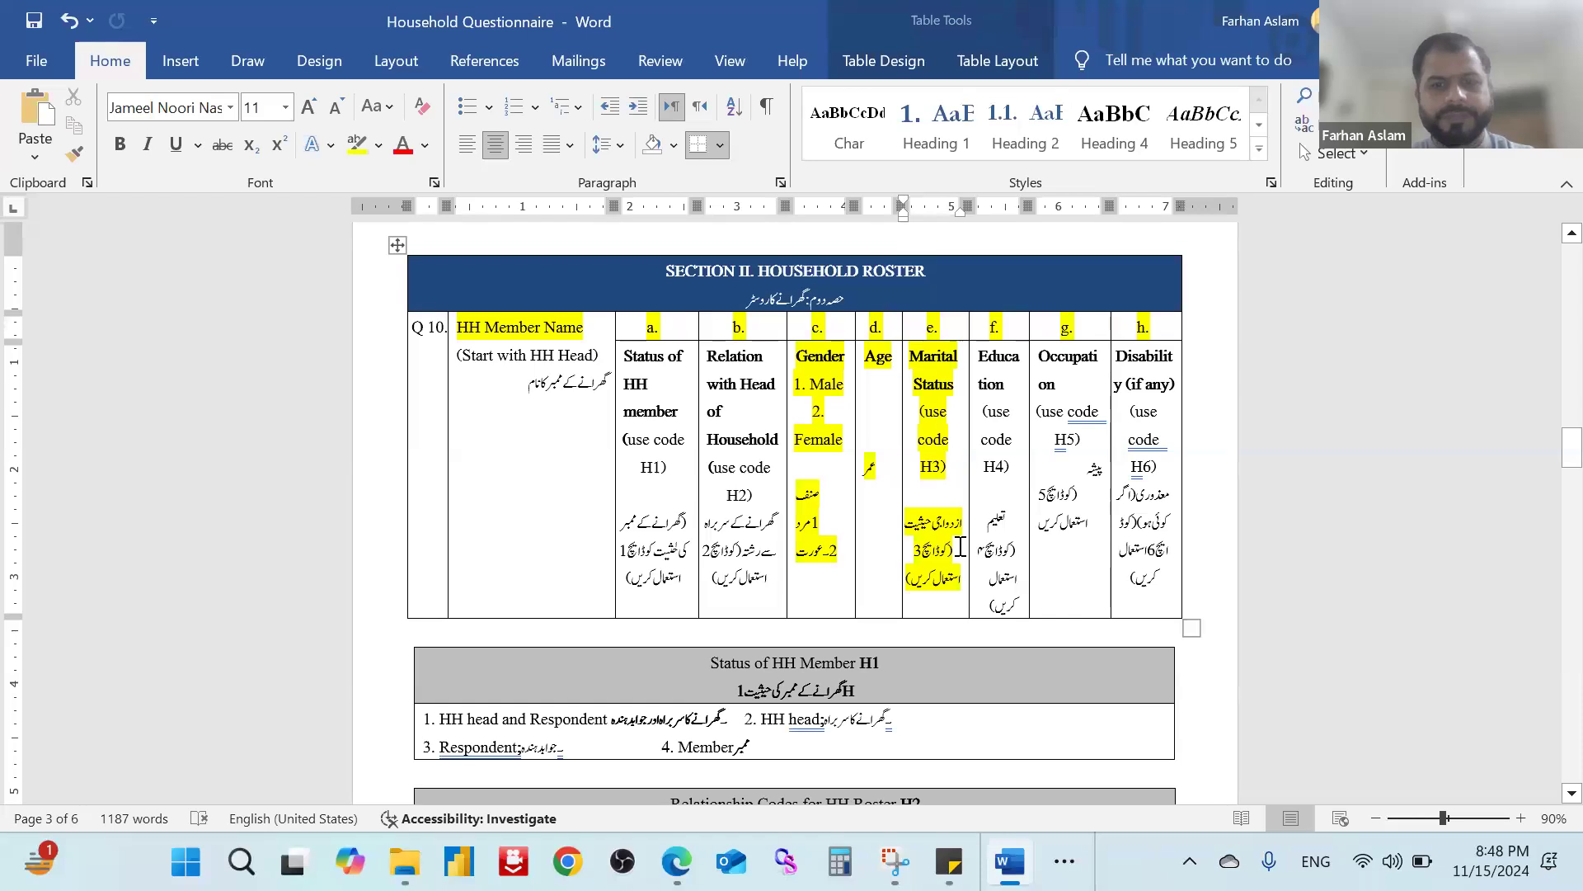
pyautogui.scroll(-10, 960, 547)
pyautogui.scroll(-1, 849, 415)
pyautogui.click(562, 364)
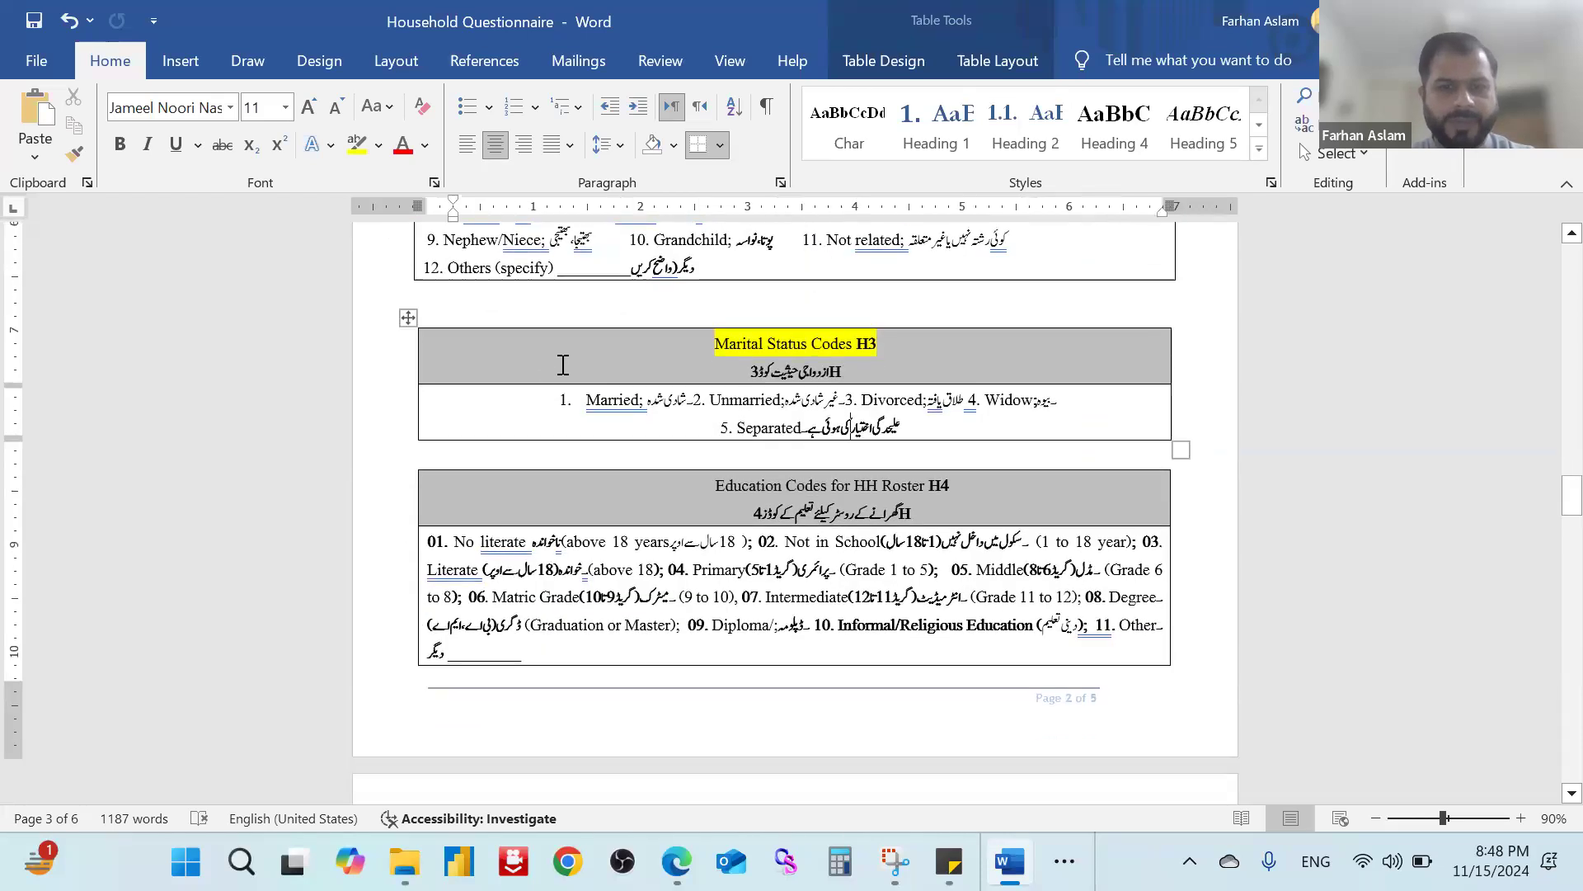
# Copy "Married" from the Marital Status Codes H3 table and switch back to the Demo - HH File data file in SPSS.
pyautogui.doubleClick(616, 406)
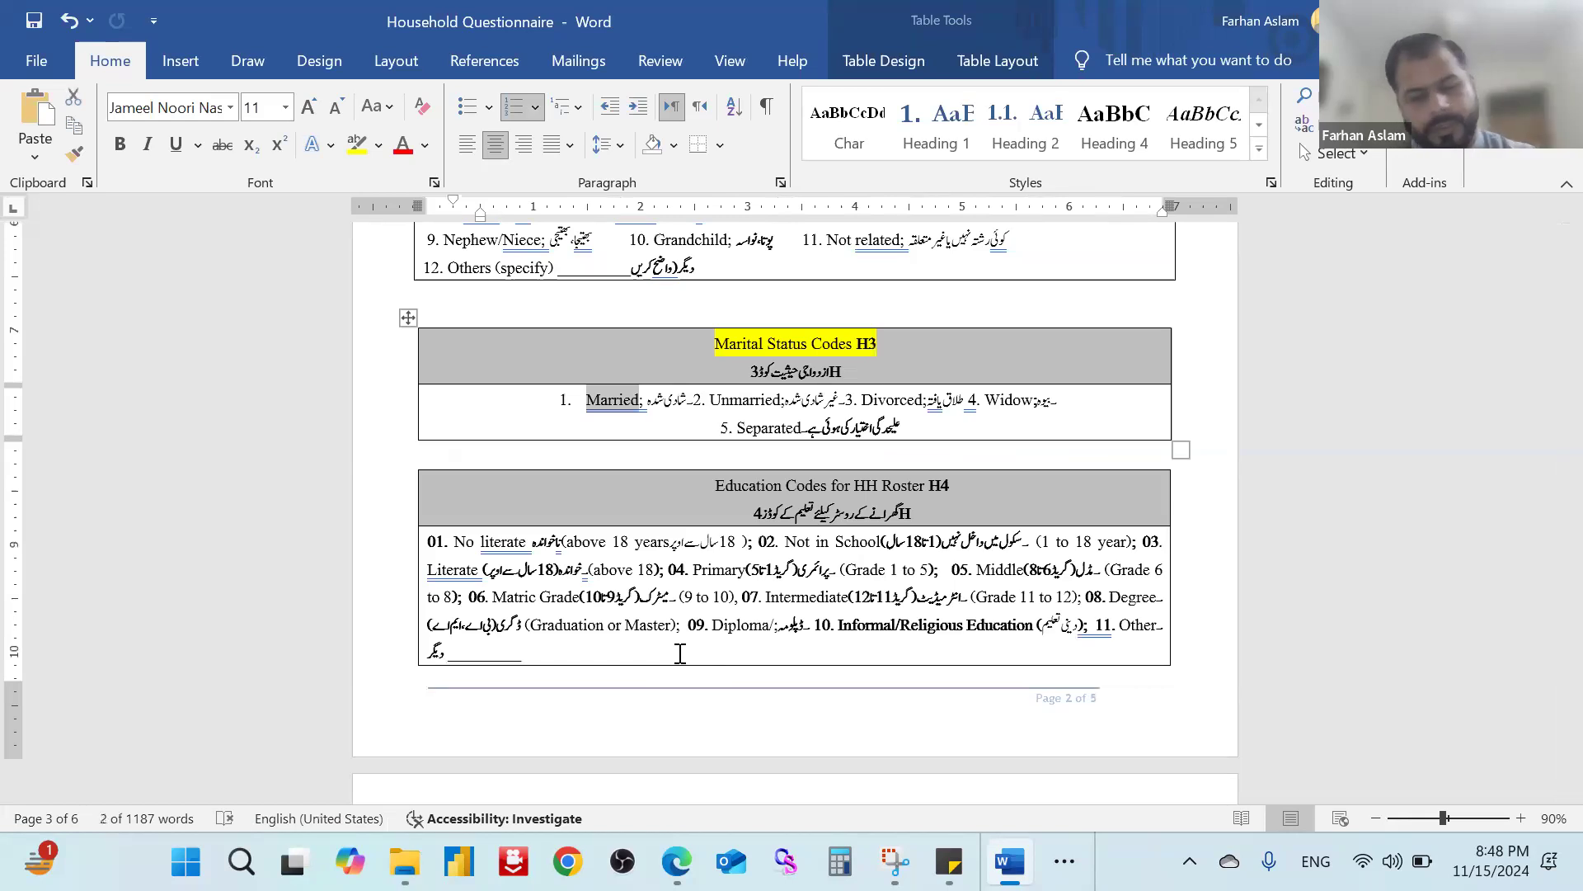
pyautogui.hotkey('ctrl', 'z')
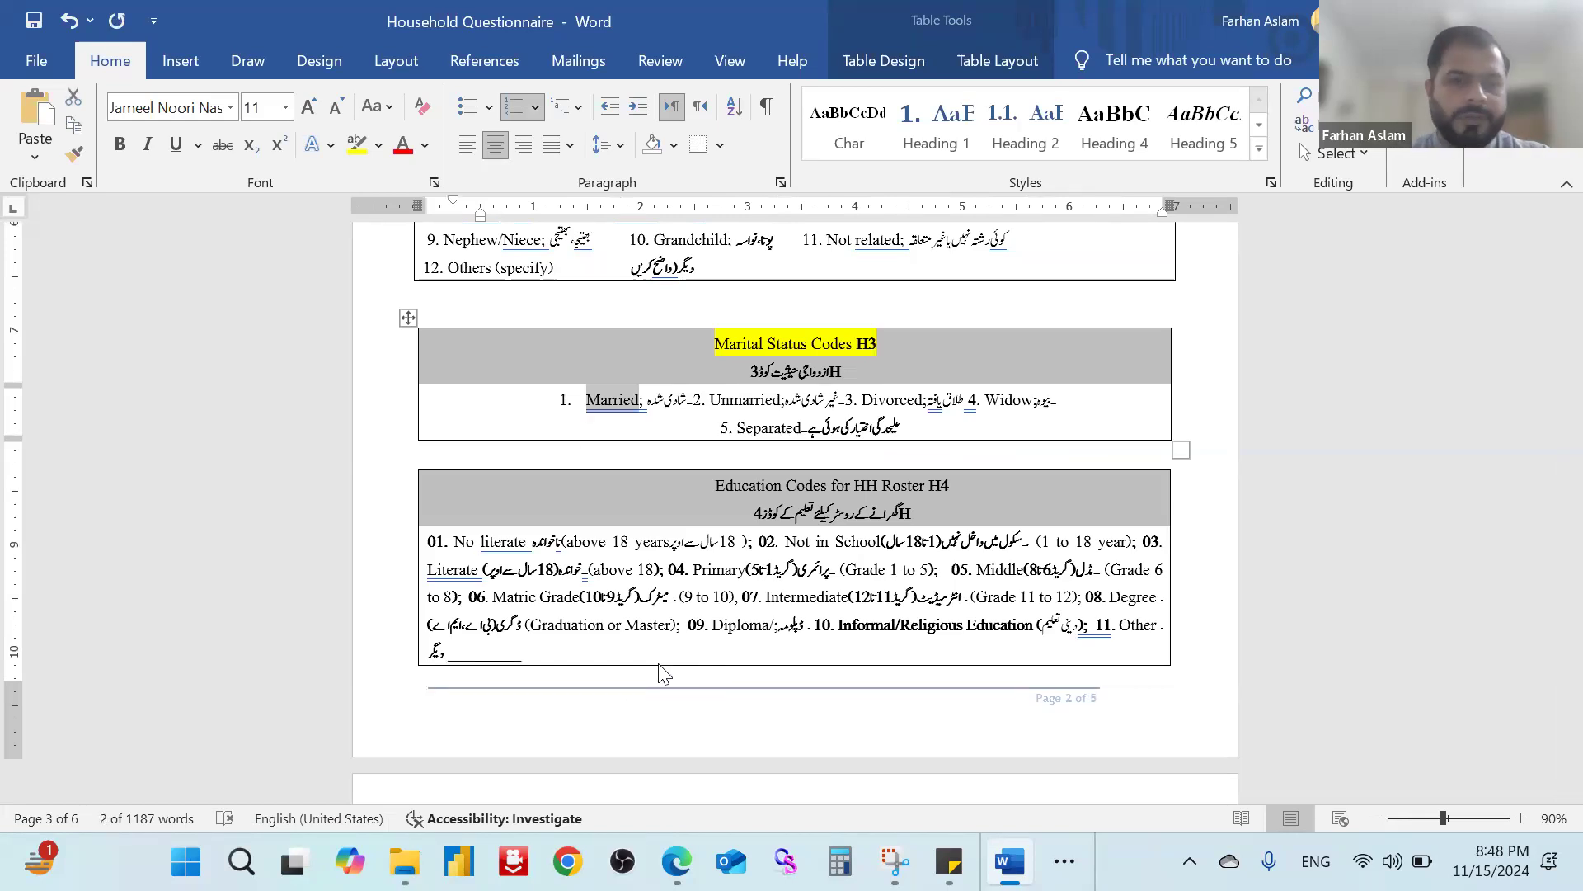
pyautogui.hotkey('ctrl', 'c')
pyautogui.click(1064, 861)
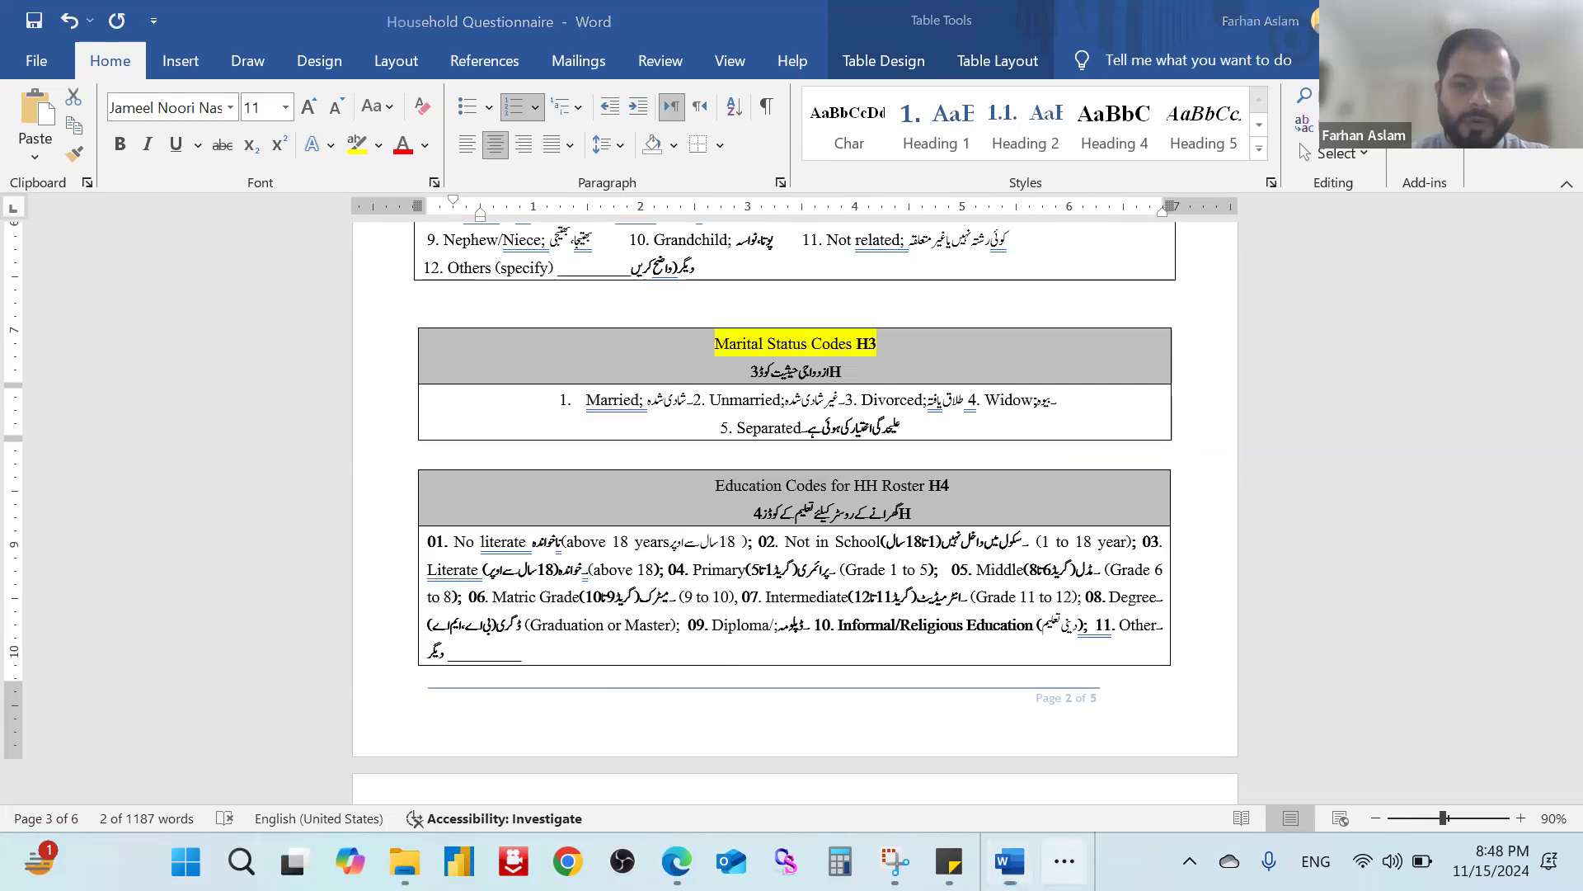
pyautogui.click(1123, 784)
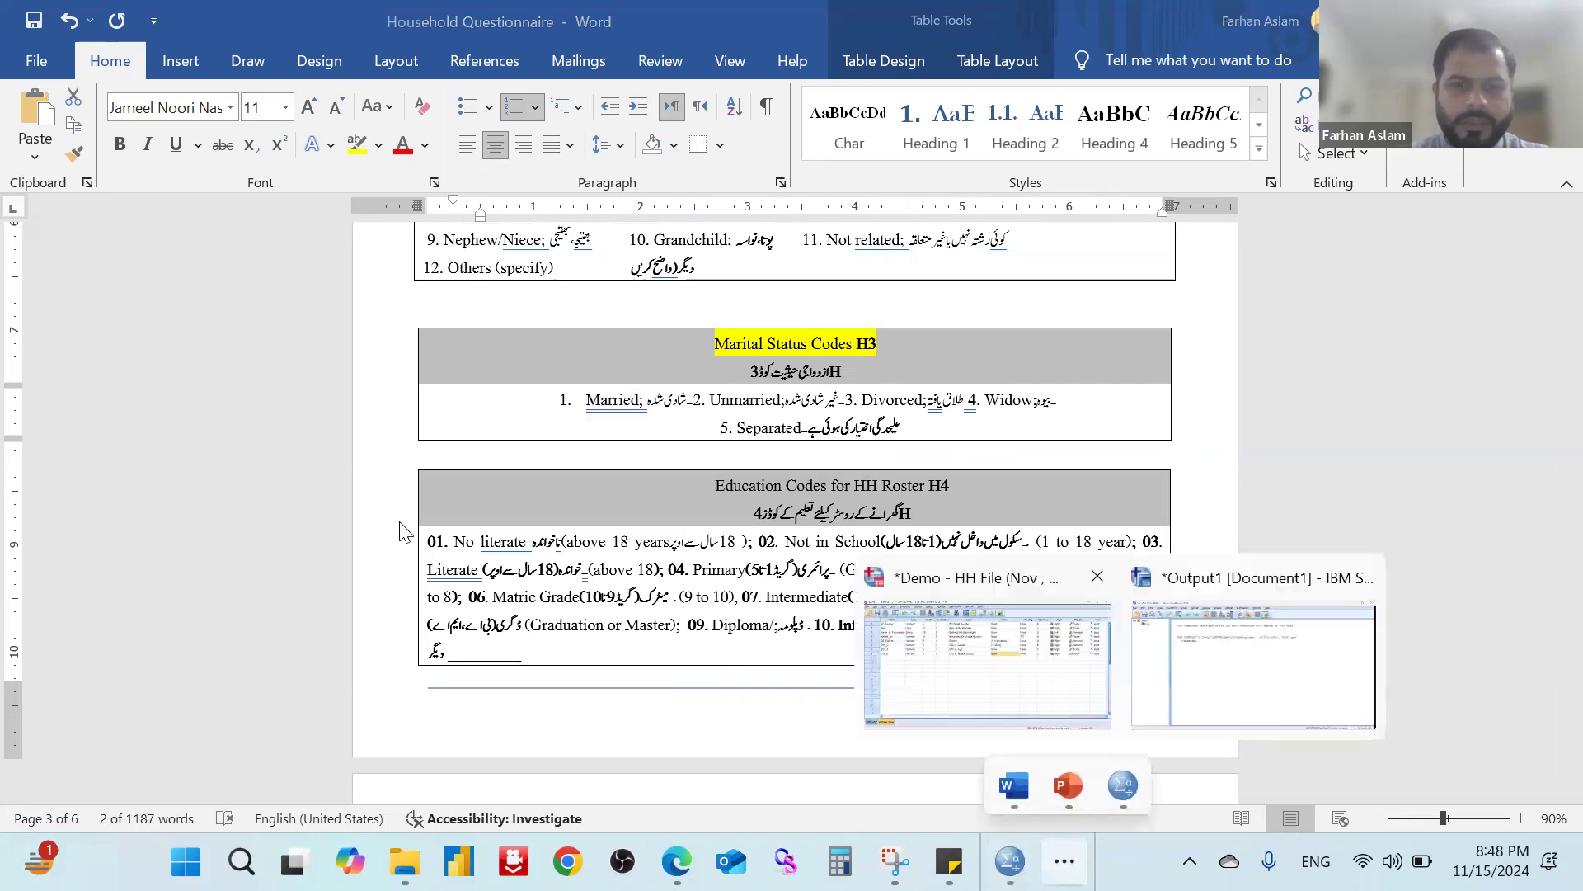
pyautogui.click(940, 667)
pyautogui.click(363, 343)
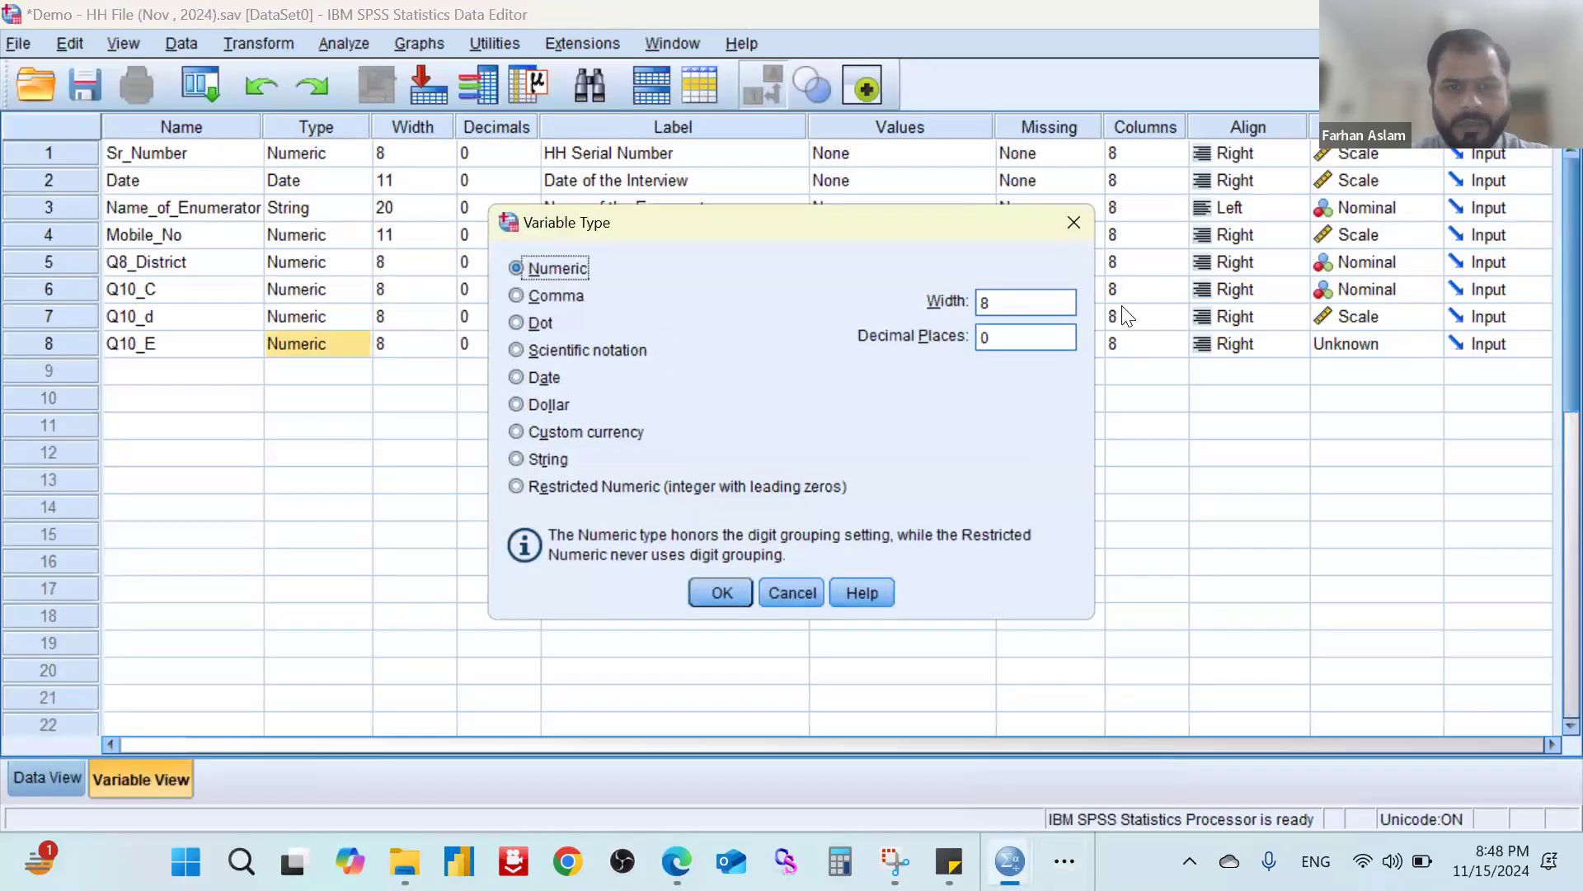
pyautogui.click(1085, 223)
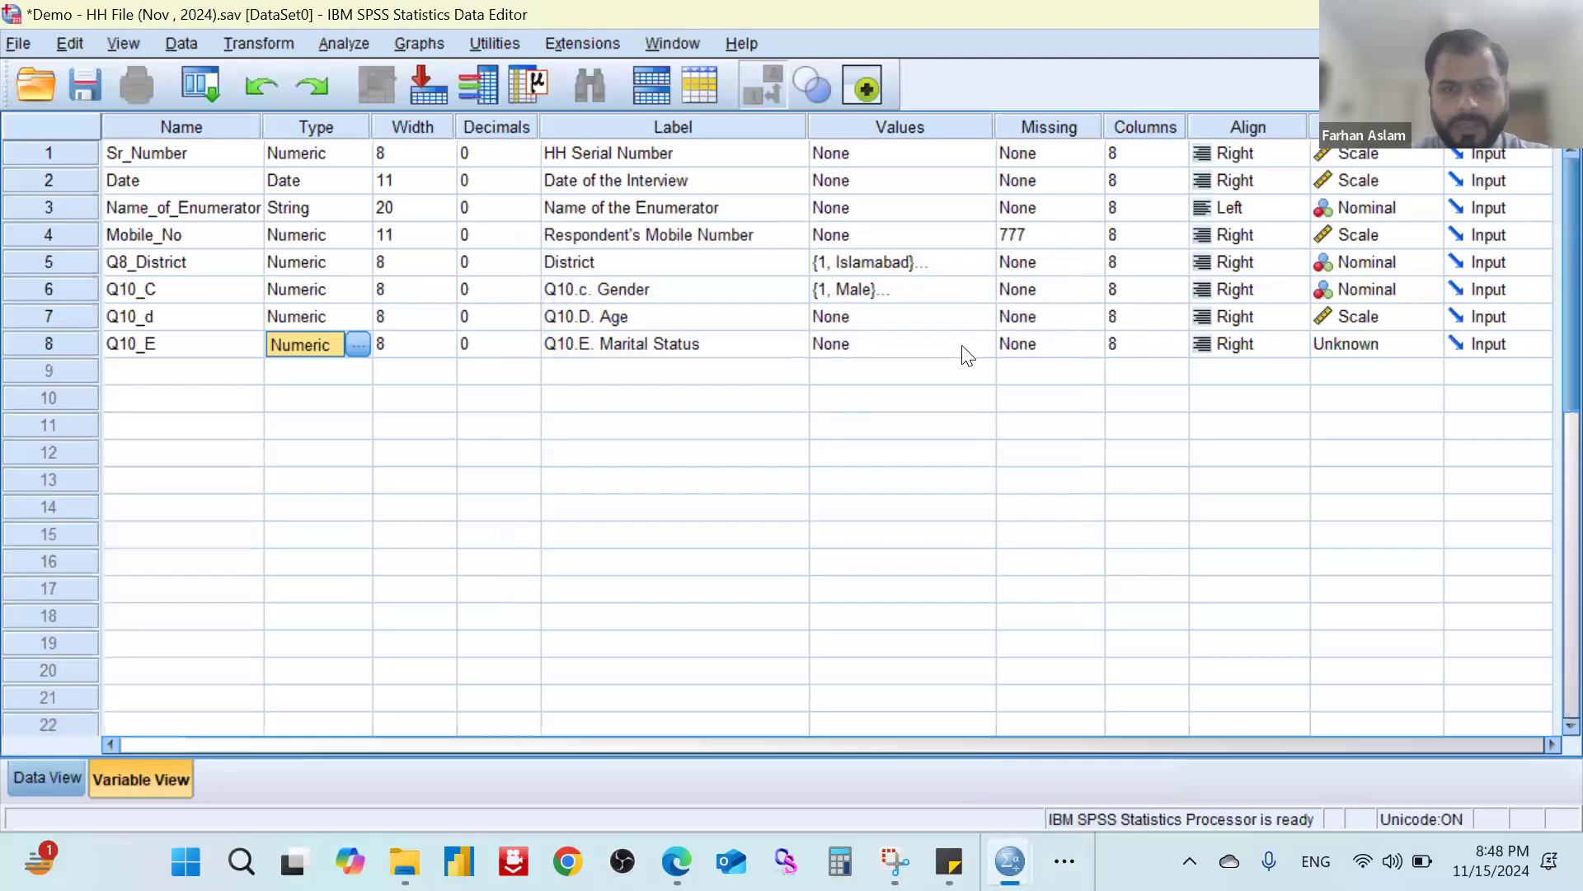
# Add the value label 1 = "Married" to Q10_E, removing the list number that comes with the pasted text.
pyautogui.click(978, 350)
pyautogui.click(978, 345)
pyautogui.write('1')
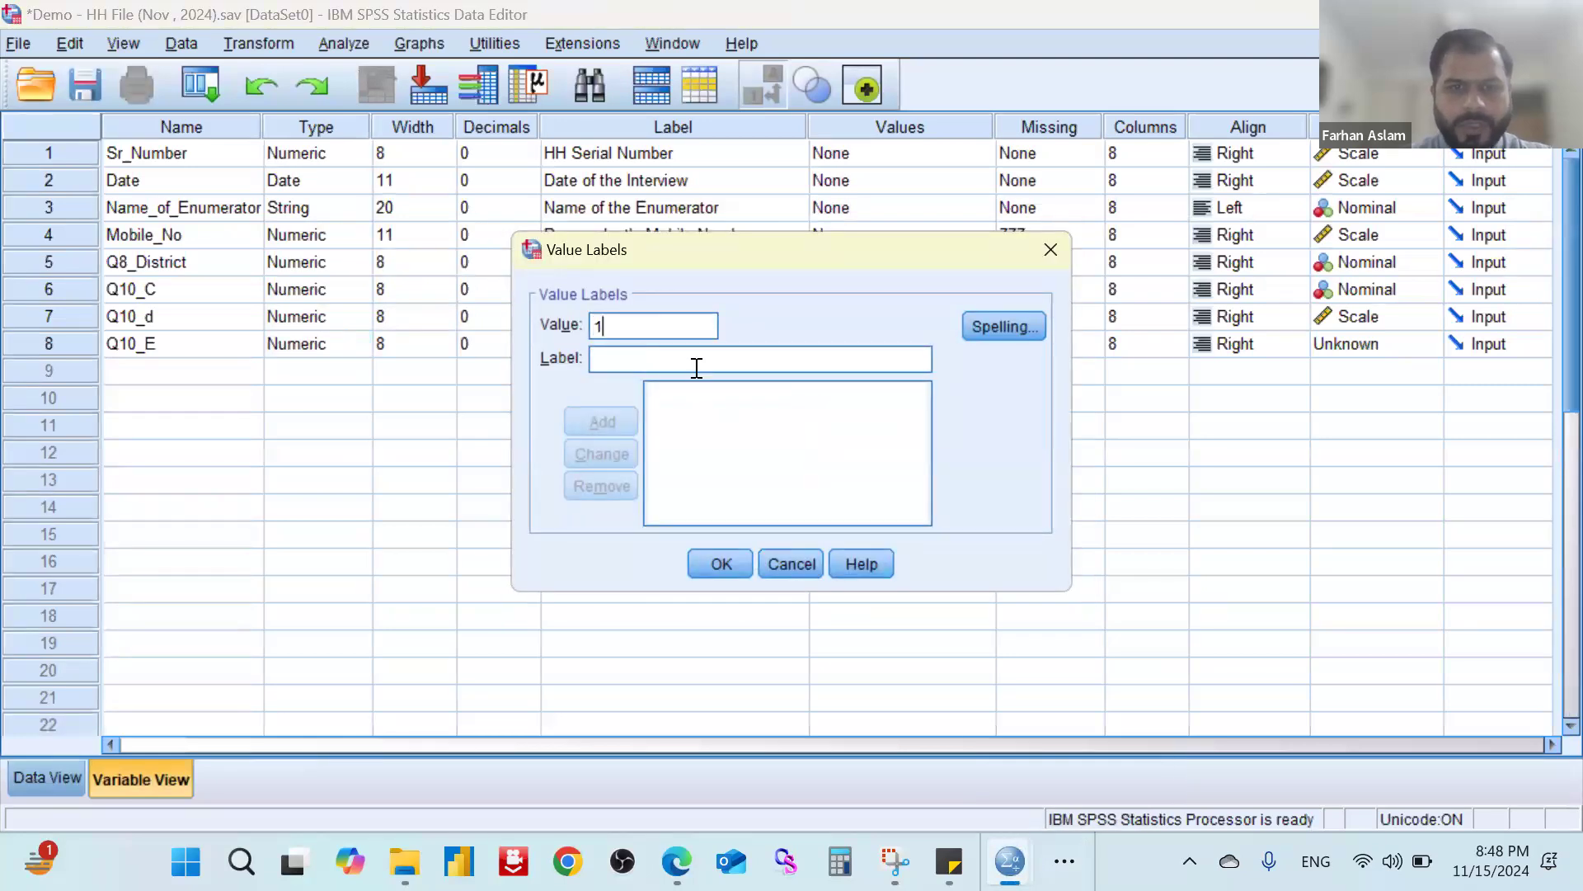
pyautogui.click(689, 360)
pyautogui.hotkey('ctrl', 'v')
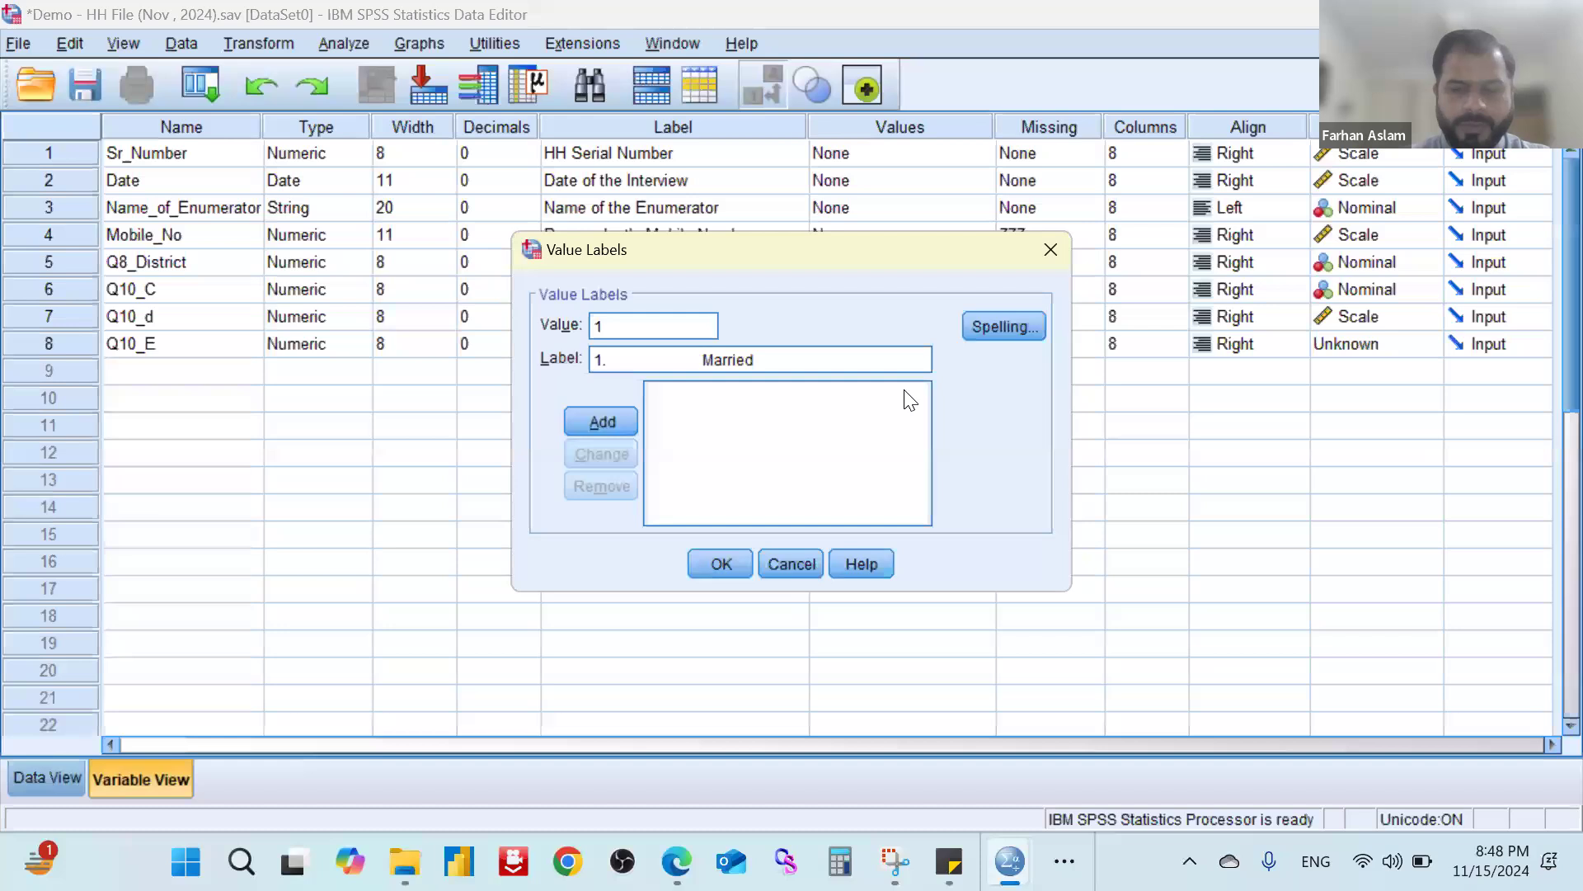
pyautogui.press('BackSpace')
pyautogui.press('BackSpace')
pyautogui.press('BackSpace')
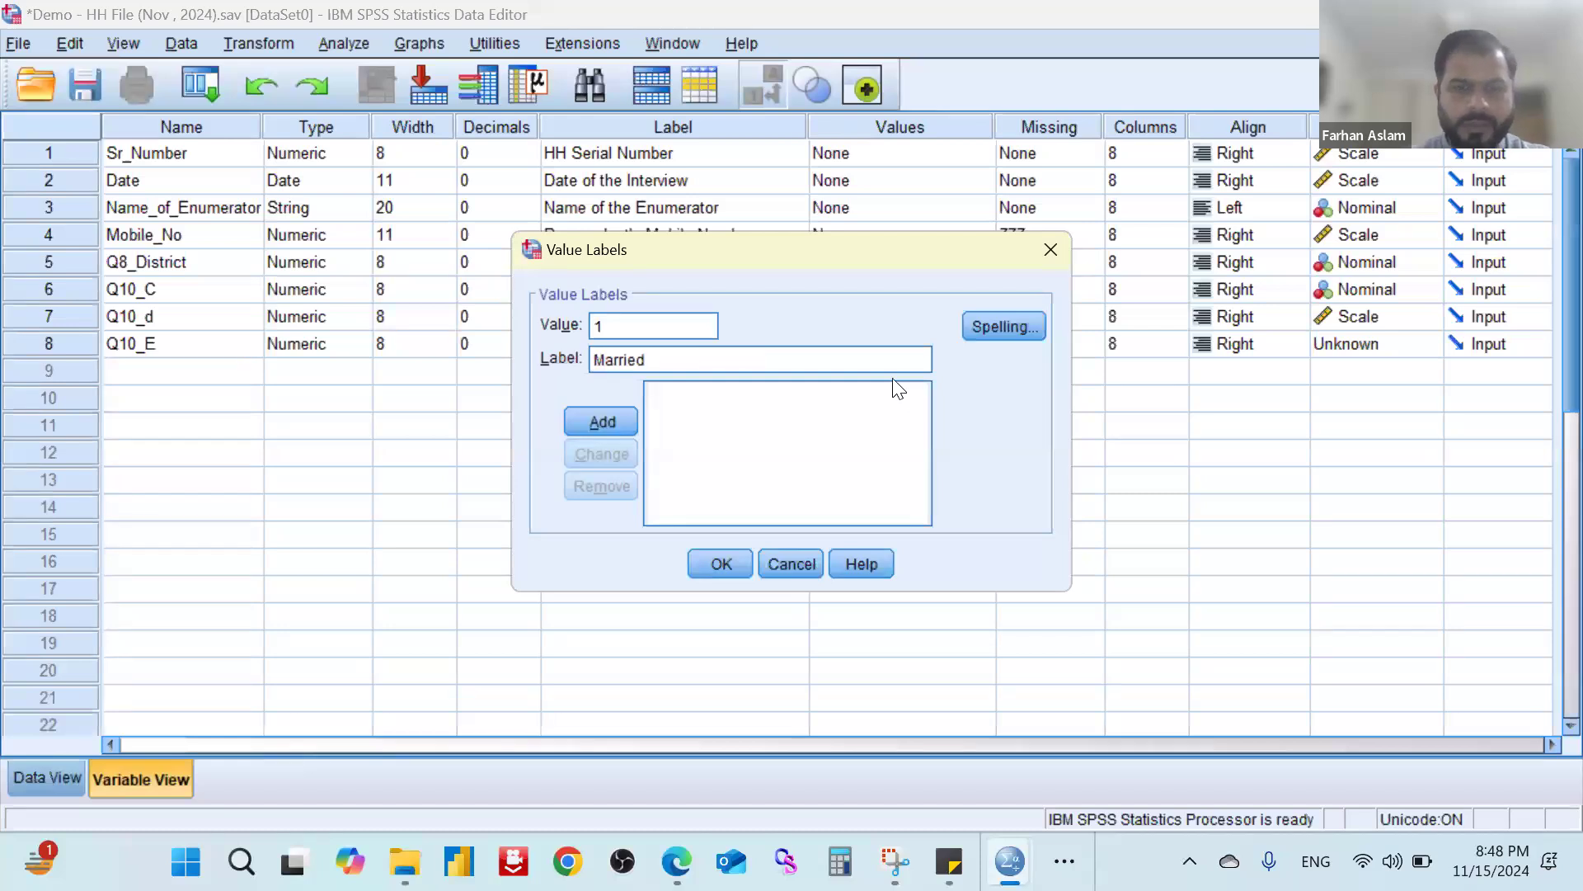
pyautogui.click(595, 423)
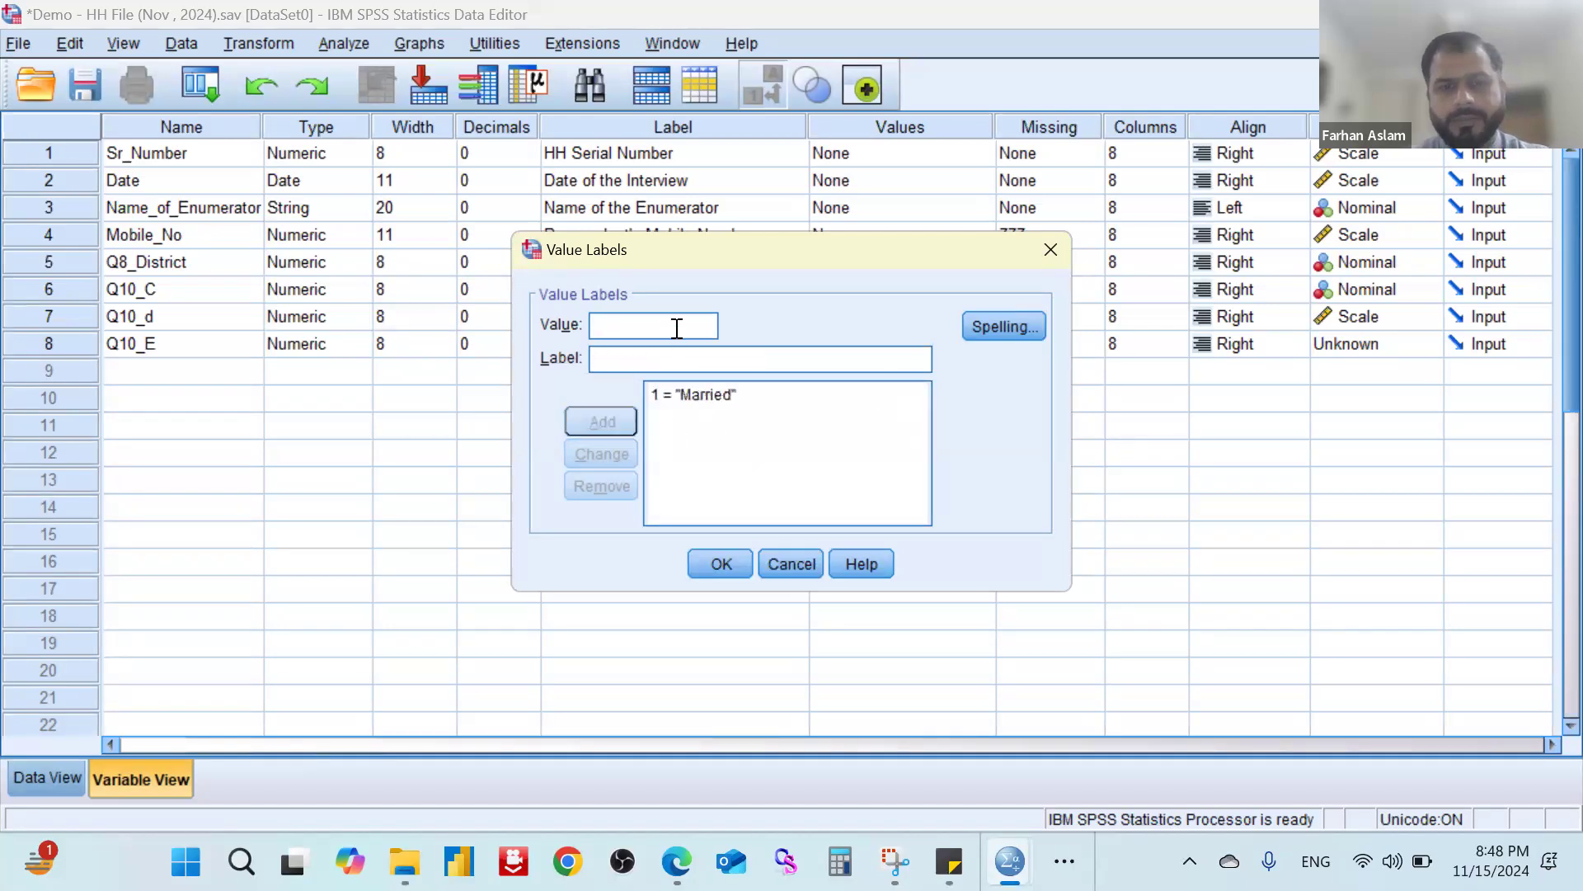
# Copy "Unmarried" from the questionnaire's H3 codes in Word and add it to Q10_E as value label 2.
pyautogui.write('2')
pyautogui.click(661, 352)
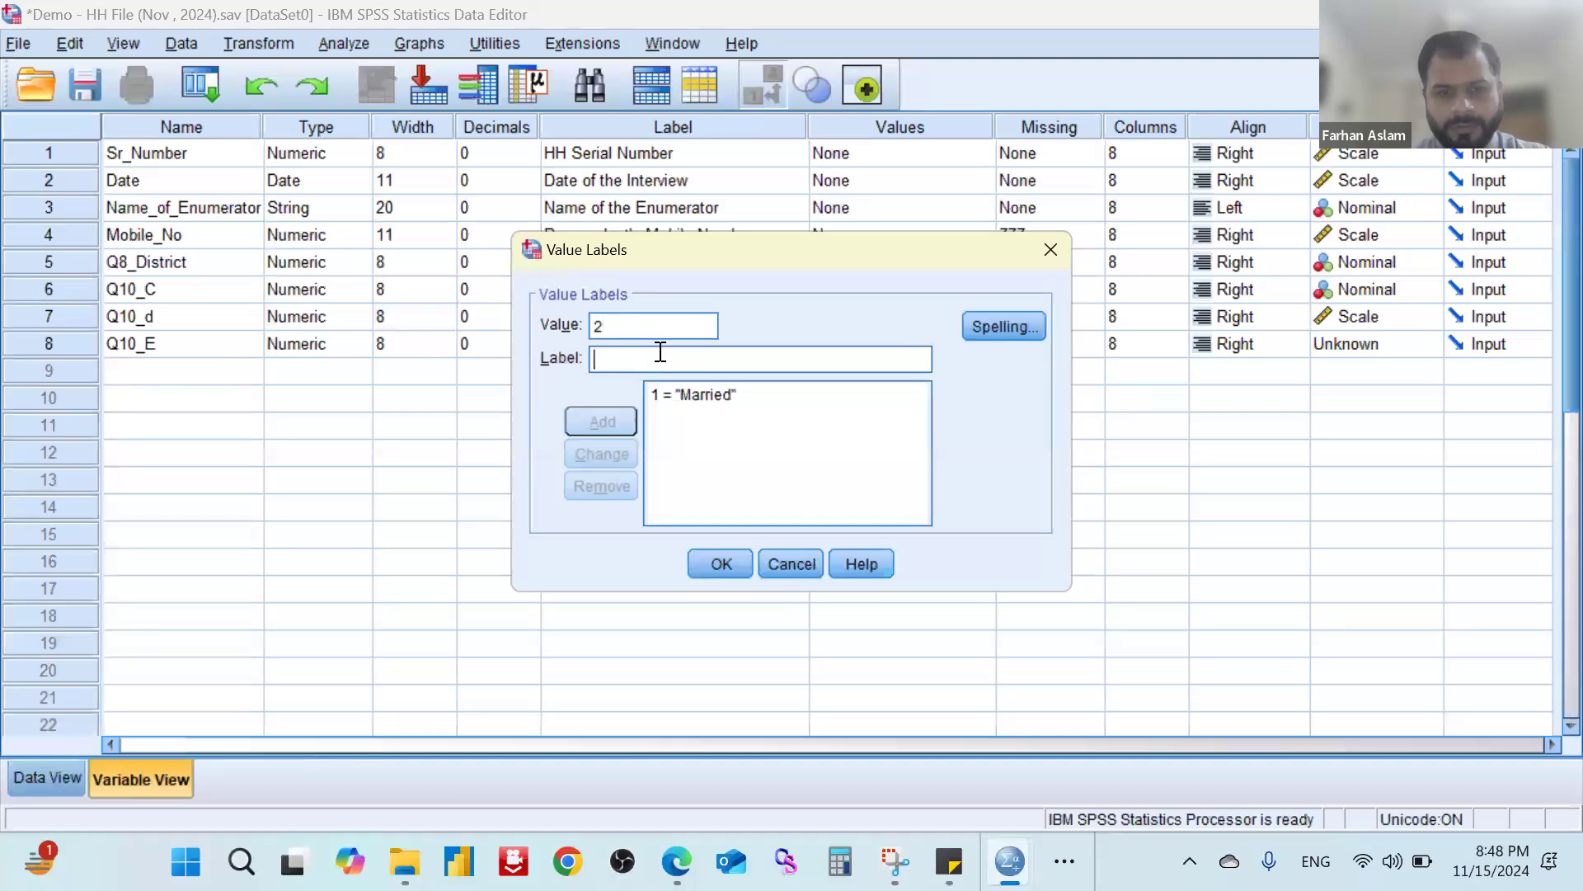
pyautogui.hotkey('alt', 'Tab')
pyautogui.doubleClick(752, 401)
pyautogui.hotkey('ctrl', 'c')
pyautogui.hotkey('alt', 'Tab')
pyautogui.hotkey('ctrl', 'v')
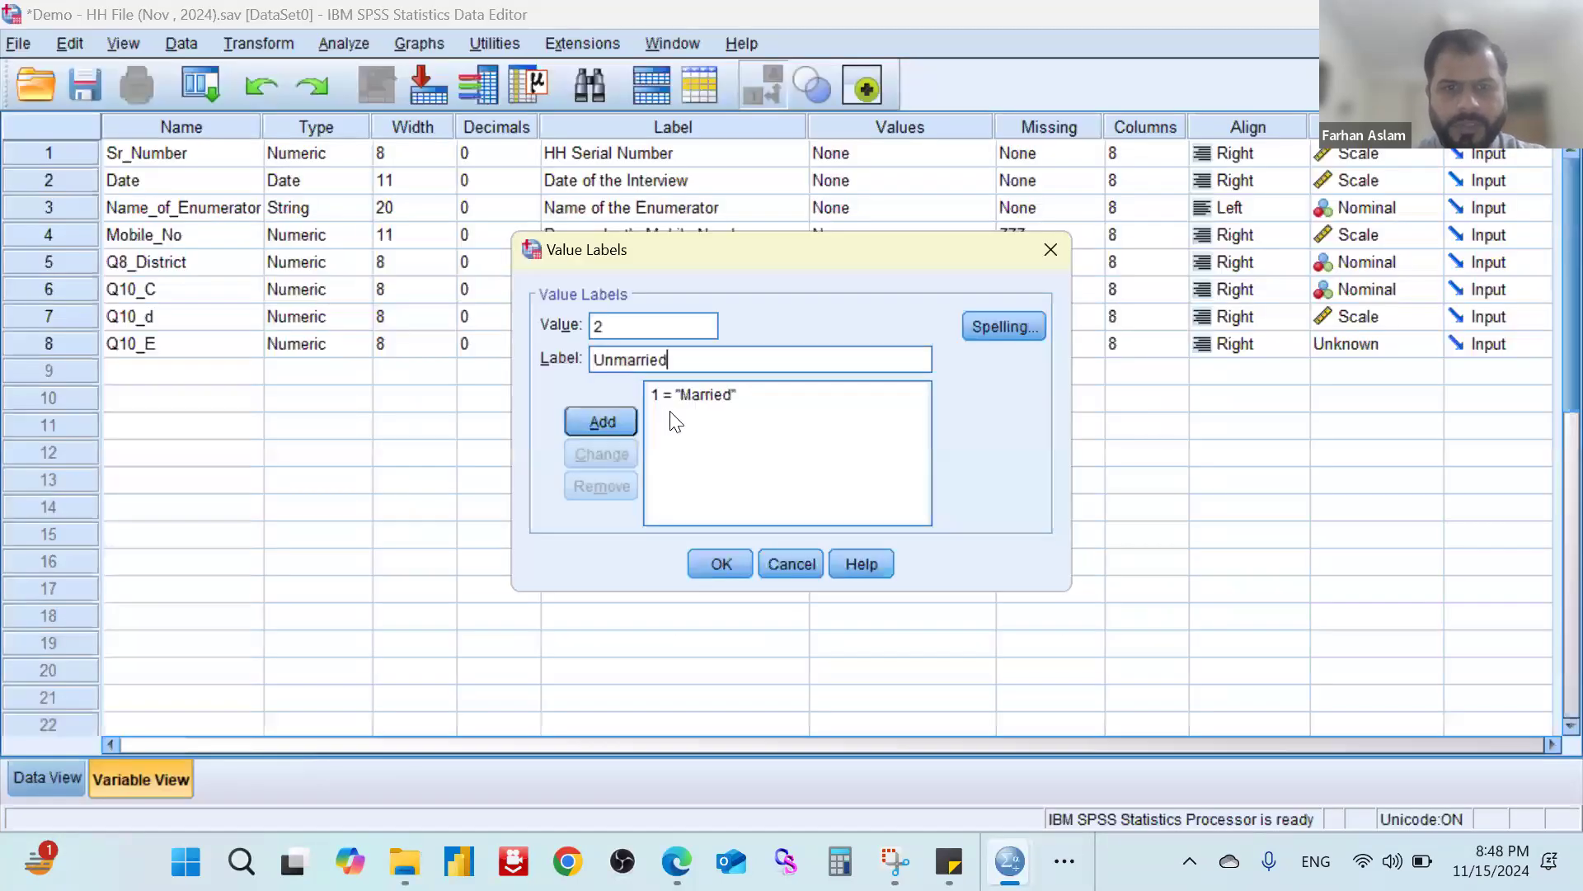
pyautogui.press('Return')
# Copy "Divorced" from the H3 codes in Word and add it as value label 3 in SPSS.
pyautogui.hotkey('alt', 'Tab')
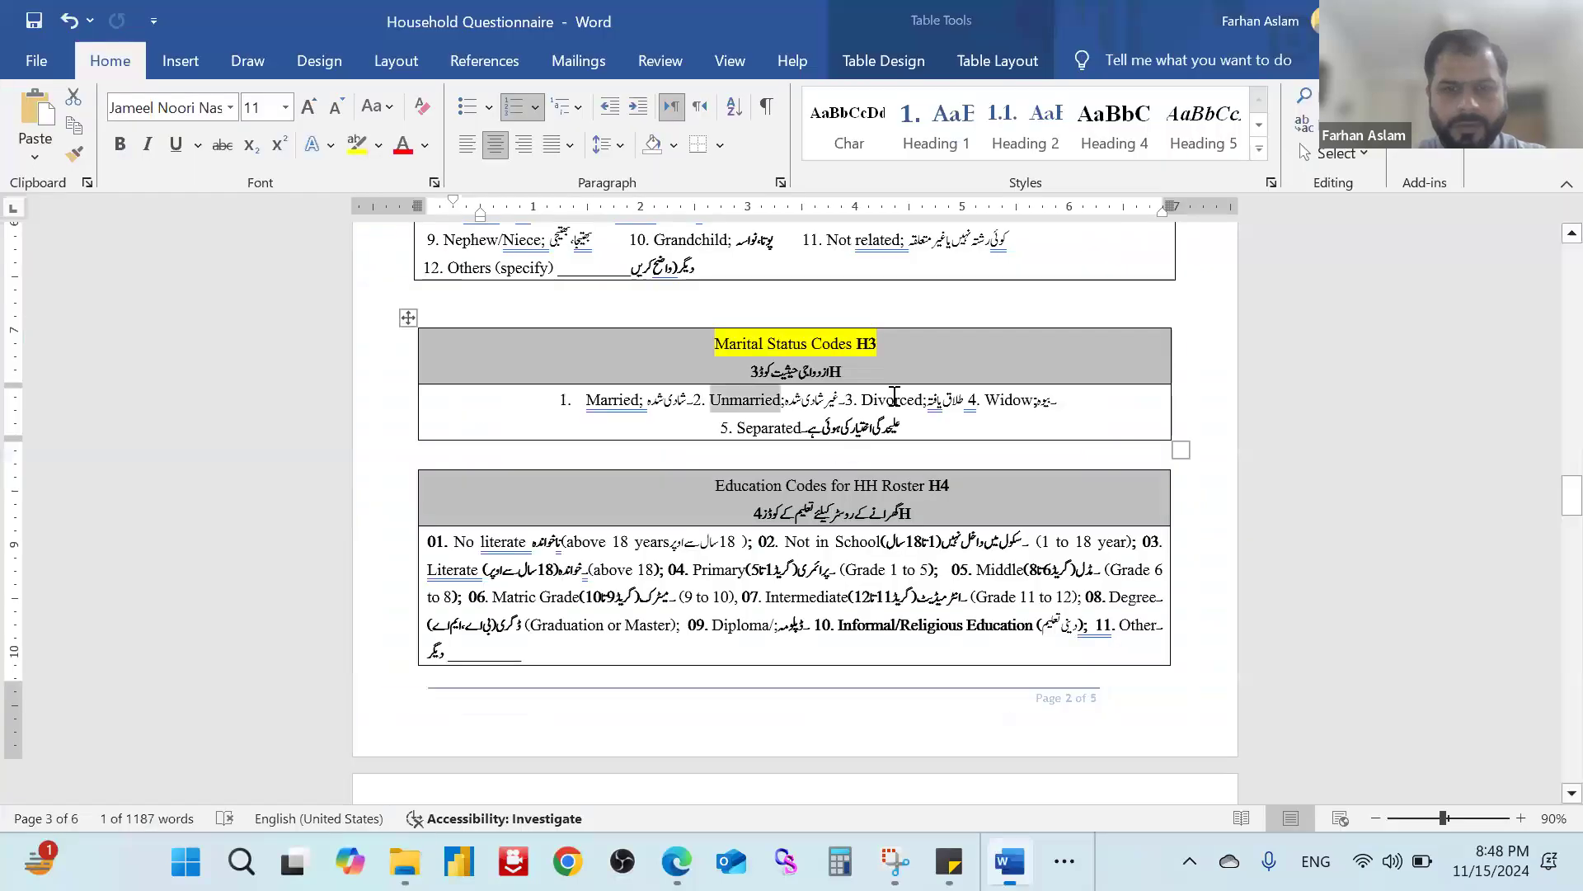
pyautogui.doubleClick(894, 400)
pyautogui.hotkey('ctrl', 'c')
pyautogui.hotkey('alt', 'Tab')
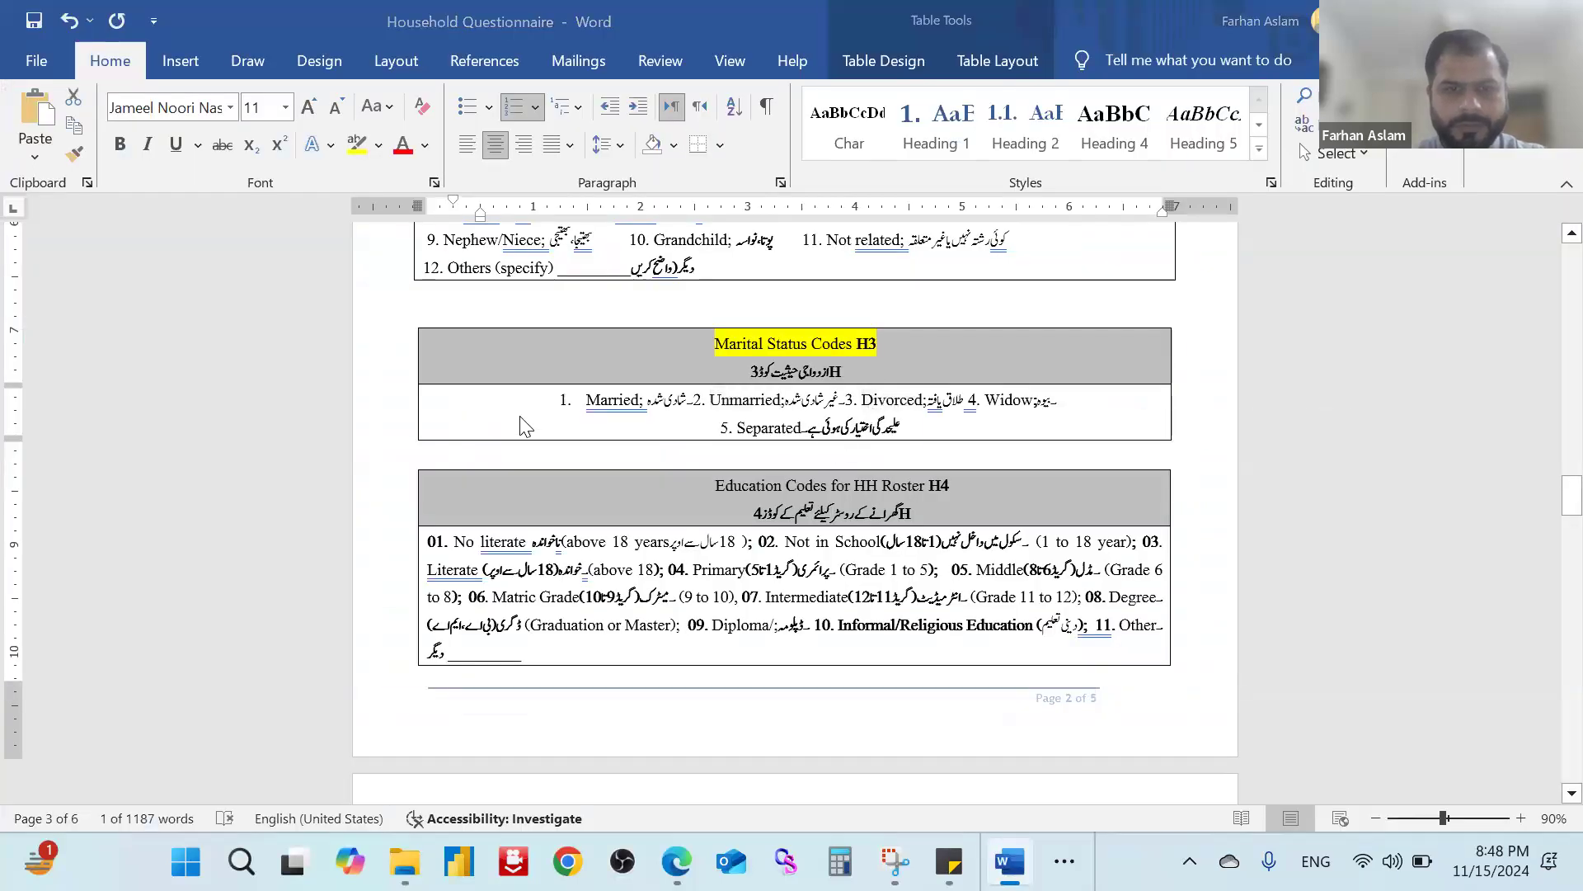
pyautogui.write('3')
pyautogui.press('Tab')
pyautogui.hotkey('ctrl', 'v')
pyautogui.press('Return')
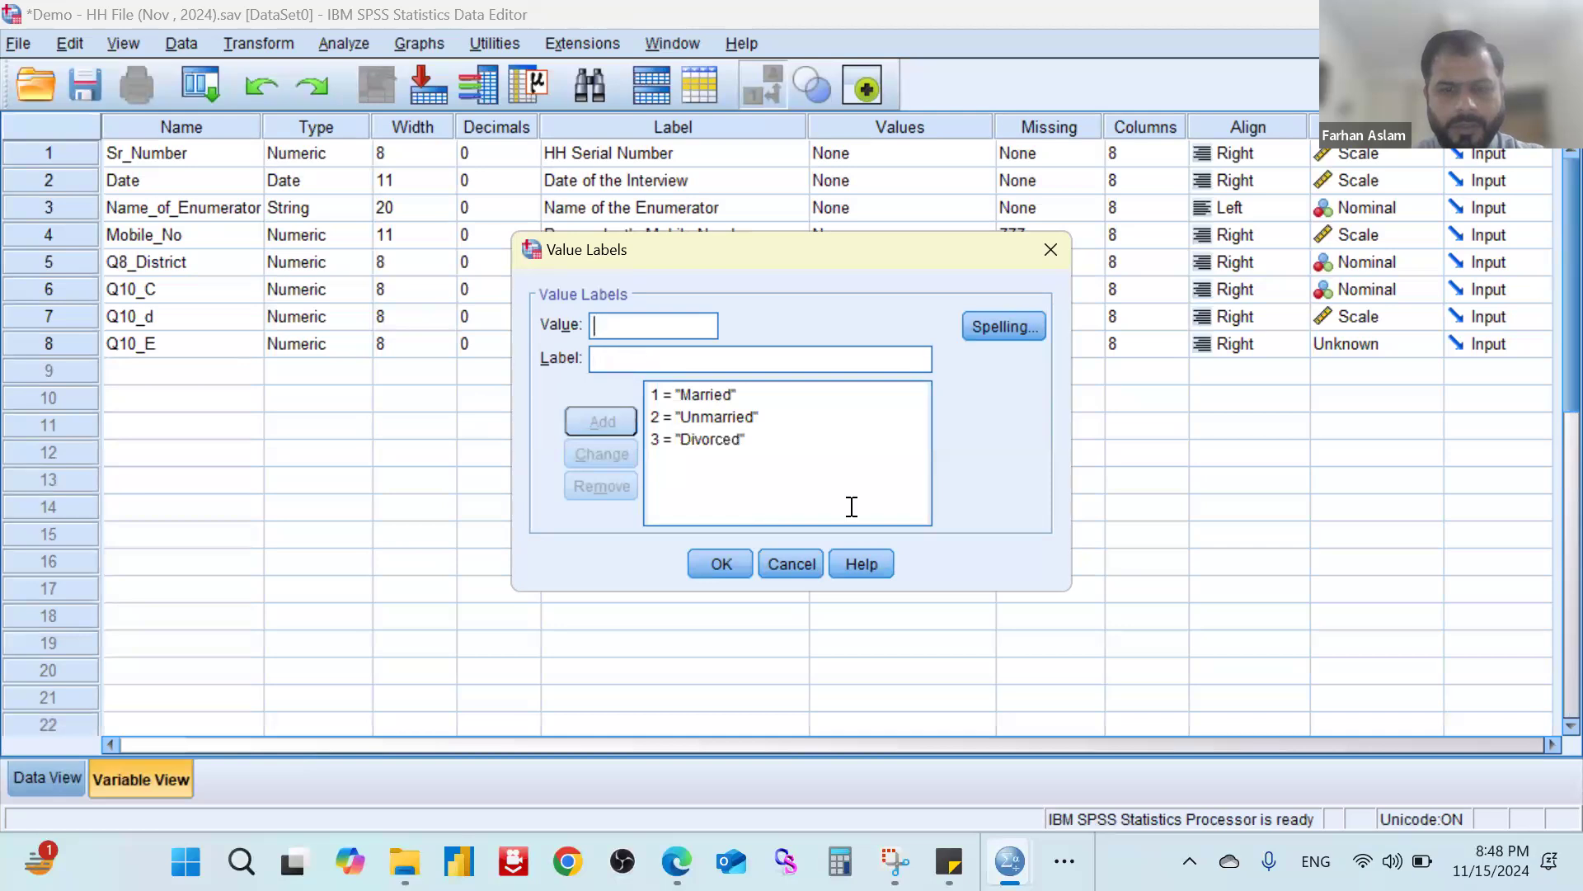
# Copy "Widow" from the H3 codes in Word and add it as value label 4 in SPSS.
pyautogui.hotkey('alt', 'Tab')
pyautogui.doubleClick(1013, 400)
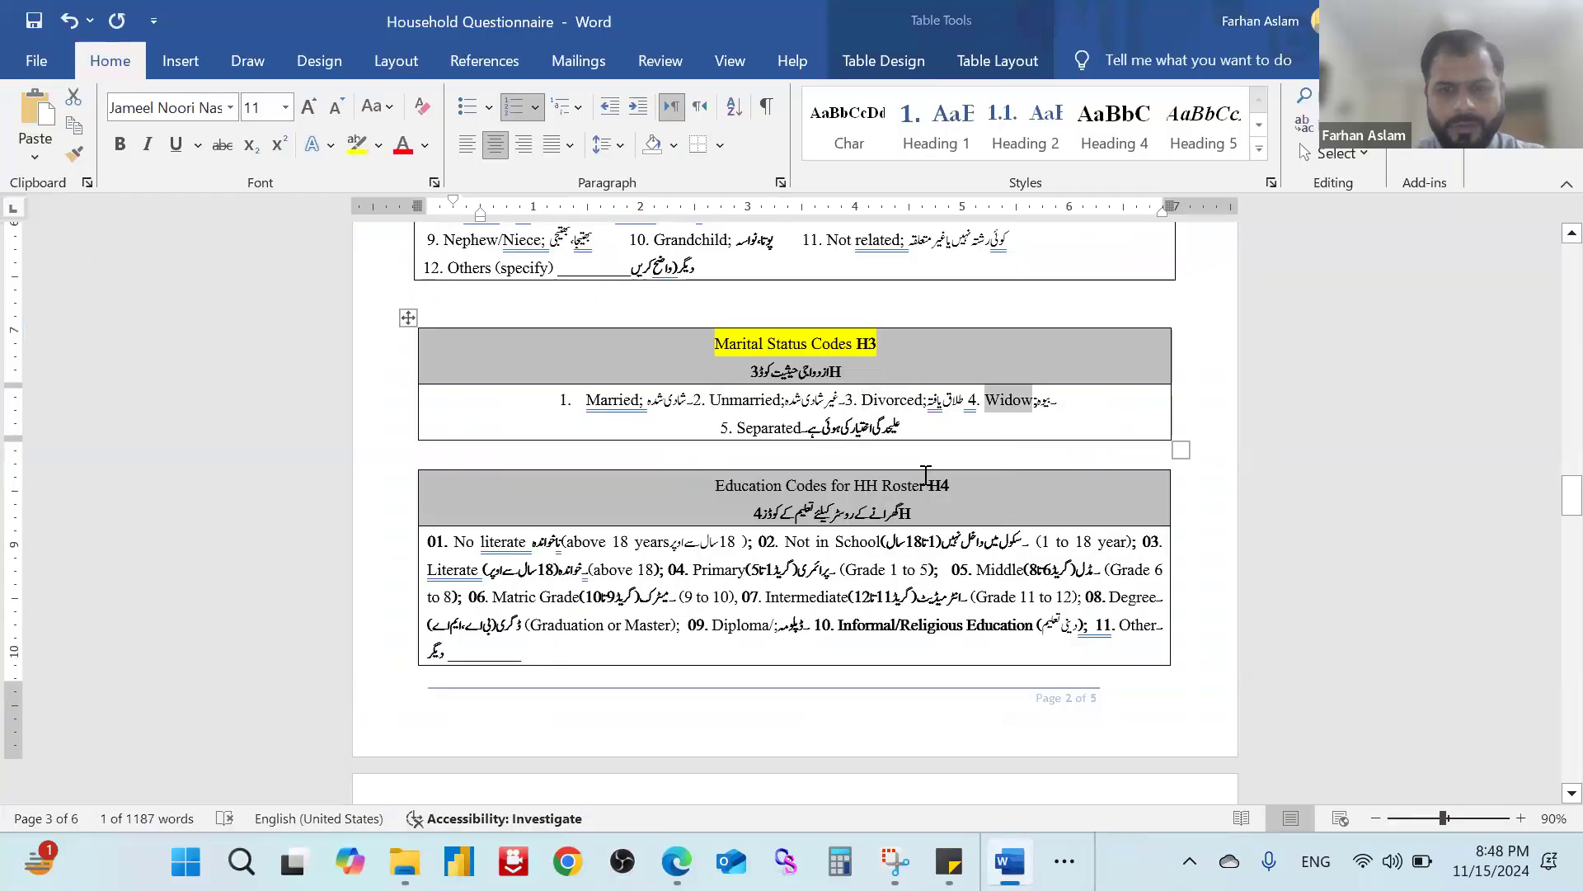
pyautogui.hotkey('ctrl', 'c')
pyautogui.hotkey('alt', 'Tab')
pyautogui.write('4')
pyautogui.click(750, 359)
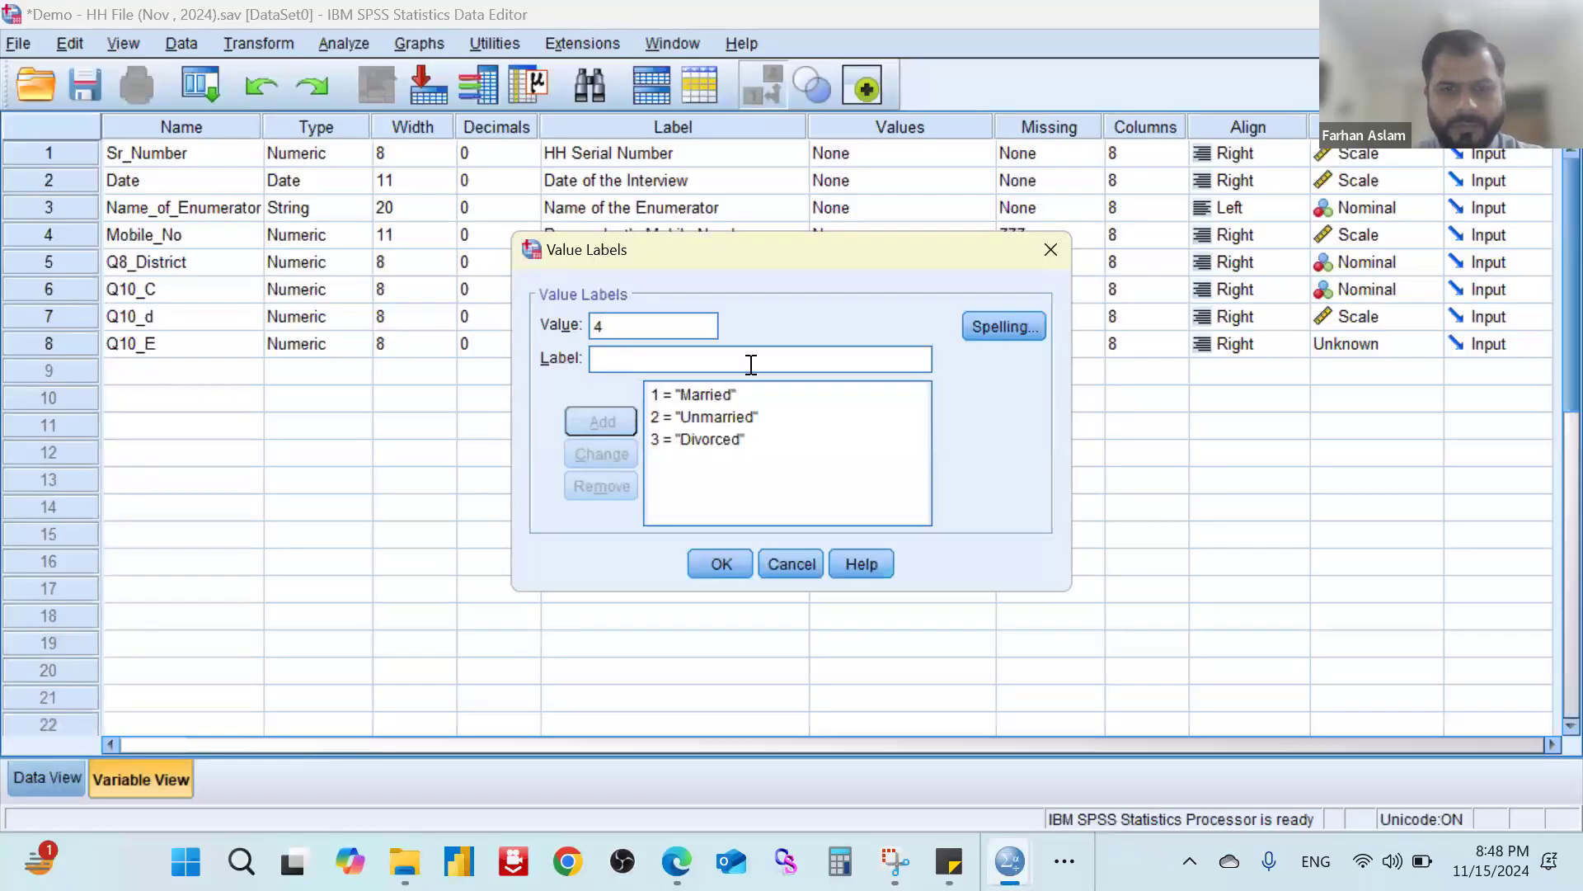
pyautogui.hotkey('ctrl', 'v')
pyautogui.click(620, 427)
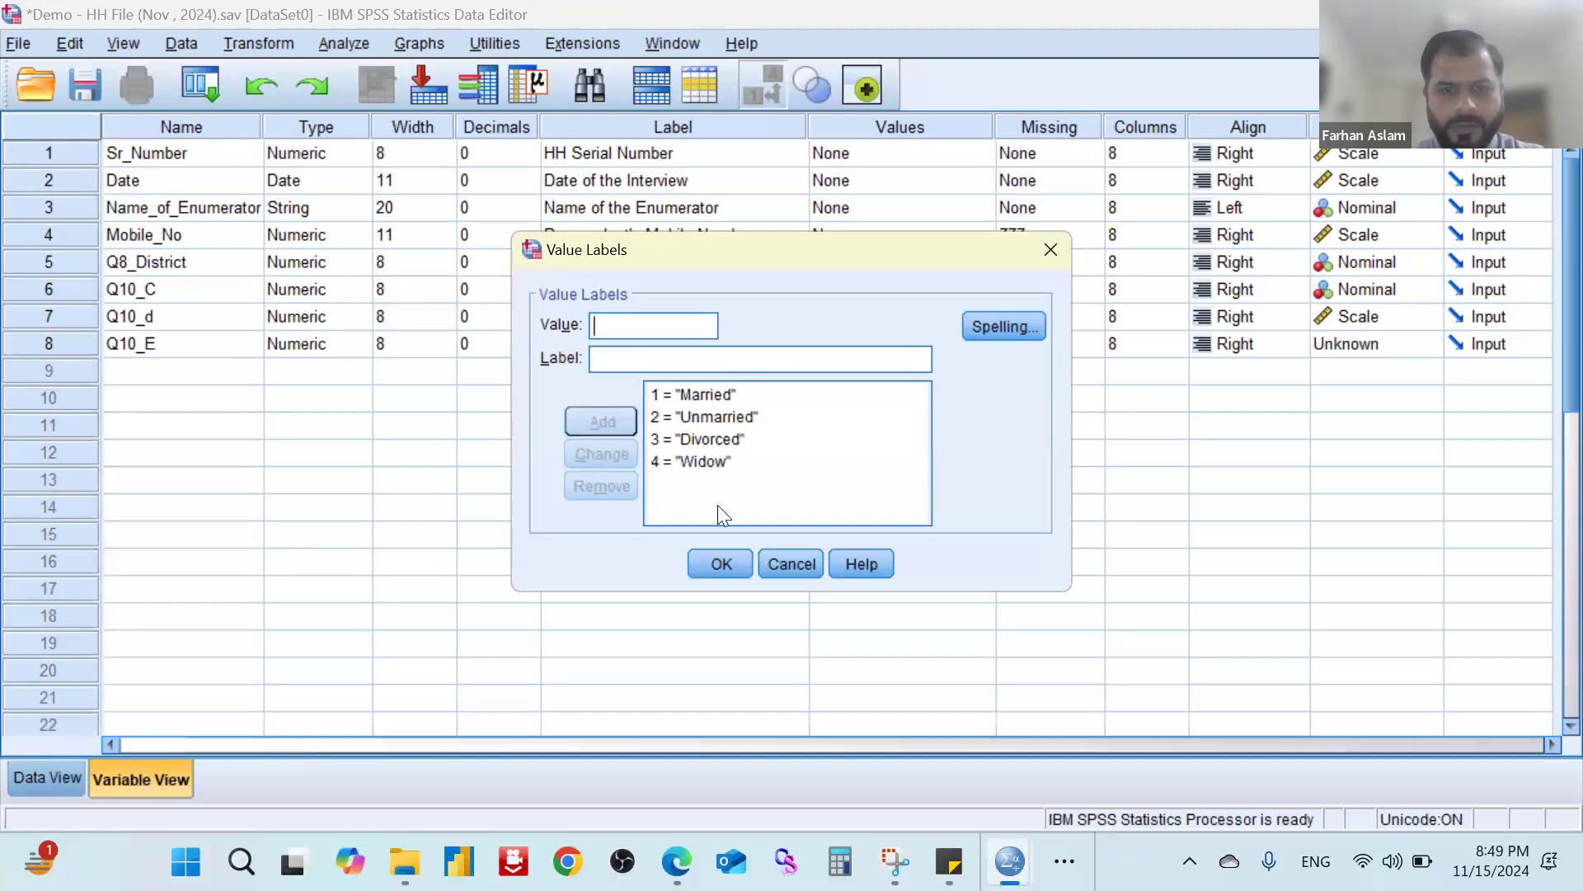
# Copy "Separated" from the H3 codes in Word, add it as value label 5 and accept Q10_E's value labels.
pyautogui.hotkey('alt', 'Tab')
pyautogui.doubleClick(774, 430)
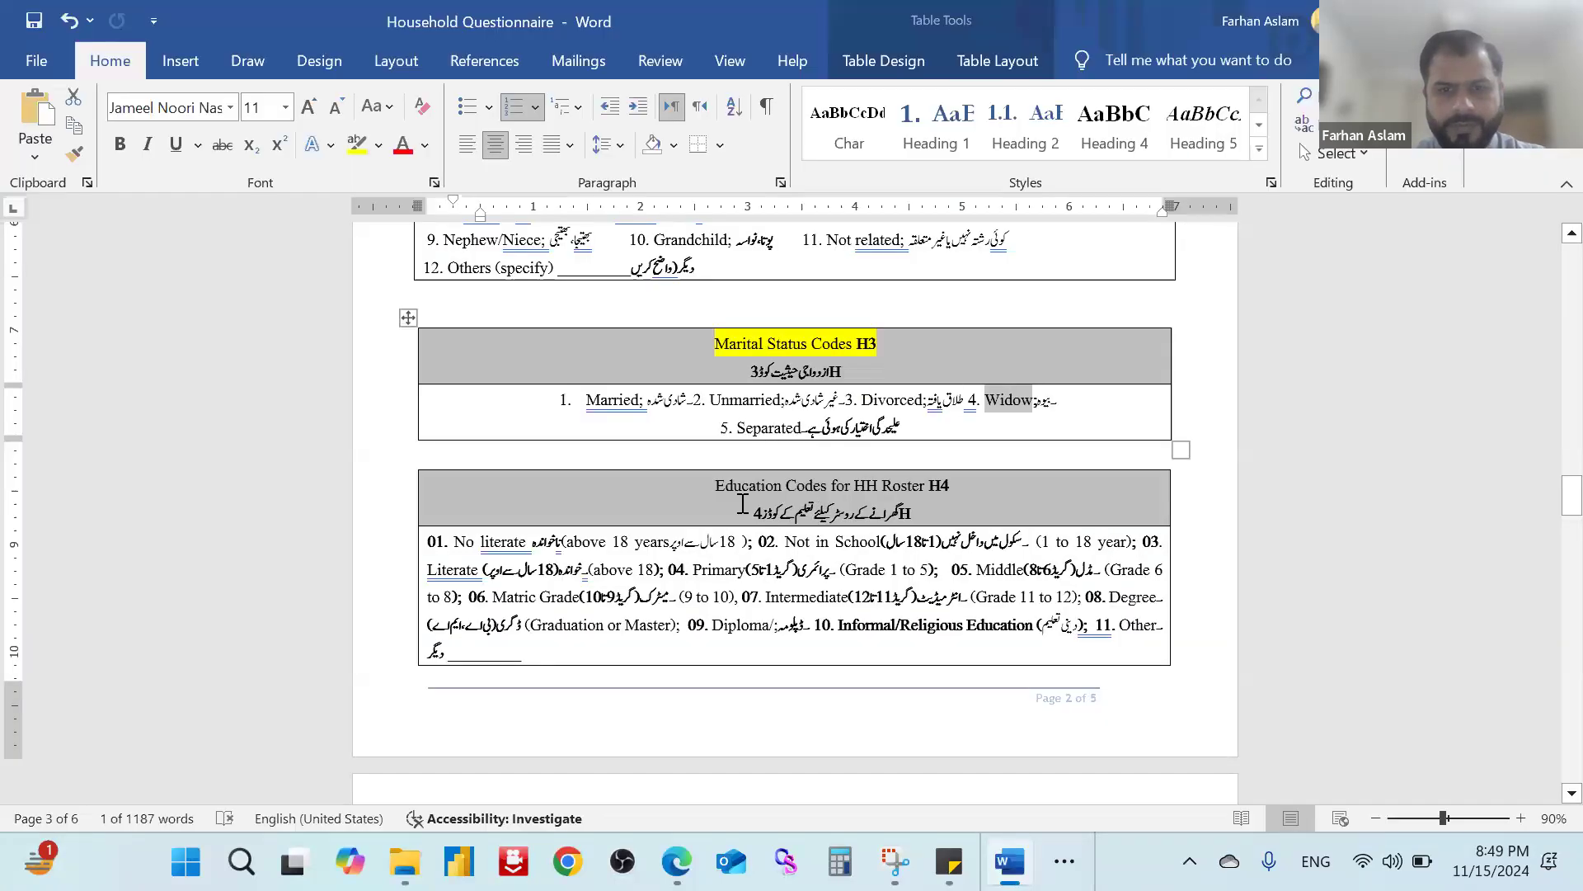
pyautogui.hotkey('alt', 'Tab')
pyautogui.write('5')
pyautogui.click(675, 361)
pyautogui.hotkey('ctrl', 'v')
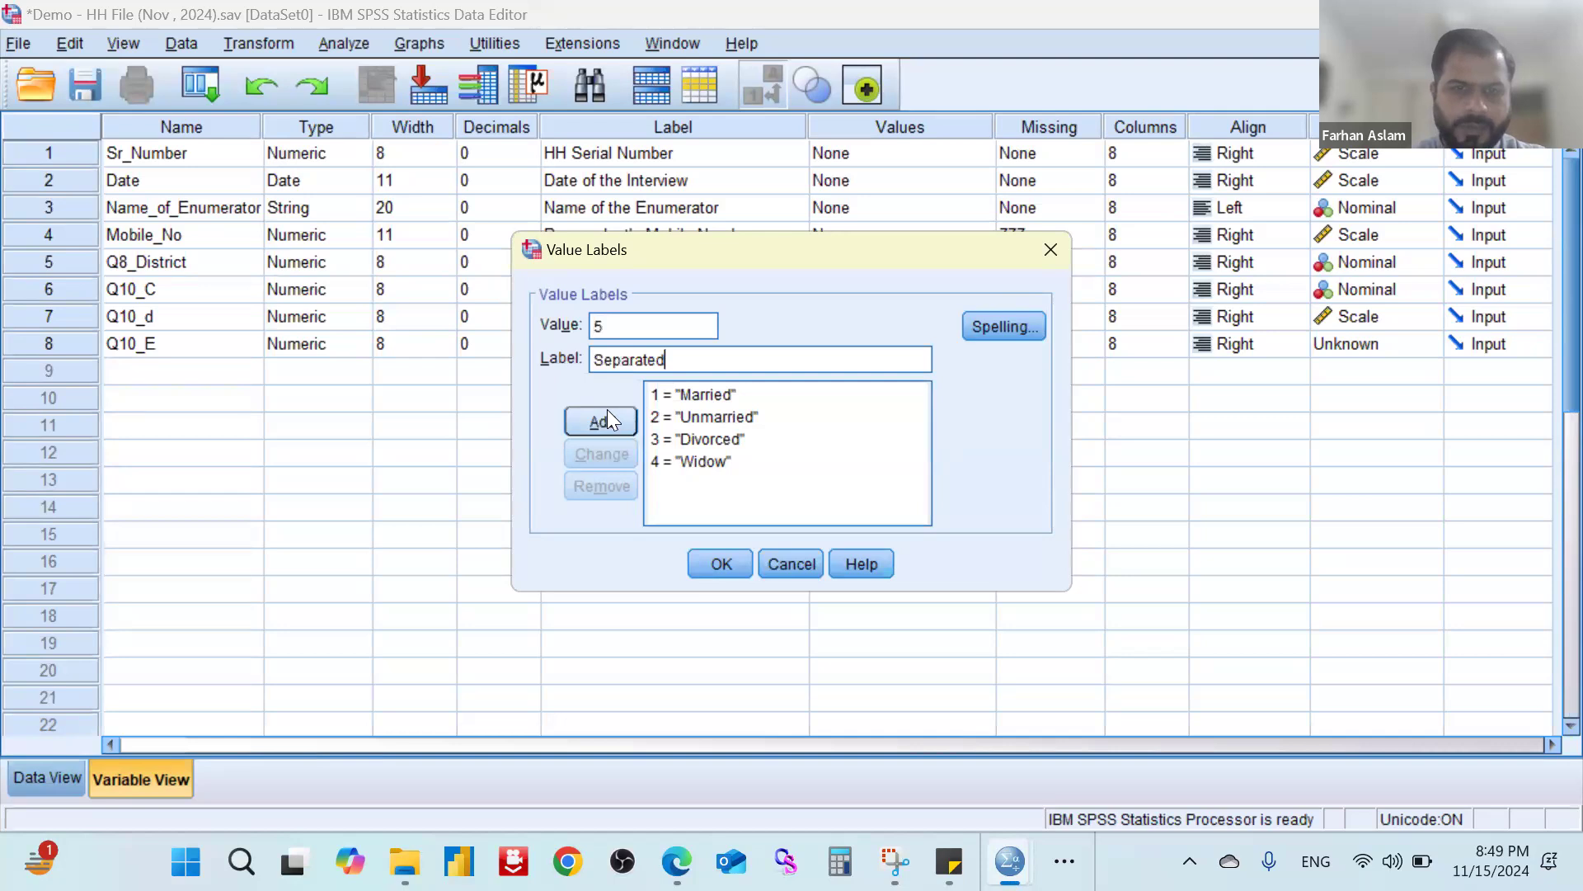
pyautogui.click(607, 426)
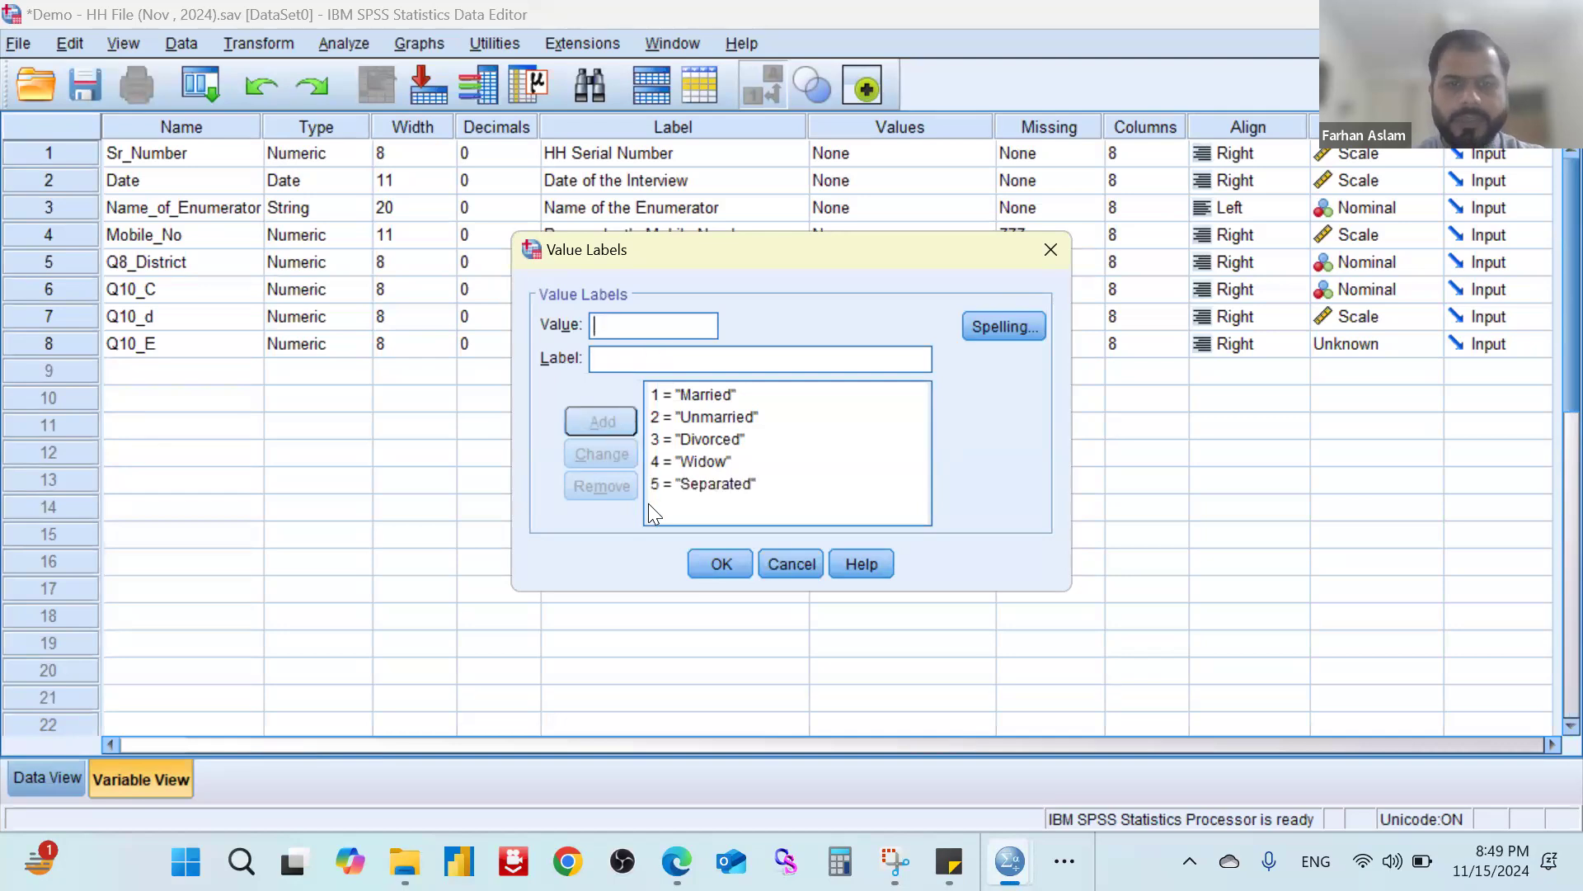
pyautogui.click(723, 563)
# Set the measurement level of Q10_E to Nominal and move on to the empty ninth variable row.
pyautogui.press('Tab')
pyautogui.press('Tab')
pyautogui.press('Tab')
pyautogui.press('Tab')
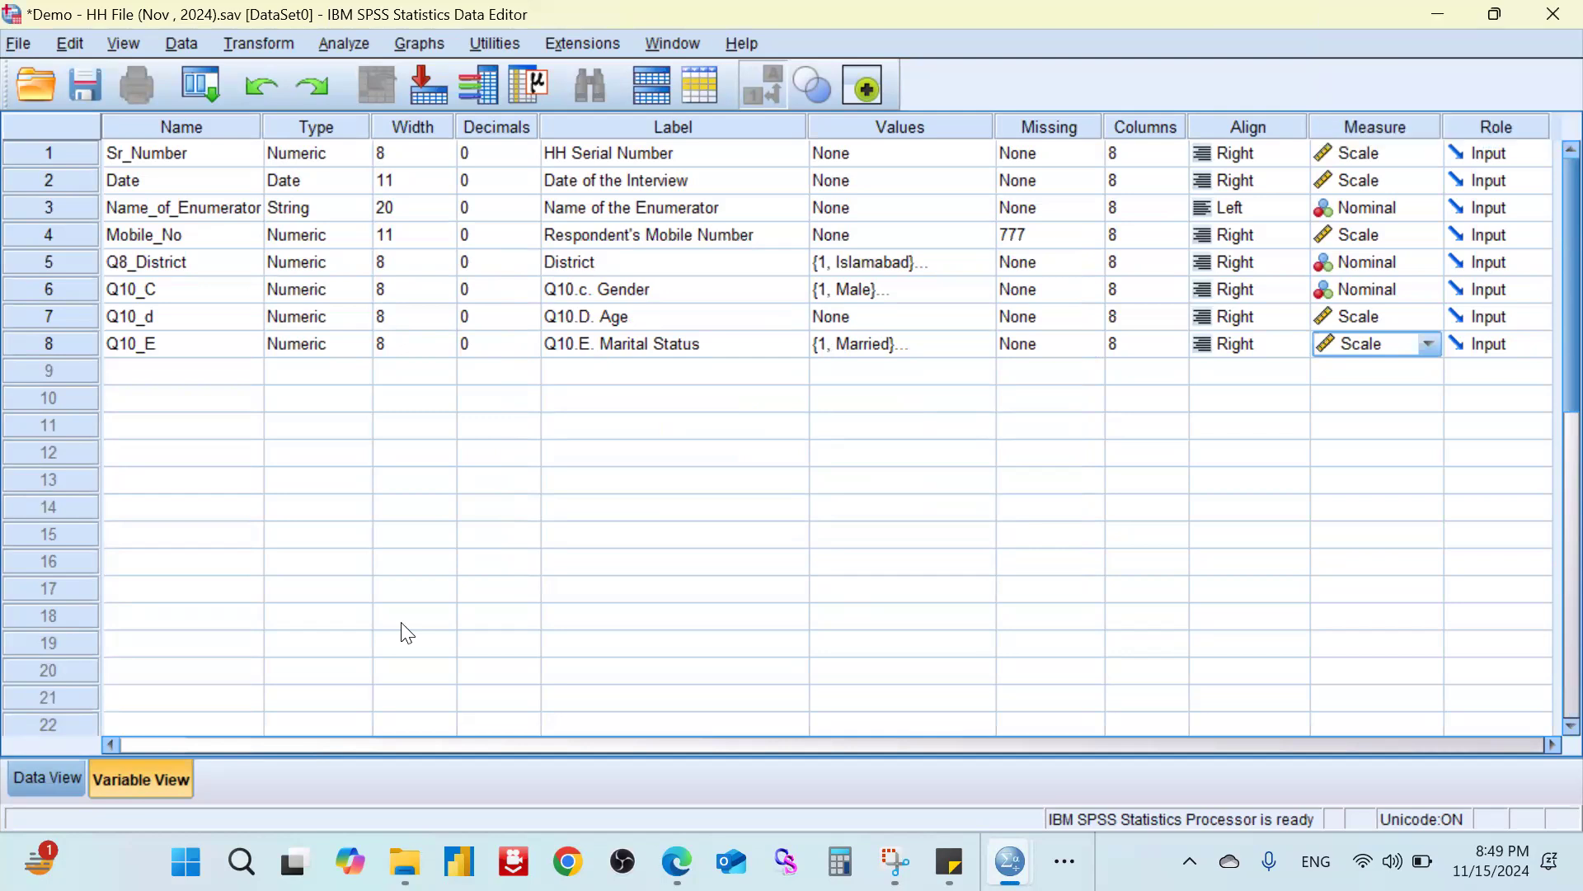
pyautogui.click(1405, 347)
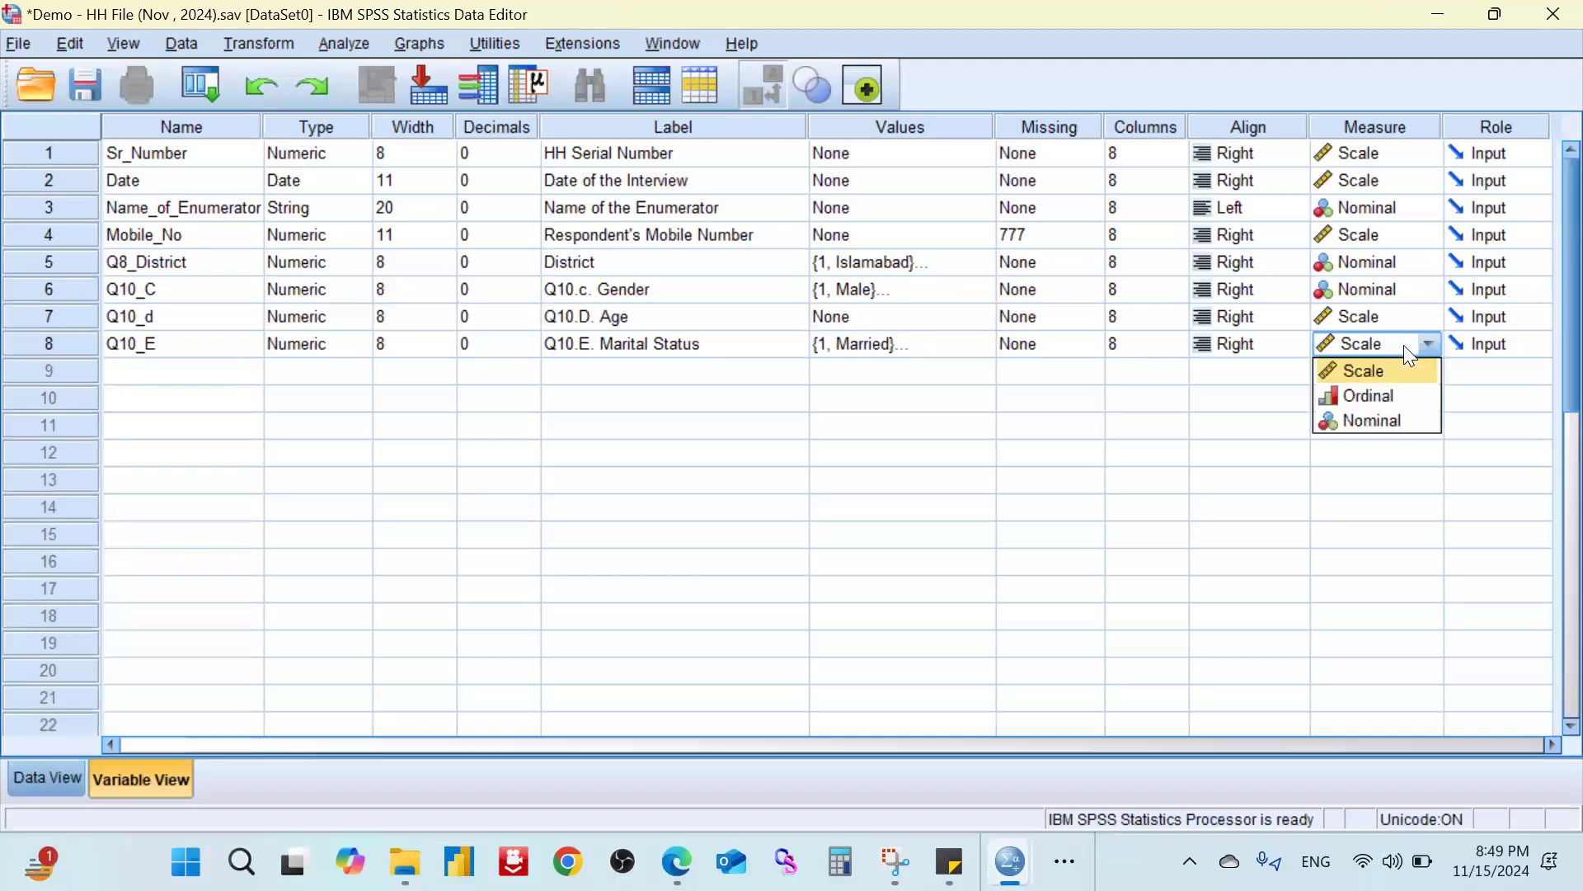
pyautogui.click(1395, 417)
pyautogui.press('Tab')
pyautogui.press('Tab')
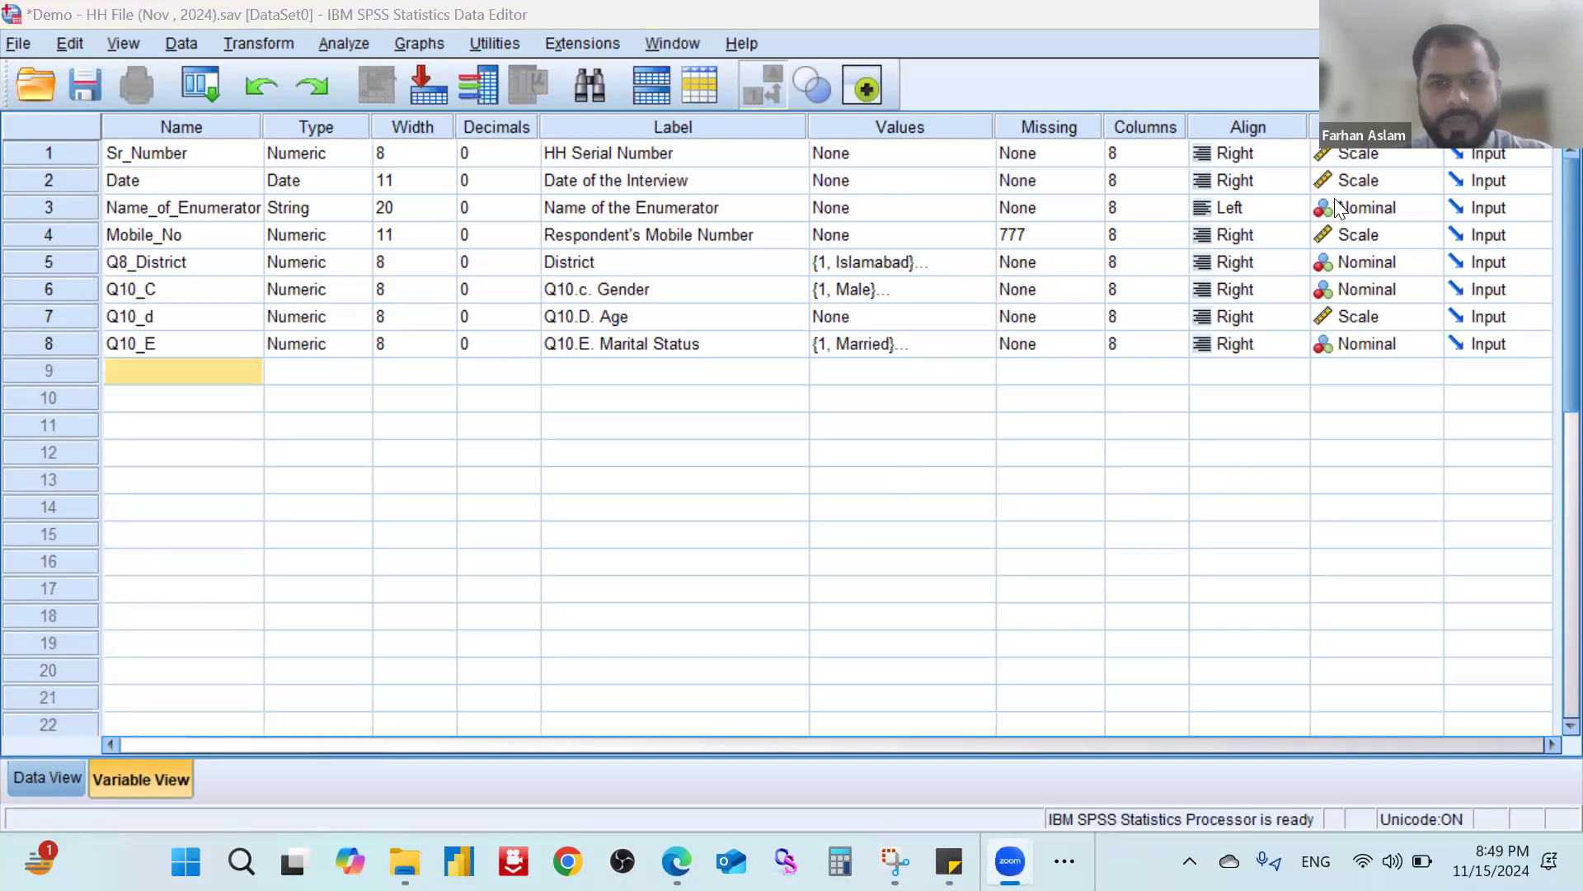
# Reopen the value labels of Q10_E, change the code of "Divorced" to 6 and accept the labels.
pyautogui.click(882, 371)
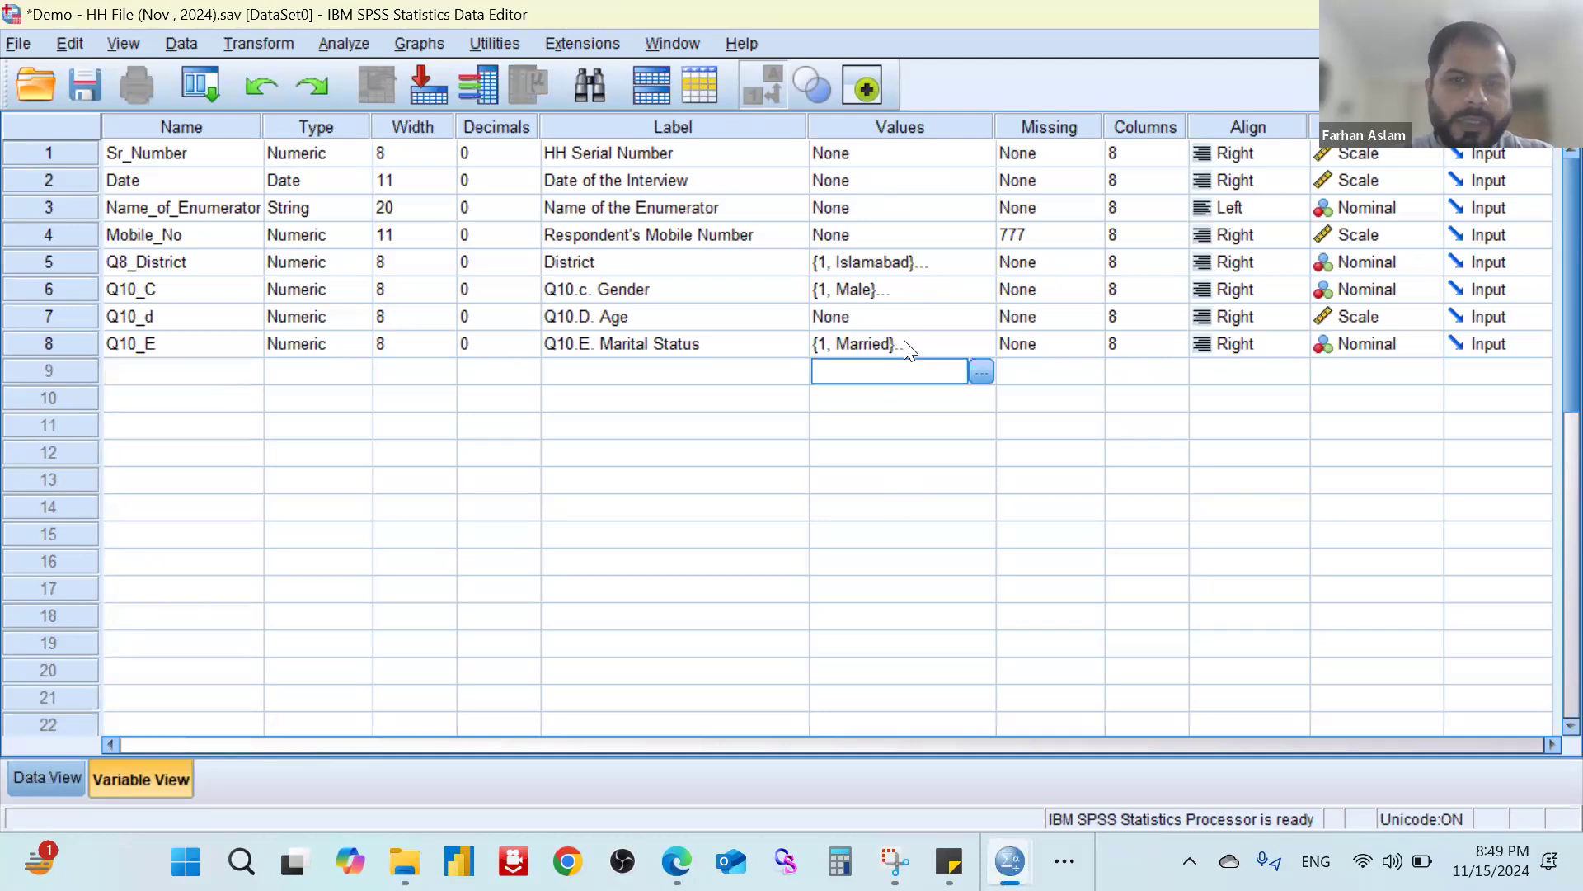
pyautogui.click(906, 343)
pyautogui.click(981, 344)
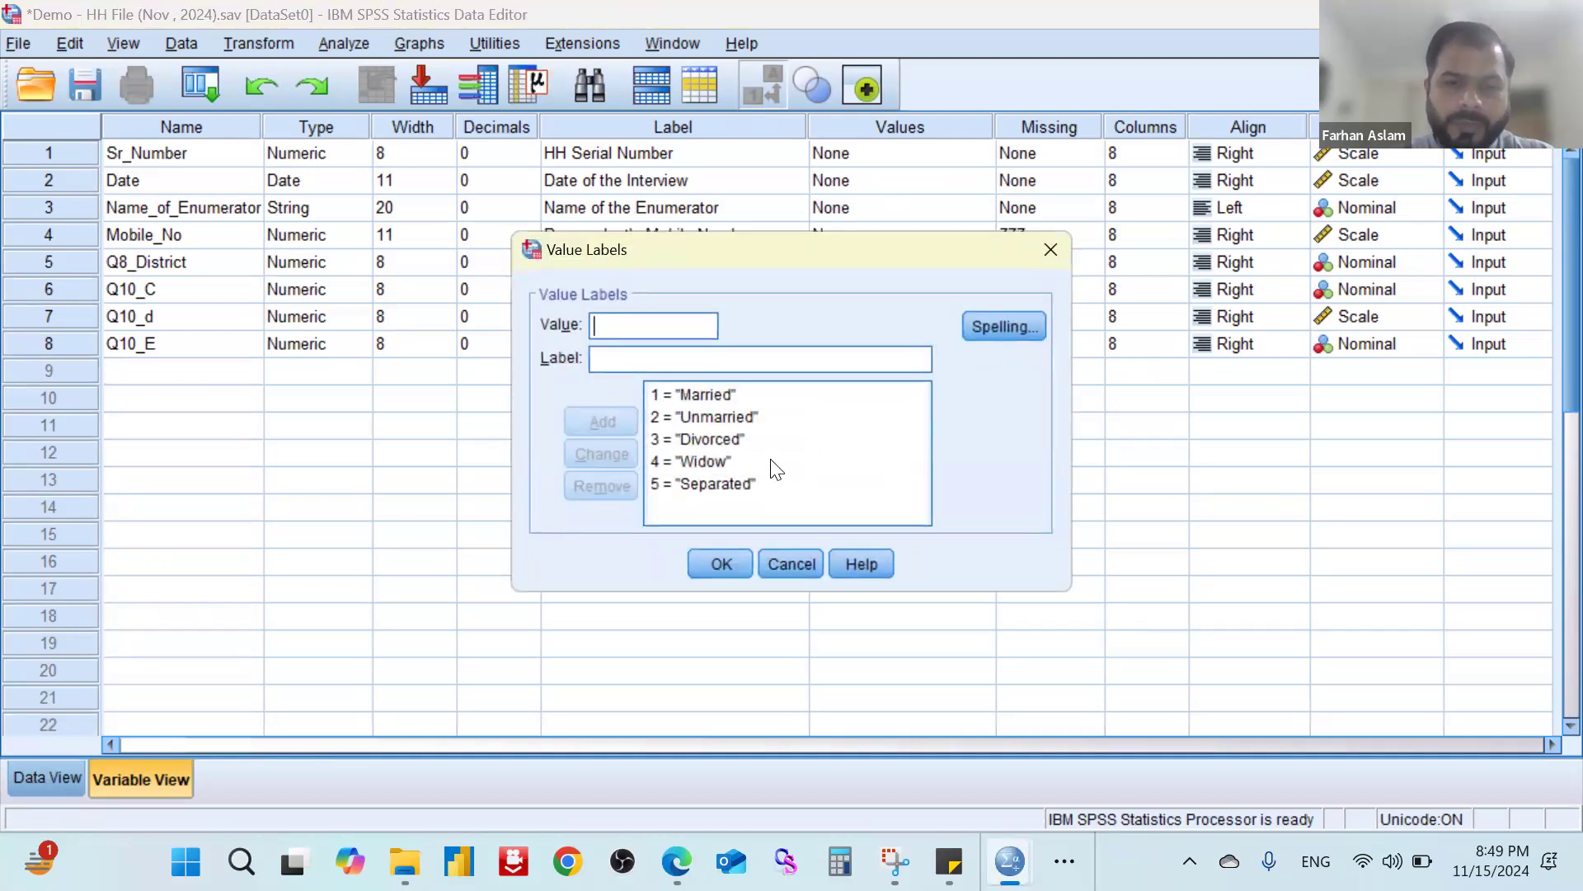
pyautogui.click(729, 442)
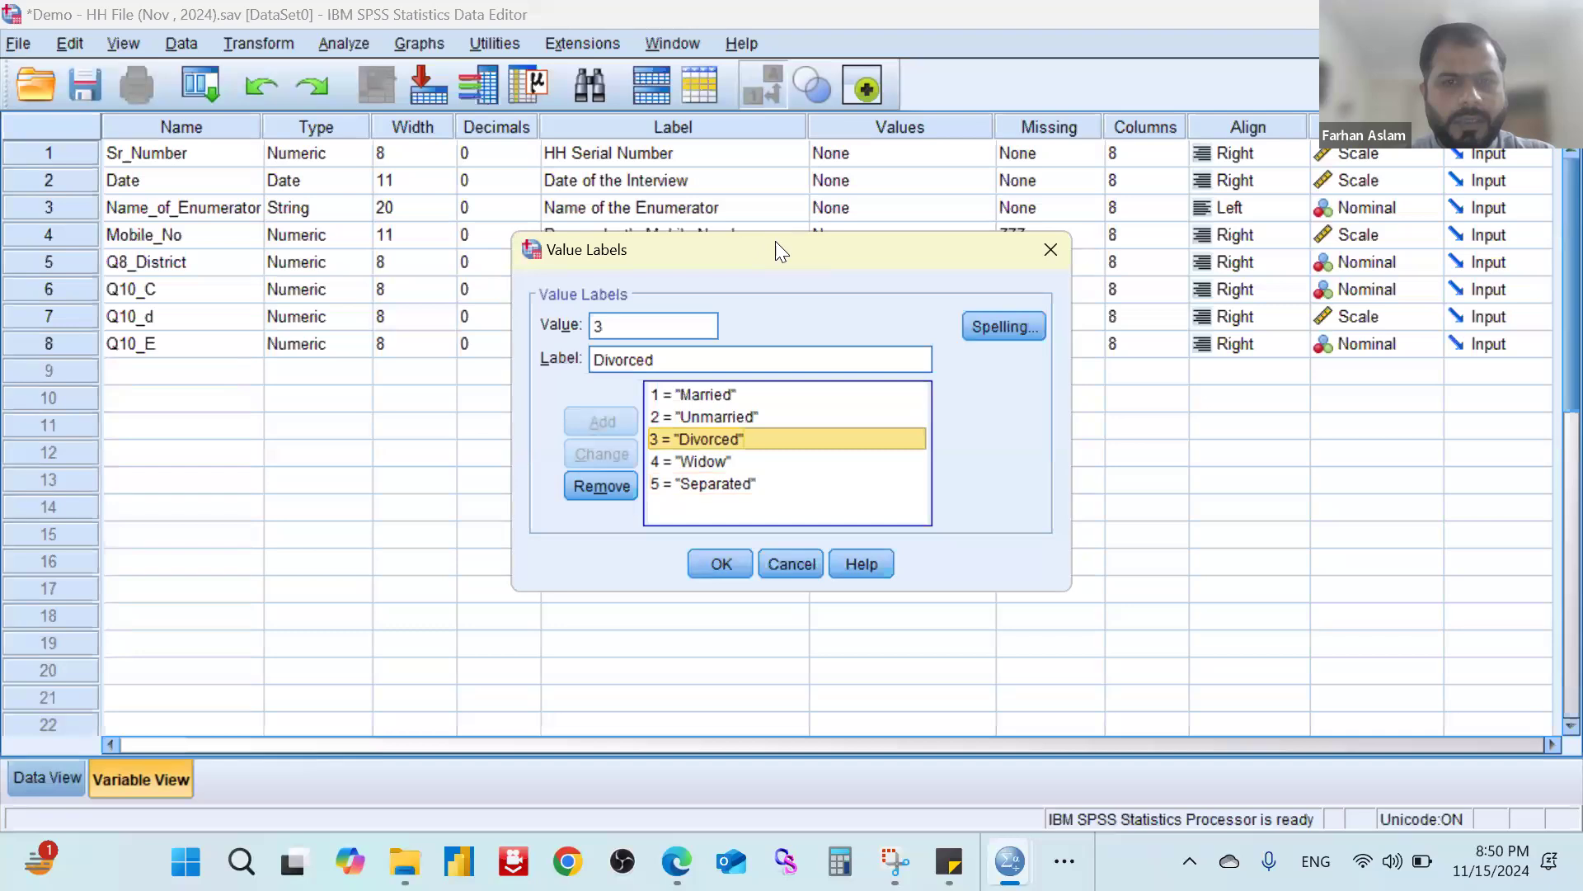
pyautogui.moveTo(778, 247); pyautogui.dragTo(835, 256)
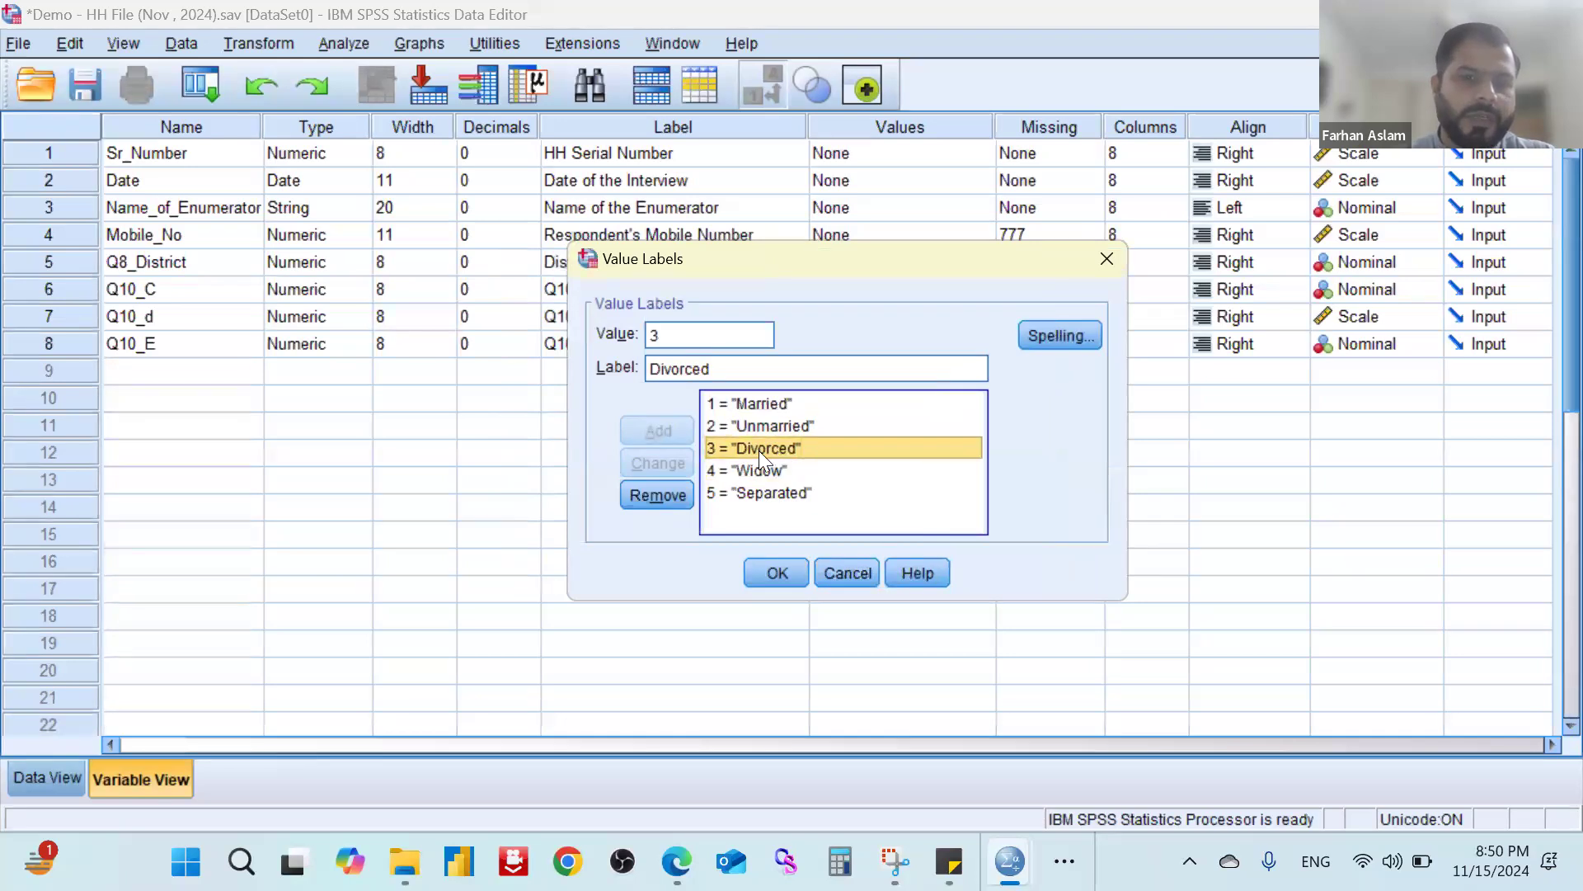
pyautogui.click(644, 334)
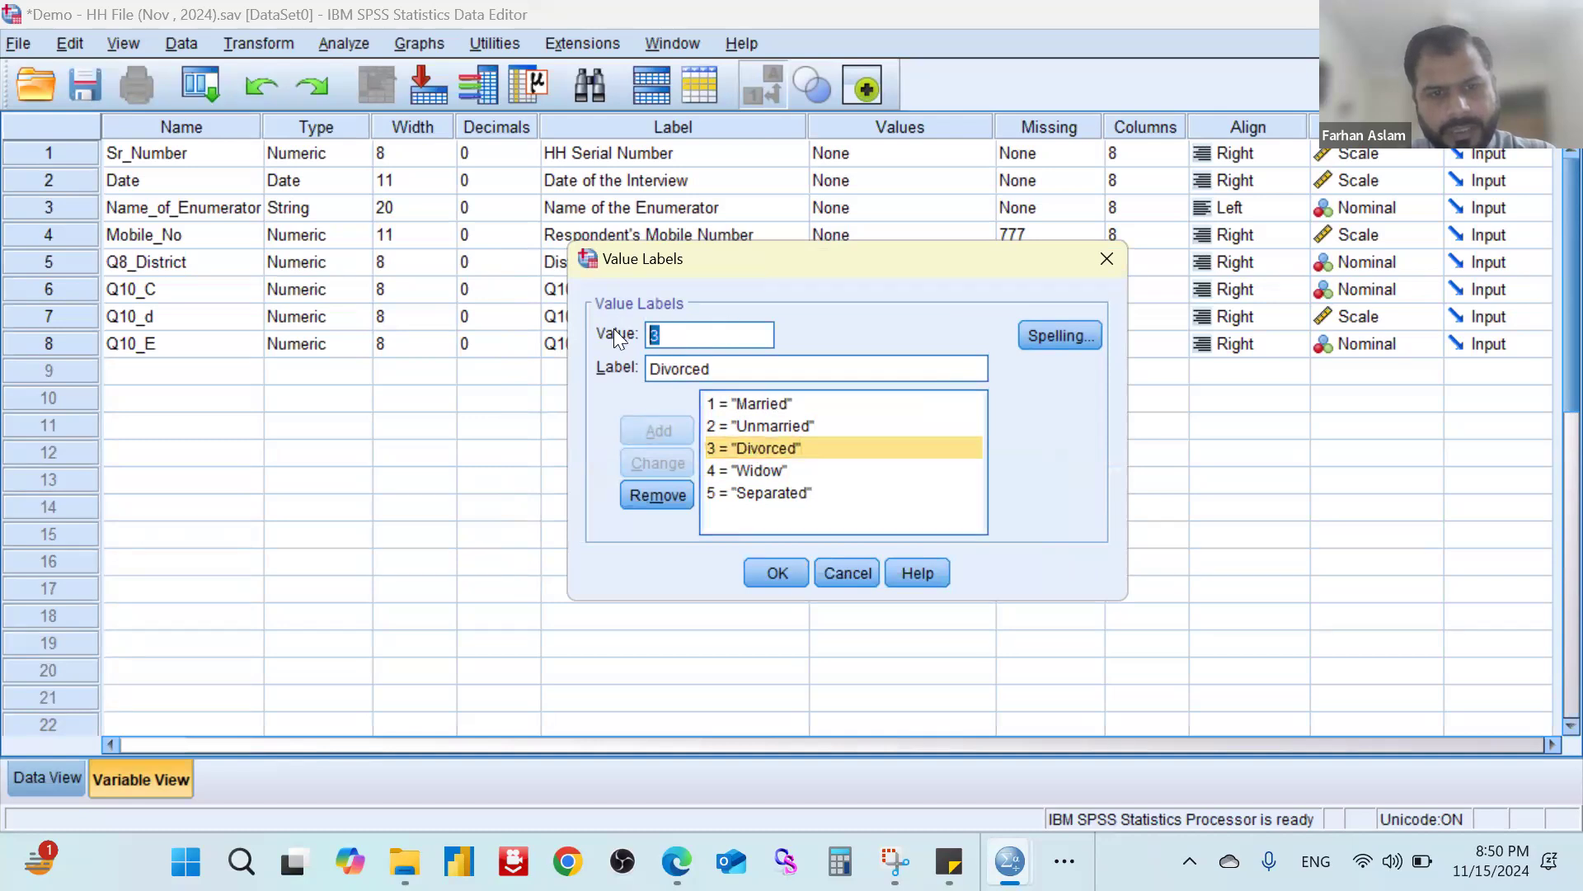
pyautogui.write('6')
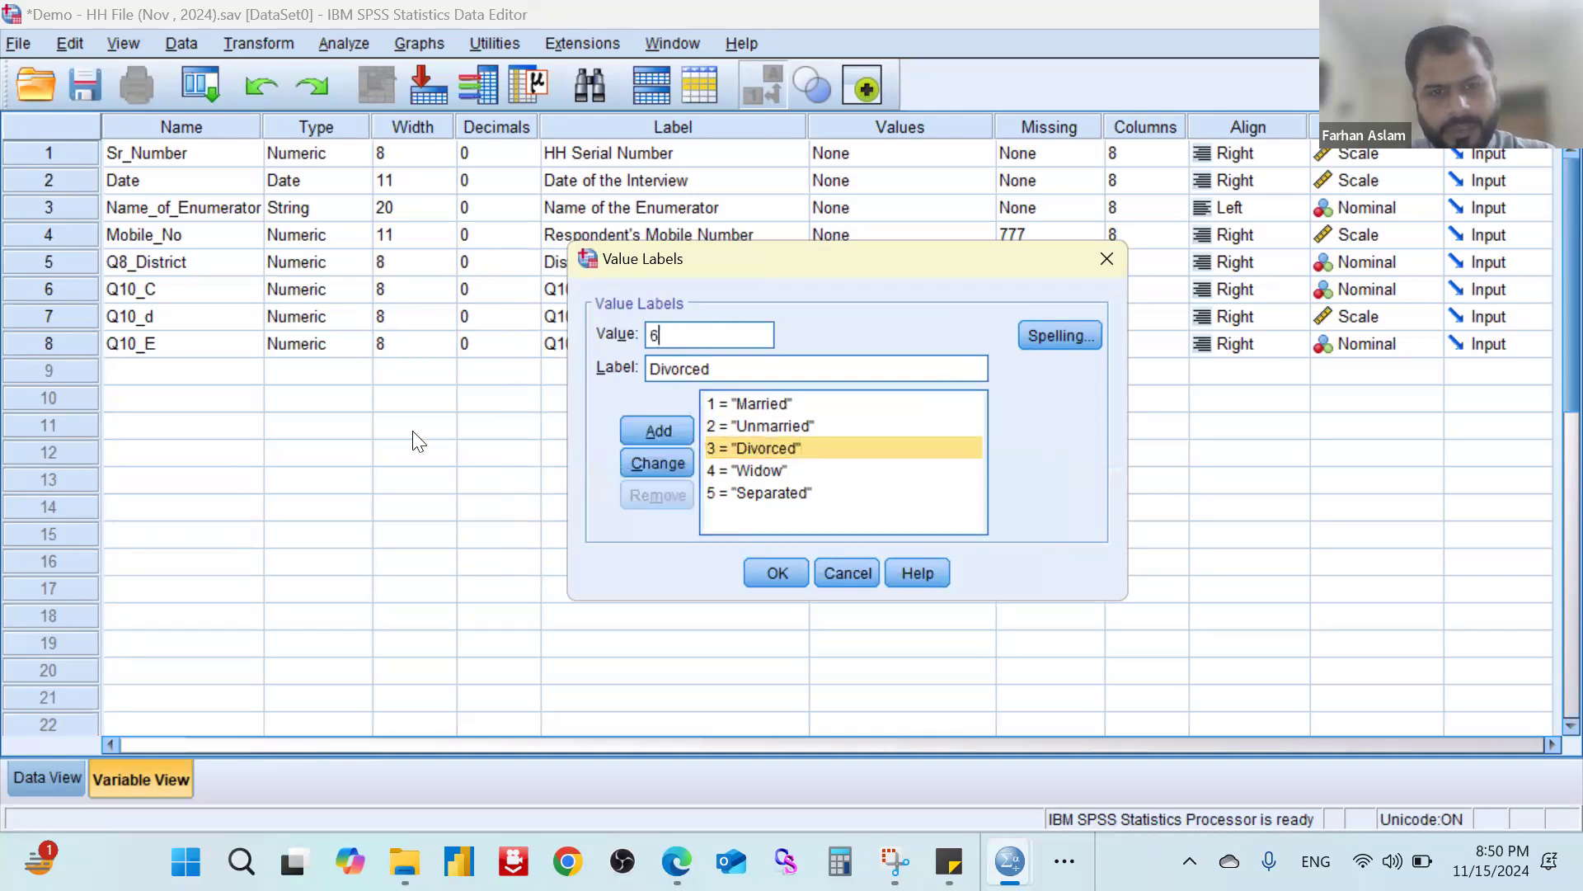
pyautogui.click(676, 468)
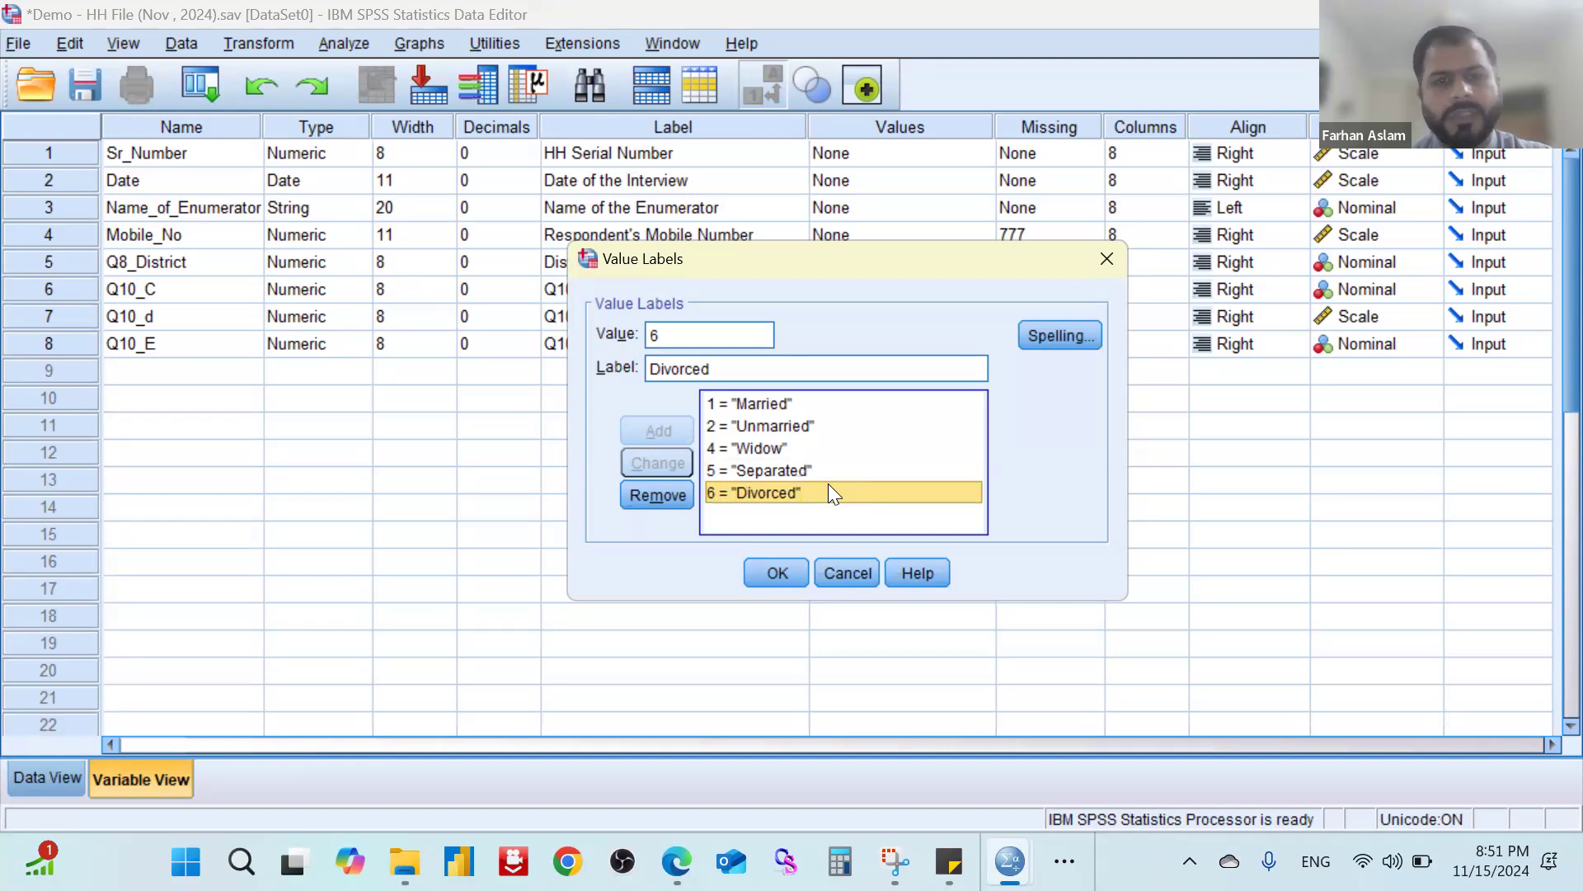
pyautogui.click(777, 571)
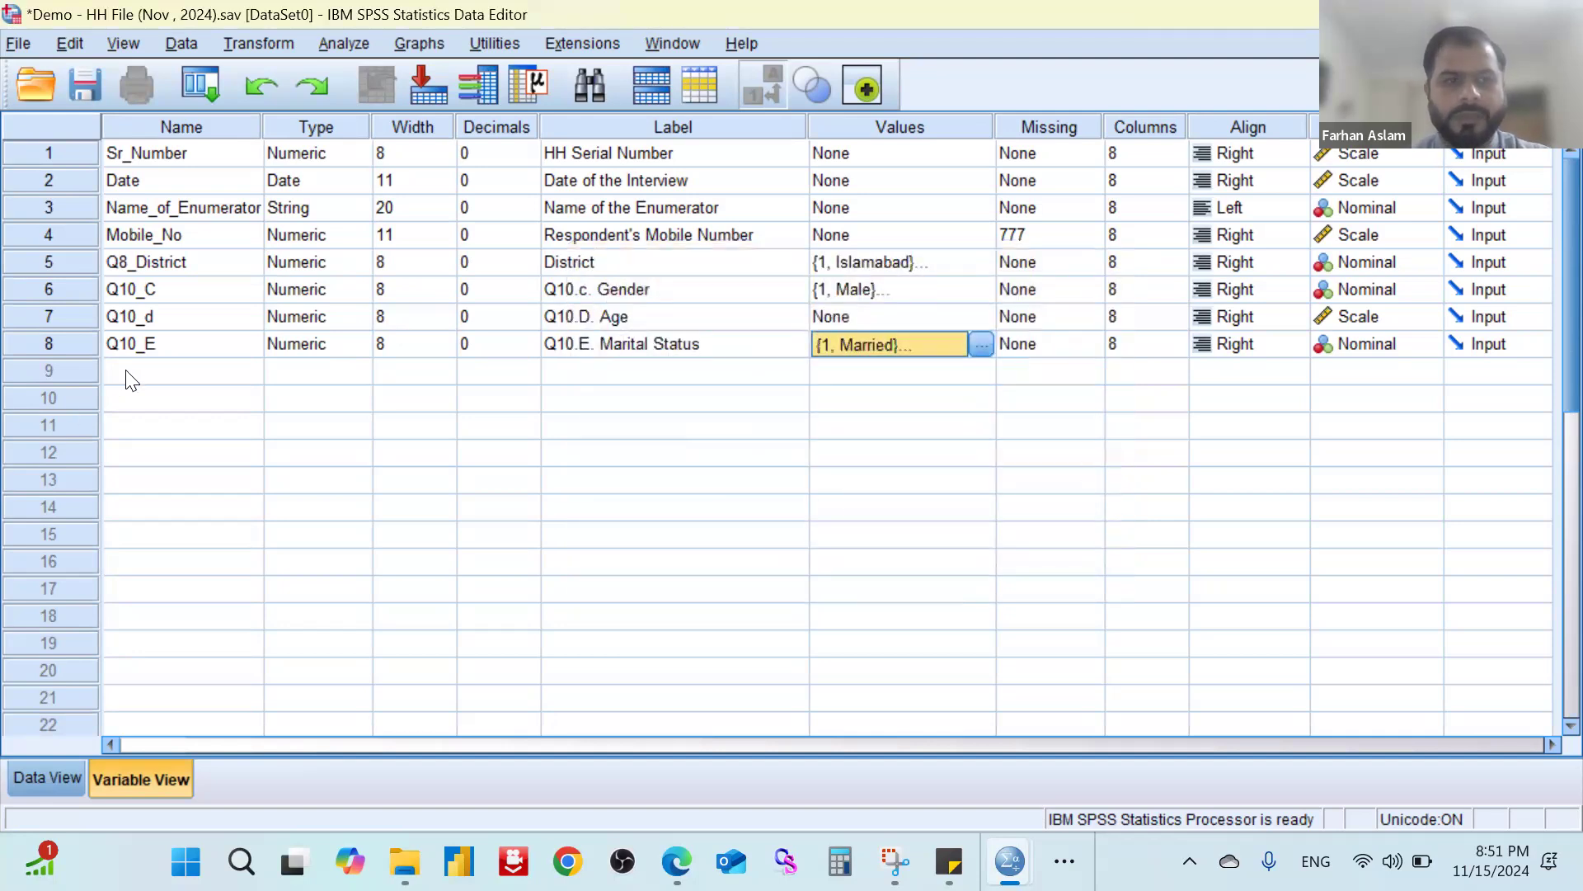
# Switch to the Word questionnaire and find Q12 on piped gas availability in Section III, Socio-Economic Status.
pyautogui.click(125, 380)
pyautogui.hotkey('alt', 'Tab')
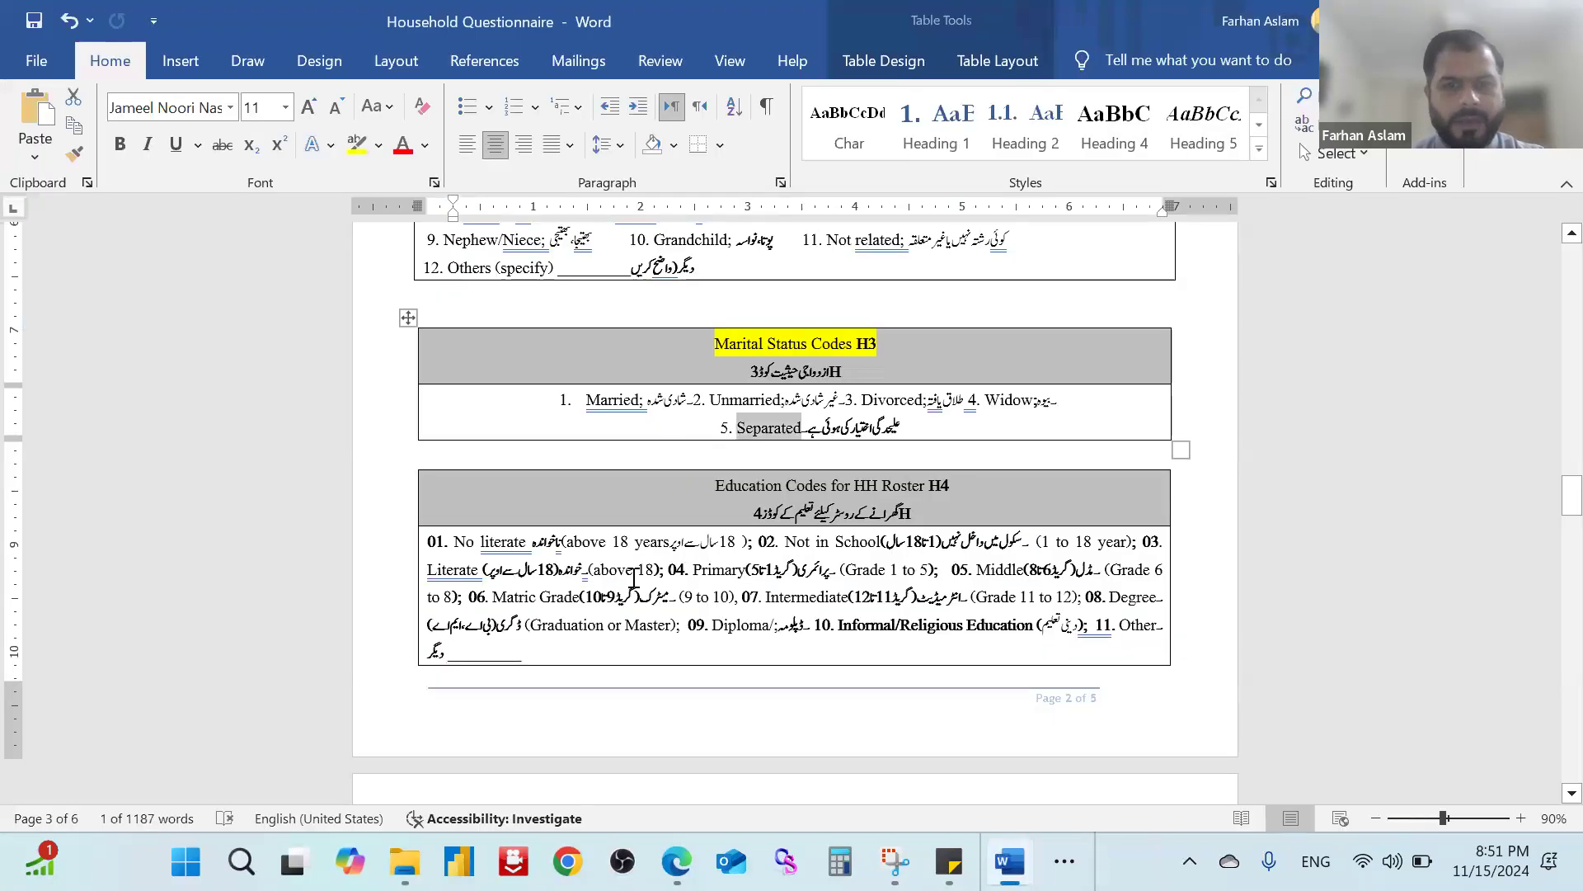
pyautogui.scroll(-10, 633, 579)
pyautogui.scroll(-3, 638, 584)
pyautogui.click(664, 450)
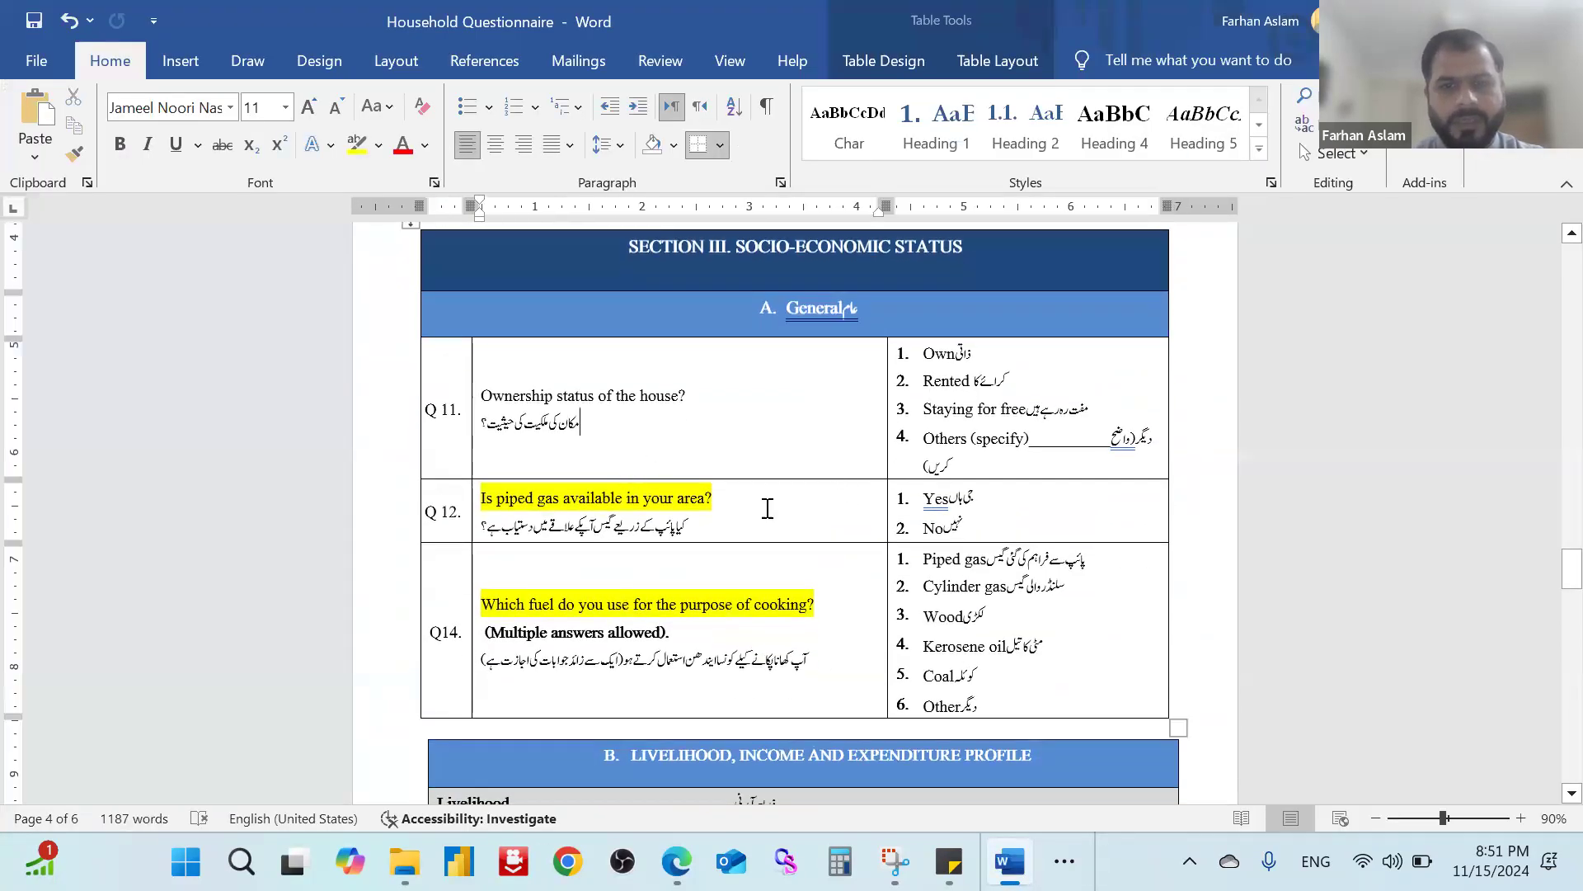
pyautogui.scroll(-2, 766, 509)
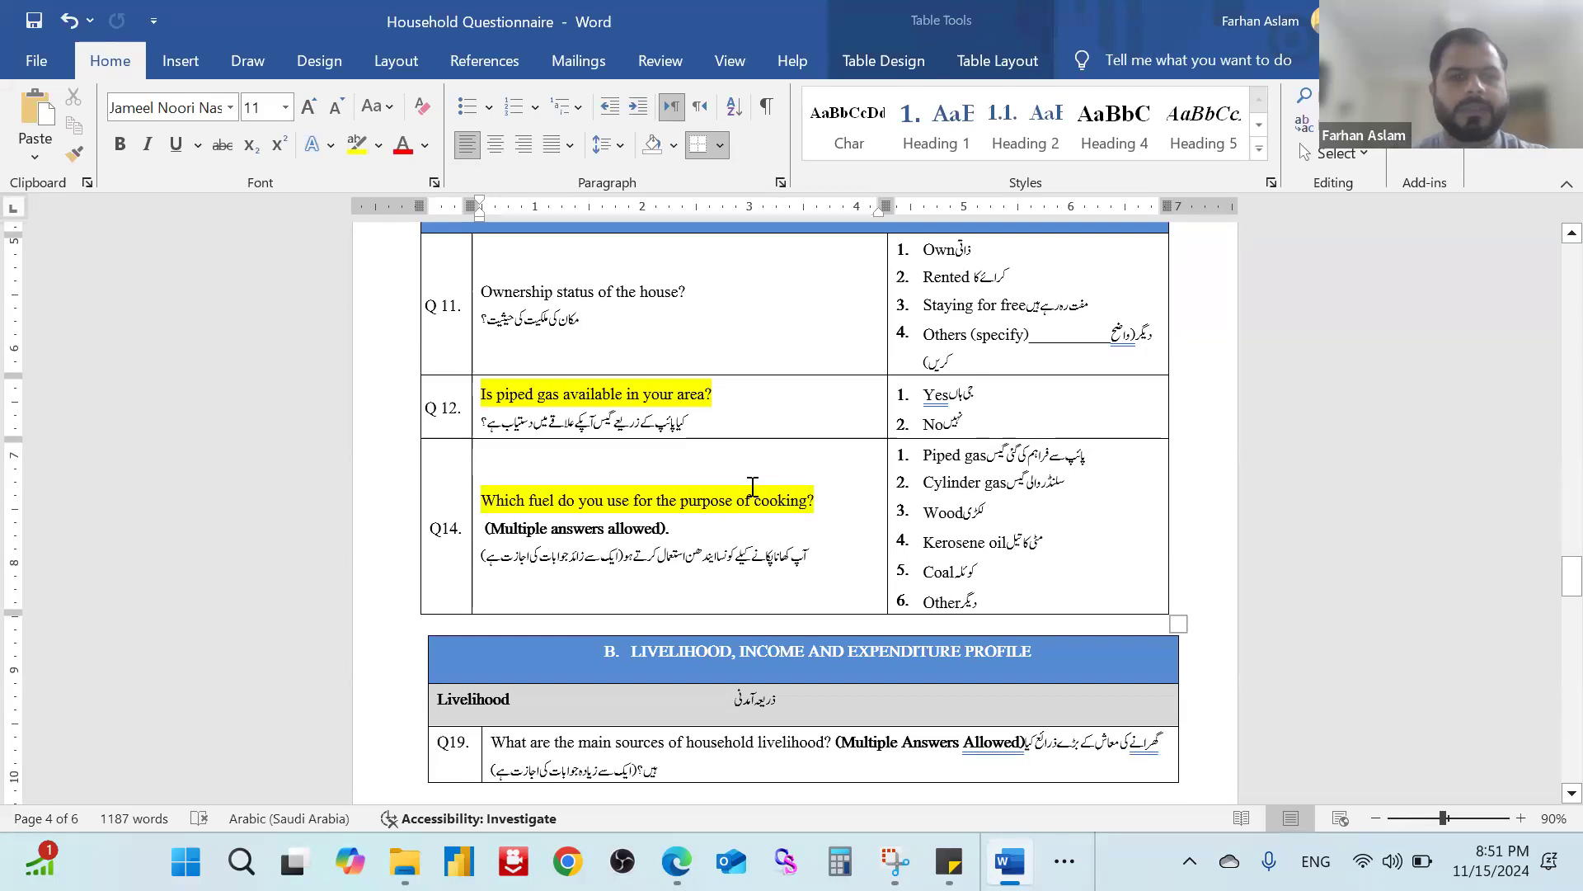
pyautogui.click(752, 396)
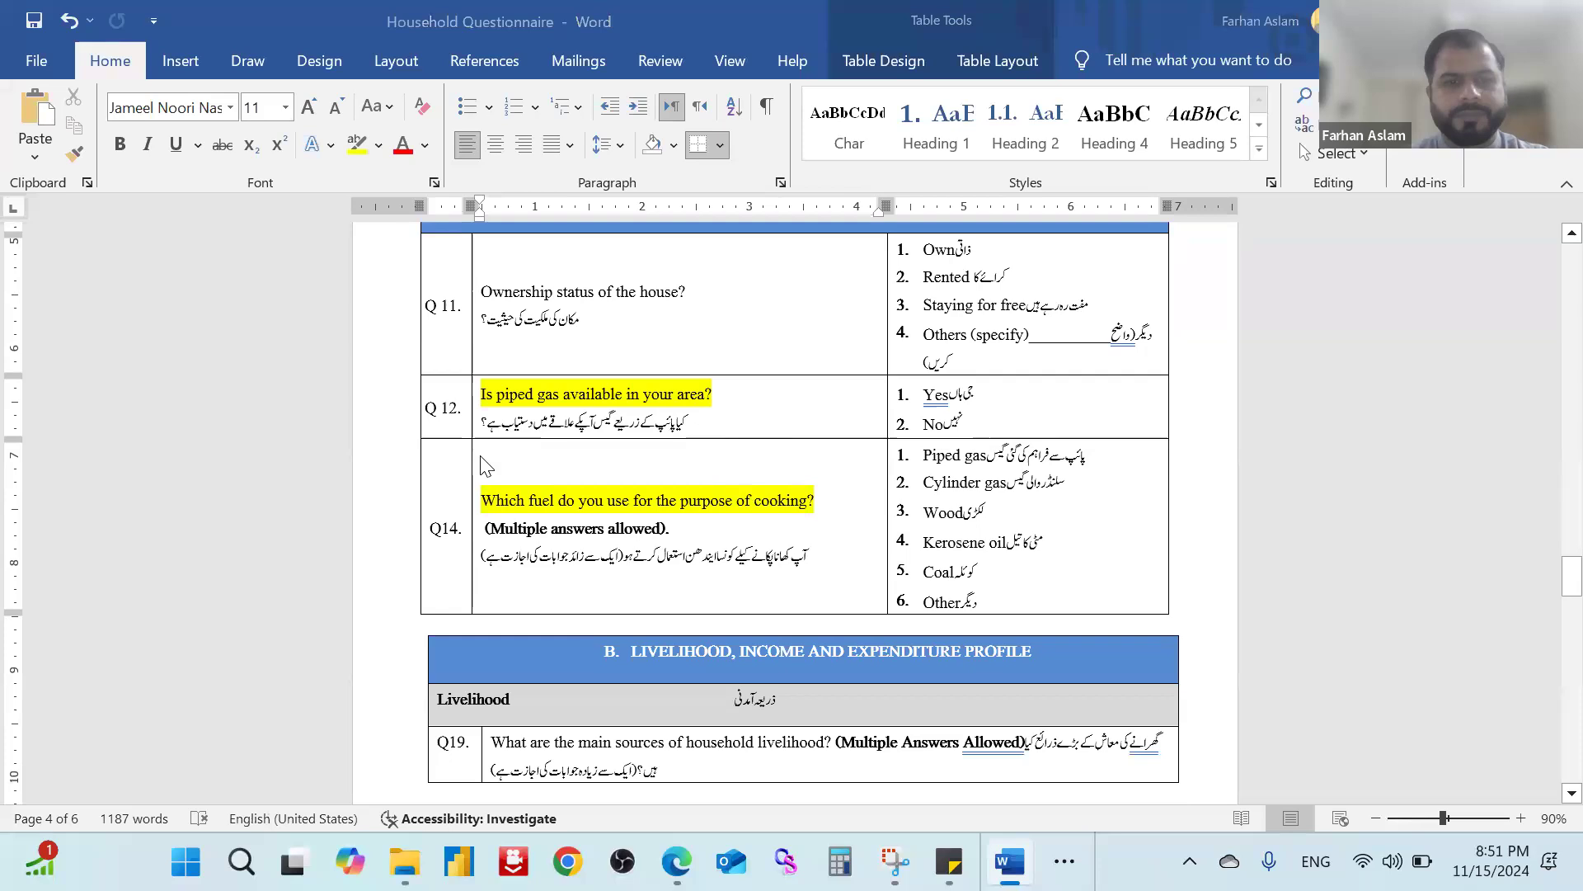
# Switch to SPSS and name the ninth variable Q12_, checking the question's wording in the Word questionnaire.
pyautogui.hotkey('alt', 'Tab')
pyautogui.write('Q12')
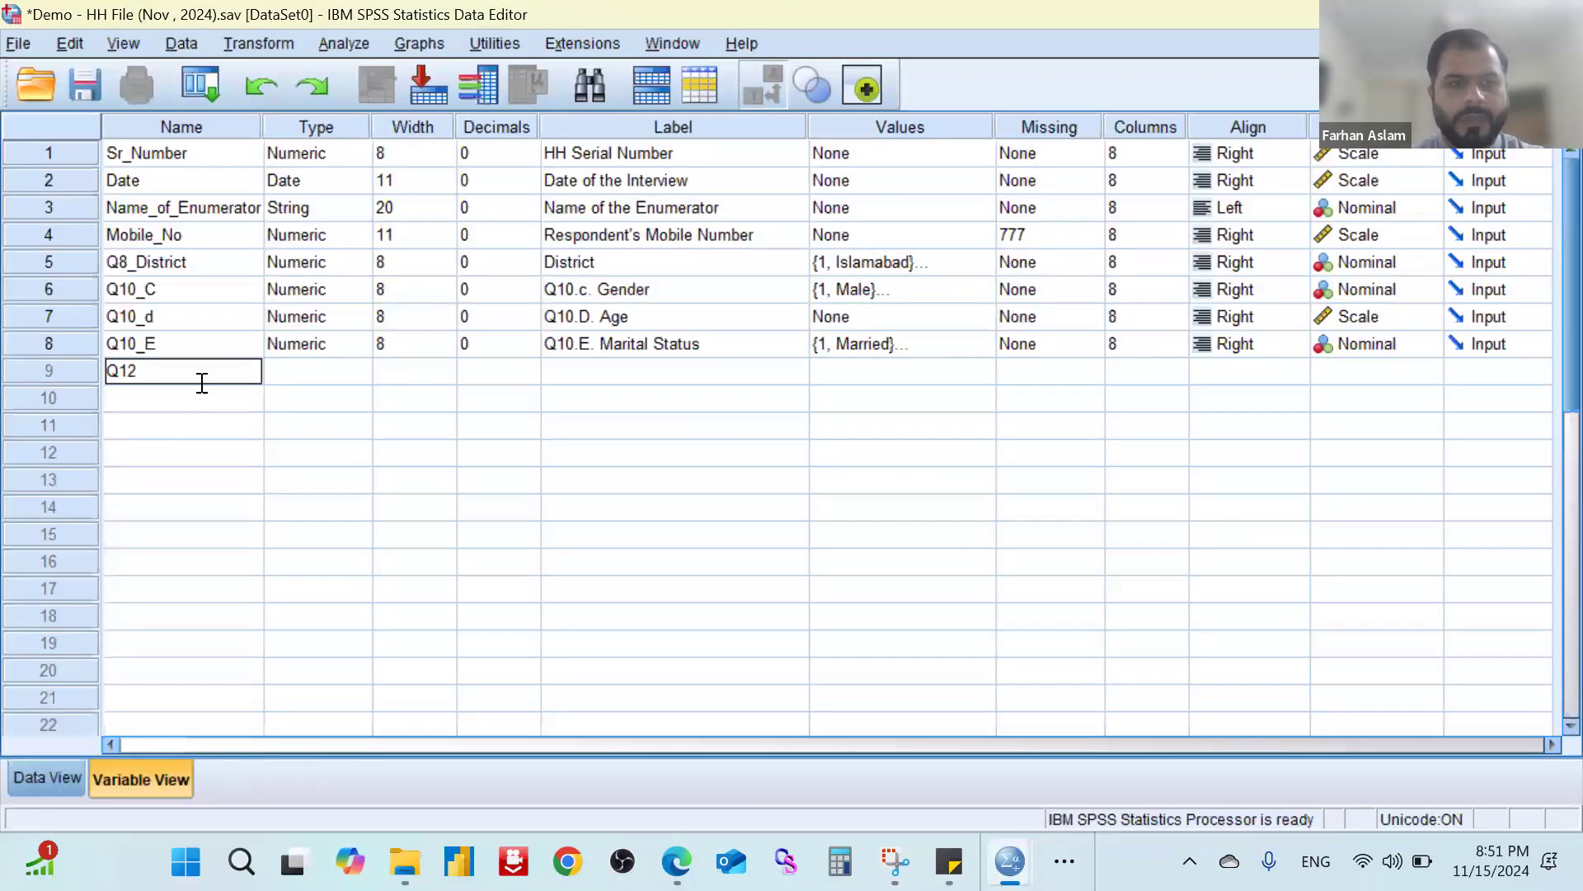
pyautogui.doubleClick(207, 372)
pyautogui.click(207, 372)
pyautogui.write('_')
pyautogui.hotkey('alt', 'Tab')
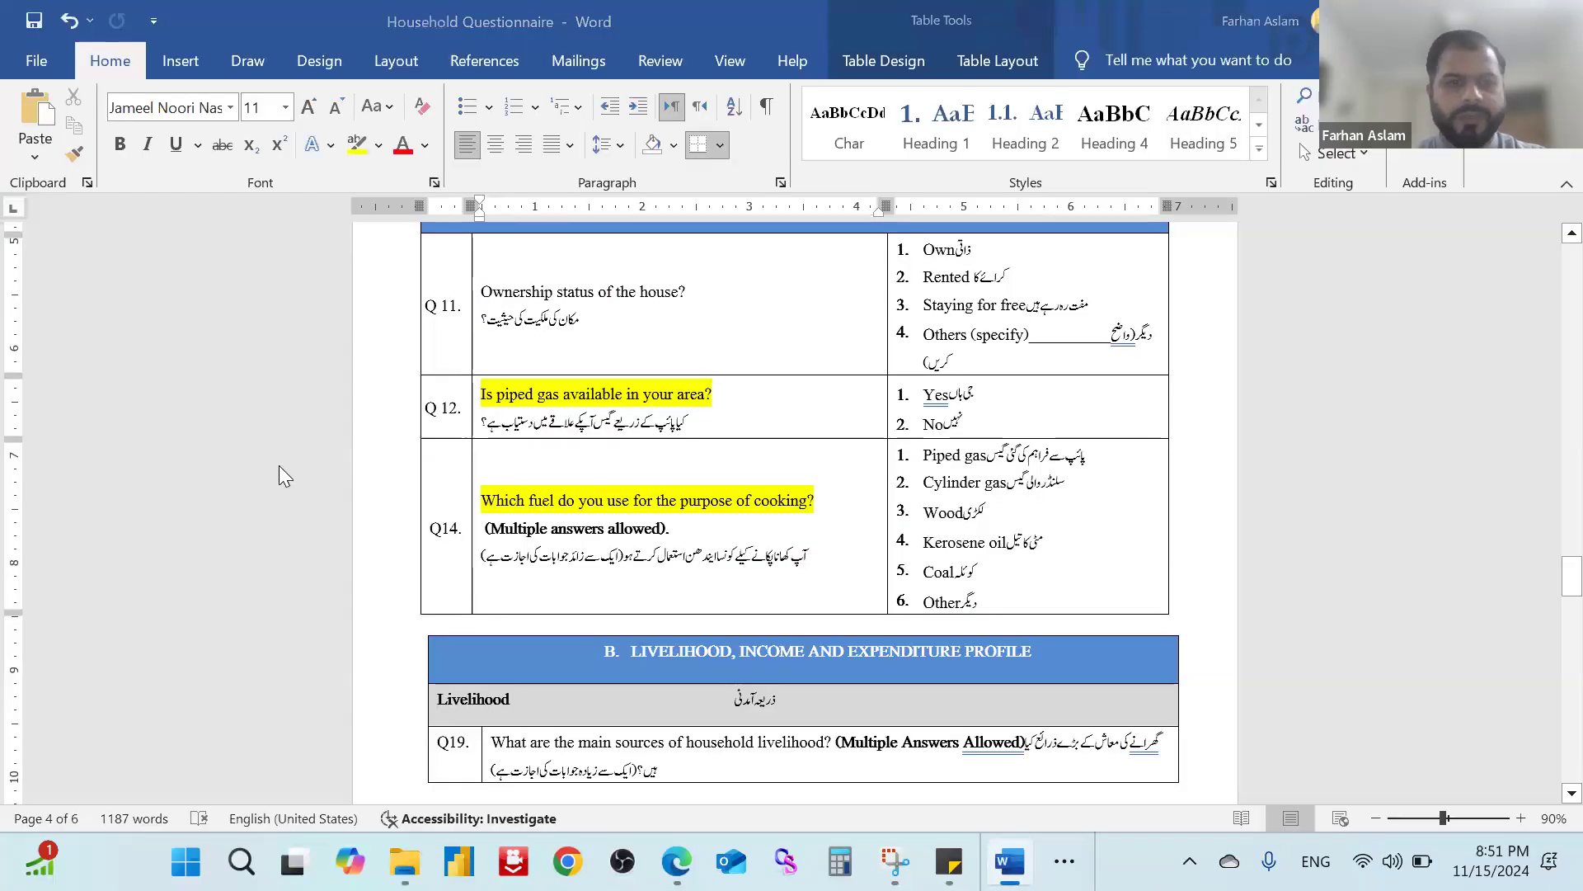
pyautogui.hotkey('alt', 'Tab')
pyautogui.click(790, 462)
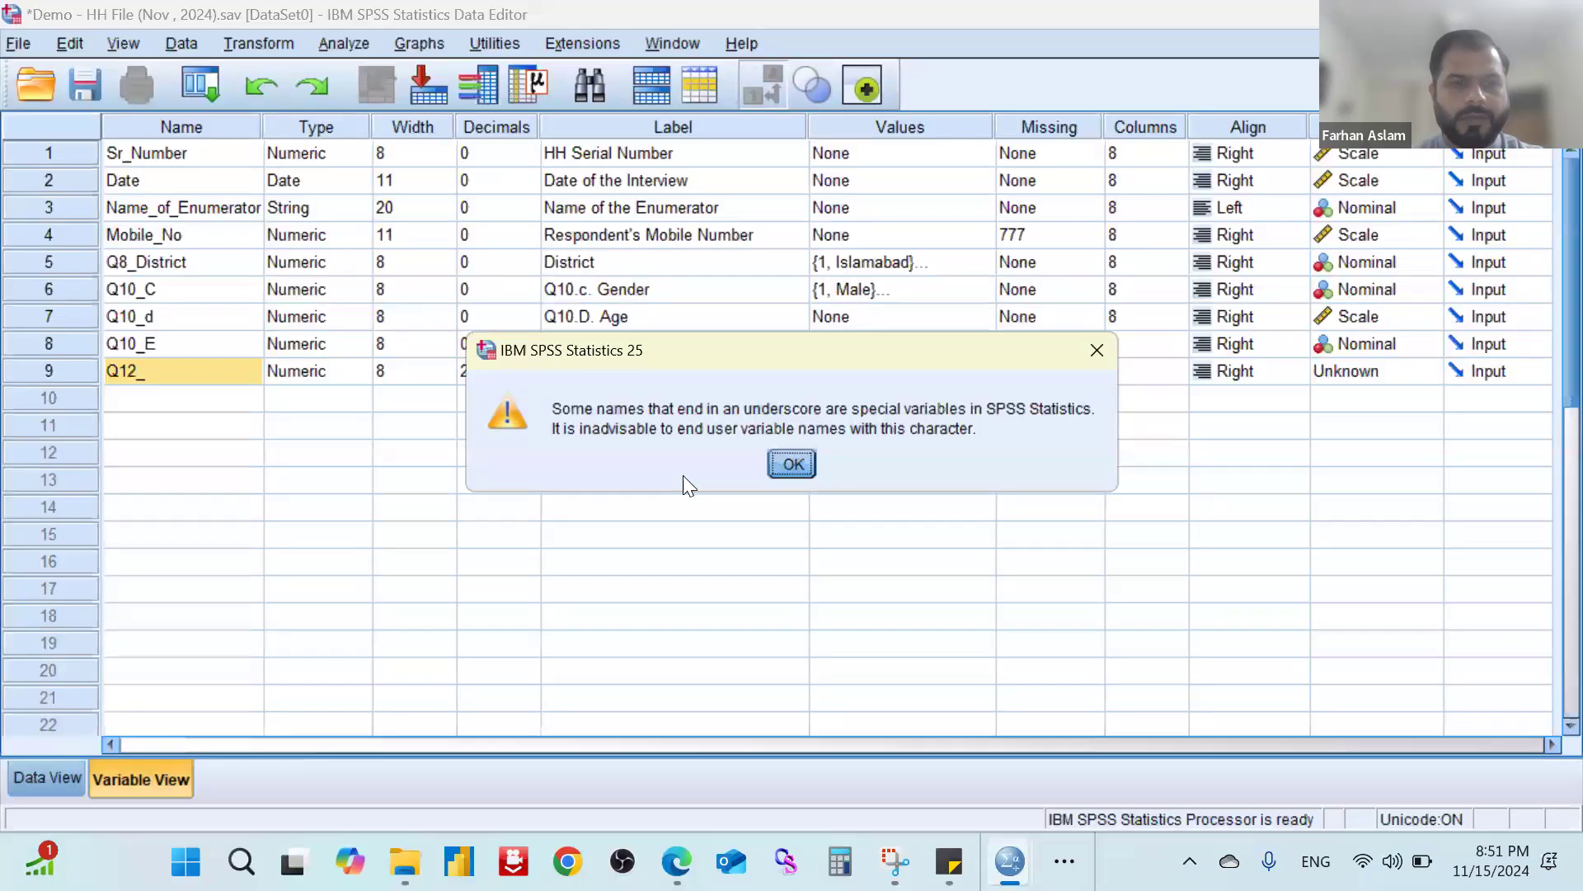
# Complete the name of the ninth variable as Q12_Gas.
pyautogui.doubleClick(176, 372)
pyautogui.write('Gas')
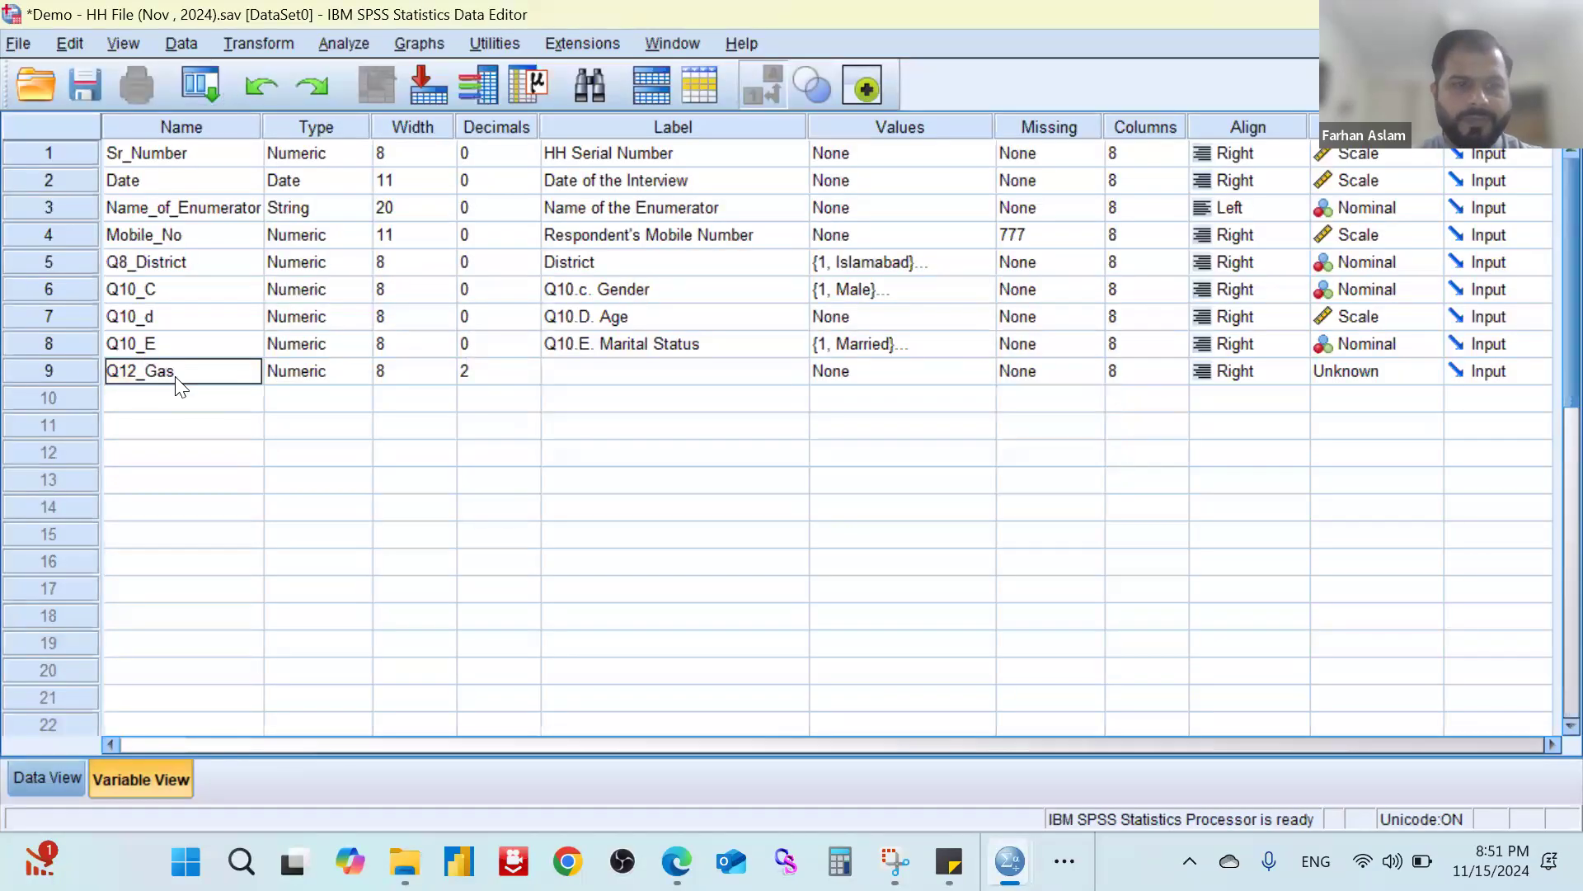
pyautogui.press('Tab')
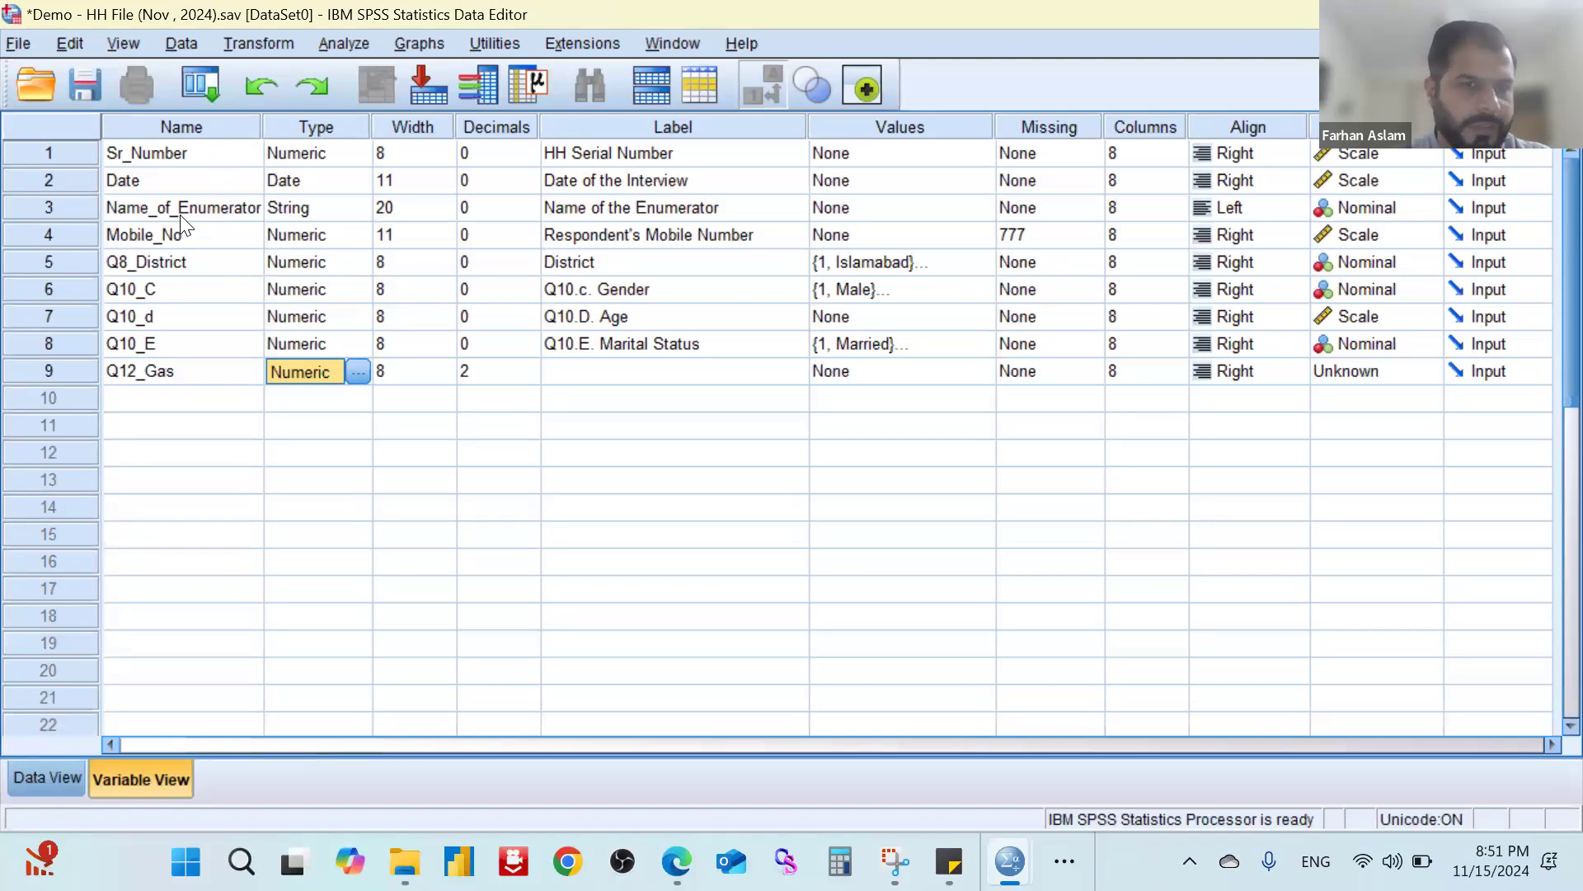
pyautogui.click(693, 126)
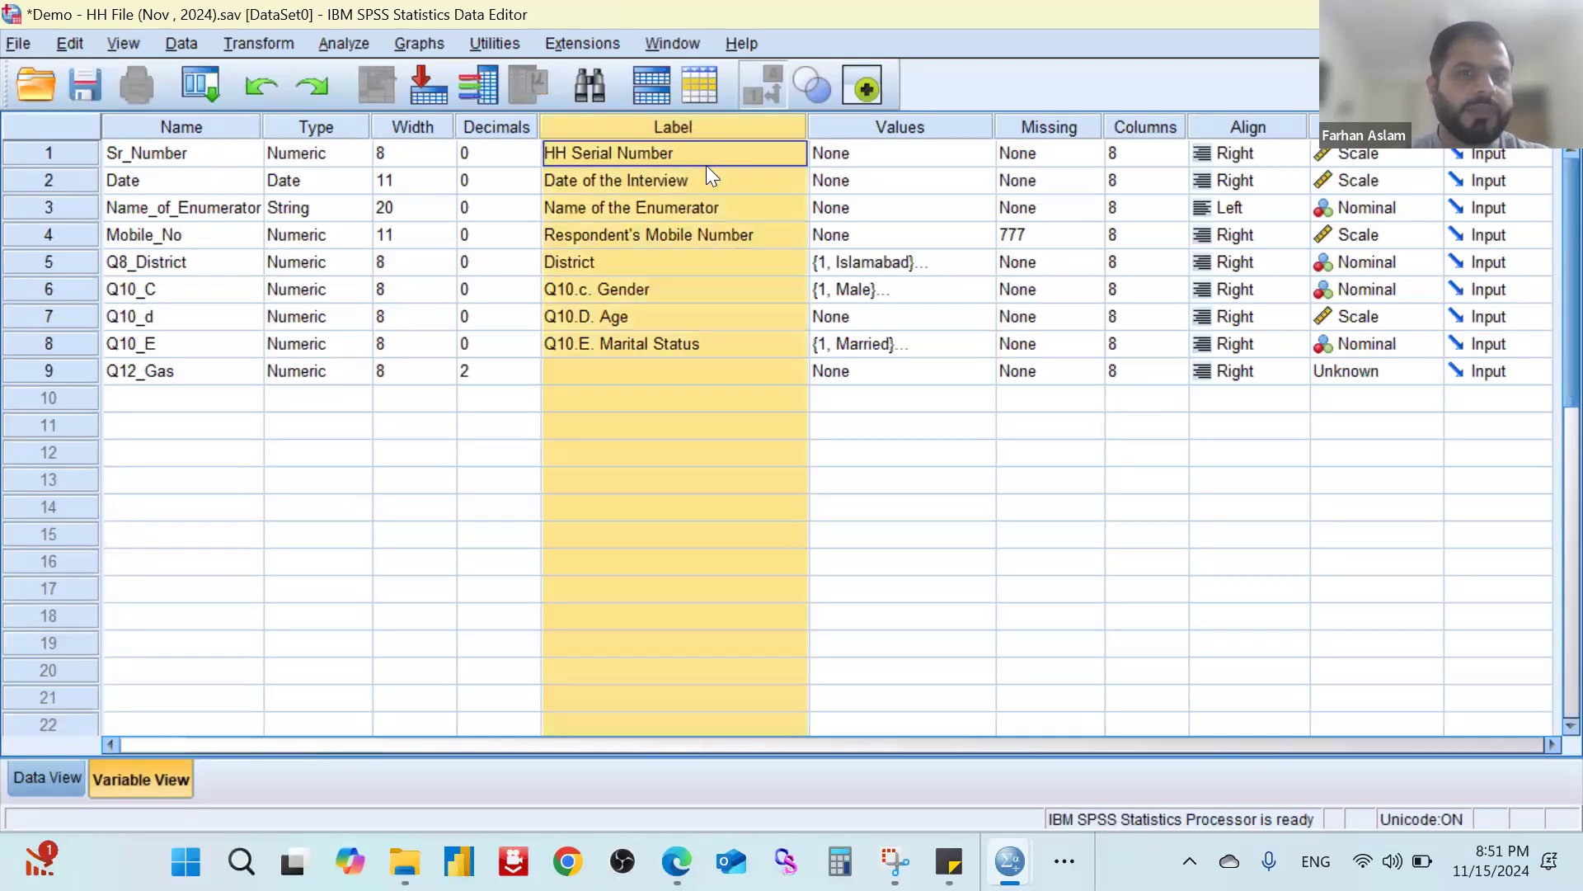
pyautogui.click(217, 378)
# Copy the question "Is piped gas available in your area?" from the Word questionnaire into the label of Q12_Gas in SPSS.
pyautogui.click(627, 376)
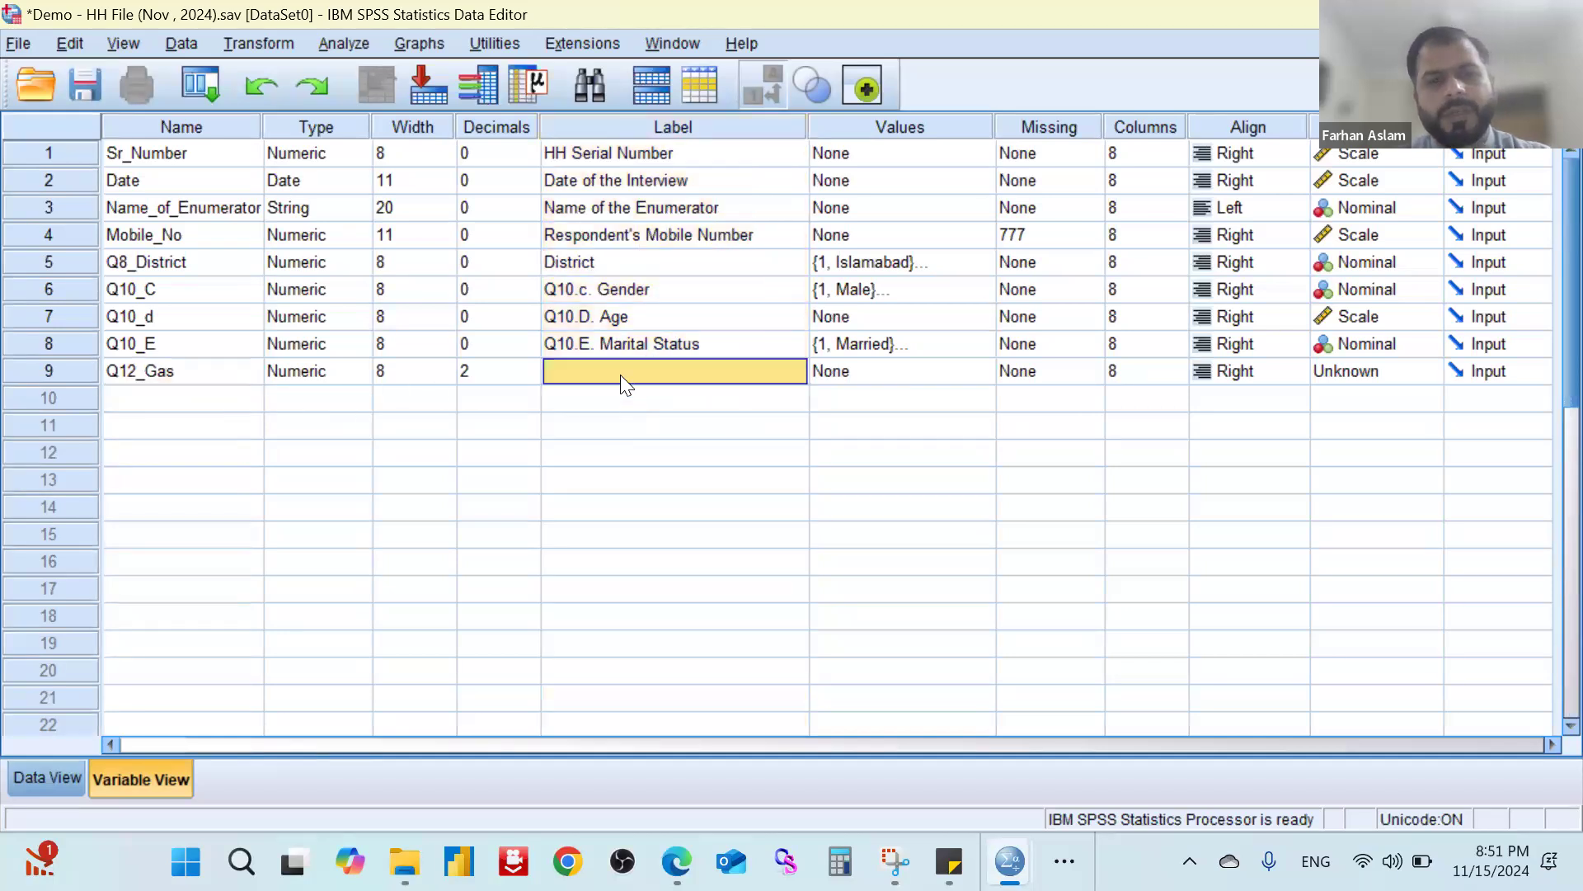
pyautogui.doubleClick(620, 375)
pyautogui.hotkey('alt', 'Tab')
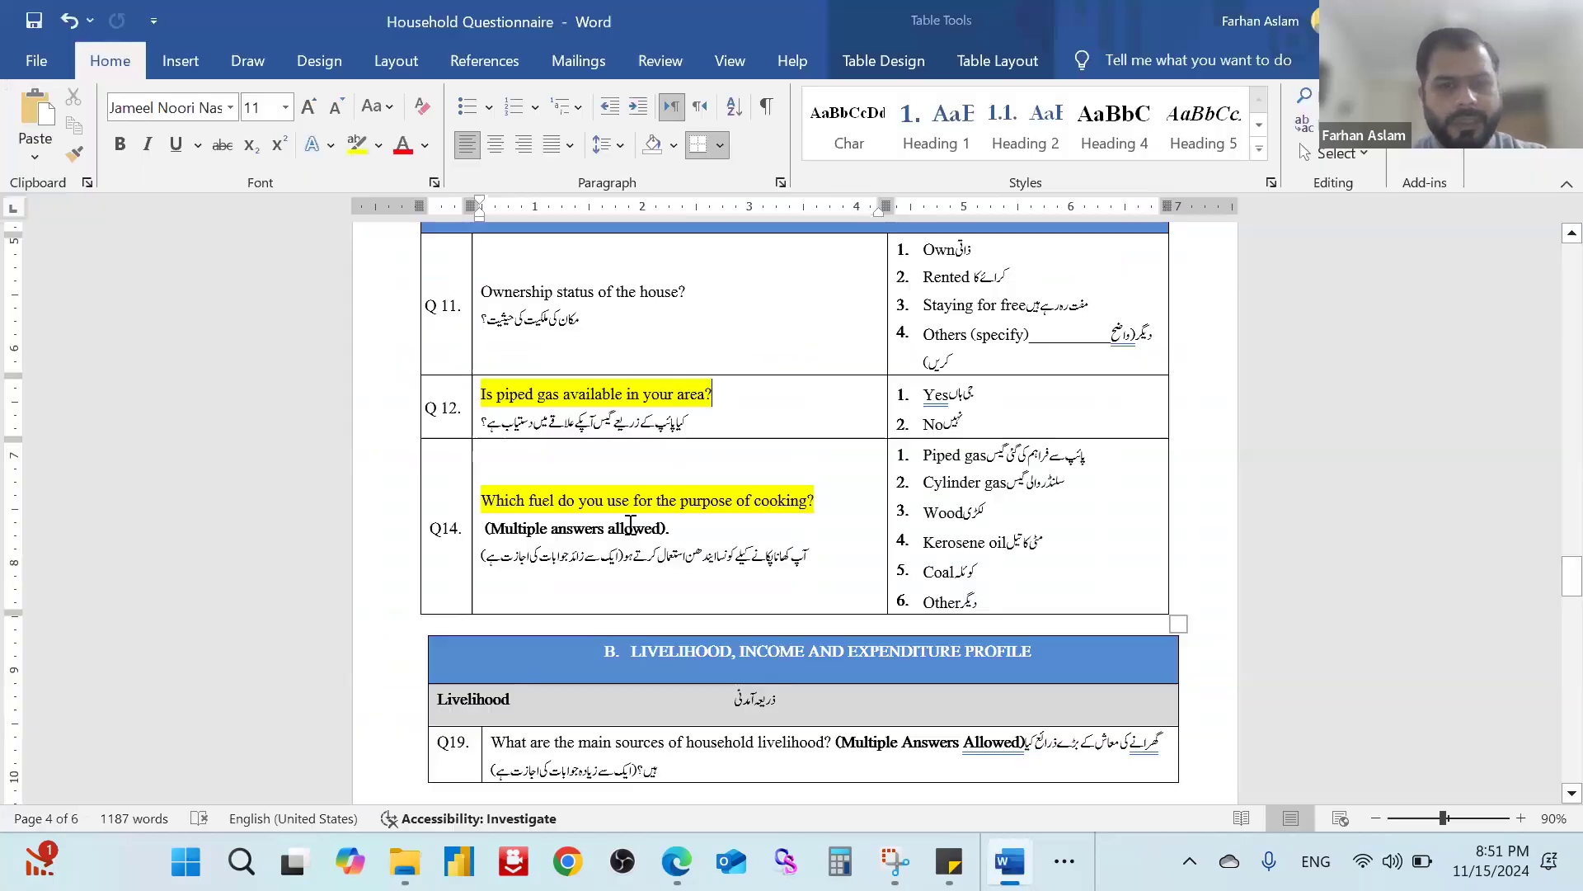
pyautogui.moveTo(710, 394); pyautogui.dragTo(468, 396)
pyautogui.hotkey('ctrl', 'c')
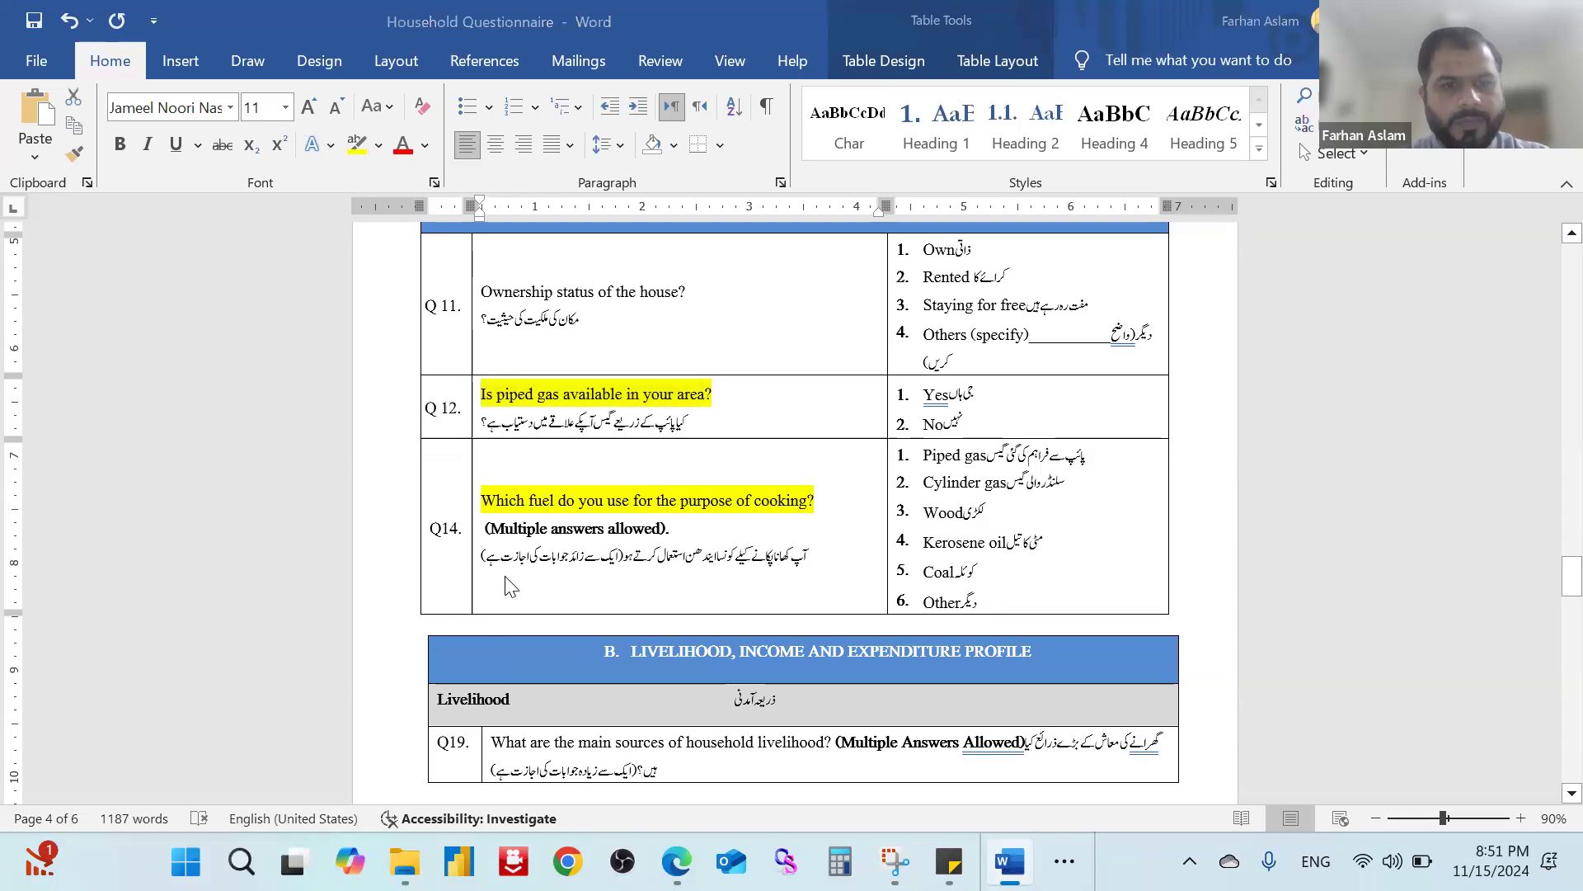
pyautogui.hotkey('alt', 'Tab')
pyautogui.hotkey('ctrl', 'v')
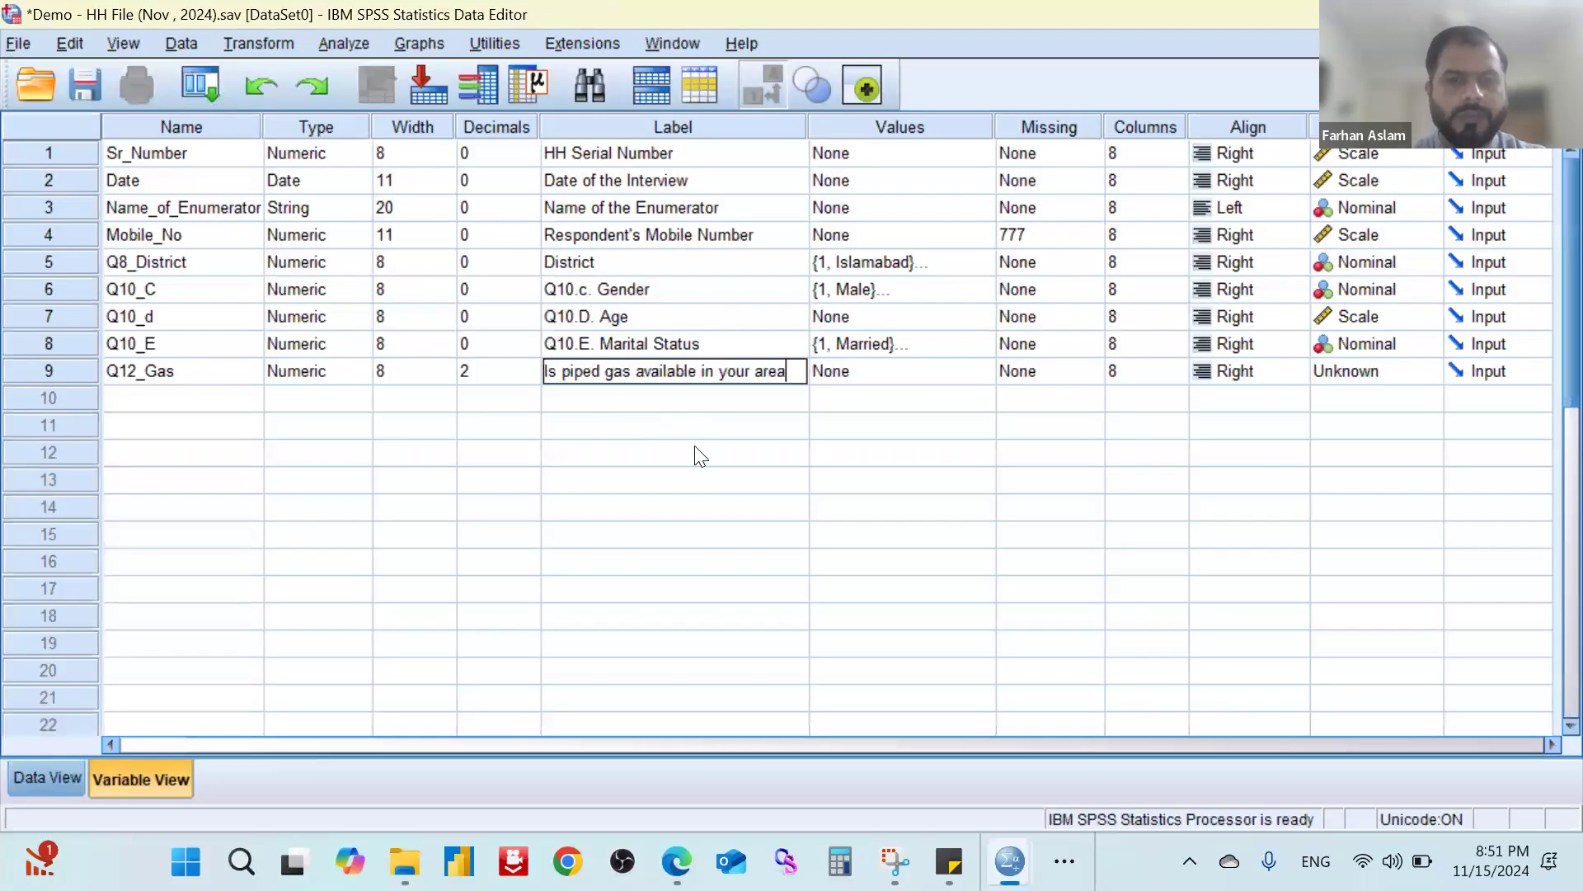
pyautogui.write('?')
# Prefix the label of Q12_Gas with "Q12." ahead of the question text.
pyautogui.hotkey('ctrl', 'Left')
pyautogui.hotkey('ctrl', 'Left')
pyautogui.hotkey('ctrl', 'Left')
pyautogui.hotkey('ctrl', 'Left')
pyautogui.hotkey('ctrl', 'Left')
pyautogui.hotkey('ctrl', 'Left')
pyautogui.hotkey('ctrl', 'Left')
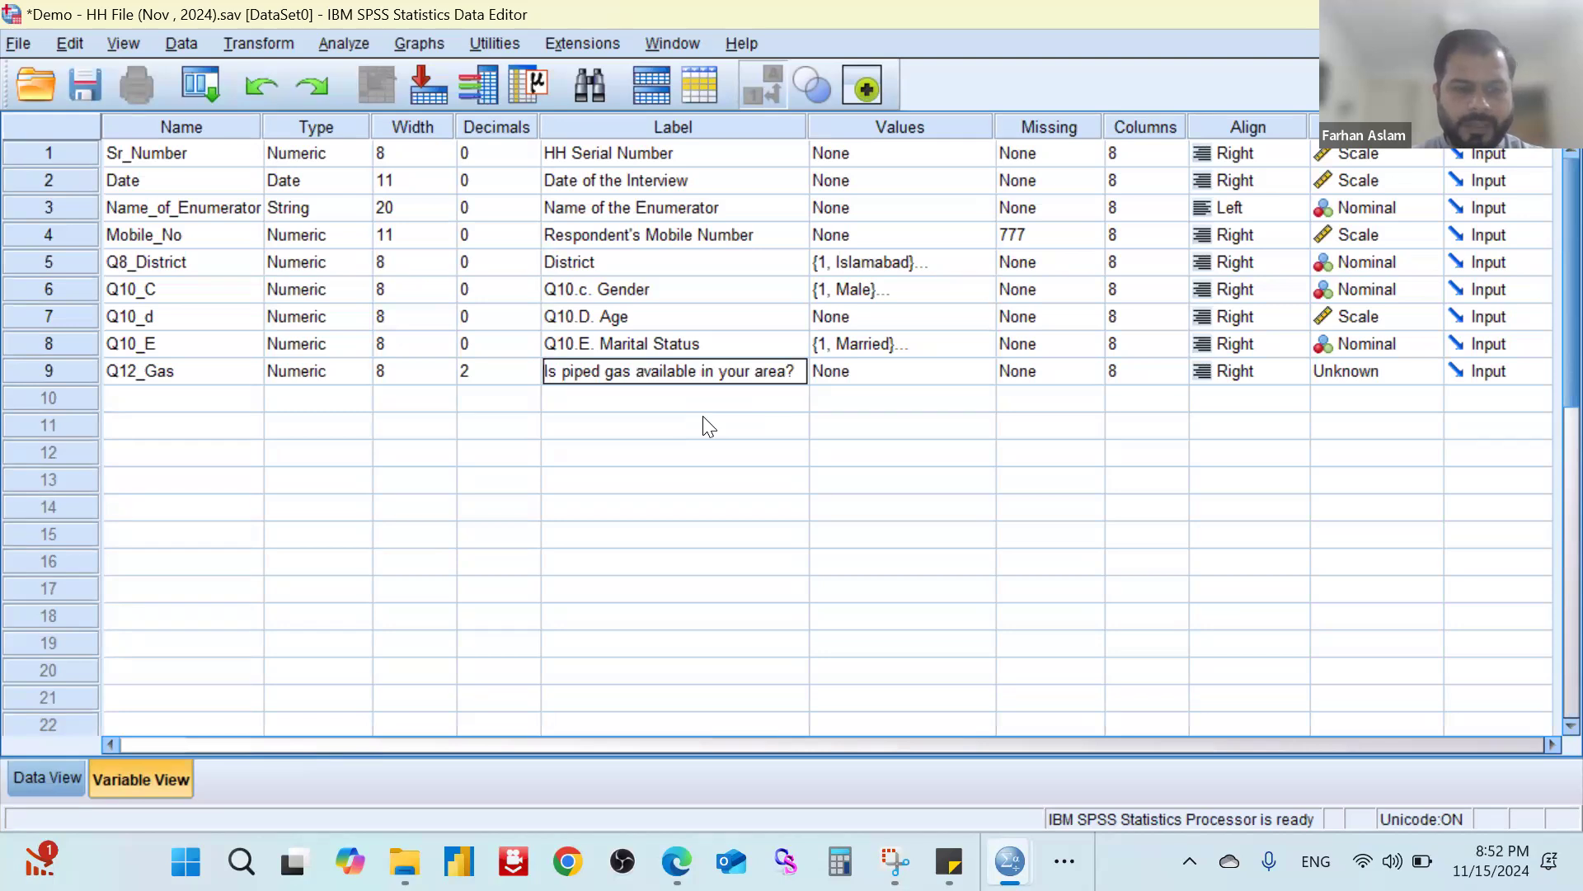
pyautogui.write('Q12.')
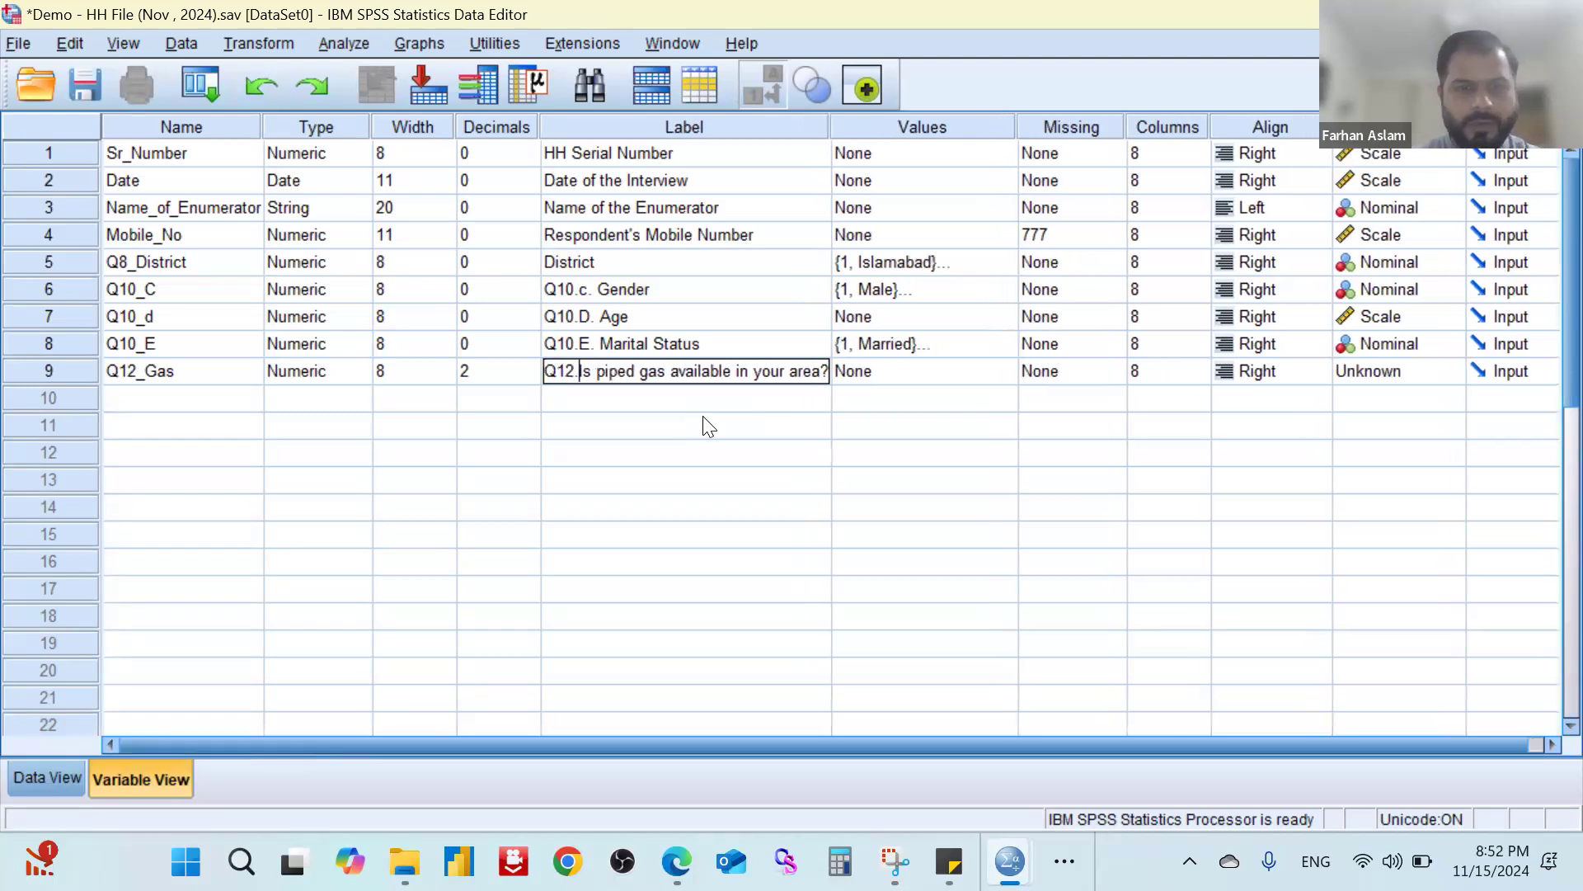
pyautogui.press('Tab')
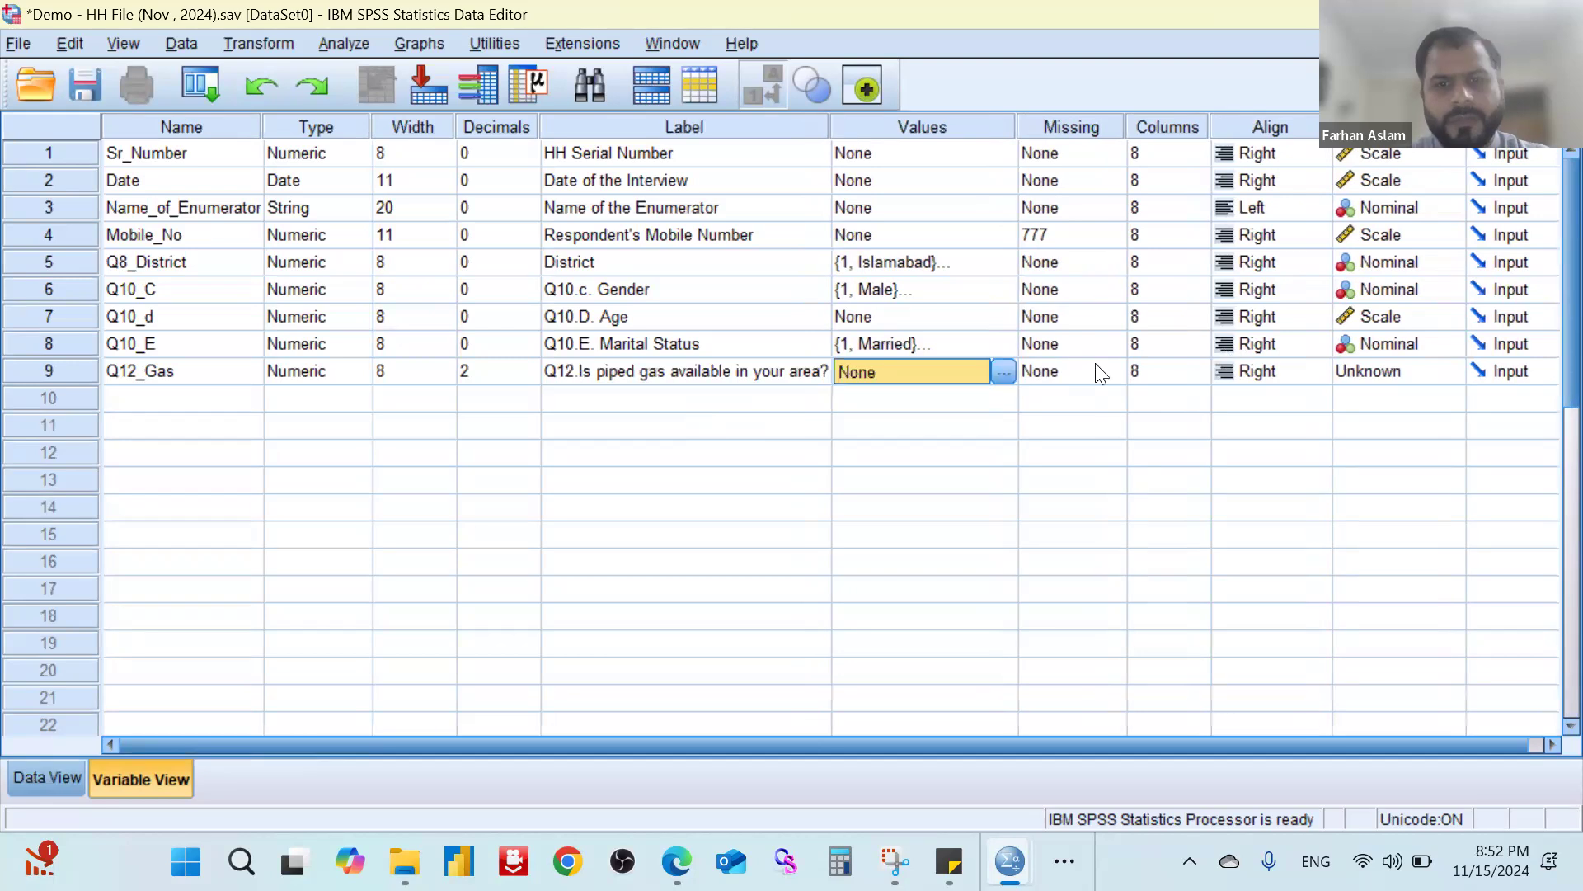
# Check the answer options of question Q12 in the Word questionnaire and return to SPSS.
pyautogui.click(1003, 373)
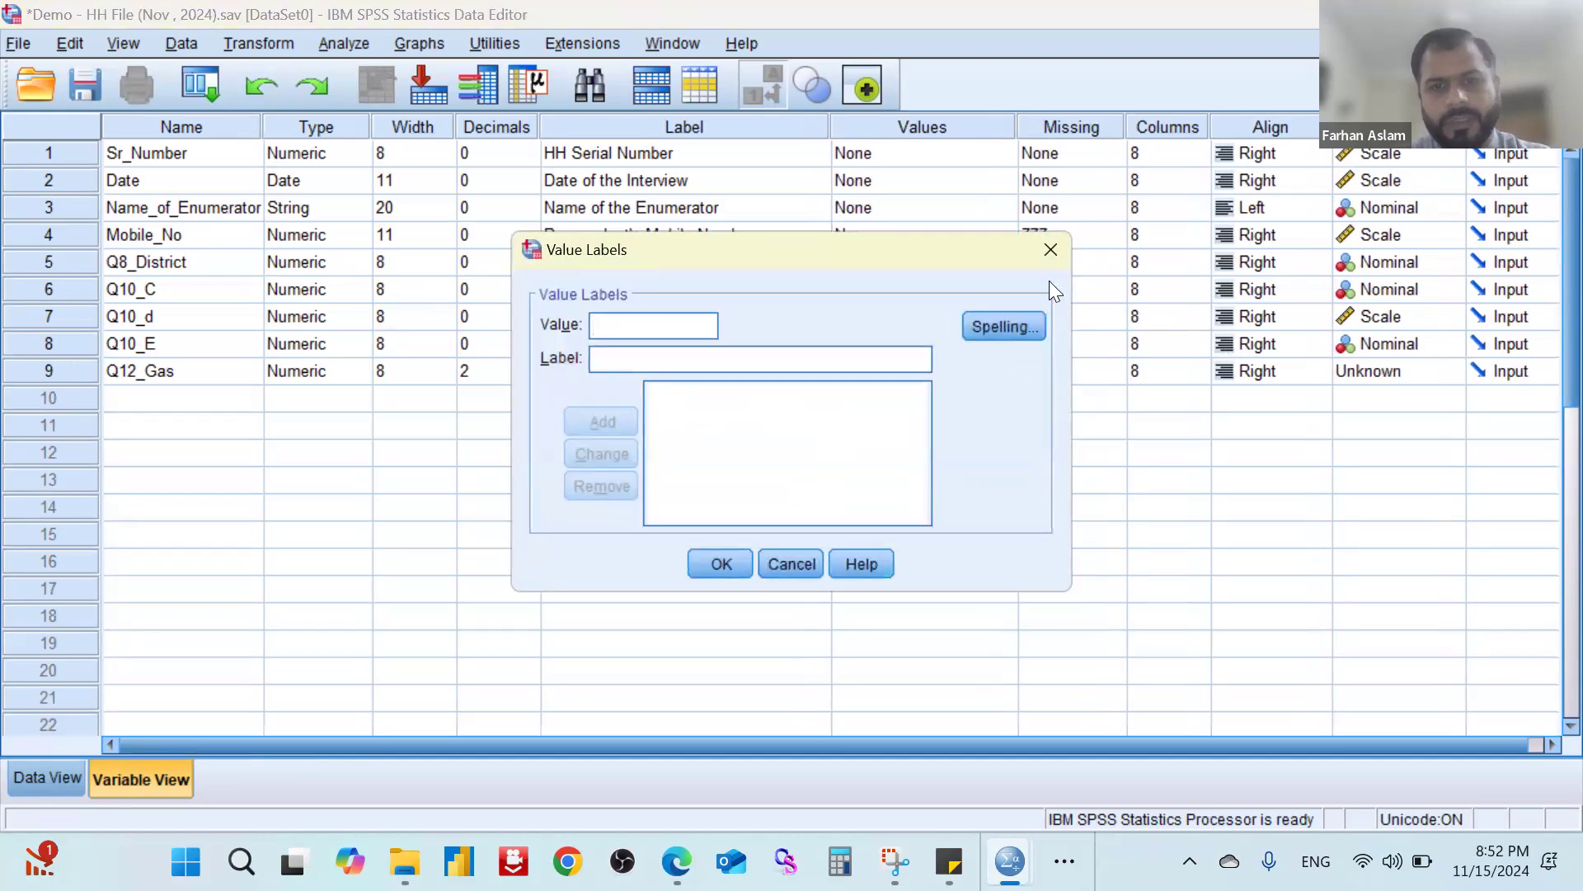
pyautogui.press('Escape')
pyautogui.hotkey('alt', 'Tab')
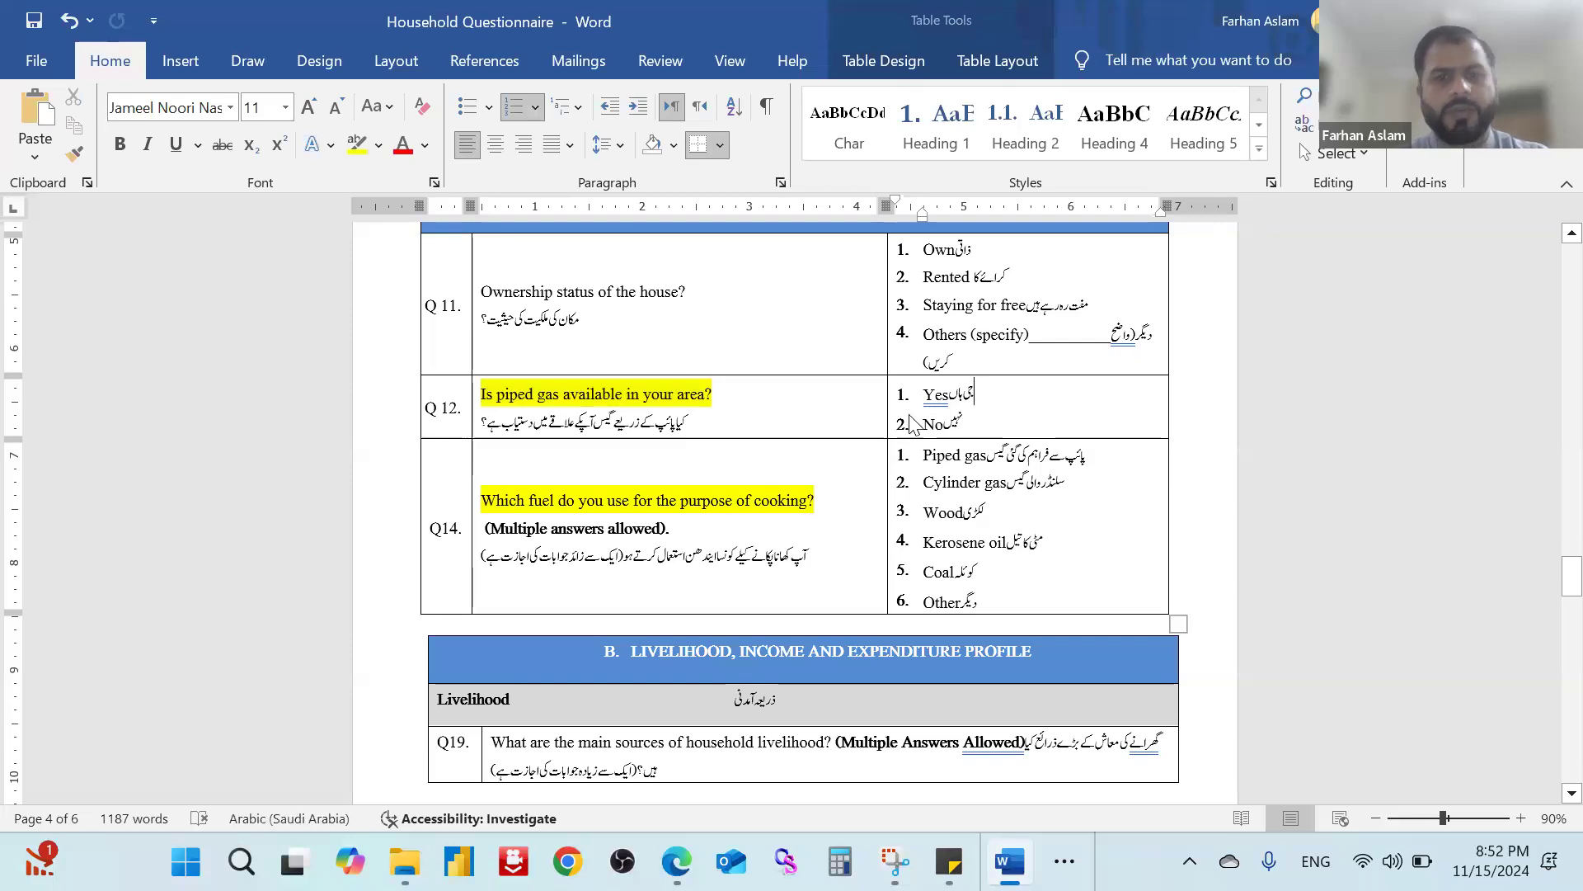
pyautogui.hotkey('alt', 'Tab')
# Define the value labels 1 = Yes and 2 = No for Q12_Gas.
pyautogui.click(894, 375)
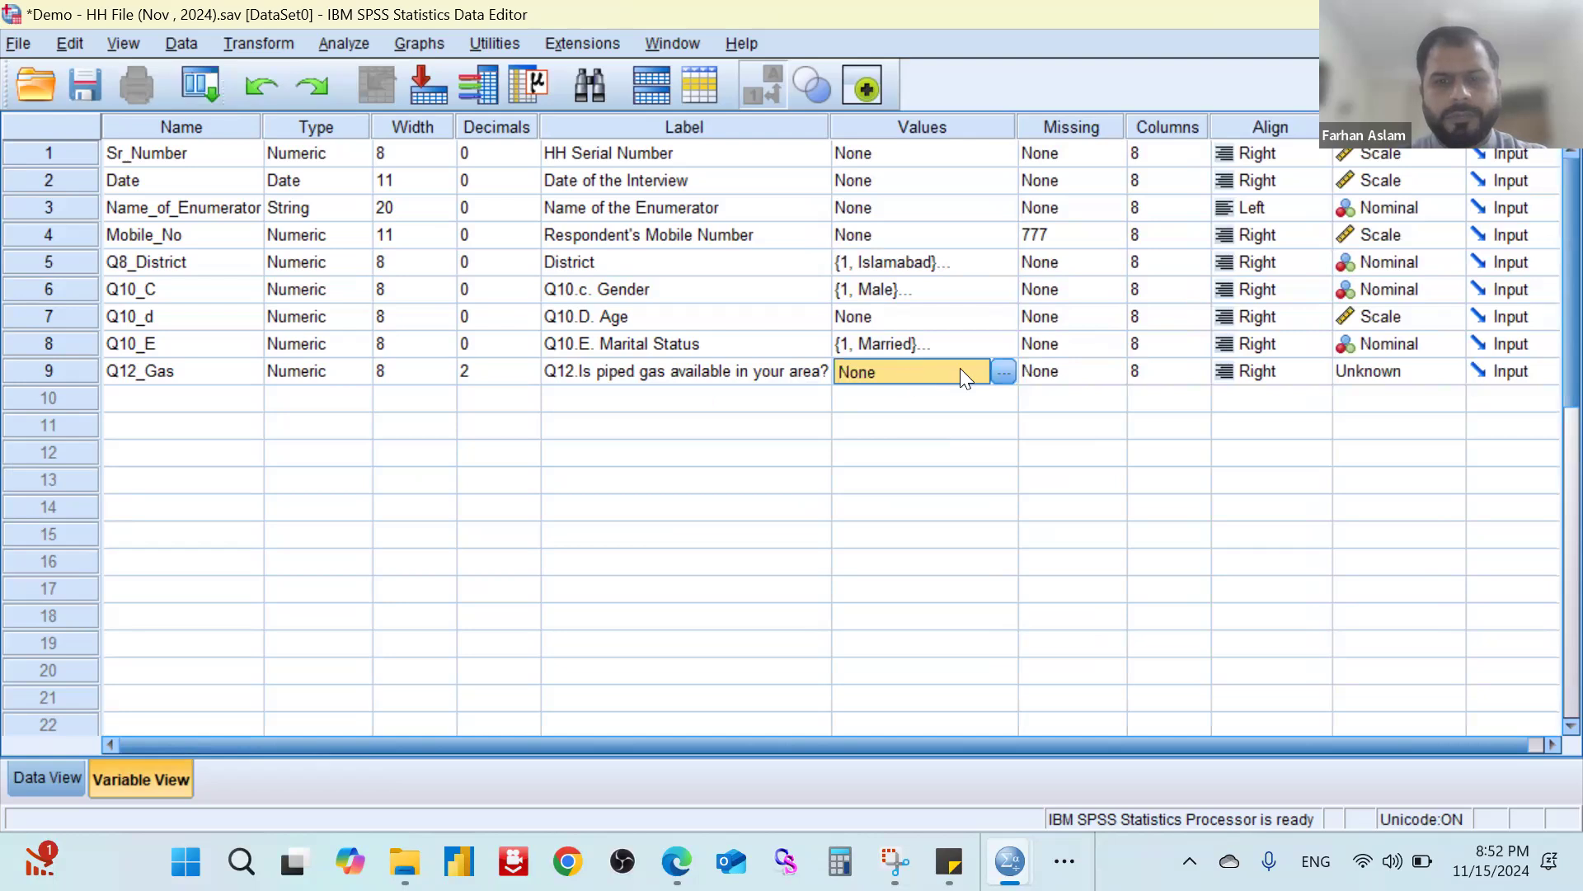
pyautogui.click(1004, 372)
pyautogui.write('1')
pyautogui.click(694, 359)
pyautogui.write('Yes')
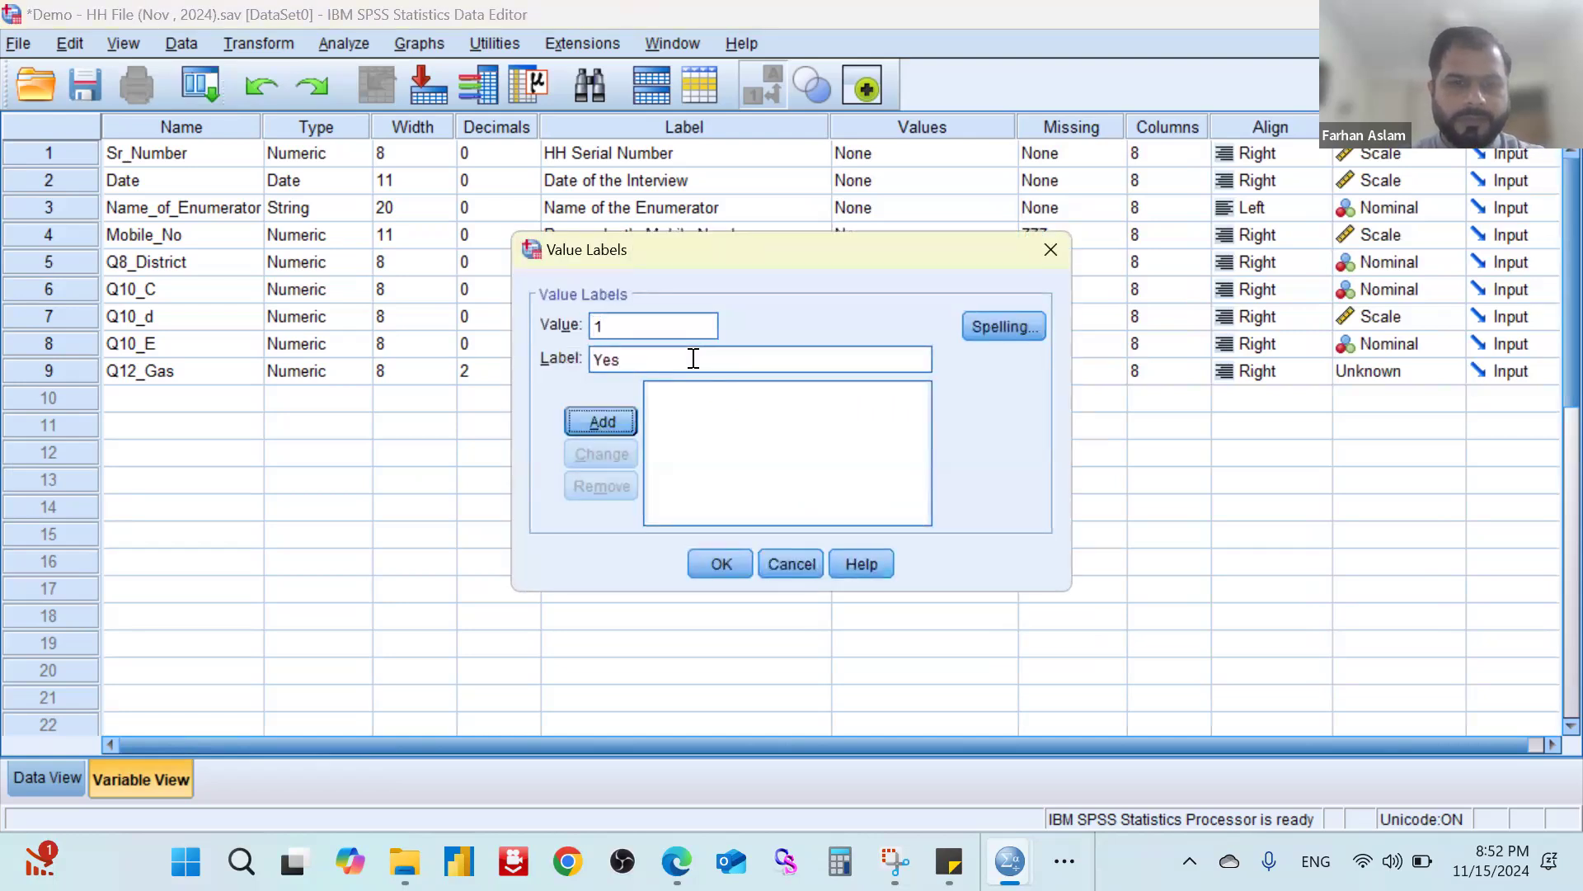
pyautogui.click(602, 420)
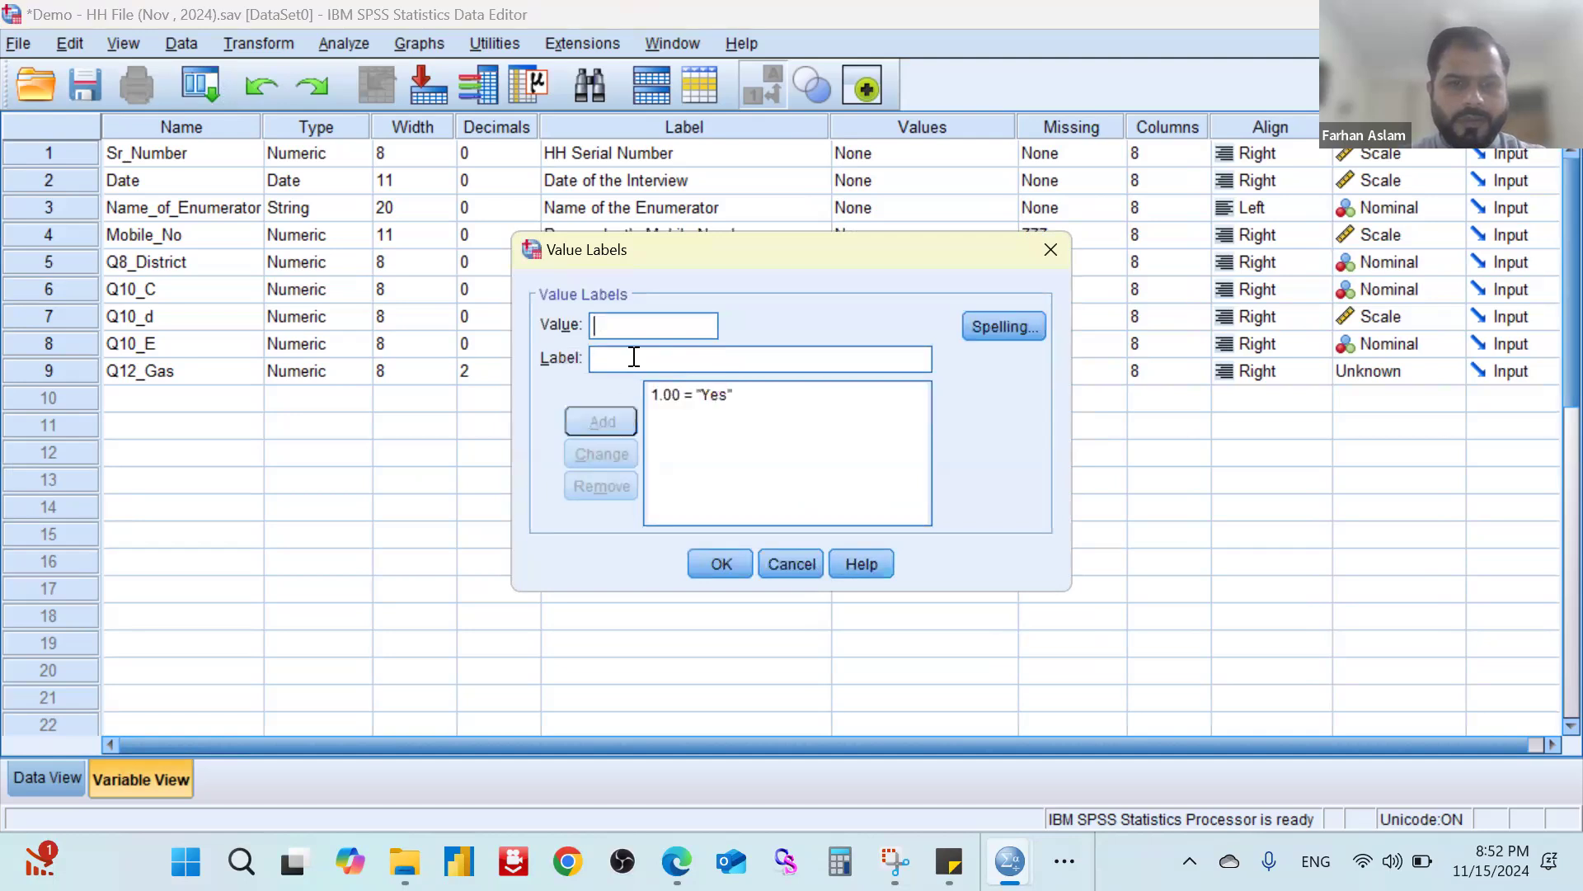
pyautogui.write('2')
pyautogui.click(644, 359)
pyautogui.write('No')
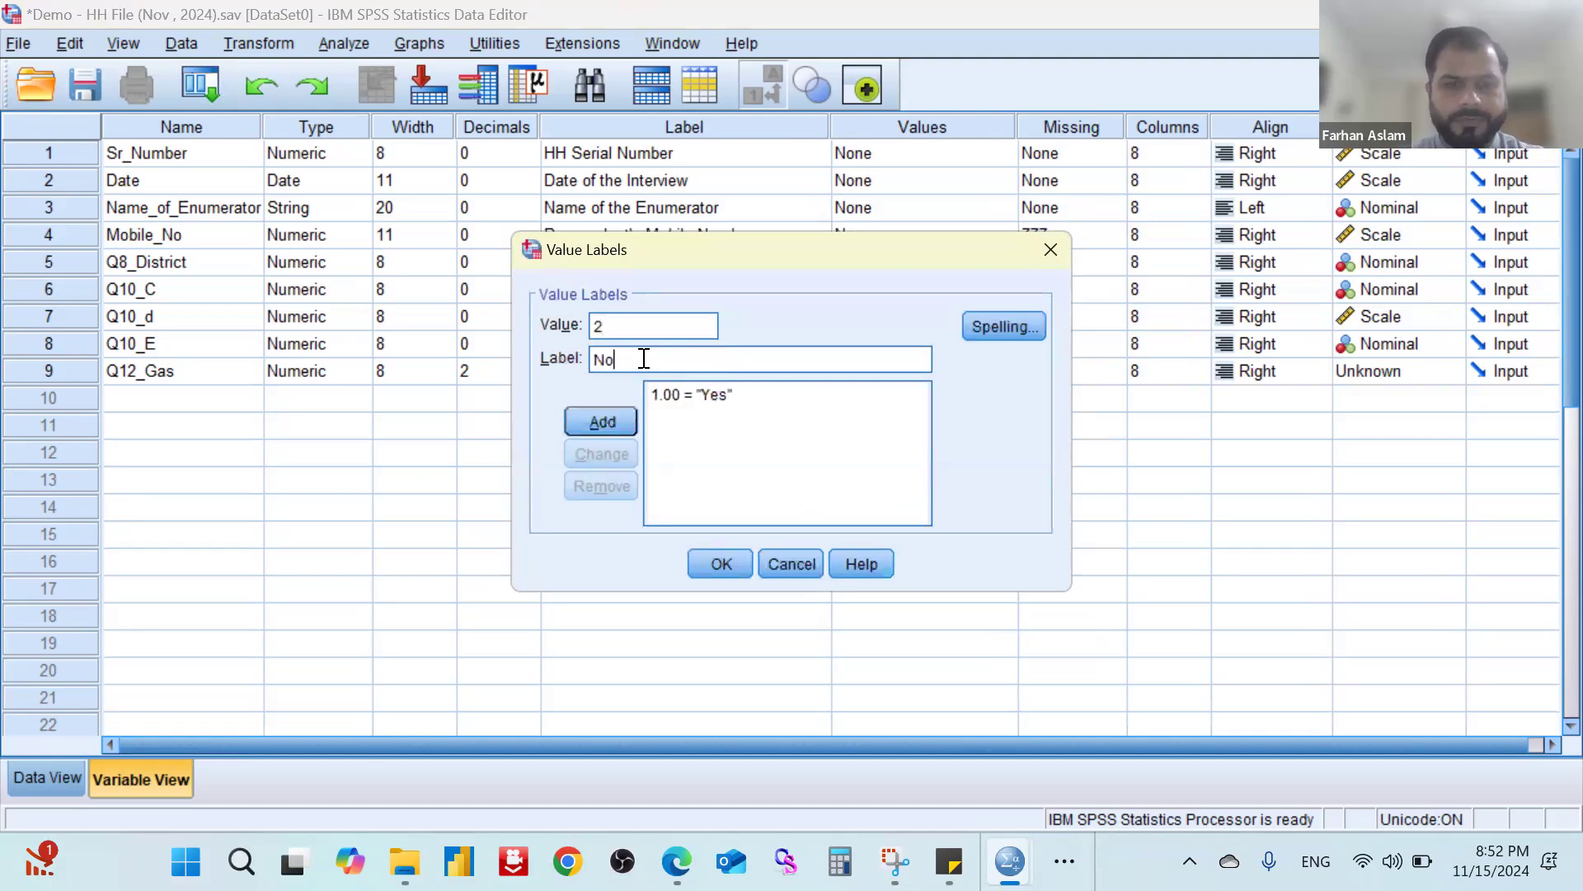
pyautogui.click(630, 418)
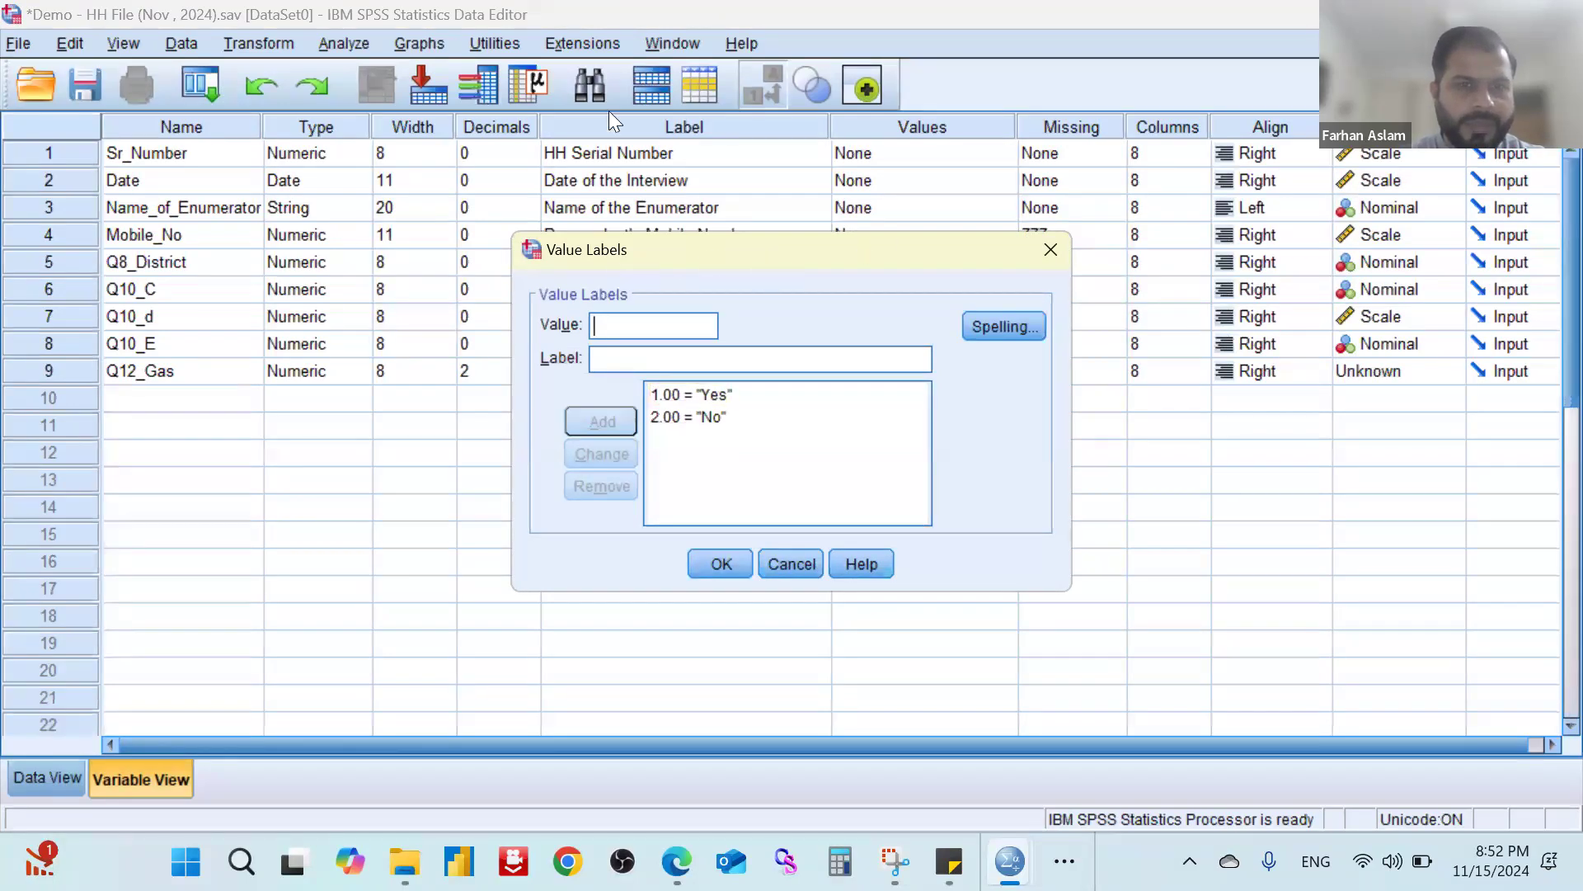
pyautogui.moveTo(708, 251); pyautogui.dragTo(899, 228)
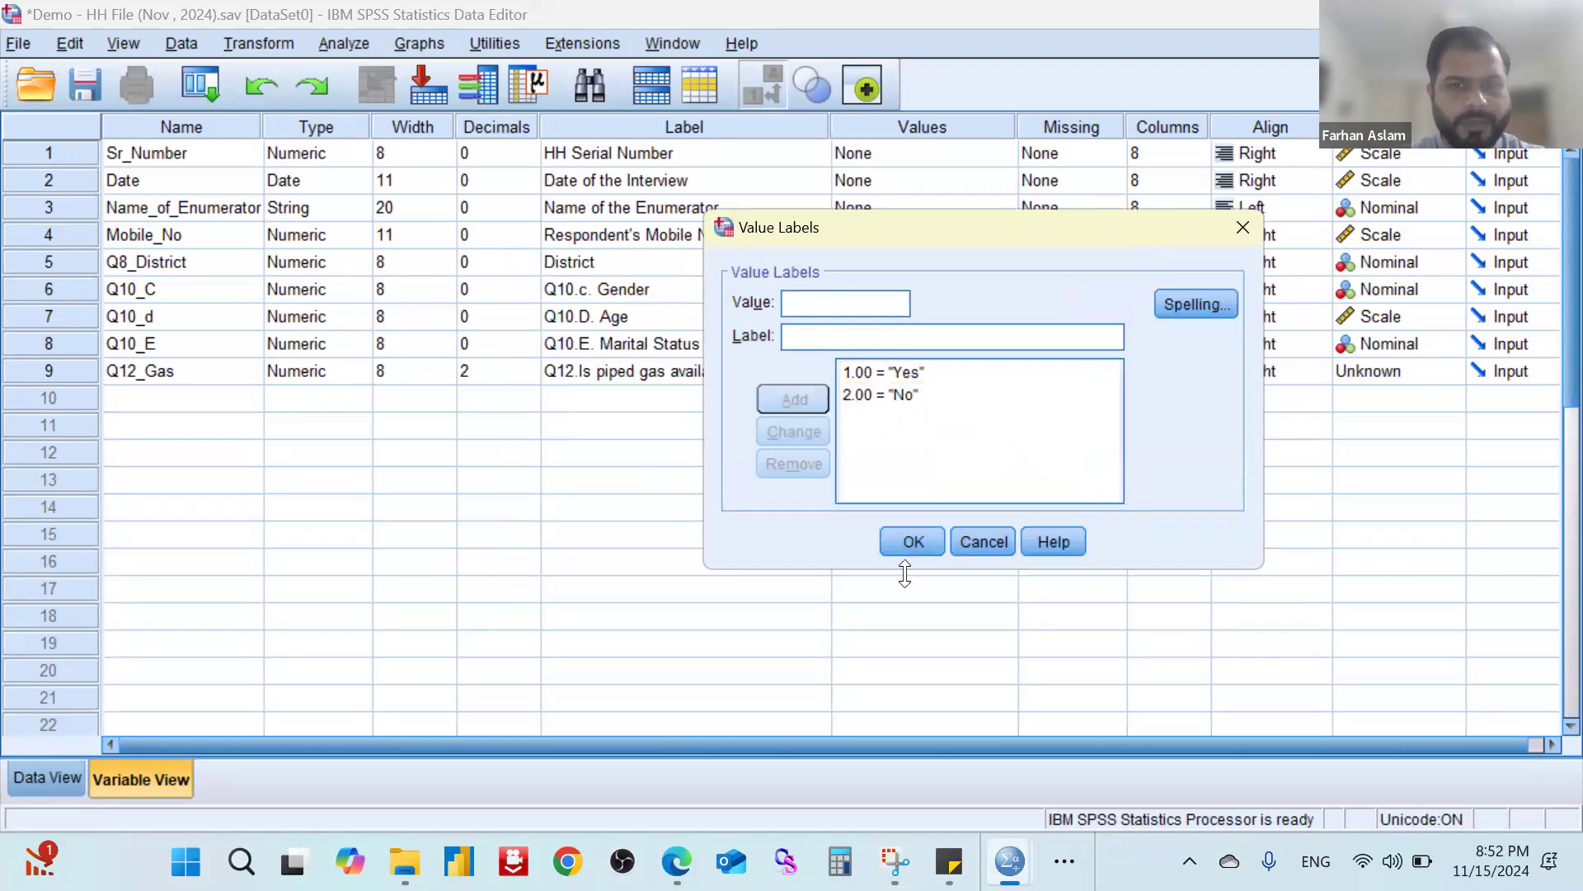
pyautogui.click(912, 541)
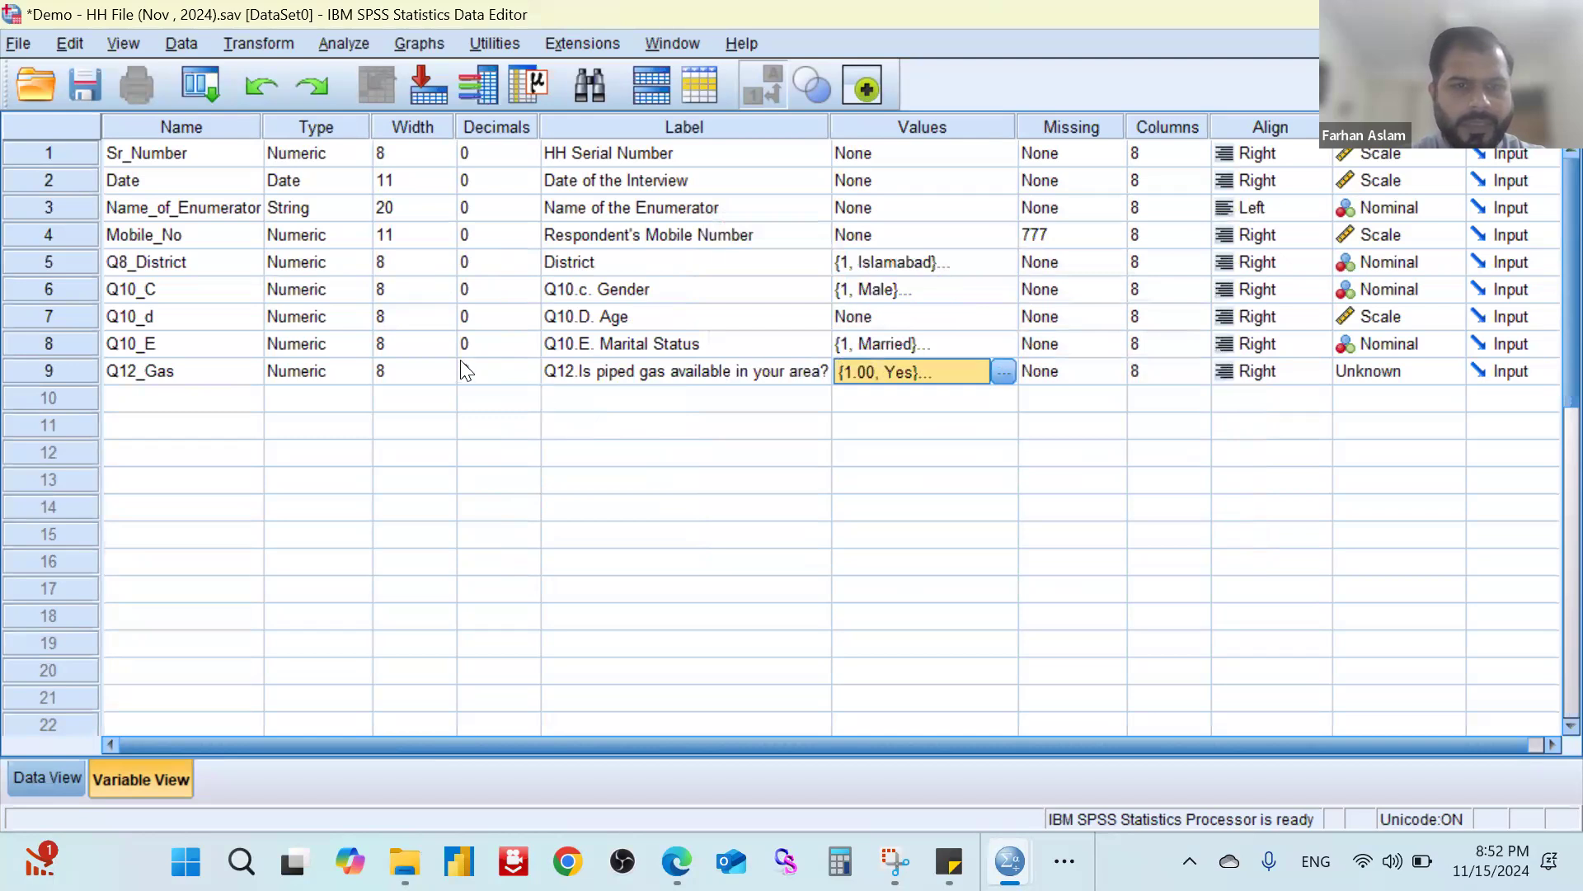
# Set the decimals of Q12_Gas to 0.
pyautogui.click(504, 371)
pyautogui.click(530, 377)
pyautogui.click(529, 377)
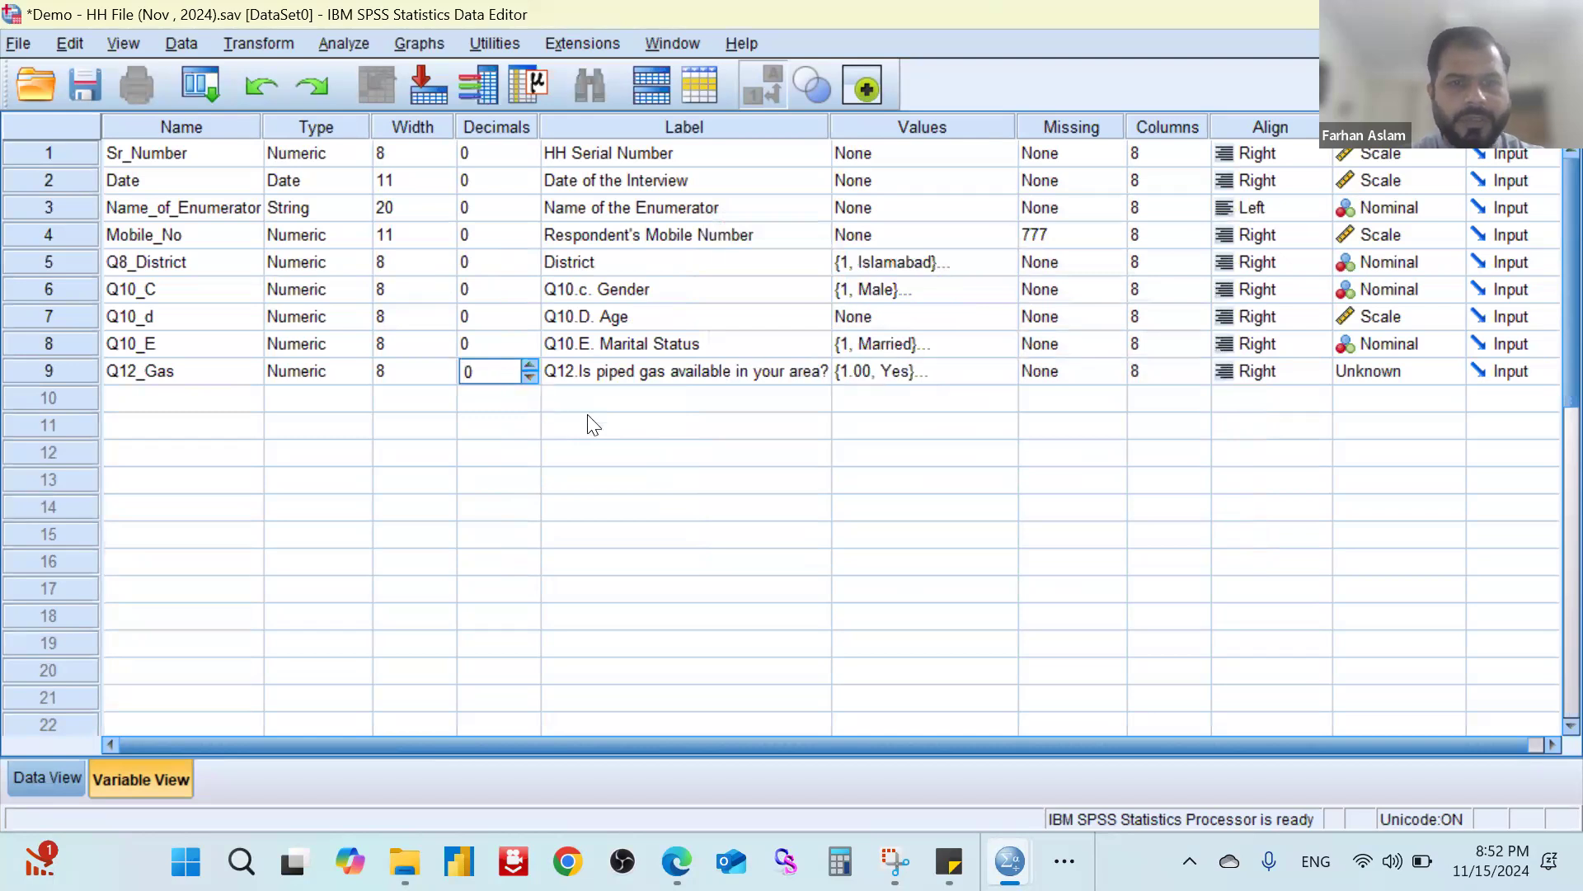
pyautogui.press('Tab')
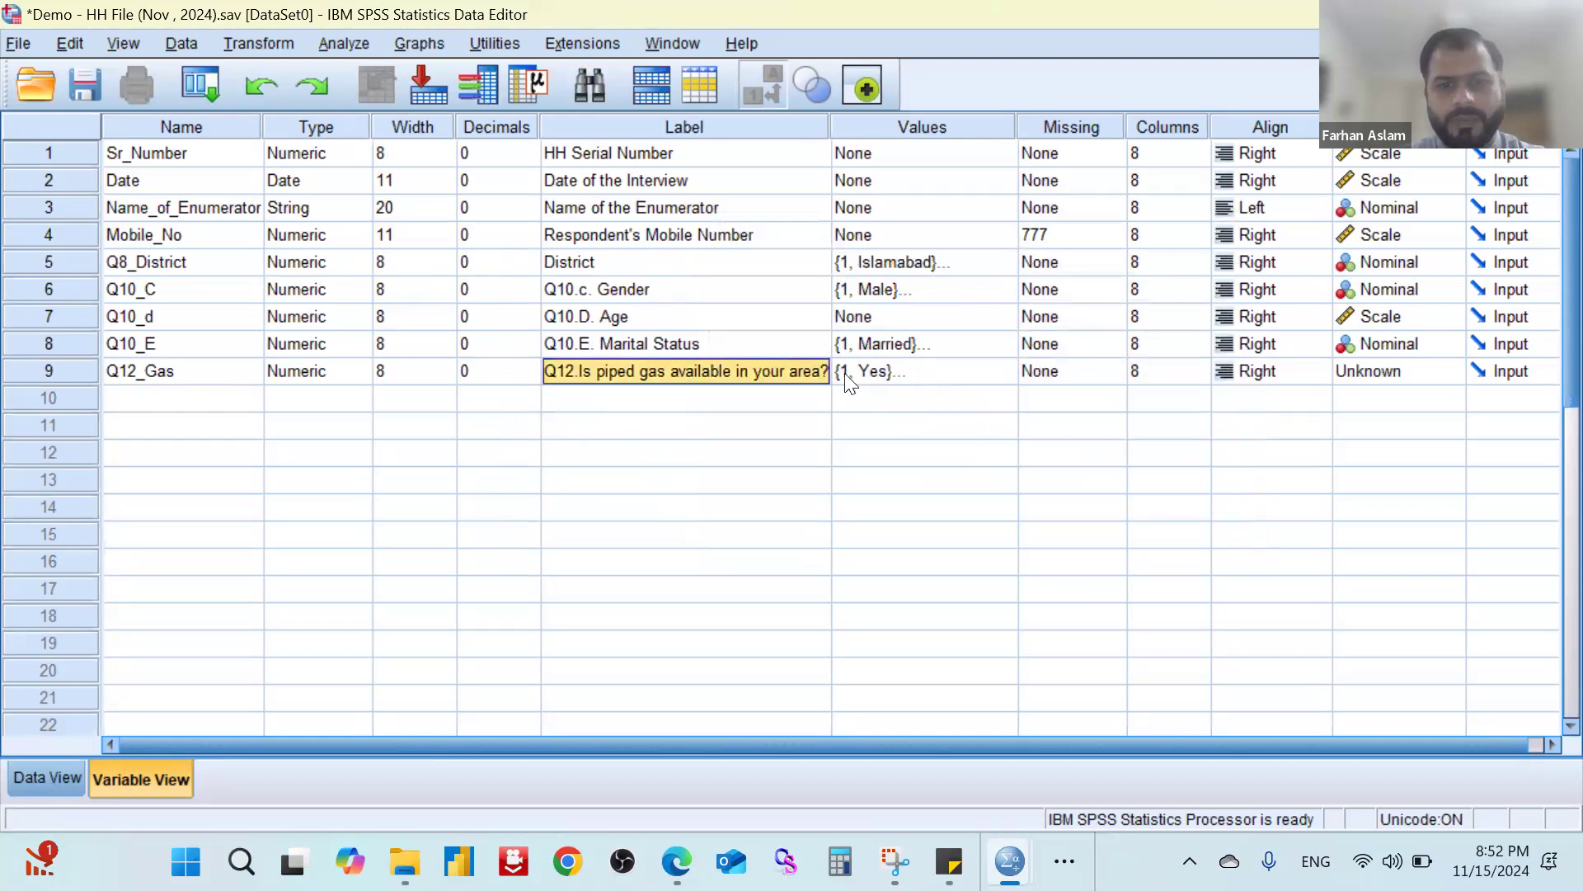
# Set the measurement level of Q12_Gas to Nominal.
pyautogui.press('Tab')
pyautogui.press('Tab')
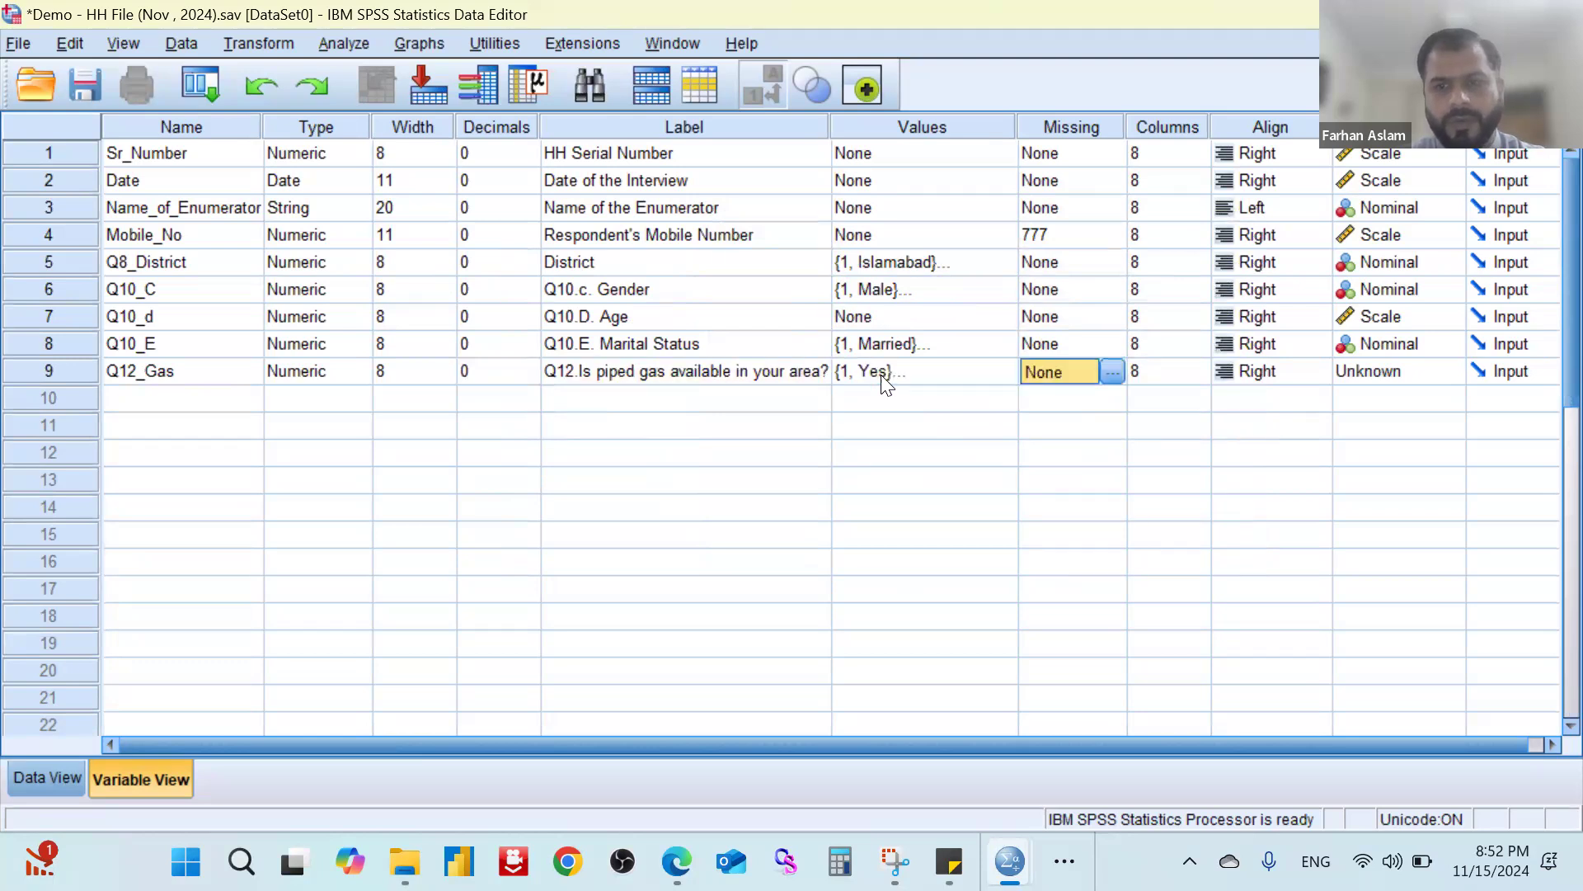
pyautogui.press('Tab')
pyautogui.press('Tab')
pyautogui.press('Tab')
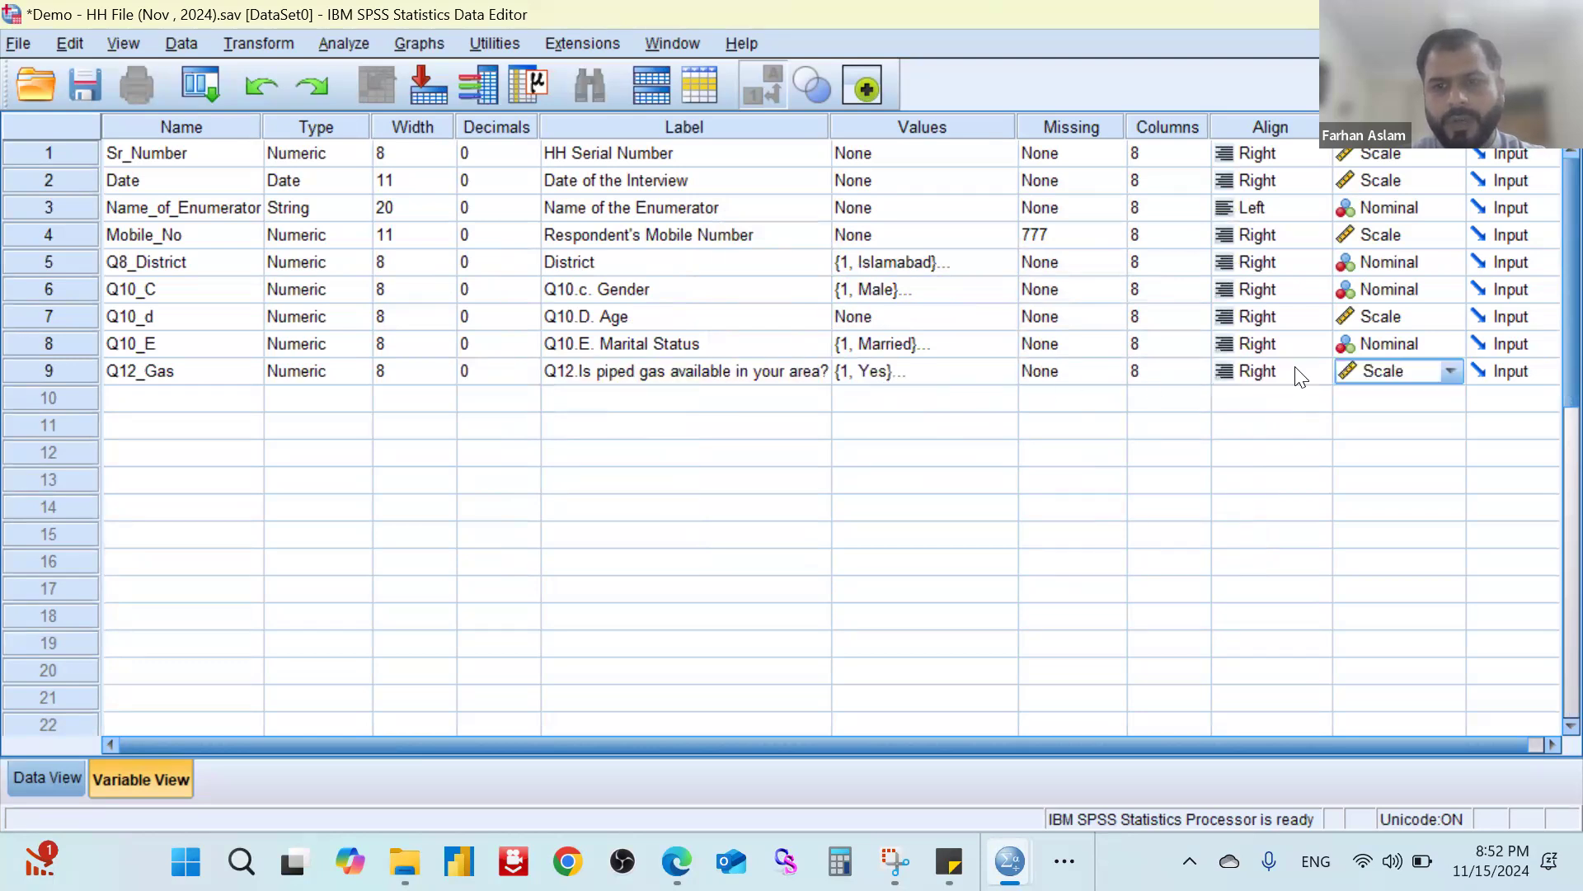
pyautogui.click(1413, 365)
pyautogui.click(1399, 444)
pyautogui.press('Tab')
pyautogui.press('Tab')
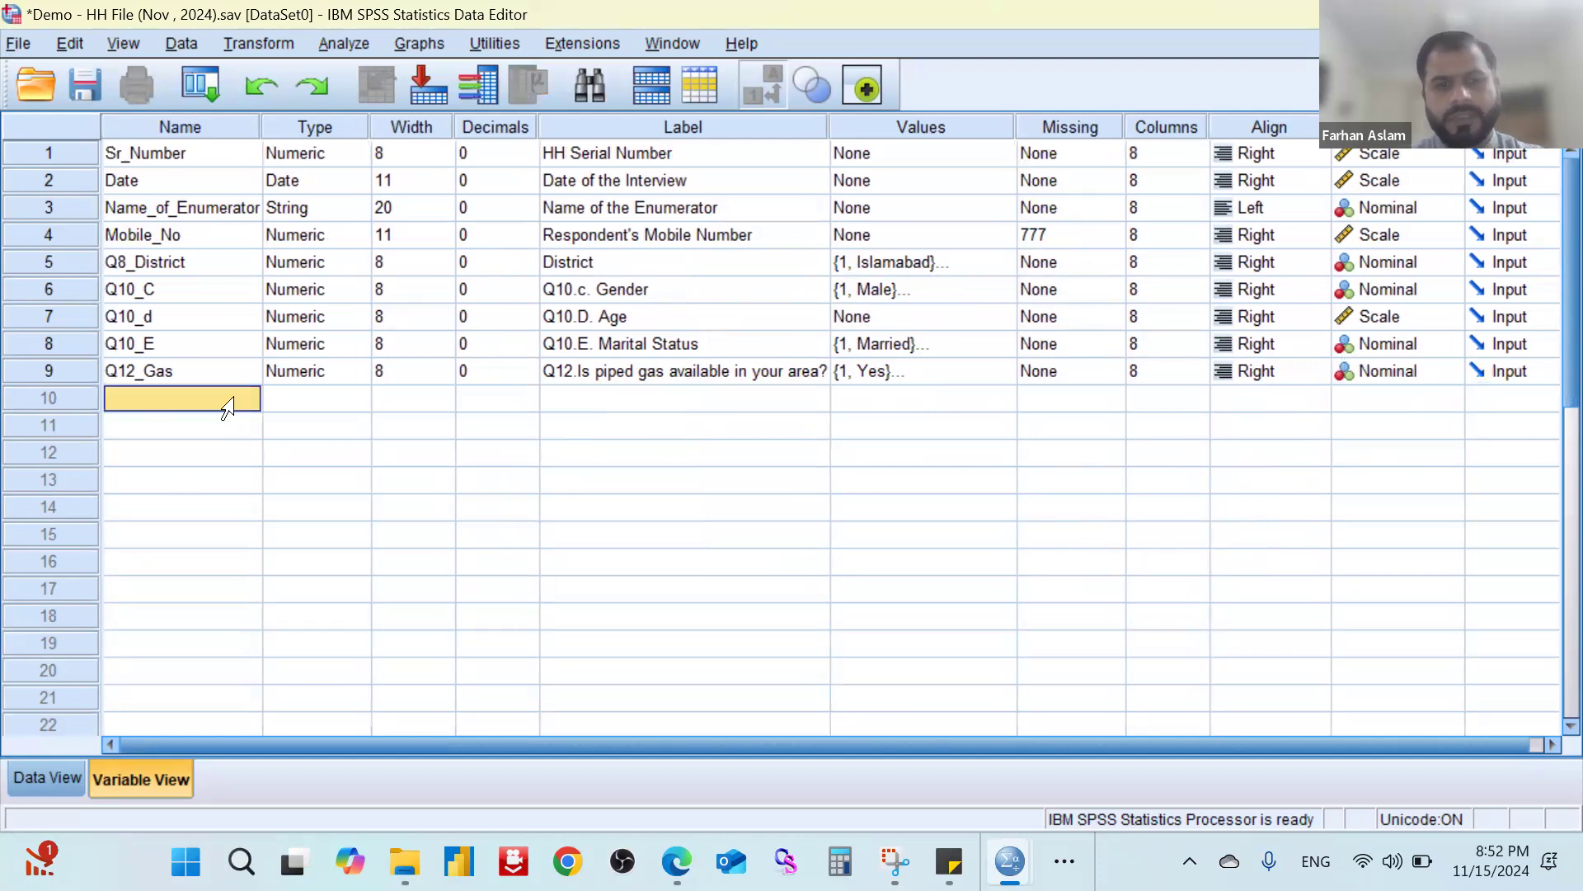
# Switch to the Word questionnaire and look through the livelihood and health questions that follow Q14.
pyautogui.hotkey('alt', 'Tab')
pyautogui.scroll(-5, 809, 486)
pyautogui.scroll(-6, 809, 486)
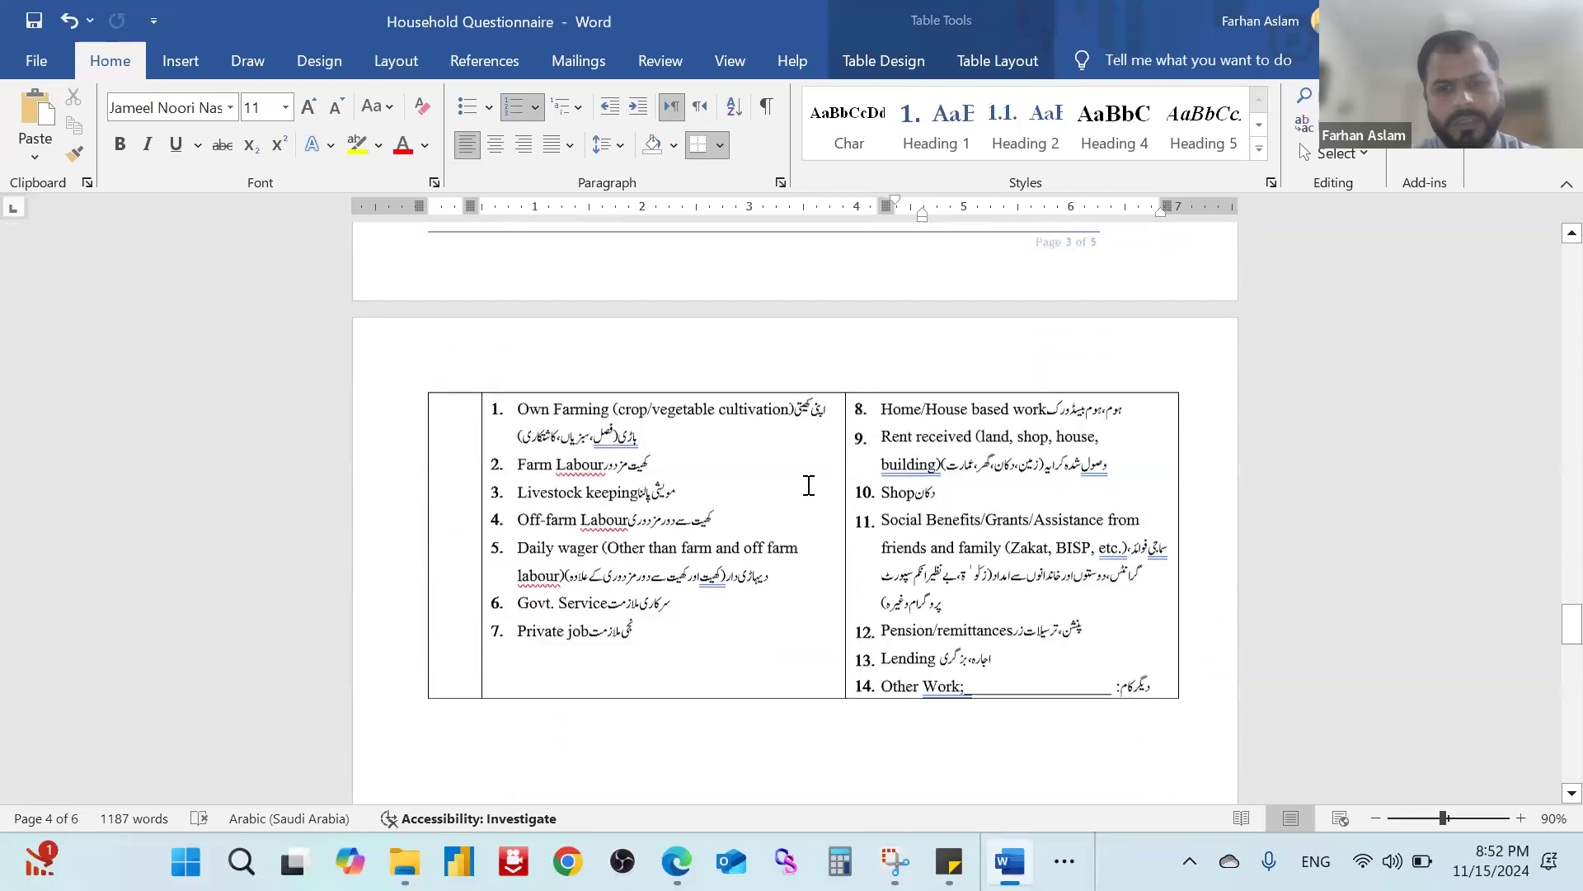
pyautogui.scroll(-1, 801, 489)
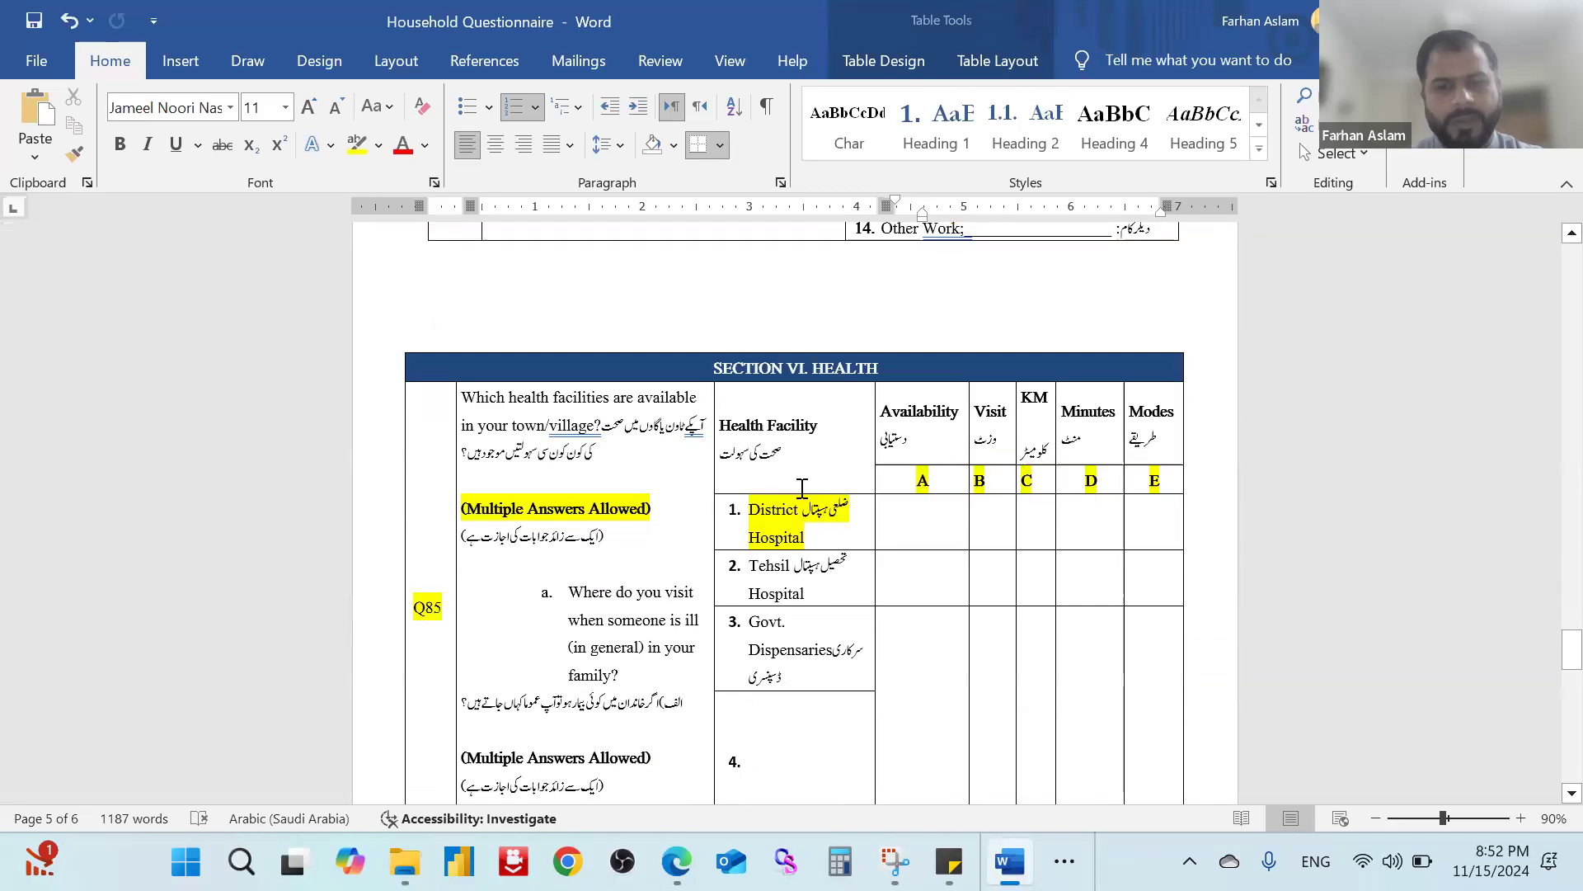
pyautogui.scroll(15, 802, 488)
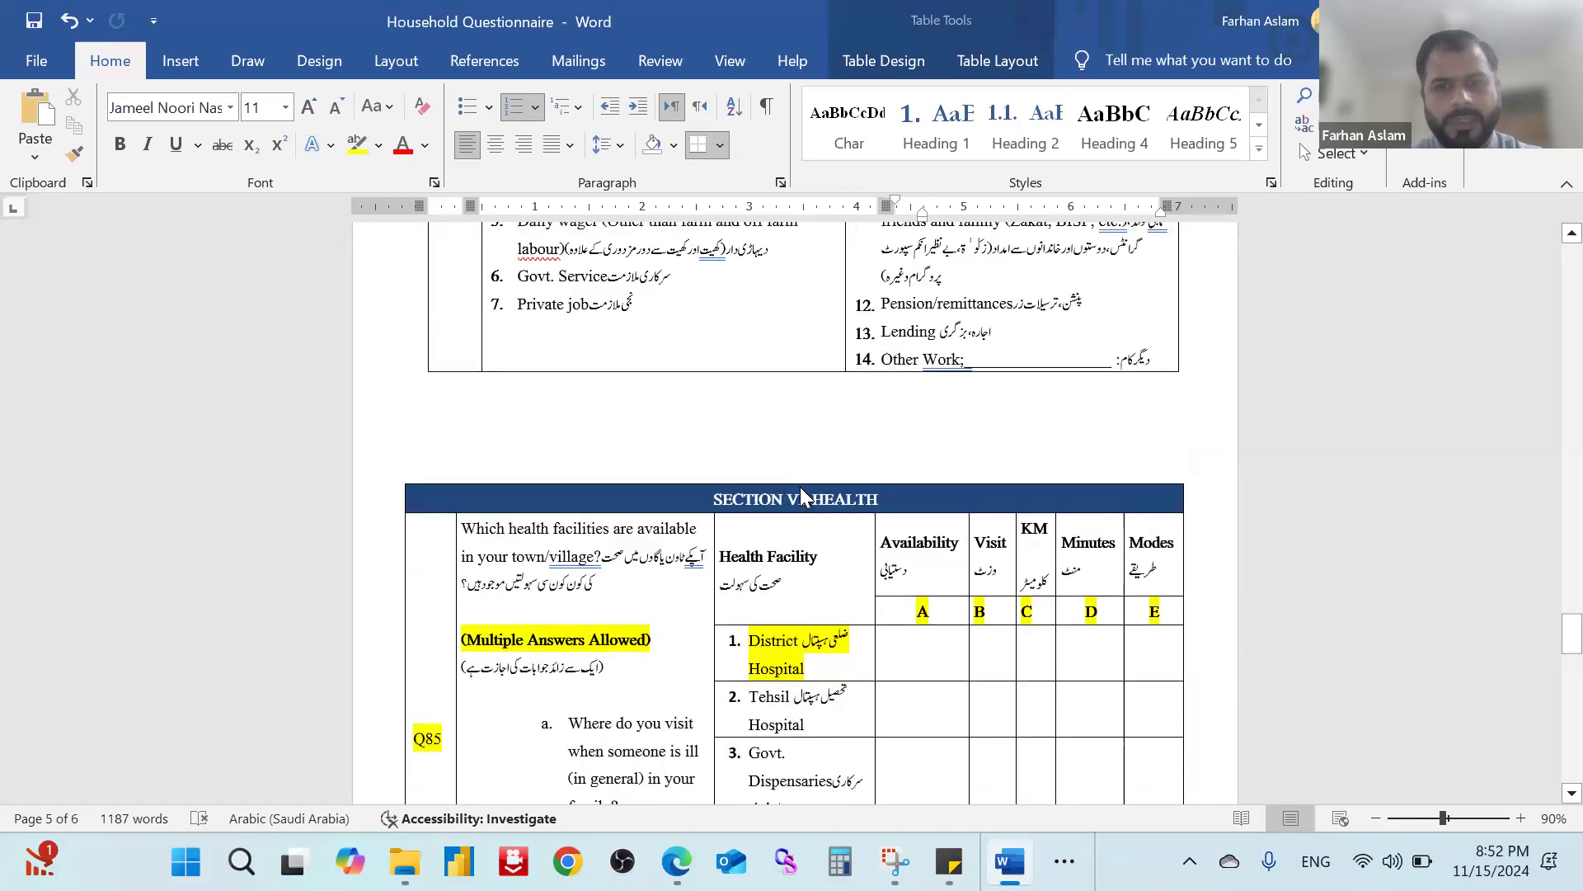
pyautogui.scroll(5, 802, 488)
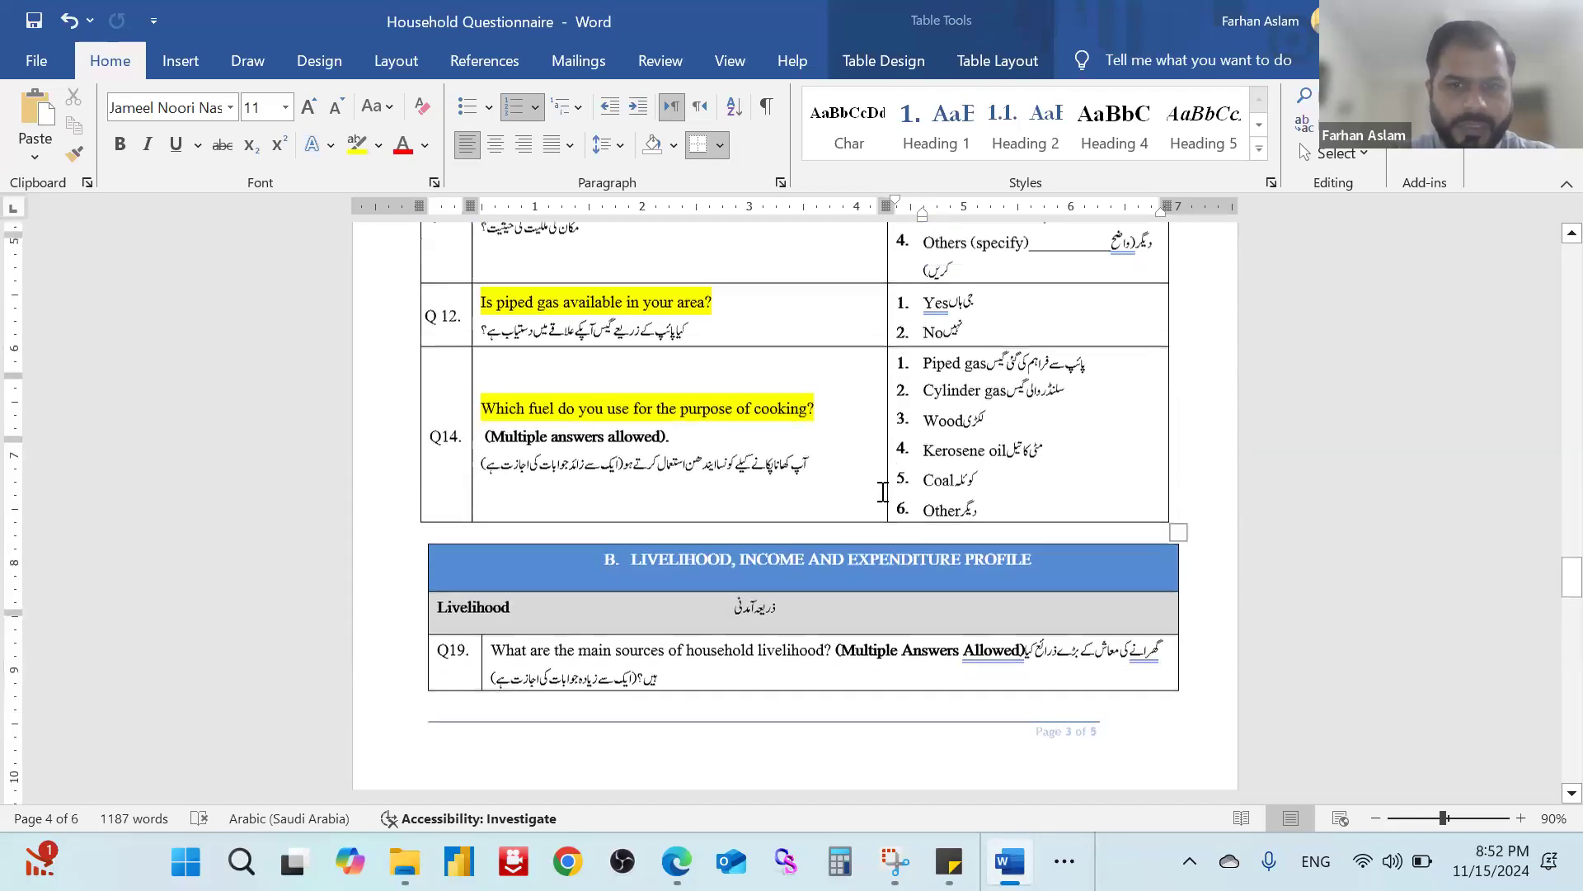
# Highlight the "(Multiple answers allowed)." note under question Q14 in green.
pyautogui.moveTo(821, 556); pyautogui.dragTo(482, 500)
pyautogui.click(697, 530)
pyautogui.moveTo(698, 529); pyautogui.dragTo(446, 528)
pyautogui.click(674, 529)
pyautogui.moveTo(674, 529); pyautogui.dragTo(480, 530)
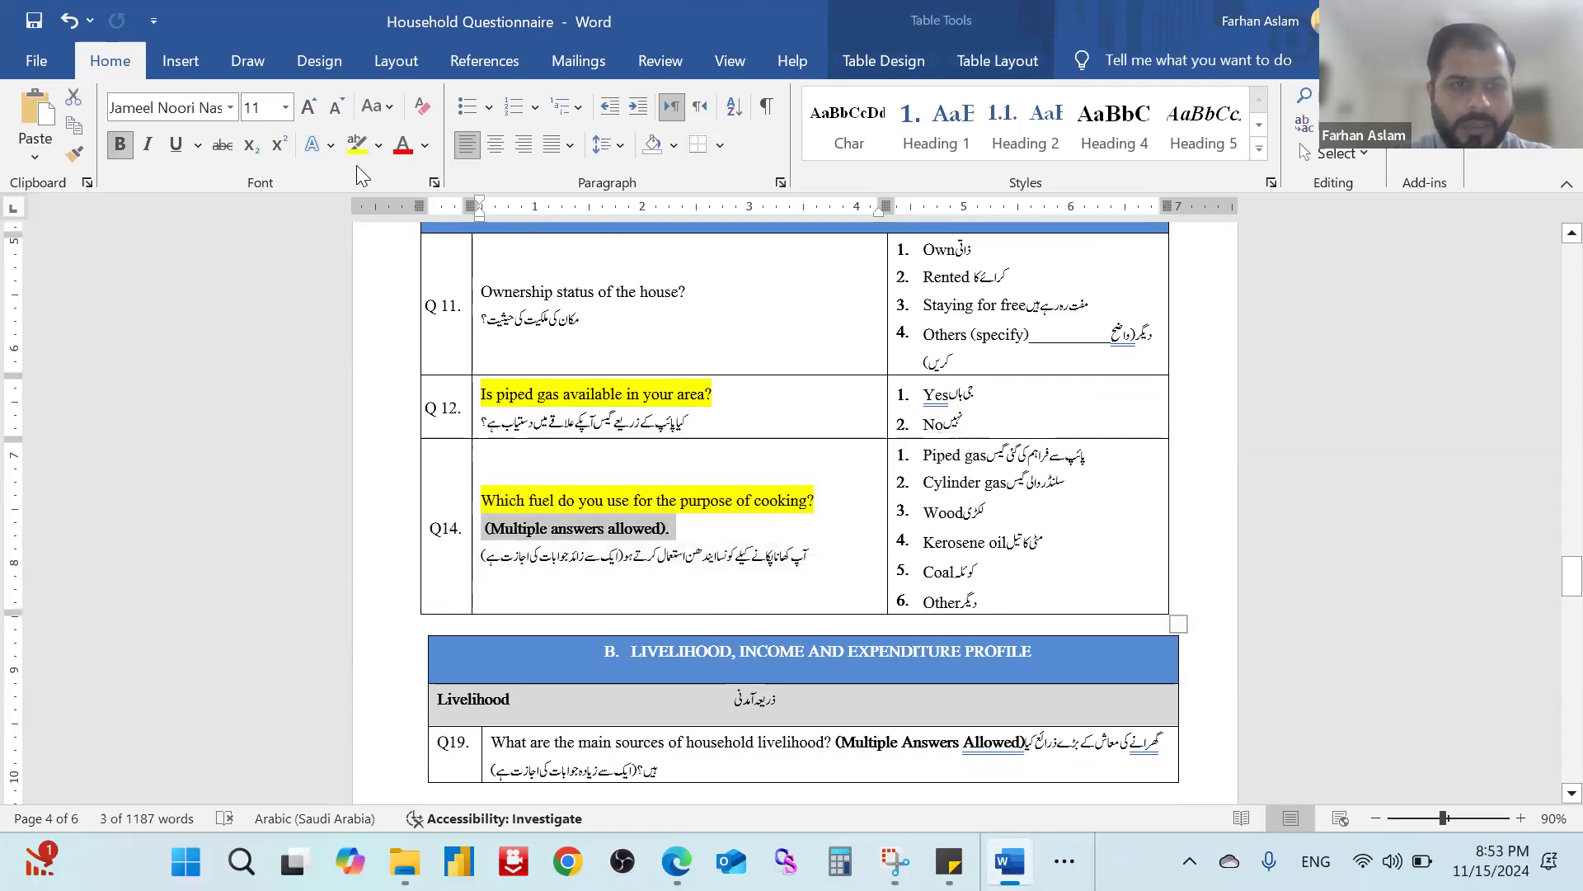
pyautogui.click(380, 146)
pyautogui.click(406, 219)
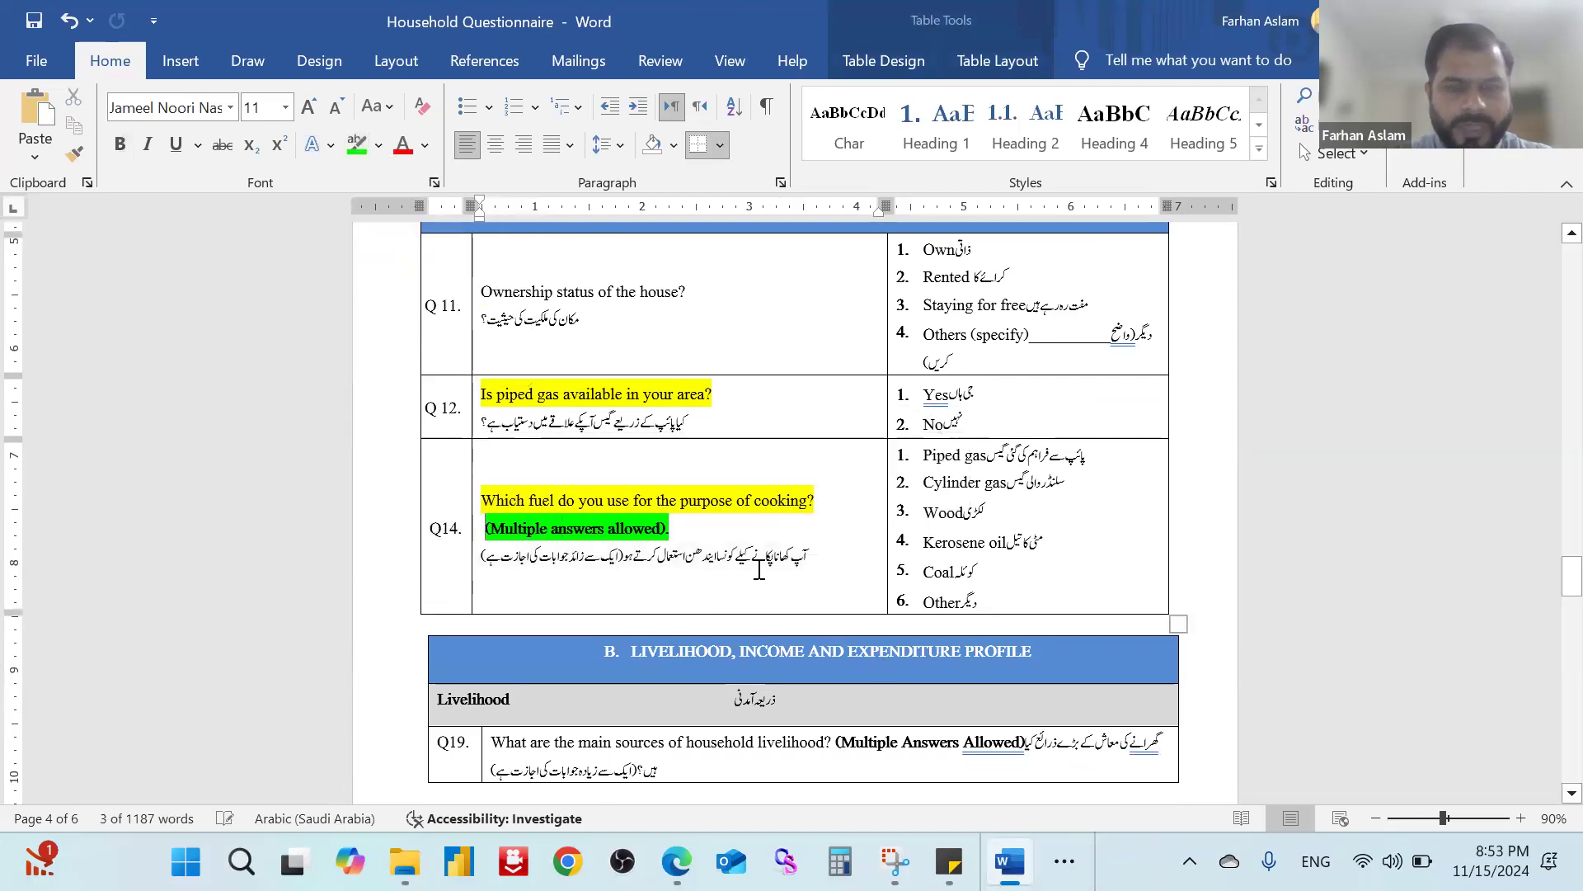
pyautogui.click(783, 530)
# Examine the cooking-fuel answer options of question Q14, from Piped gas to Other, at 120% zoom.
pyautogui.scroll(3, 789, 533)
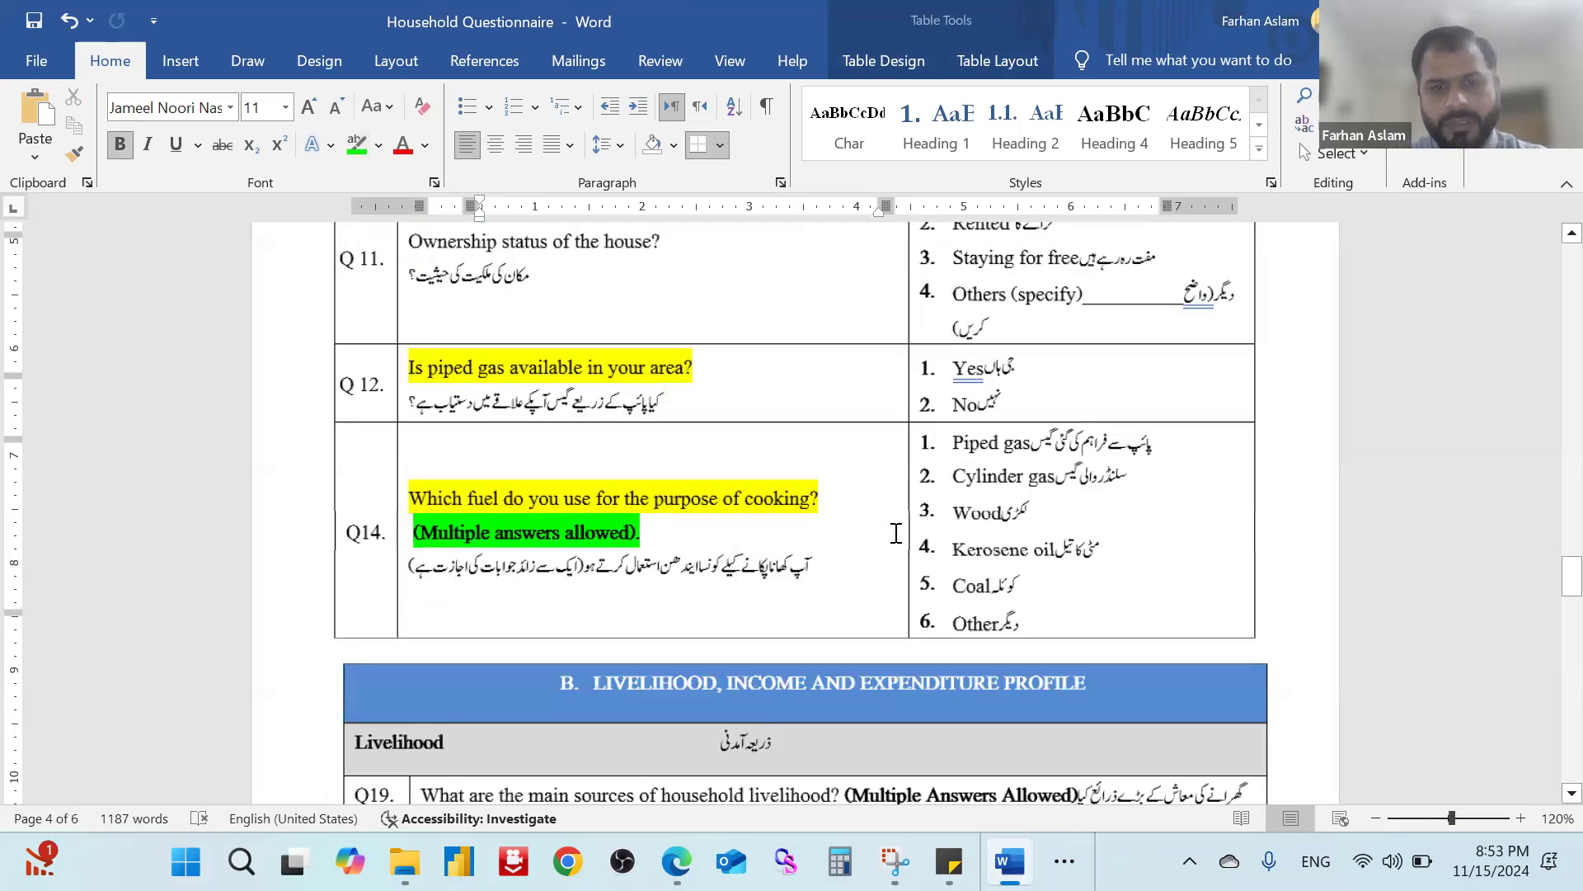
pyautogui.click(1206, 524)
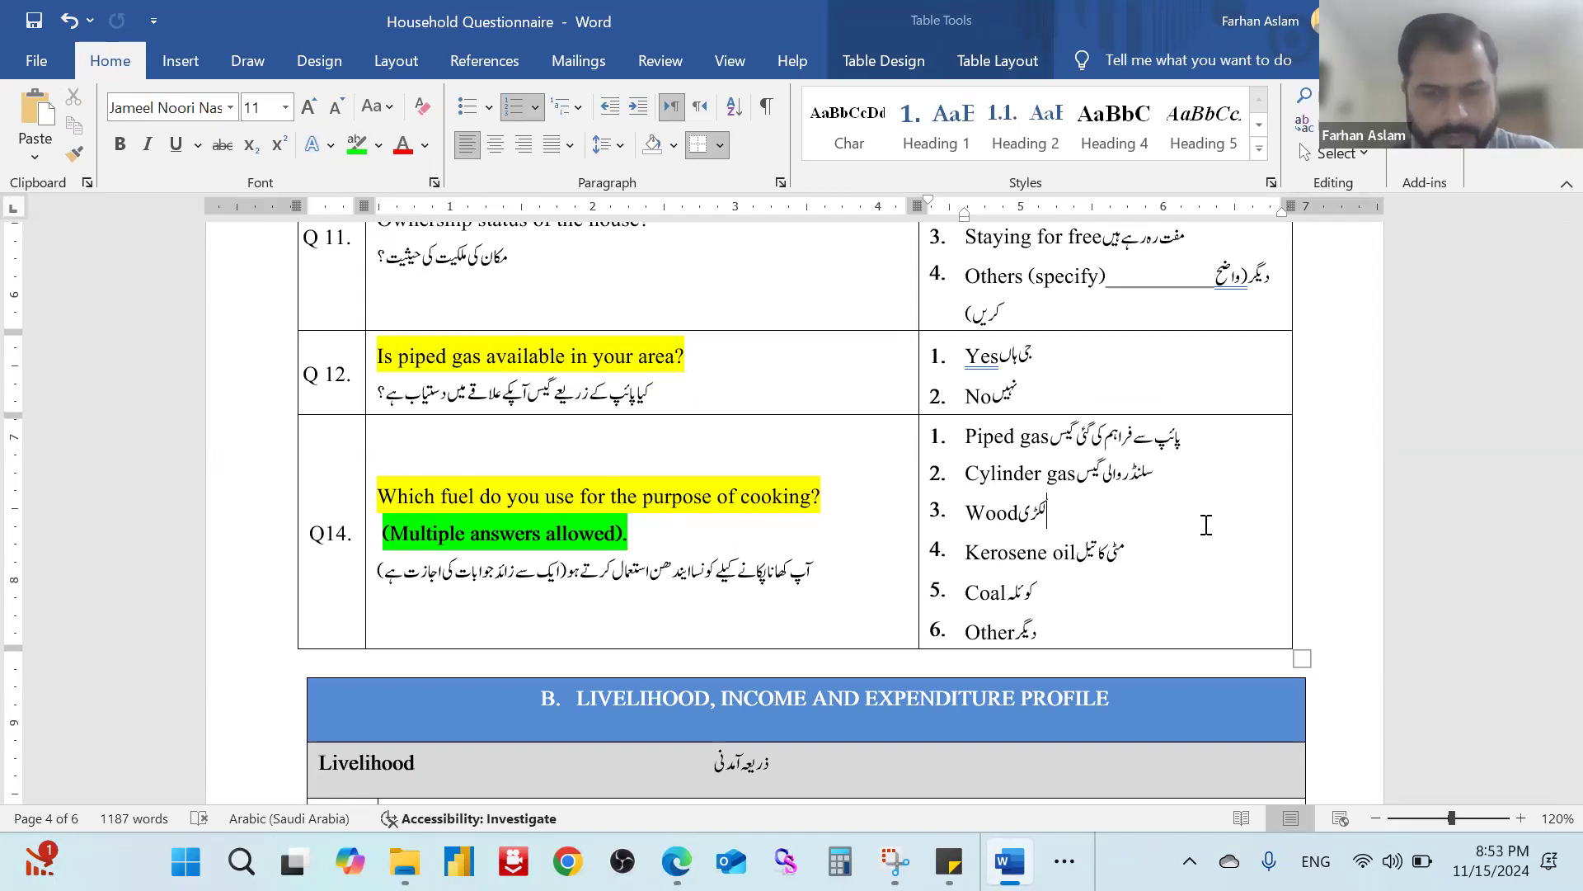
pyautogui.click(626, 545)
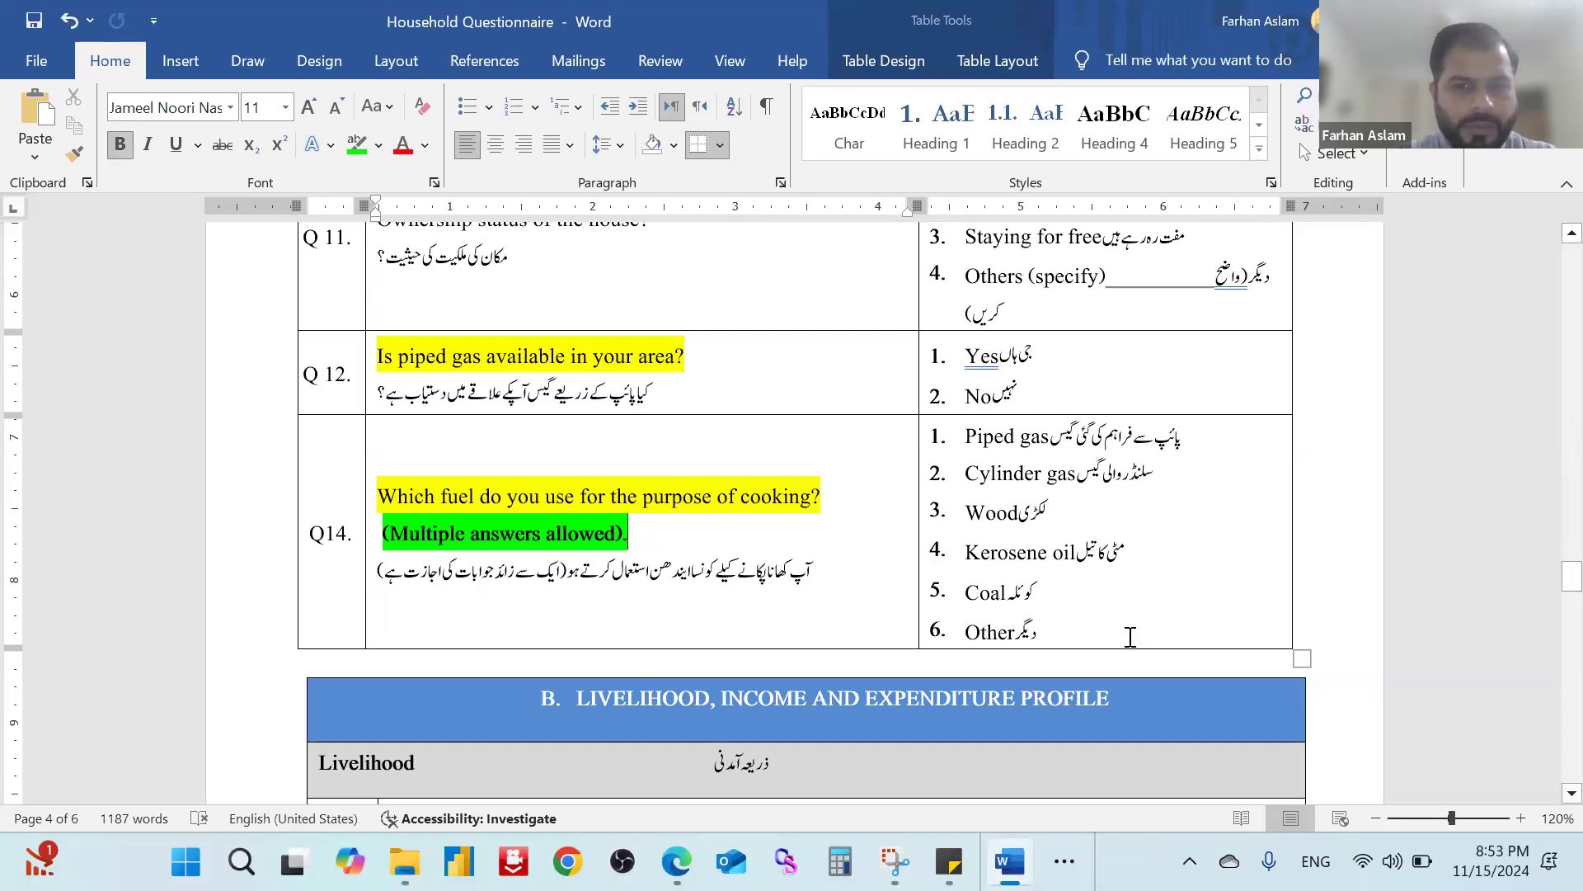
pyautogui.moveTo(1065, 624); pyautogui.dragTo(976, 439)
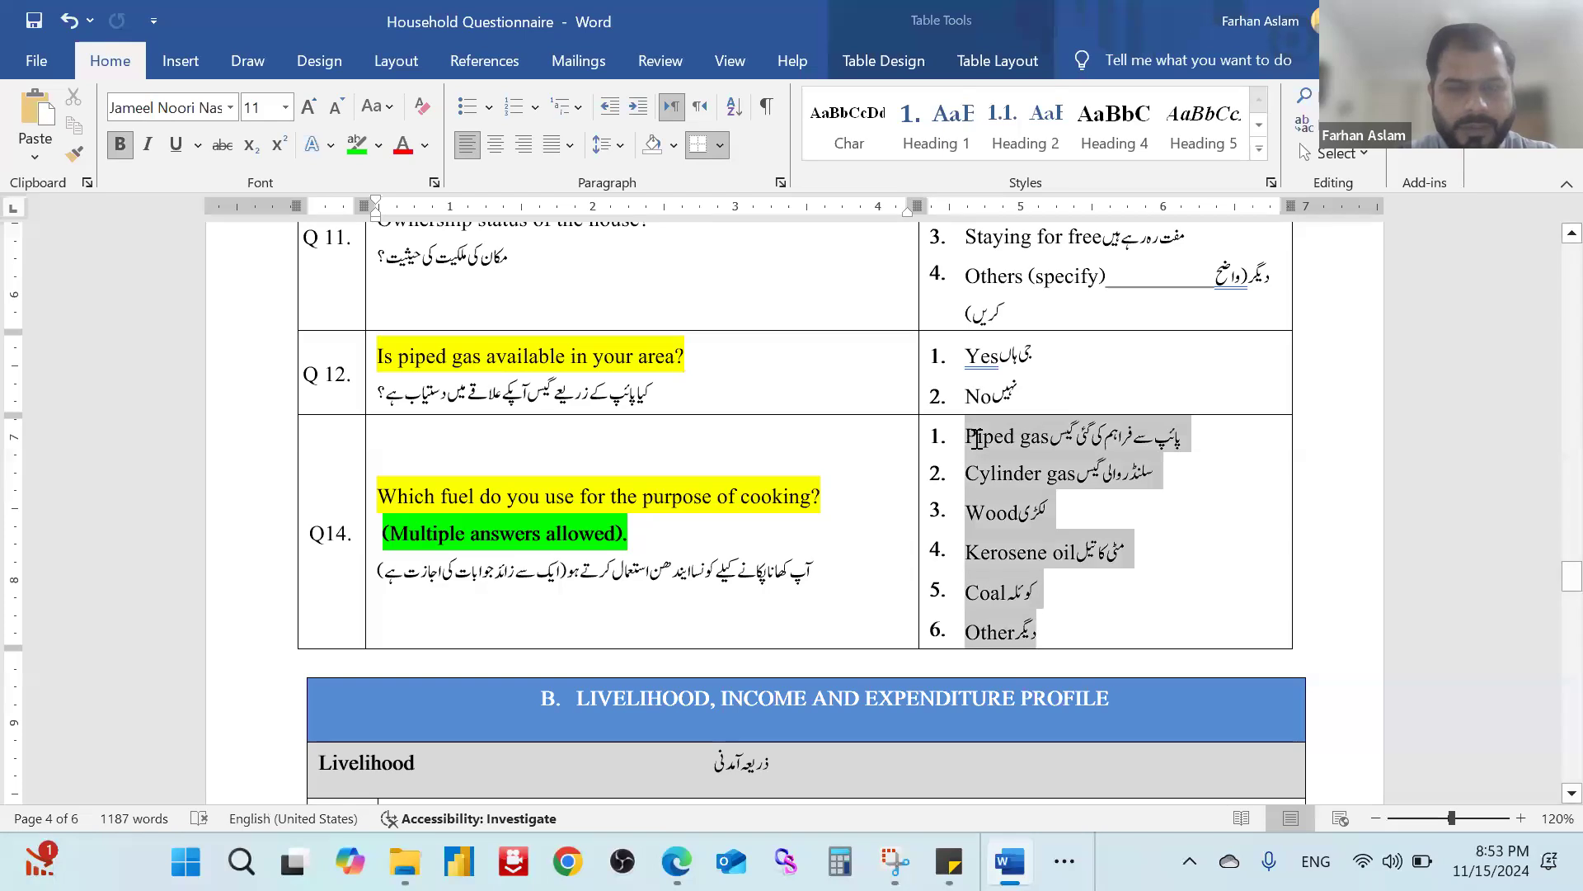
pyautogui.click(1018, 554)
pyautogui.scroll(1, 1017, 390)
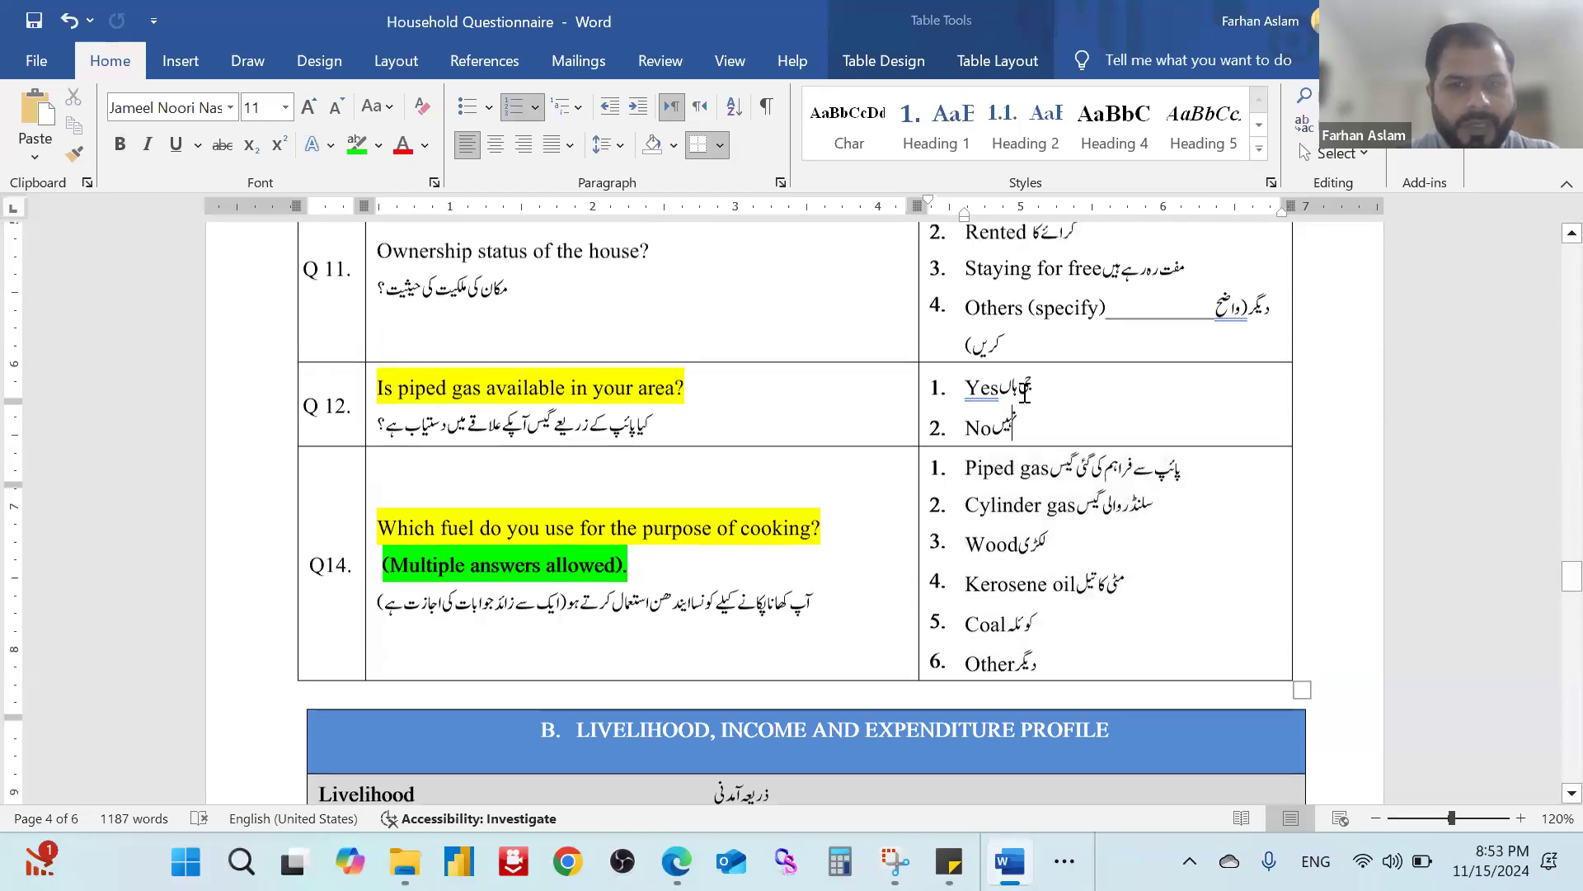
# Examine the single-answer options of questions Q11 (house ownership) and Q12 (piped gas availability) in the questionnaire.
pyautogui.click(1017, 390)
pyautogui.scroll(1, 652, 398)
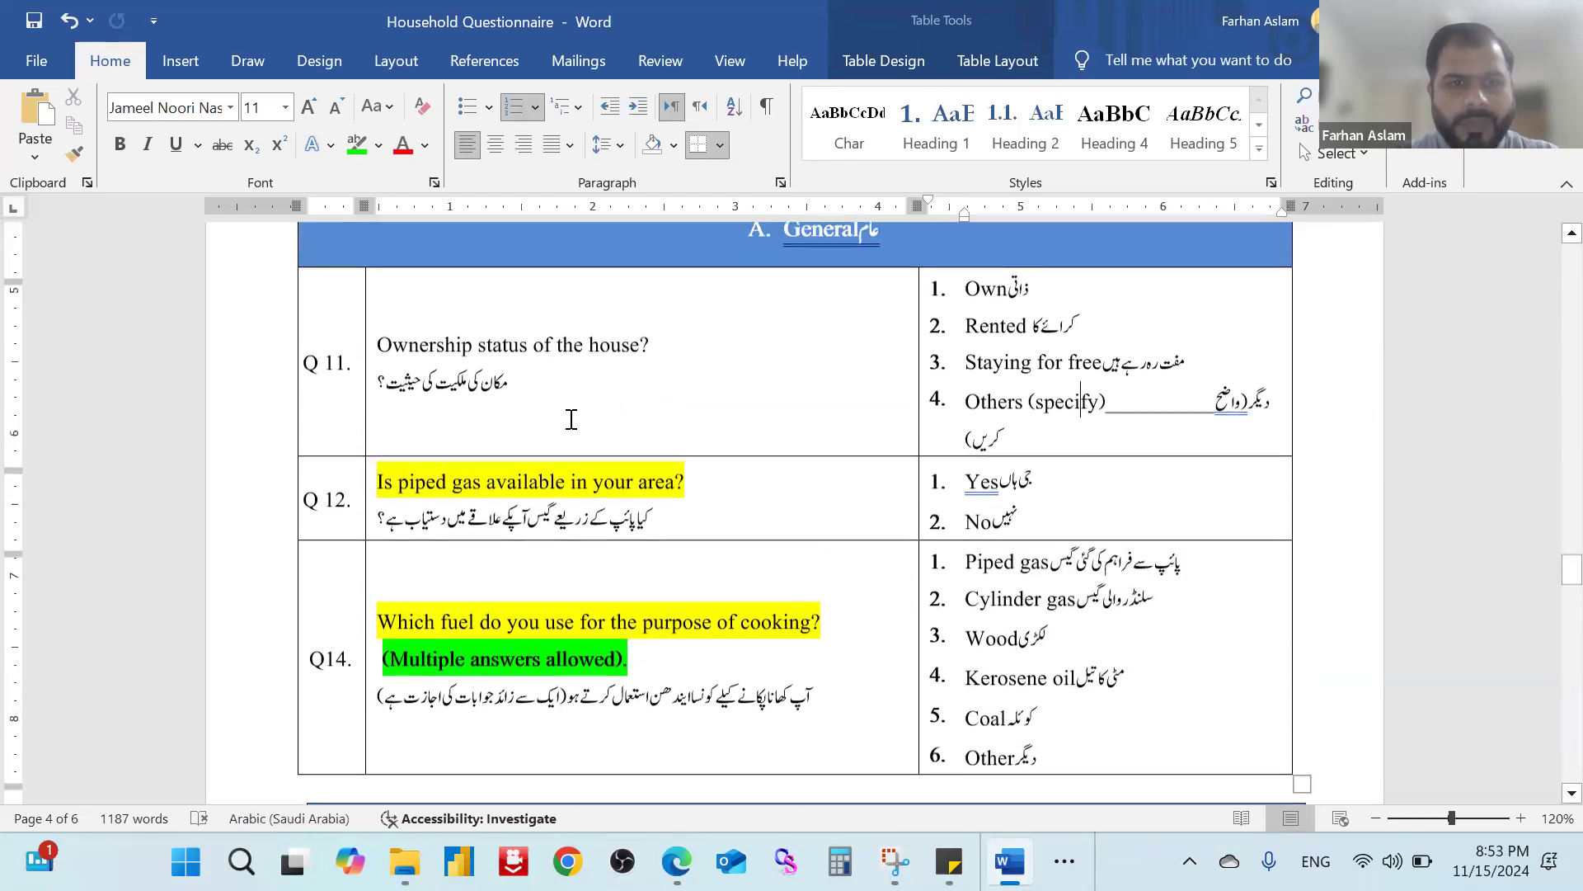
pyautogui.click(1016, 413)
pyautogui.click(1038, 538)
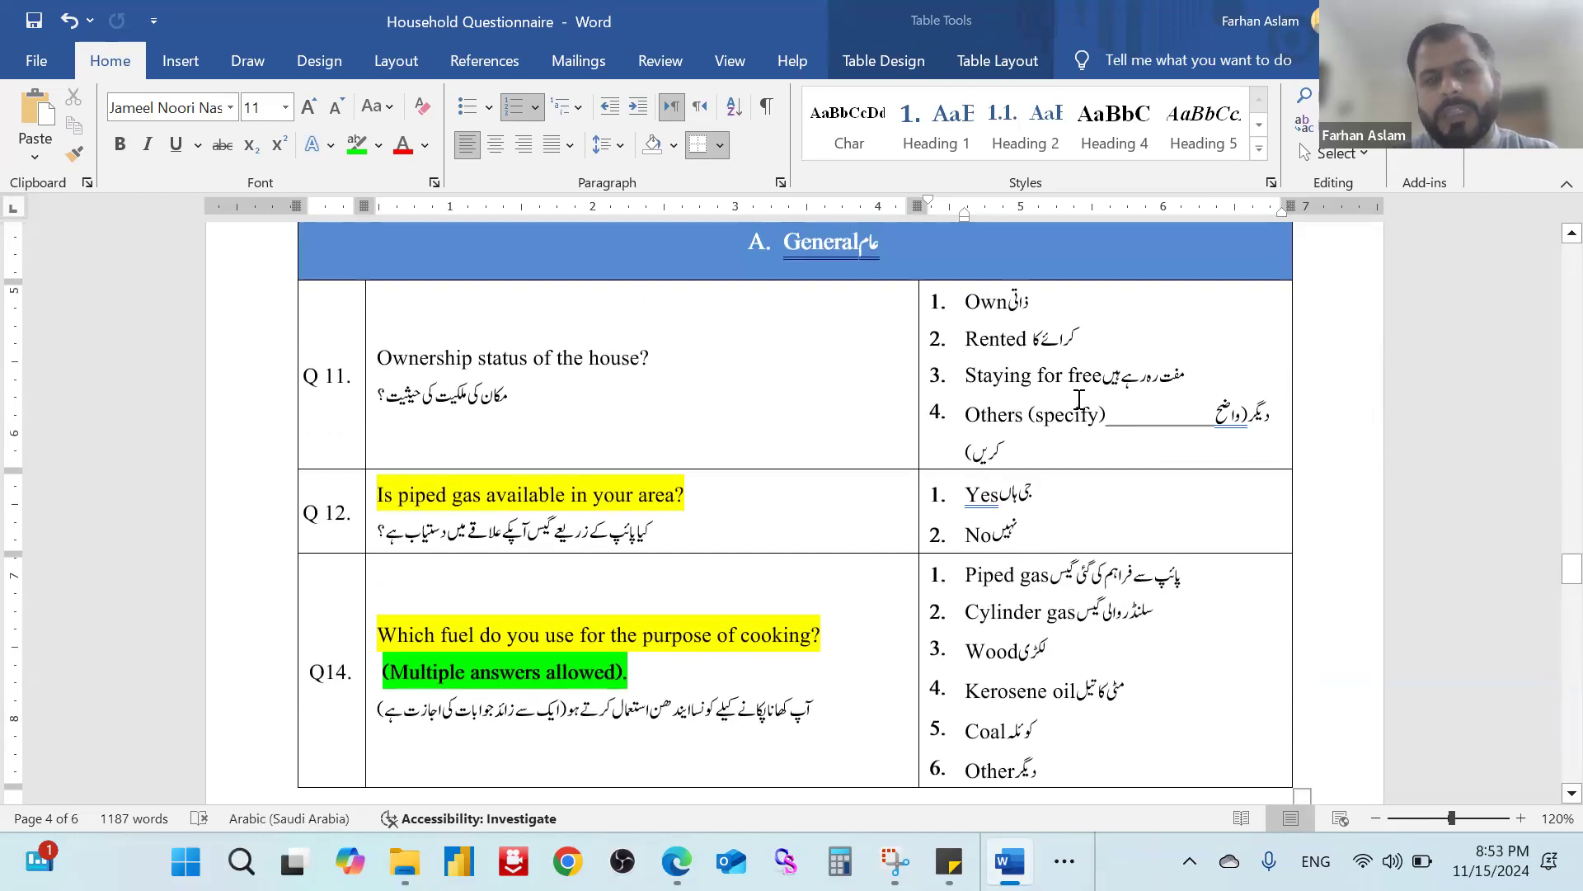
pyautogui.click(1086, 359)
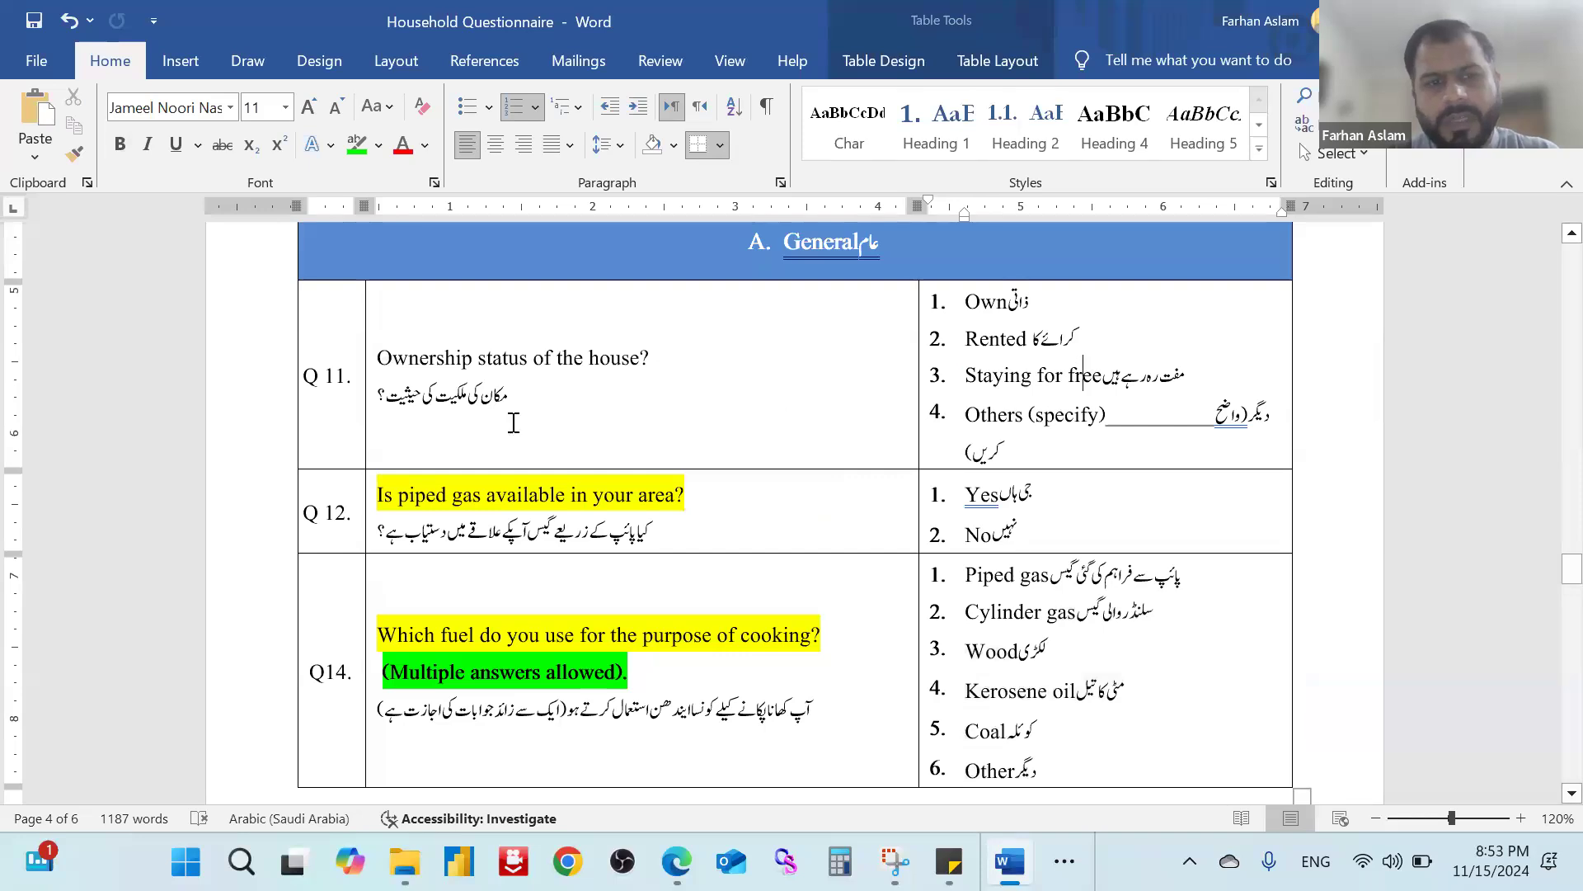
pyautogui.click(578, 380)
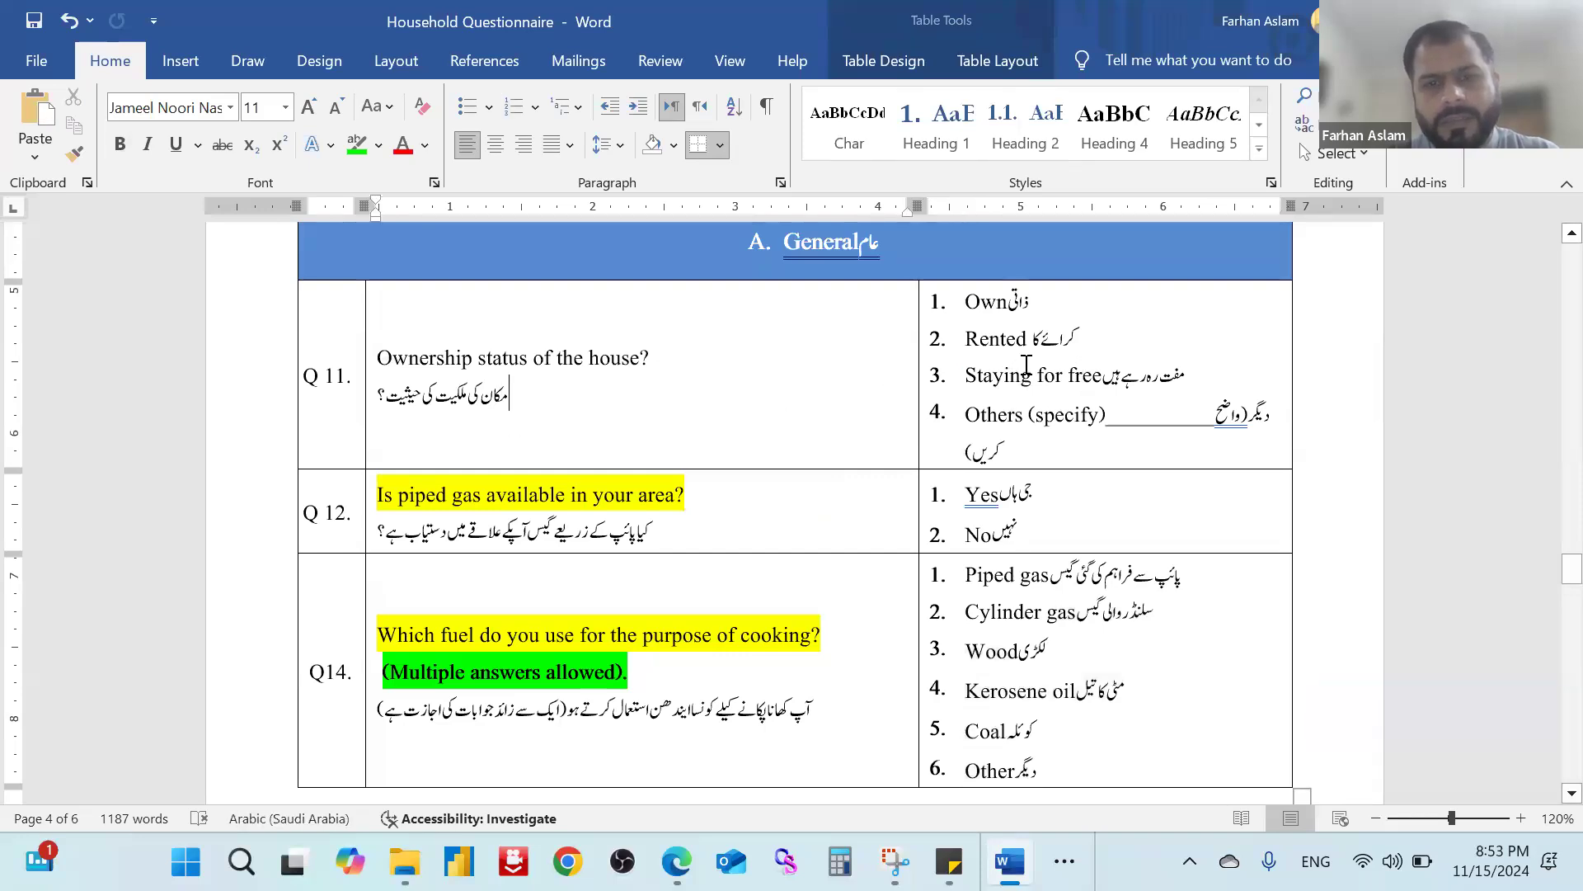
pyautogui.click(1030, 305)
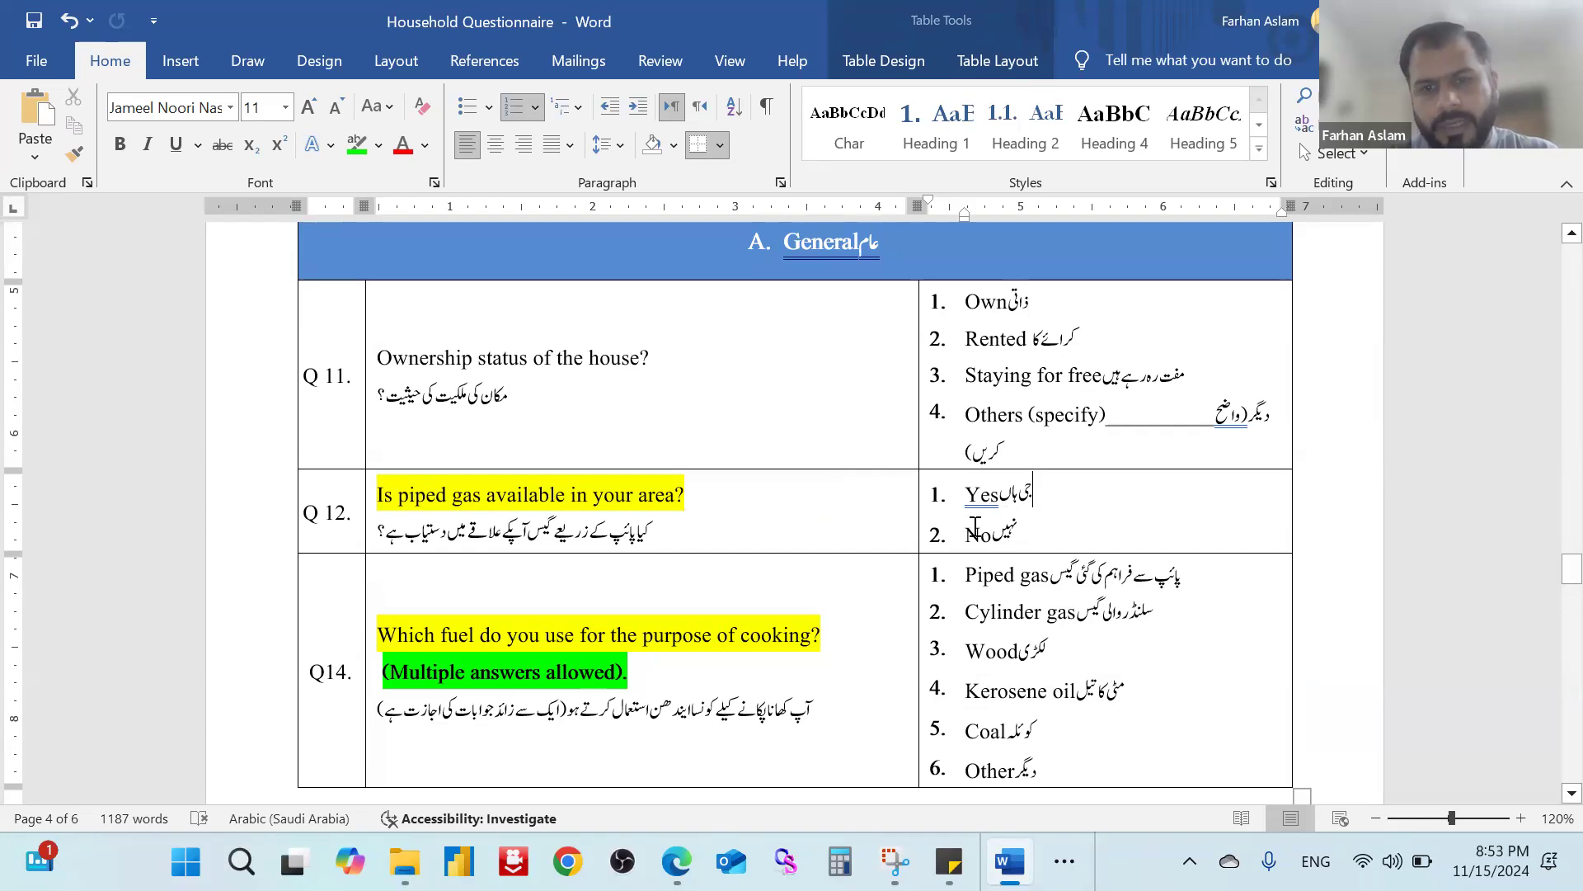
pyautogui.click(1023, 529)
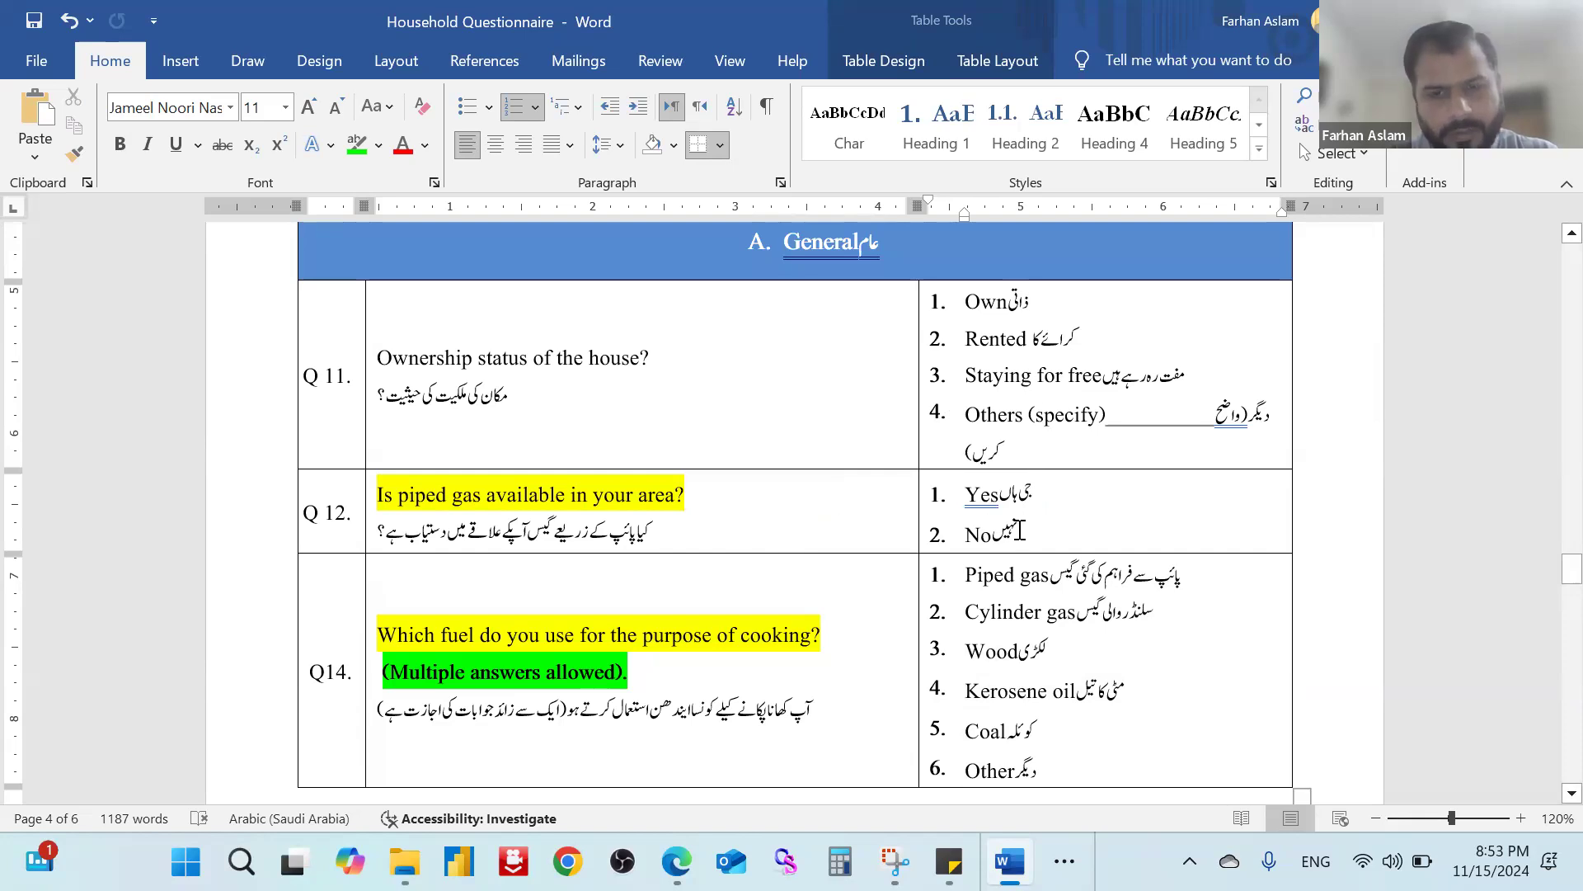
pyautogui.scroll(-3, 1033, 533)
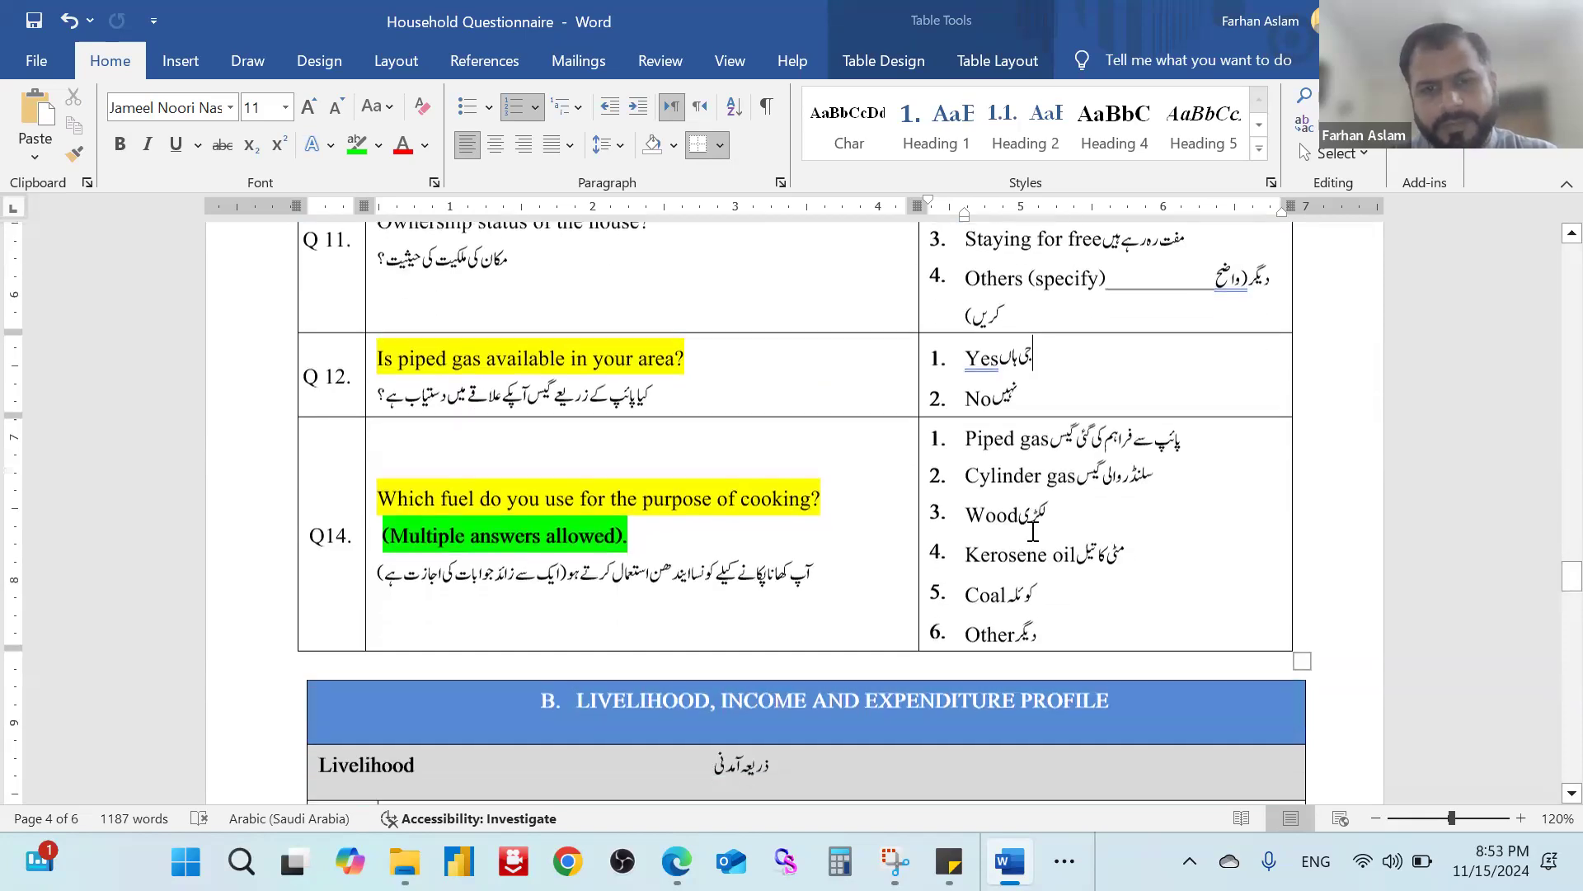
# Review the multiple-answer note of question Q14 together with its six fuel options, from Piped gas to Other.
pyautogui.click(1027, 550)
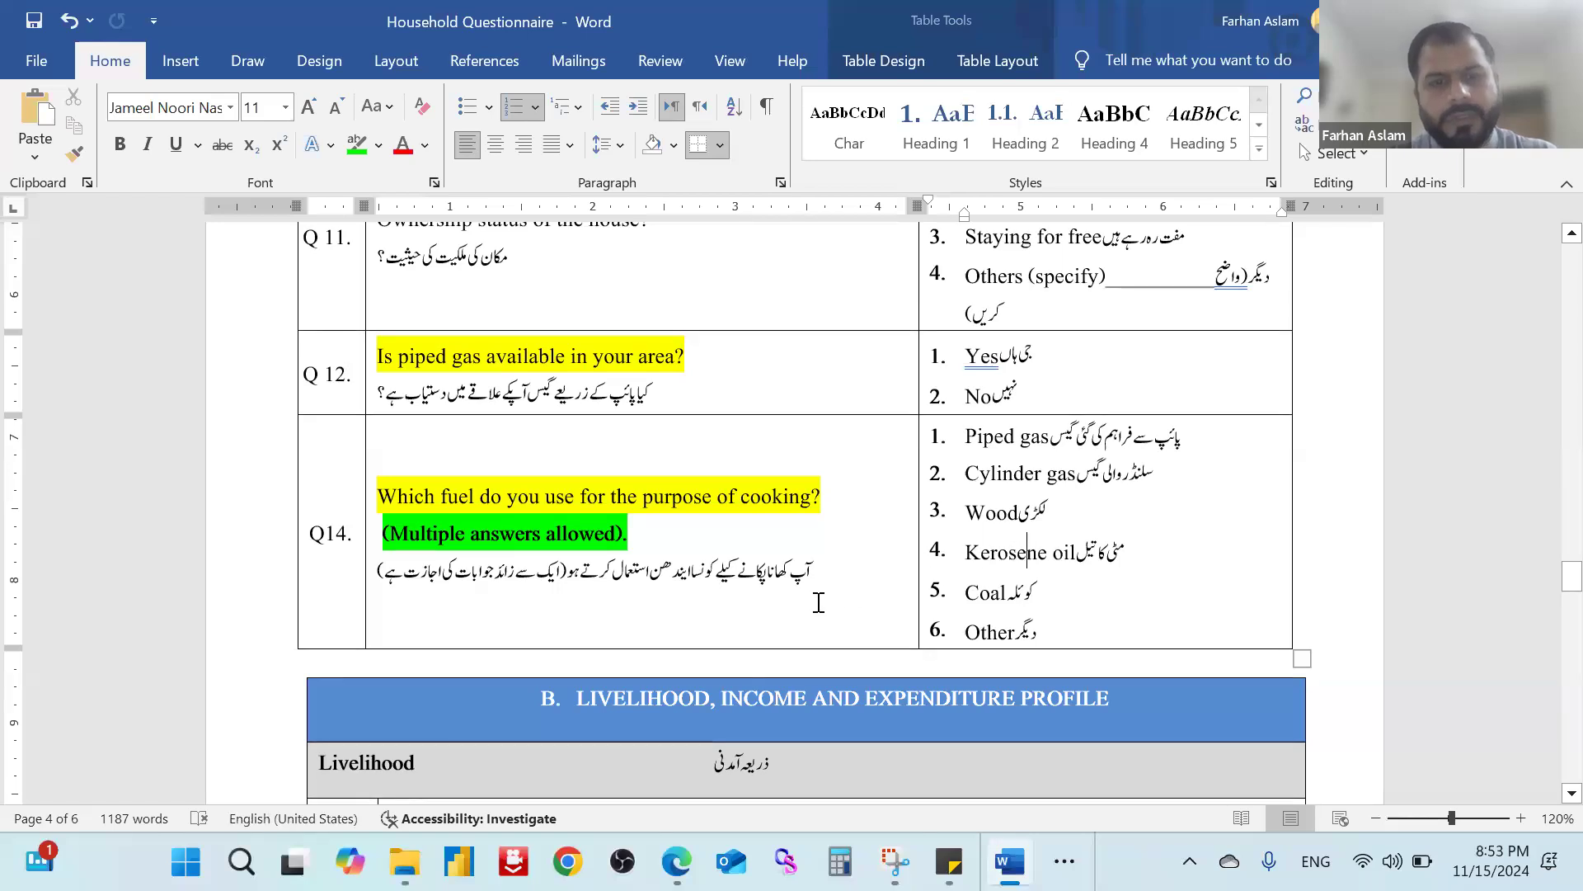
pyautogui.click(725, 540)
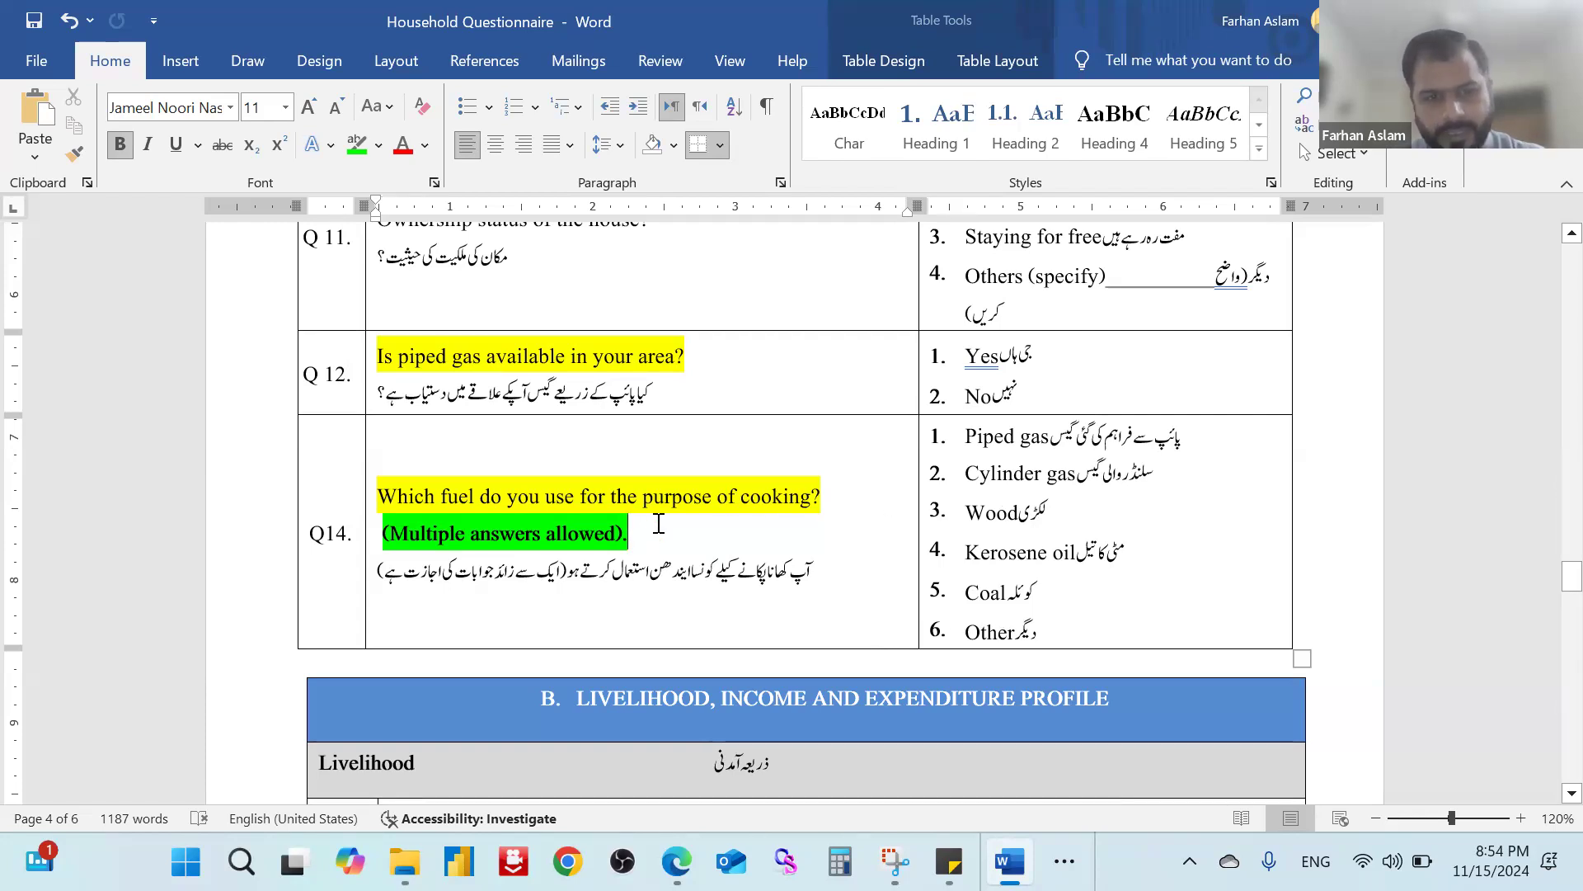
pyautogui.moveTo(1061, 631); pyautogui.dragTo(973, 434)
pyautogui.click(1026, 553)
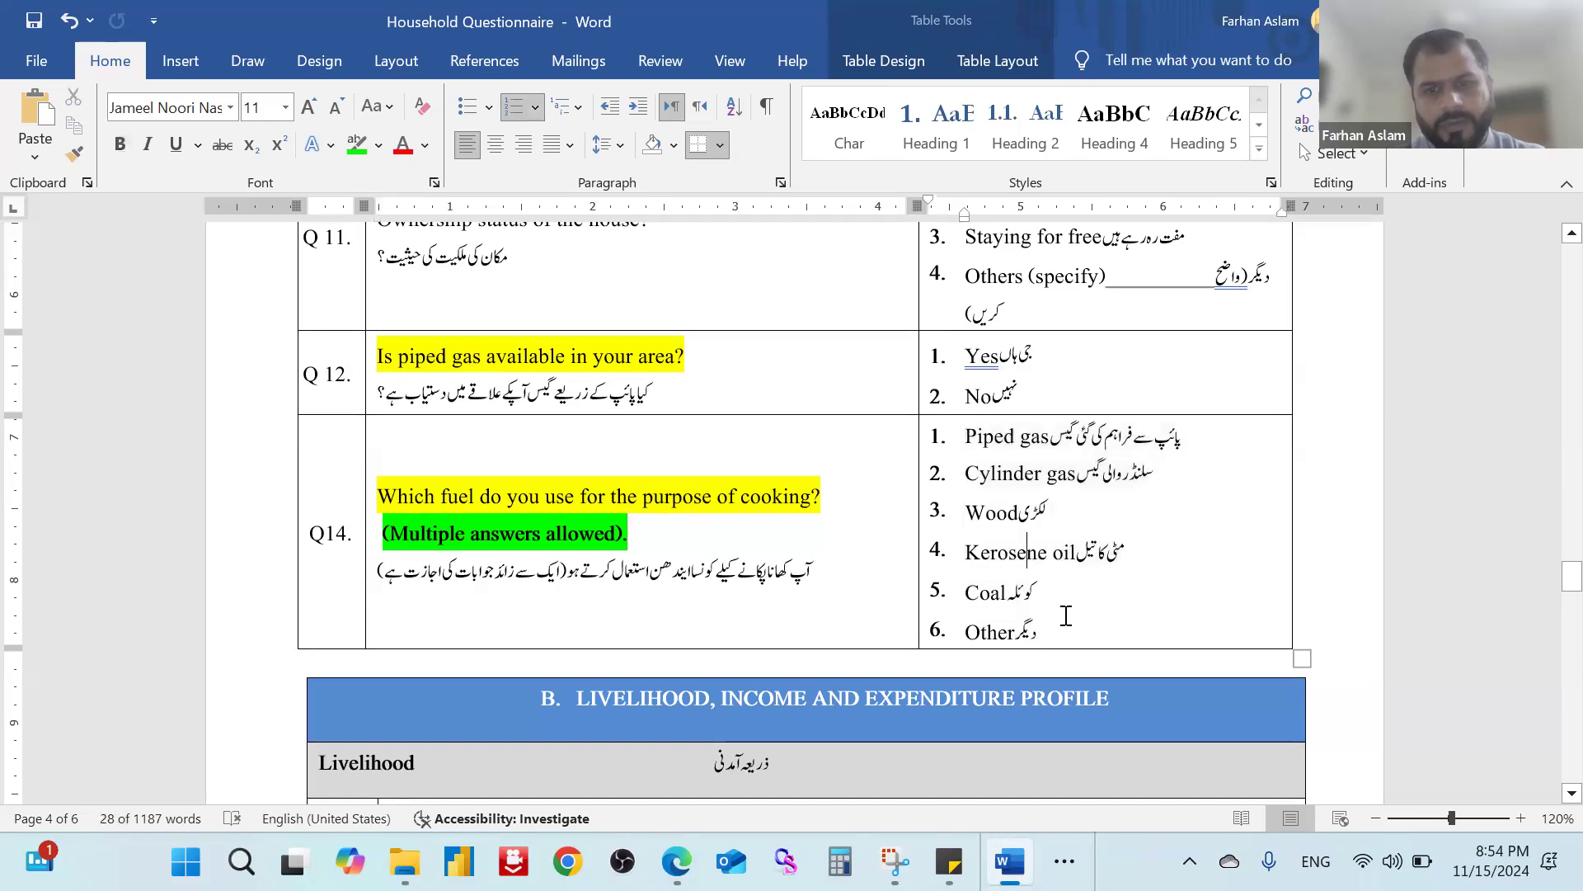
pyautogui.click(1064, 620)
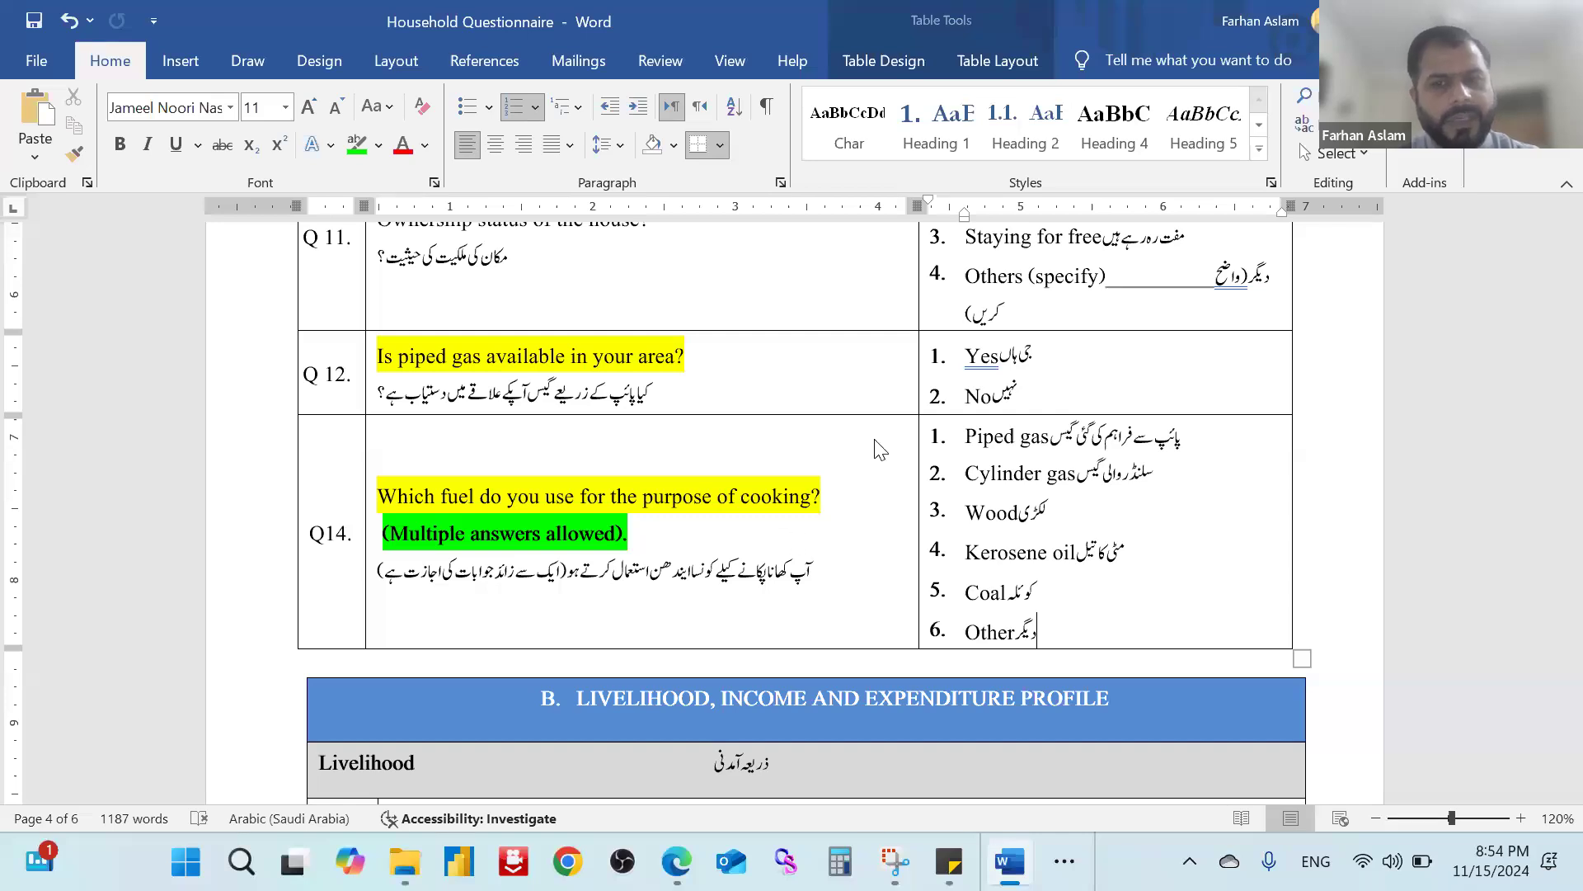
pyautogui.moveTo(1039, 634); pyautogui.dragTo(970, 416)
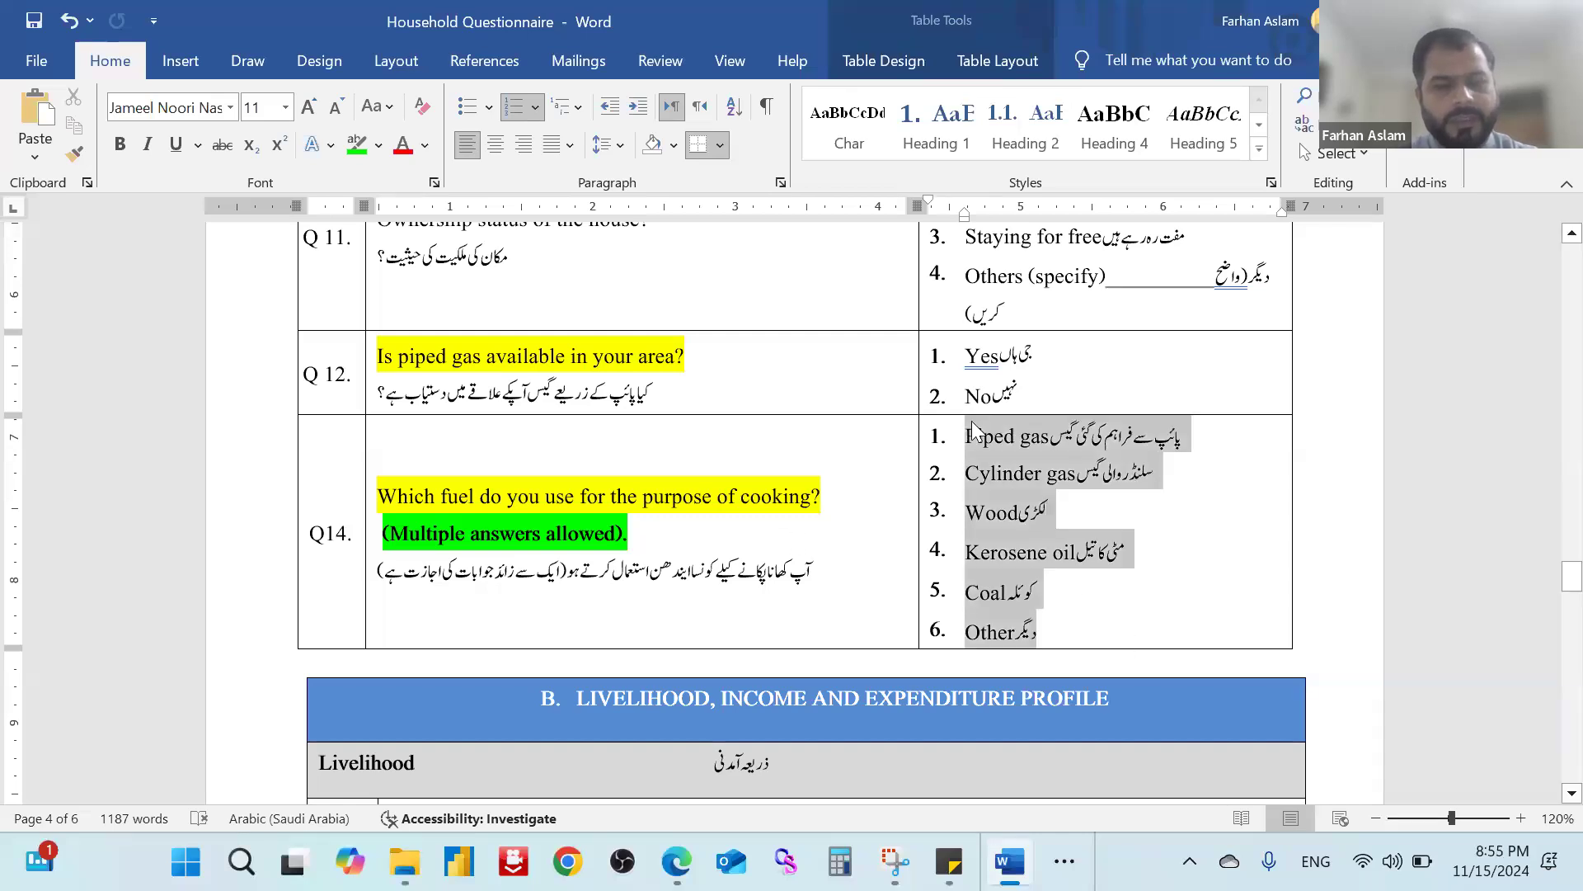
pyautogui.click(588, 559)
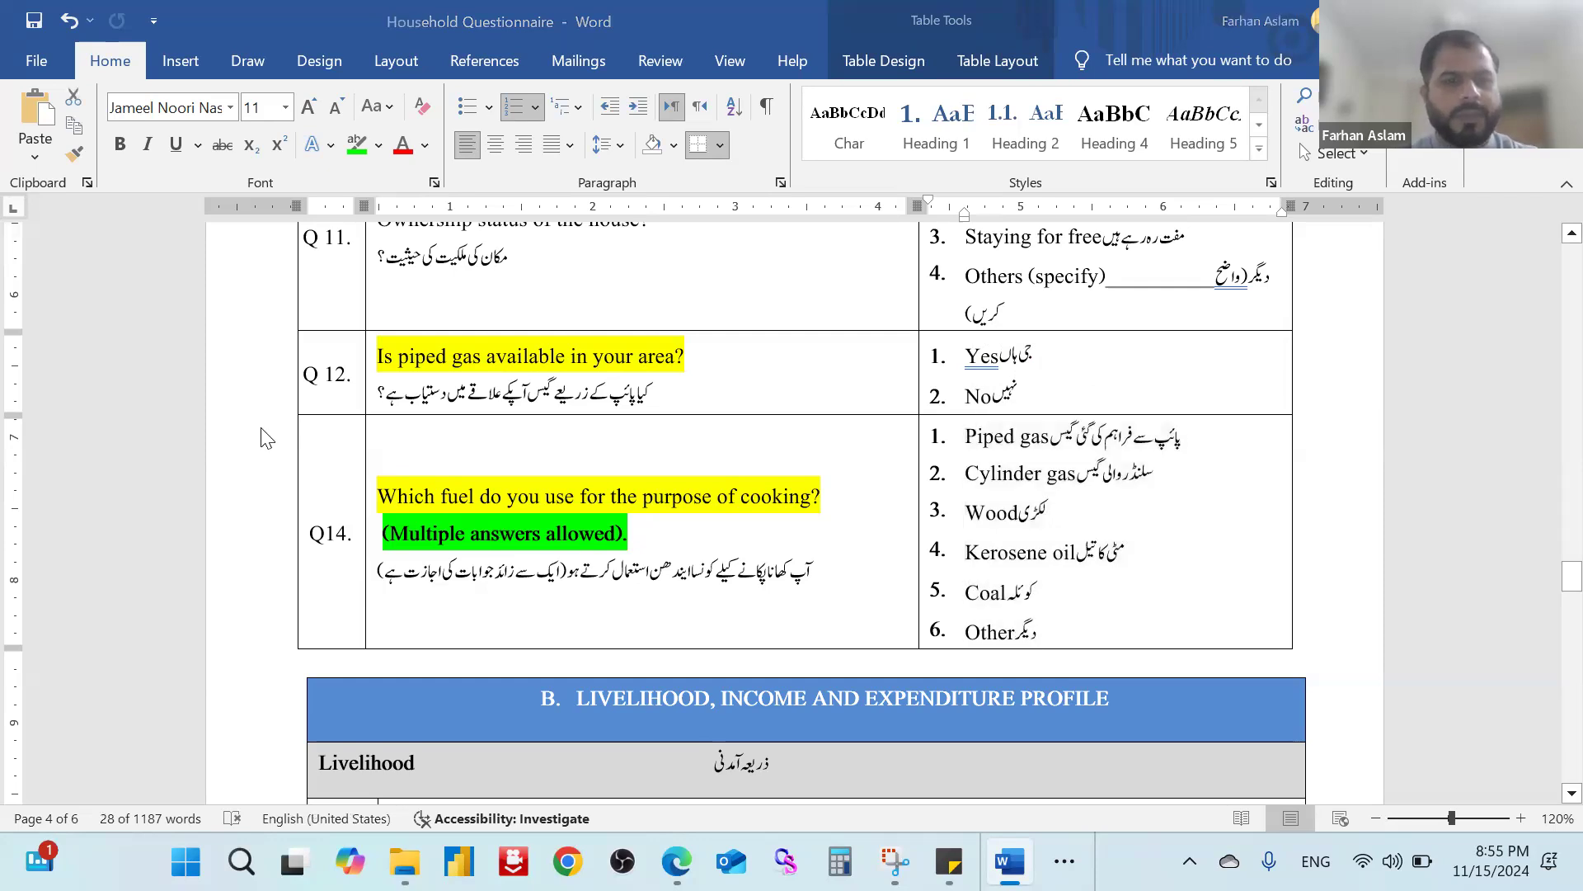
# Switch to the SPSS Data Editor and add a variable named Q14_Fuel in row 10 with 0 decimals.
pyautogui.hotkey('alt', 'Tab')
pyautogui.hotkey('alt', 'Tab')
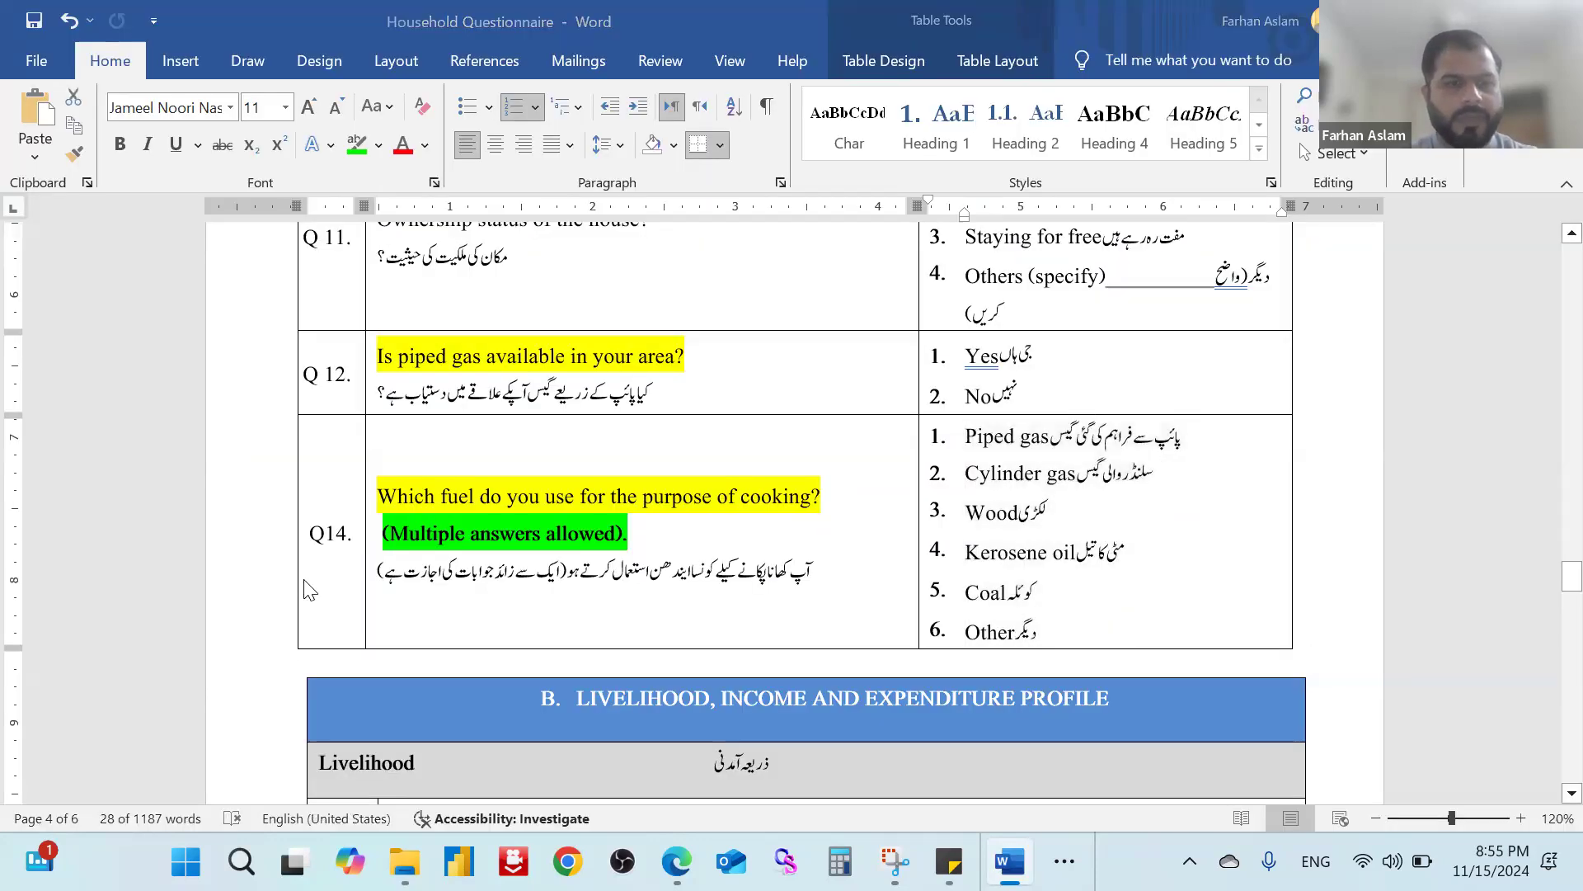
pyautogui.hotkey('alt', 'Tab')
pyautogui.write('Q14')
pyautogui.hotkey('alt', 'Tab')
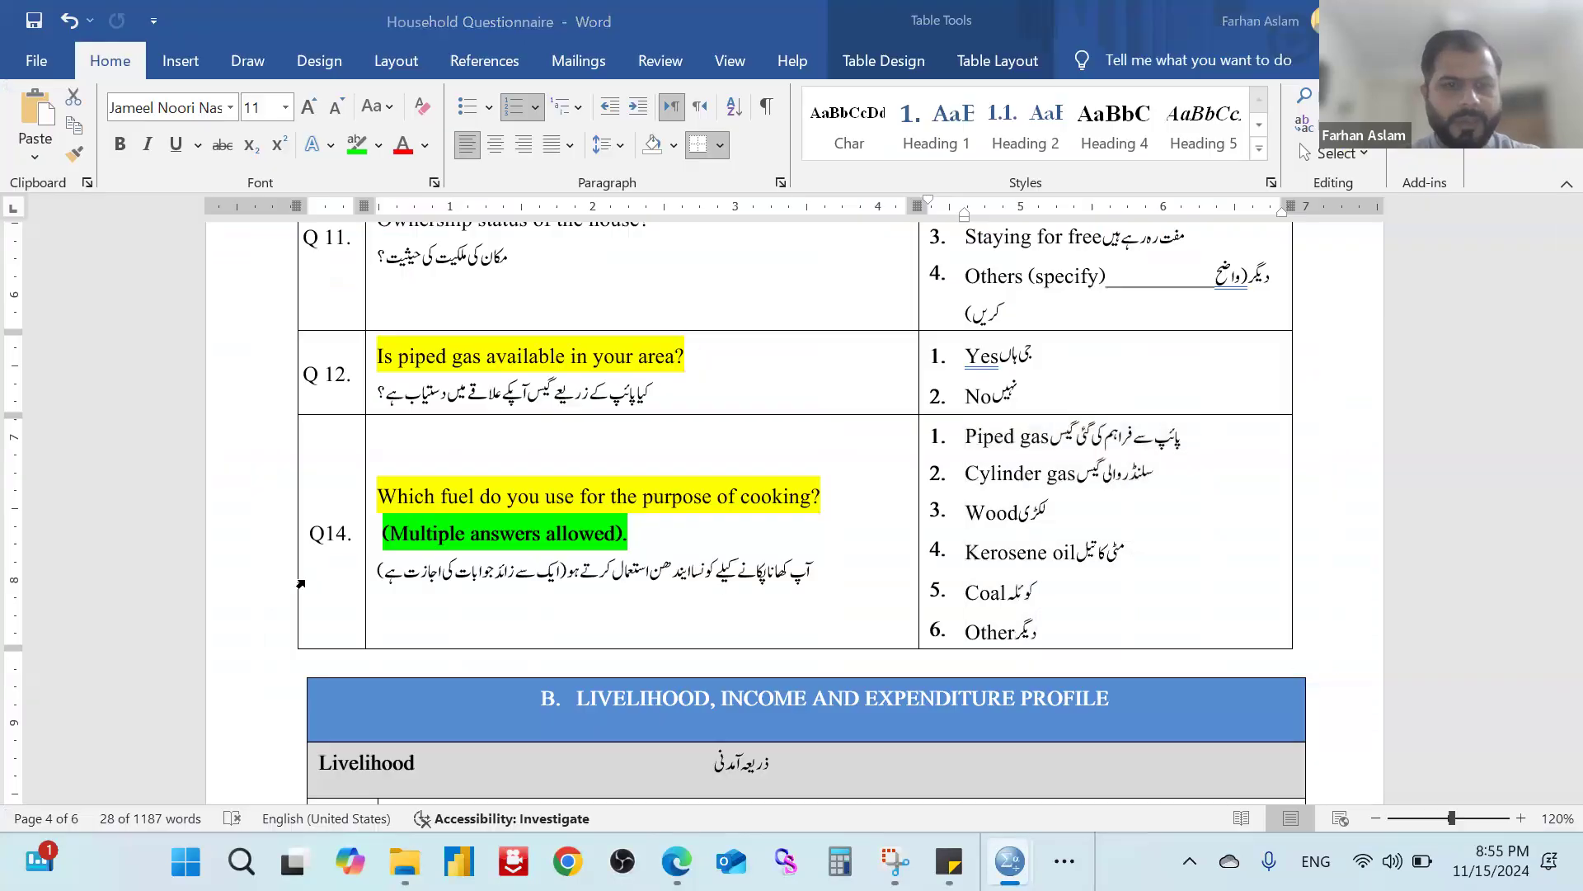
pyautogui.hotkey('alt', 'Tab')
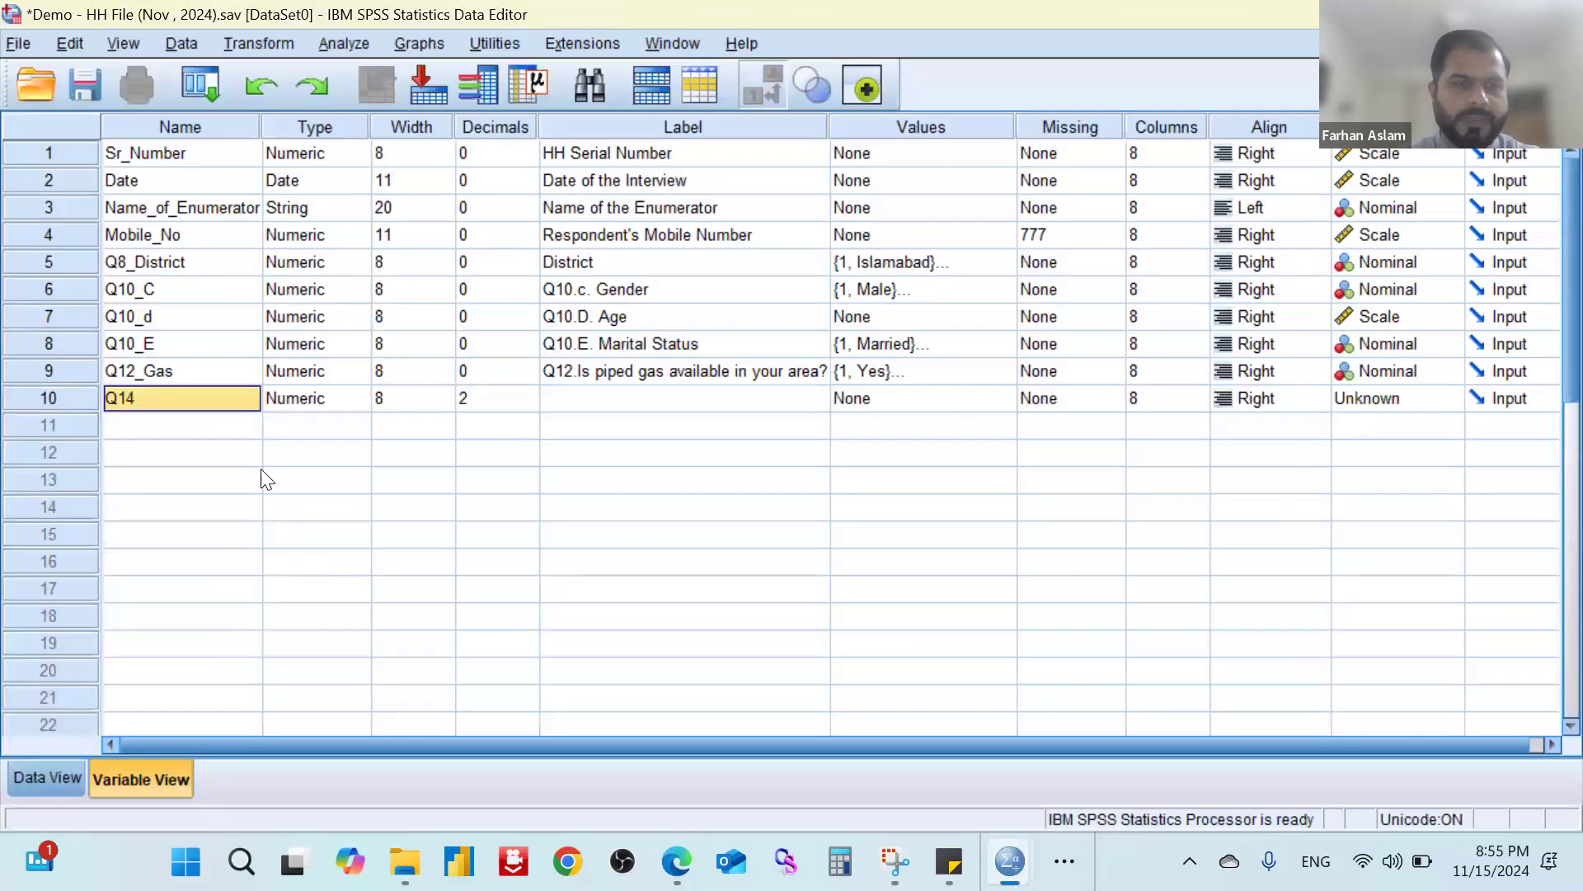
pyautogui.write('_Fuel')
pyautogui.press('Tab')
pyautogui.press('Tab')
pyautogui.press('Tab')
pyautogui.doubleClick(528, 404)
pyautogui.press('Tab')
# Copy the Q14 question text from the Word questionnaire and label Q14_Fuel "Q14.1.Which fuel do you use for the purpose of cooking?".
pyautogui.hotkey('alt', 'Tab')
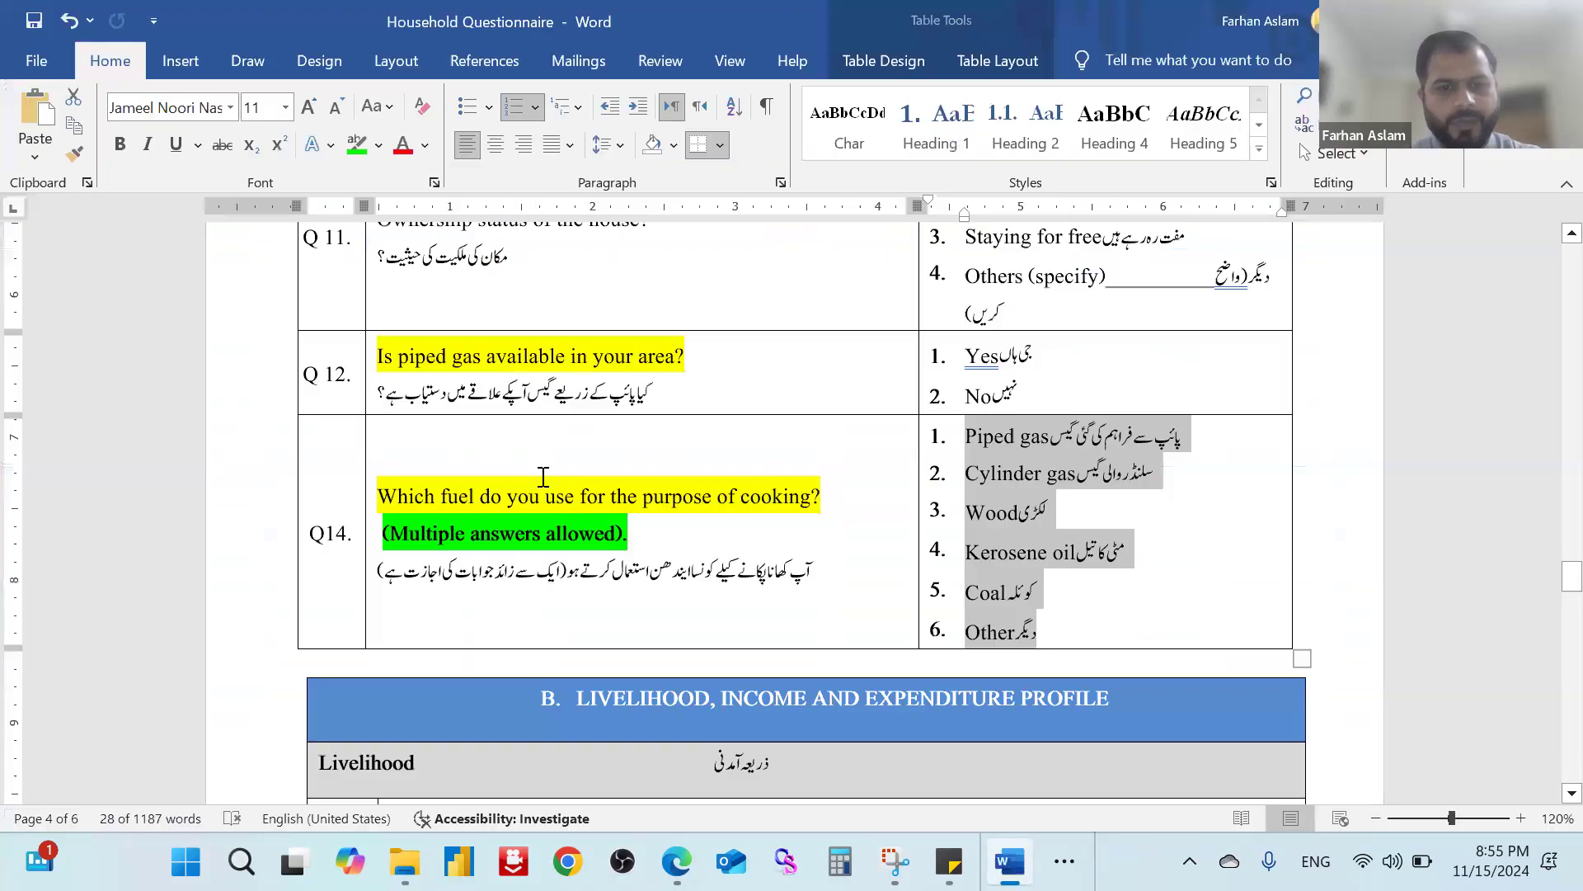
pyautogui.moveTo(821, 495); pyautogui.dragTo(396, 490)
pyautogui.hotkey('ctrl', 'c')
pyautogui.click(589, 501)
pyautogui.hotkey('alt', 'Tab')
pyautogui.doubleClick(590, 399)
pyautogui.write('Q14.1.')
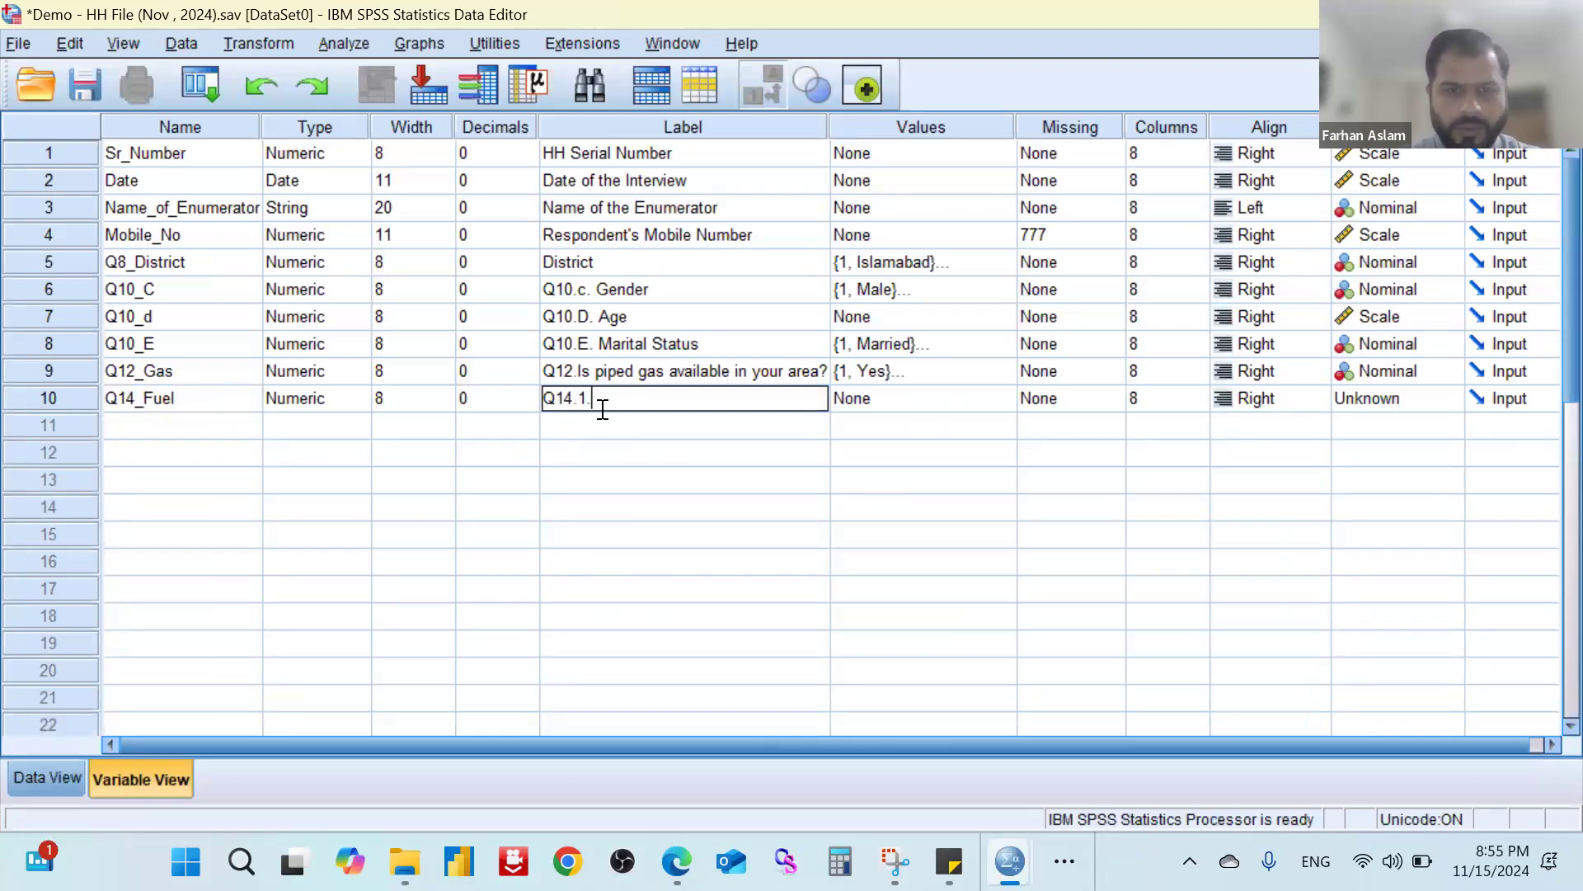
pyautogui.hotkey('ctrl', 'v')
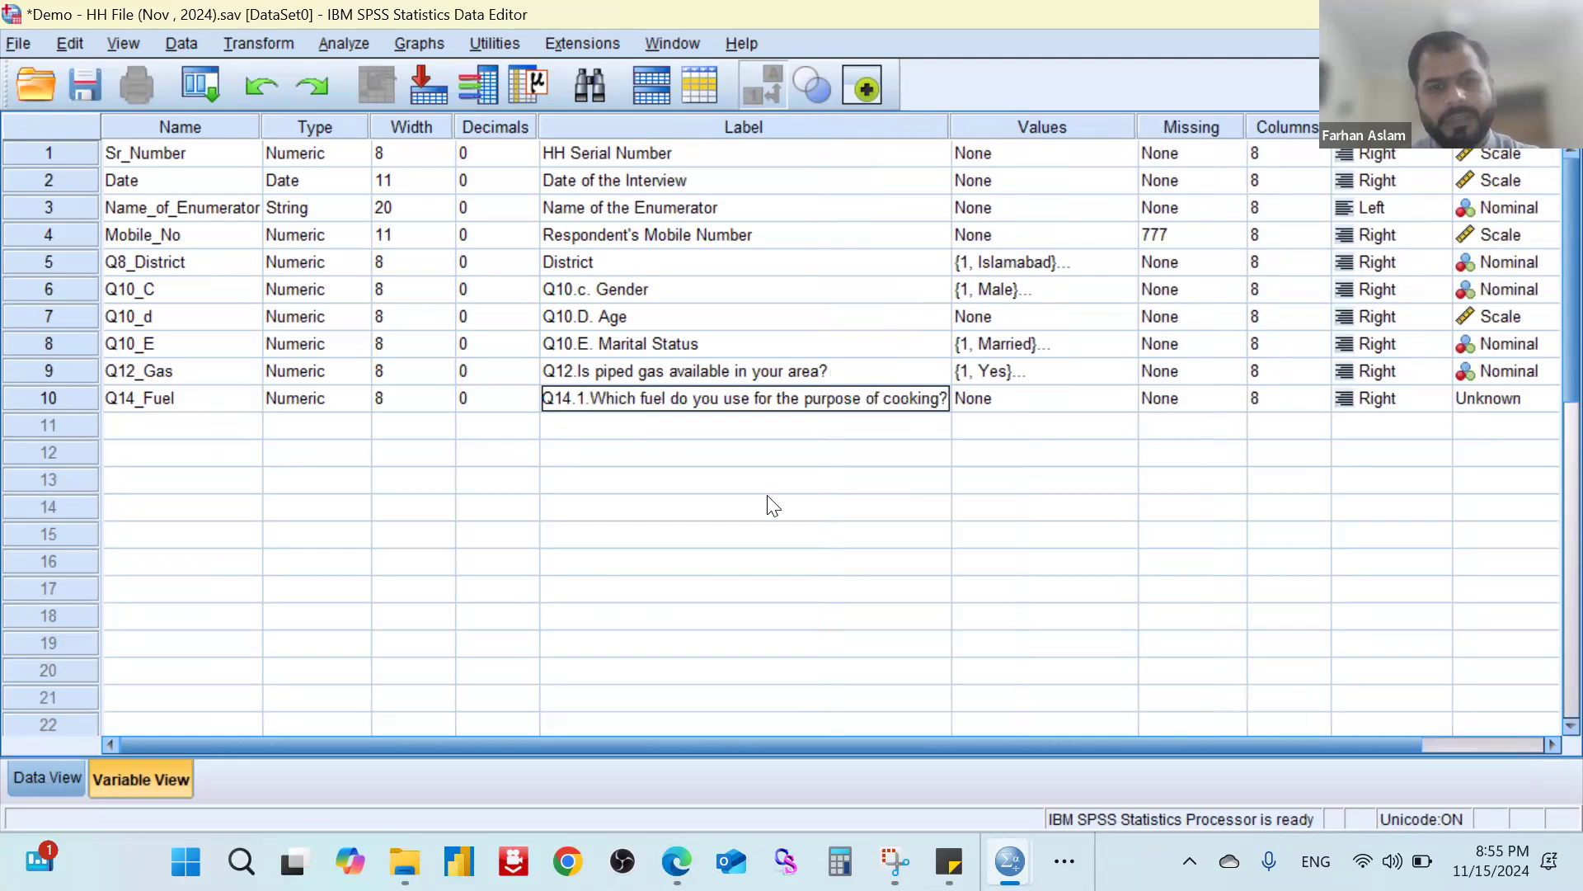
pyautogui.press('Tab')
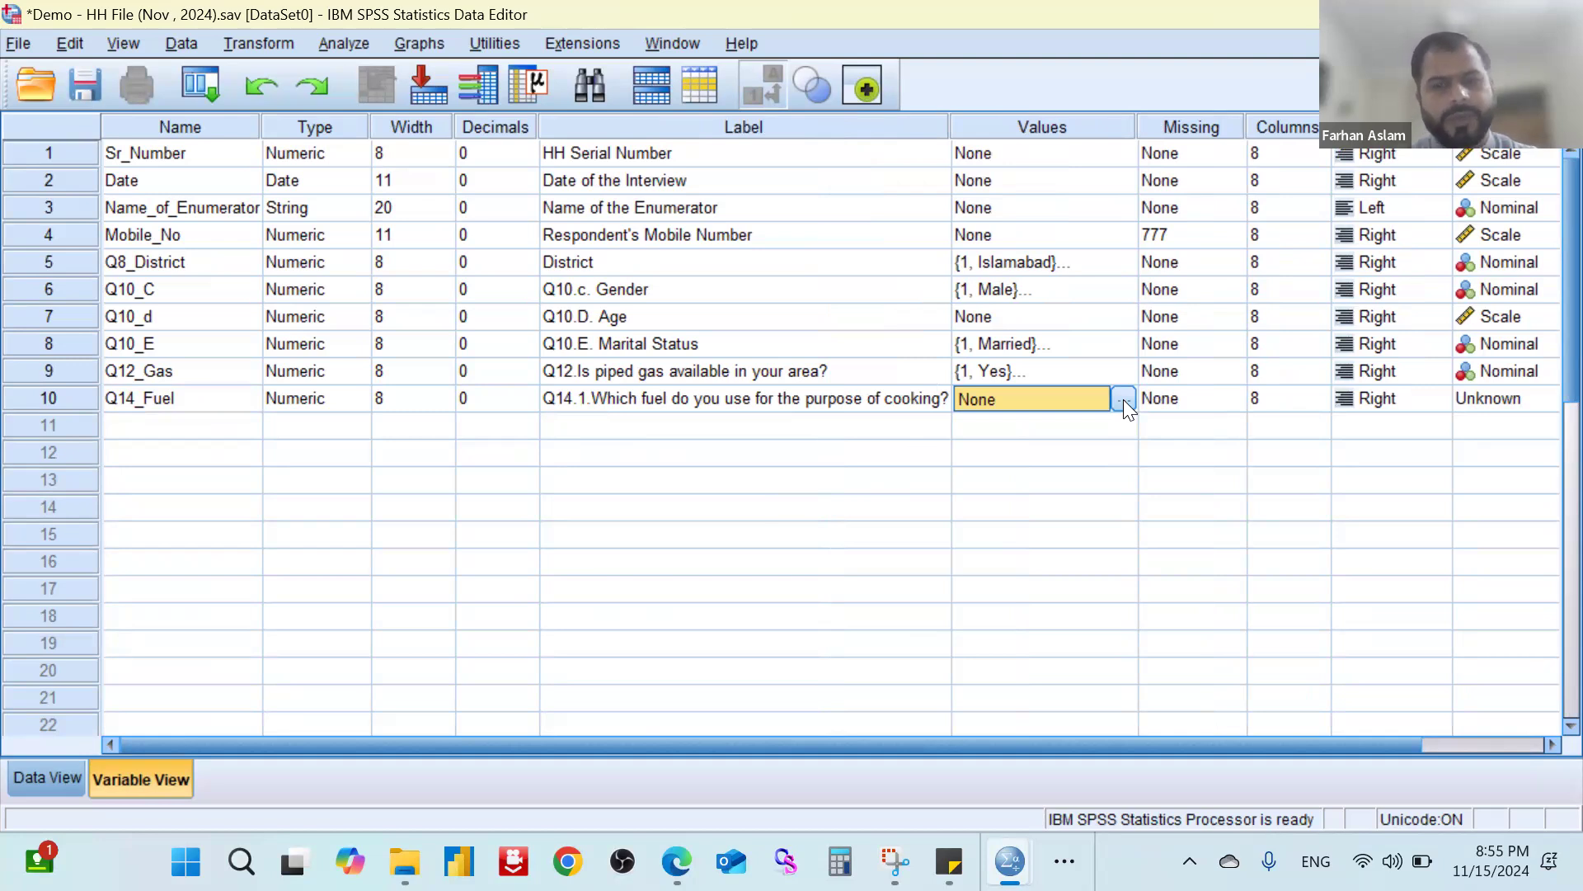
# Replace the question mark ending the Q14_Fuel label with an underscore and the first answer option from the questionnaire, "1. Piped gas".
pyautogui.doubleClick(863, 406)
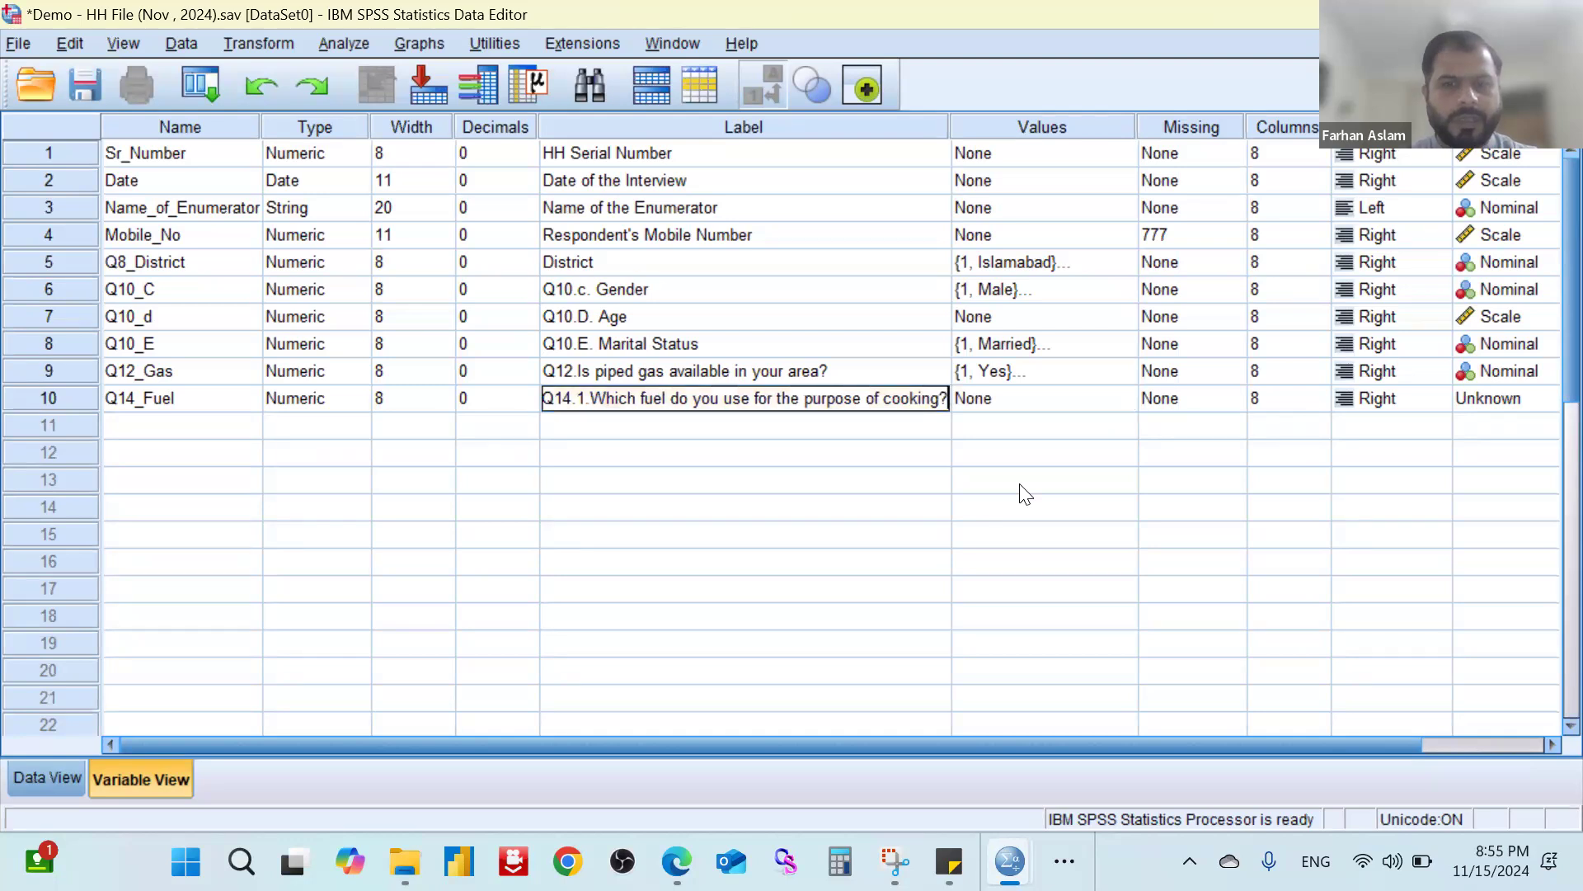
pyautogui.press('BackSpace')
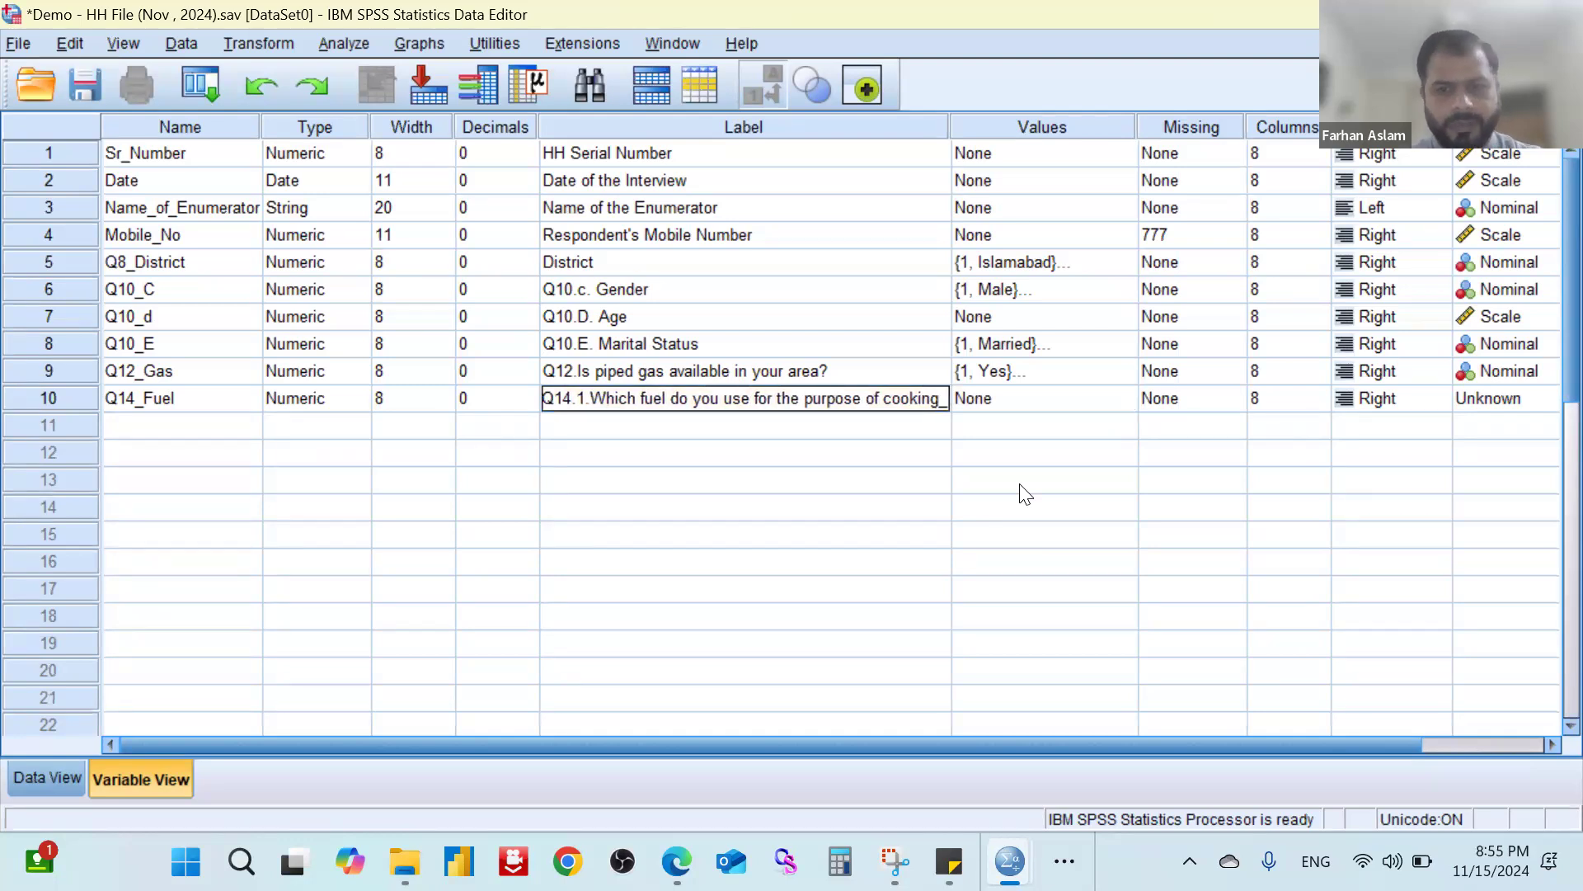
pyautogui.hotkey('alt', 'Tab')
pyautogui.moveTo(965, 437); pyautogui.dragTo(1049, 437)
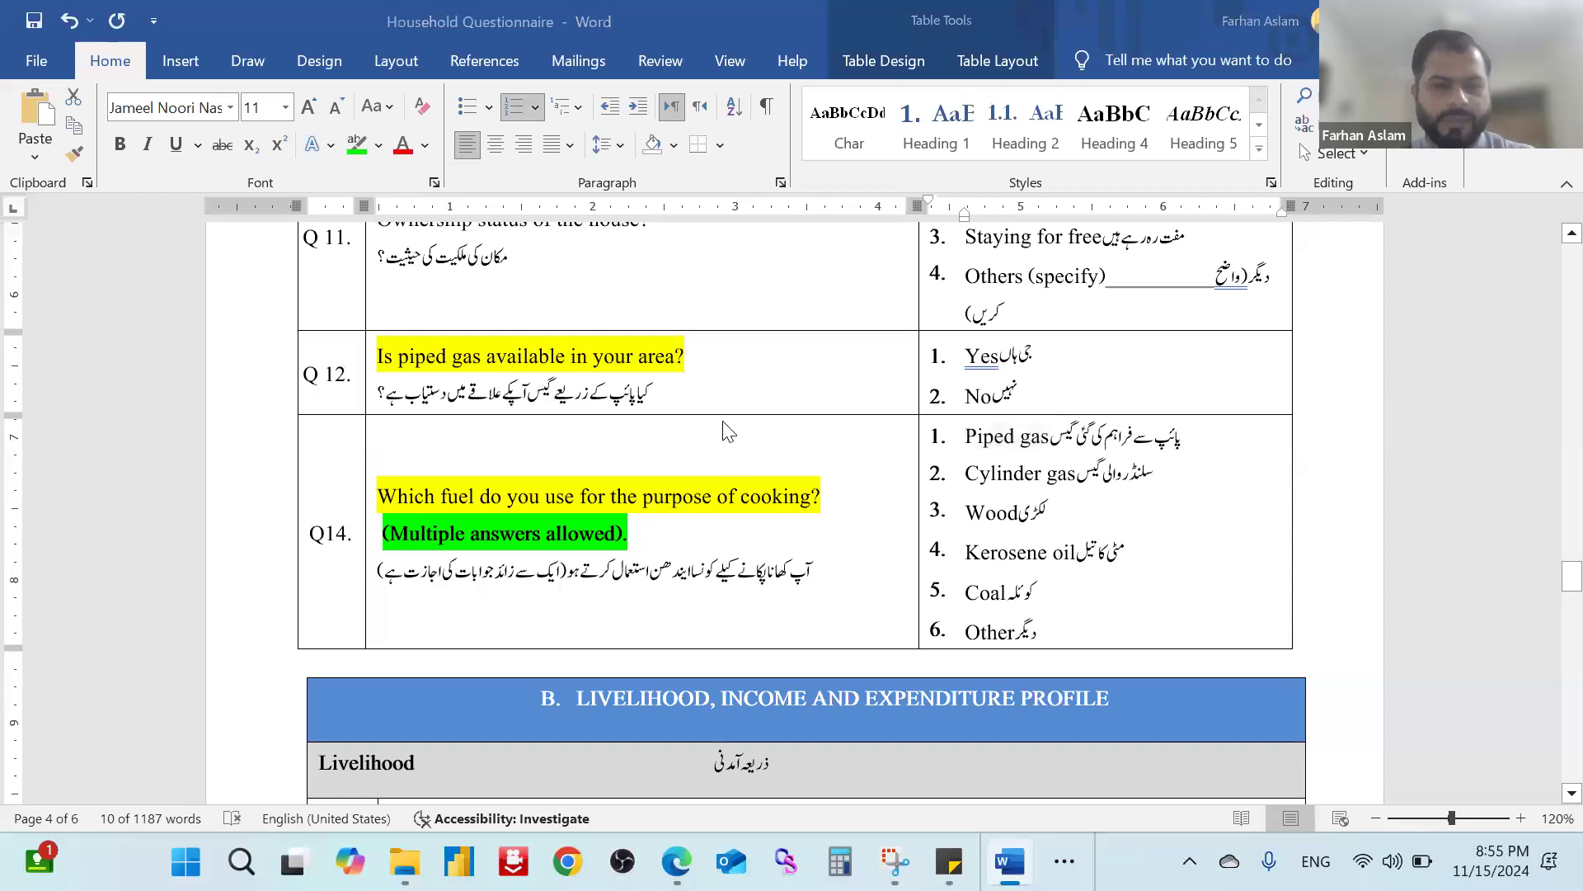
pyautogui.hotkey('alt', 'Tab')
pyautogui.press('Right')
pyautogui.press('Right')
pyautogui.press('Right')
pyautogui.press('Right')
pyautogui.press('Right')
pyautogui.press('Right')
pyautogui.press('Right')
pyautogui.press('Right')
pyautogui.press('Right')
pyautogui.press('Right')
pyautogui.press('Right')
pyautogui.press('Right')
pyautogui.press('Right')
pyautogui.press('Right')
pyautogui.press('Right')
pyautogui.press('Right')
pyautogui.press('Right')
pyautogui.press('Right')
pyautogui.press('Right')
pyautogui.press('Right')
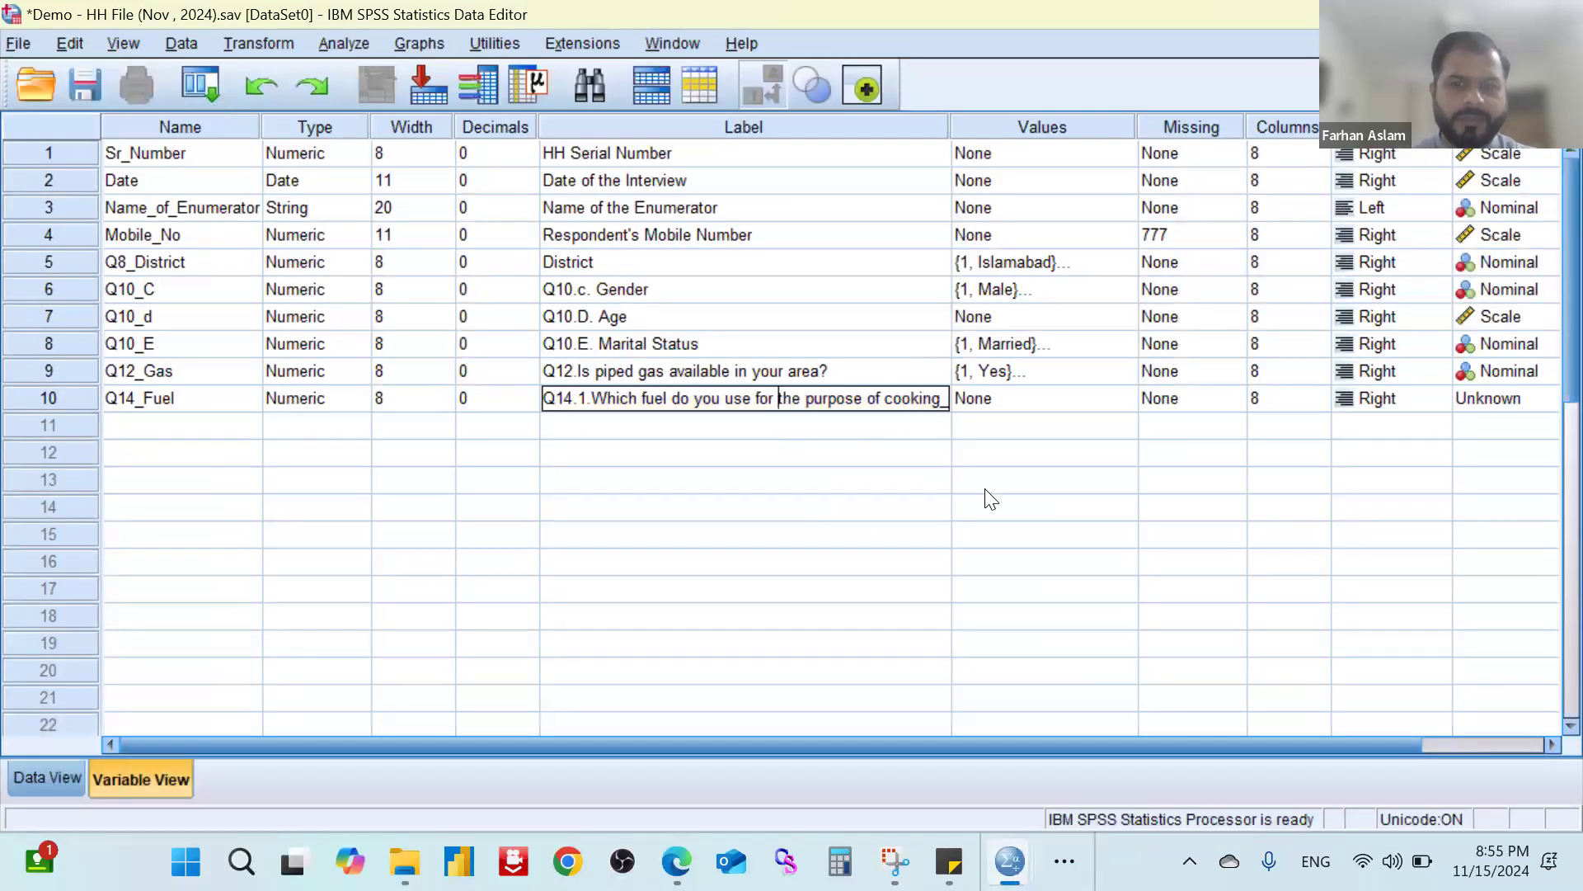
pyautogui.write('1.\tPiped gas')
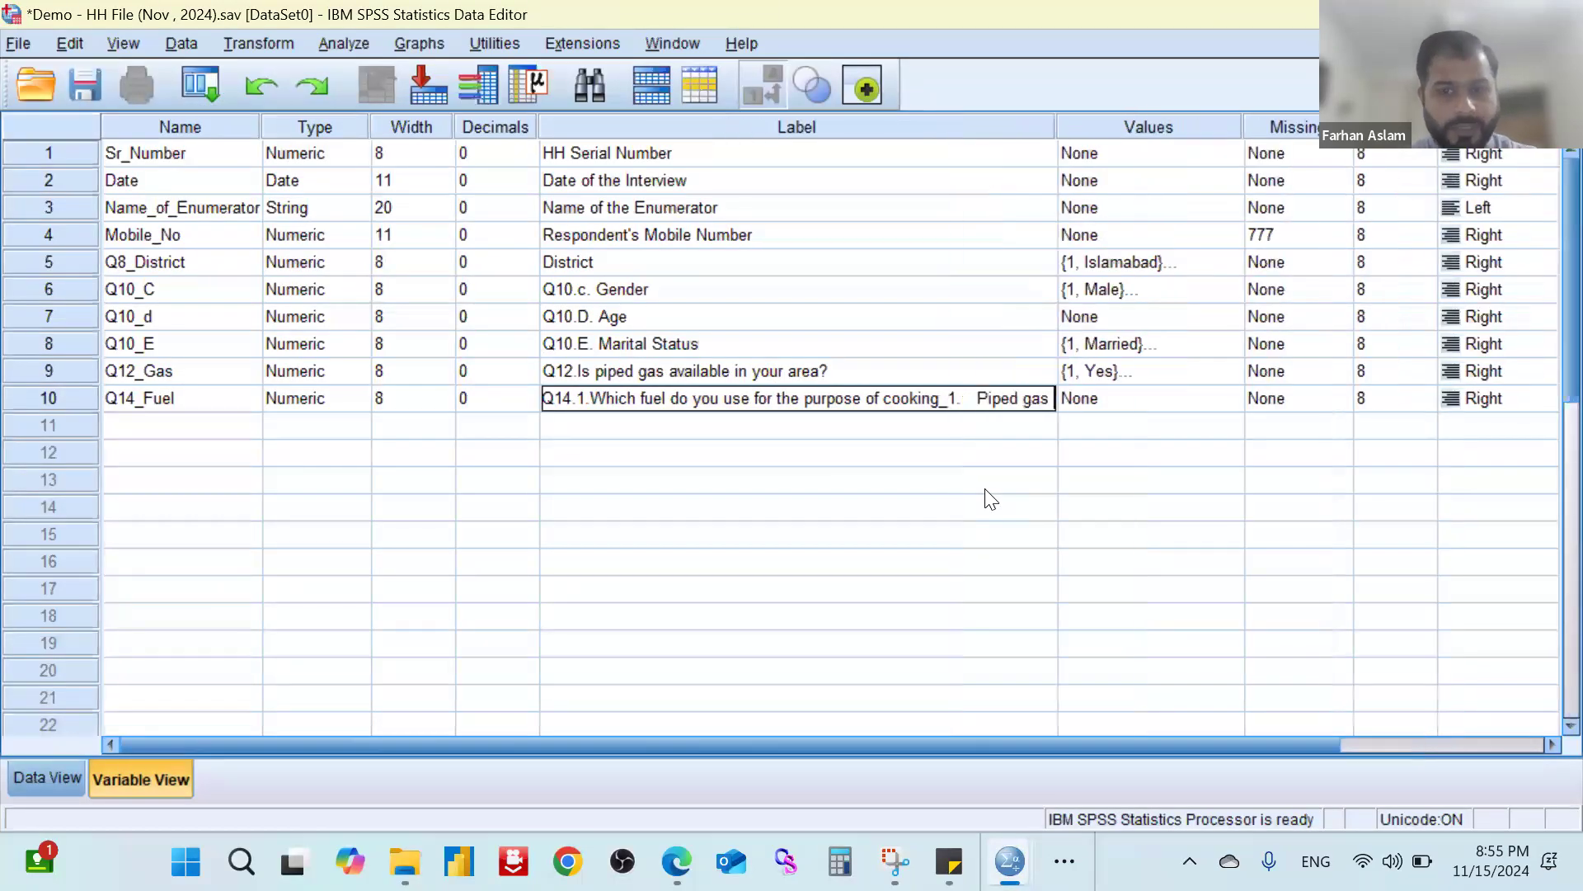
# Remove the option number "1." and the gap before "Piped gas" in the Q14_Fuel label.
pyautogui.press('Left')
pyautogui.press('Left')
pyautogui.press('Left')
pyautogui.press('Left')
pyautogui.press('Left')
pyautogui.press('Left')
pyautogui.press('Left')
pyautogui.press('Left')
pyautogui.press('Left')
pyautogui.press('BackSpace')
pyautogui.press('BackSpace')
pyautogui.press('BackSpace')
pyautogui.press('BackSpace')
pyautogui.press('BackSpace')
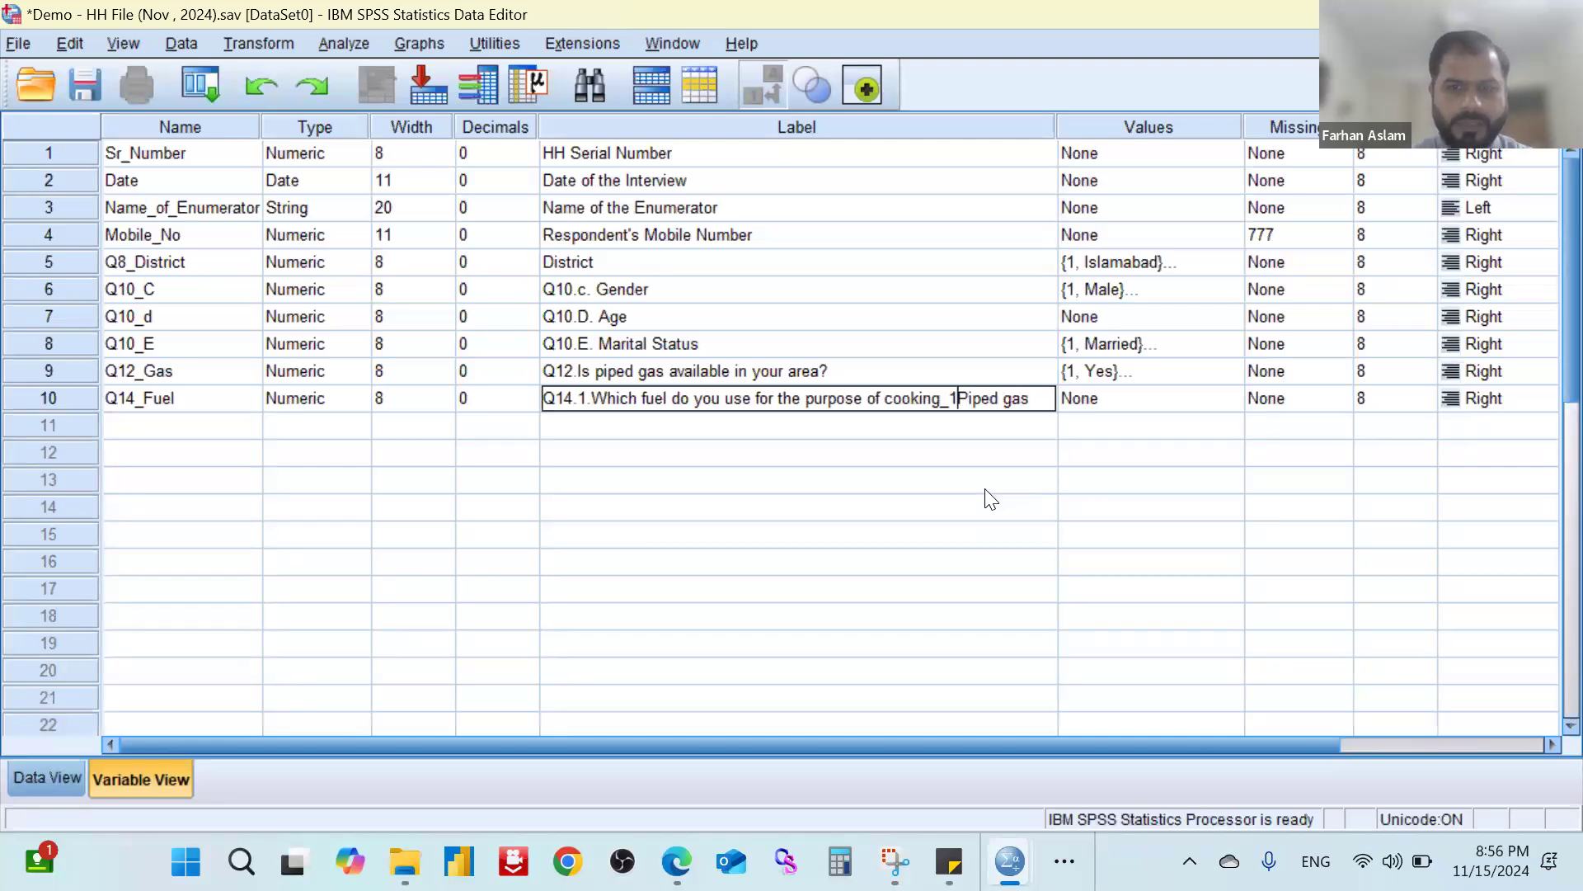
# Shorten the Q14_Fuel label to "Q14.1. Piped gas" by deleting the question text.
pyautogui.hotkey('ctrl', 'shift', 'Left')
pyautogui.hotkey('ctrl', 'shift', 'Left')
pyautogui.hotkey('ctrl', 'shift', 'Left')
pyautogui.hotkey('ctrl', 'shift', 'Left')
pyautogui.hotkey('ctrl', 'shift', 'Left')
pyautogui.hotkey('ctrl', 'shift', 'Left')
pyautogui.hotkey('ctrl', 'shift', 'Left')
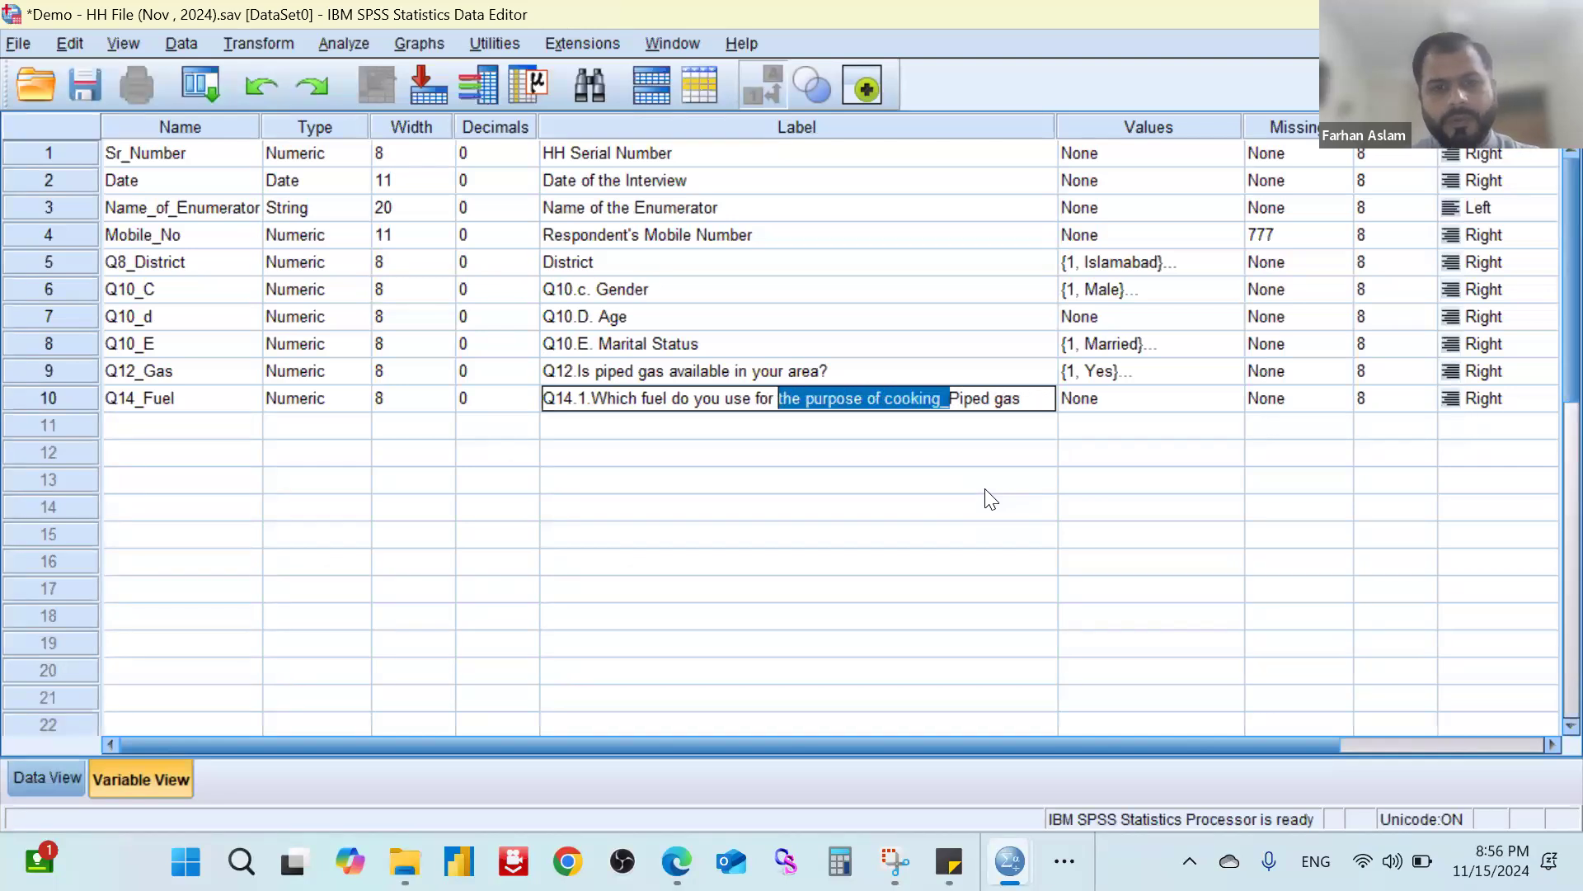
pyautogui.hotkey('ctrl', 'shift', 'Left')
pyautogui.hotkey('ctrl', 'shift', 'Left')
pyautogui.hotkey('ctrl', 'shift', 'Left')
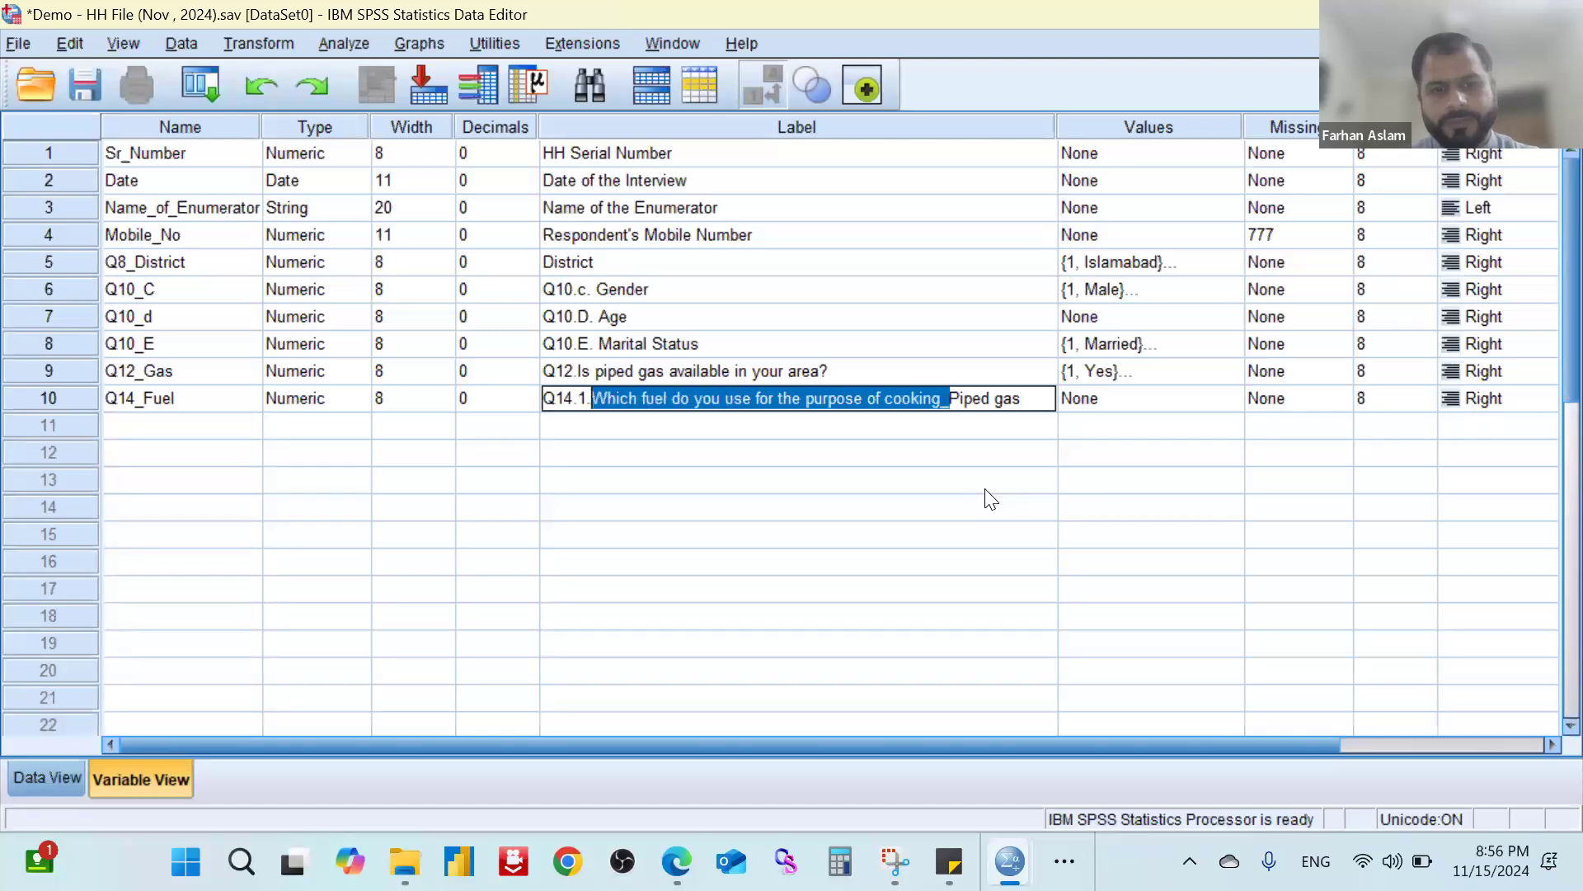
pyautogui.press('BackSpace')
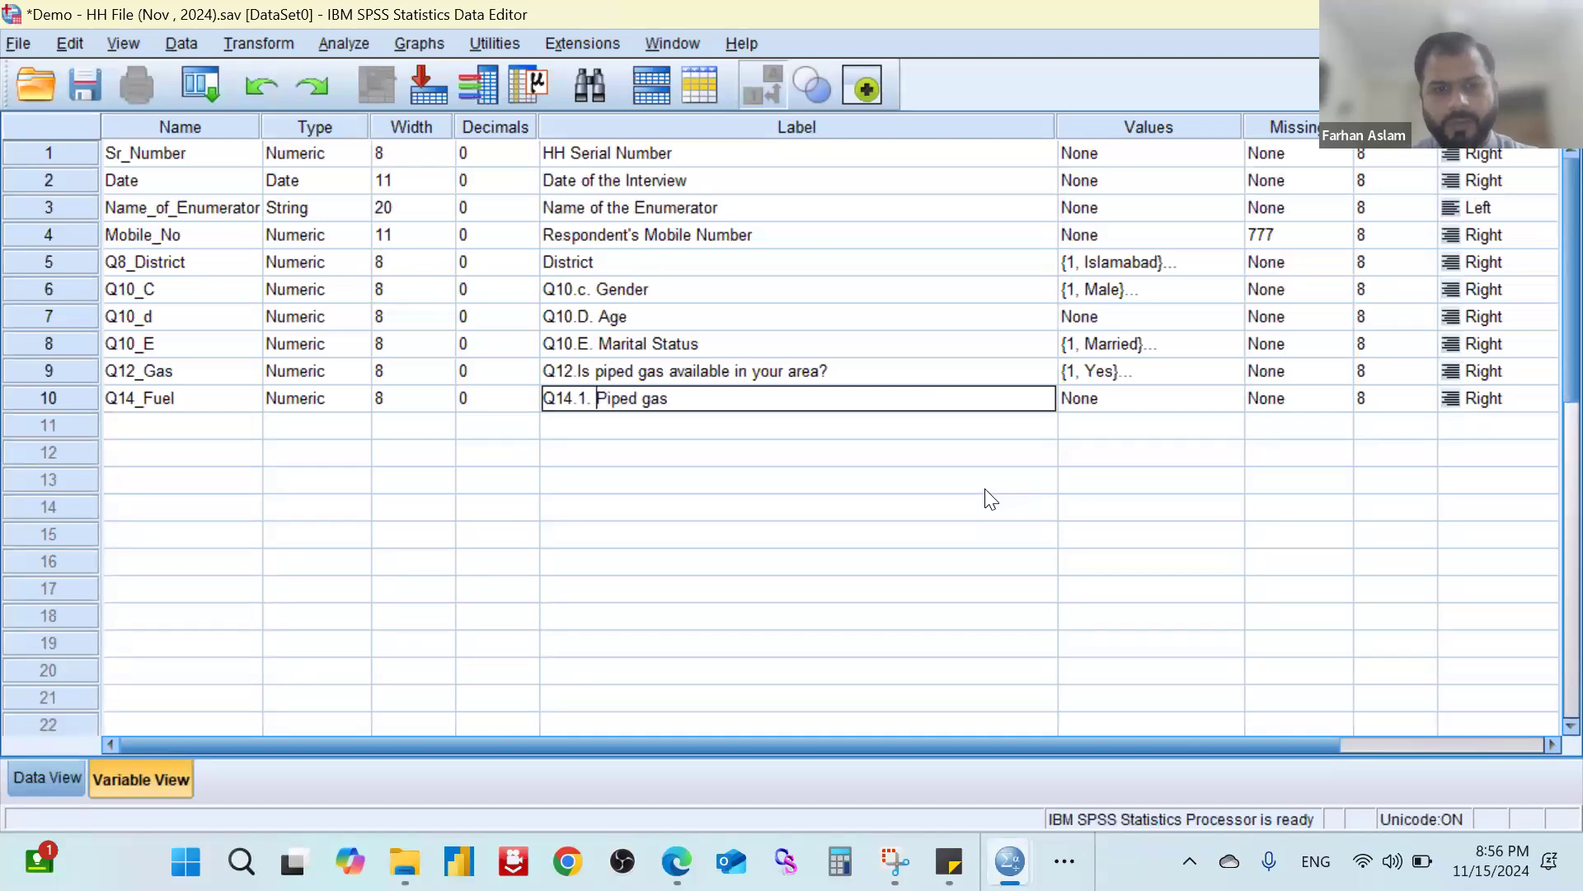
pyautogui.press('Tab')
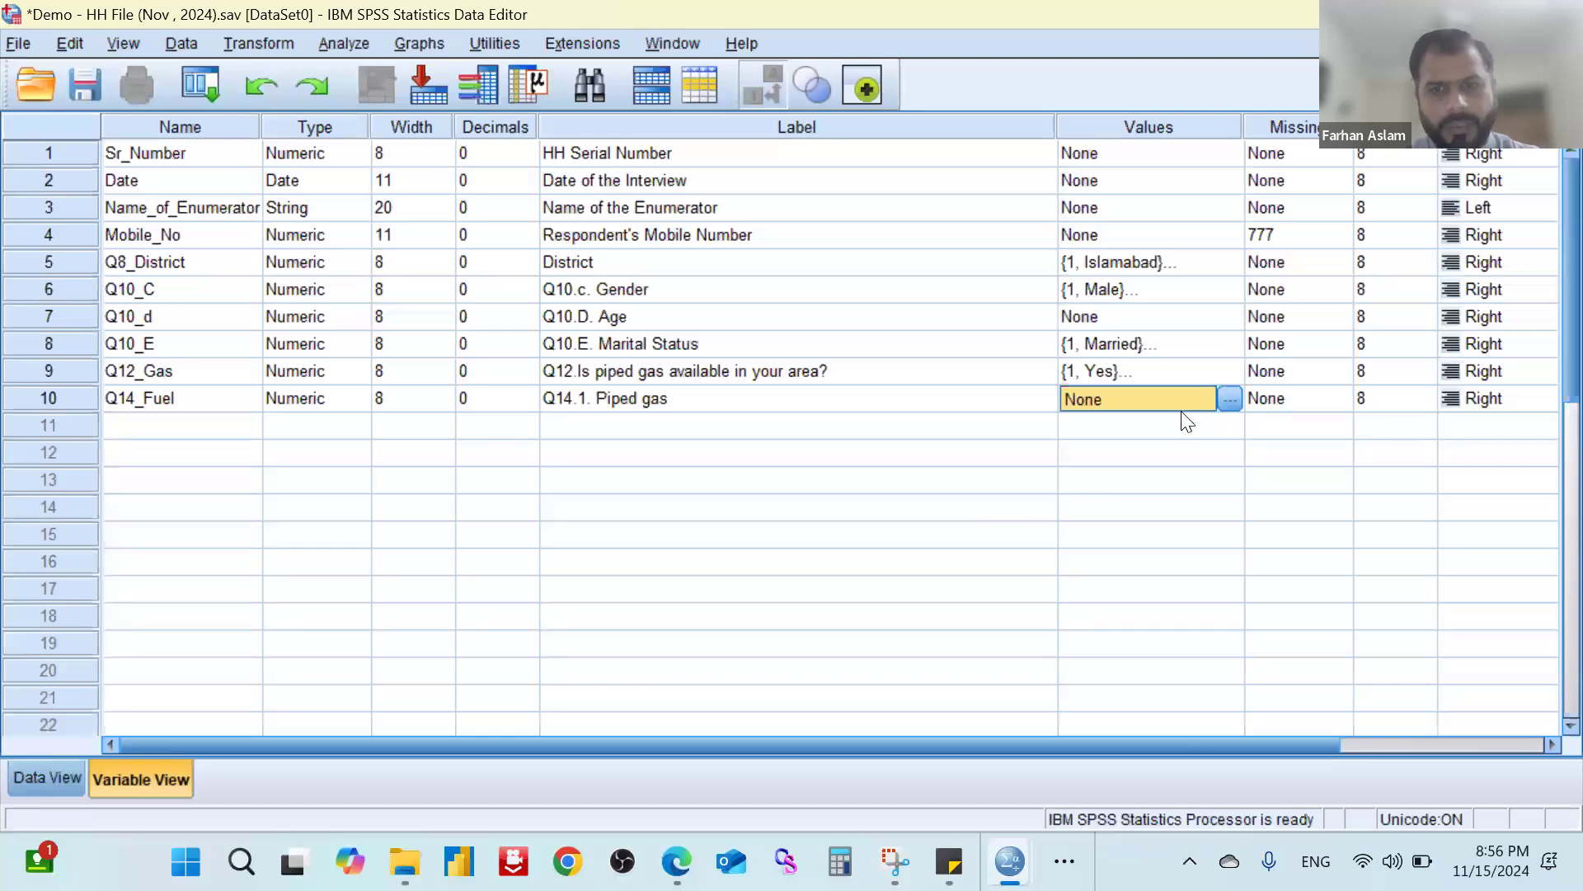
pyautogui.click(1158, 371)
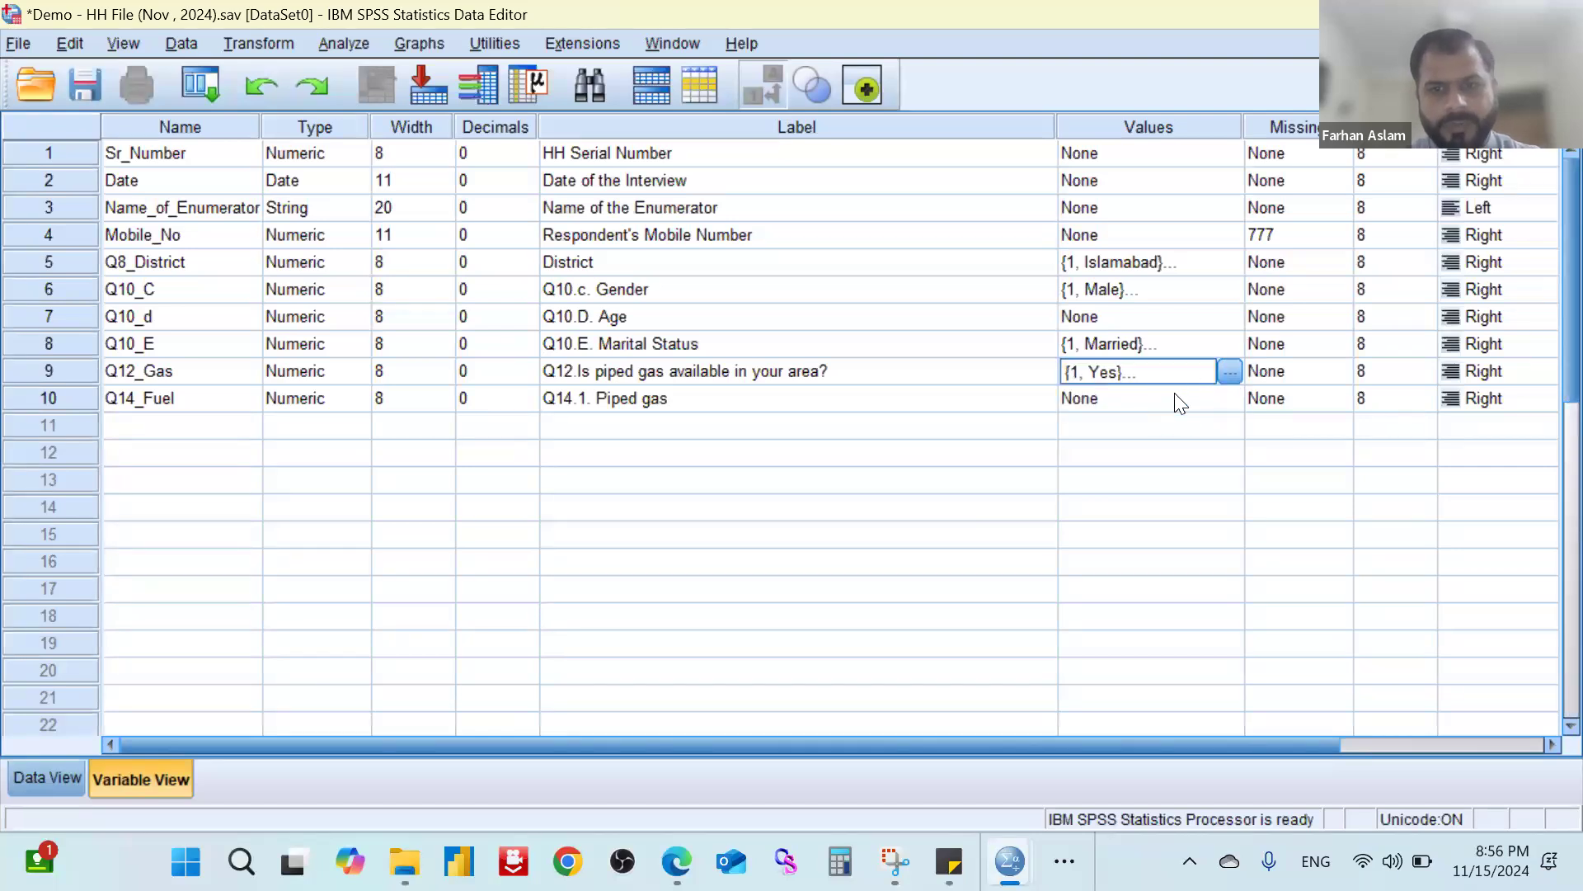
pyautogui.click(1181, 402)
pyautogui.click(1227, 398)
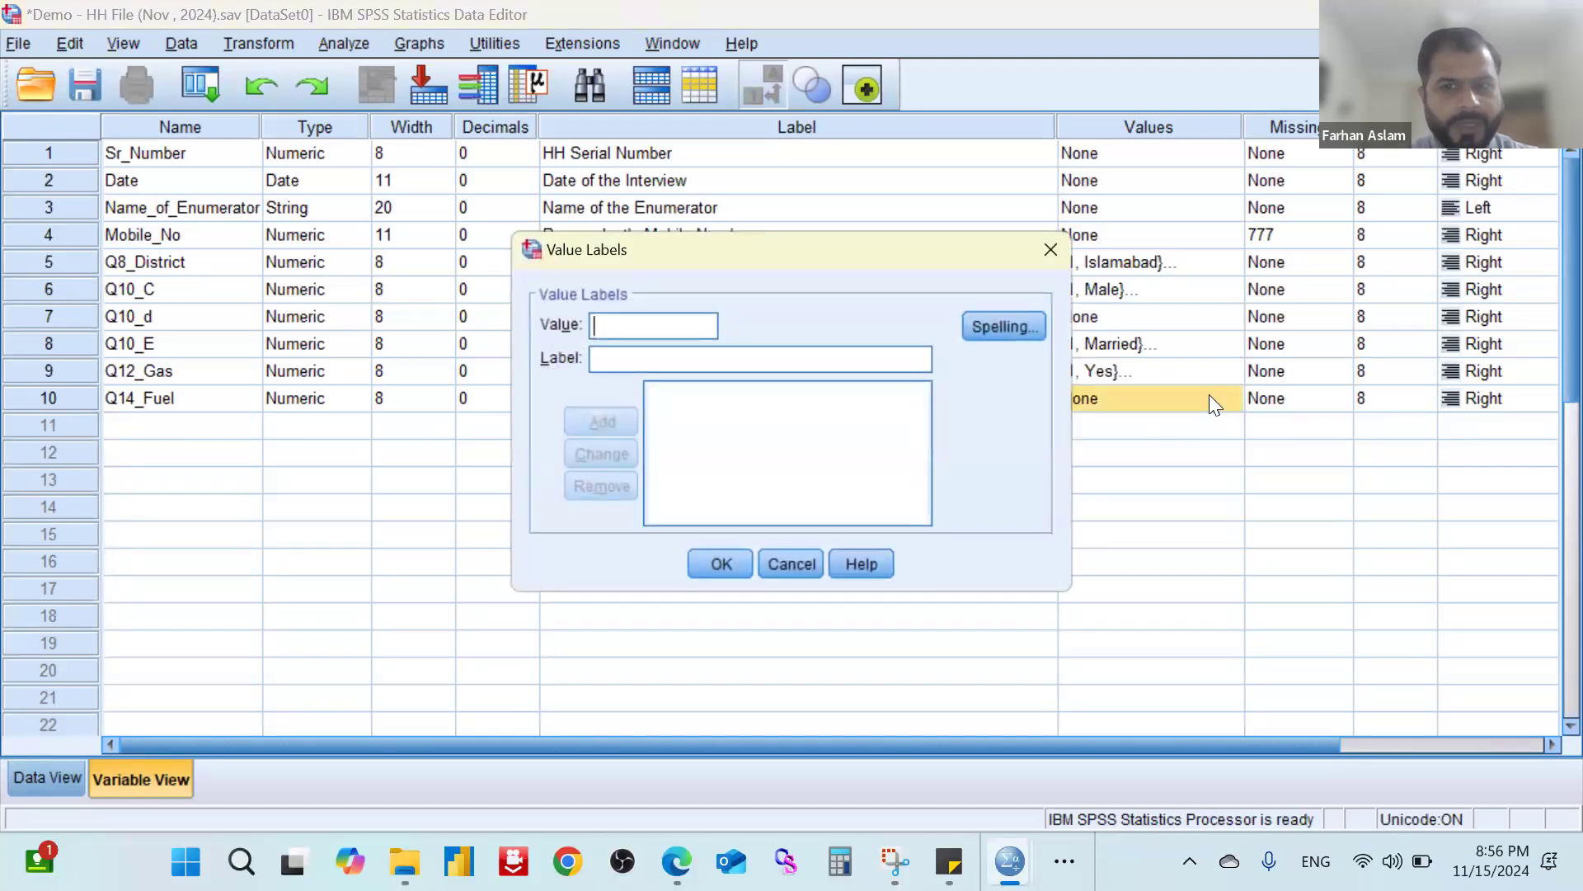
pyautogui.click(1045, 250)
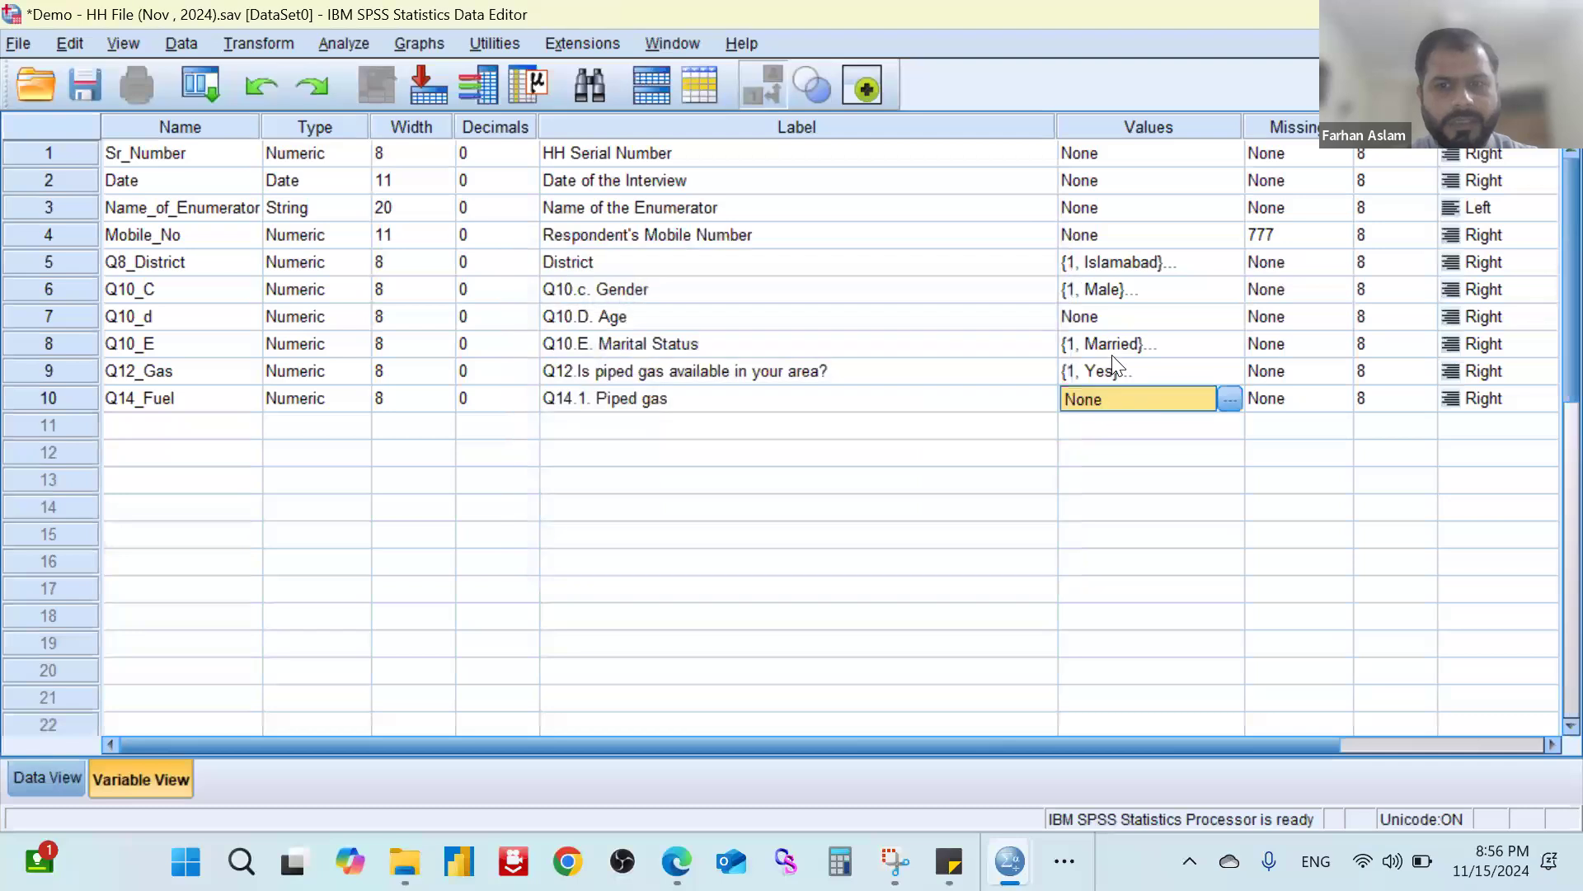
# Copy the Yes/No value labels of Q12_Gas to Q14_Fuel.
pyautogui.click(1111, 369)
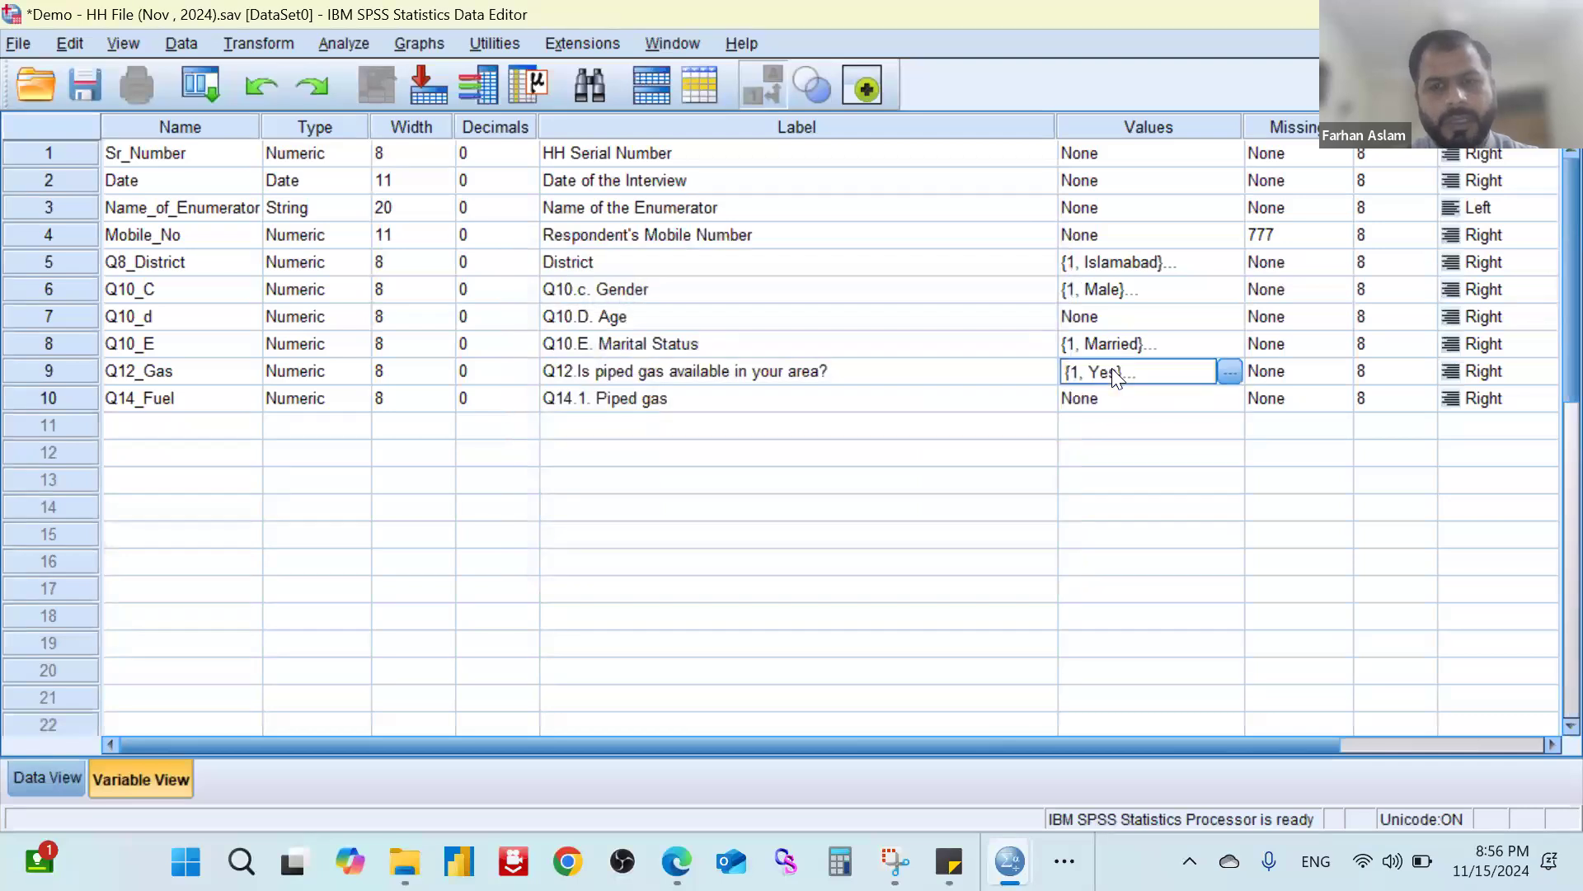
pyautogui.rightClick(1111, 368)
pyautogui.click(1162, 391)
pyautogui.click(1162, 399)
pyautogui.rightClick(1164, 400)
pyautogui.click(1197, 445)
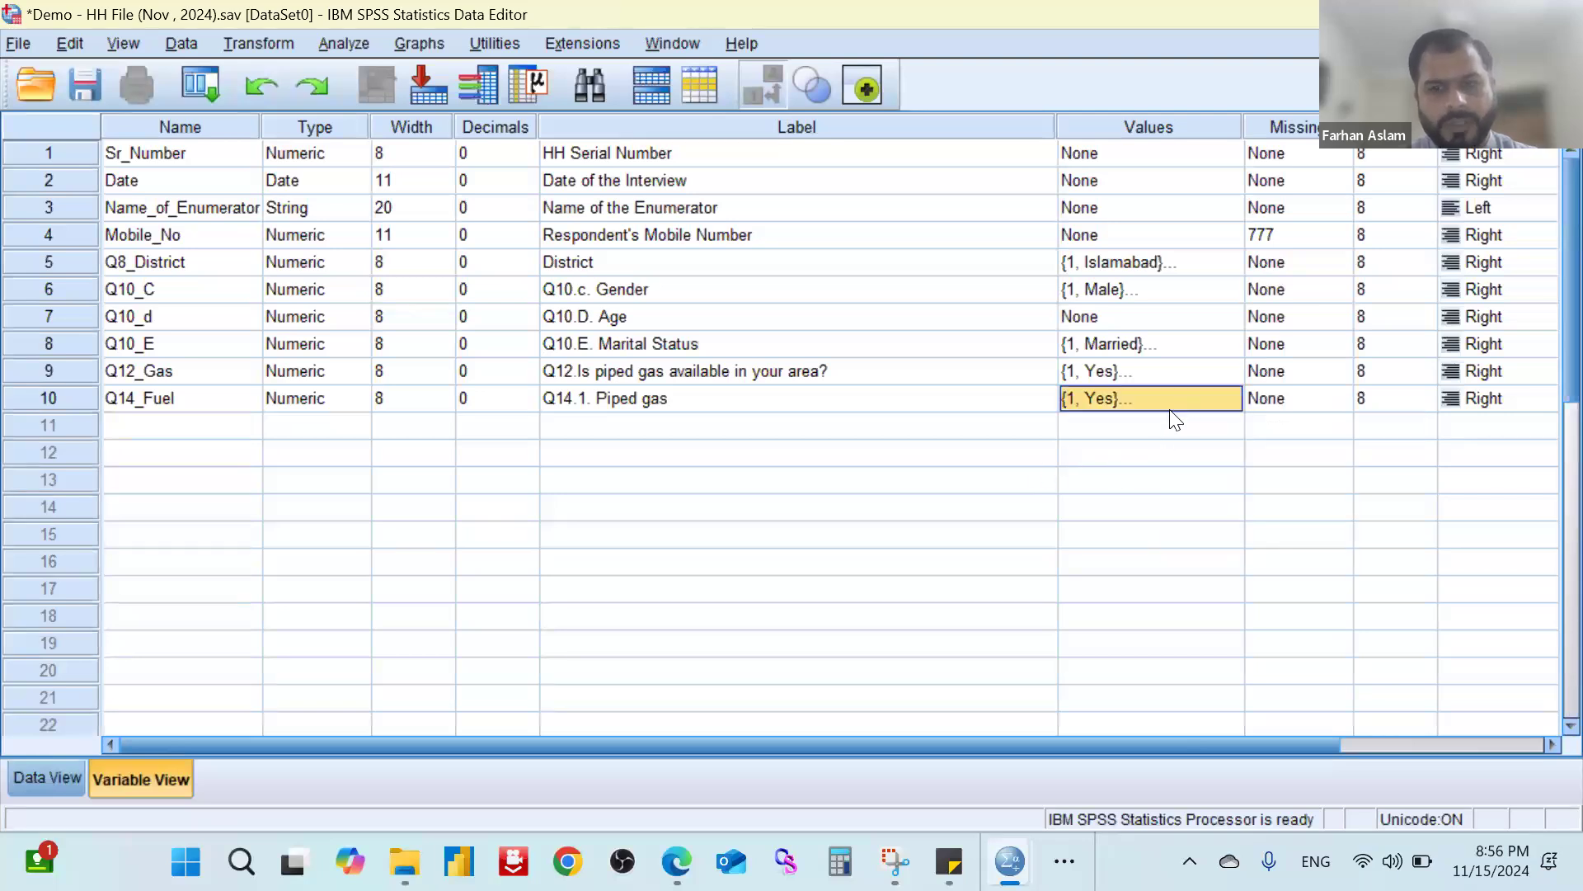
# Set the measurement level of Q14_Fuel to Nominal and narrow the Label column so more attributes fit on screen.
pyautogui.press('Right')
pyautogui.press('Right')
pyautogui.press('Right')
pyautogui.press('Right')
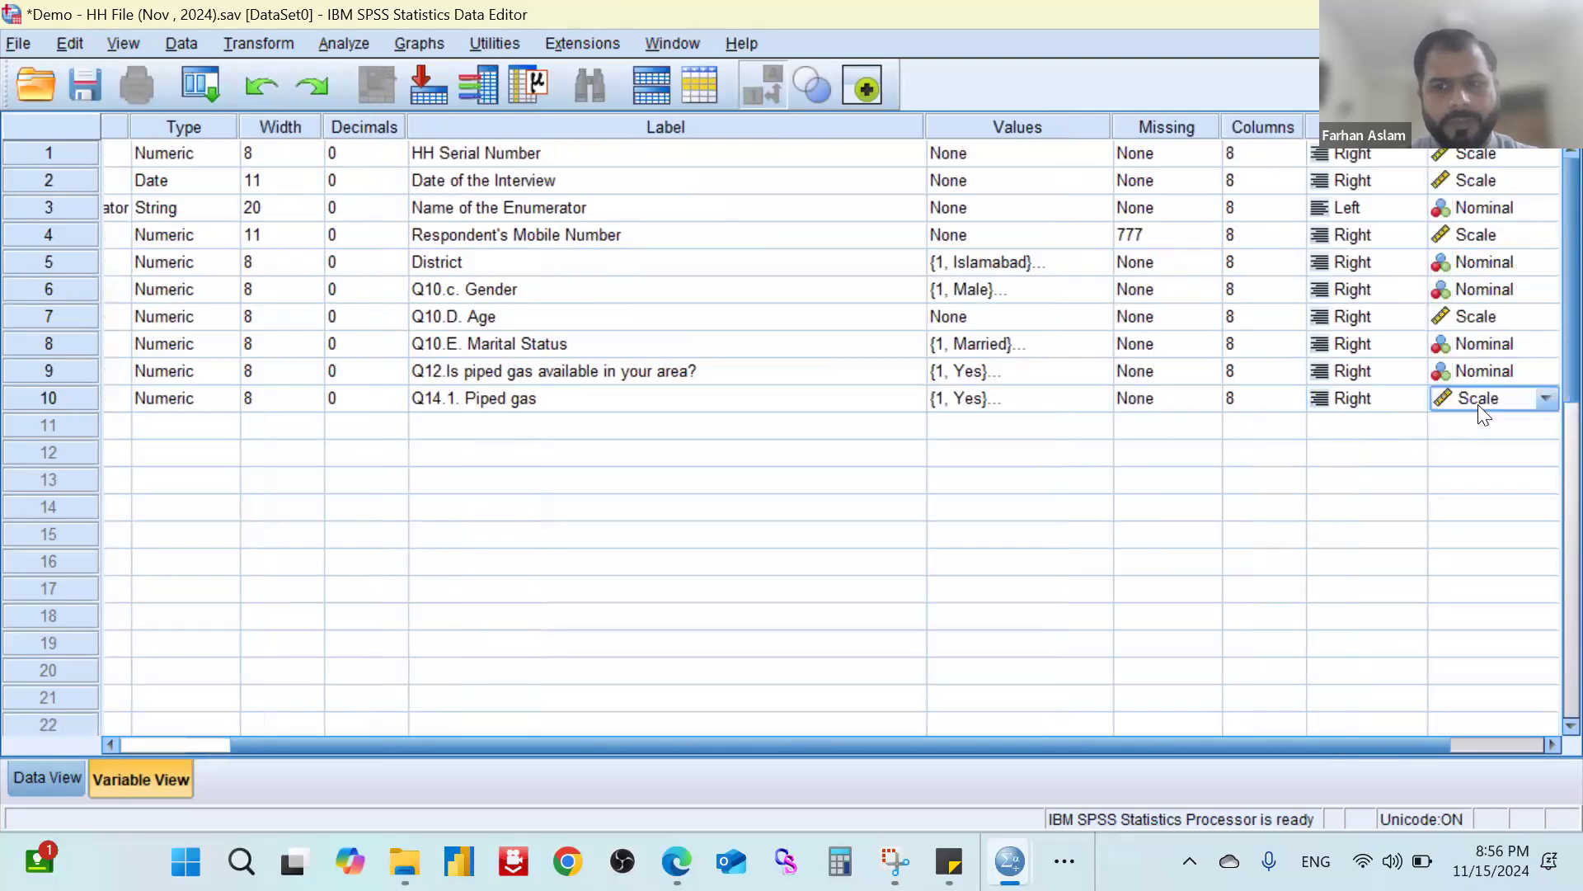
pyautogui.hotkey('alt', 'Down')
pyautogui.click(1470, 472)
pyautogui.click(957, 456)
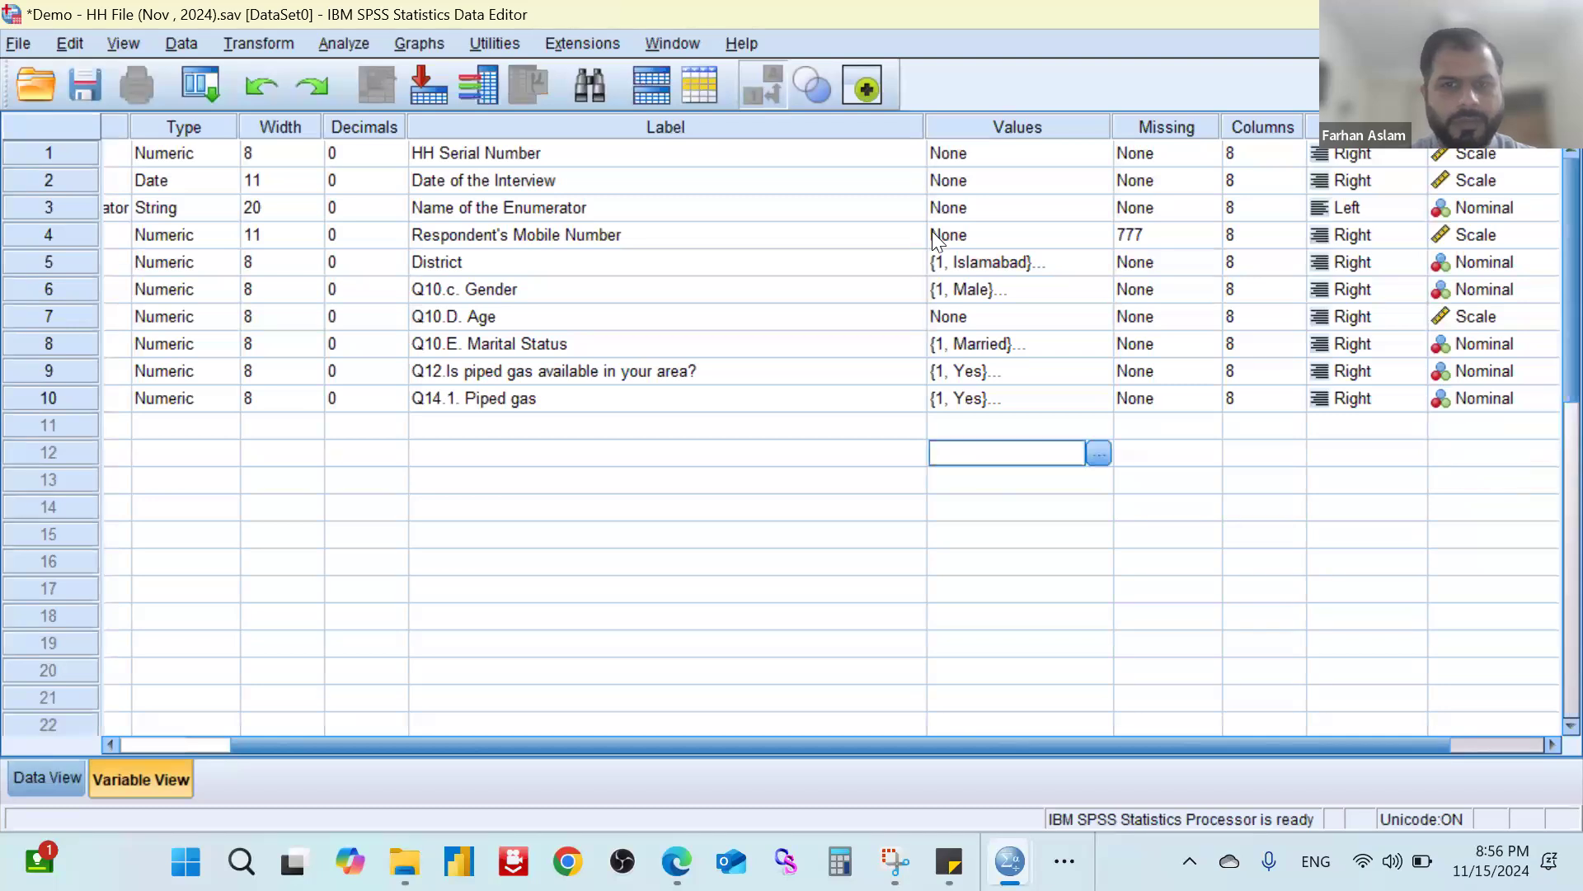
pyautogui.moveTo(931, 138); pyautogui.dragTo(854, 153)
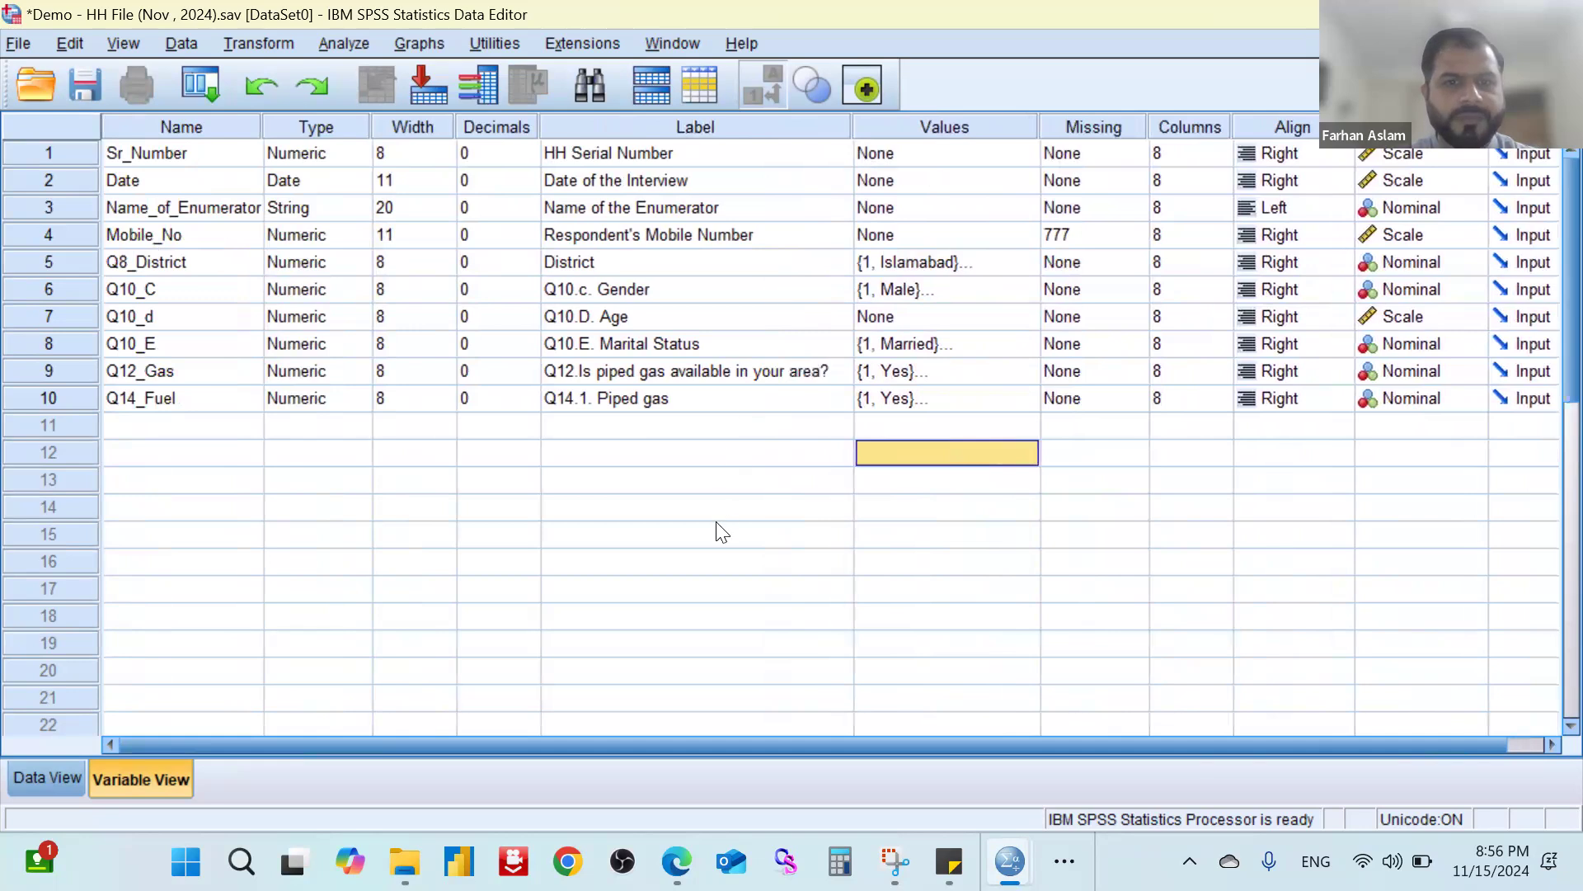
pyautogui.click(587, 532)
# Copy the whole Q14_Fuel variable definition and paste it into row 11.
pyautogui.click(198, 404)
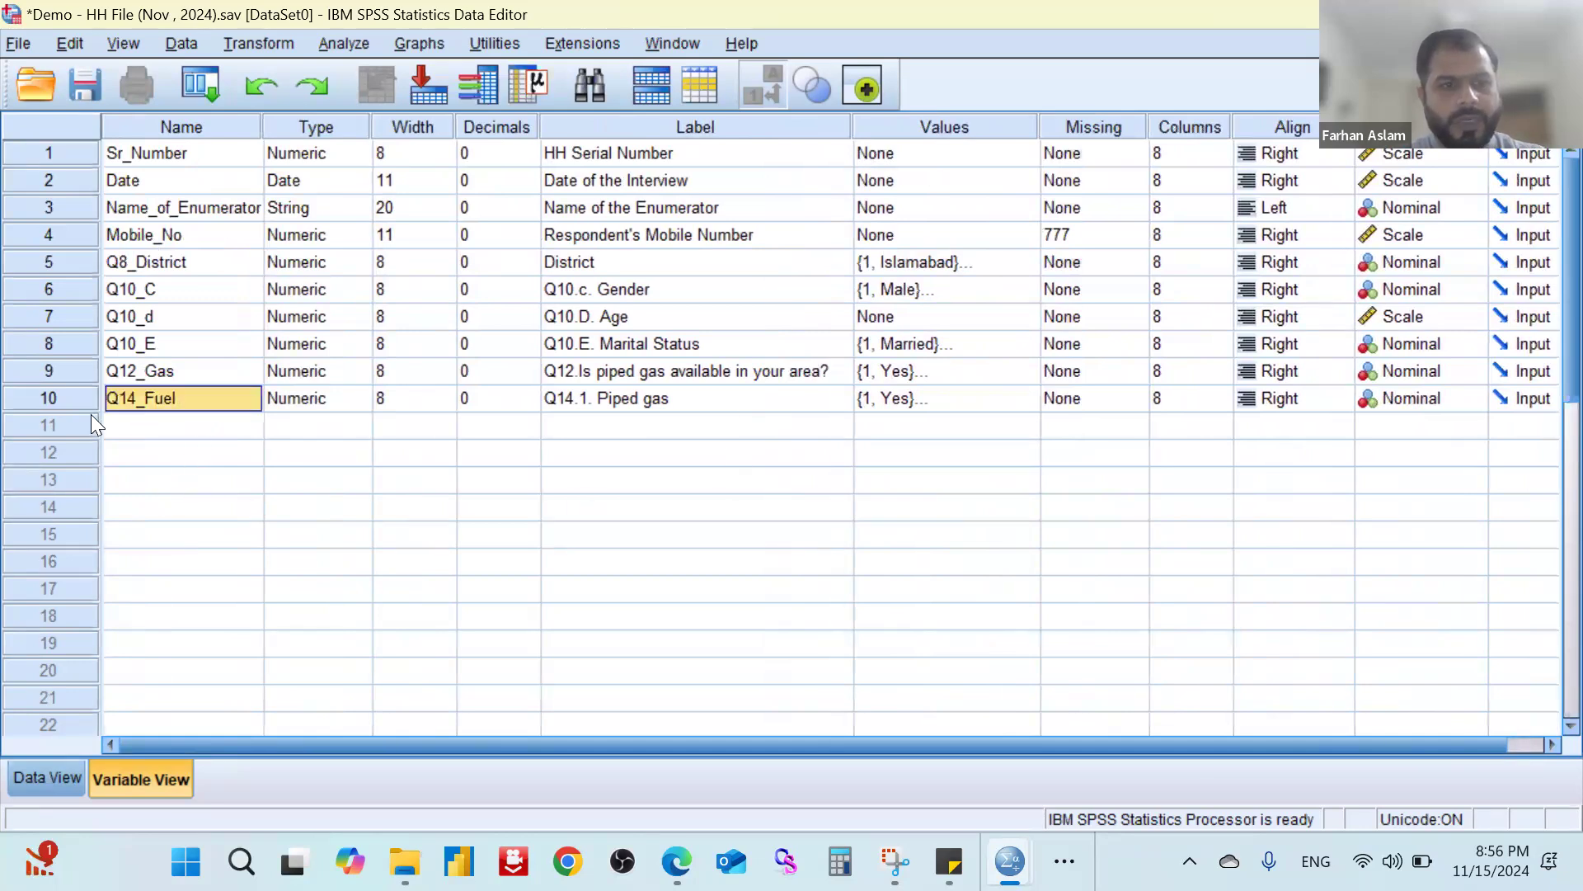
pyautogui.click(79, 394)
pyautogui.rightClick(79, 394)
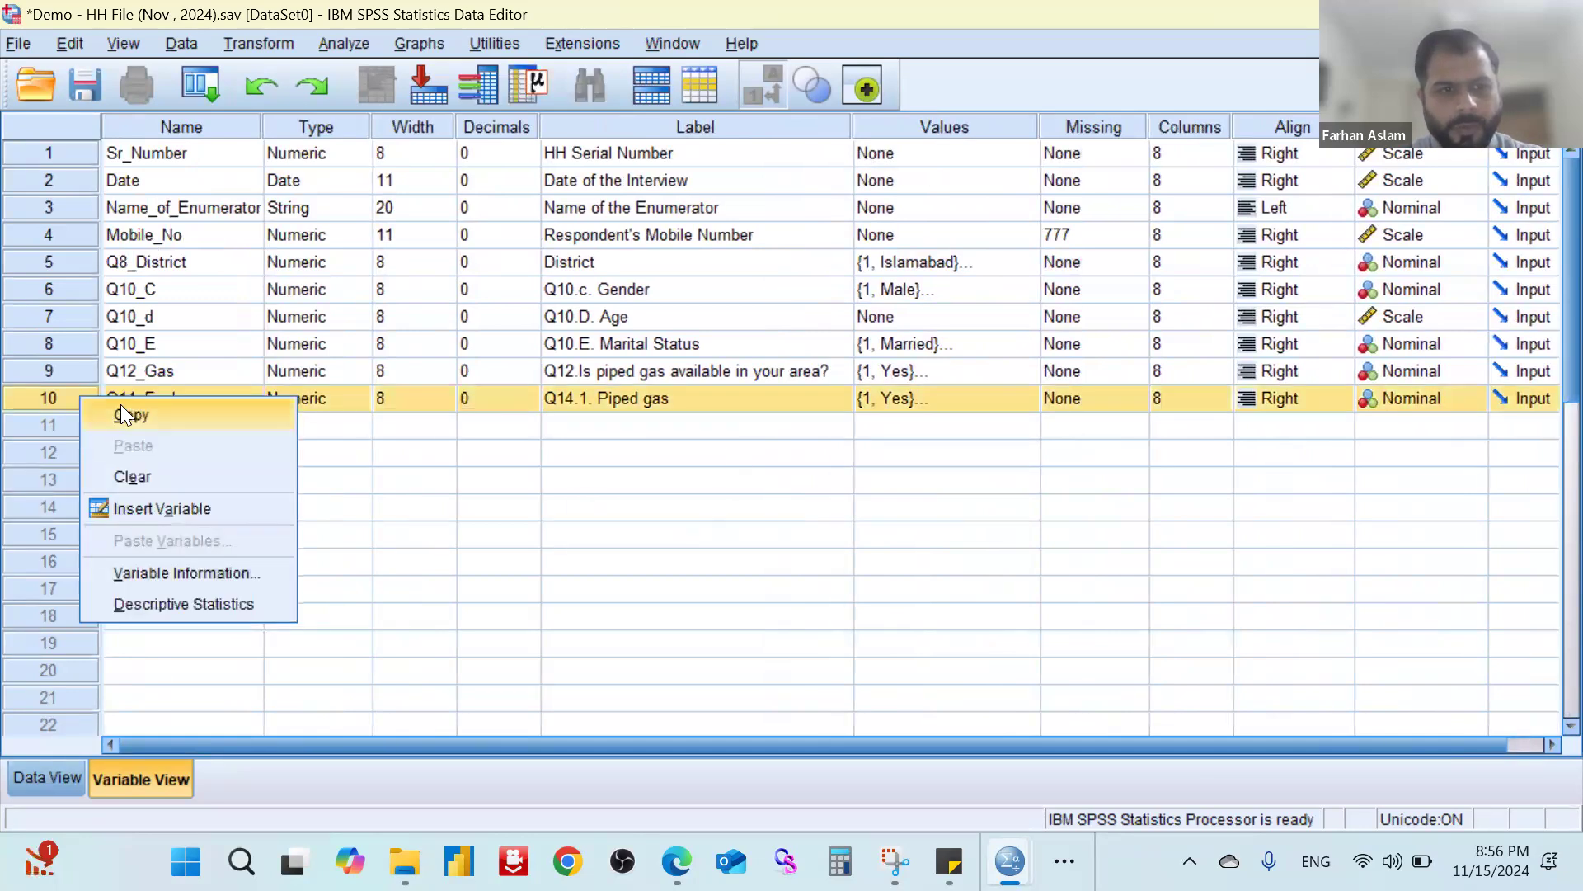
pyautogui.click(120, 404)
pyautogui.click(72, 425)
pyautogui.rightClick(76, 426)
pyautogui.click(134, 472)
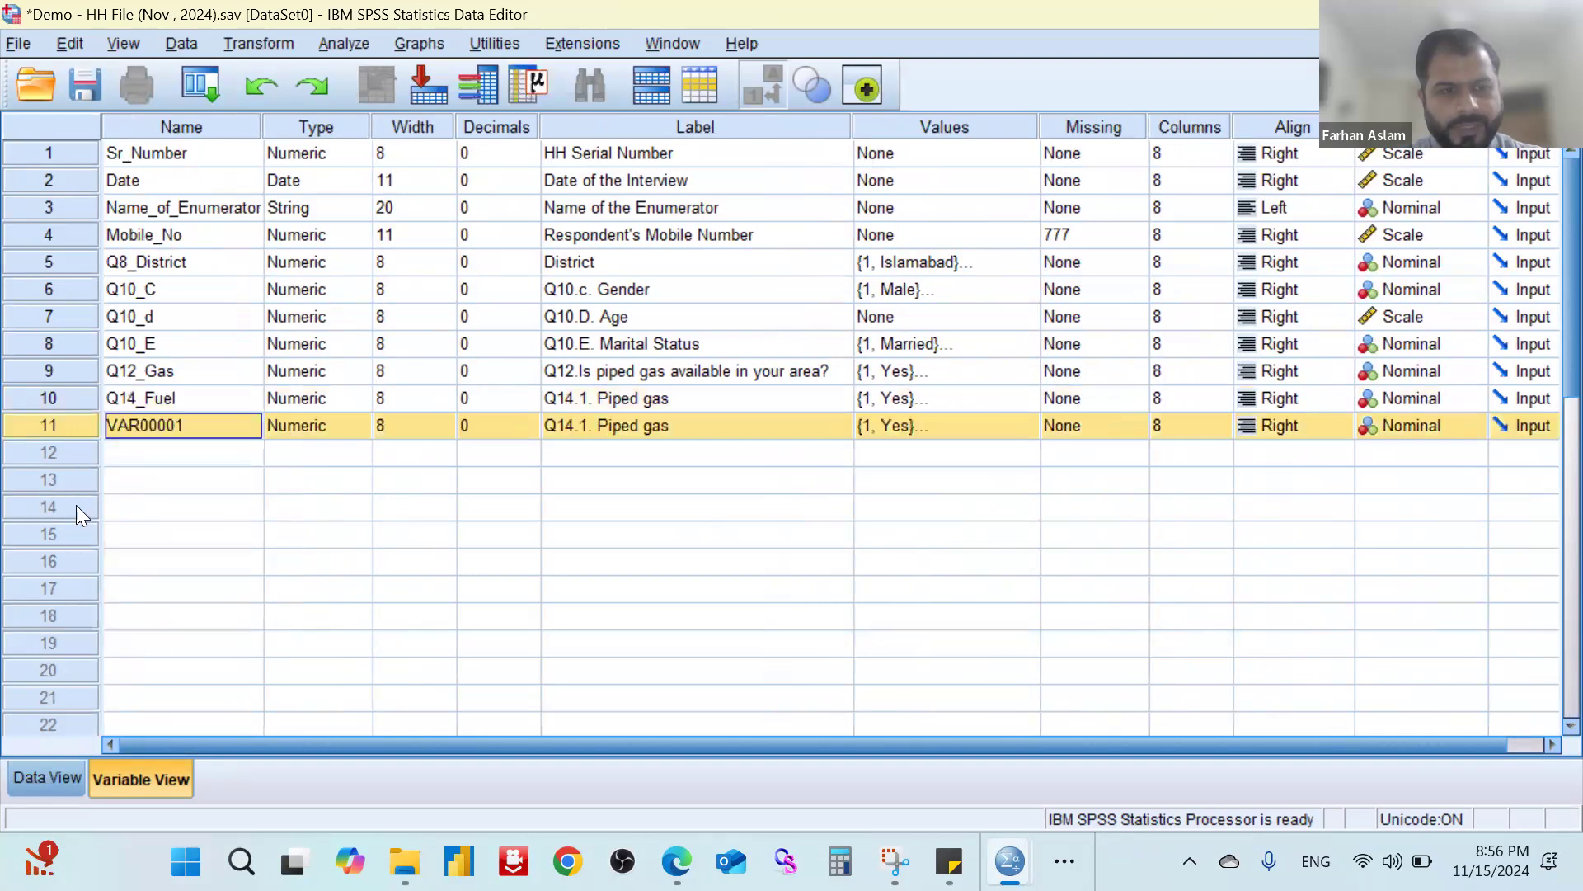
# Paste the copied variable definition into rows 12, 13, 14 and 15 as well.
pyautogui.click(72, 448)
pyautogui.rightClick(73, 448)
pyautogui.click(116, 497)
pyautogui.click(64, 483)
pyautogui.rightClick(64, 478)
pyautogui.click(107, 528)
pyautogui.click(51, 504)
pyautogui.rightClick(56, 505)
pyautogui.click(97, 551)
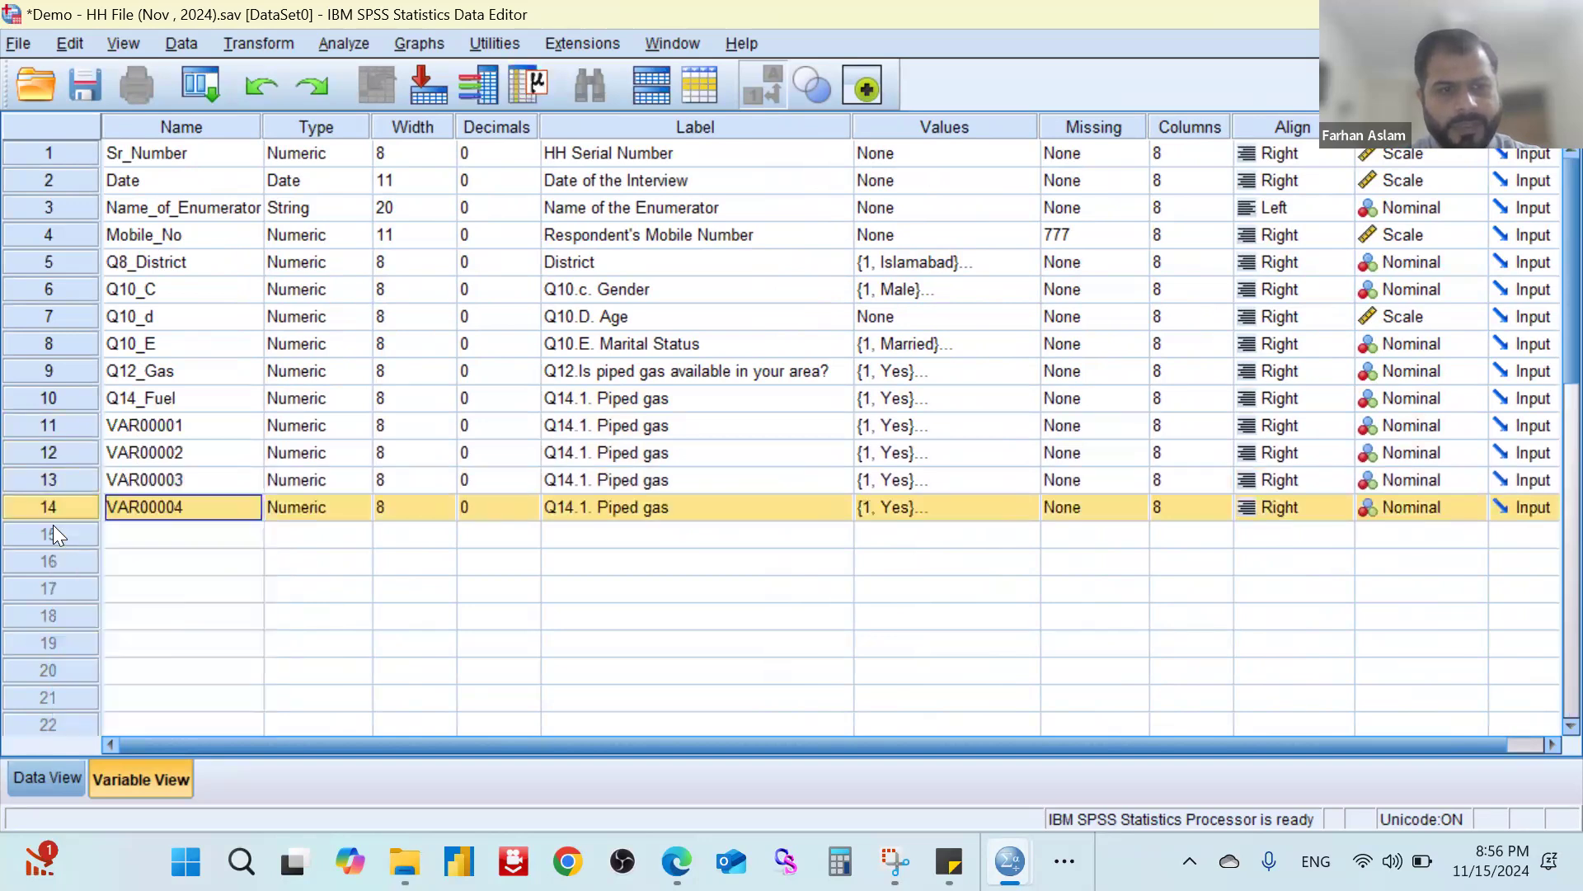
pyautogui.click(53, 528)
pyautogui.rightClick(79, 534)
pyautogui.click(103, 577)
pyautogui.click(292, 535)
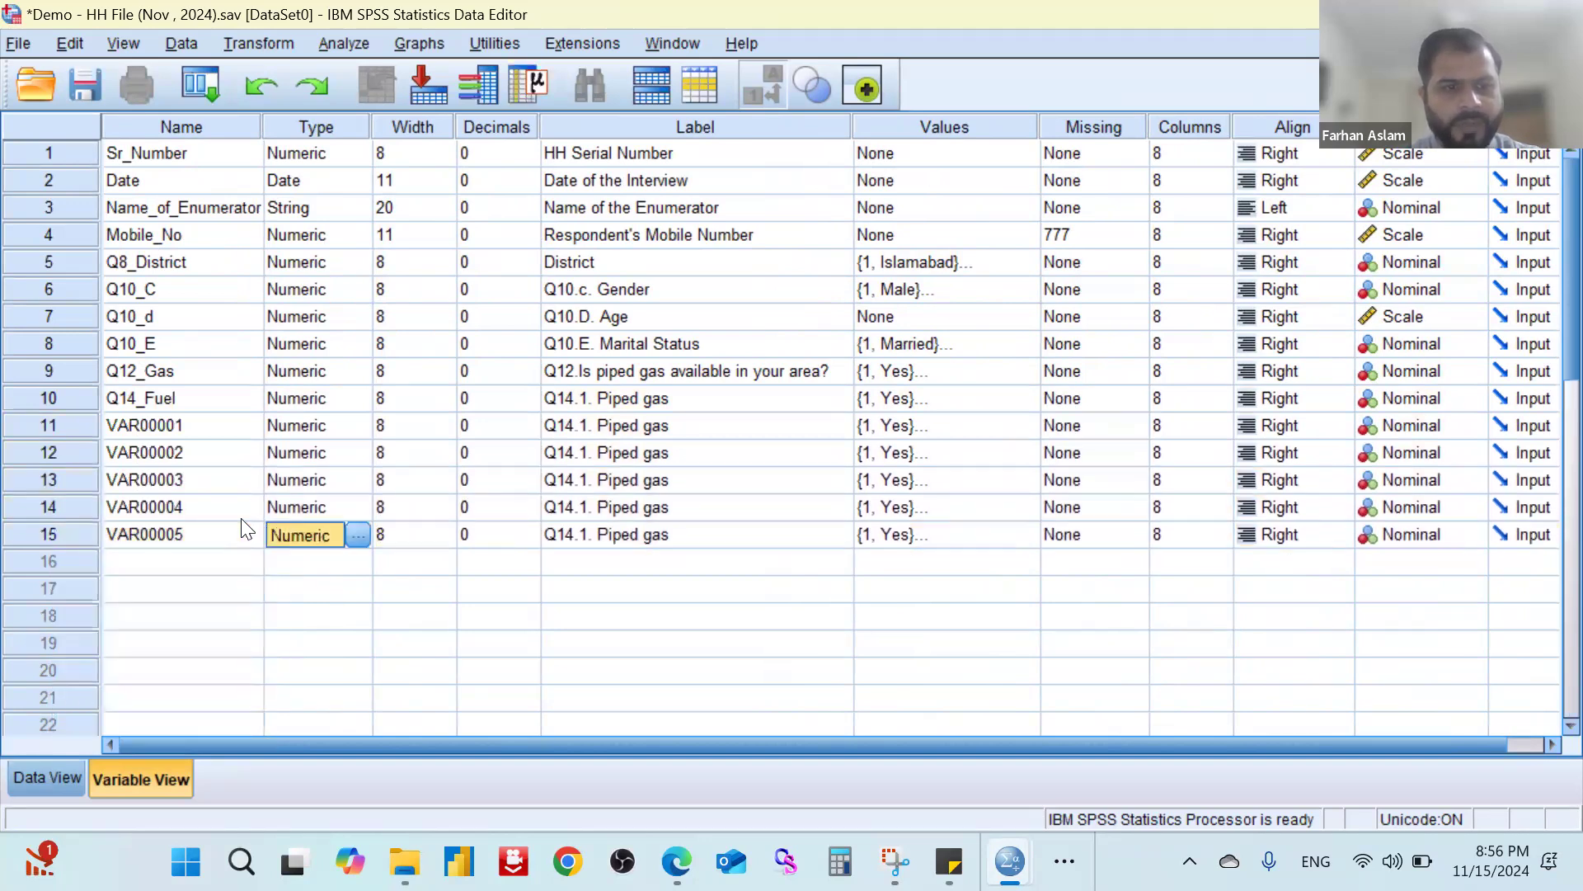
# Rename Q14_Fuel in row 10 to Q14_1_Fuel and copy the new name.
pyautogui.click(201, 398)
pyautogui.click(200, 399)
pyautogui.click(144, 398)
pyautogui.write('1_')
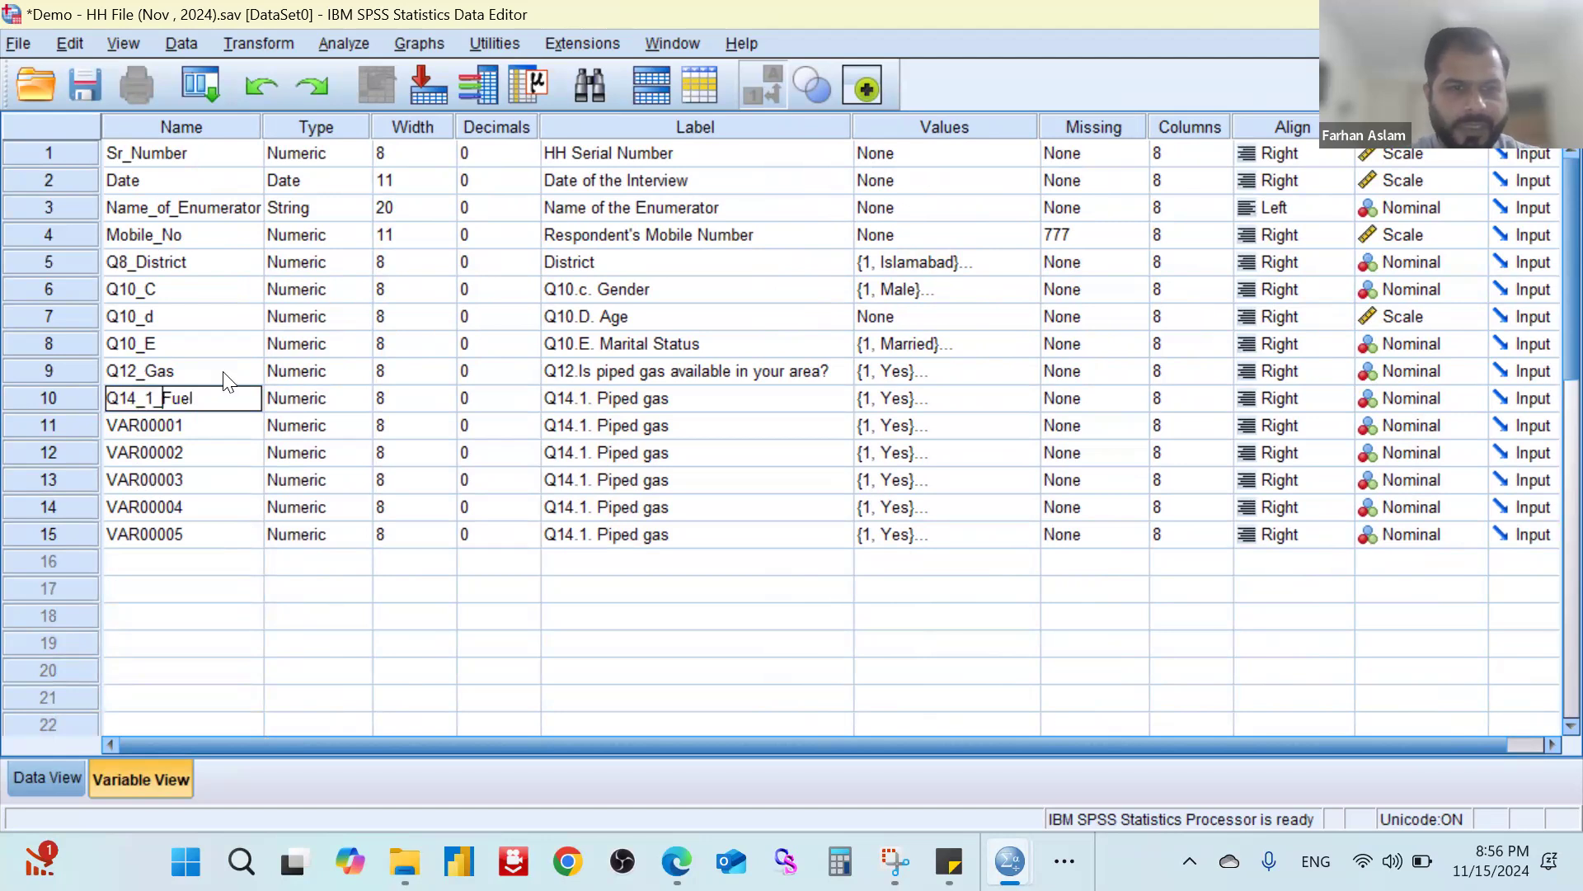
pyautogui.hotkey('shift', 'Right')
pyautogui.moveTo(81, 405); pyautogui.dragTo(85, 405)
pyautogui.moveTo(219, 401); pyautogui.dragTo(98, 382)
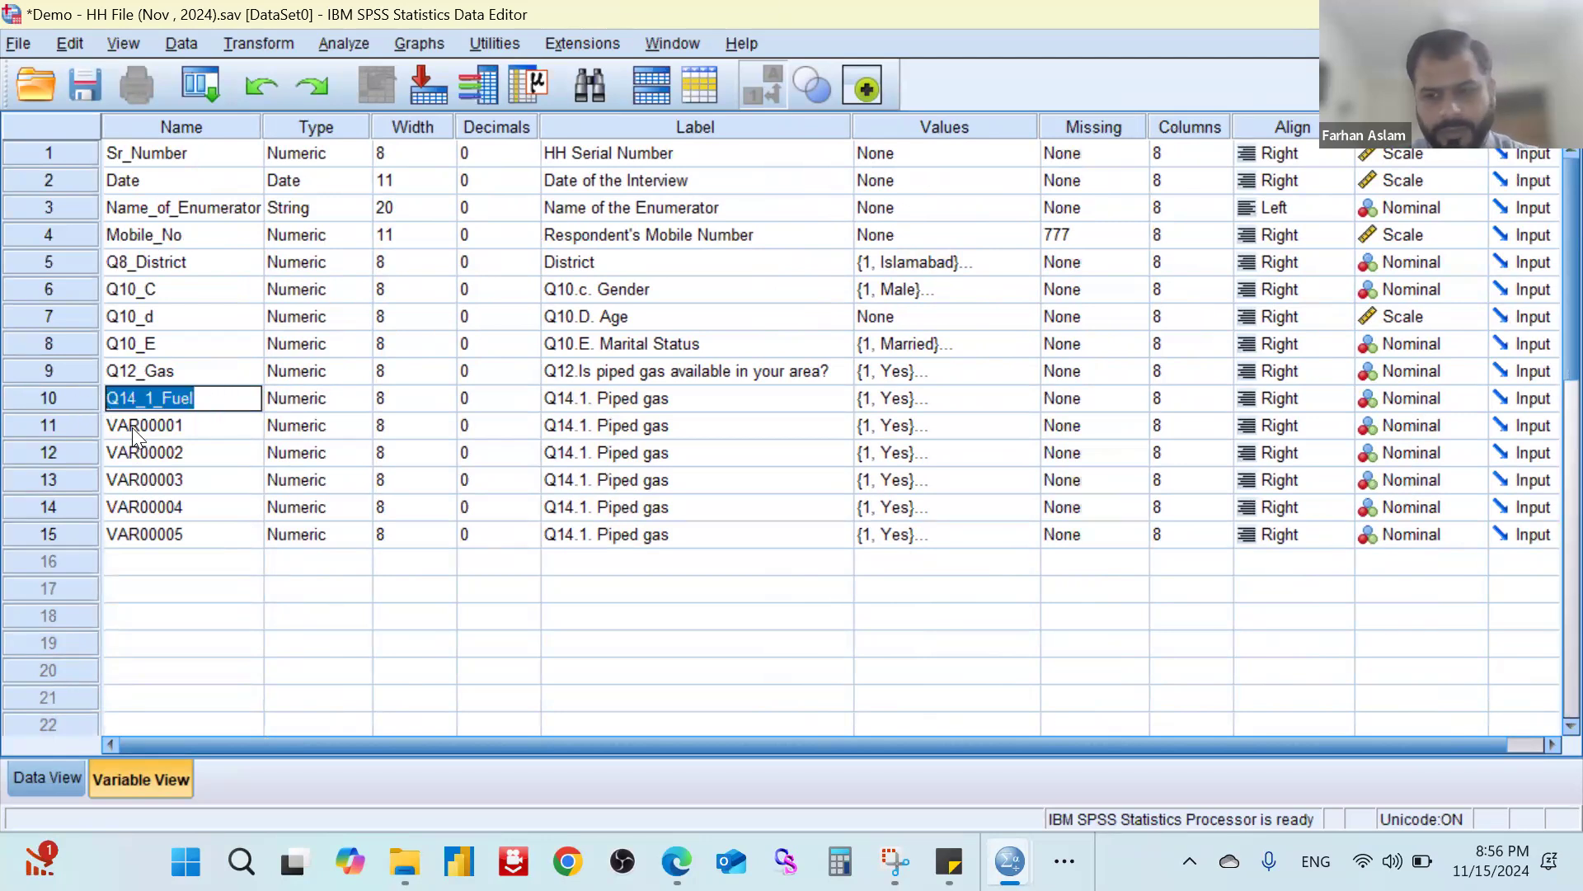
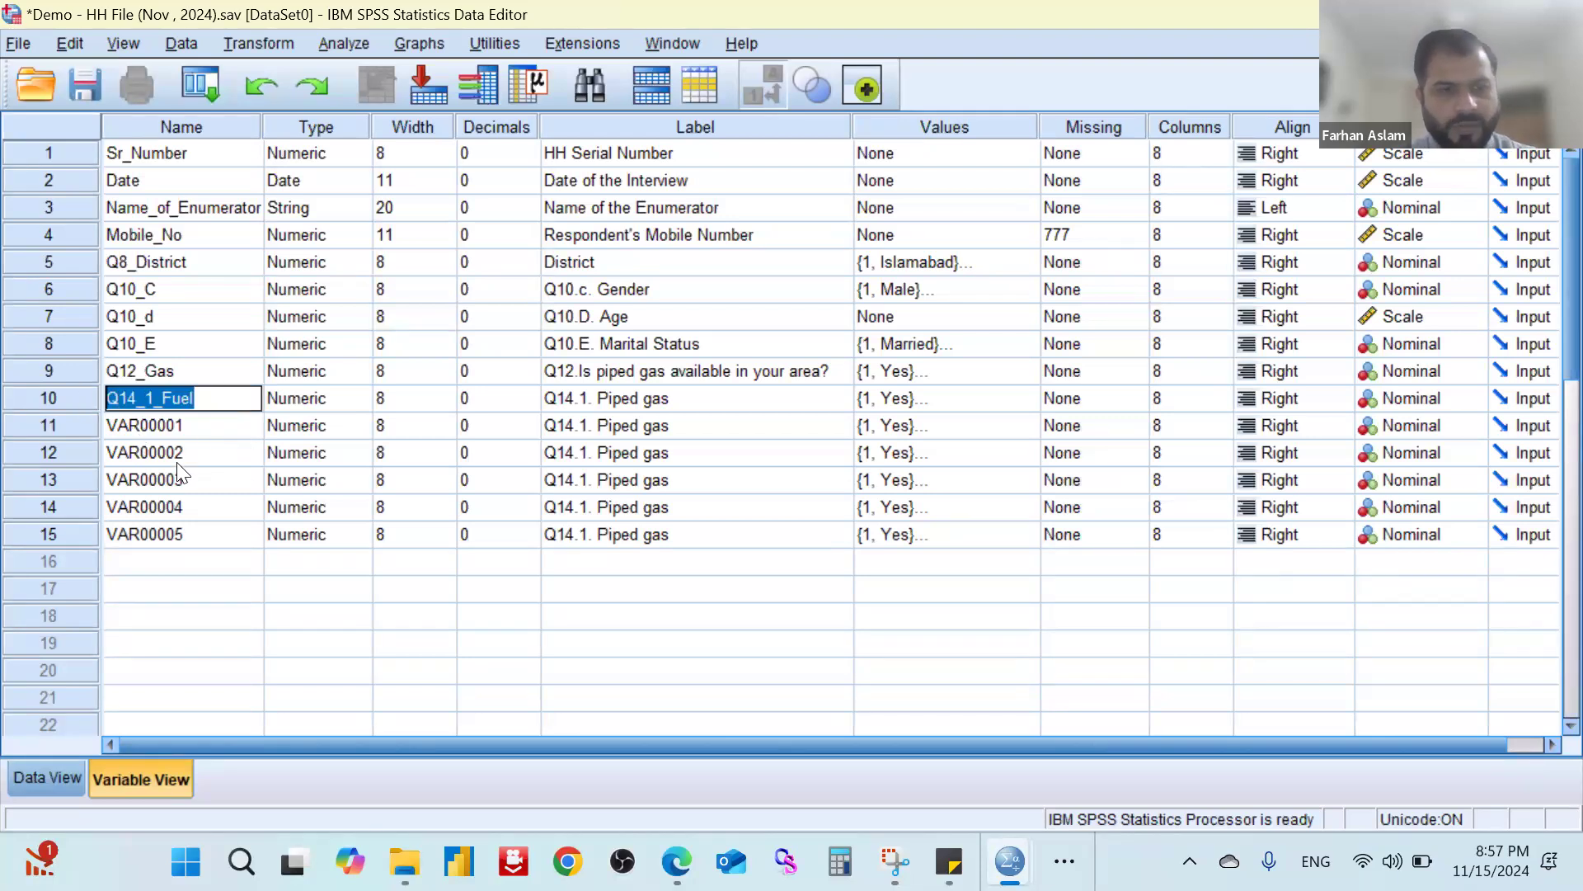
# Try to give the variable in row 11 the copied name Q14_1_Fuel.
pyautogui.click(188, 427)
pyautogui.doubleClick(132, 416)
pyautogui.write('Q14_1_Fuel')
pyautogui.press('Left')
pyautogui.press('Left')
pyautogui.press('Left')
pyautogui.press('Left')
pyautogui.press('Left')
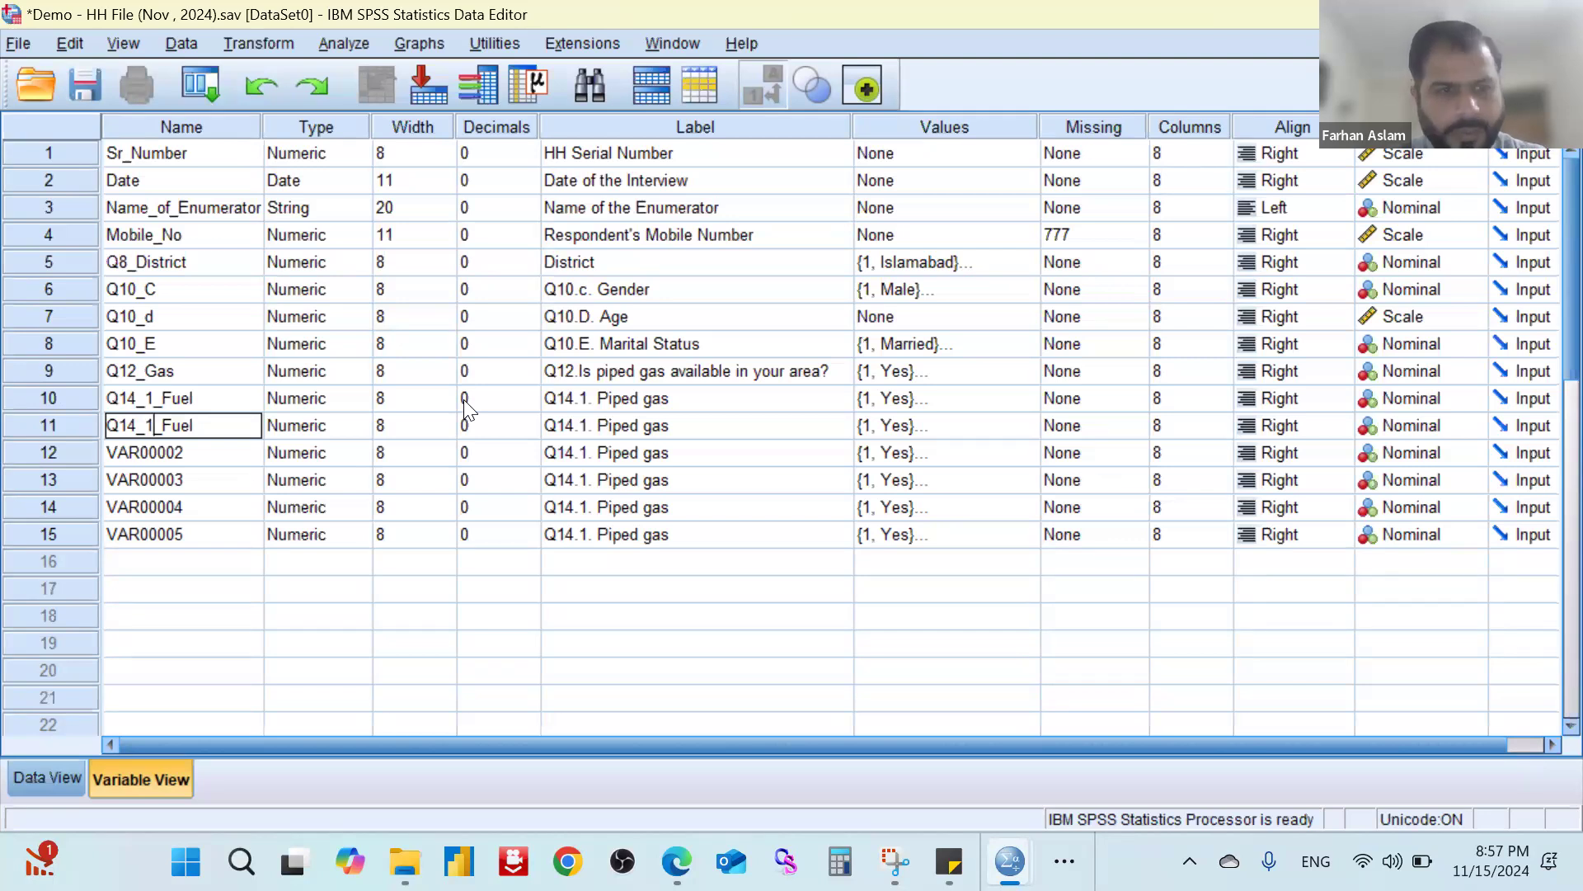
pyautogui.press('Return')
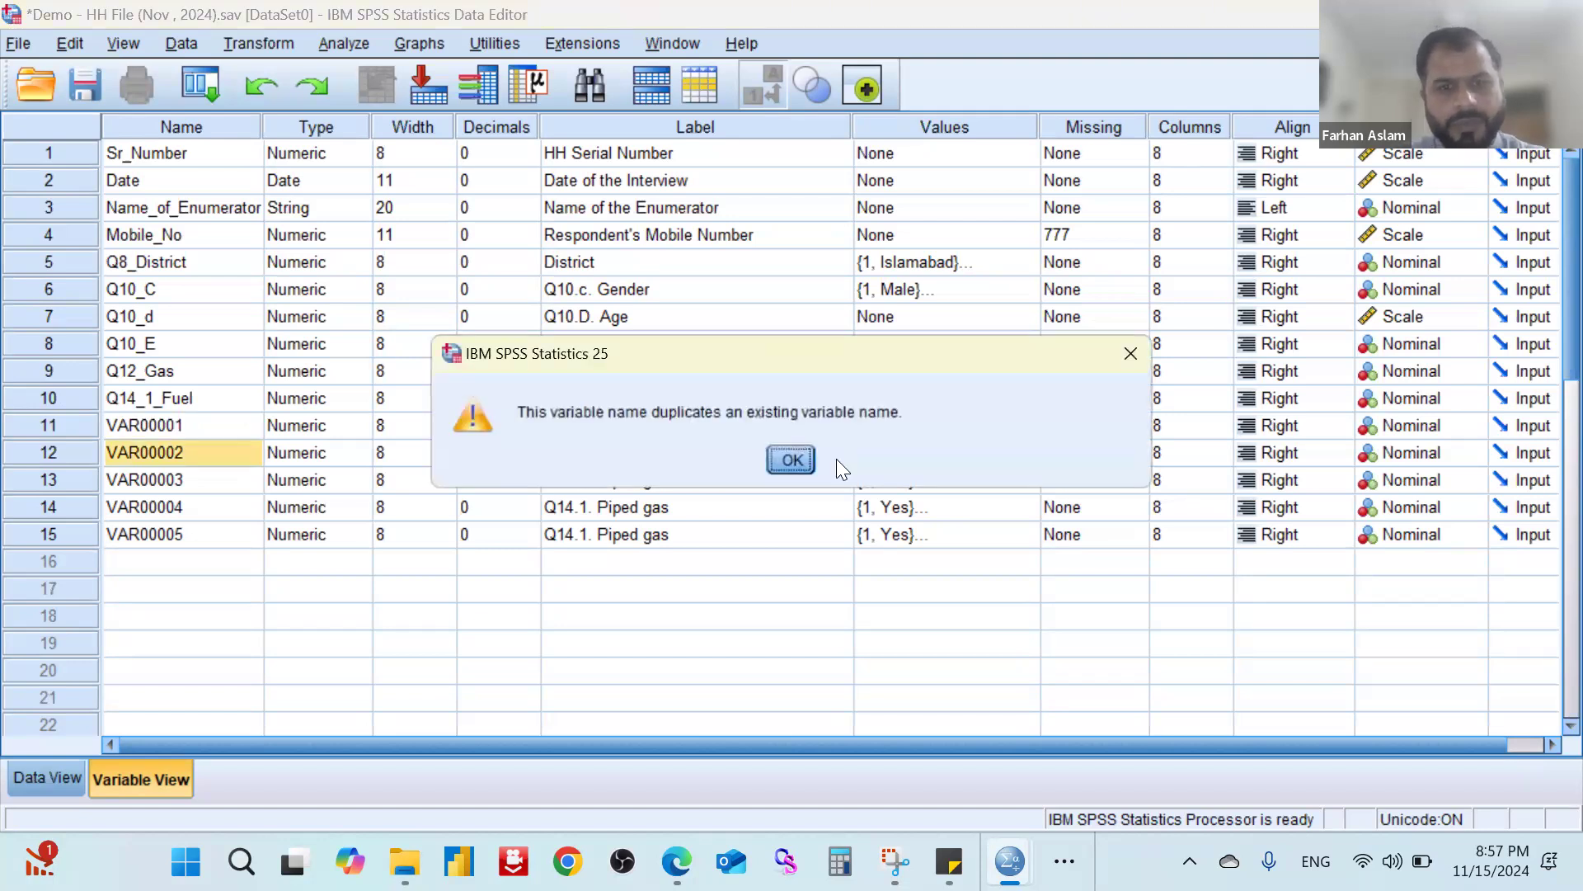
pyautogui.press('Return')
# Rename the variable in row 11 to Q14_2_Fuel, reusing the copied name with its option number changed.
pyautogui.doubleClick(198, 425)
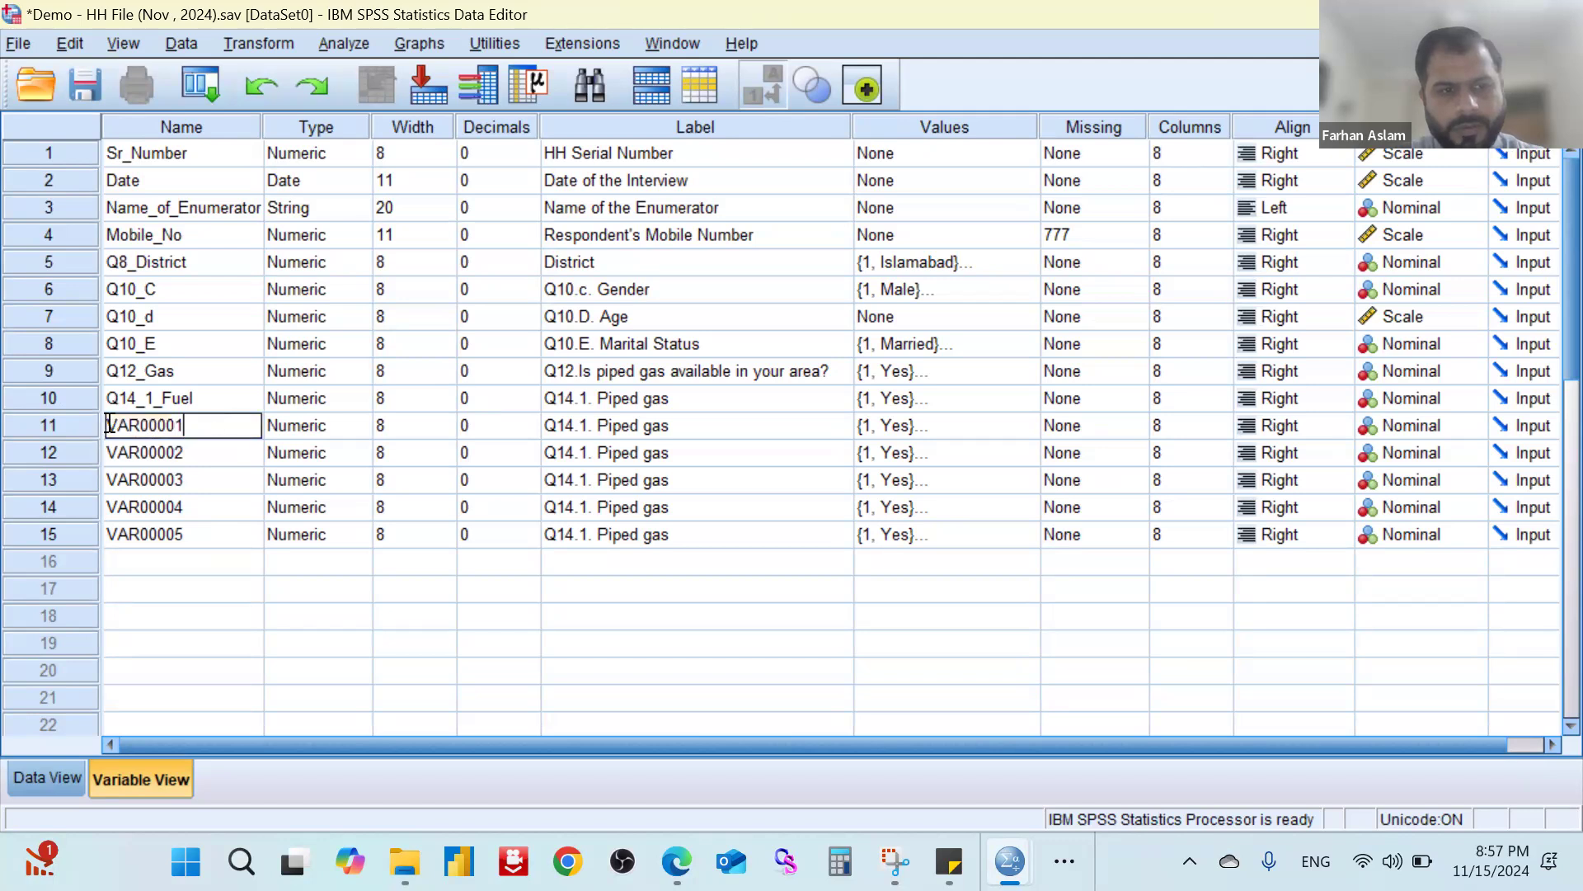
pyautogui.hotkey('ctrl', 'a')
pyautogui.write('Q14_1_Fuel')
pyautogui.press('Left')
pyautogui.press('Left')
pyautogui.press('Left')
pyautogui.press('Left')
pyautogui.press('Left')
pyautogui.hotkey('shift', 'Left')
pyautogui.write('2')
# Copy the Q14 answer option "Cylinder gas" from the Word questionnaire and return to the SPSS label of Q14_2_Fuel.
pyautogui.press('Tab')
pyautogui.press('Tab')
pyautogui.press('Tab')
pyautogui.press('Tab')
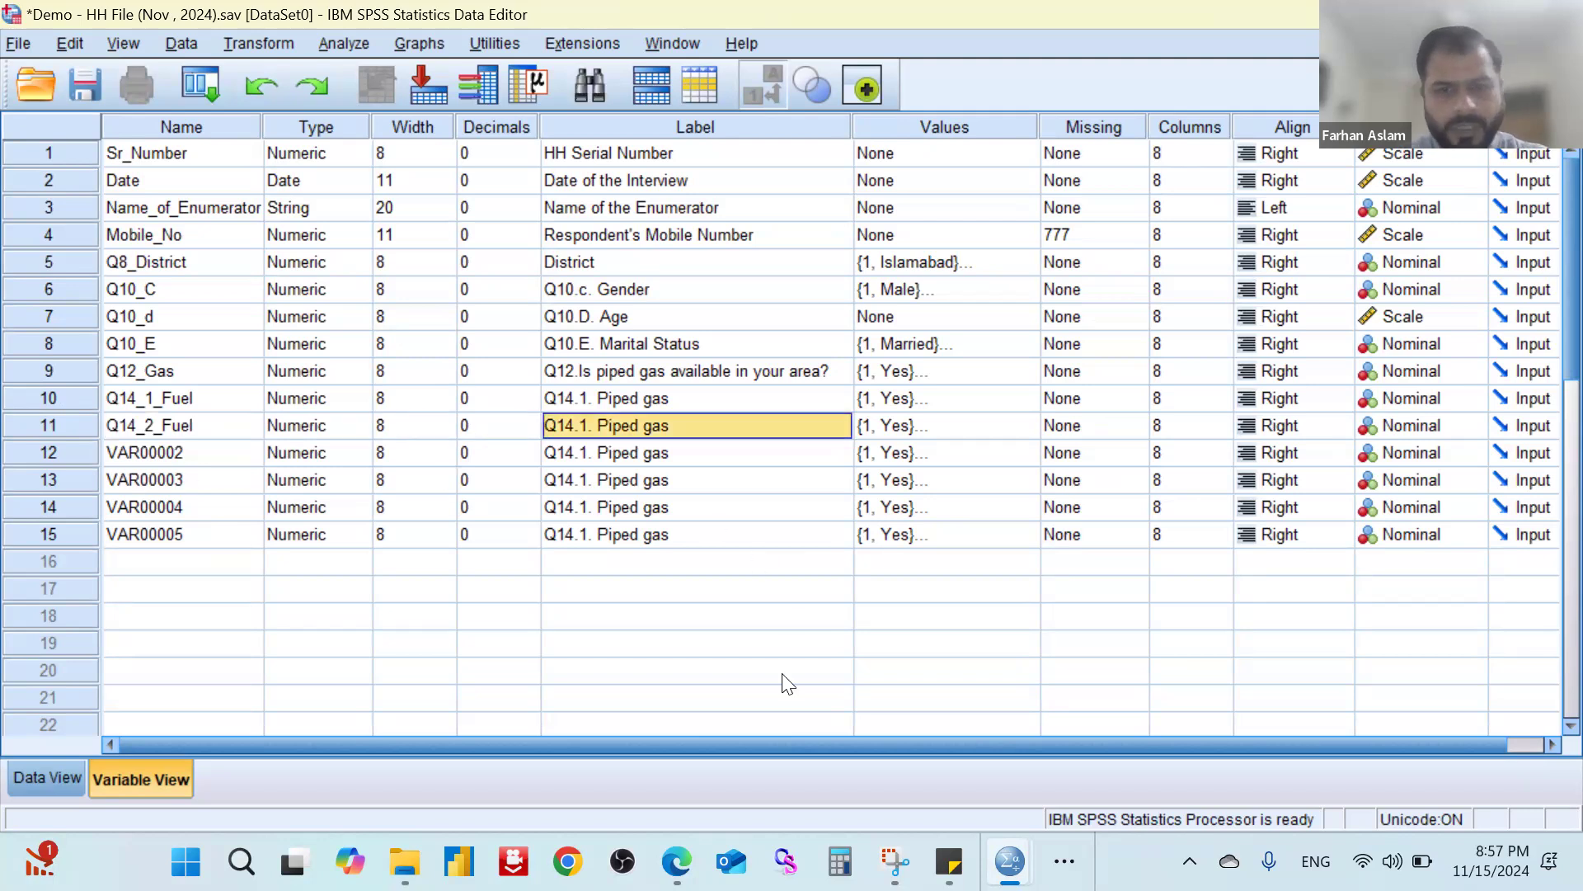
pyautogui.click(1064, 860)
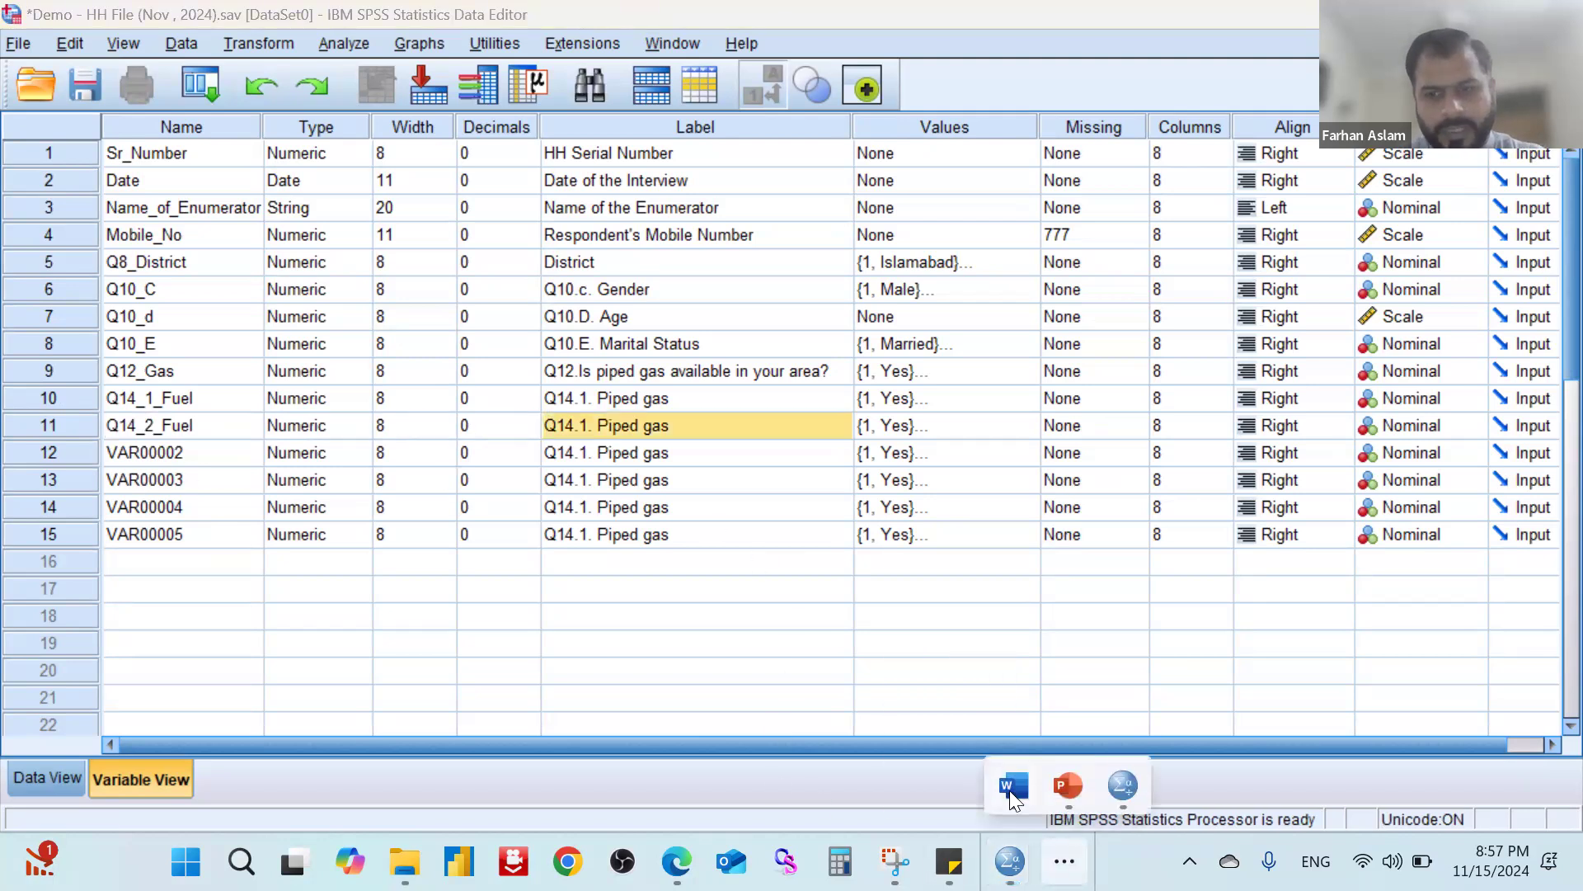
pyautogui.click(1012, 785)
pyautogui.click(990, 471)
pyautogui.moveTo(1035, 479); pyautogui.dragTo(1075, 474)
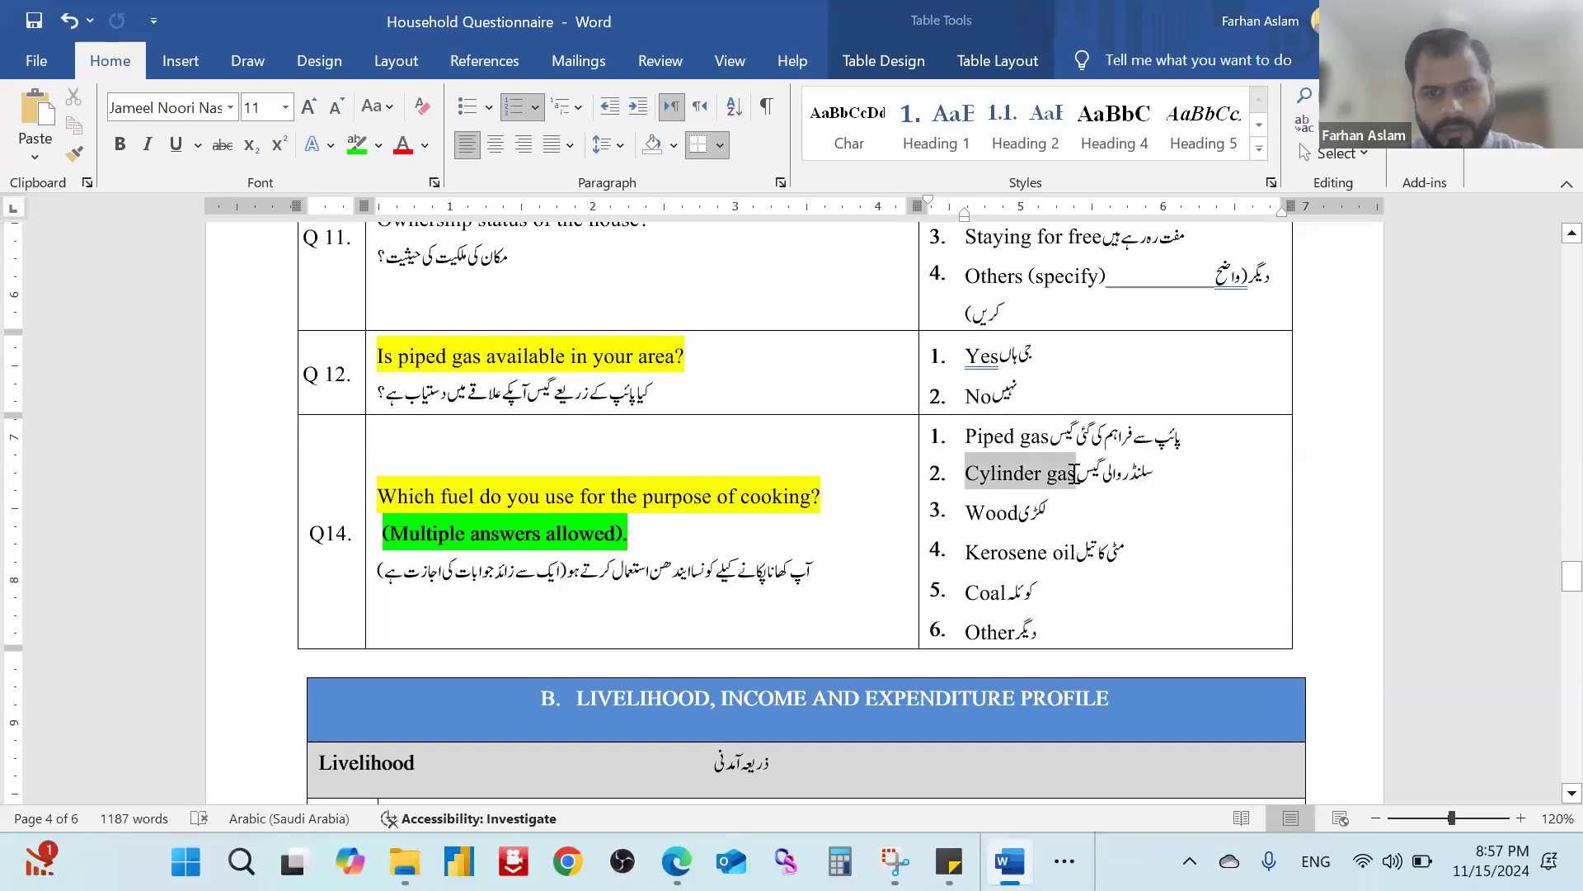
pyautogui.hotkey('alt', 'Tab')
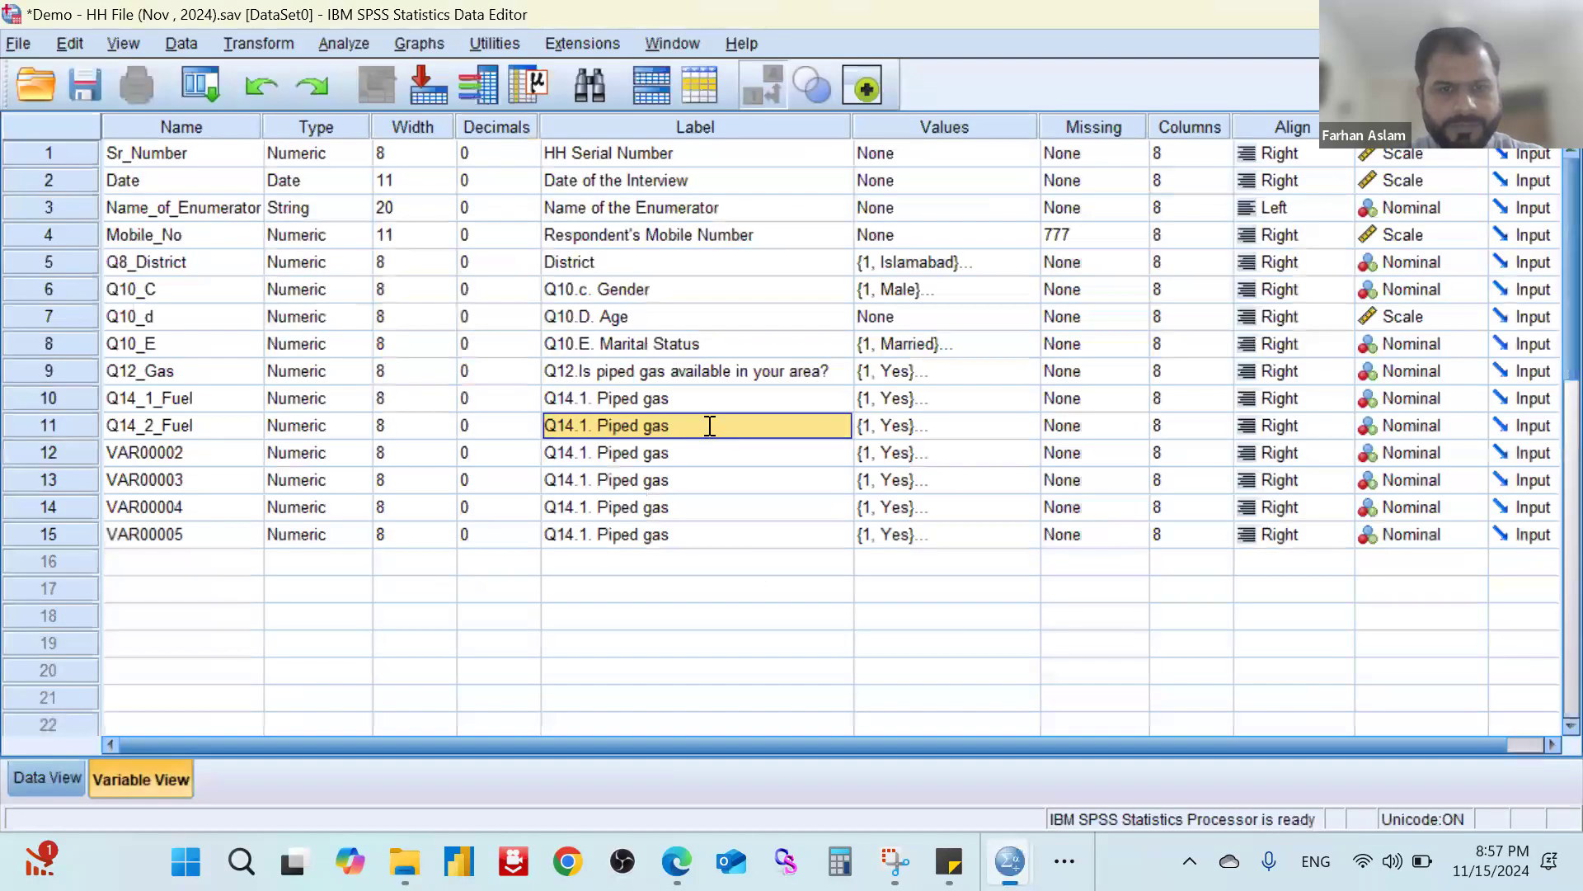
# Replace "Piped gas" in the Q14_2_Fuel label with the copied option "2. Cylinder gas".
pyautogui.doubleClick(729, 429)
pyautogui.hotkey('ctrl', 'shift', 'Left')
pyautogui.hotkey('ctrl', 'shift', 'Left')
pyautogui.hotkey('ctrl', 'shift', 'Left')
pyautogui.hotkey('ctrl', 'shift', 'Right')
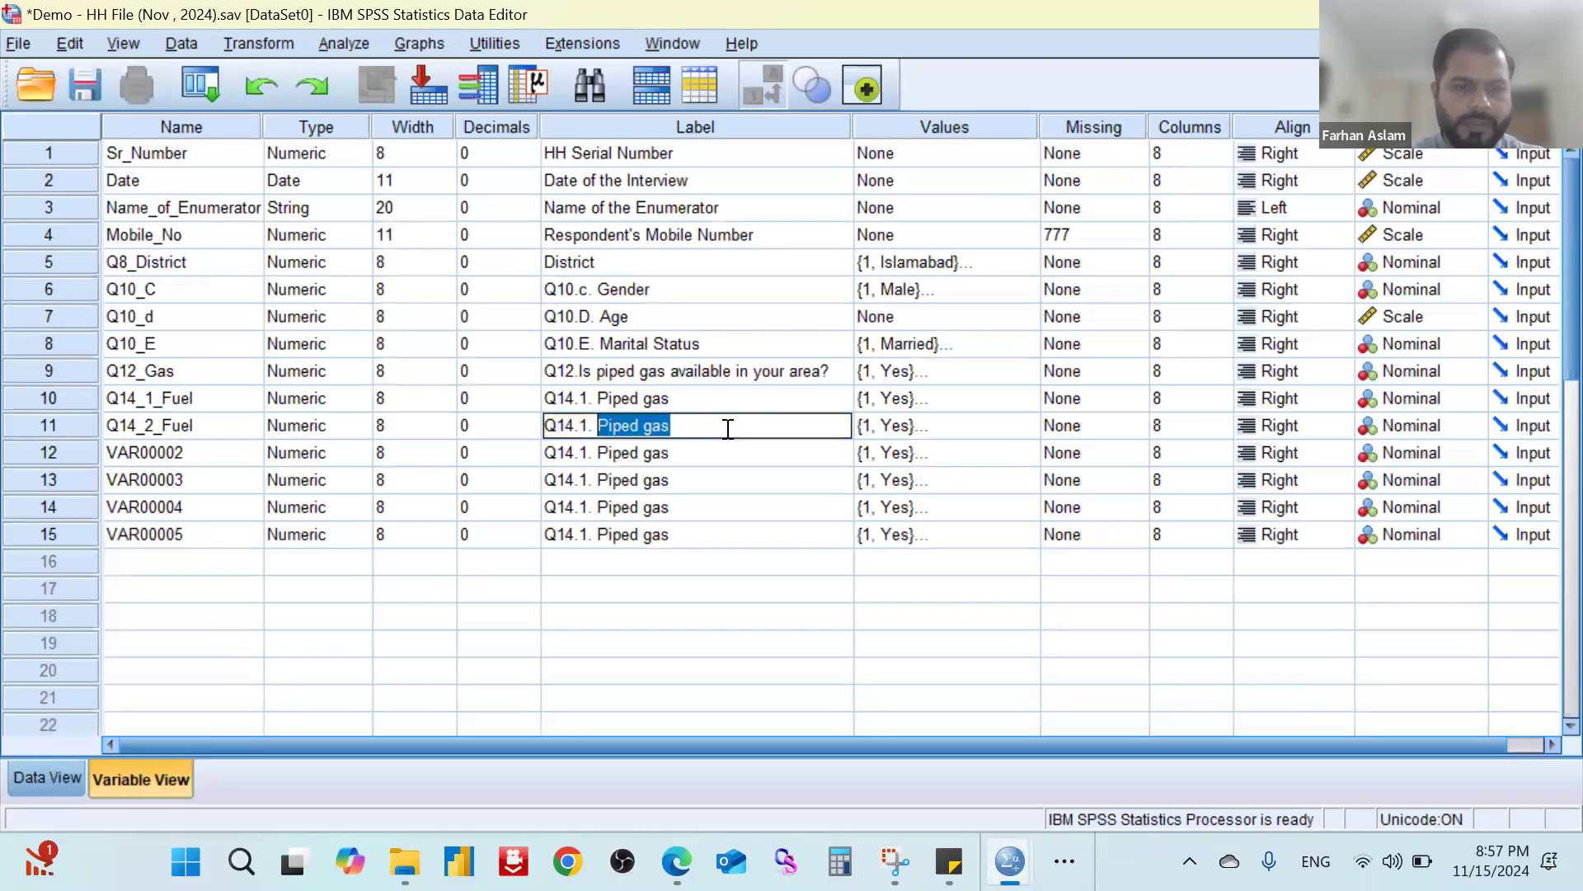
pyautogui.write('2.\tCylinder gas')
pyautogui.hotkey('ctrl', 'Left')
pyautogui.hotkey('ctrl', 'Left')
pyautogui.hotkey('ctrl', 'Left')
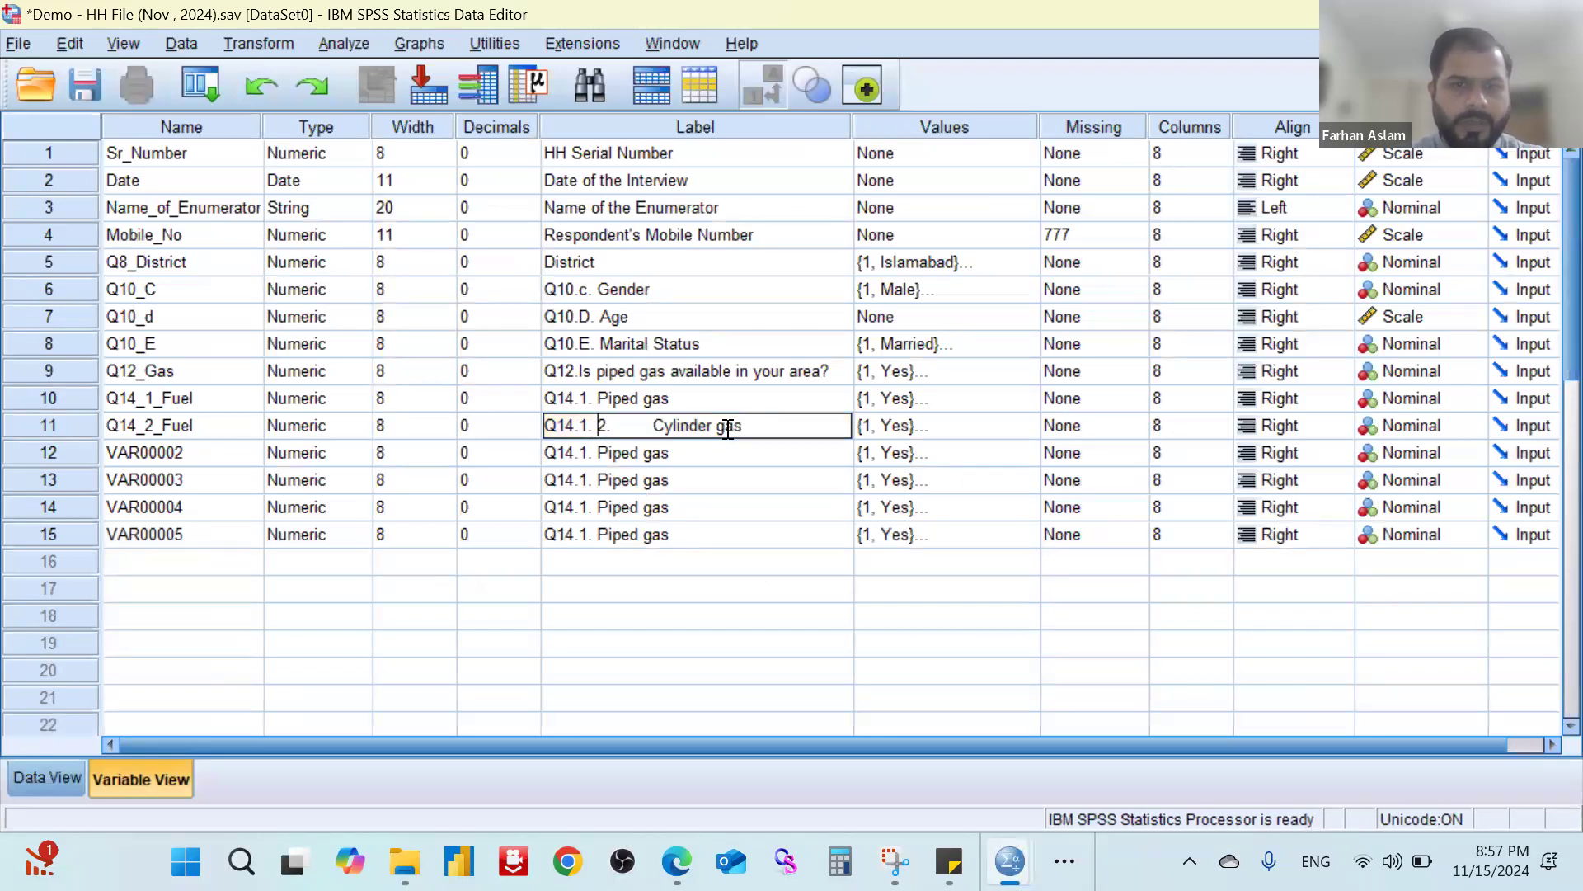
pyautogui.press('Tab')
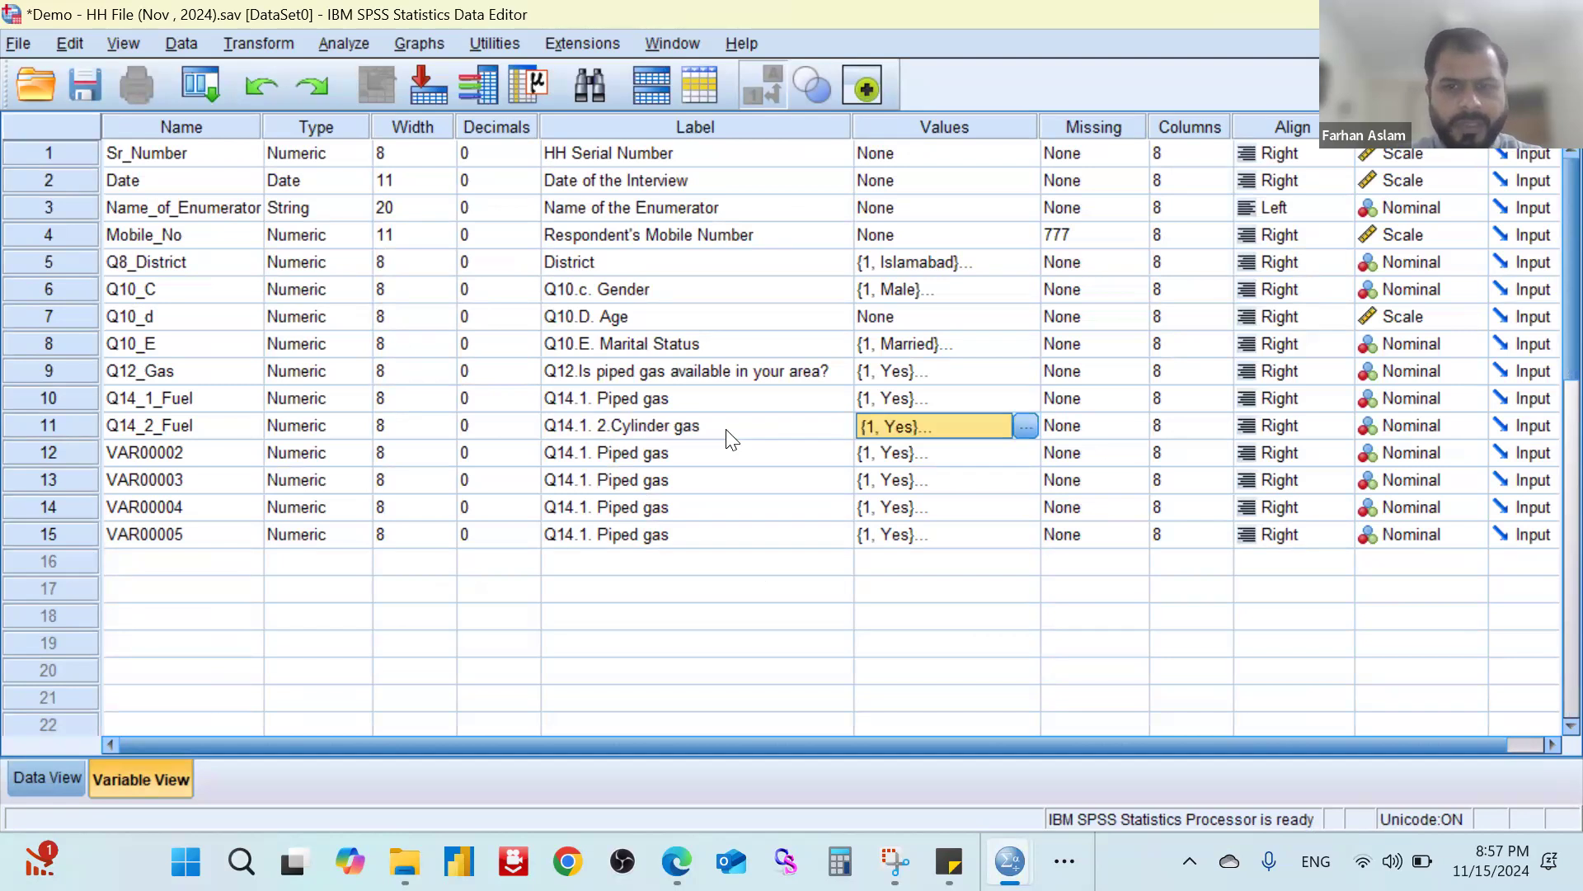
pyautogui.press('Tab')
pyautogui.press('Tab')
pyautogui.press('Tab')
pyautogui.press('Tab')
pyautogui.press('Tab')
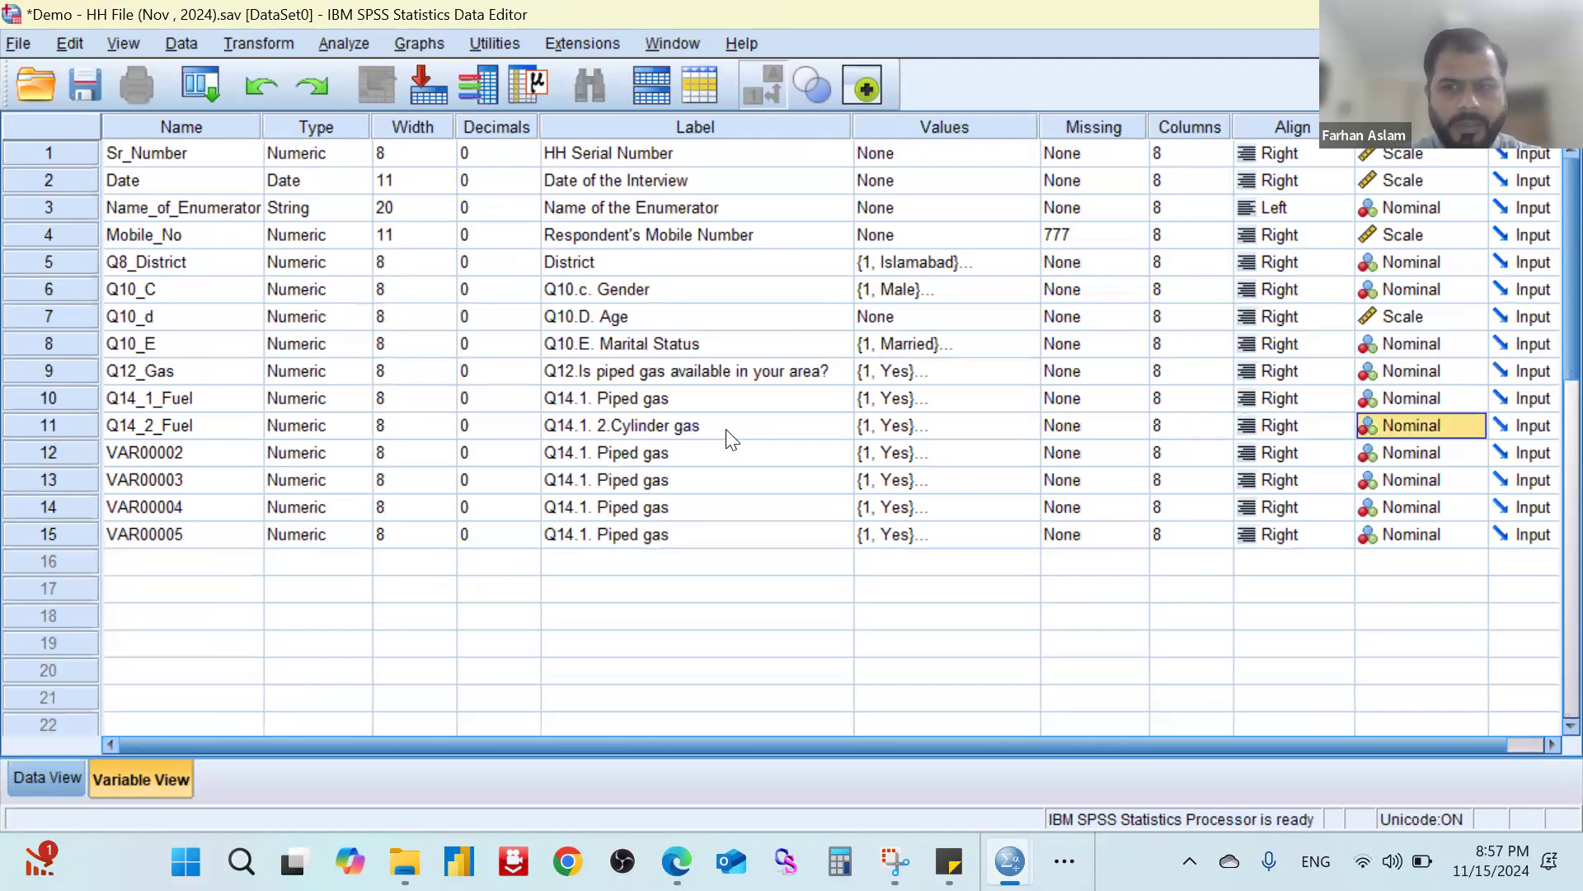
pyautogui.press('Tab')
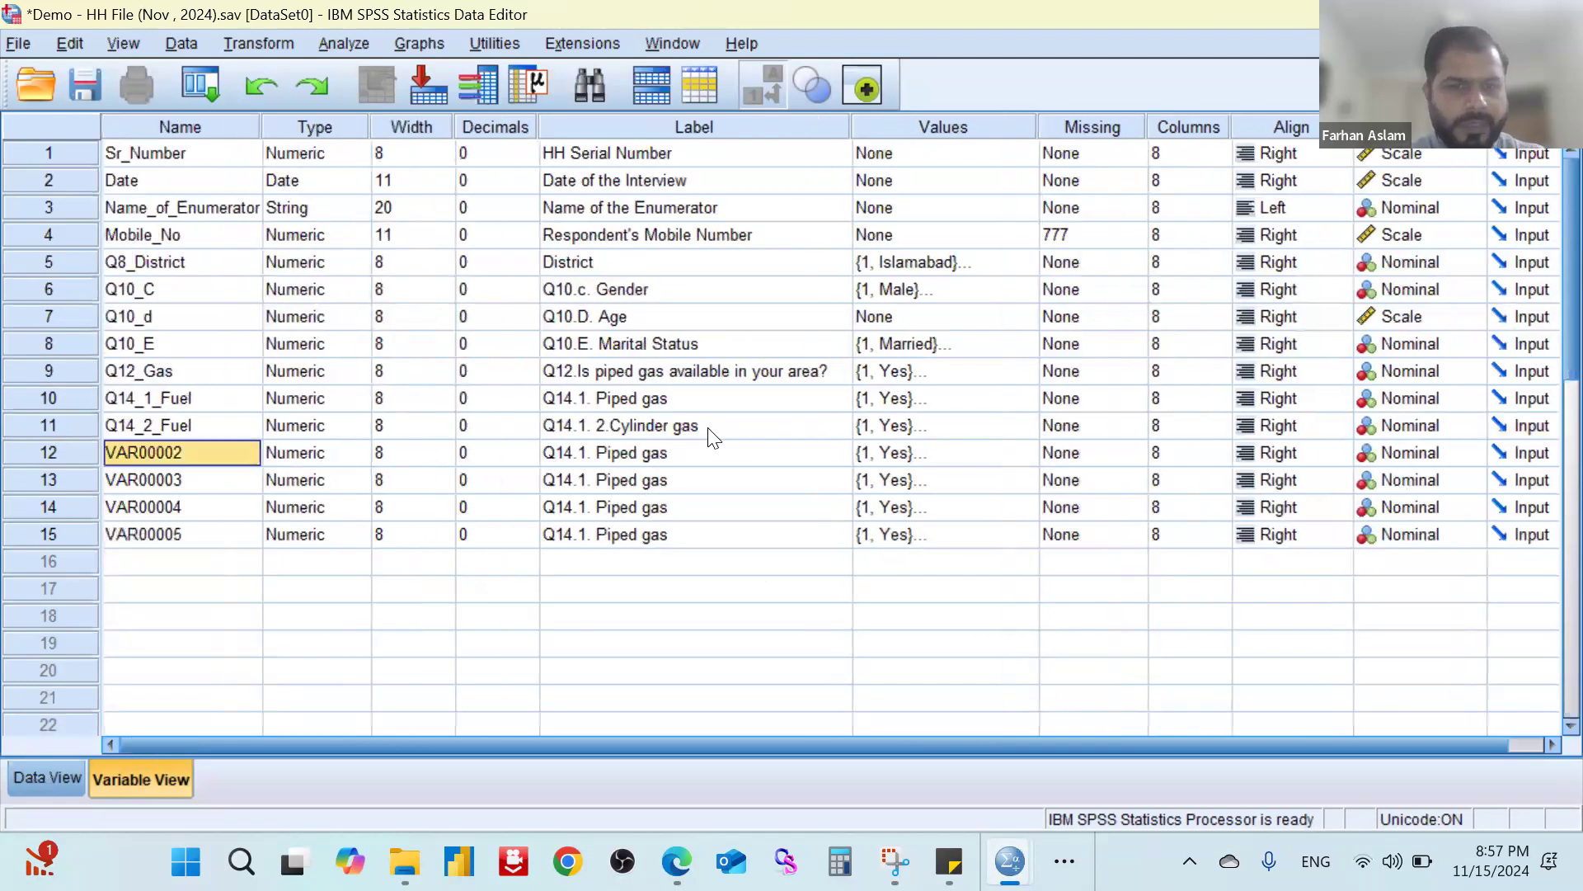
# Clean up the option number in the Q14_2_Fuel label so it reads "Q14.2. Cylinder gas".
pyautogui.doubleClick(594, 421)
pyautogui.press('BackSpace')
pyautogui.press('BackSpace')
pyautogui.click(649, 422)
pyautogui.press('BackSpace')
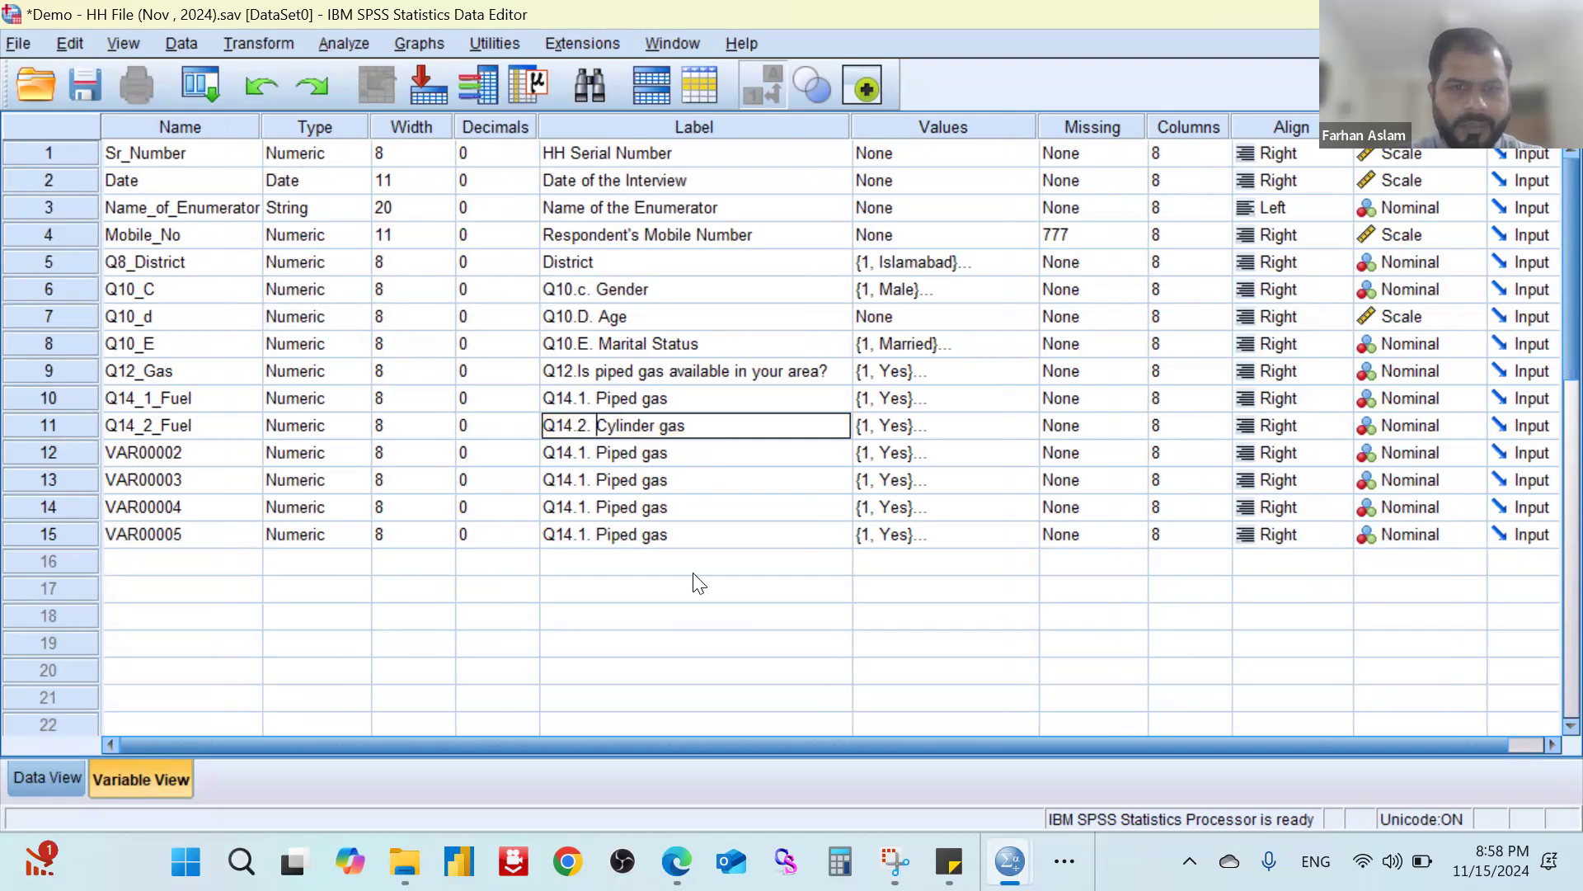
pyautogui.click(694, 574)
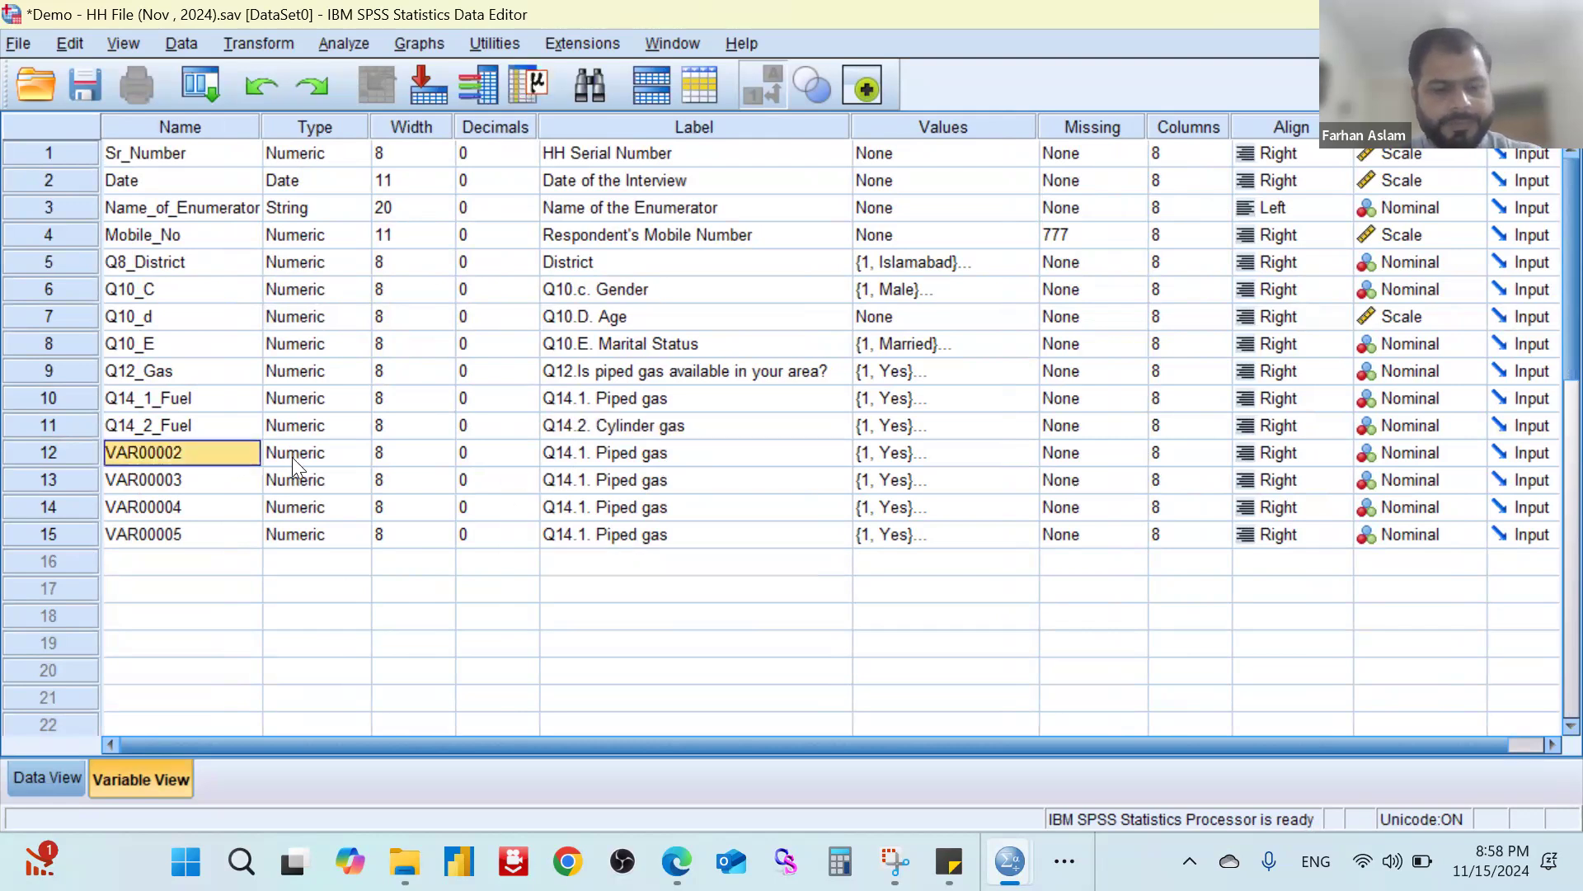
# Rename the variable in row 12 to Q14_3_Fuel by copying the name Q14_2_Fuel and changing its option number.
pyautogui.doubleClick(219, 426)
pyautogui.moveTo(165, 424); pyautogui.dragTo(18, 426)
pyautogui.moveTo(241, 426); pyautogui.dragTo(70, 415)
pyautogui.hotkey('ctrl', 'c')
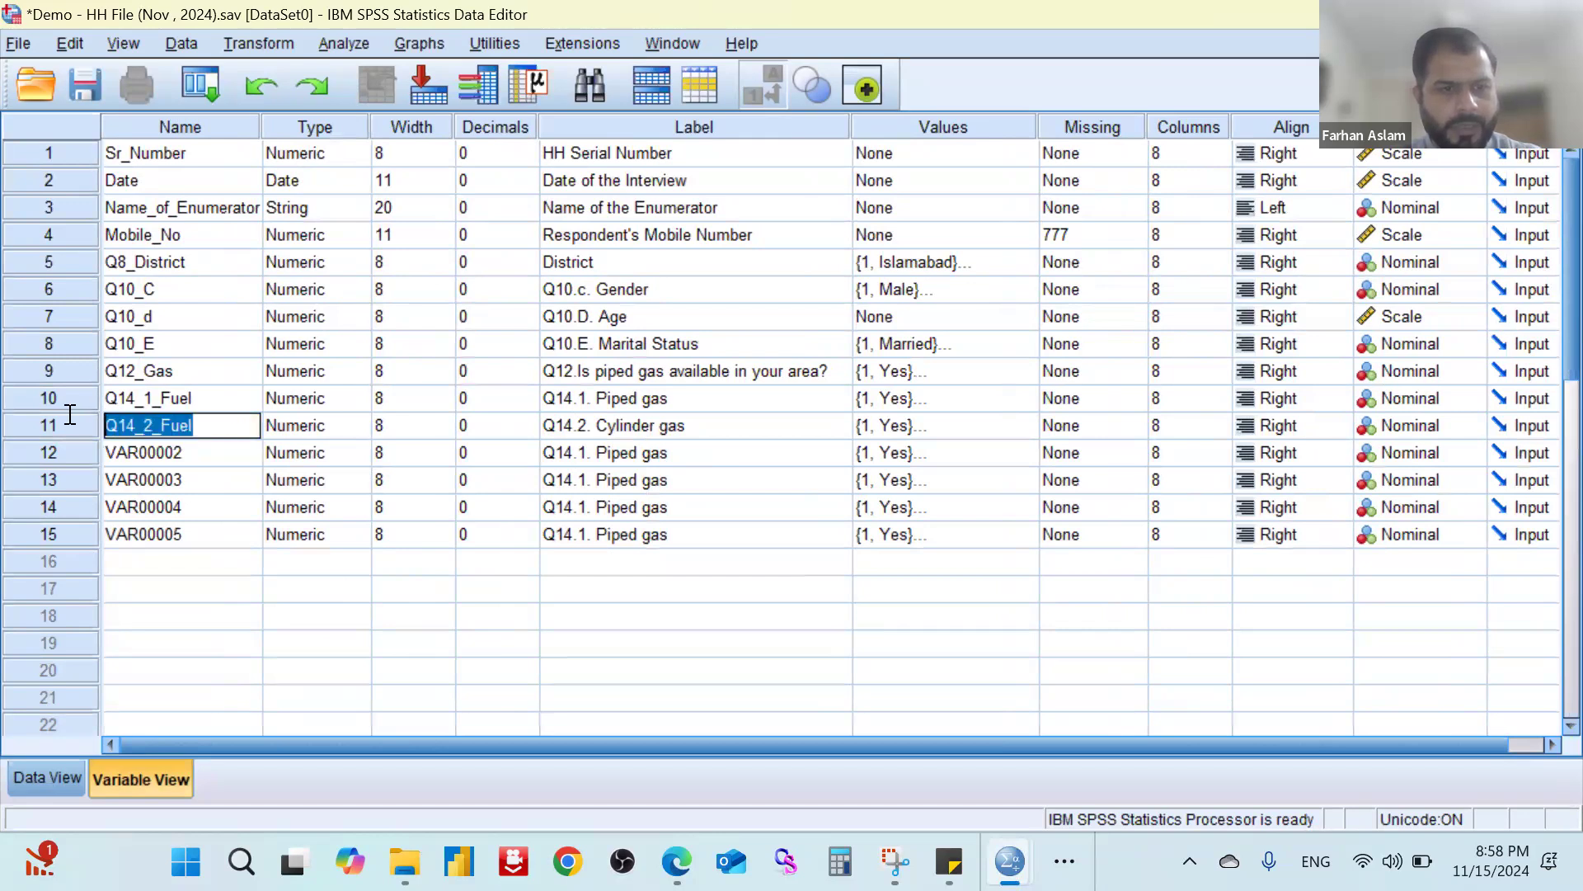
pyautogui.doubleClick(221, 452)
pyautogui.moveTo(232, 452); pyautogui.dragTo(49, 446)
pyautogui.hotkey('ctrl', 'a')
pyautogui.hotkey('ctrl', 'v')
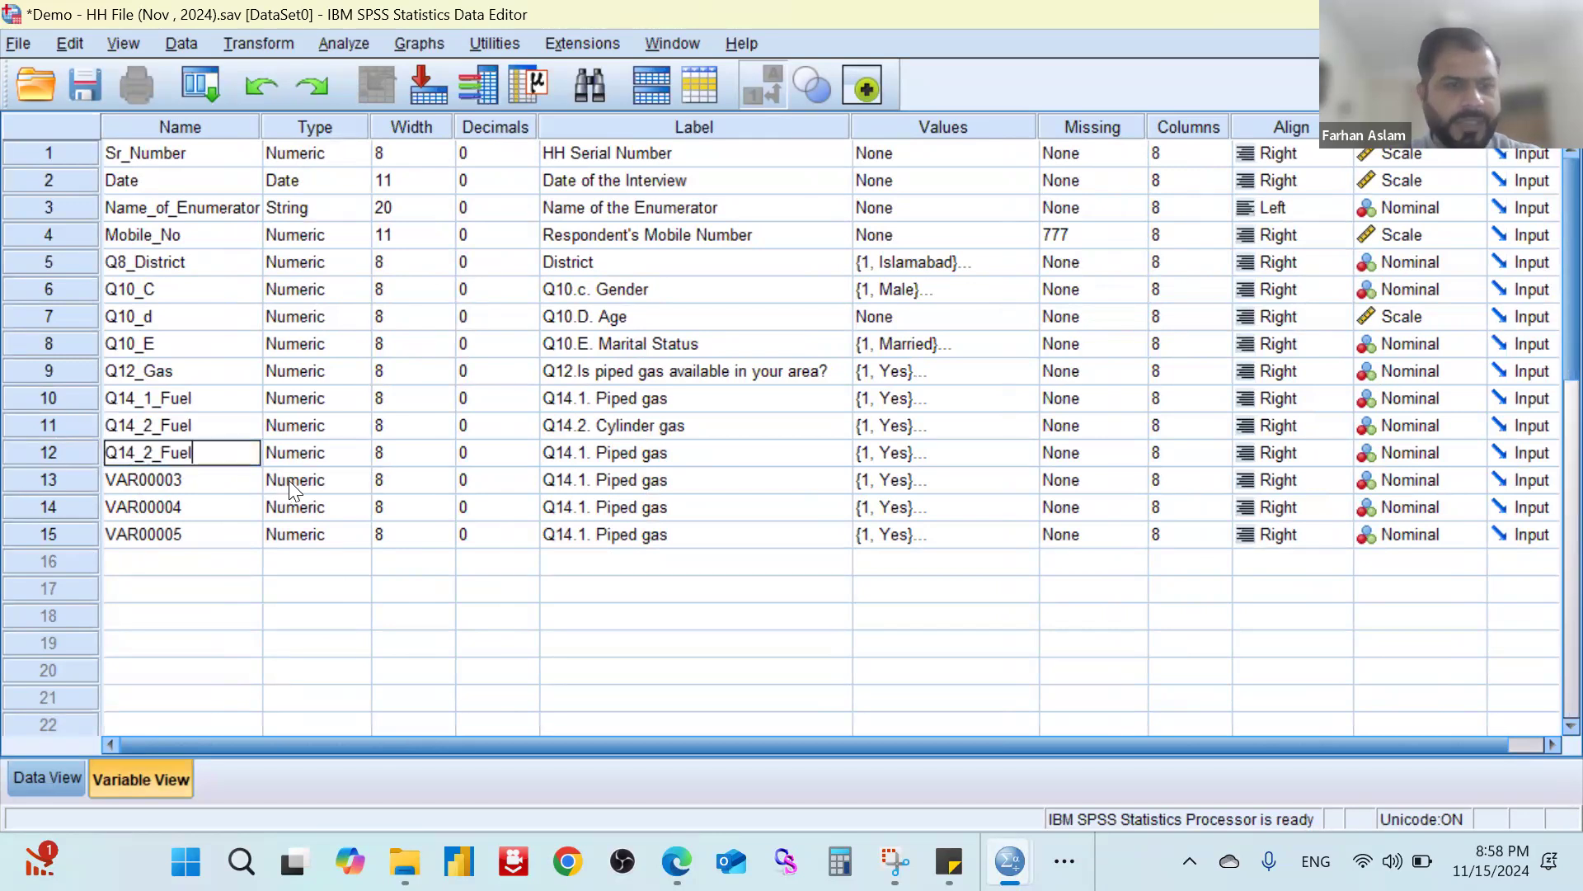
pyautogui.press('Left')
pyautogui.press('Left')
pyautogui.press('Left')
pyautogui.press('Left')
pyautogui.press('Left')
pyautogui.hotkey('shift', 'Left')
pyautogui.write('3')
# Copy the Q14 answer option "Wood" from the Word questionnaire and return to the SPSS label of Q14_3_Fuel.
pyautogui.press('Tab')
pyautogui.press('Tab')
pyautogui.press('Tab')
pyautogui.press('Tab')
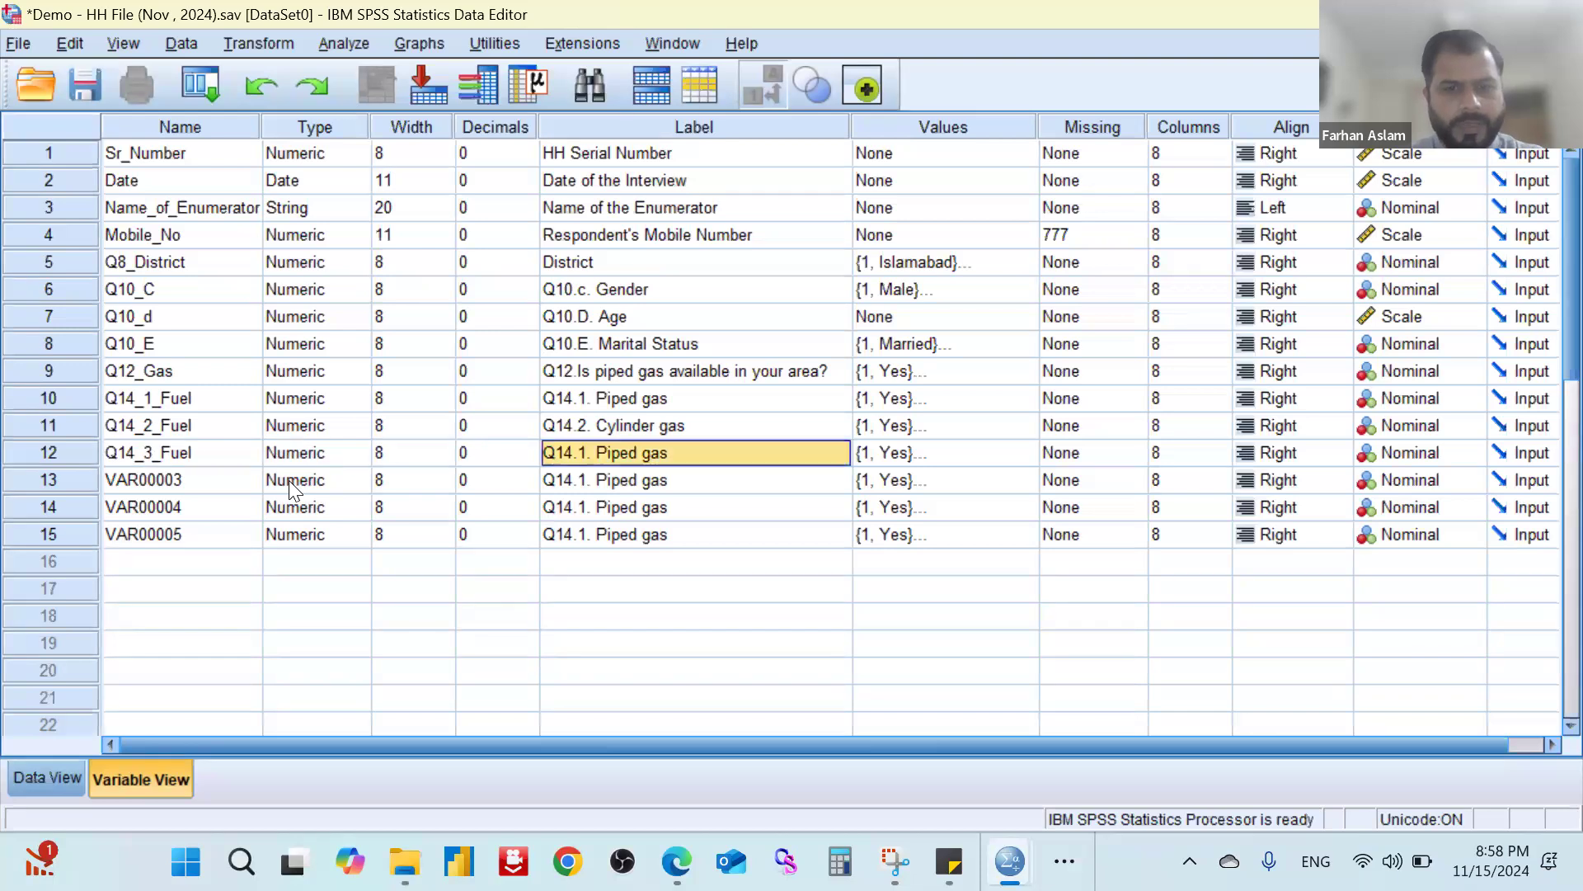
pyautogui.hotkey('alt', 'Tab')
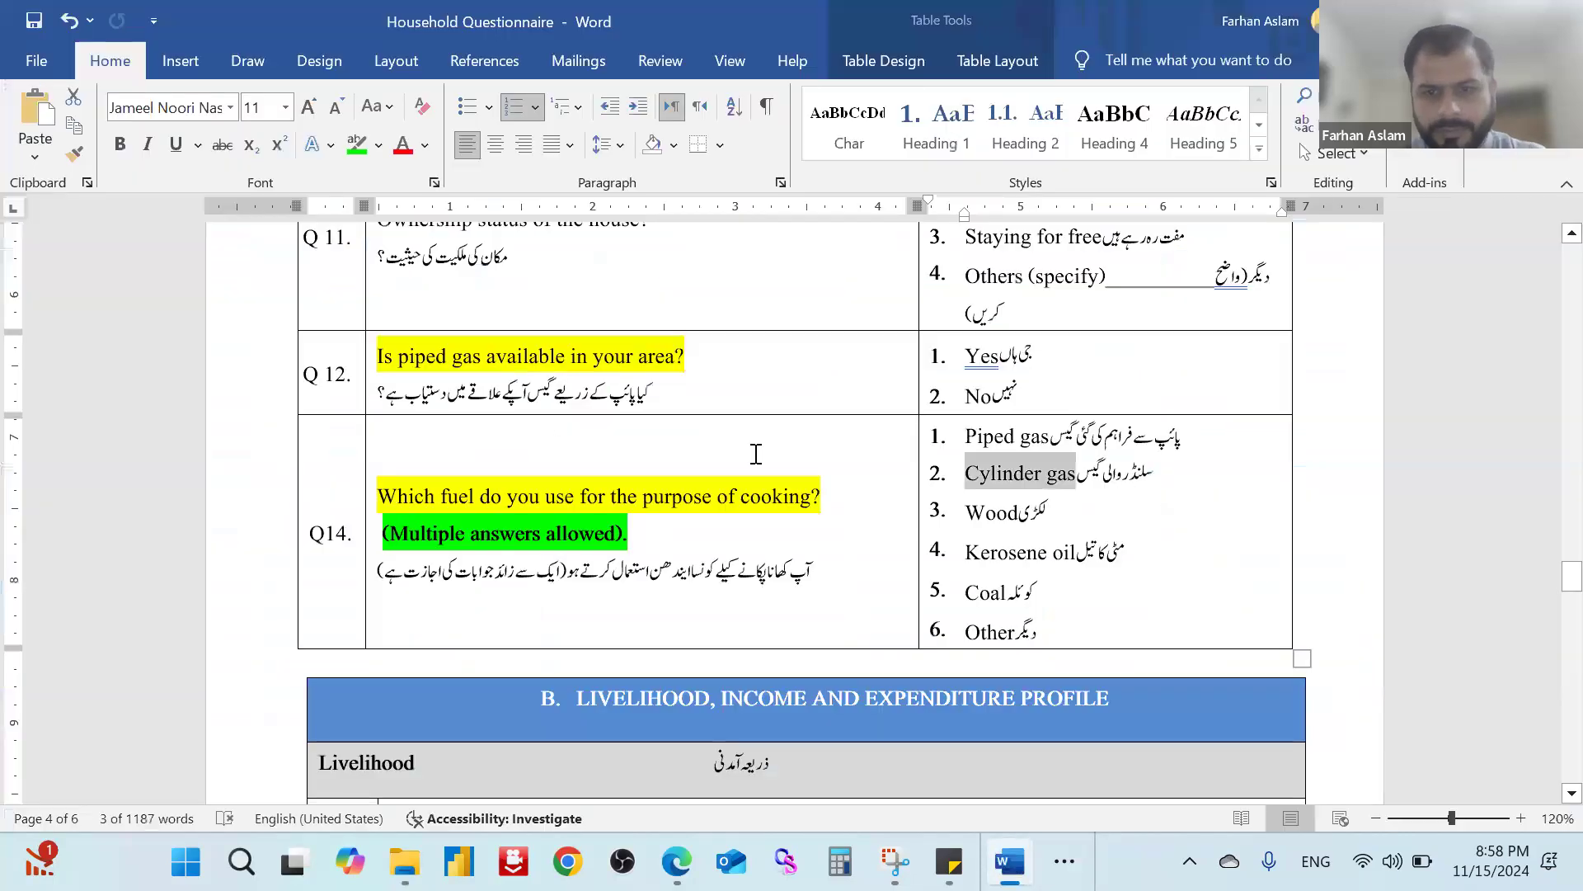
pyautogui.doubleClick(992, 512)
pyautogui.hotkey('ctrl', 'c')
pyautogui.hotkey('alt', 'Tab')
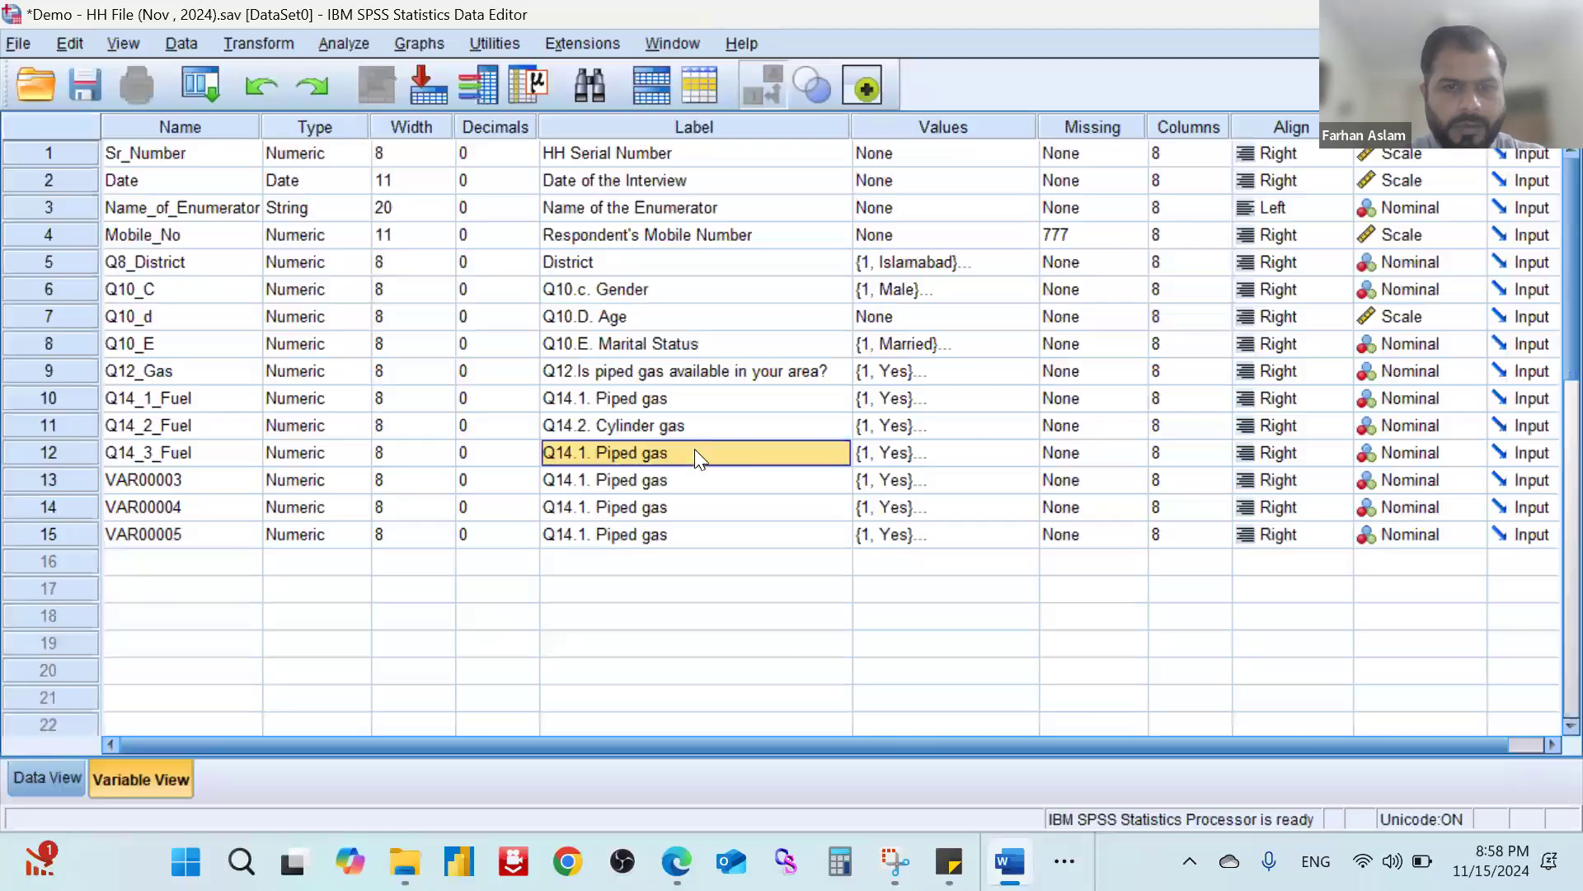
# Change the Q14_3_Fuel label to "Q14.3. Wood" using the copied option text.
pyautogui.press('F2')
pyautogui.hotkey('ctrl', 'shift', 'Left')
pyautogui.hotkey('ctrl', 'shift', 'Left')
pyautogui.hotkey('ctrl', 'shift', 'Left')
pyautogui.hotkey('ctrl', 'shift', 'Left')
pyautogui.hotkey('ctrl', 'shift', 'Right')
pyautogui.hotkey('shift', 'Left')
pyautogui.write('3. ')
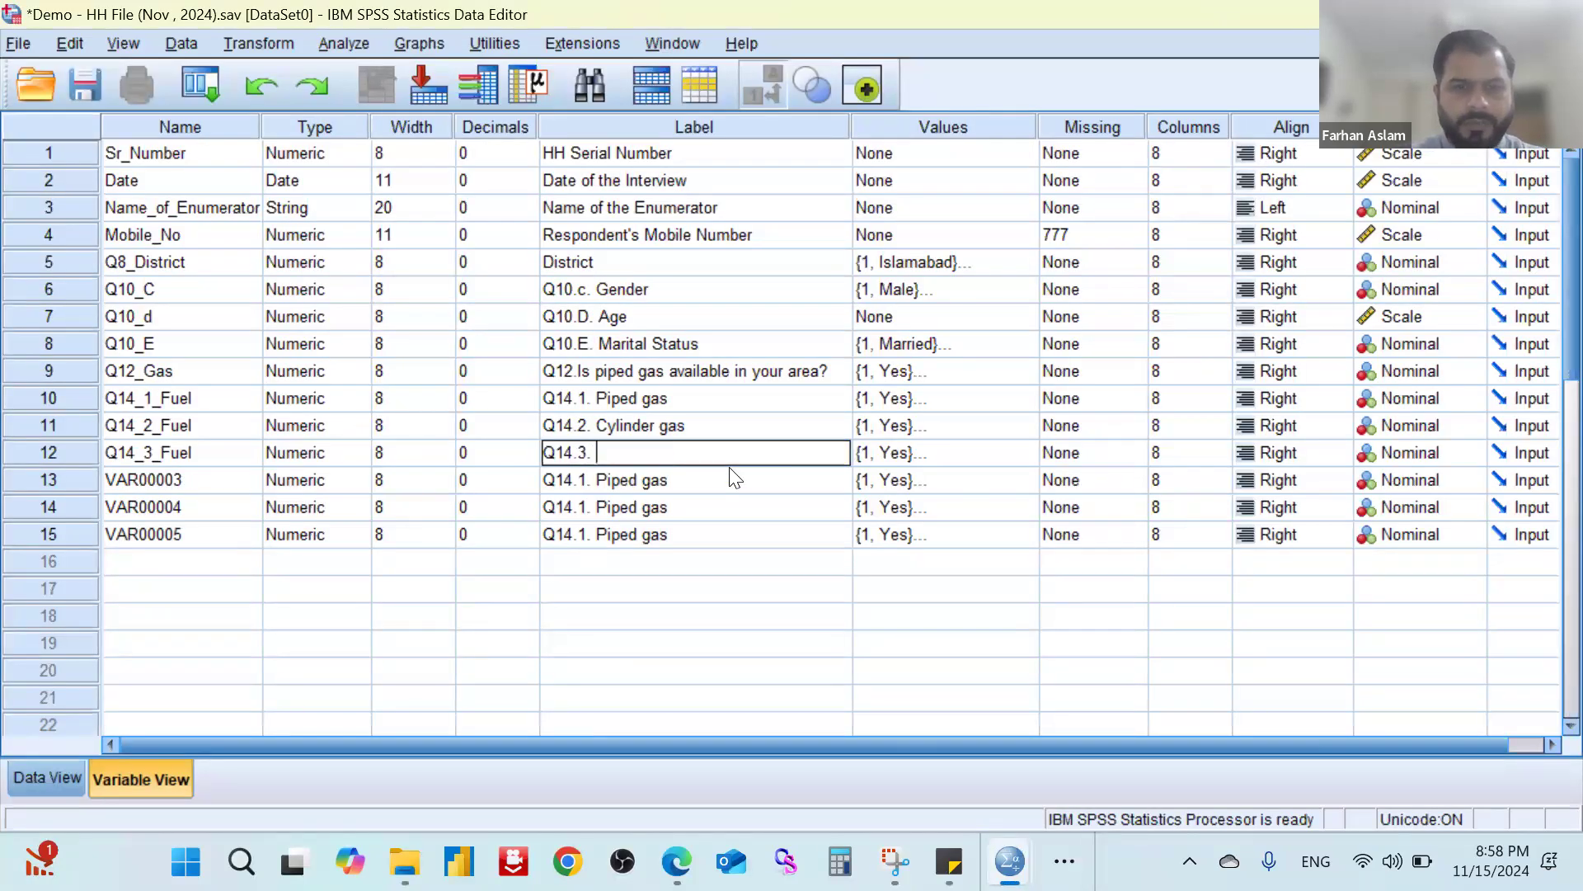
pyautogui.write('vWood')
pyautogui.press('Tab')
pyautogui.press('Tab')
pyautogui.press('Tab')
pyautogui.press('Tab')
pyautogui.press('Tab')
pyautogui.press('Tab')
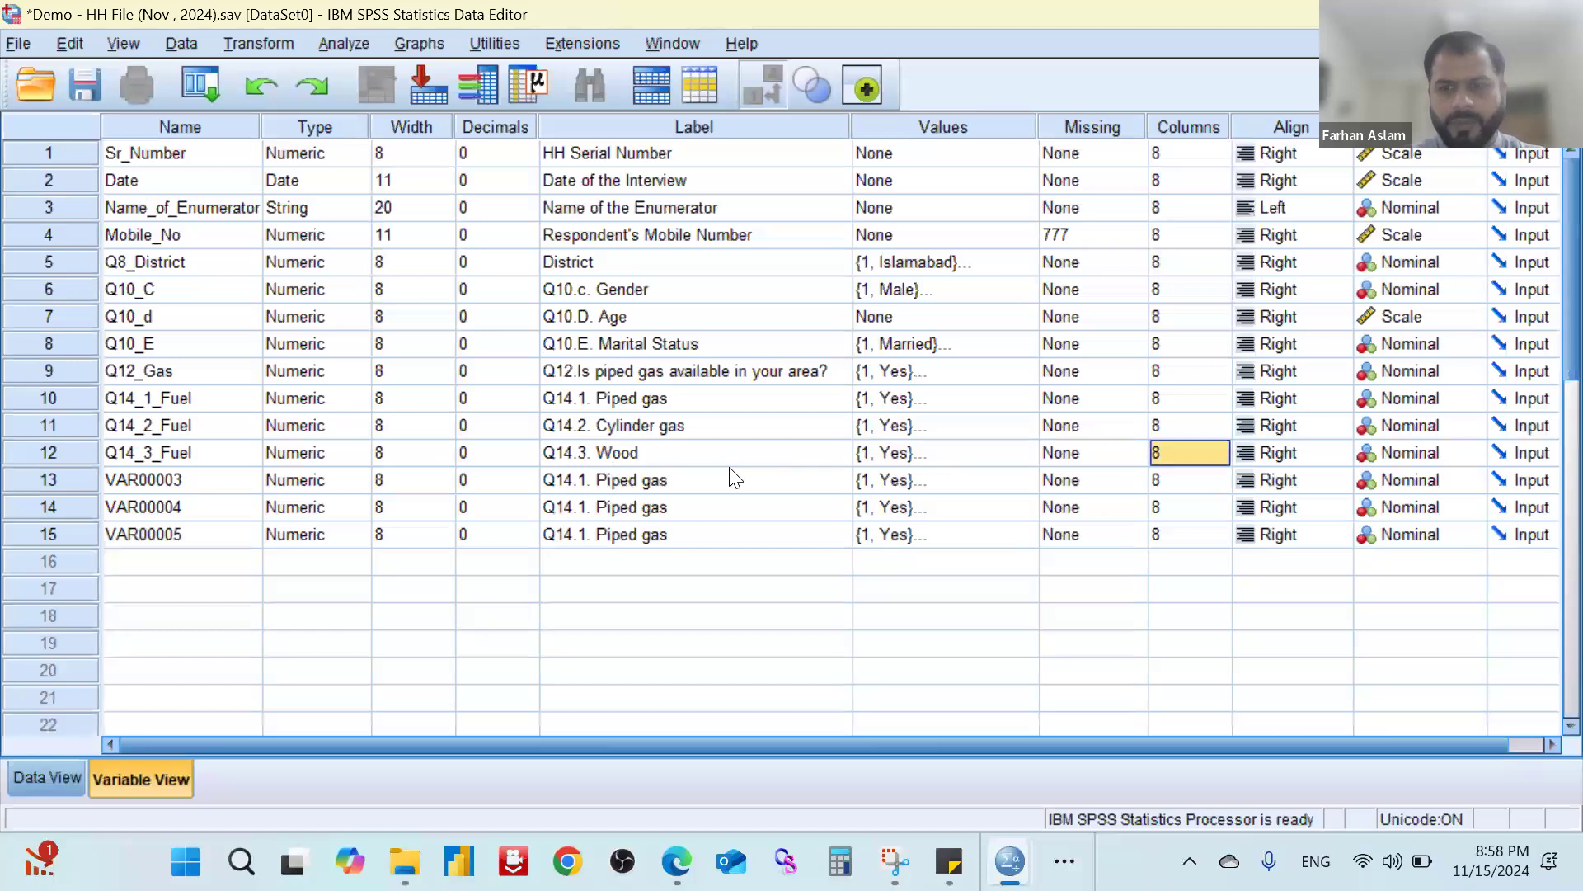
# Rename the variable in row 13 to Q14_4_Fuel by copying the name Q14_3_Fuel and changing its option number.
pyautogui.click(145, 487)
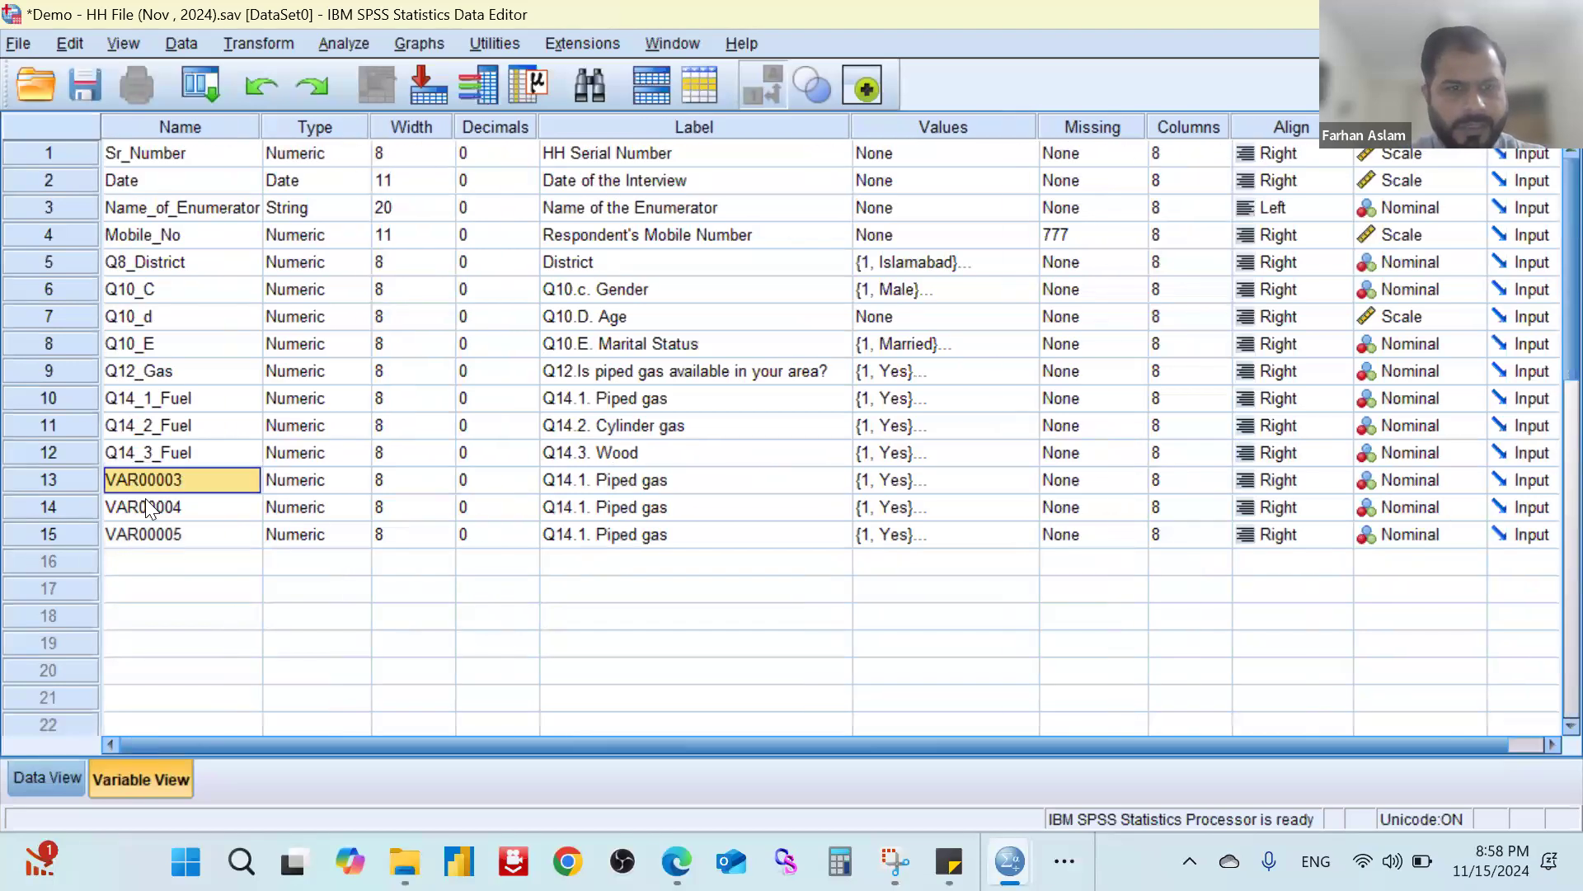
pyautogui.doubleClick(231, 453)
pyautogui.moveTo(231, 452); pyautogui.dragTo(72, 452)
pyautogui.hotkey('ctrl', 'c')
pyautogui.click(199, 490)
pyautogui.doubleClick(235, 479)
pyautogui.moveTo(235, 479); pyautogui.dragTo(62, 479)
pyautogui.hotkey('ctrl', 'v')
pyautogui.click(152, 477)
pyautogui.press('BackSpace')
pyautogui.write('4')
# Copy the Q14 answer option "Kerosene oil" from the Word questionnaire and return to the SPSS label of Q14_4_Fuel.
pyautogui.press('Tab')
pyautogui.press('Tab')
pyautogui.press('Tab')
pyautogui.press('Tab')
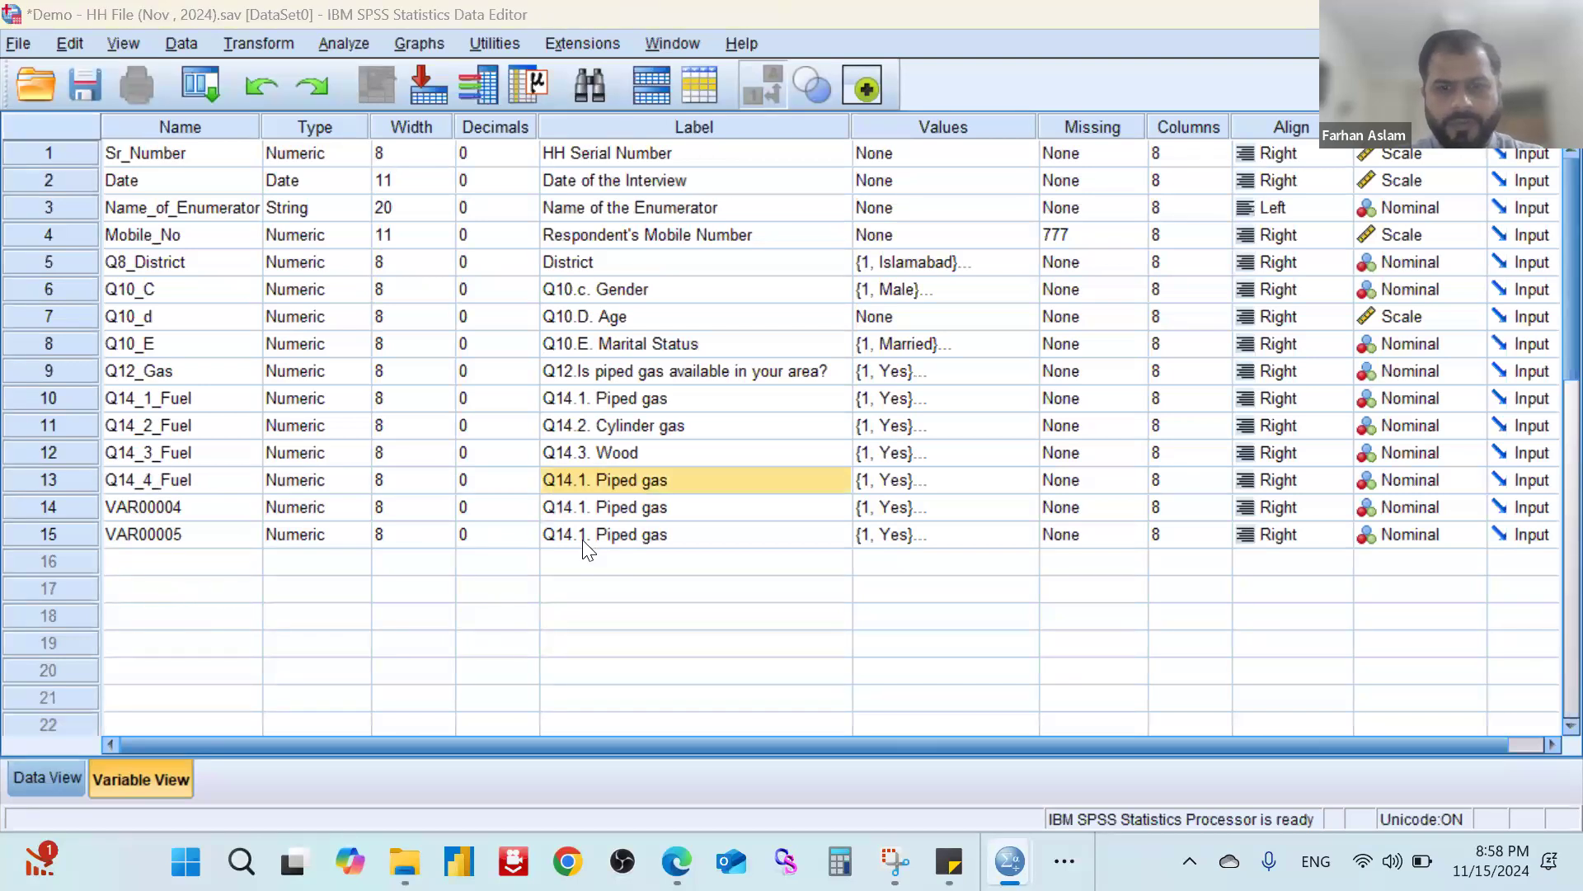
pyautogui.hotkey('alt', 'Tab')
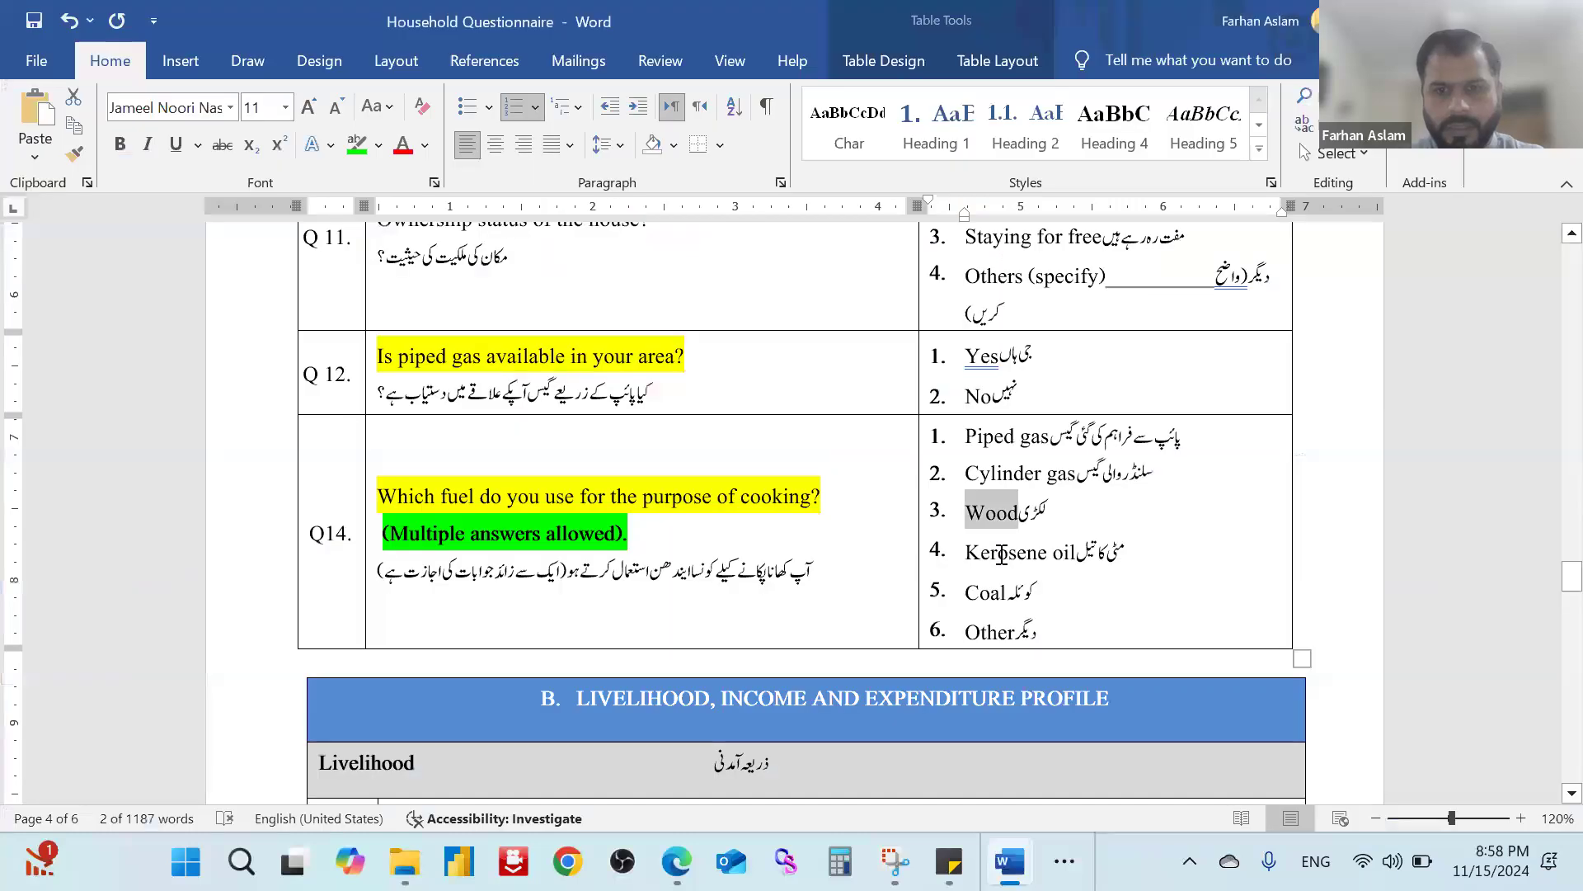
pyautogui.doubleClick(1000, 557)
pyautogui.moveTo(970, 553); pyautogui.dragTo(1077, 551)
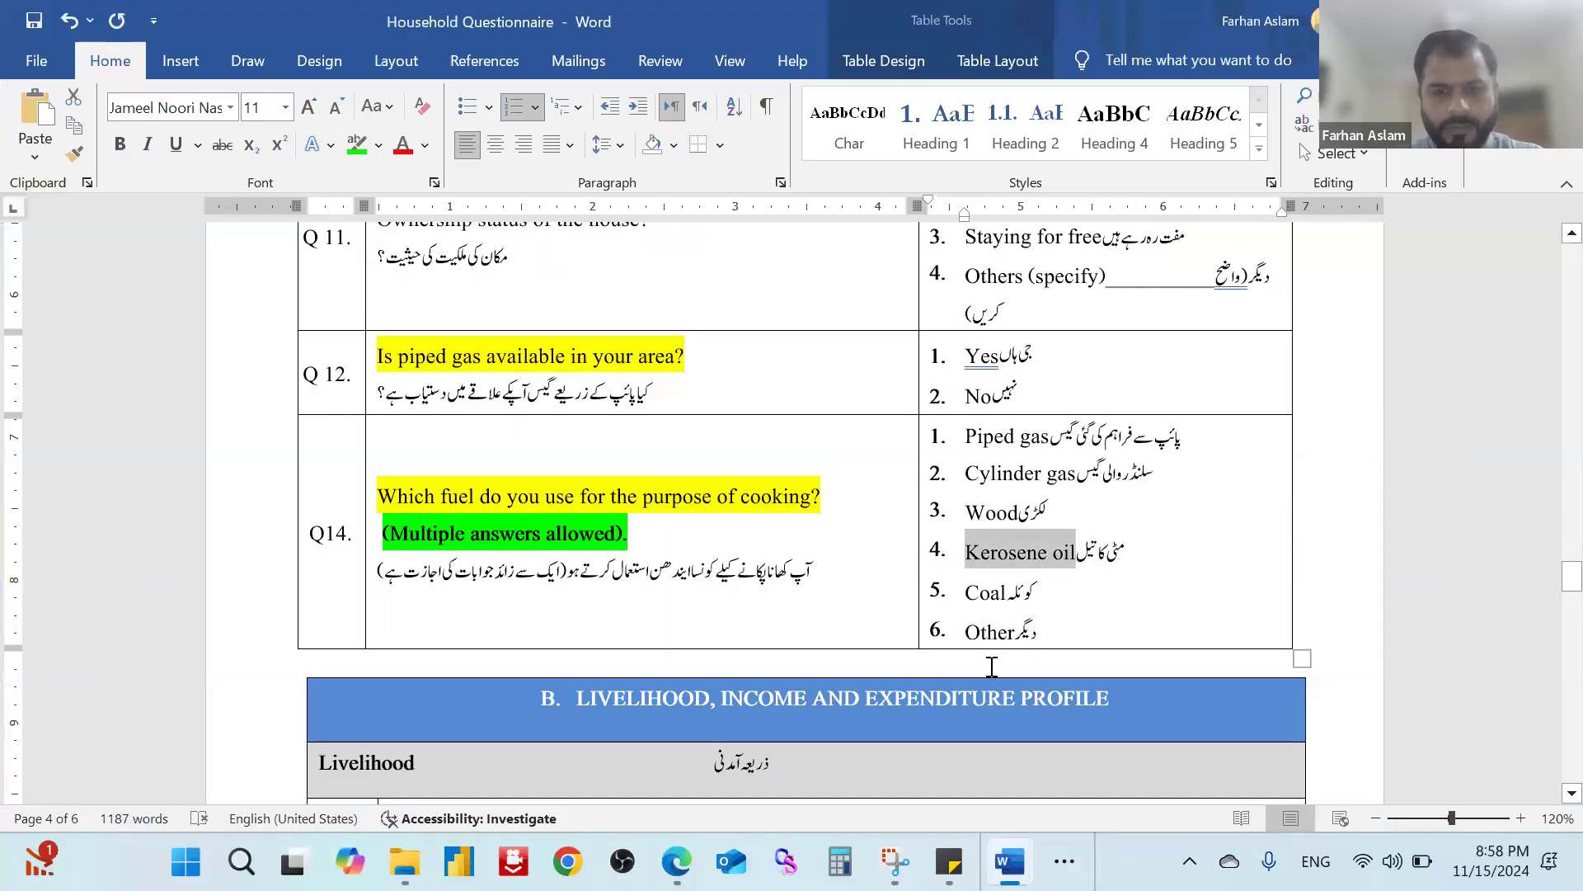
pyautogui.hotkey('alt', 'Tab')
# Change the Q14_4_Fuel label to "Q14.4. Kerosene oil" using the copied option text without its list number.
pyautogui.doubleClick(717, 481)
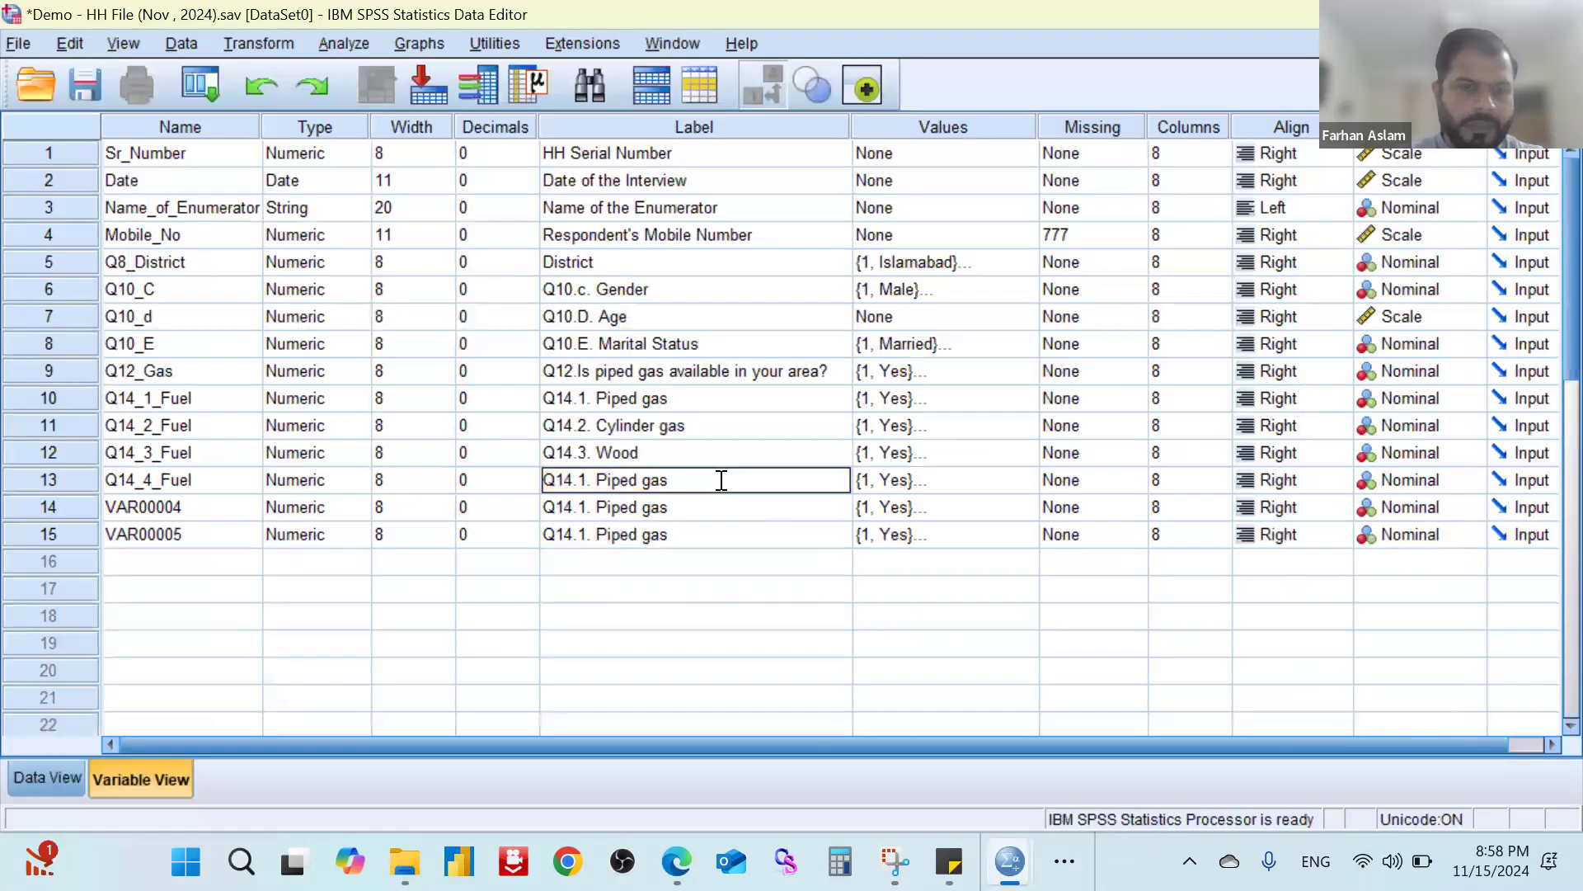
pyautogui.hotkey('ctrl', 'shift', 'Left')
pyautogui.hotkey('ctrl', 'shift', 'Left')
pyautogui.hotkey('ctrl', 'shift', 'Left')
pyautogui.hotkey('ctrl', 'shift', 'Left')
pyautogui.hotkey('ctrl', 'shift', 'Right')
pyautogui.hotkey('shift', 'Left')
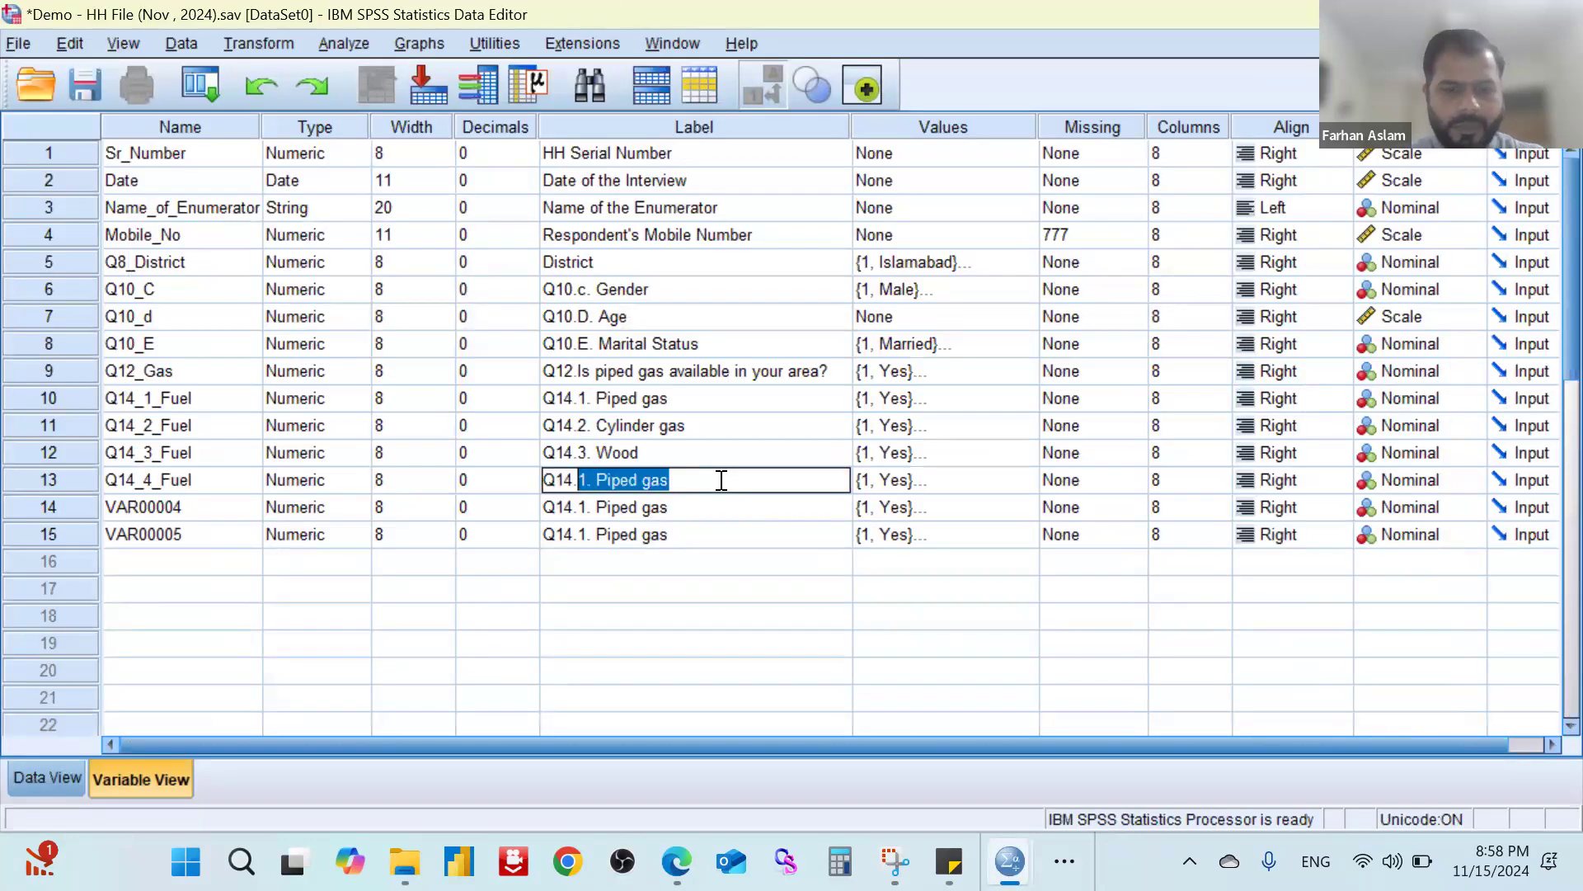
pyautogui.write('4.4.')
pyautogui.hotkey('ctrl', 'v')
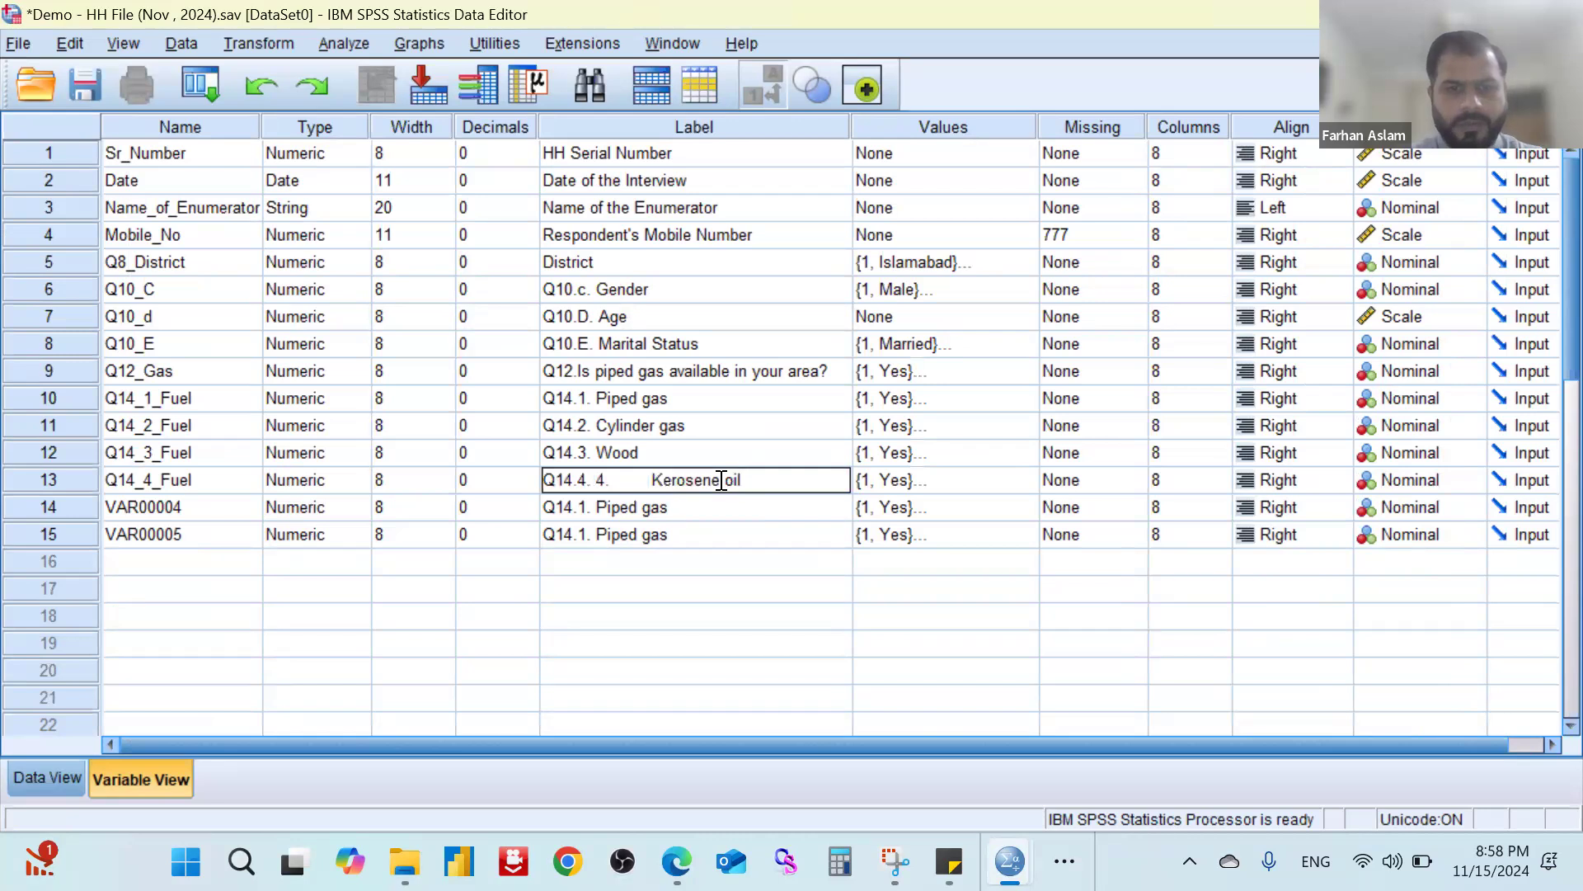
pyautogui.hotkey('ctrl', 'Left')
pyautogui.hotkey('ctrl', 'Left')
pyautogui.press('BackSpace')
pyautogui.press('BackSpace')
pyautogui.press('BackSpace')
pyautogui.press('Tab')
# Rename the variable in row 14 to Q14_5_Fuel by copying the name Q14_4_Fuel and changing its option number.
pyautogui.press('Tab')
pyautogui.press('Tab')
pyautogui.press('Tab')
pyautogui.press('Tab')
pyautogui.press('Tab')
pyautogui.press('Tab')
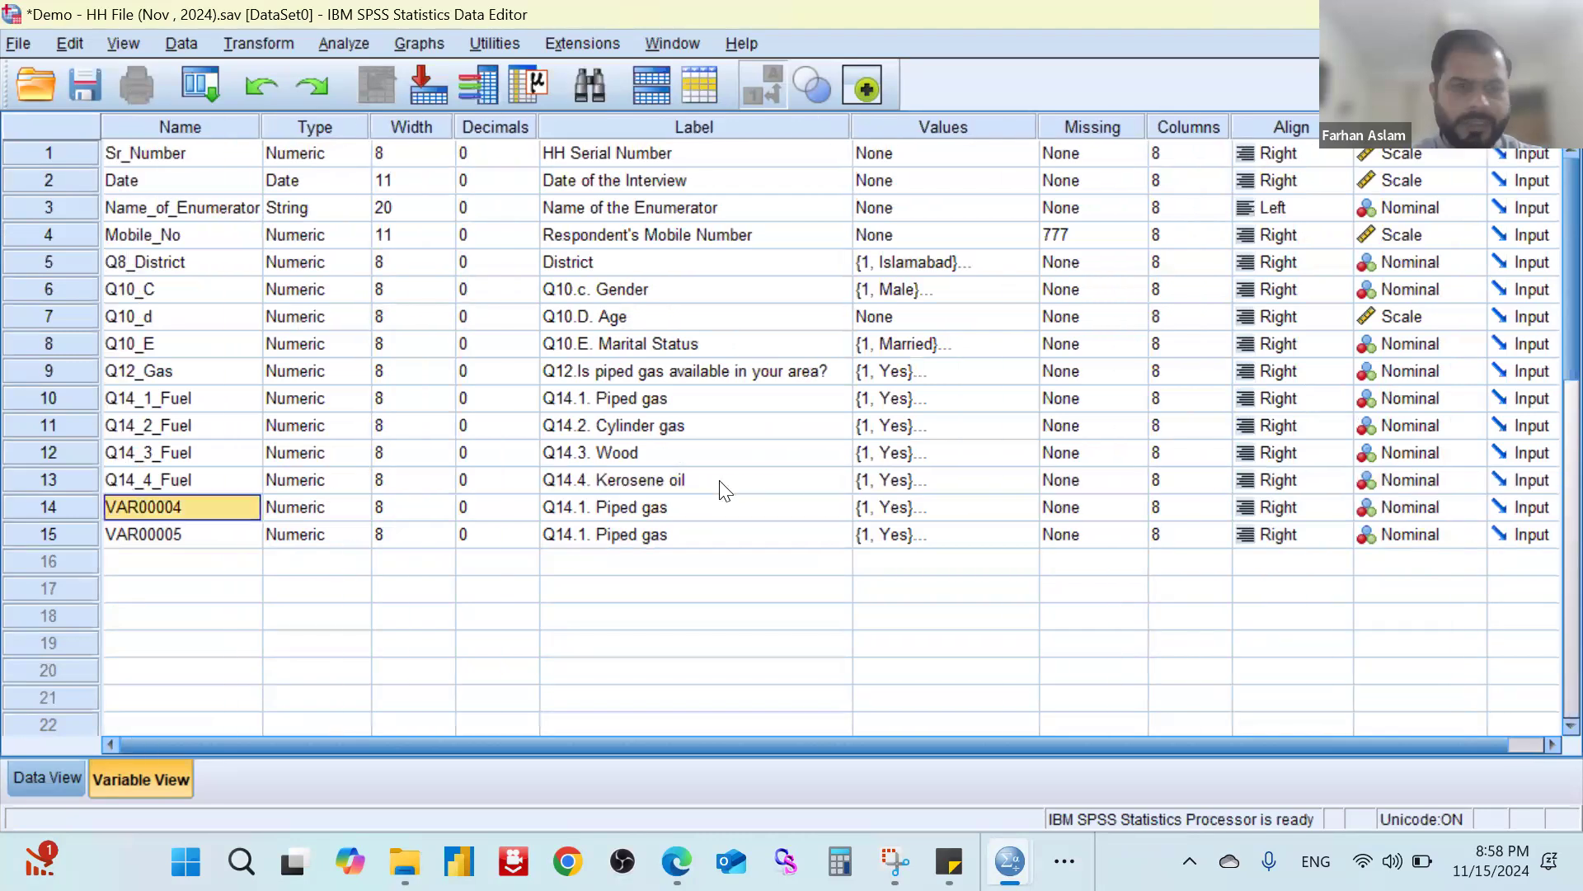
pyautogui.click(224, 508)
pyautogui.click(237, 482)
pyautogui.click(237, 482)
pyautogui.moveTo(61, 486); pyautogui.dragTo(91, 511)
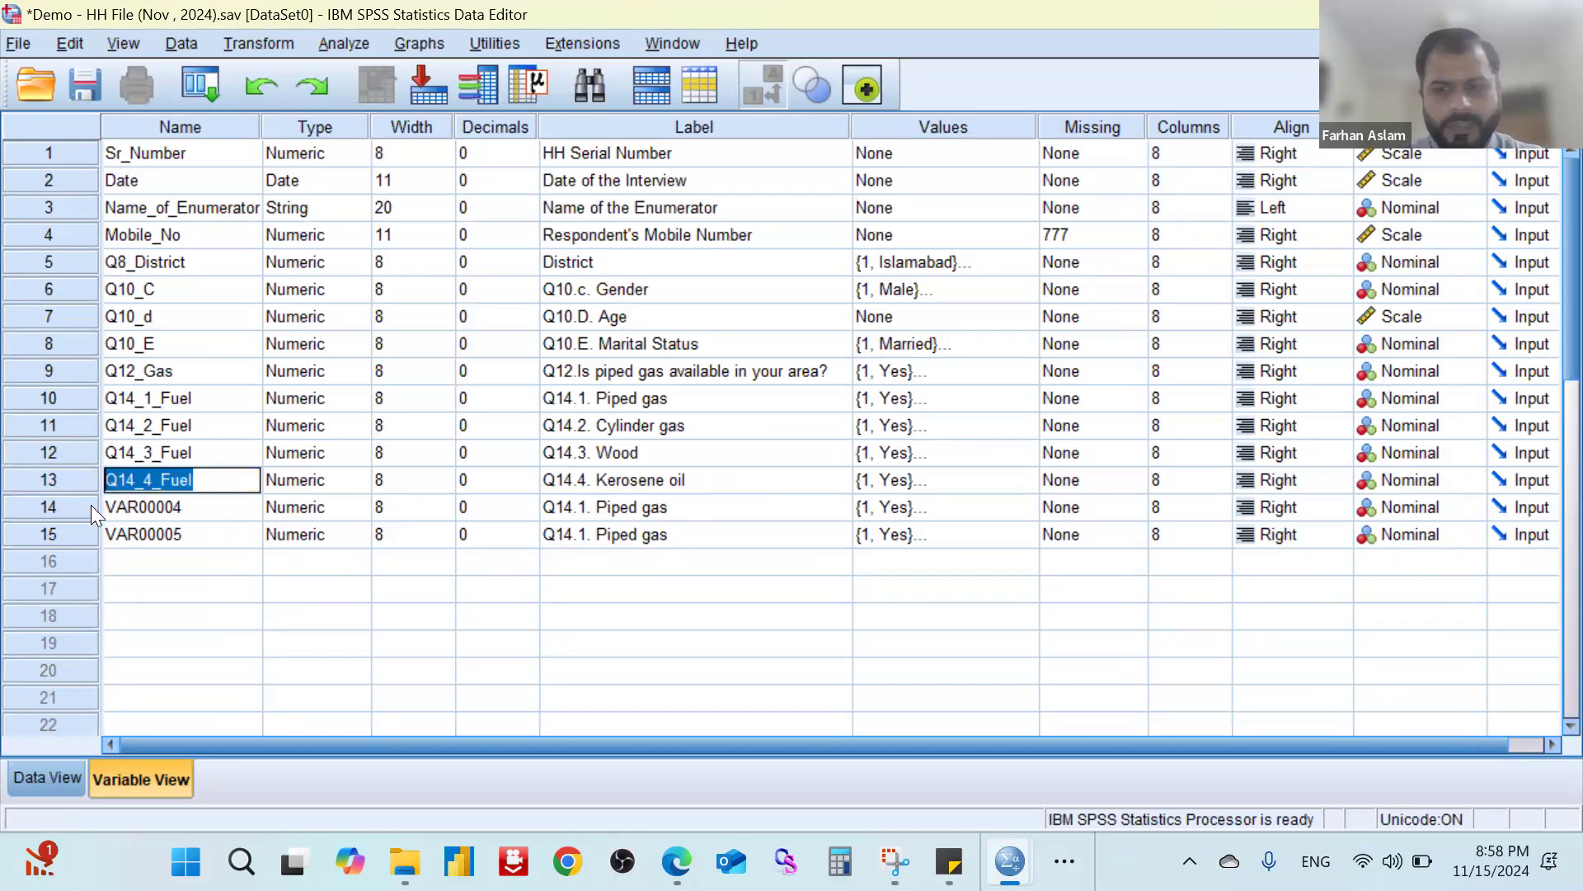
pyautogui.hotkey('ctrl', 'c')
pyautogui.click(190, 511)
pyautogui.moveTo(206, 506); pyautogui.dragTo(76, 497)
pyautogui.hotkey('ctrl', 'v')
pyautogui.click(153, 507)
pyautogui.press('BackSpace')
pyautogui.write('5')
pyautogui.press('Tab')
# Change the Q14_5_Fuel label to "Q14.5. Coal".
pyautogui.press('Tab')
pyautogui.press('Tab')
pyautogui.press('Tab')
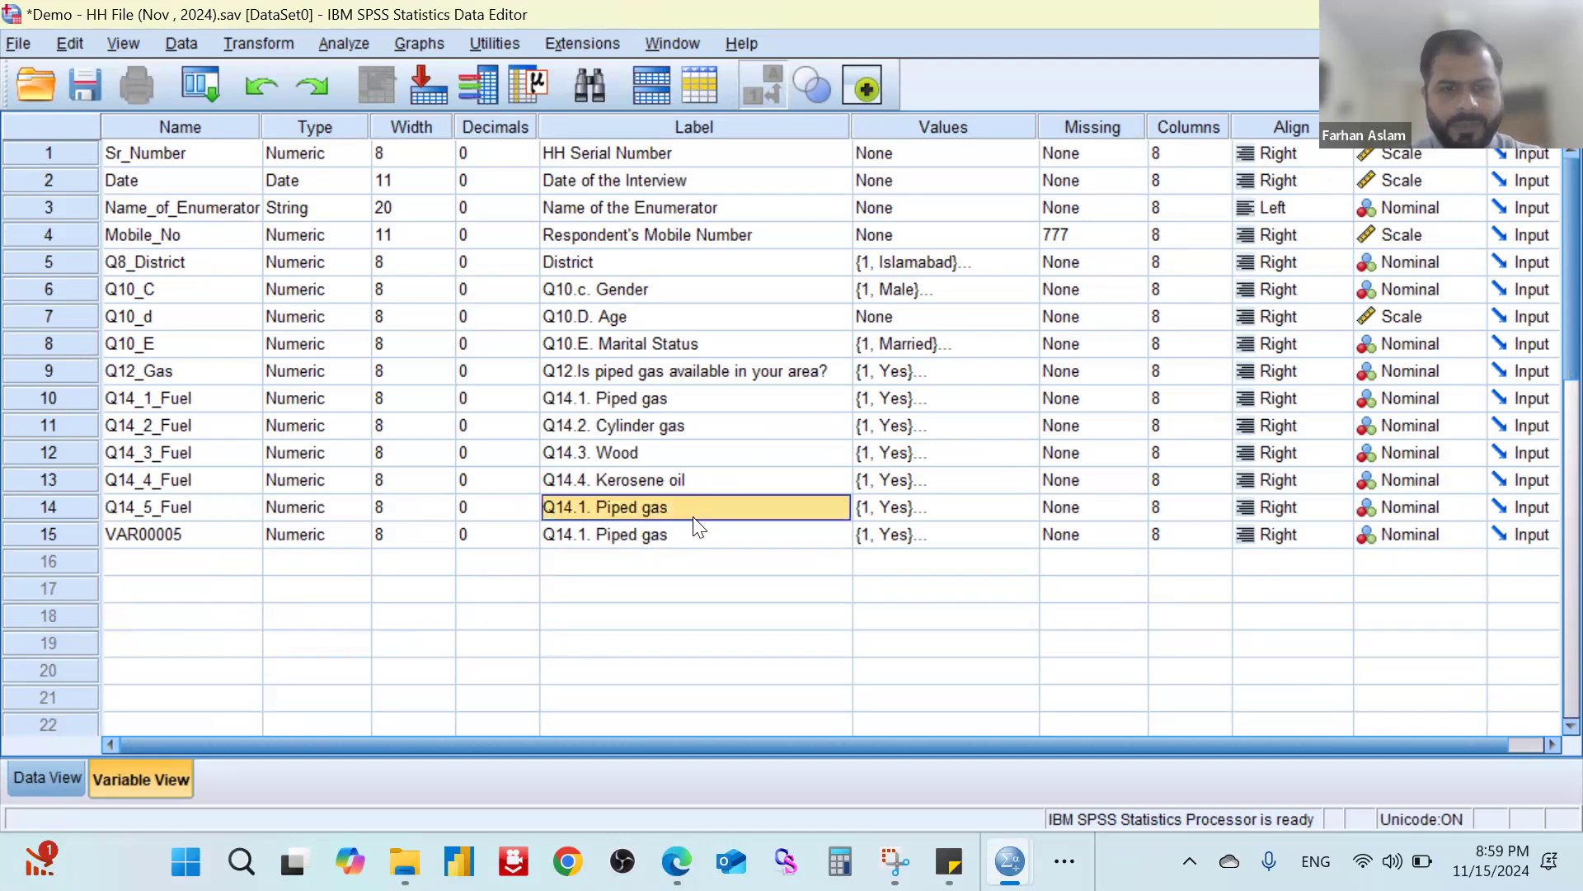
pyautogui.click(723, 504)
pyautogui.hotkey('shift', 'Left')
pyautogui.hotkey('shift', 'Left')
pyautogui.hotkey('shift', 'Left')
pyautogui.hotkey('shift', 'Left')
pyautogui.hotkey('shift', 'Left')
pyautogui.hotkey('shift', 'Left')
pyautogui.hotkey('shift', 'Left')
pyautogui.hotkey('shift', 'Left')
pyautogui.hotkey('shift', 'Left')
pyautogui.hotkey('shift', 'Left')
pyautogui.hotkey('shift', 'Left')
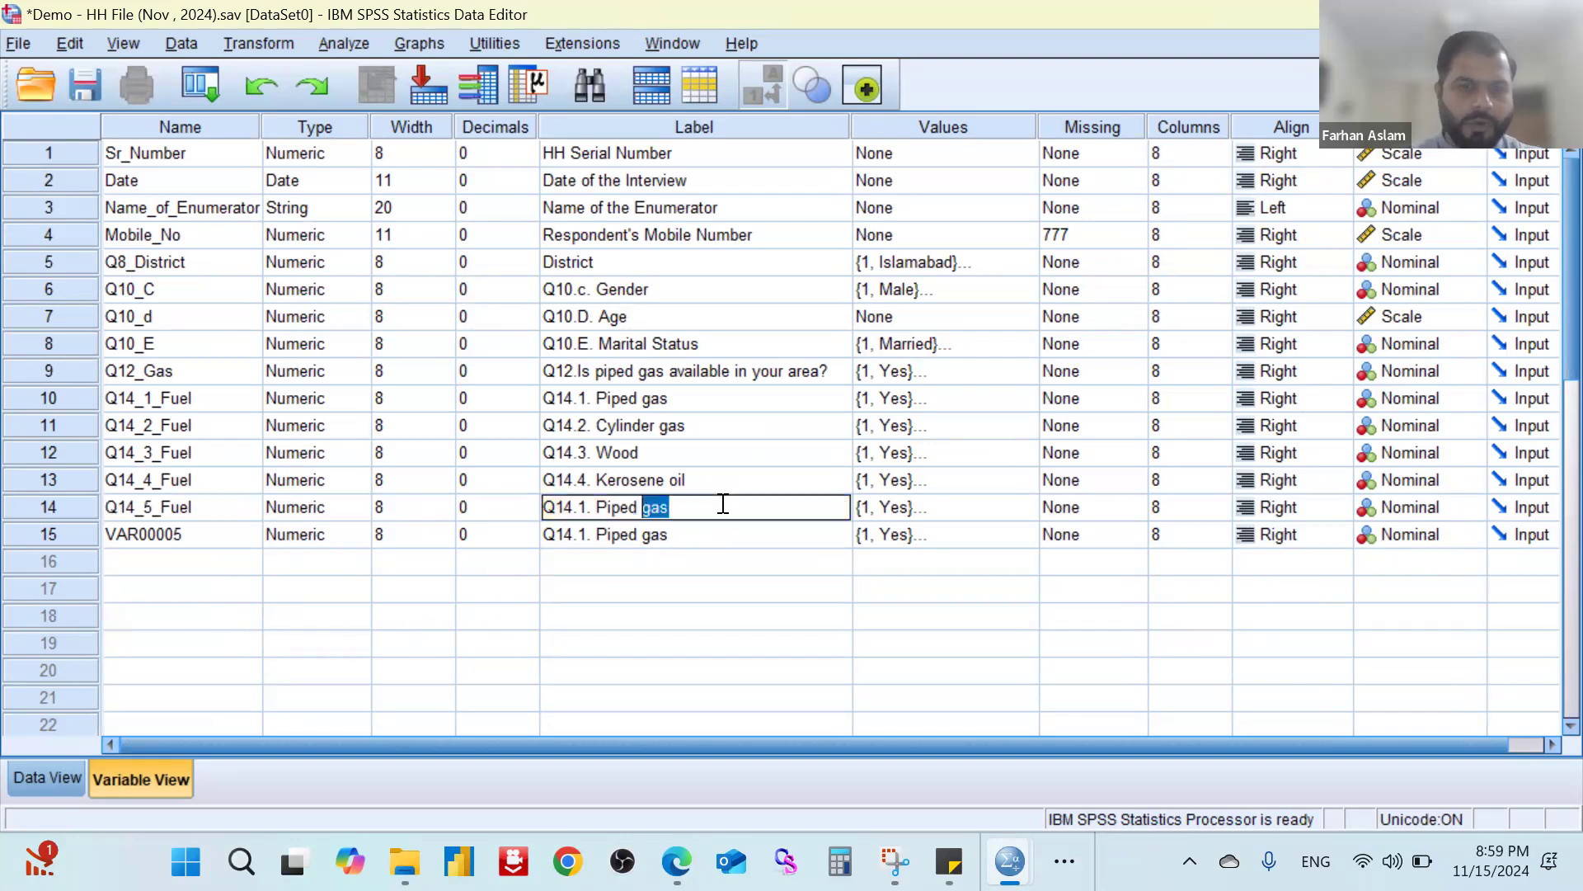
pyautogui.hotkey('shift', 'Left')
pyautogui.write('5. Coal')
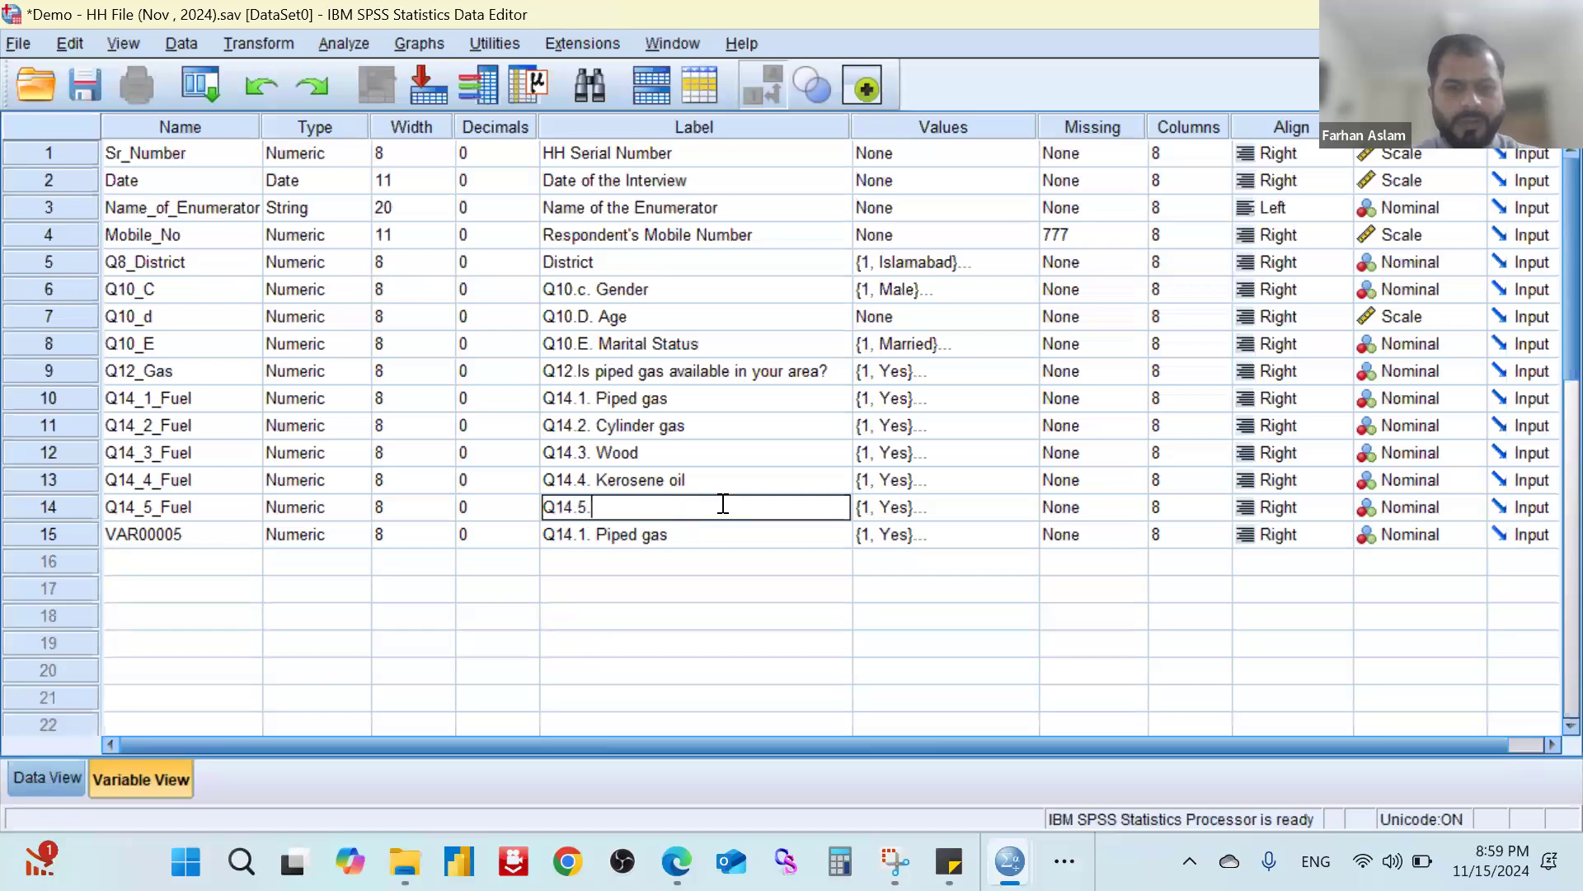
pyautogui.press('Tab')
pyautogui.press('Tab')
pyautogui.press('Tab')
pyautogui.press('Tab')
pyautogui.press('Tab')
pyautogui.press('Tab')
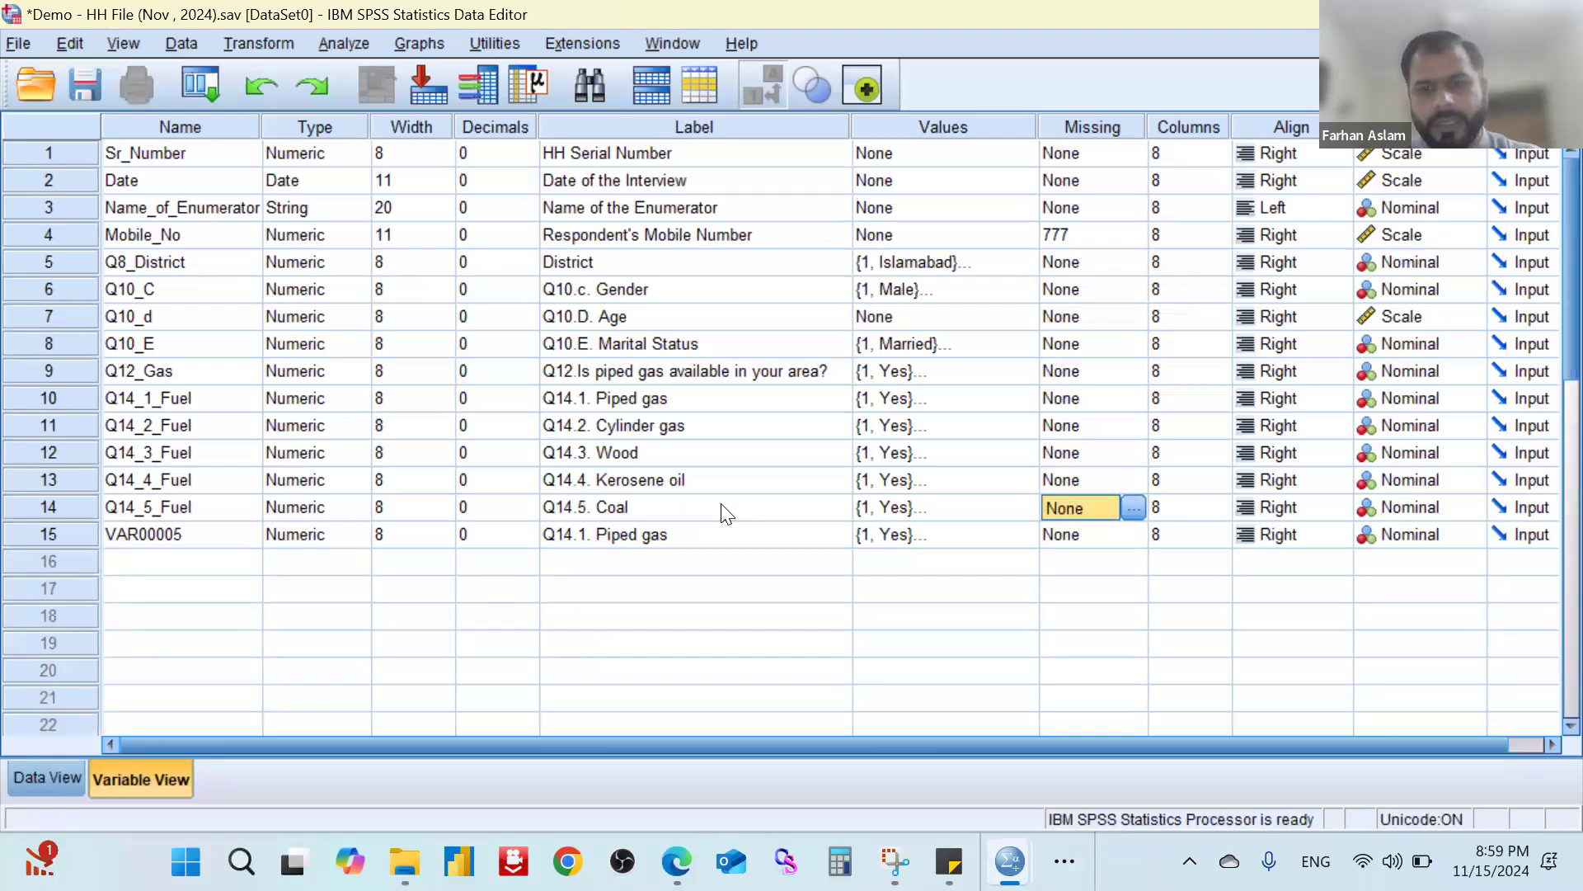
pyautogui.press('Tab')
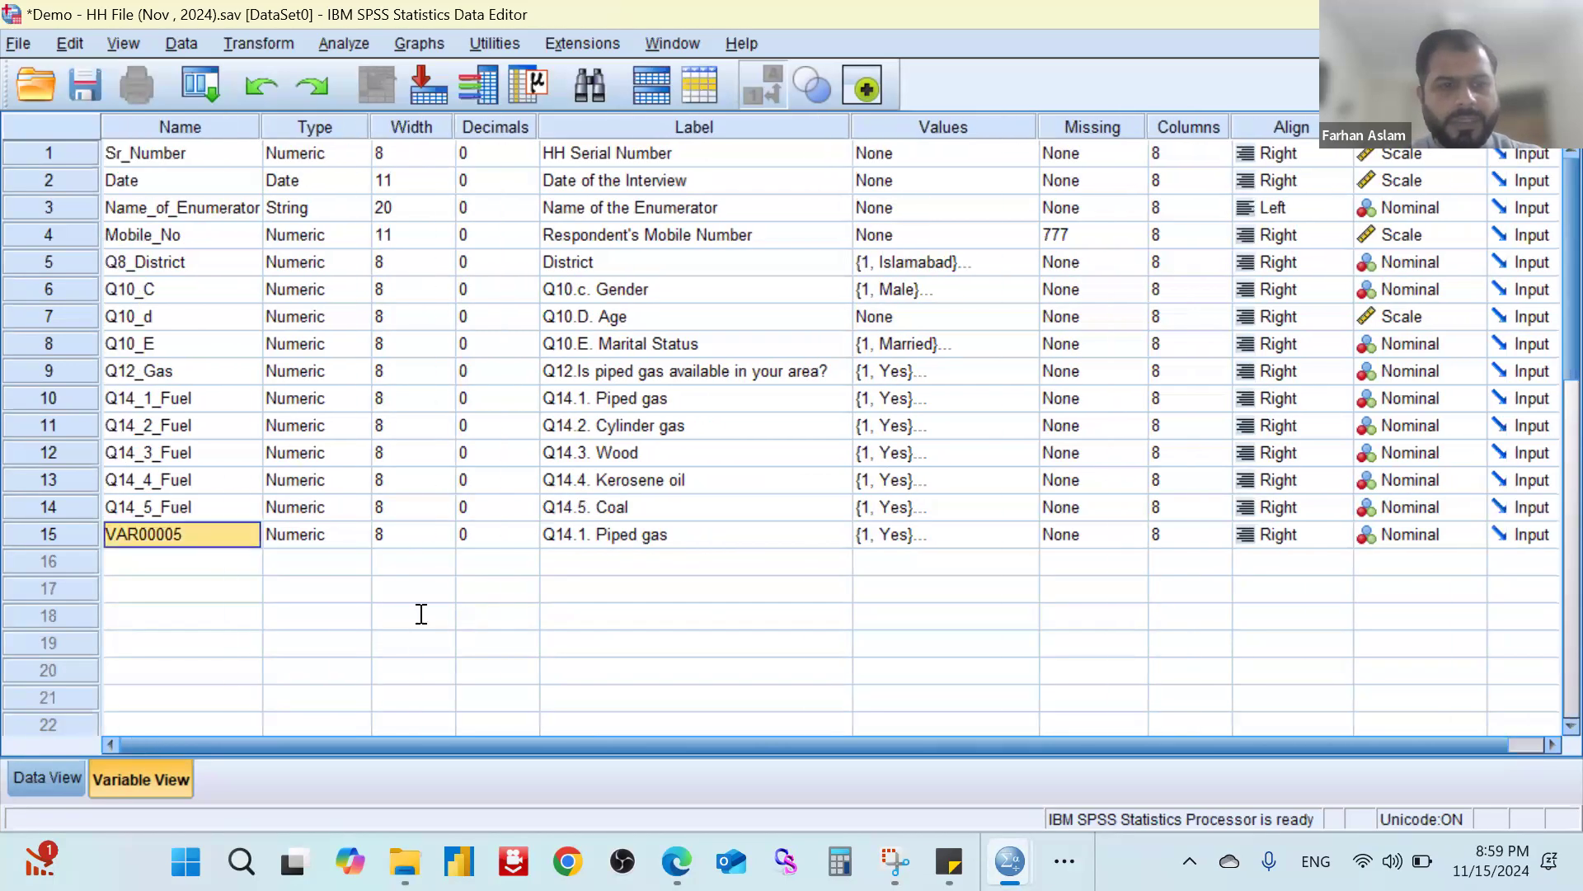
pyautogui.click(408, 617)
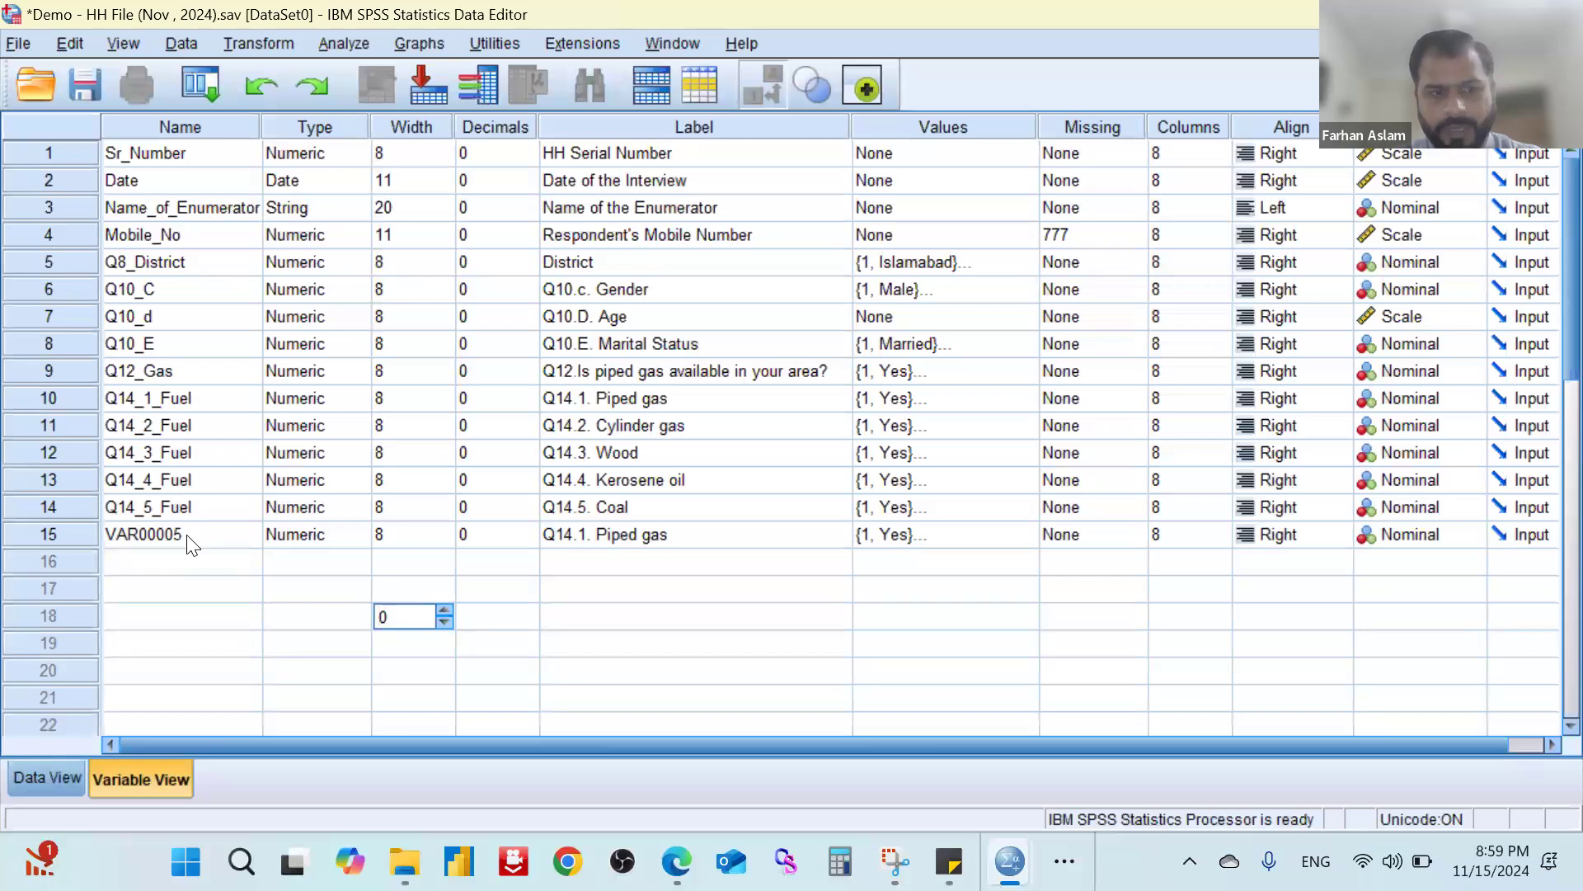
pyautogui.hotkey('alt', 'Tab')
pyautogui.click(1054, 636)
pyautogui.moveTo(912, 636); pyautogui.dragTo(1030, 645)
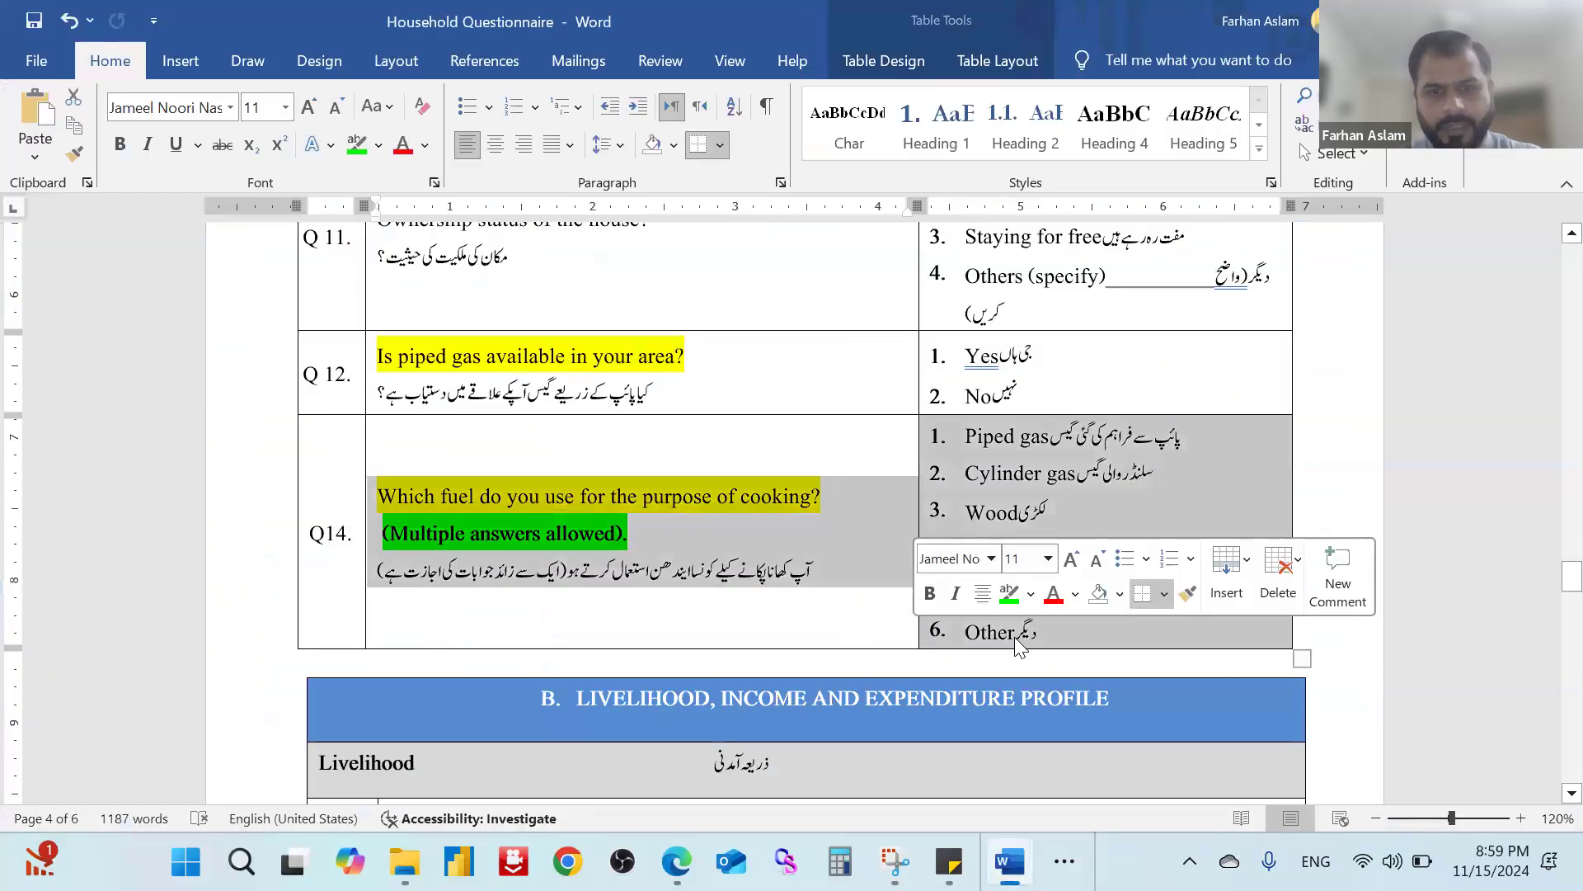
pyautogui.click(1023, 646)
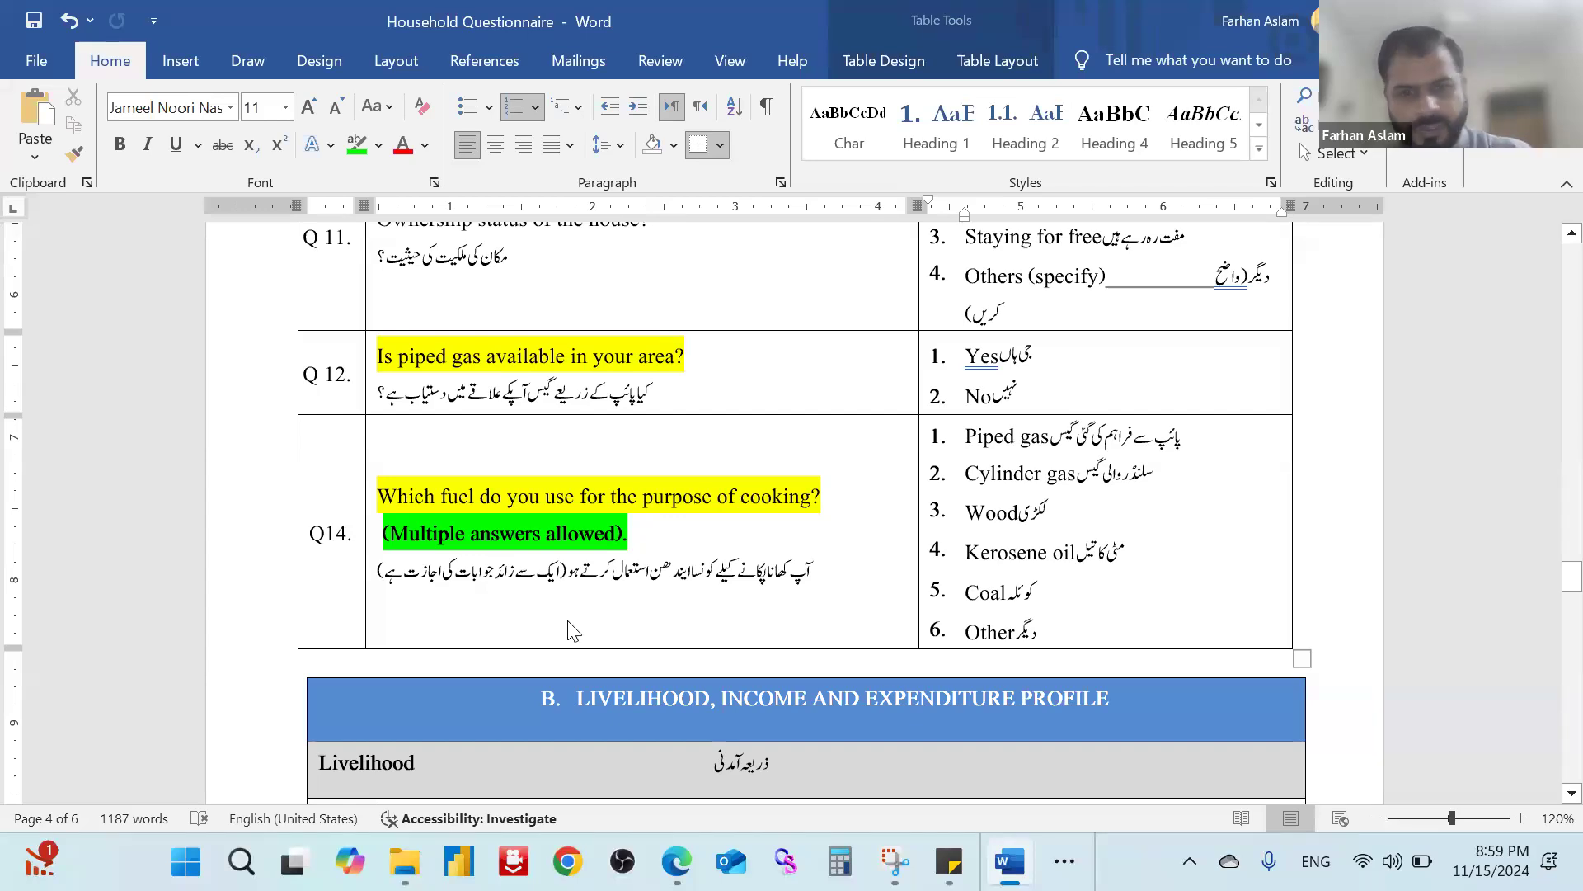
pyautogui.hotkey('alt', 'Tab')
pyautogui.doubleClick(219, 537)
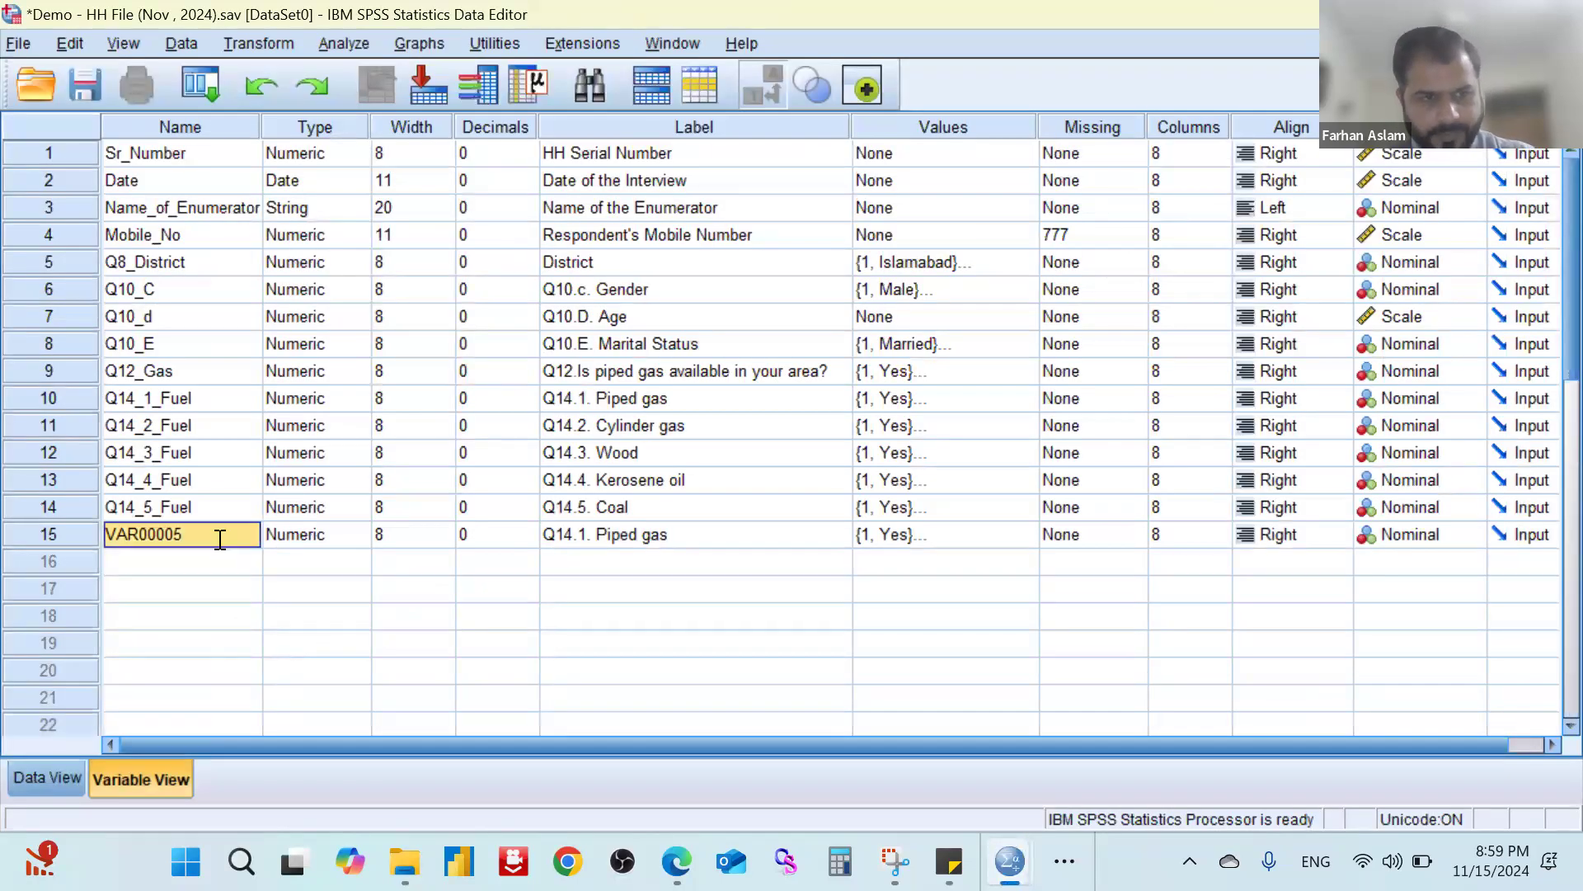
pyautogui.hotkey('shift', 'Left')
pyautogui.hotkey('shift', 'Left')
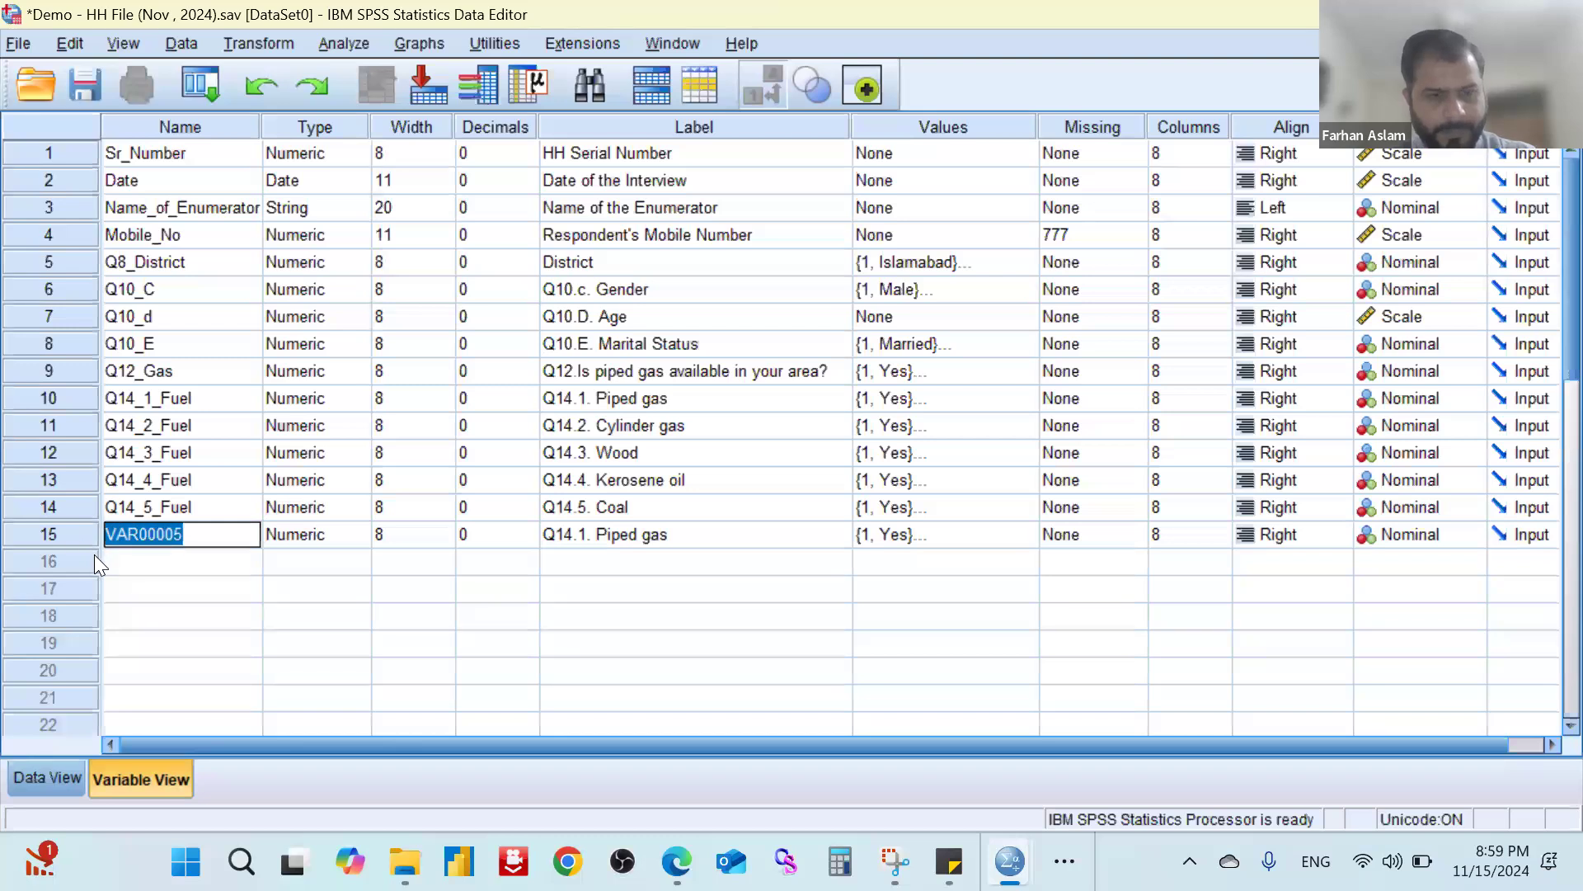
# Add a variable named Q14_Fuel in empty row 16 by copying the name Q14_1_Fuel and dropping its option number.
pyautogui.click(221, 400)
pyautogui.doubleClick(177, 398)
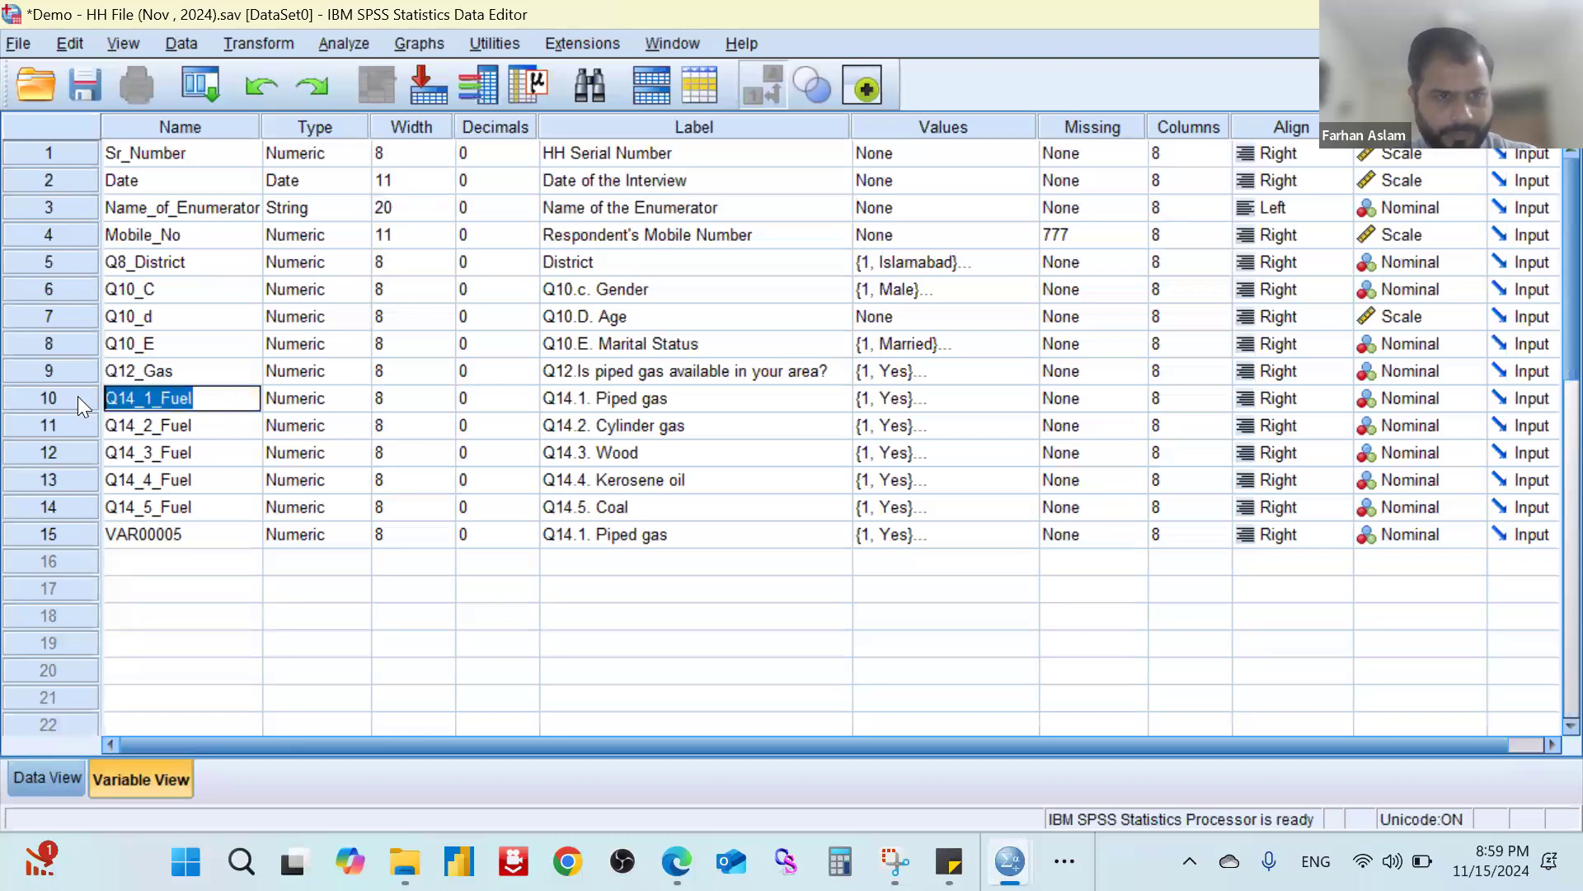
pyautogui.click(222, 564)
pyautogui.hotkey('ctrl', 'v')
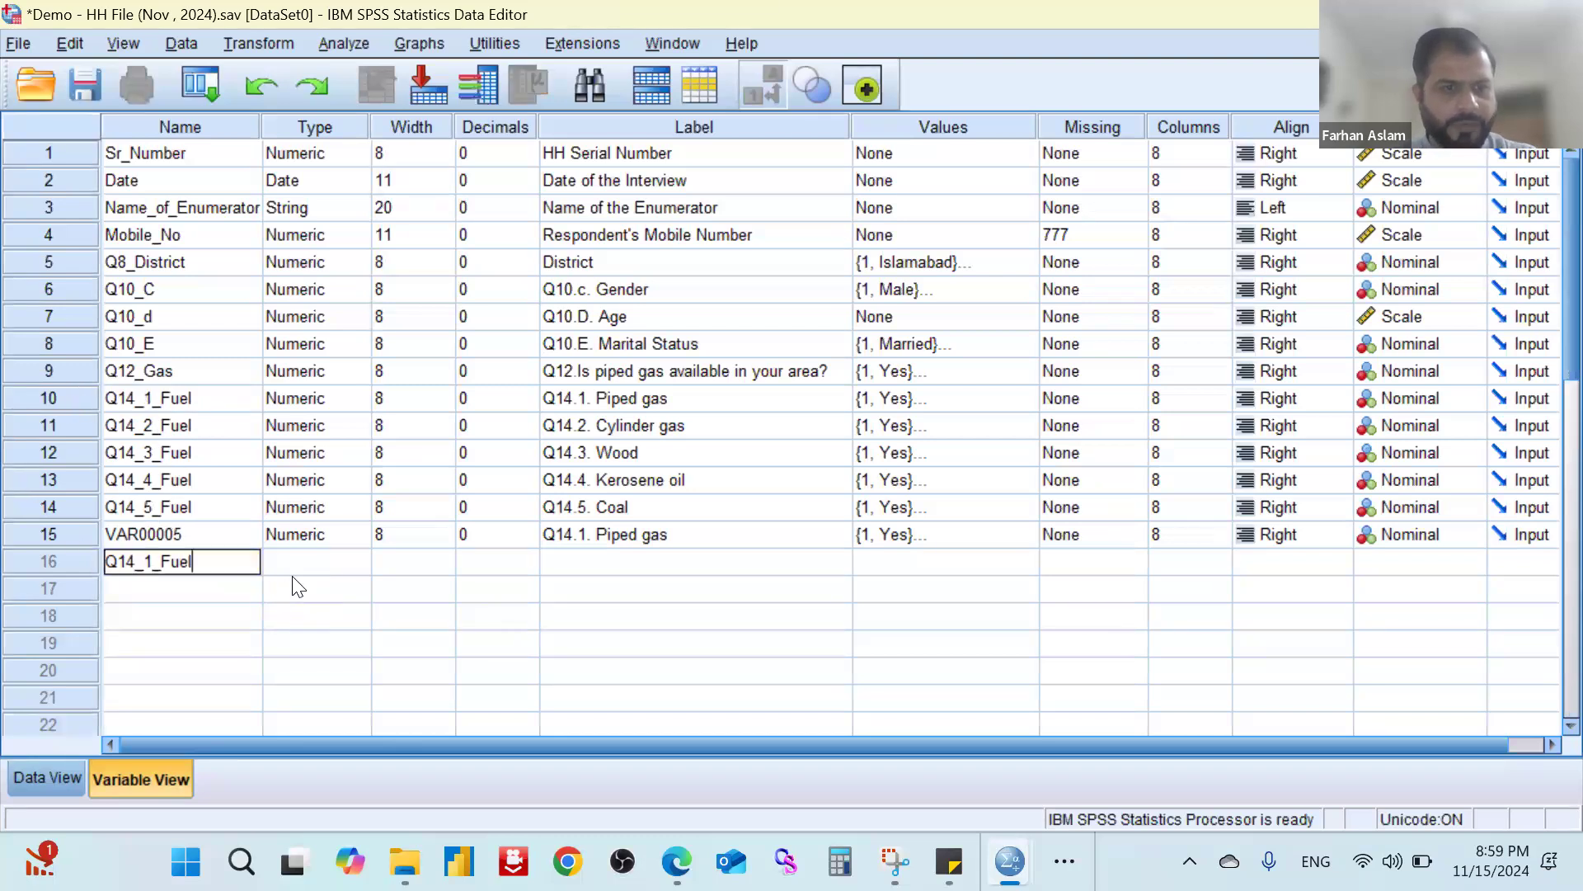
pyautogui.press('BackSpace')
pyautogui.press('BackSpace')
pyautogui.press('BackSpace')
pyautogui.press('BackSpace')
pyautogui.press('BackSpace')
pyautogui.press('BackSpace')
pyautogui.press('BackSpace')
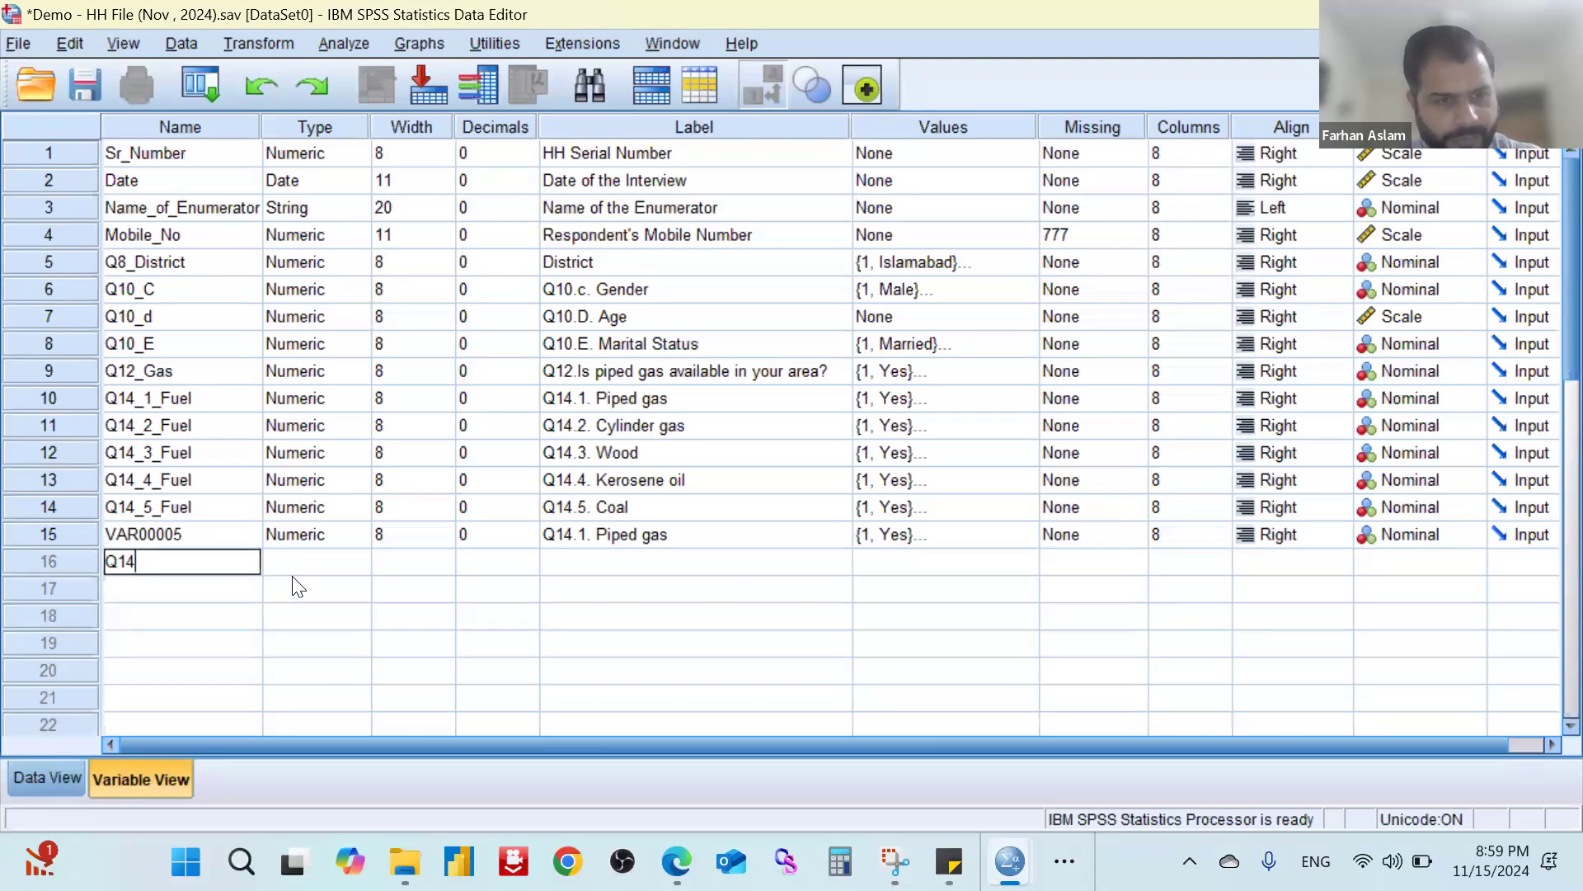
pyautogui.press('Tab')
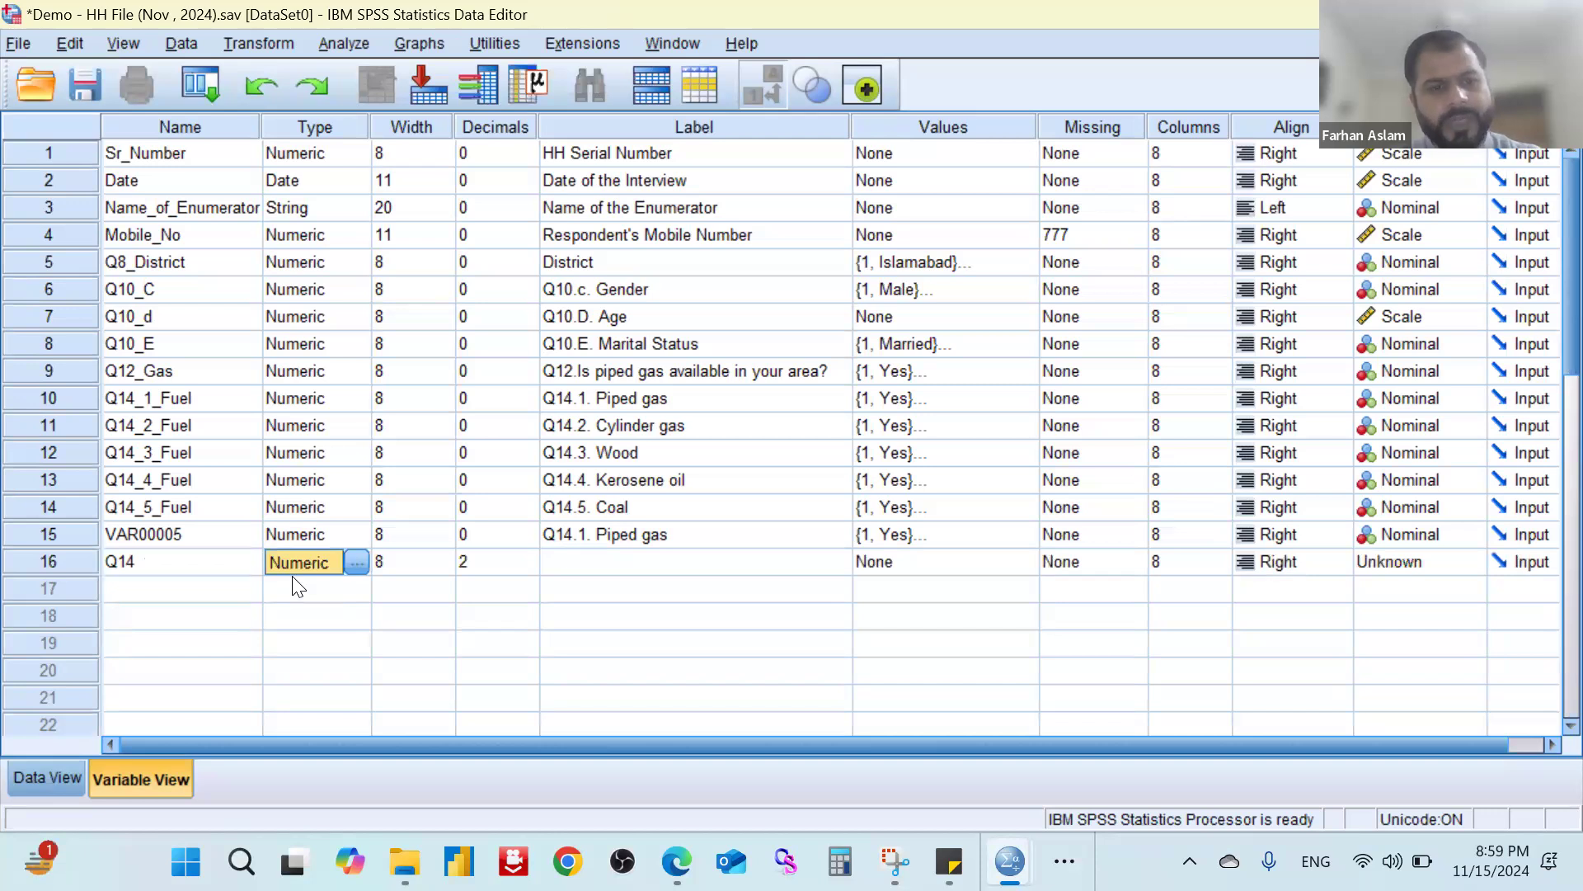
pyautogui.click(183, 564)
pyautogui.click(199, 561)
pyautogui.write('_Fuel')
pyautogui.press('Tab')
# Set the decimals of Q14_Fuel to 0.
pyautogui.press('Tab')
pyautogui.press('Tab')
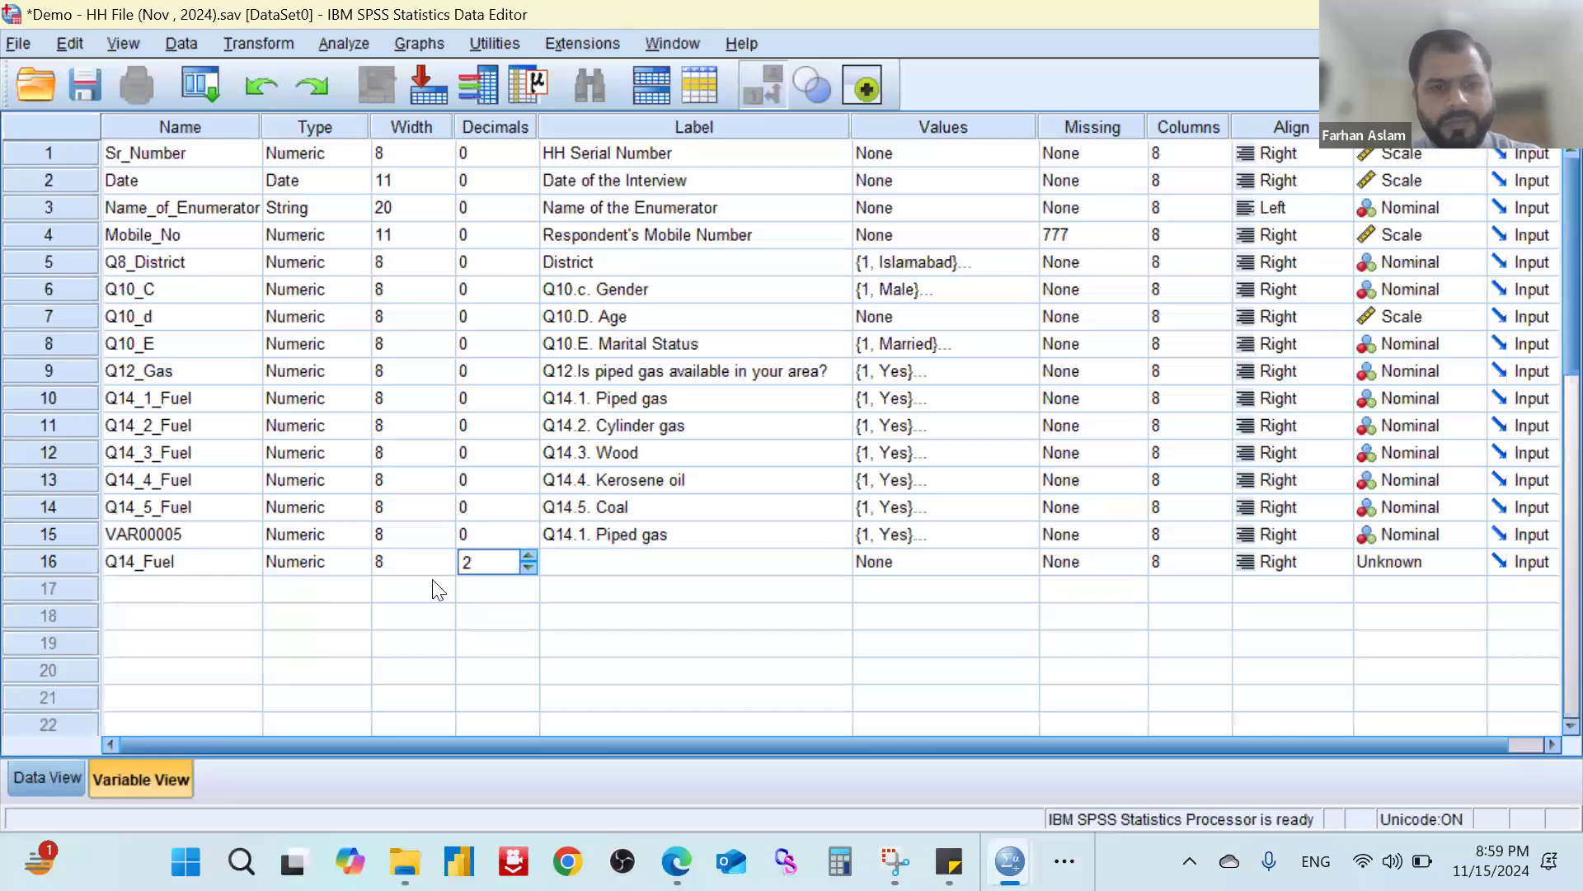
pyautogui.doubleClick(526, 567)
# Copy the Q14 question text about the fuel used for cooking from the Word questionnaire and return to SPSS.
pyautogui.click(651, 569)
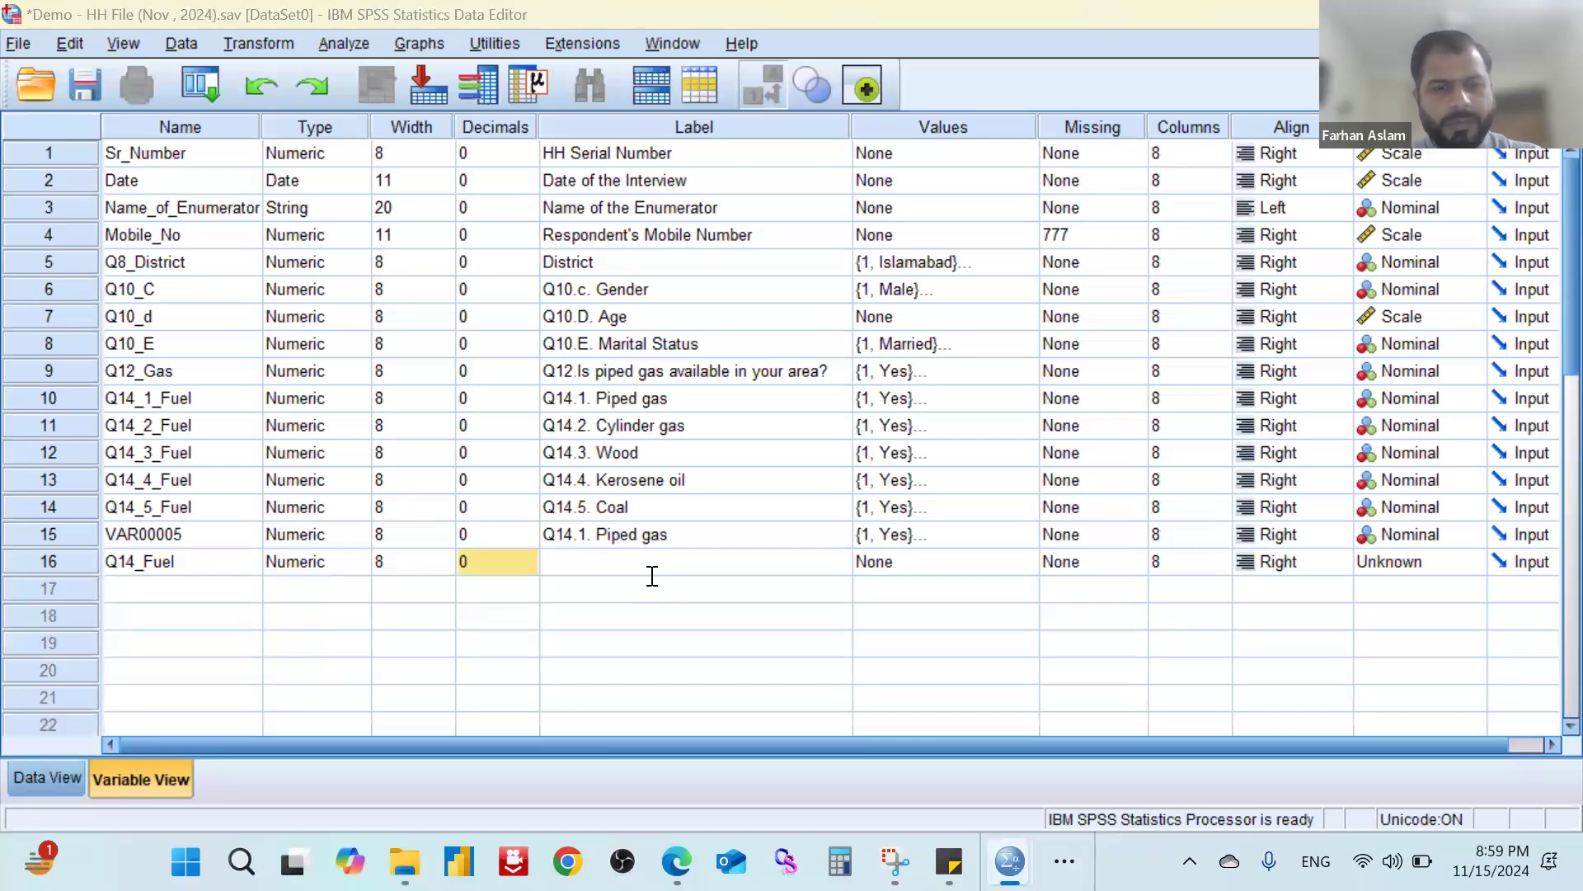
pyautogui.hotkey('alt', 'Tab')
pyautogui.moveTo(820, 487); pyautogui.dragTo(415, 492)
pyautogui.hotkey('ctrl', 'c')
pyautogui.hotkey('alt', 'Tab')
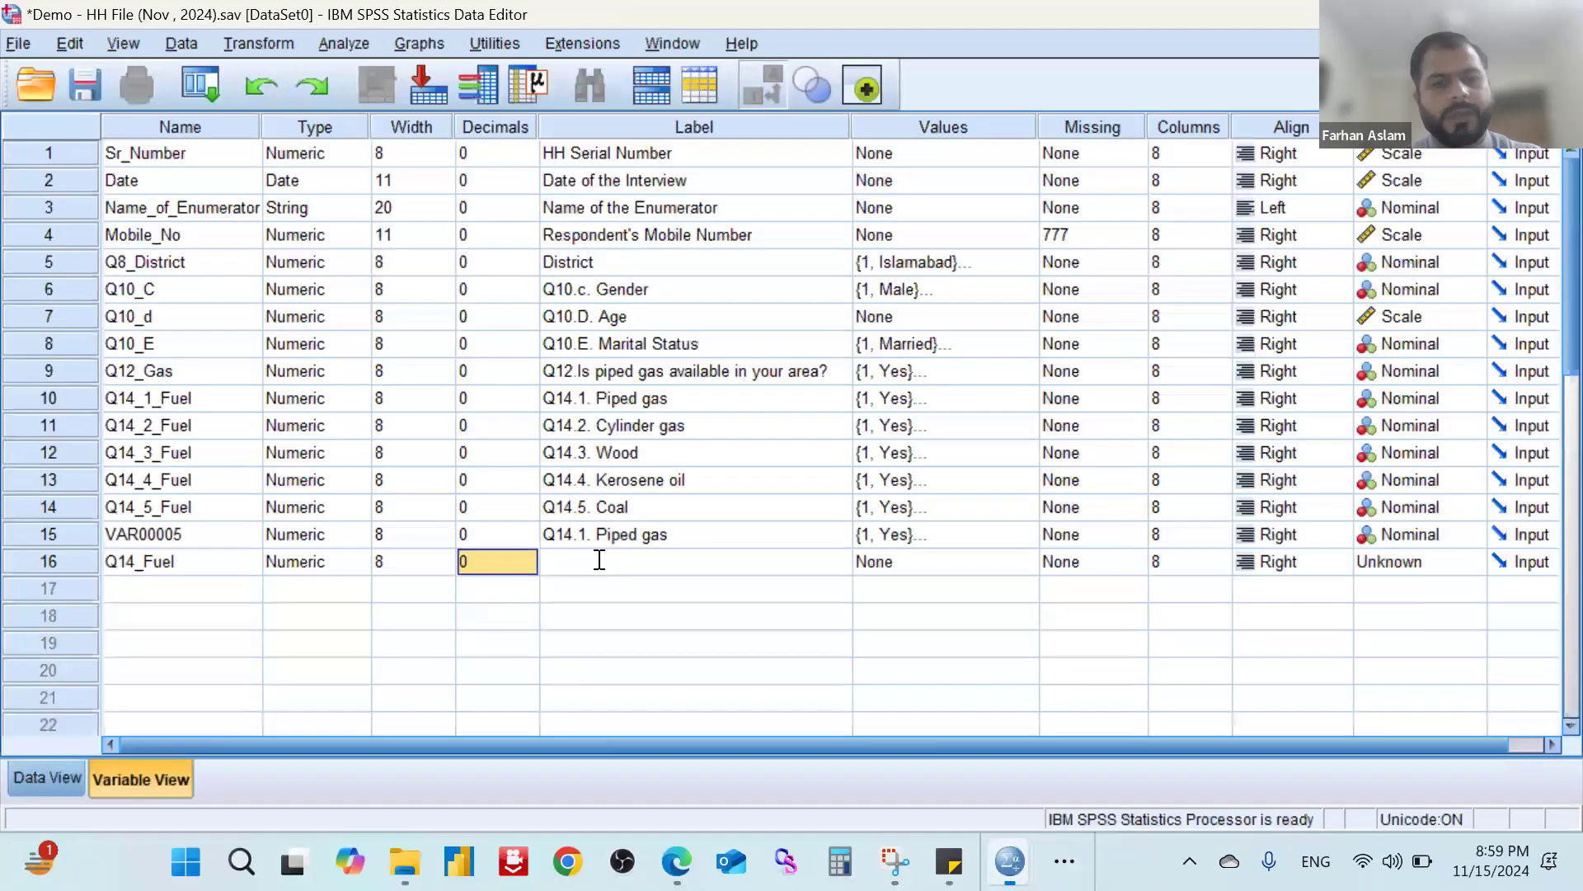
# Label Q14_Fuel "Q14. Which fuel do you use for the purpose of cooking?" using the copied question text.
pyautogui.click(709, 569)
pyautogui.hotkey('ctrl', 'v')
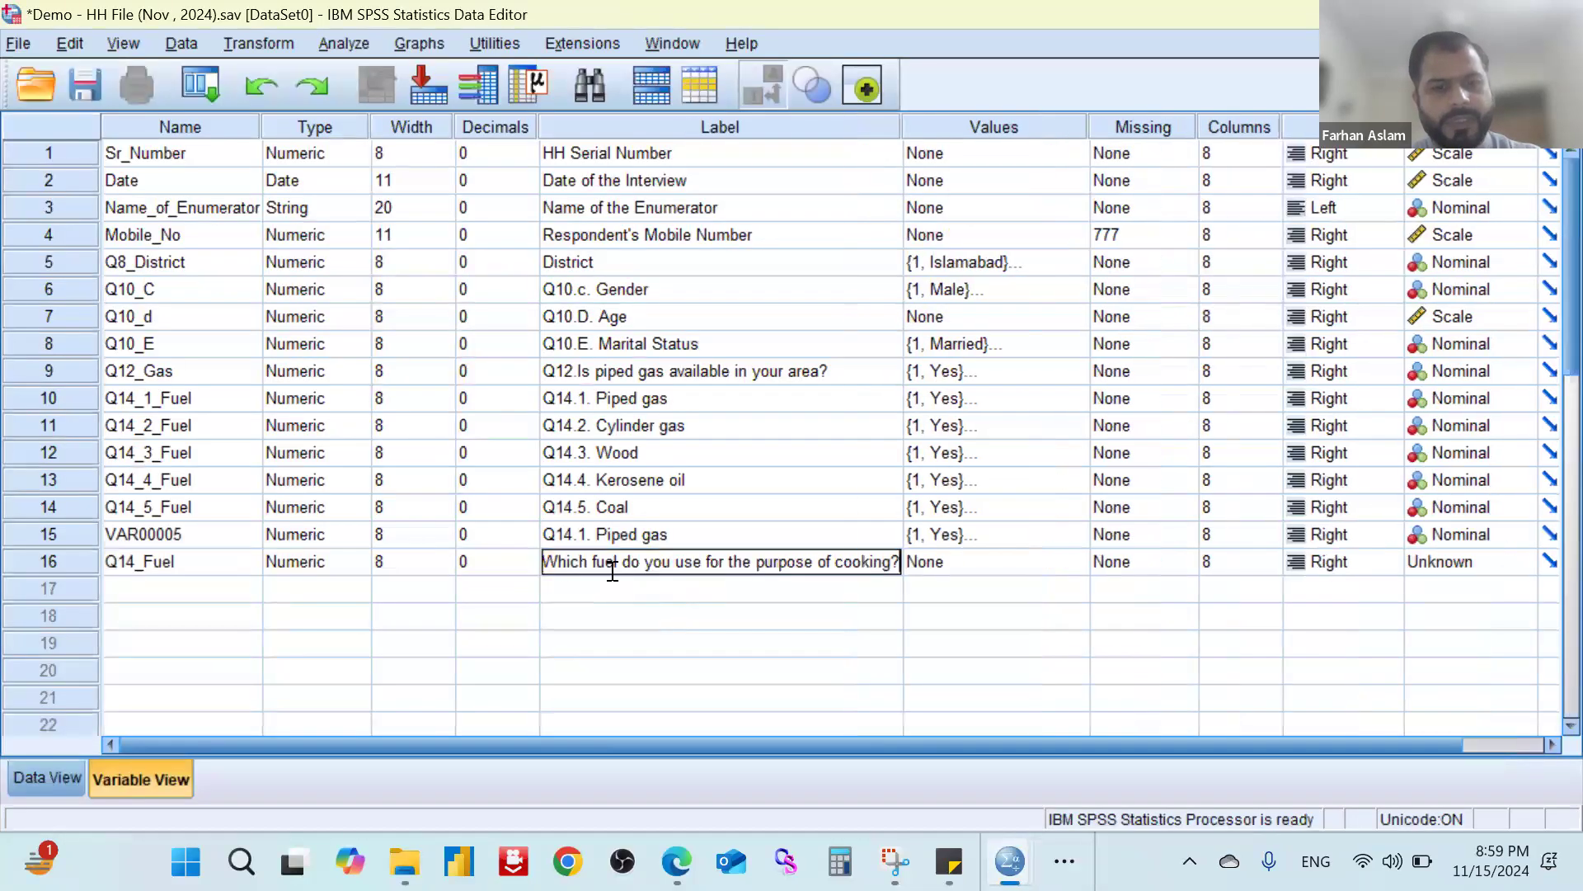
pyautogui.click(549, 562)
pyautogui.write('Q14')
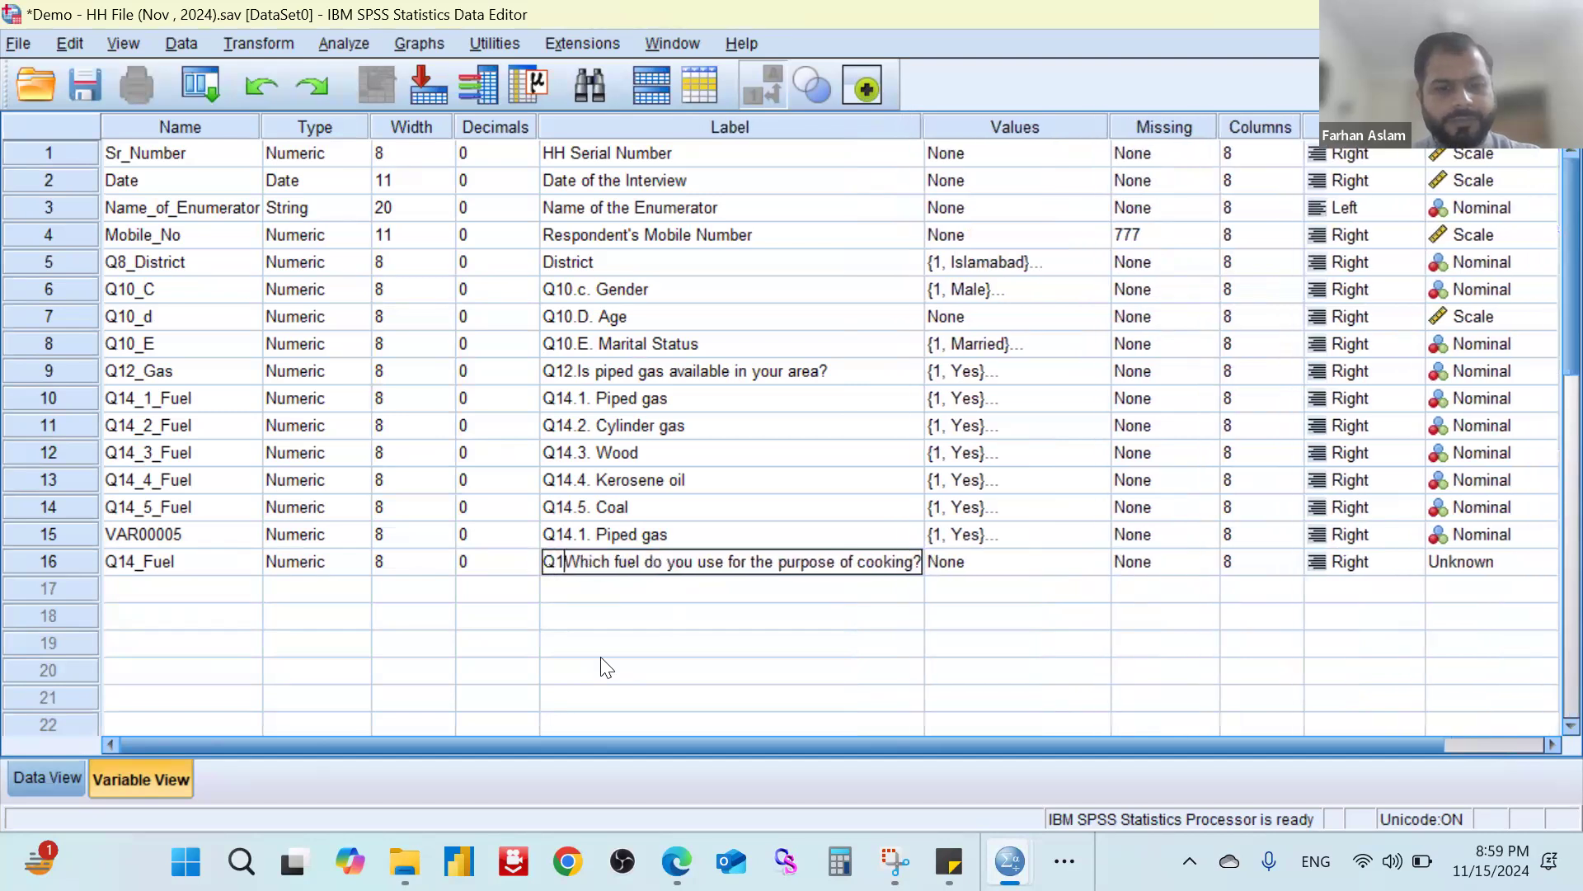
pyautogui.write('.')
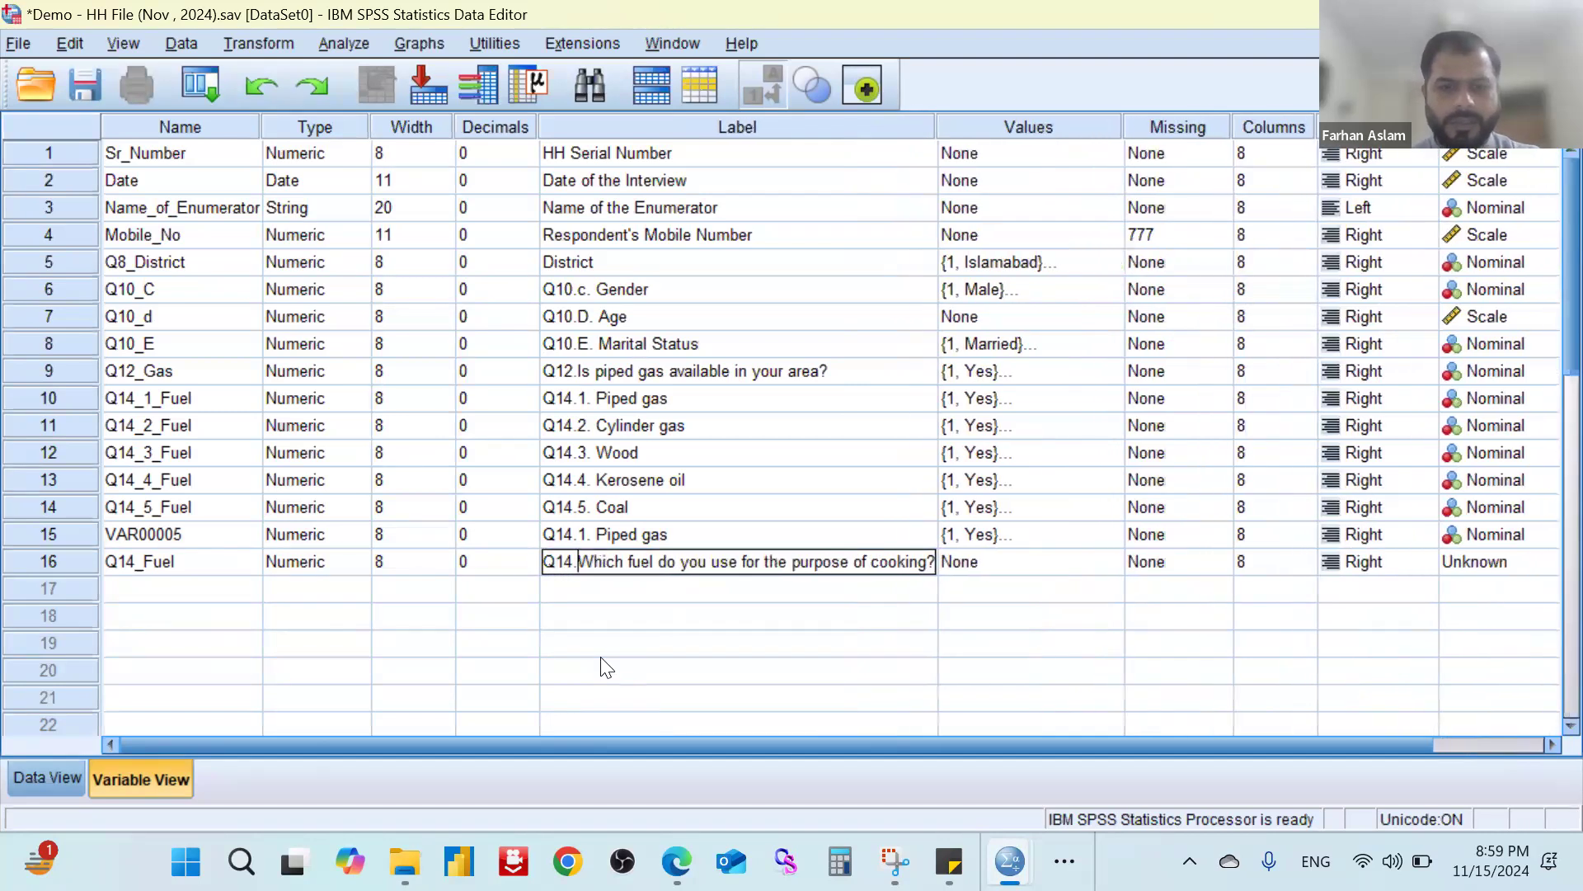
# Open the value labels of Q14_Fuel and enter 1 as the first value.
pyautogui.click(1063, 568)
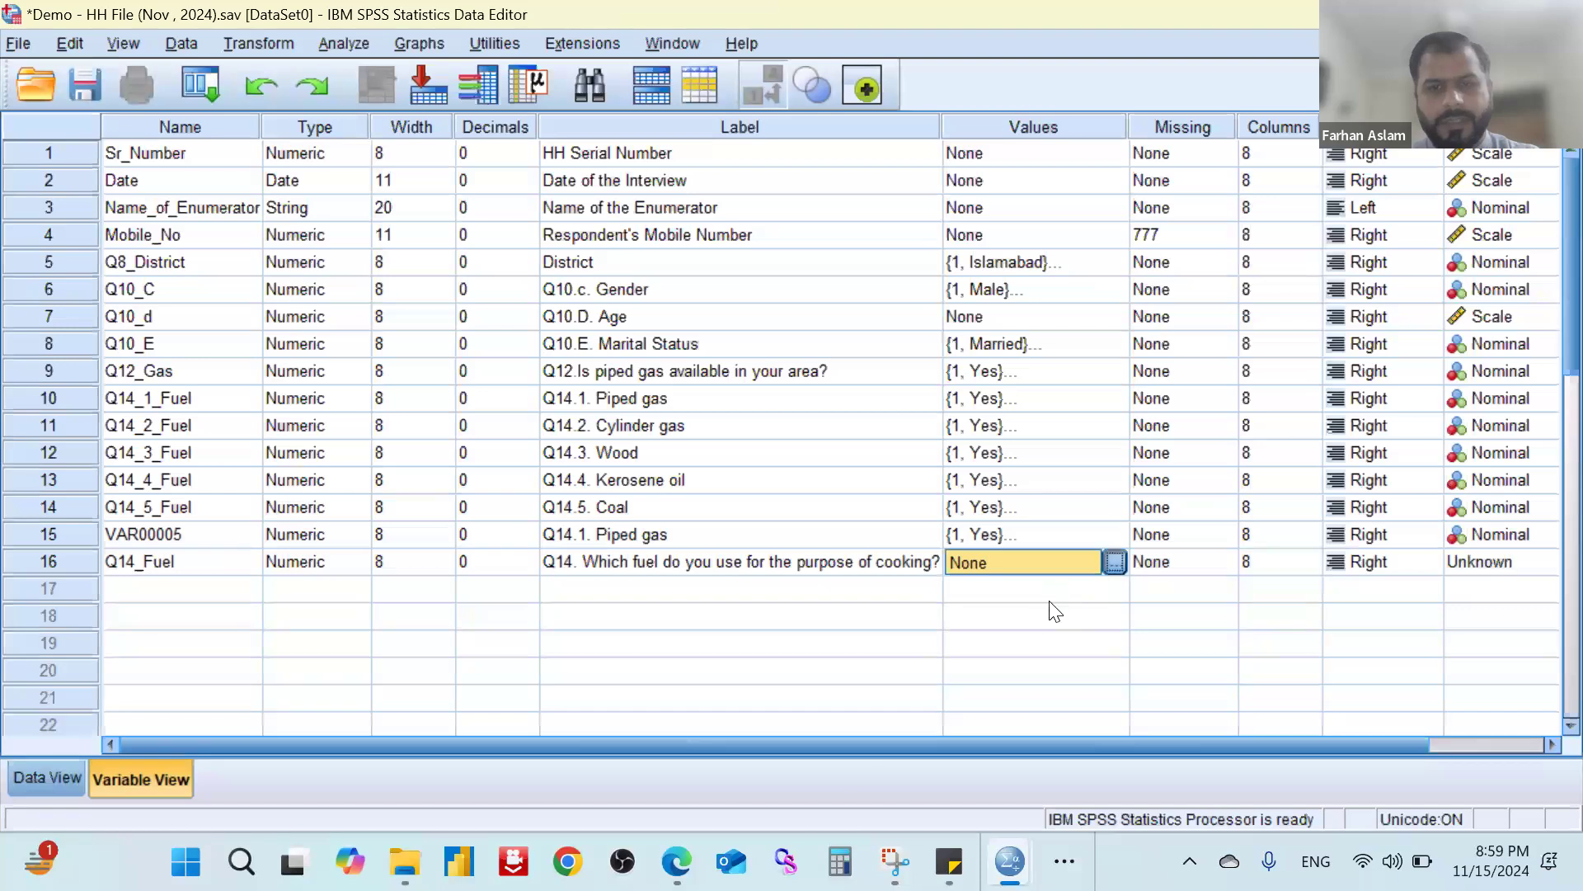
pyautogui.click(1113, 565)
pyautogui.write('1')
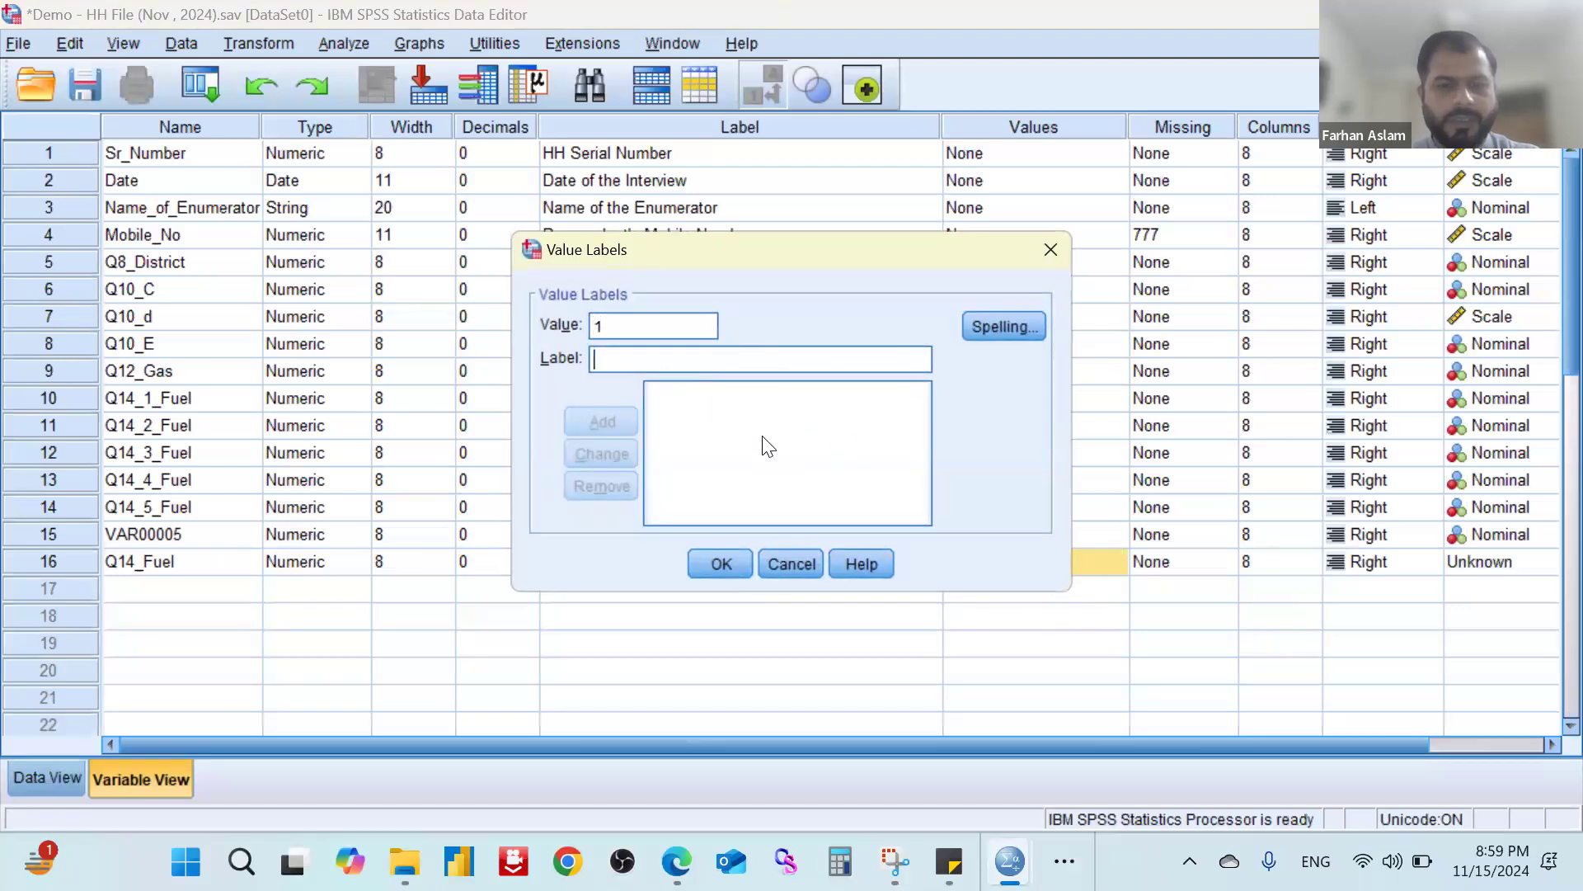
# Copy the Q14 answer option "Piped gas" from the Word questionnaire and return to the SPSS value labels.
pyautogui.hotkey('alt', 'Tab')
pyautogui.moveTo(968, 436); pyautogui.dragTo(1049, 437)
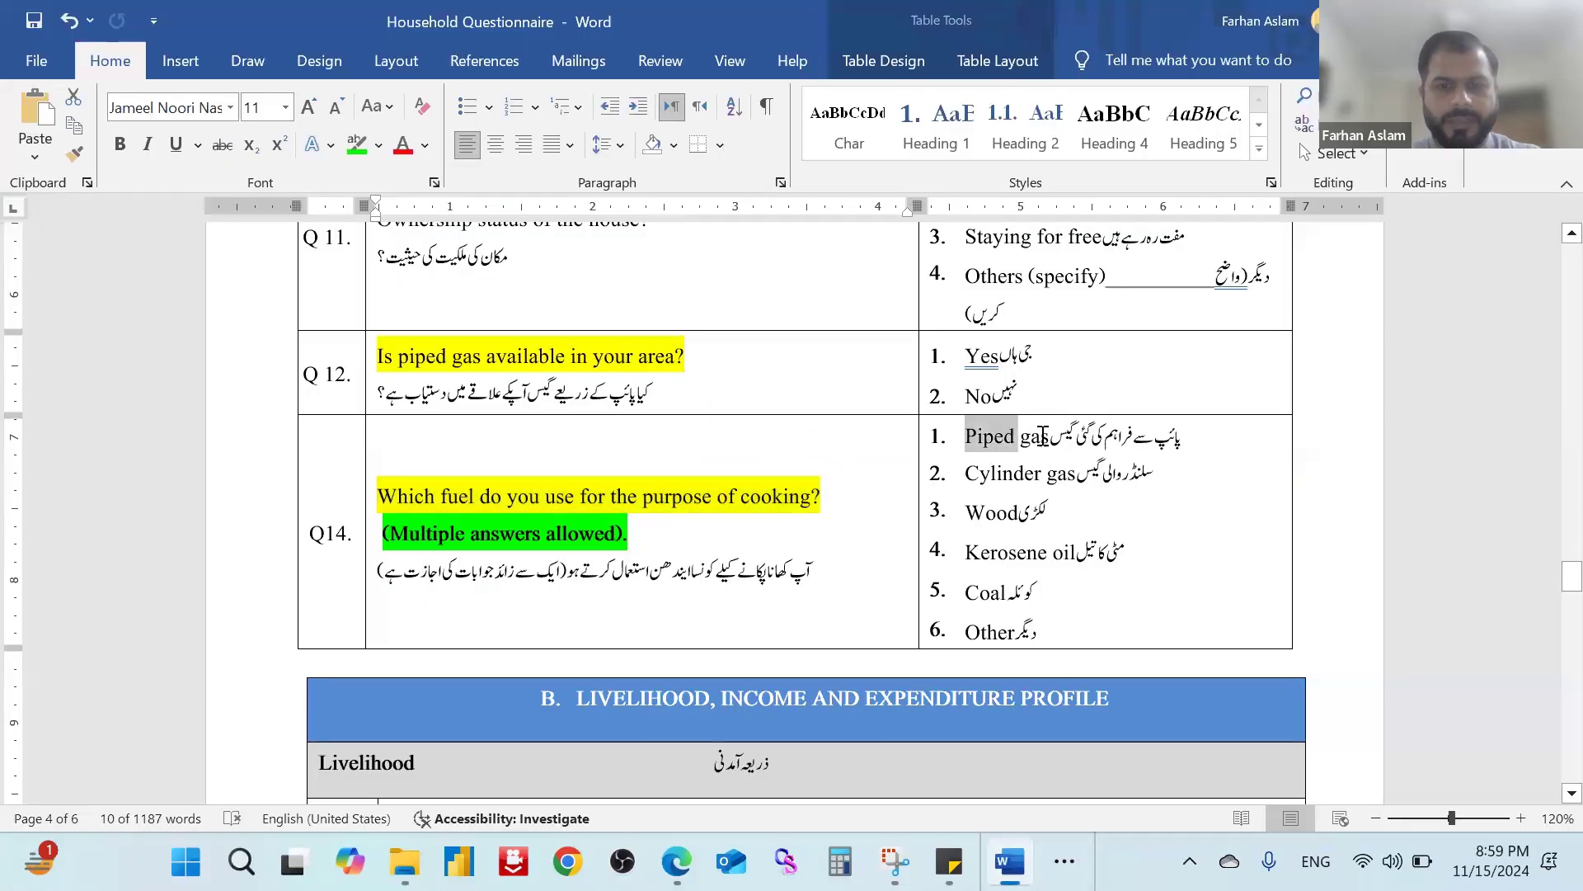
pyautogui.hotkey('ctrl', 'c')
pyautogui.hotkey('alt', 'Tab')
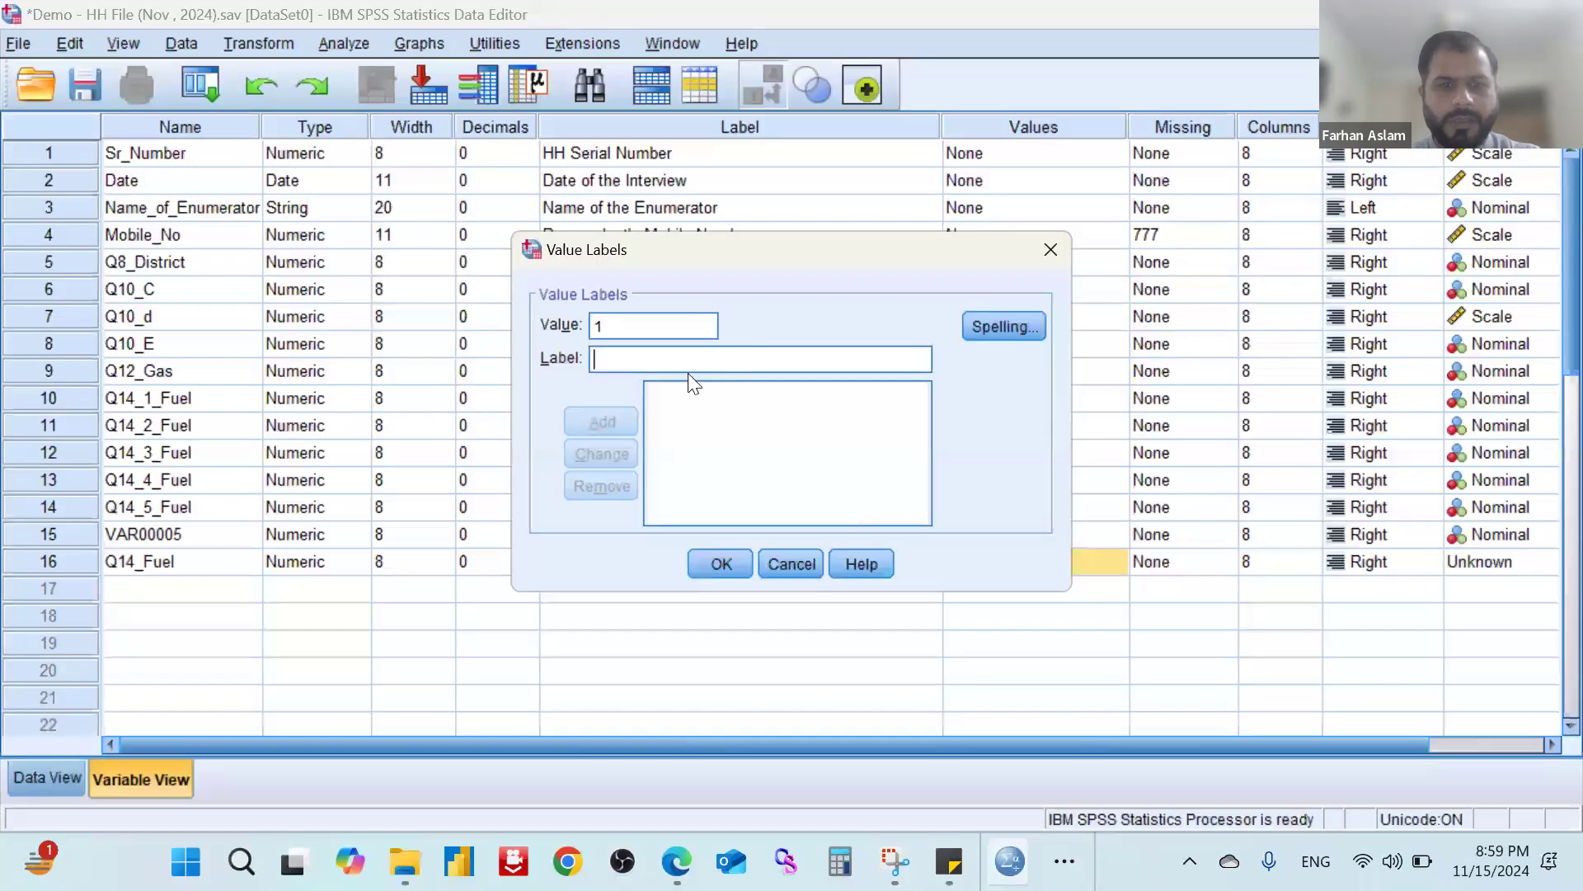
# Paste the copied answer option as the label of value 1, trim it to "Piped gas" and add it to the value labels.
pyautogui.click(706, 359)
pyautogui.hotkey('ctrl', 'v')
pyautogui.moveTo(715, 359); pyautogui.dragTo(407, 369)
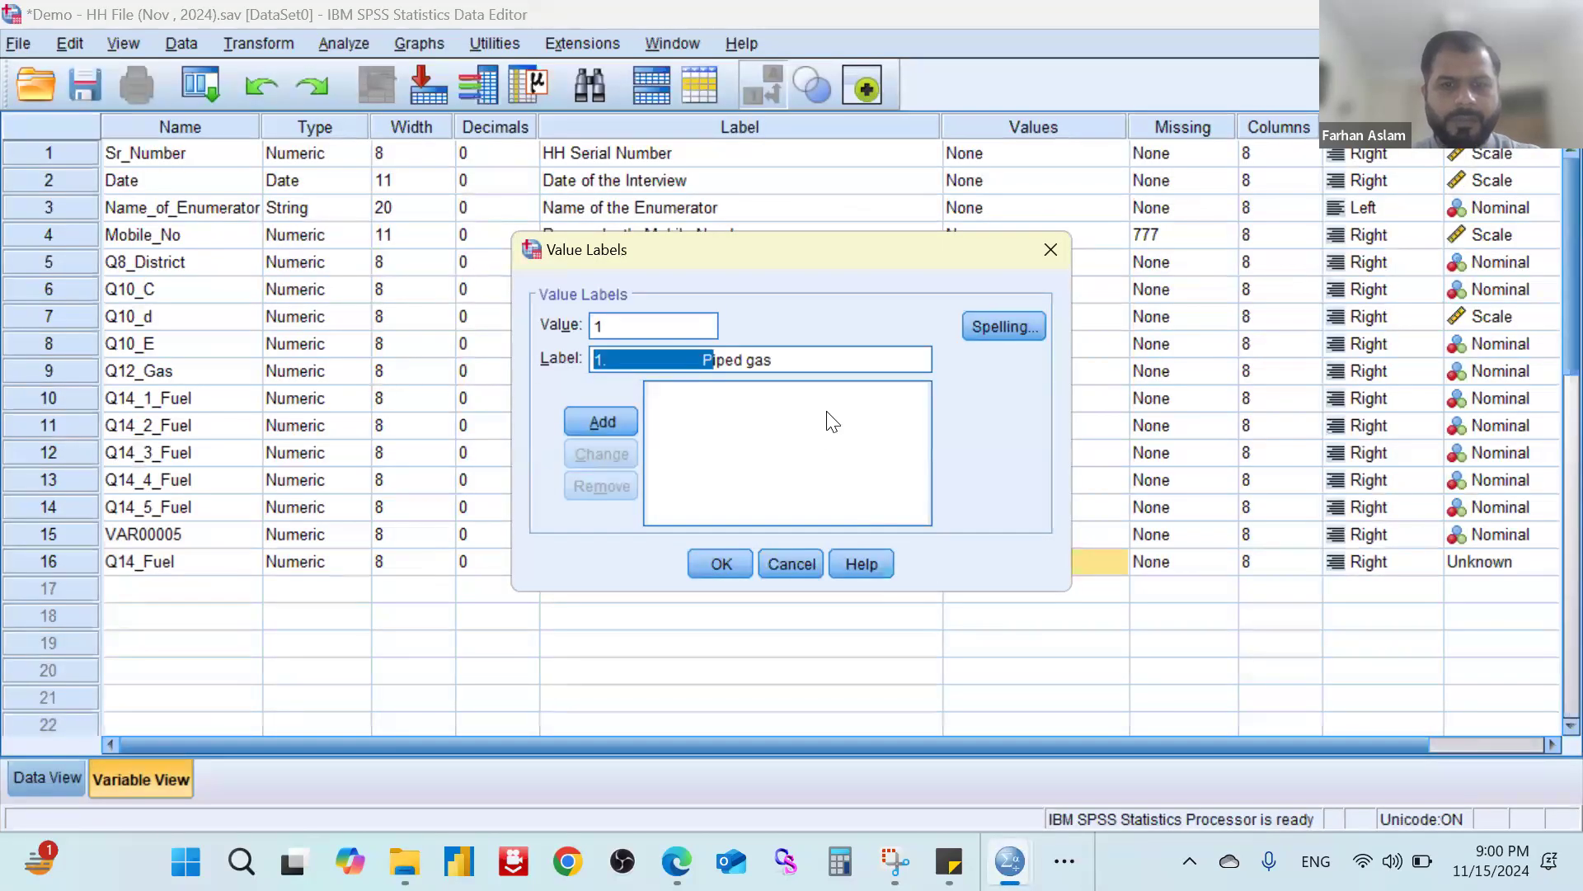
pyautogui.click(829, 361)
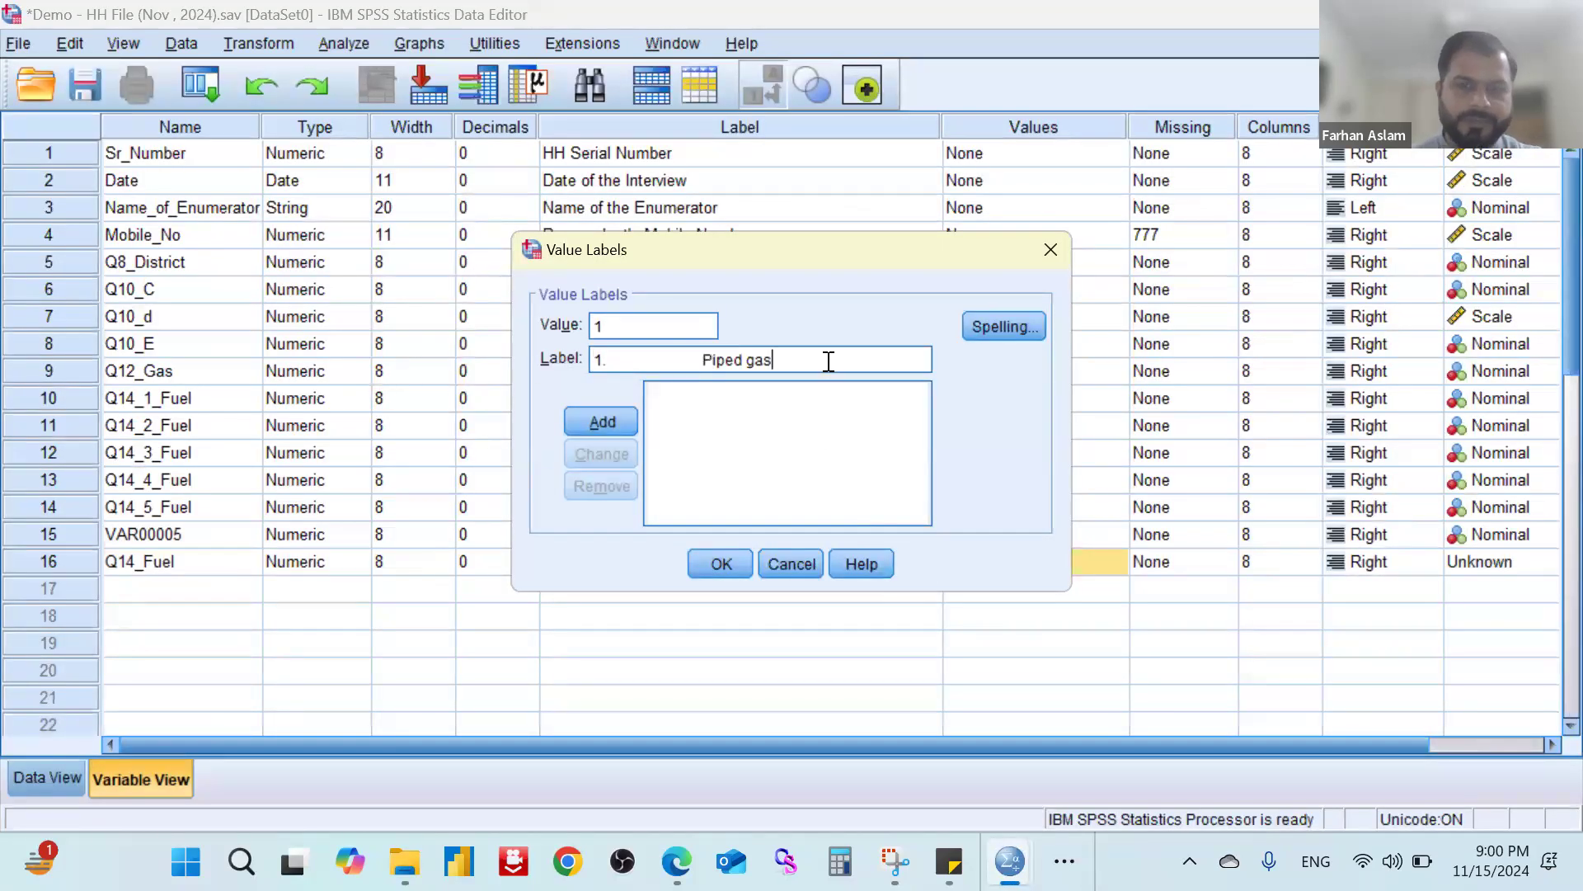
pyautogui.press('BackSpace')
pyautogui.press('BackSpace')
pyautogui.press('BackSpace')
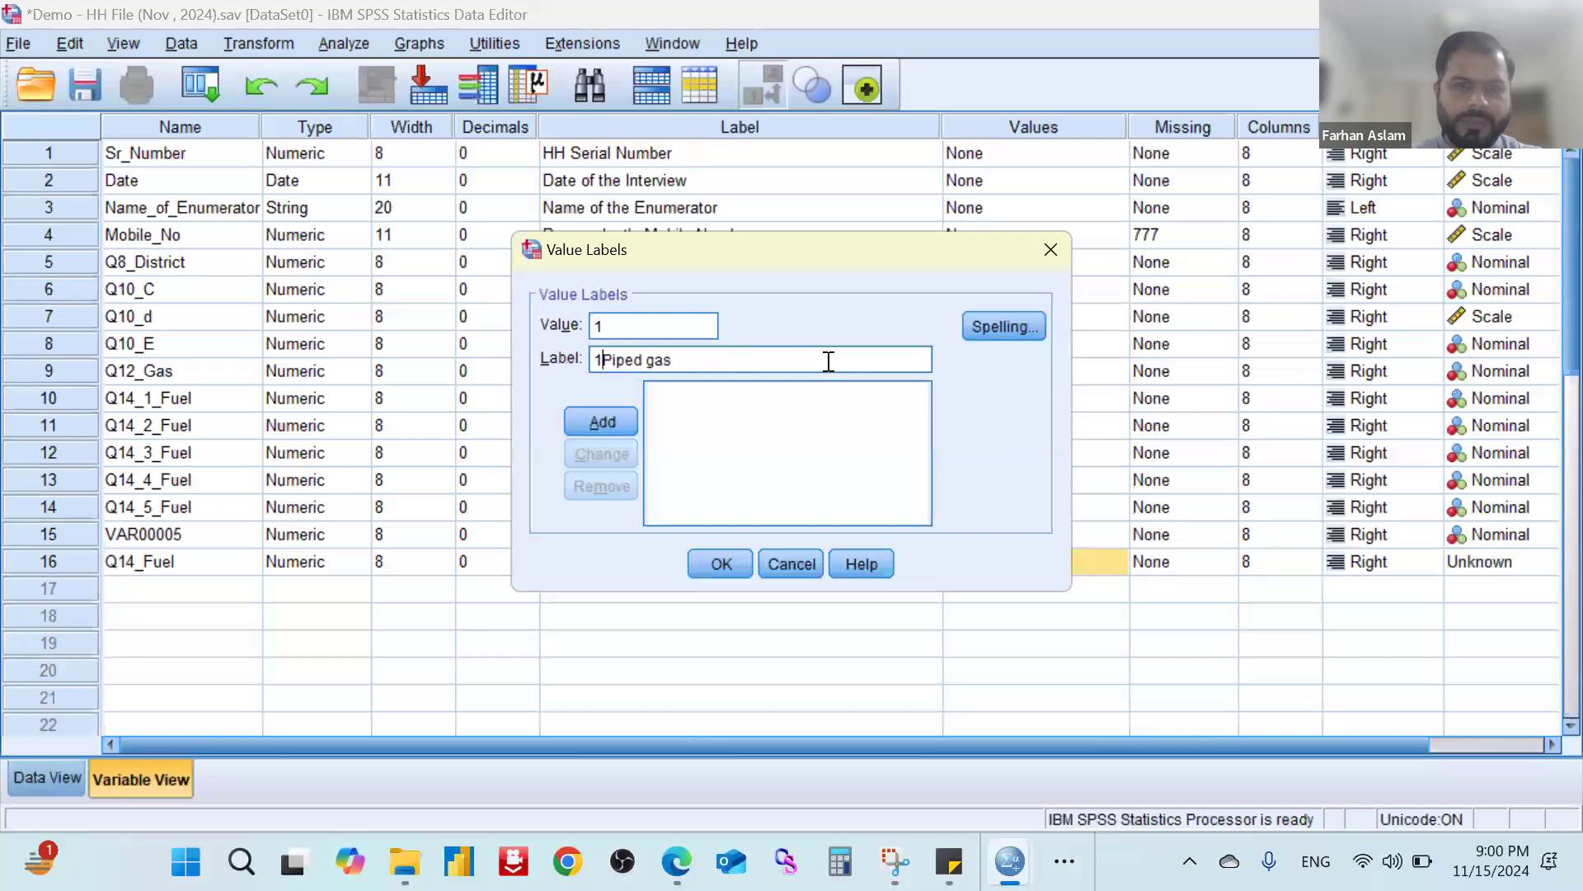
pyautogui.click(626, 421)
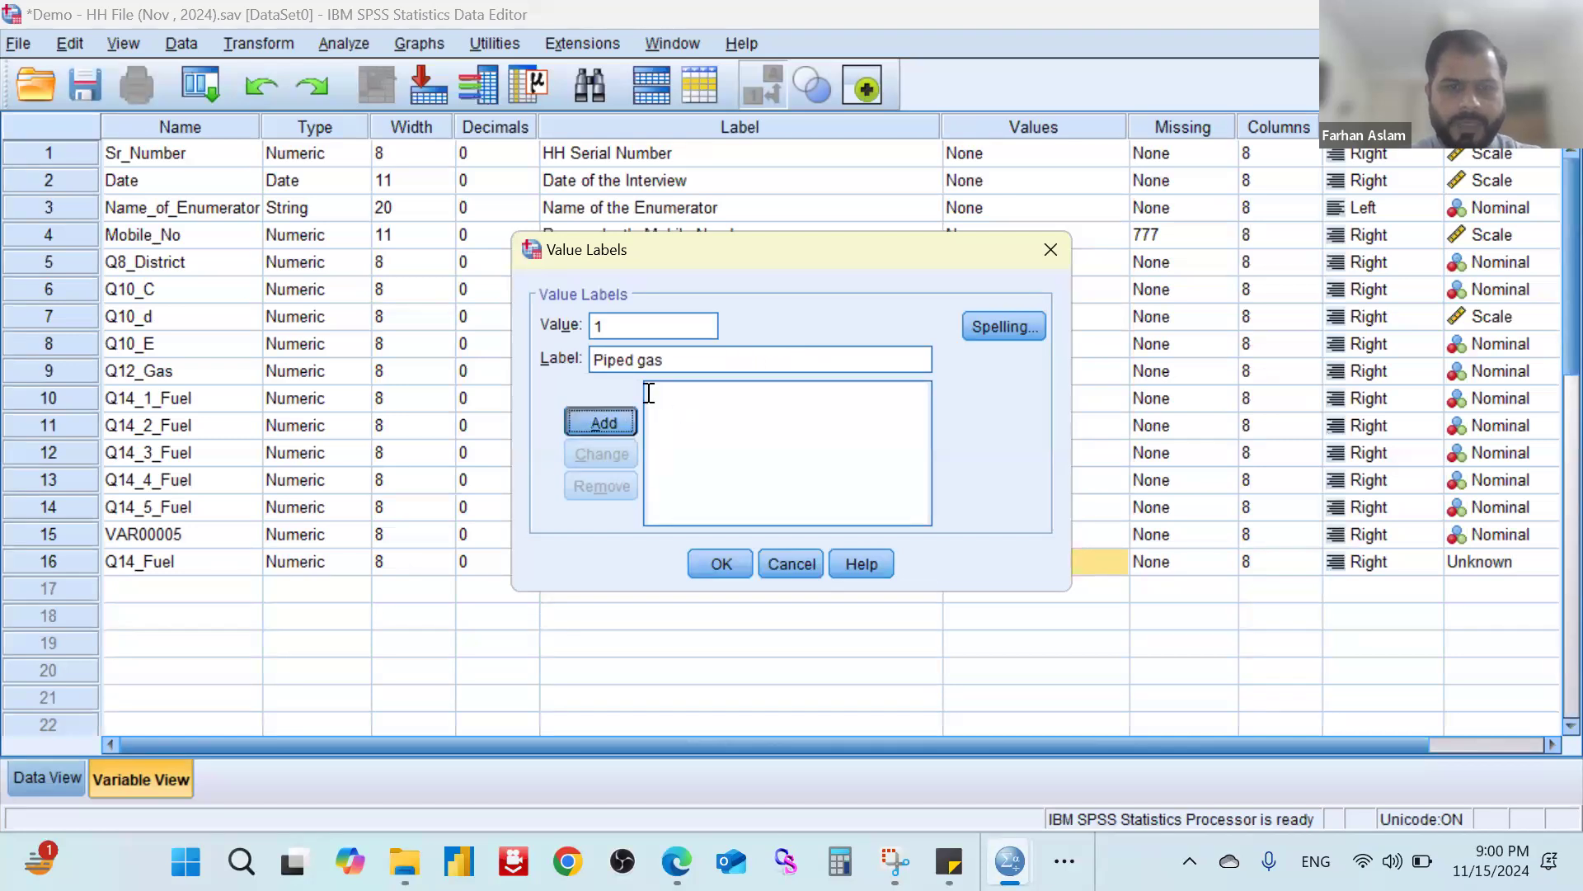
# Add value label 2 as "Cylinder" and value label 3 as "Wood" for Q14_Fuel.
pyautogui.moveTo(720, 256); pyautogui.dragTo(992, 274)
pyautogui.write('2')
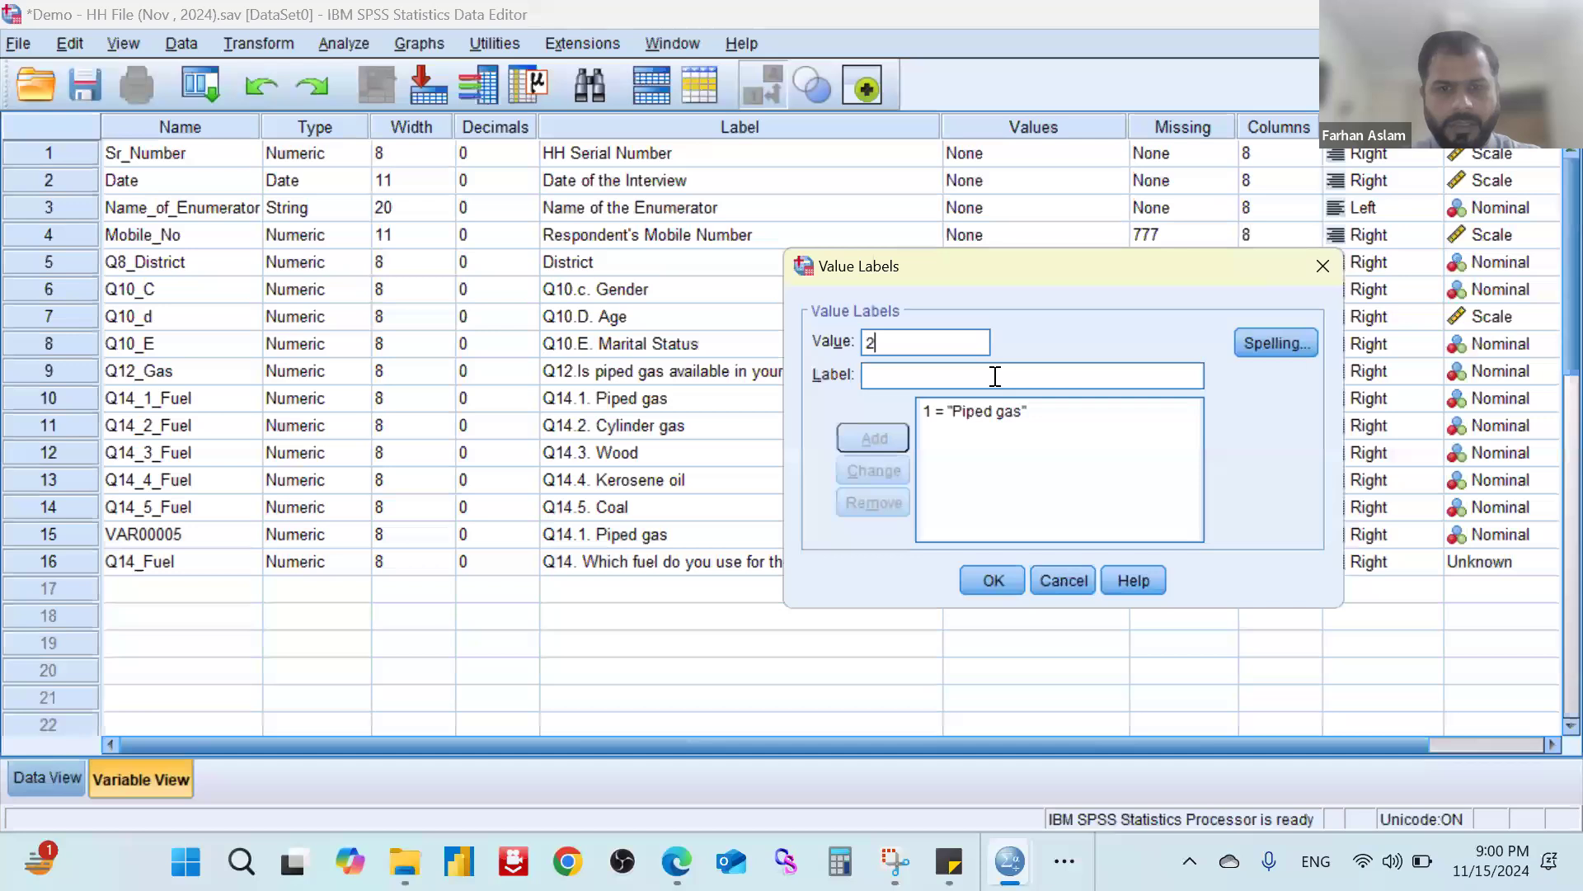
pyautogui.write('Cylinder')
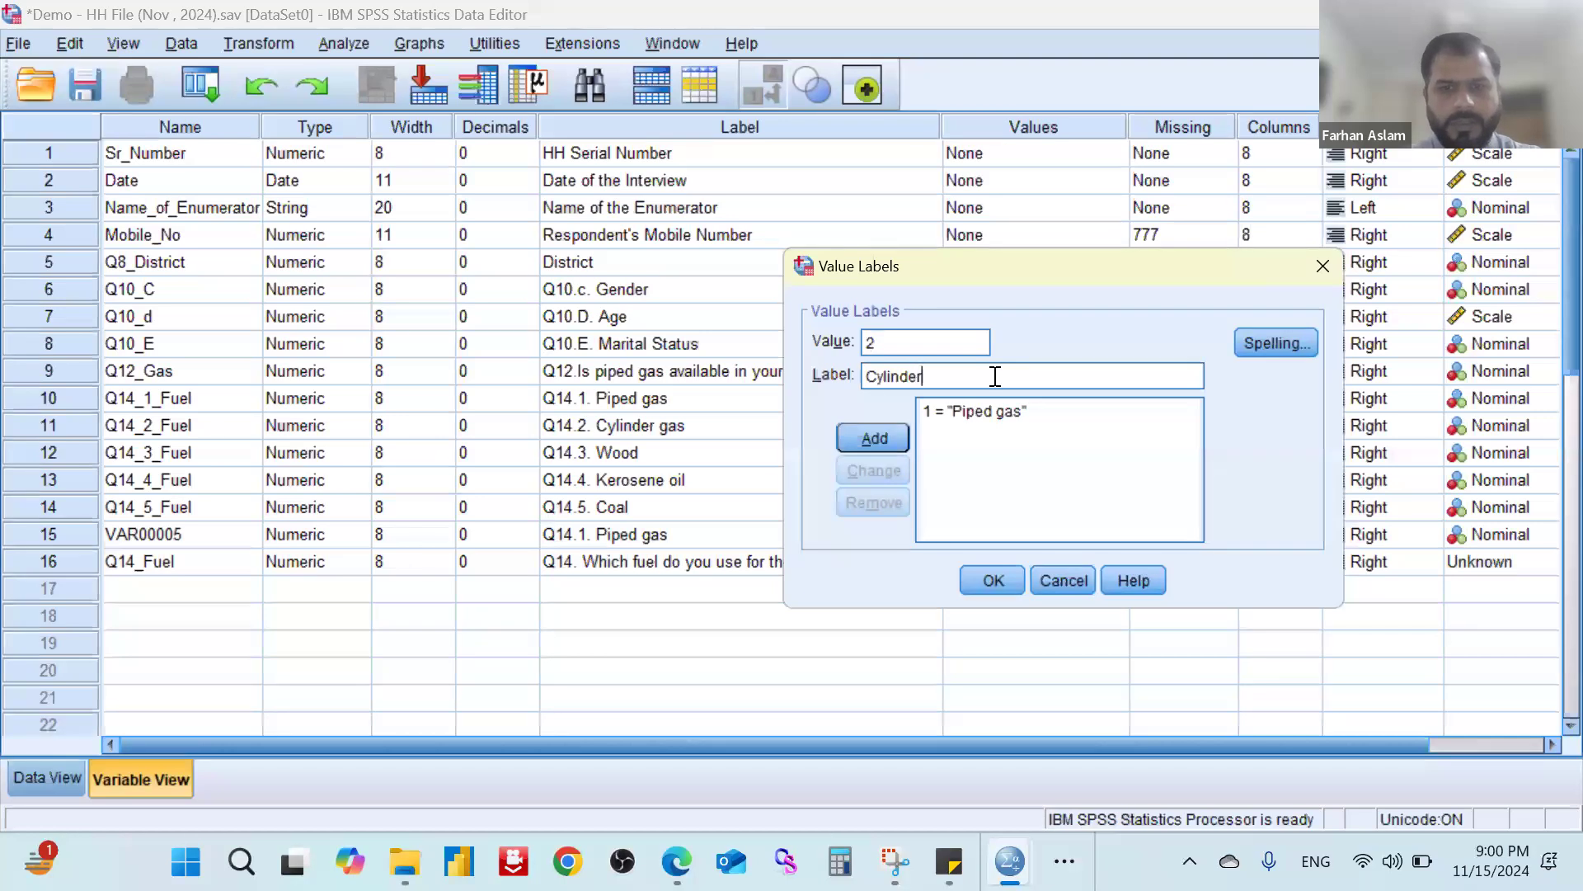
pyautogui.press('Return')
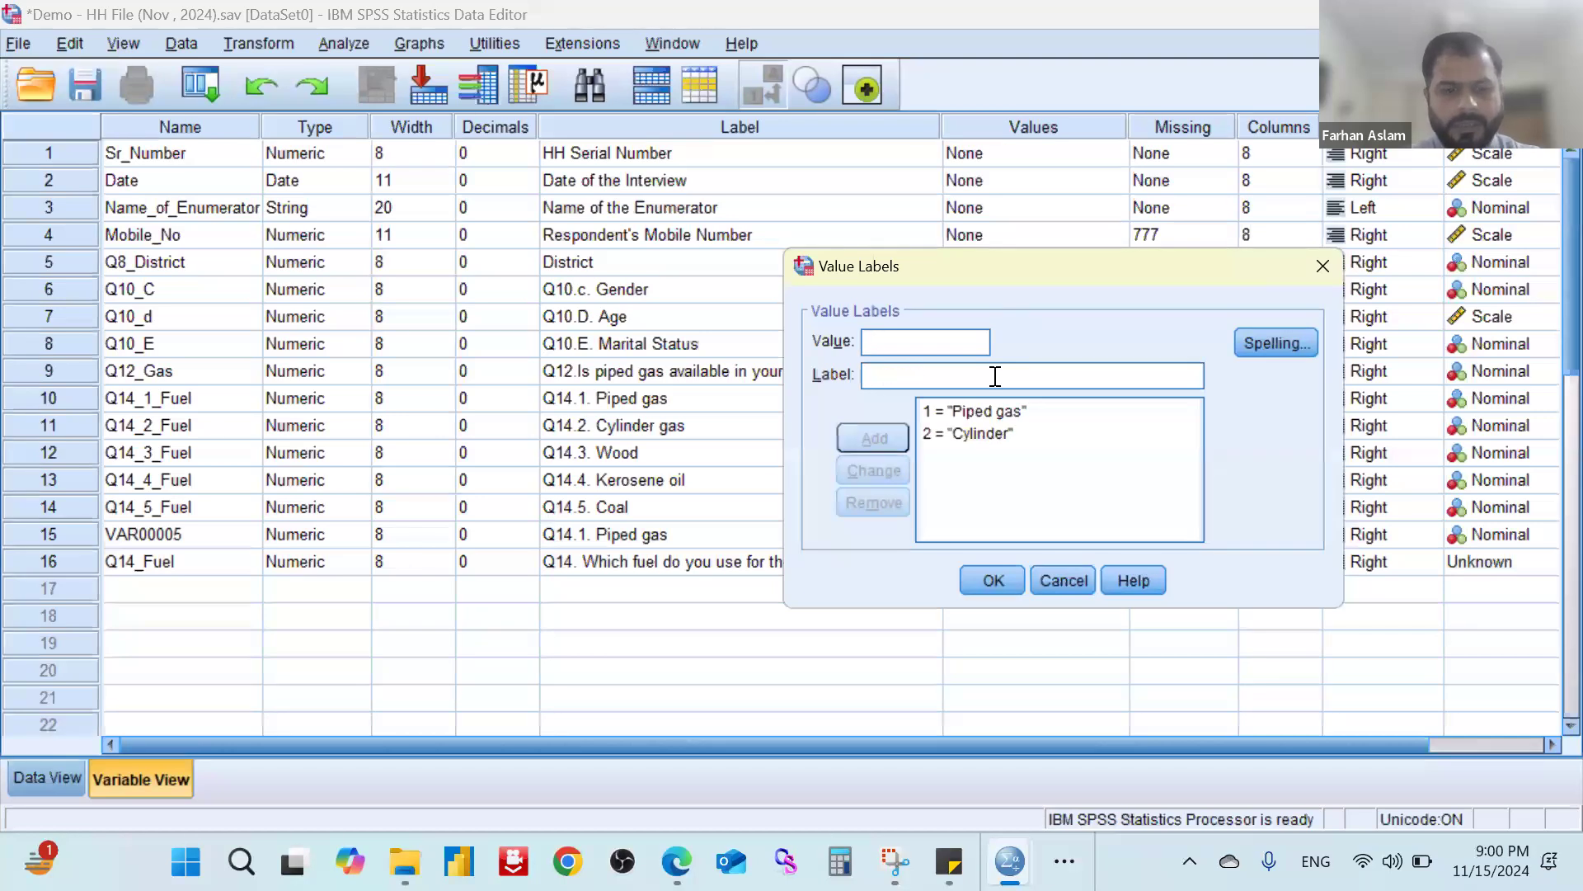
pyautogui.write('Woor')
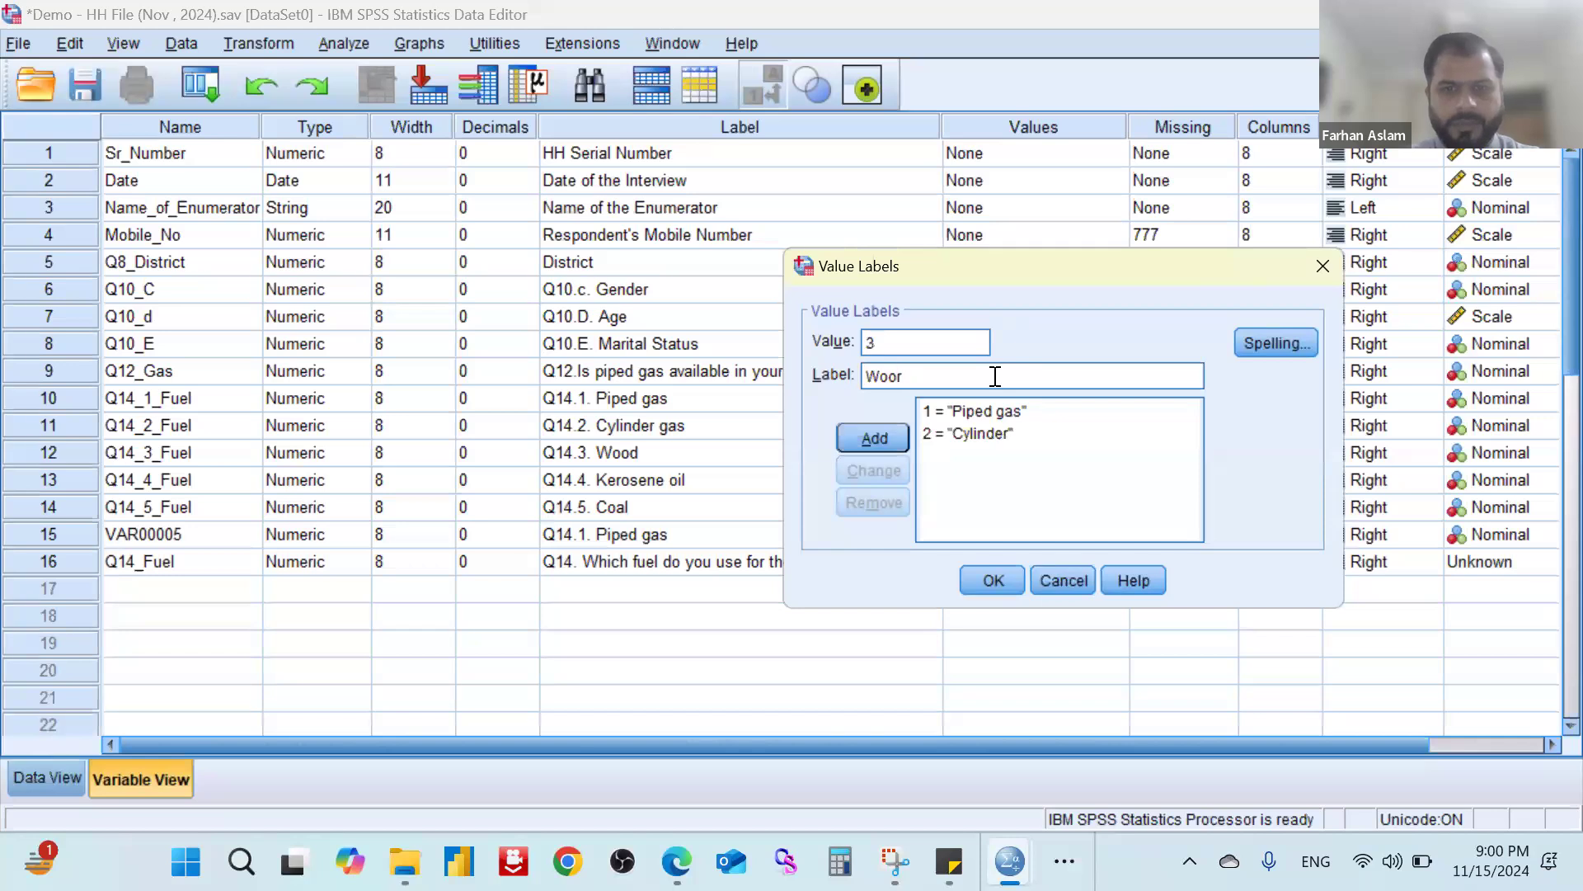
pyautogui.press('BackSpace')
pyautogui.write('d')
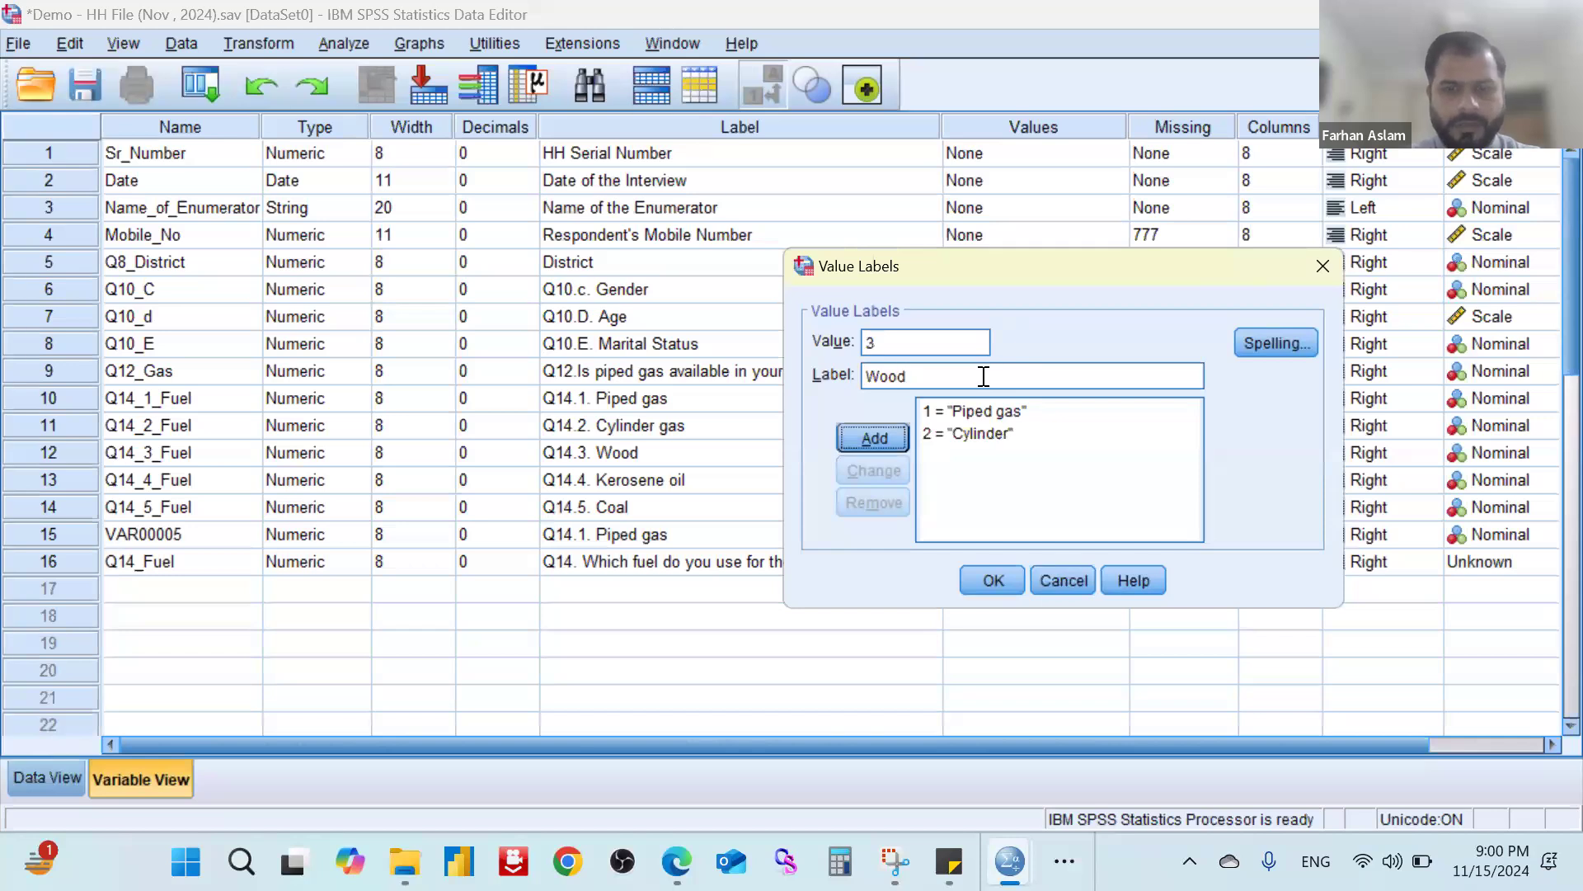
pyautogui.click(899, 447)
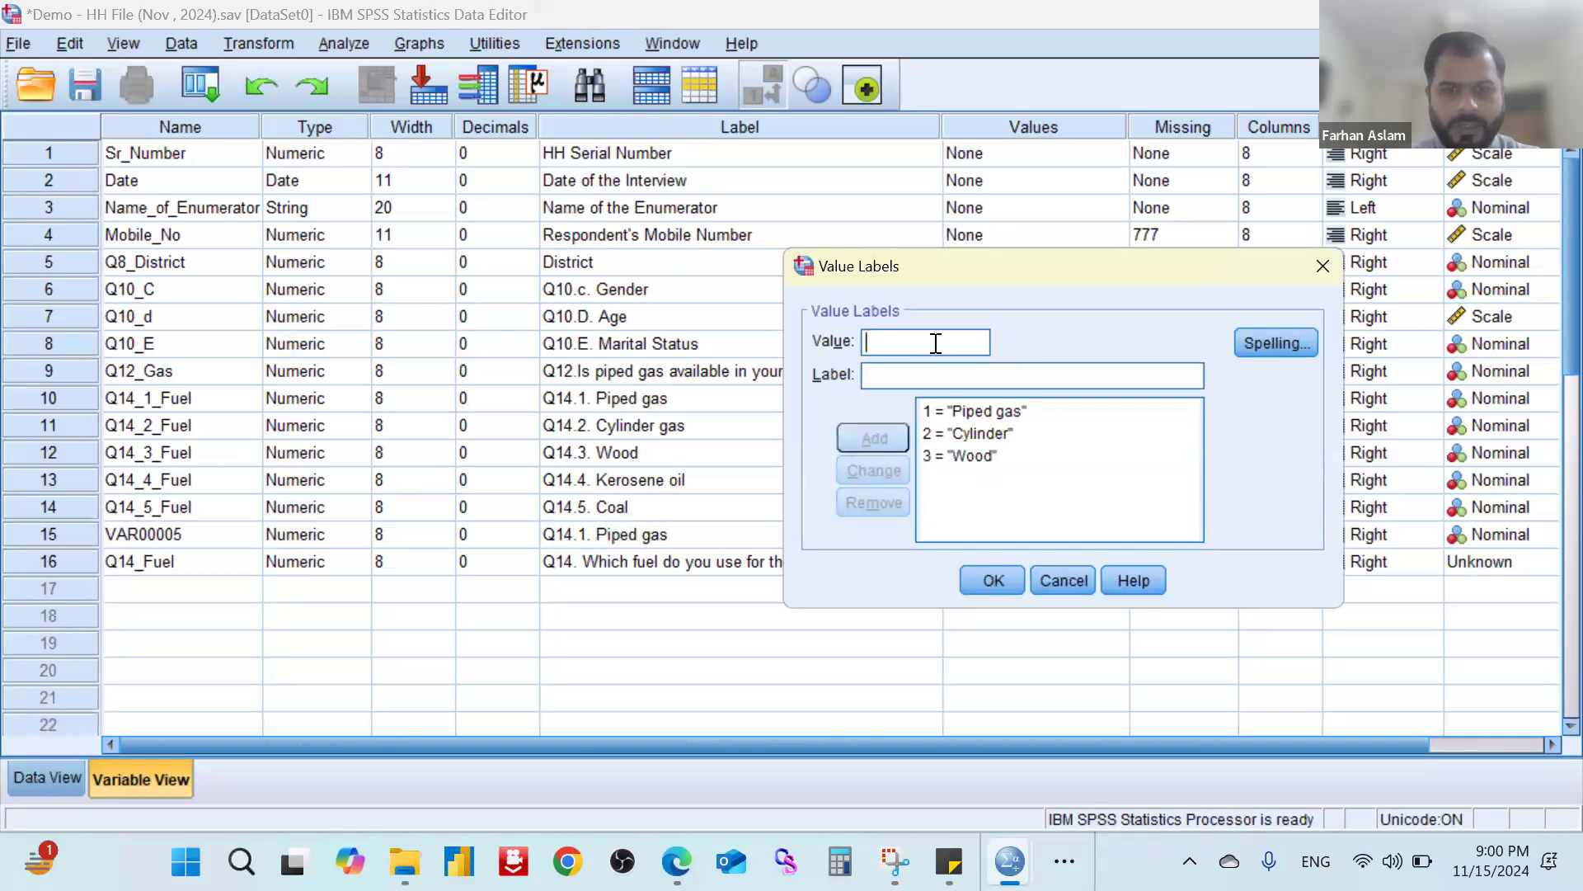
# Add value label 4 as "Kero Oil" for Q14_Fuel.
pyautogui.write('5')
pyautogui.click(940, 371)
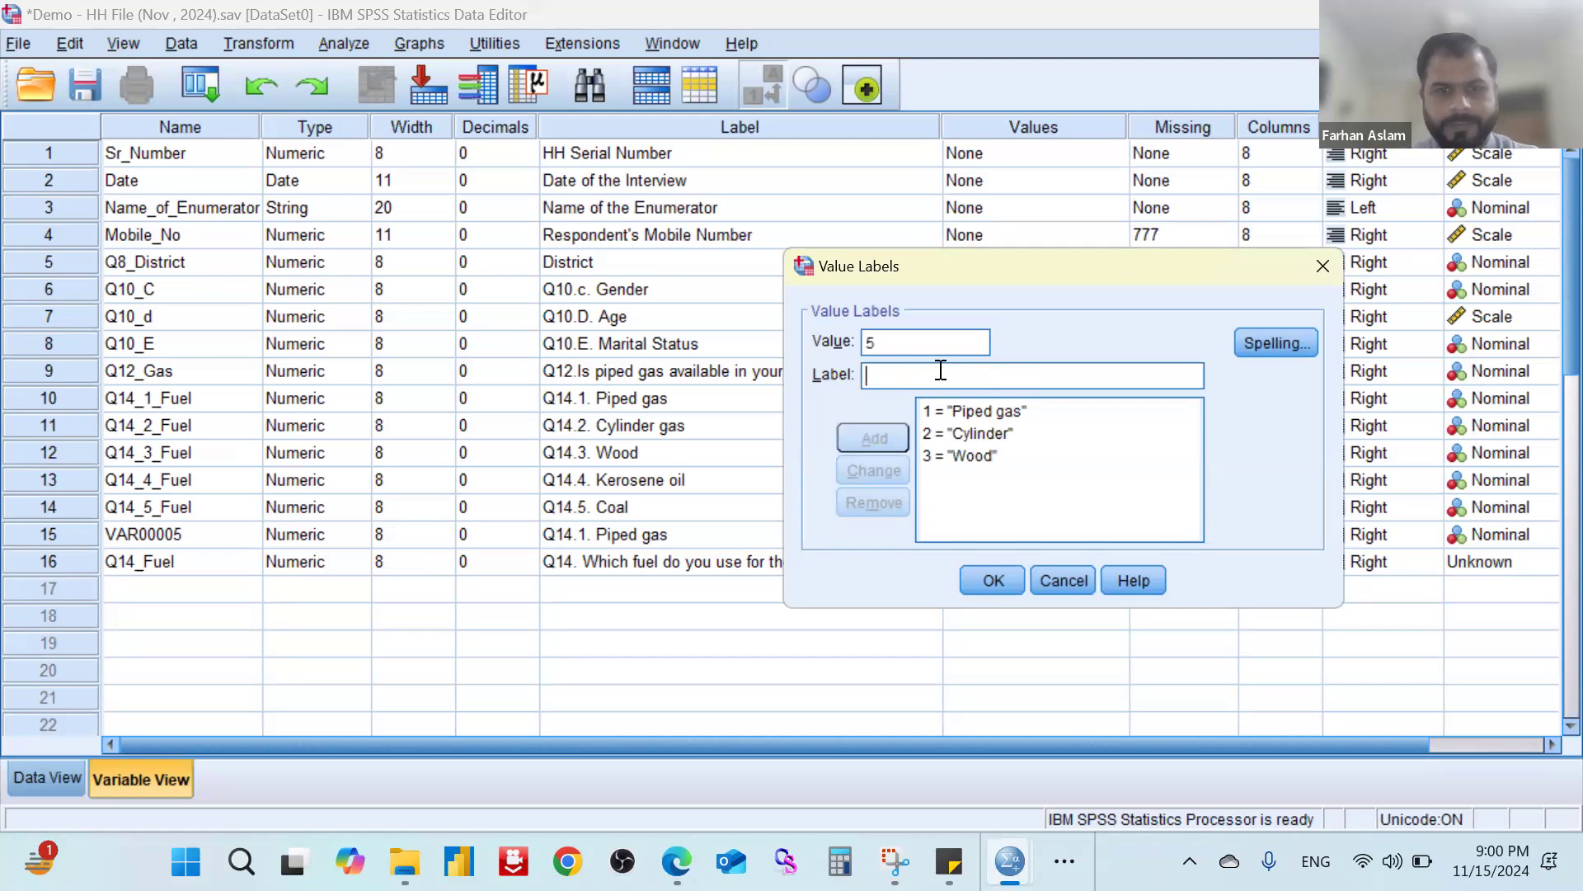
pyautogui.moveTo(928, 340); pyautogui.dragTo(746, 339)
pyautogui.hotkey('shift', 'Home')
pyautogui.write('4')
pyautogui.click(892, 379)
pyautogui.write('Ker')
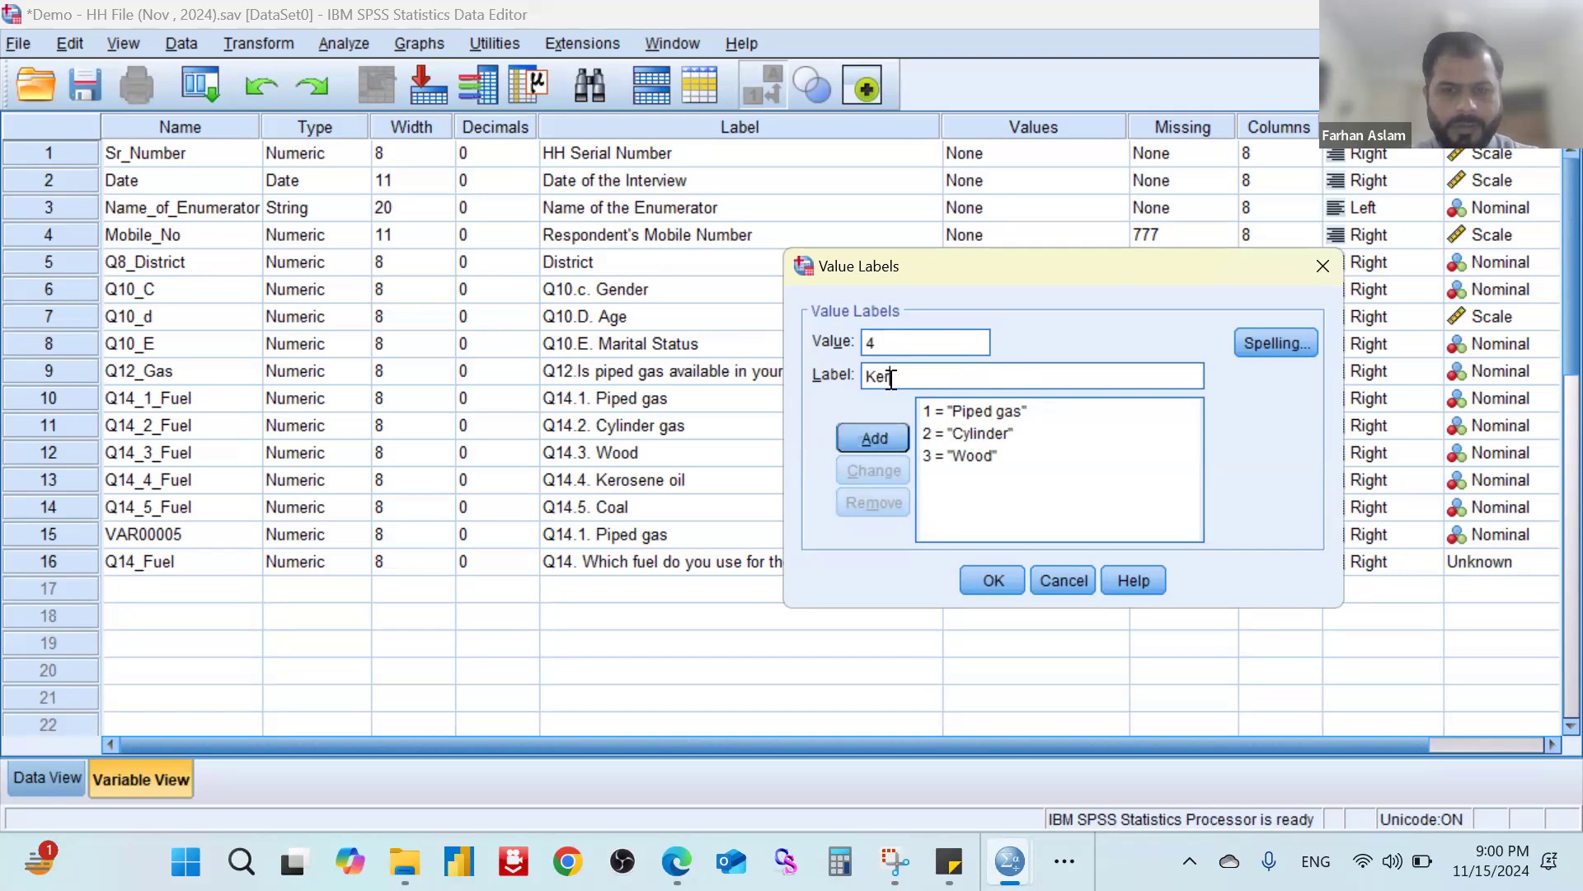
pyautogui.write('o Oil')
pyautogui.click(886, 441)
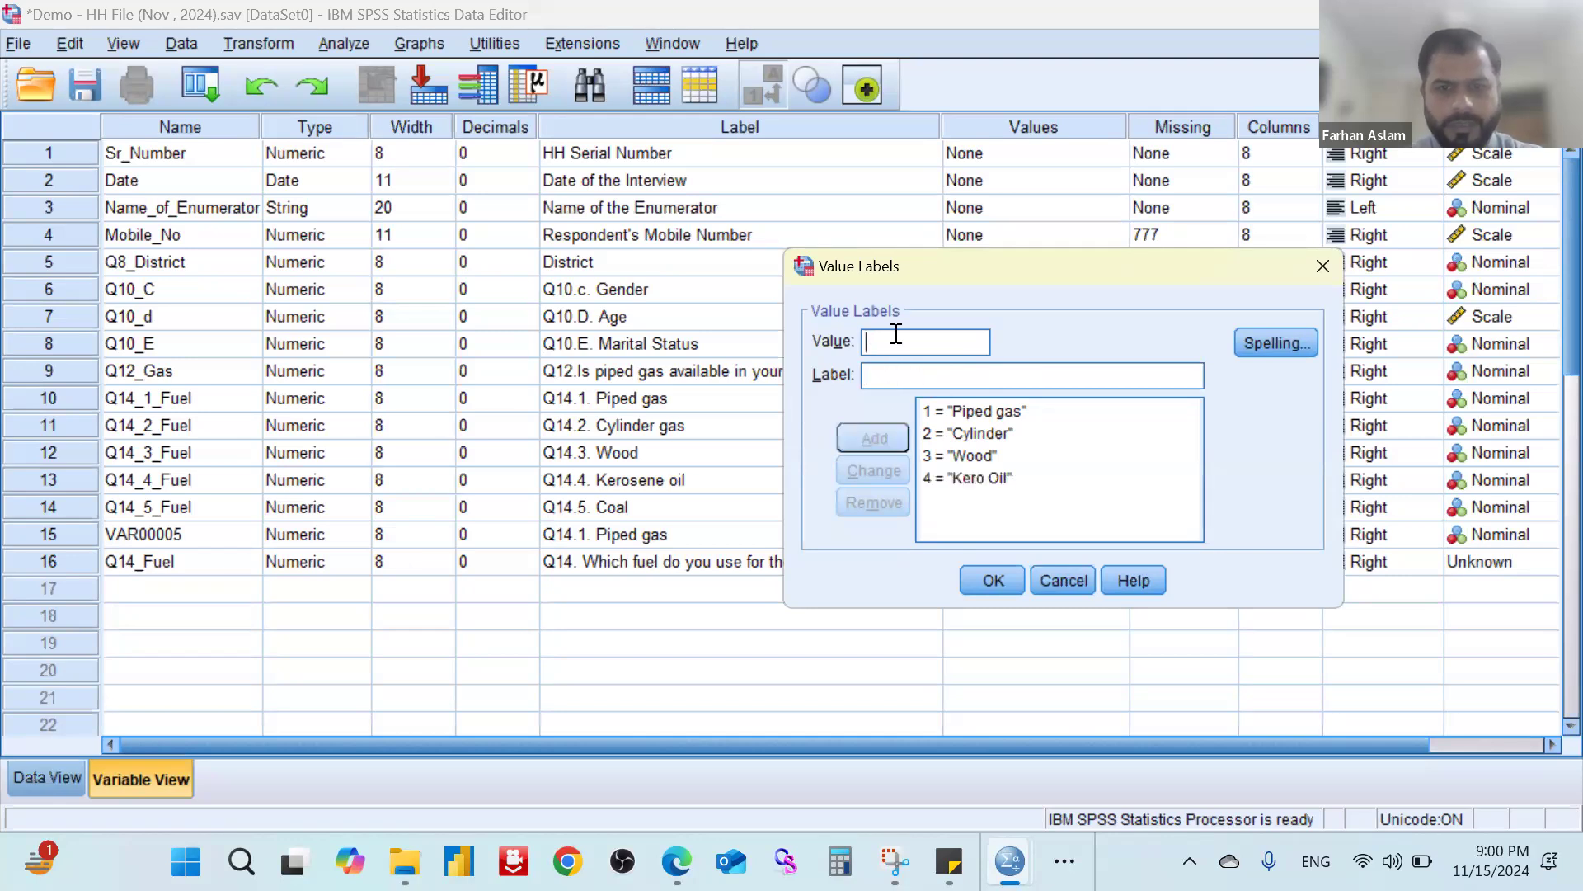
# Add value label 5 as "Coal" and apply the value labels to Q14_Fuel.
pyautogui.write('5')
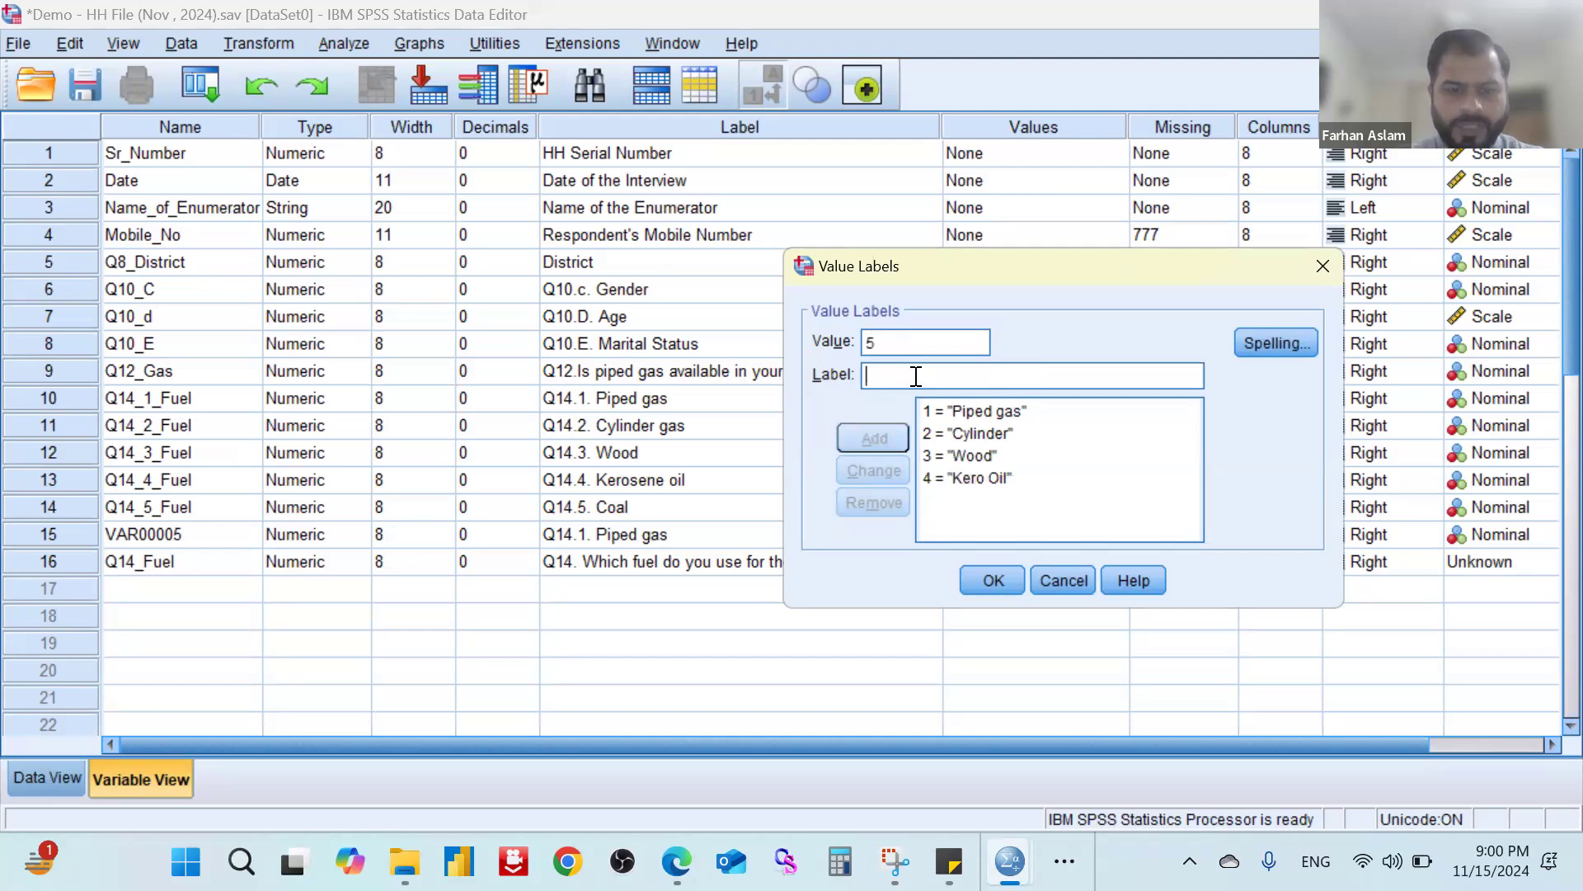
pyautogui.write('Coal')
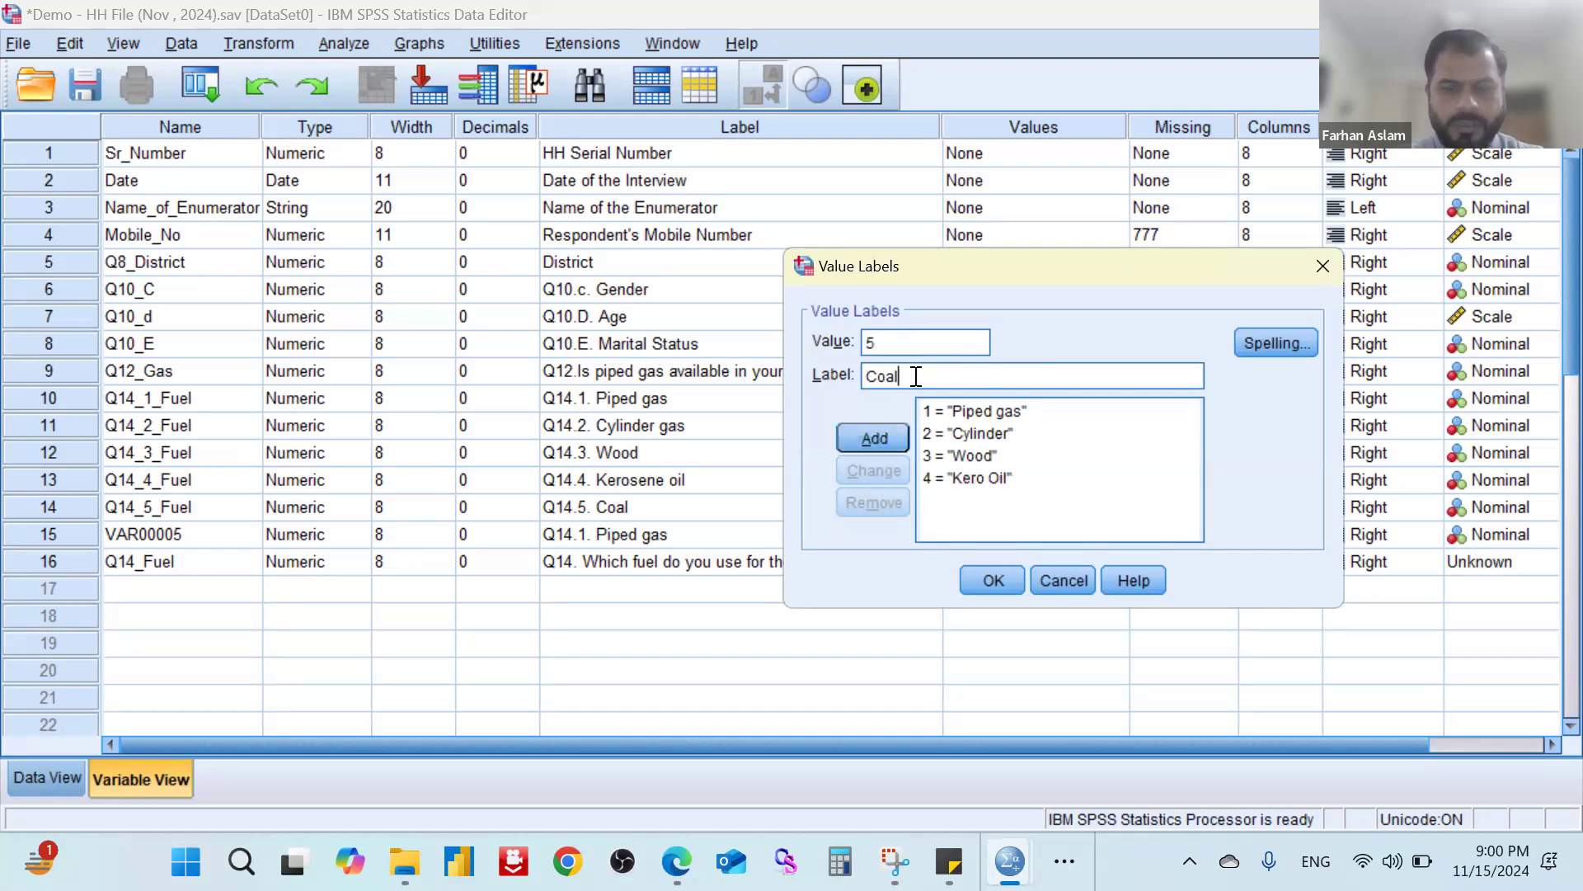
pyautogui.click(895, 445)
pyautogui.click(993, 580)
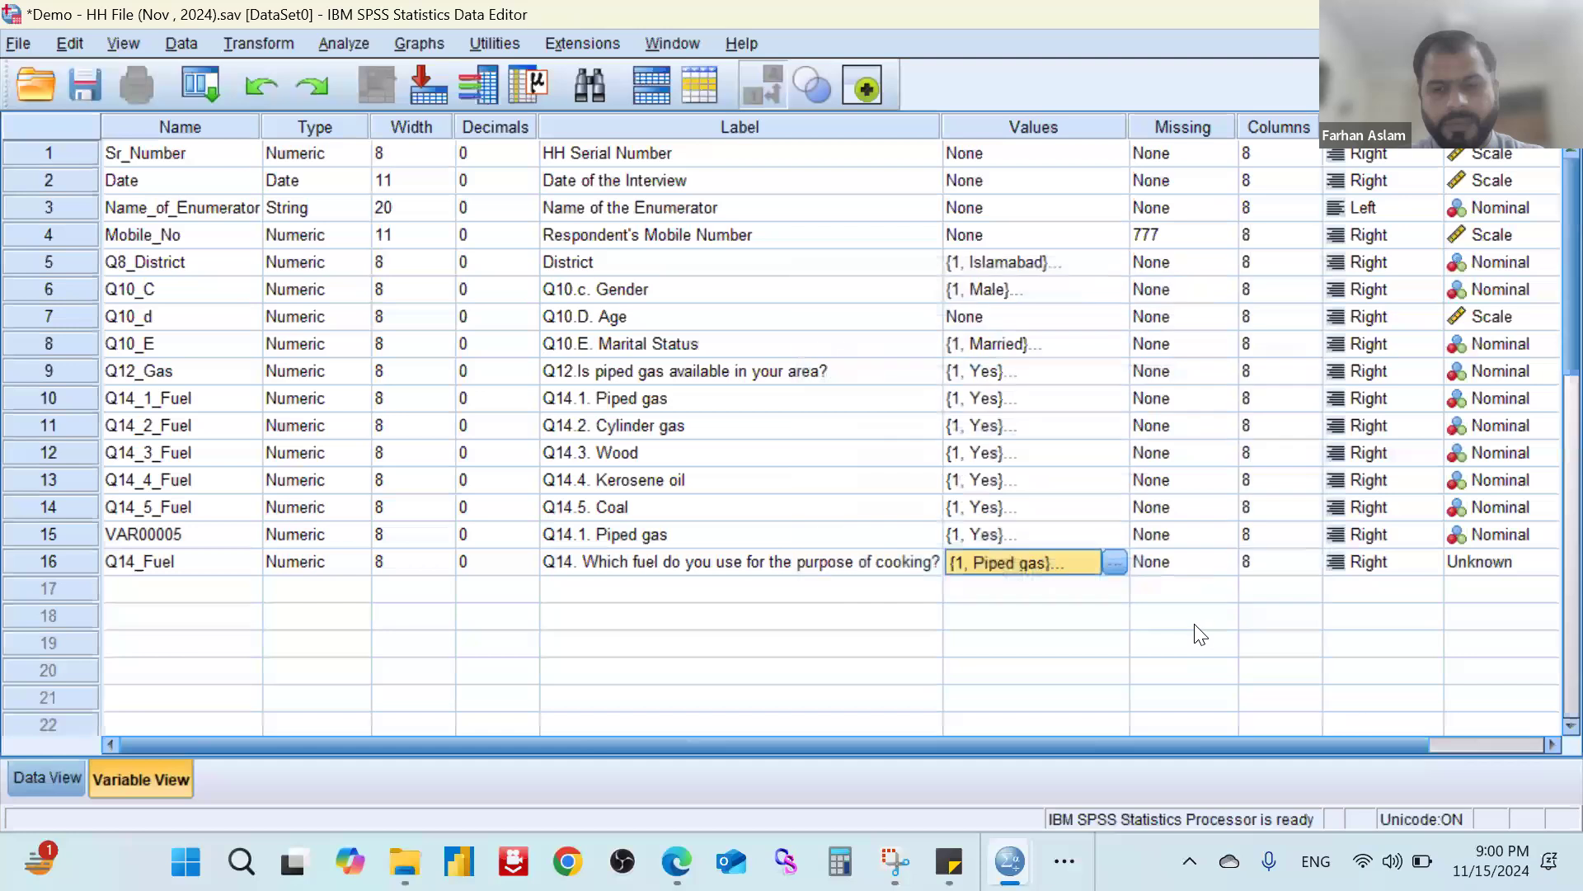
# Set the measurement level of Q14_Fuel to Nominal.
pyautogui.scroll(-1, 1155, 581)
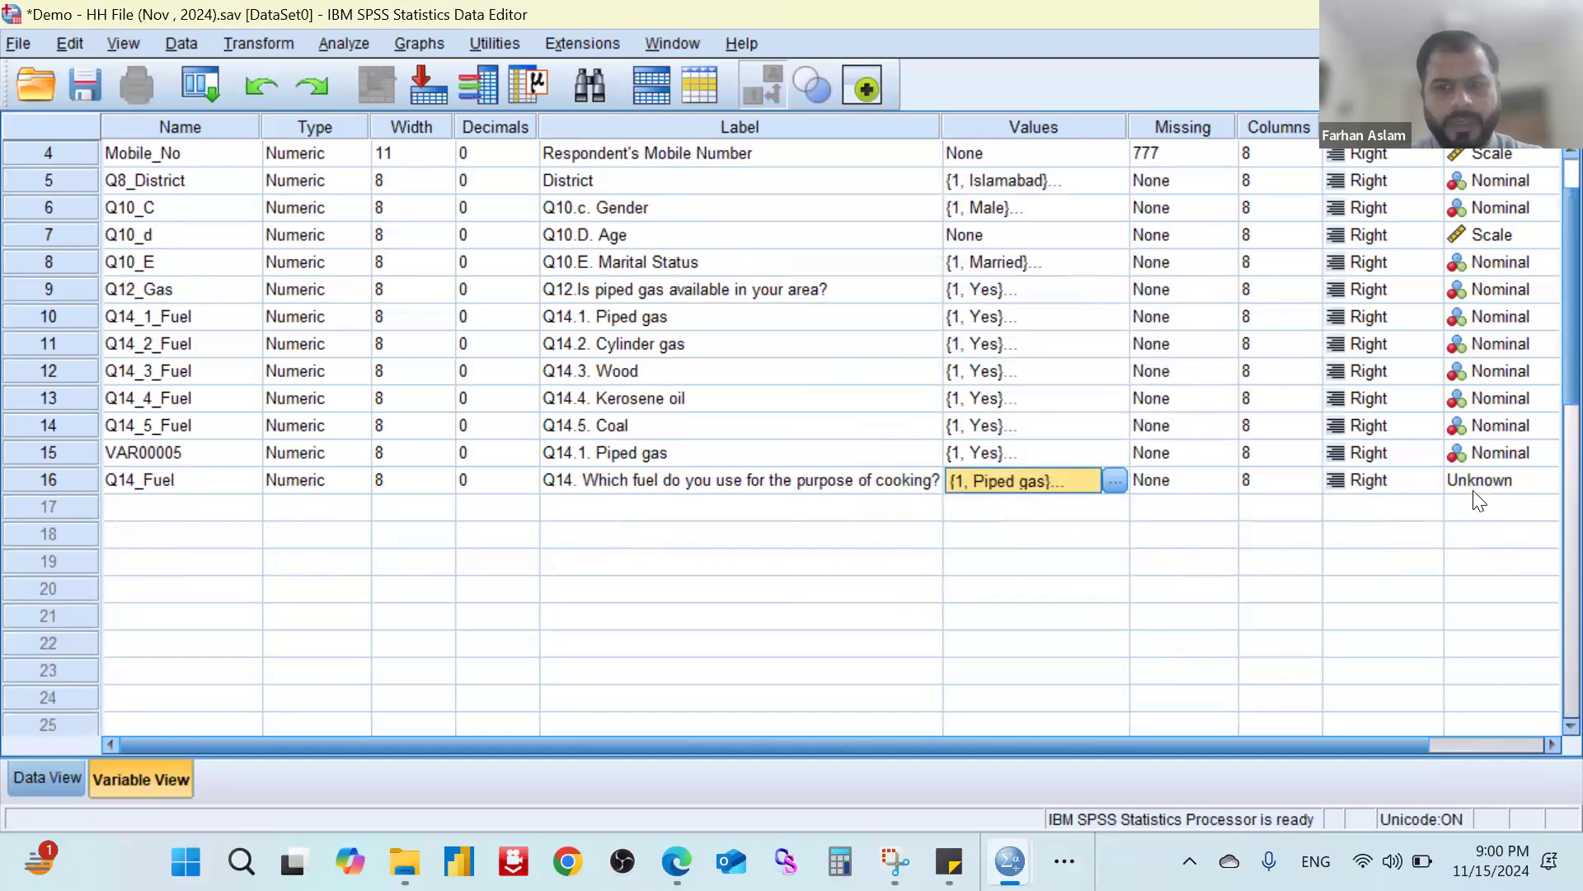
pyautogui.press('Tab')
pyautogui.press('Tab')
pyautogui.press('Tab')
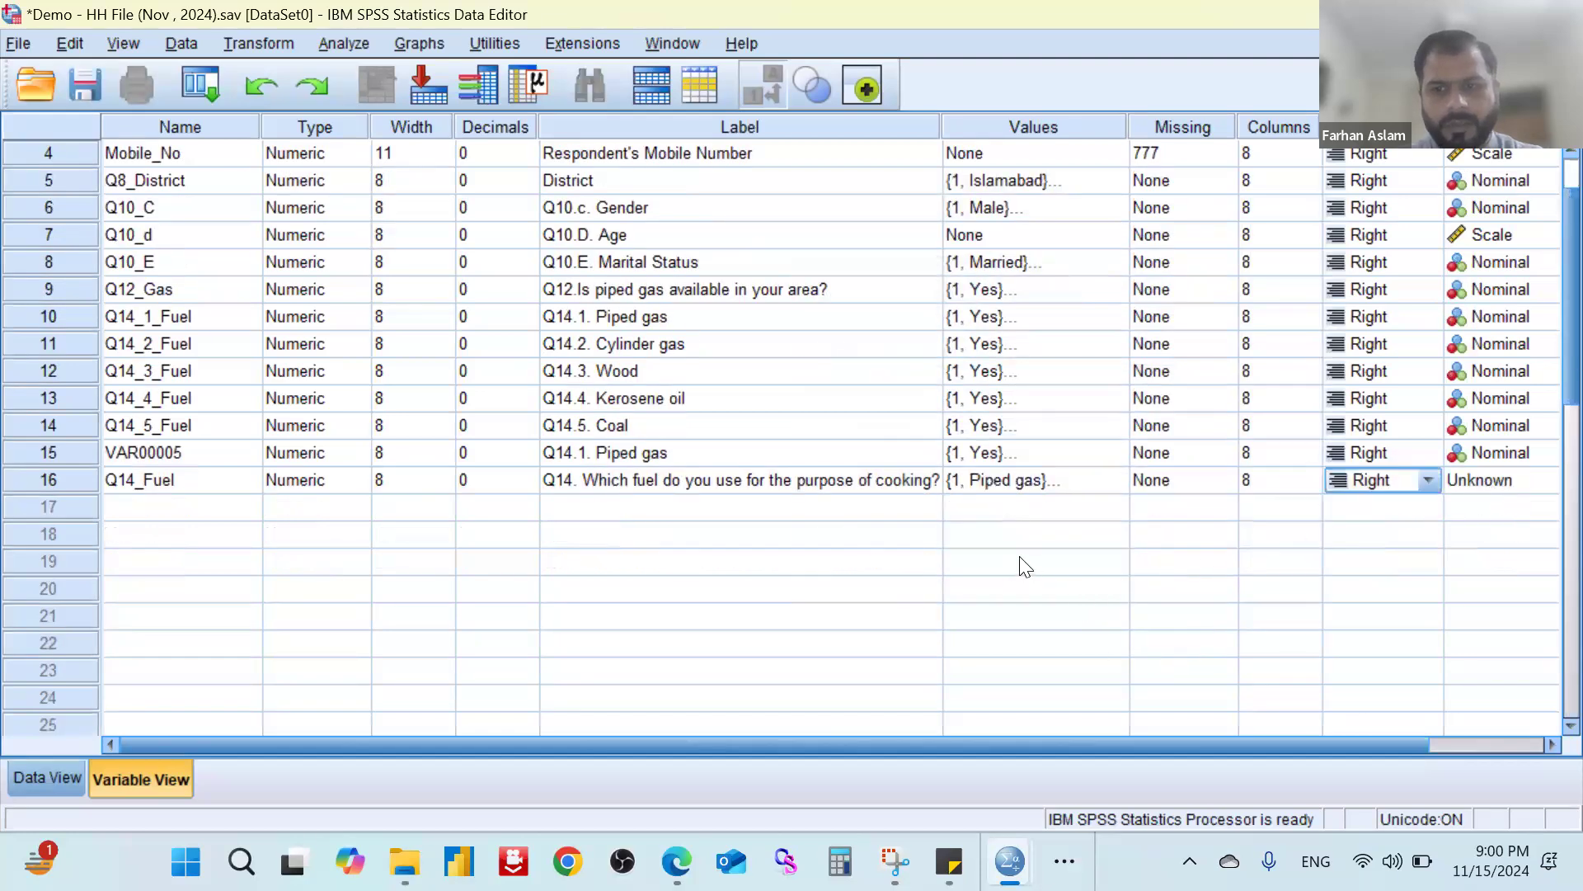
pyautogui.press('Tab')
pyautogui.click(1486, 480)
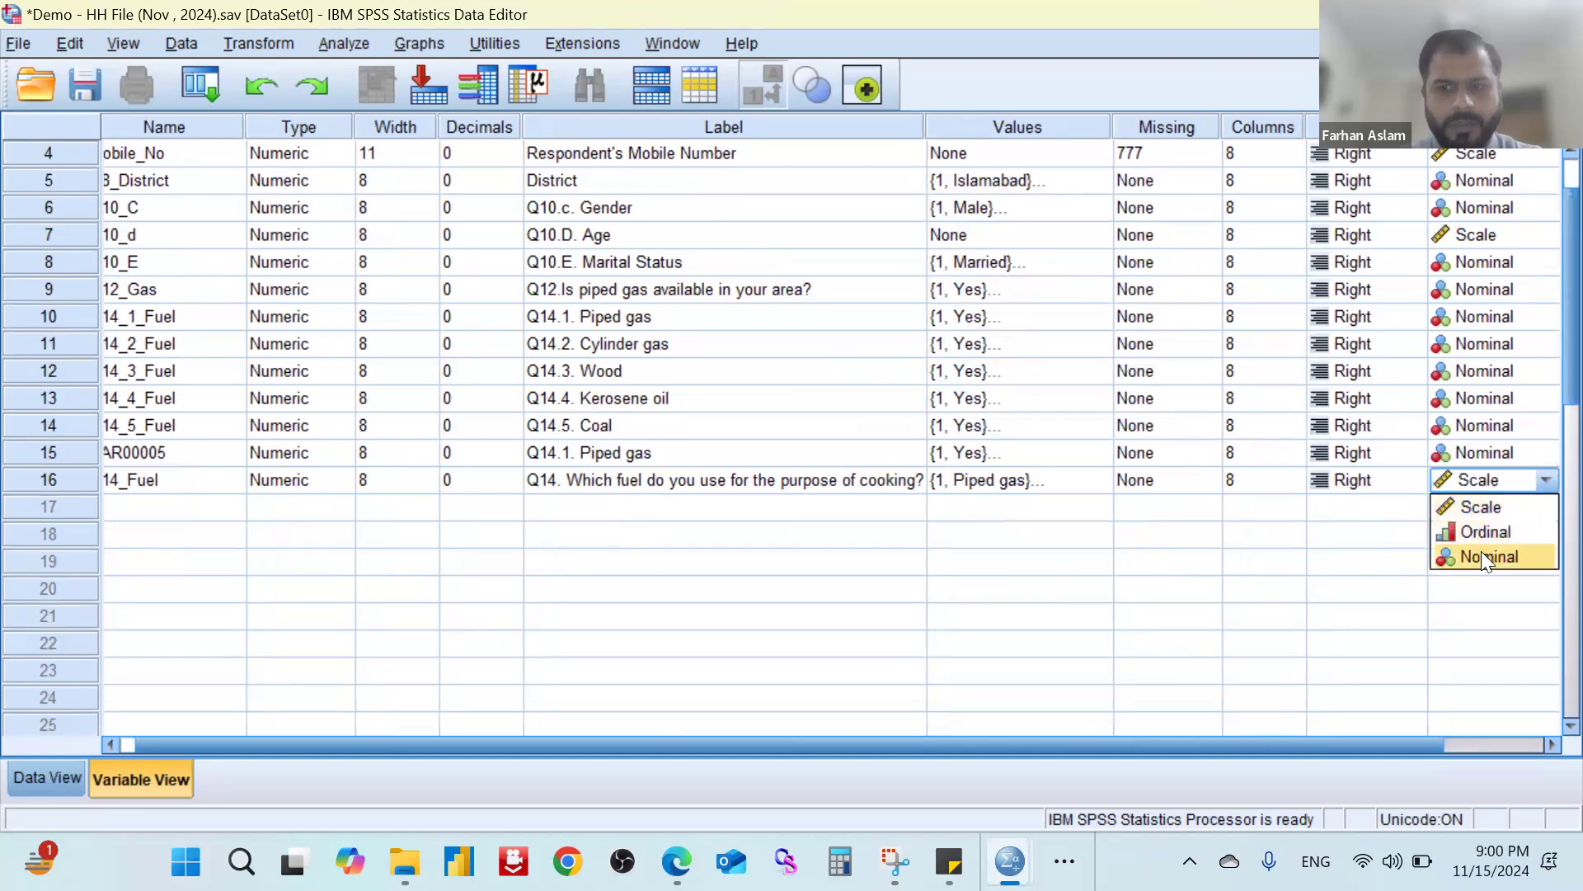
pyautogui.click(1481, 551)
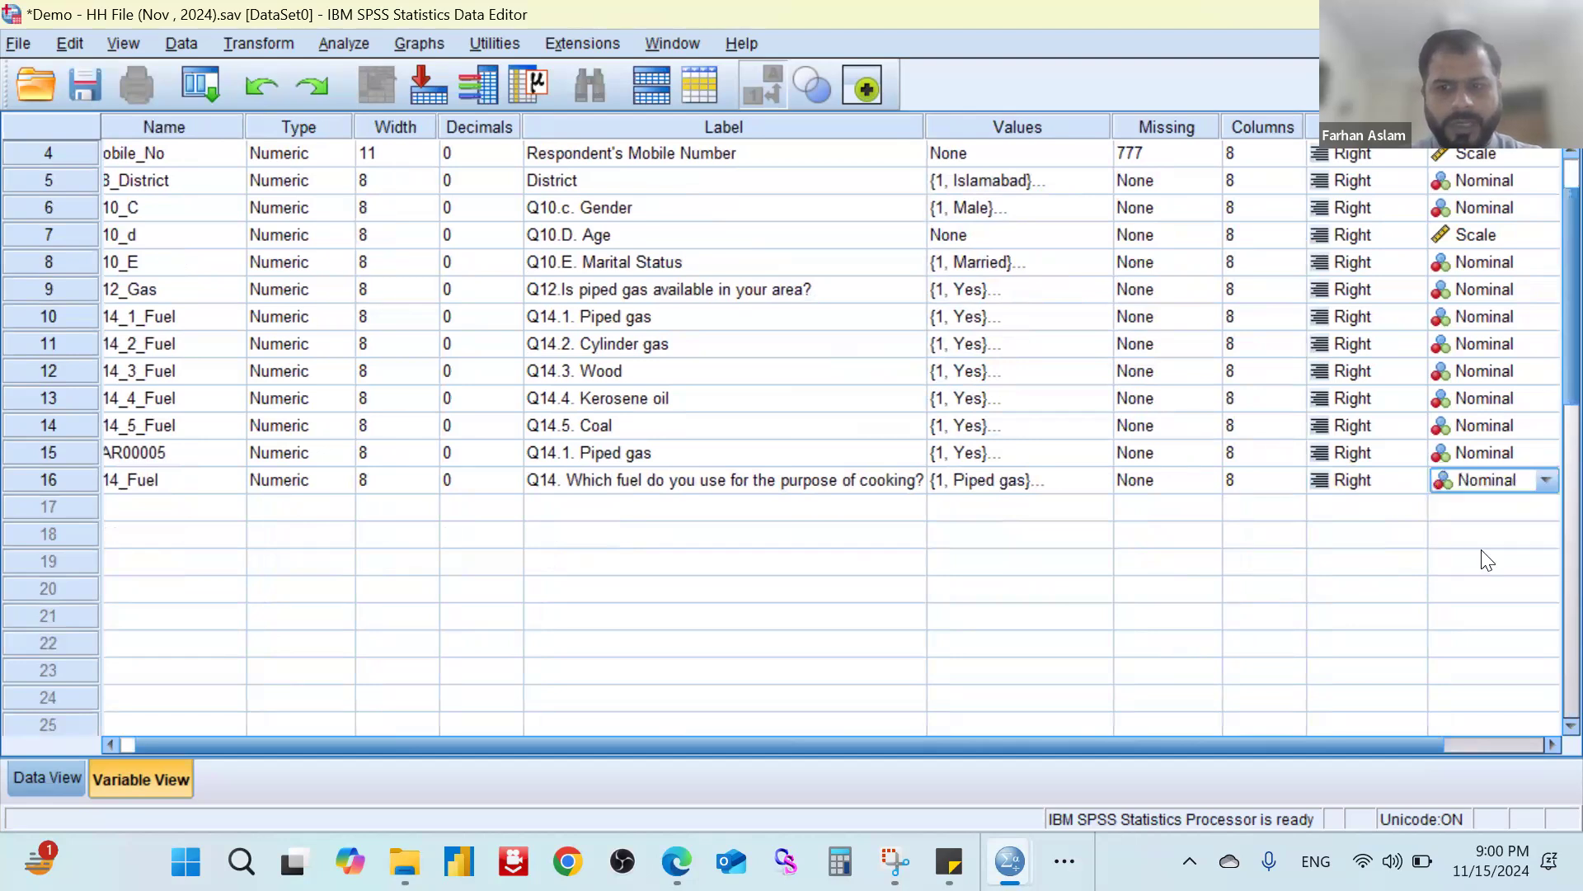
pyautogui.click(1005, 596)
pyautogui.scroll(1, 960, 718)
pyautogui.moveTo(790, 746); pyautogui.dragTo(555, 678)
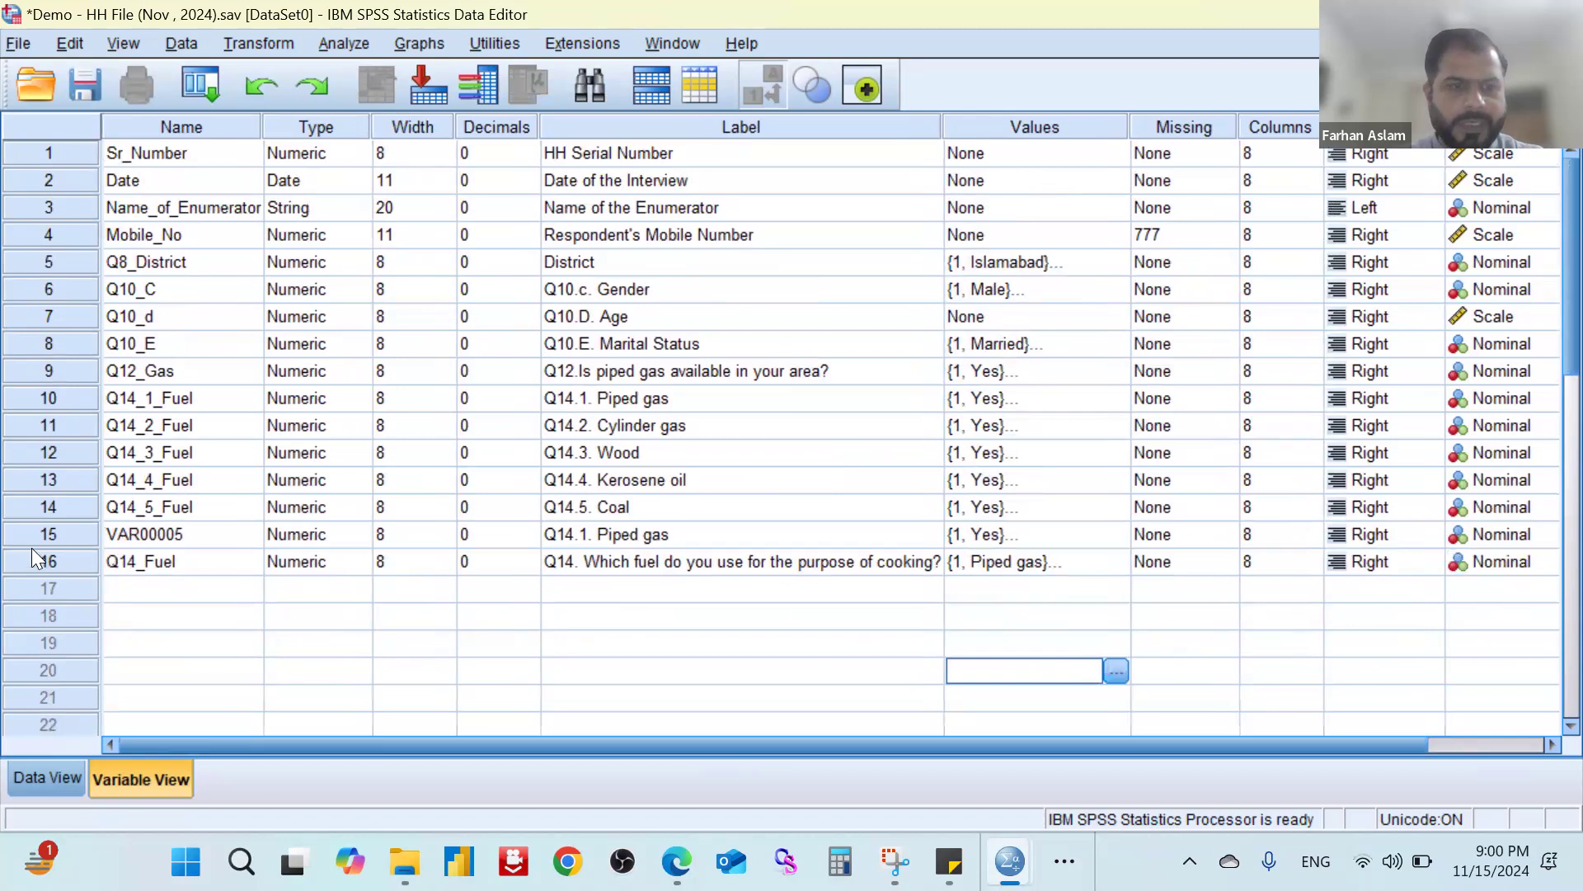
# Rename the variable Q14_Fuel as Q14_11_Fuel.
pyautogui.click(57, 556)
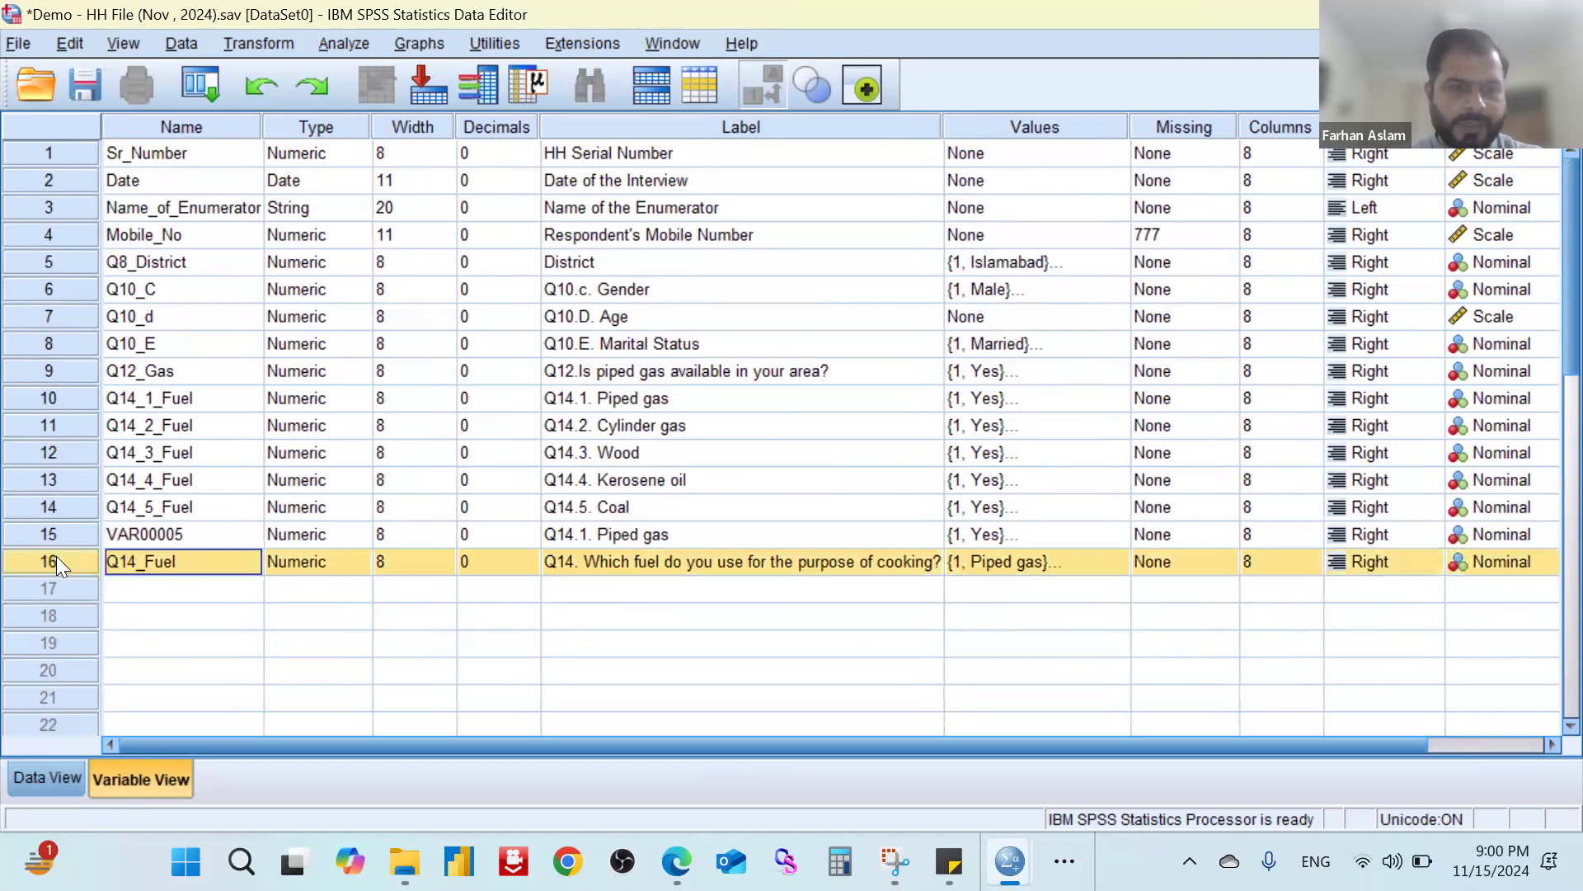
pyautogui.click(139, 561)
pyautogui.press('Right')
pyautogui.write('11')
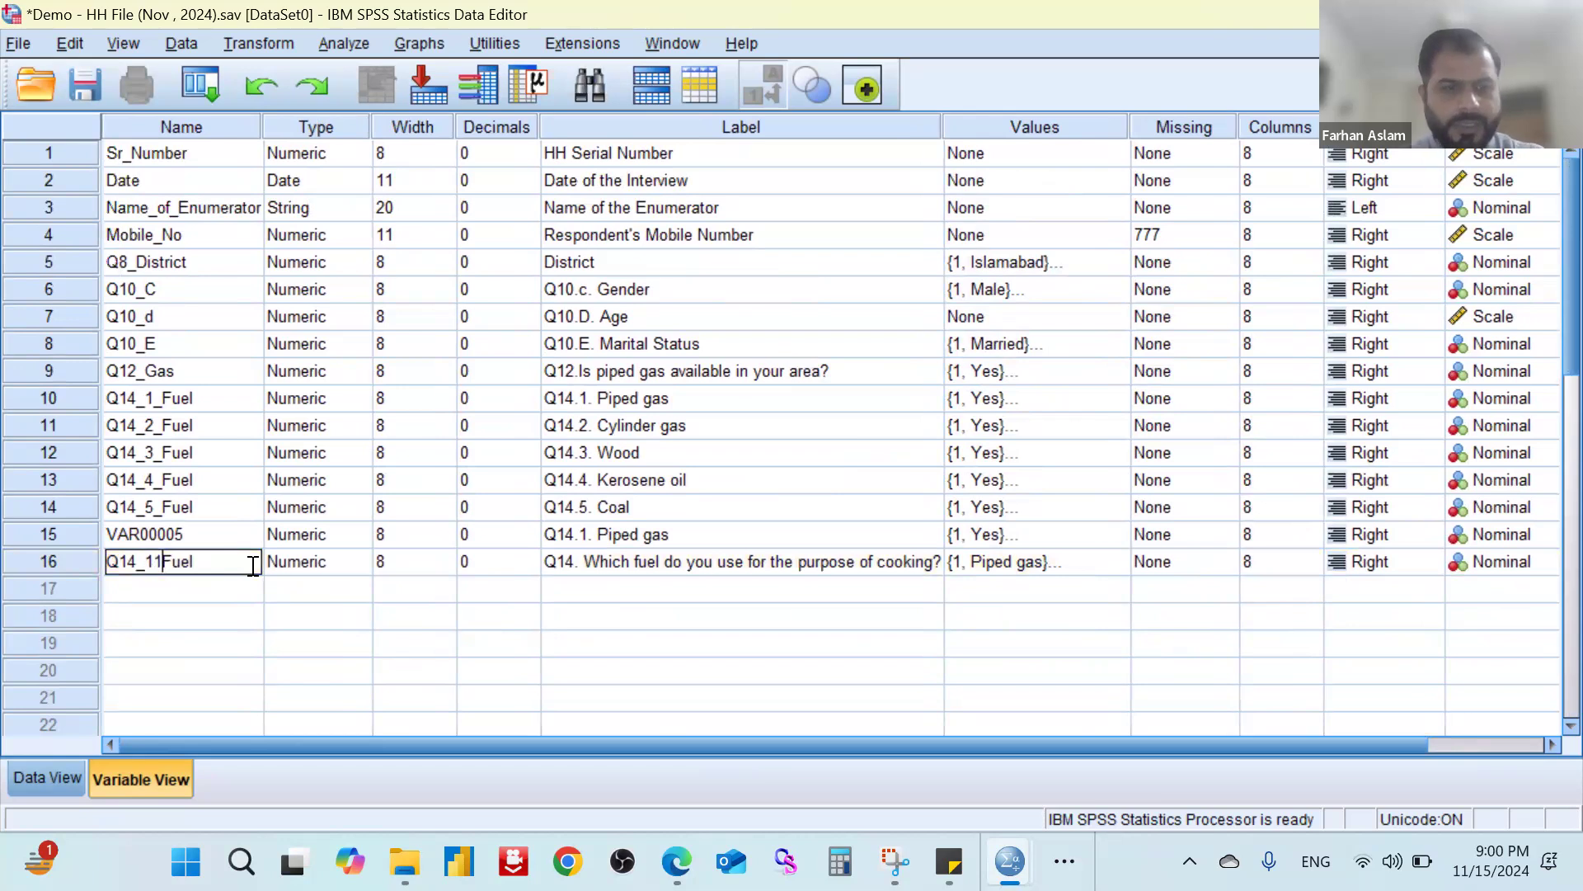
pyautogui.write('_')
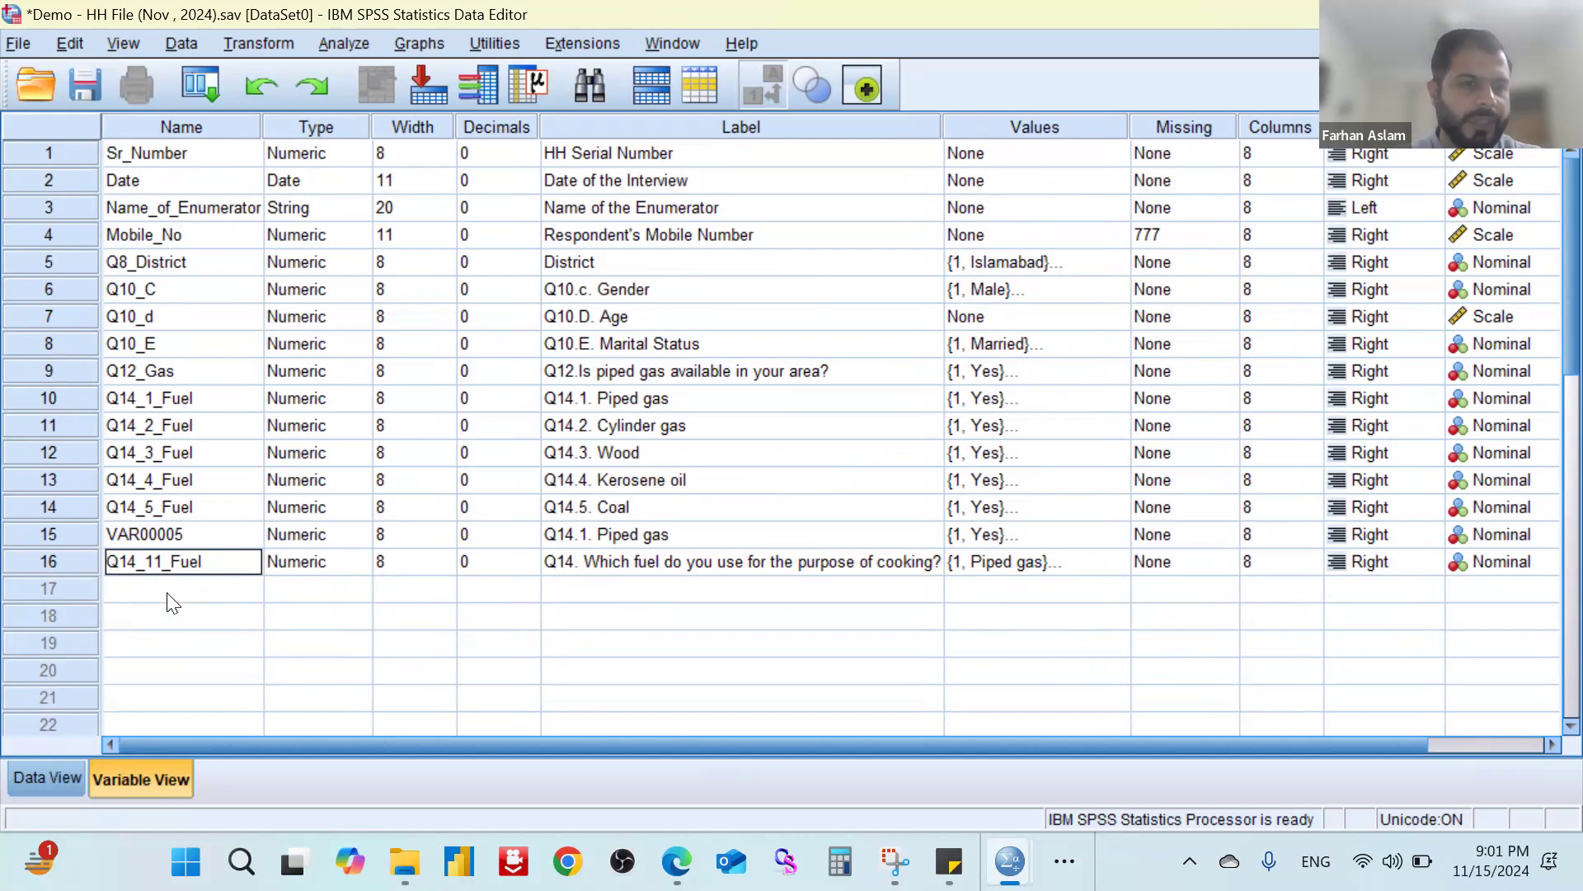
# Delete the leftover variable VAR00005 above Q14_11_Fuel.
pyautogui.click(81, 527)
pyautogui.rightClick(81, 529)
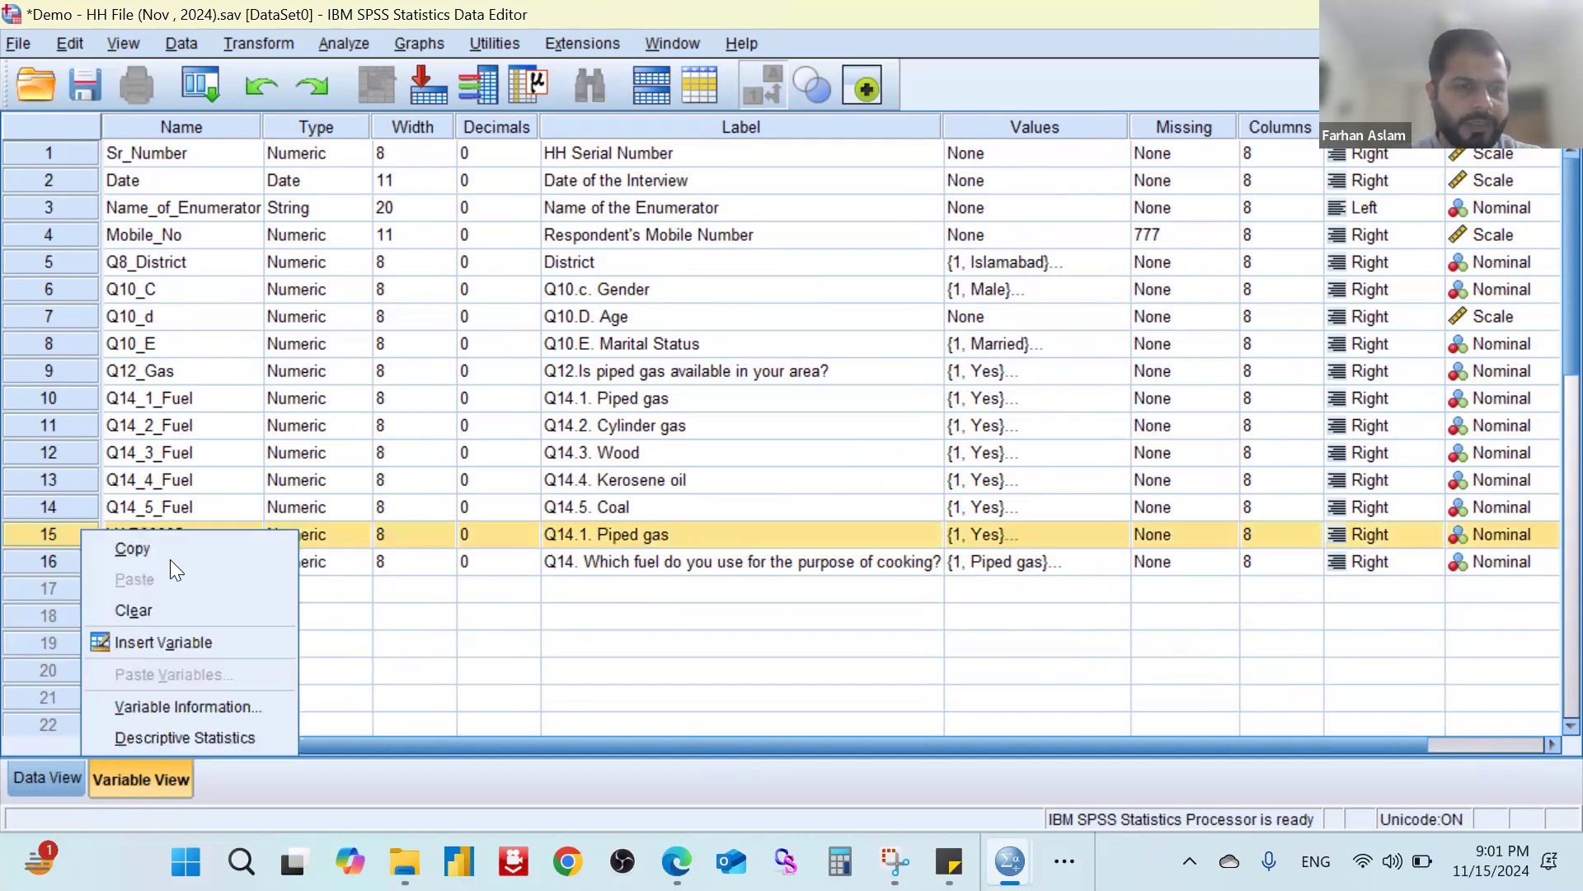
pyautogui.click(146, 607)
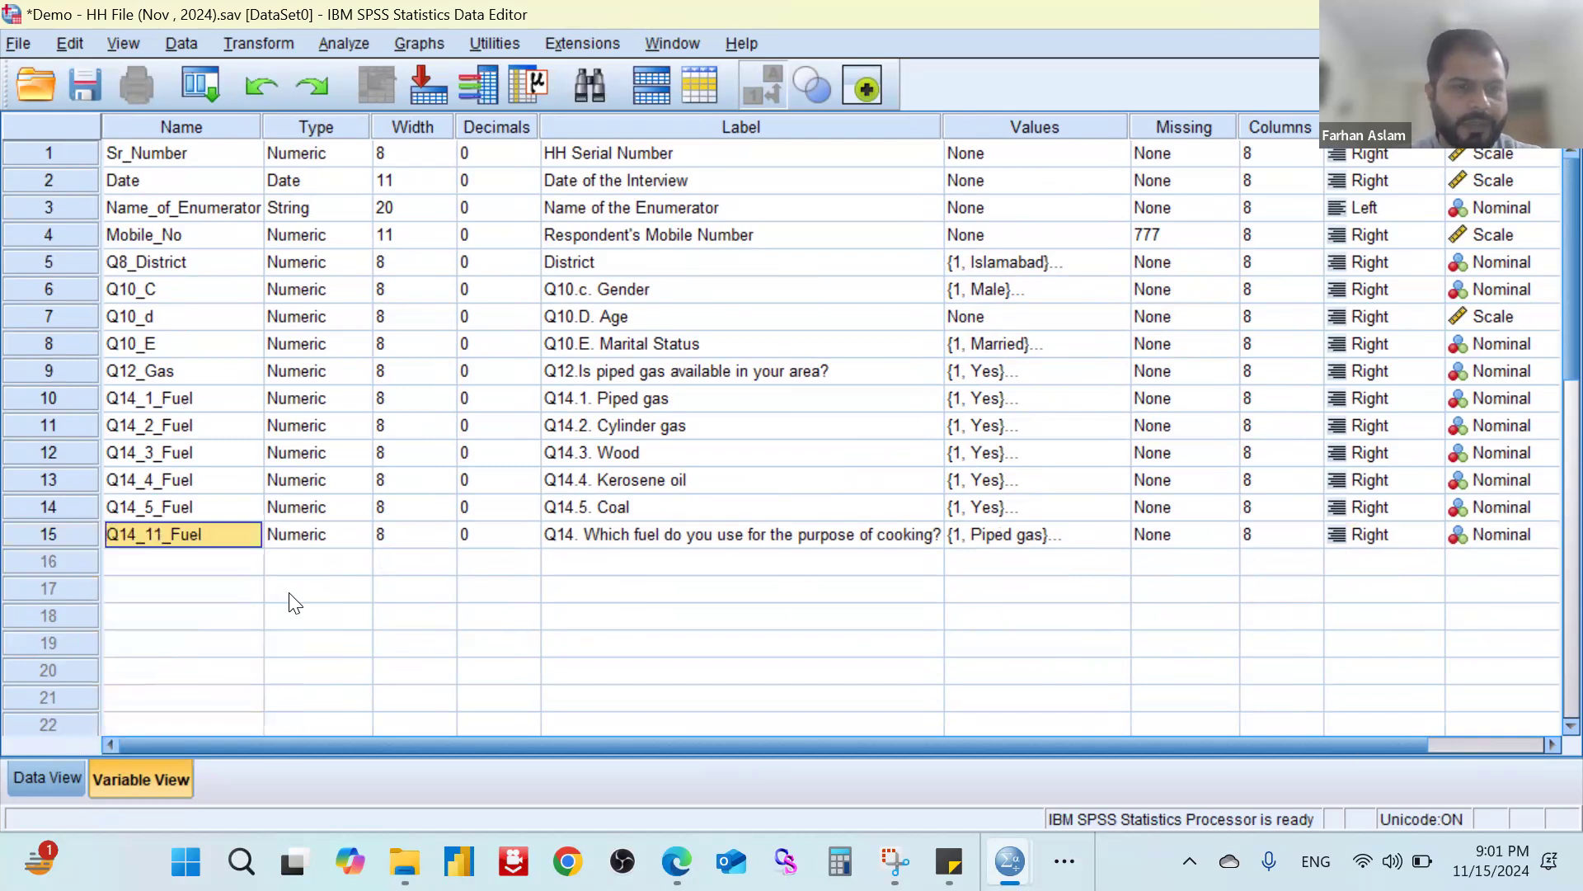
# Check the value labels defined for Q14_11_Fuel and close them without changes.
pyautogui.click(81, 533)
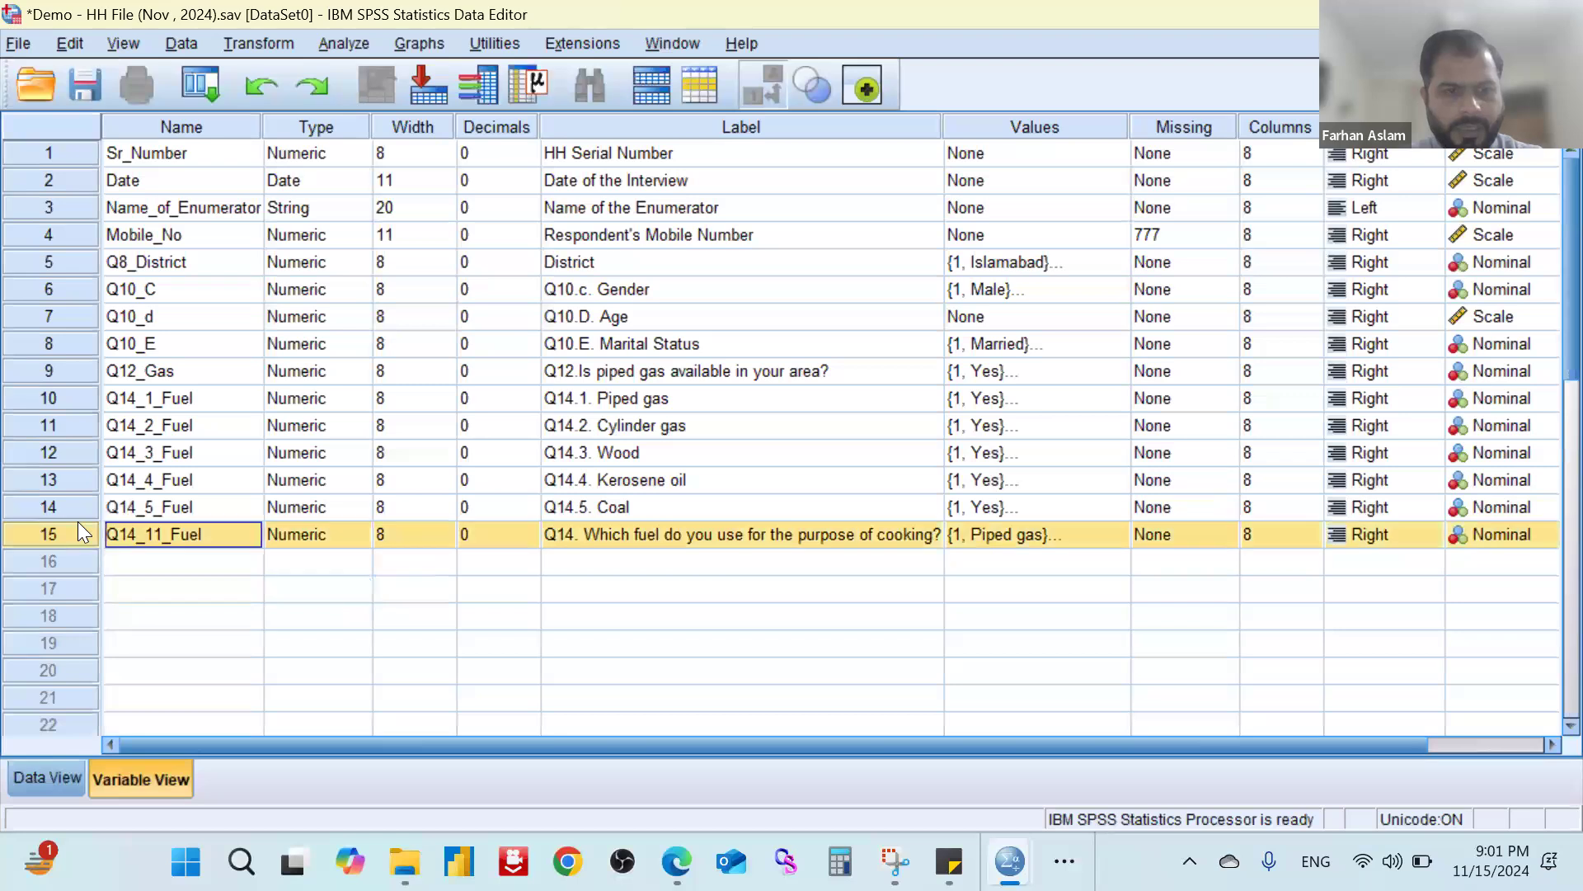
pyautogui.click(1111, 537)
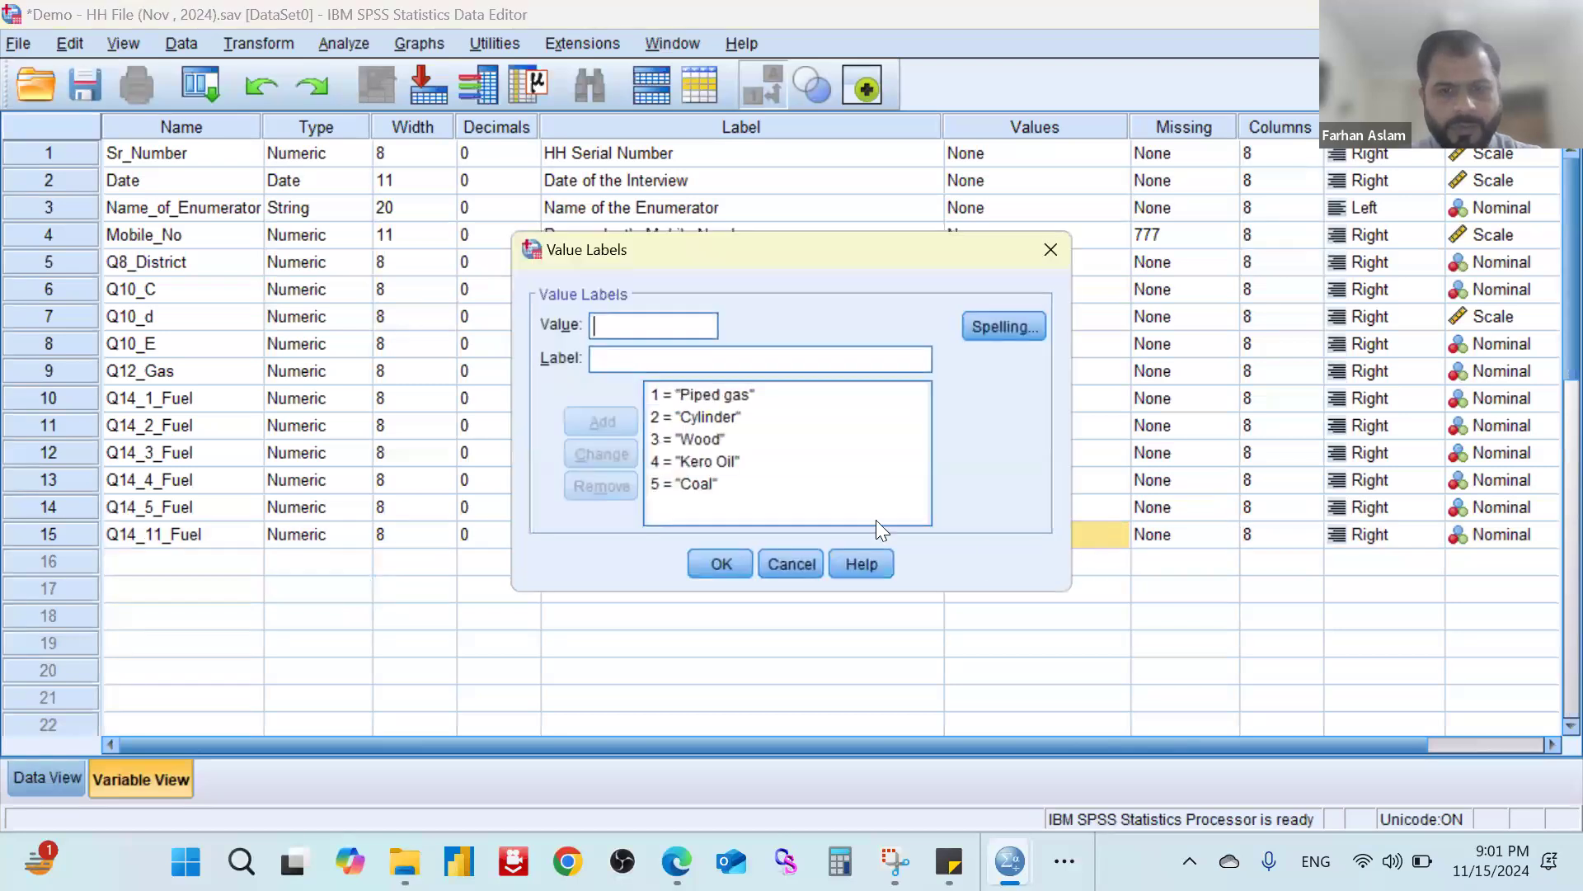
pyautogui.click(1051, 250)
pyautogui.click(643, 589)
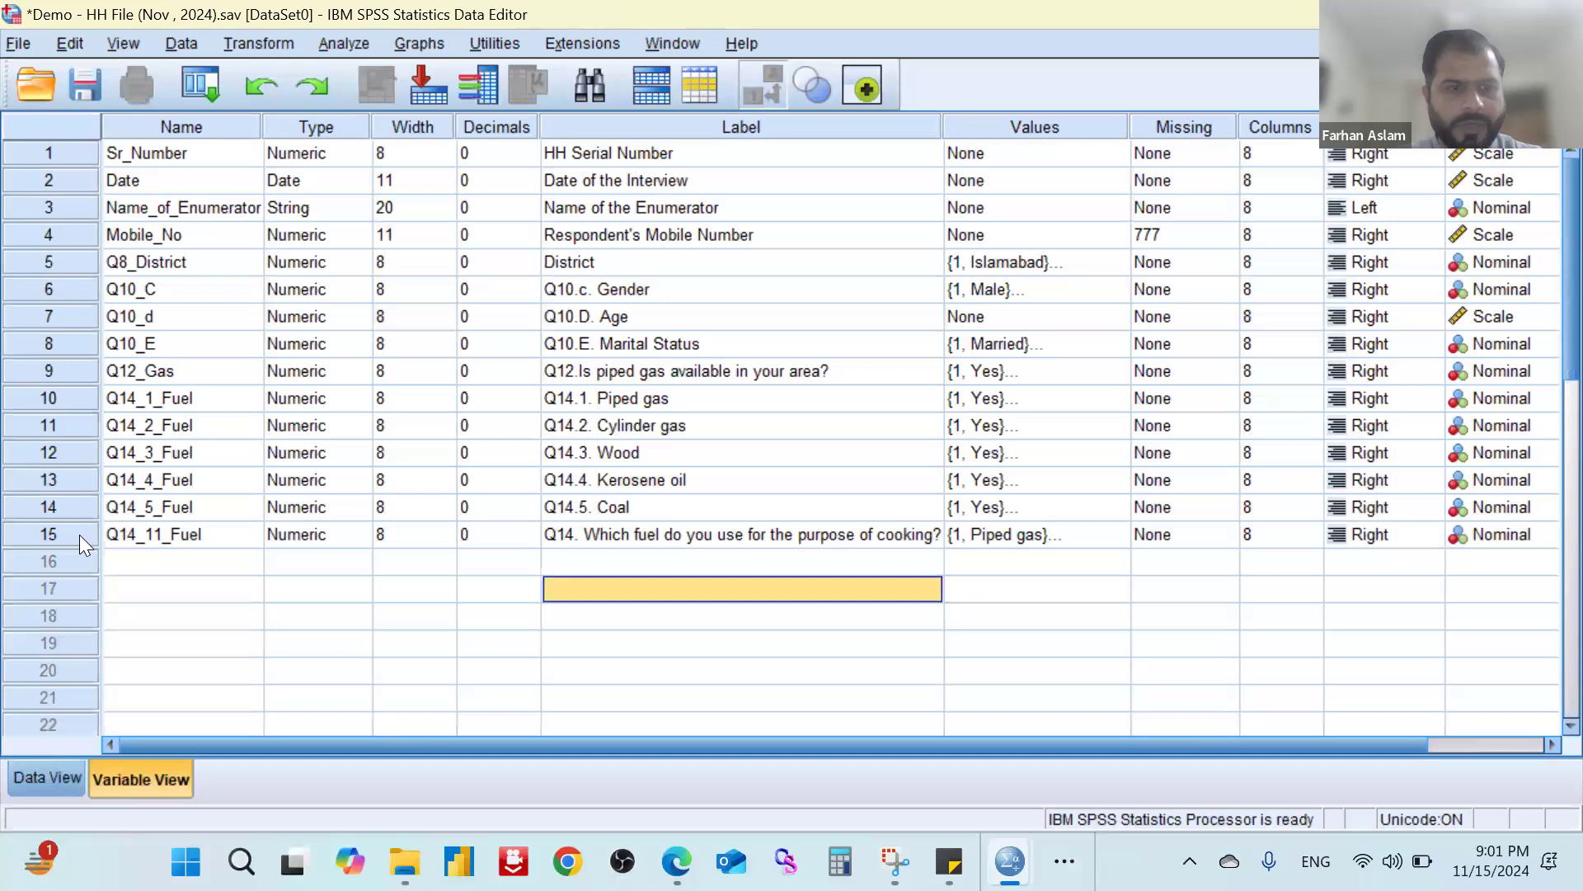
# Duplicate the variable Q14_11_Fuel into the empty row 16 below it.
pyautogui.rightClick(79, 535)
pyautogui.click(125, 554)
pyautogui.rightClick(75, 569)
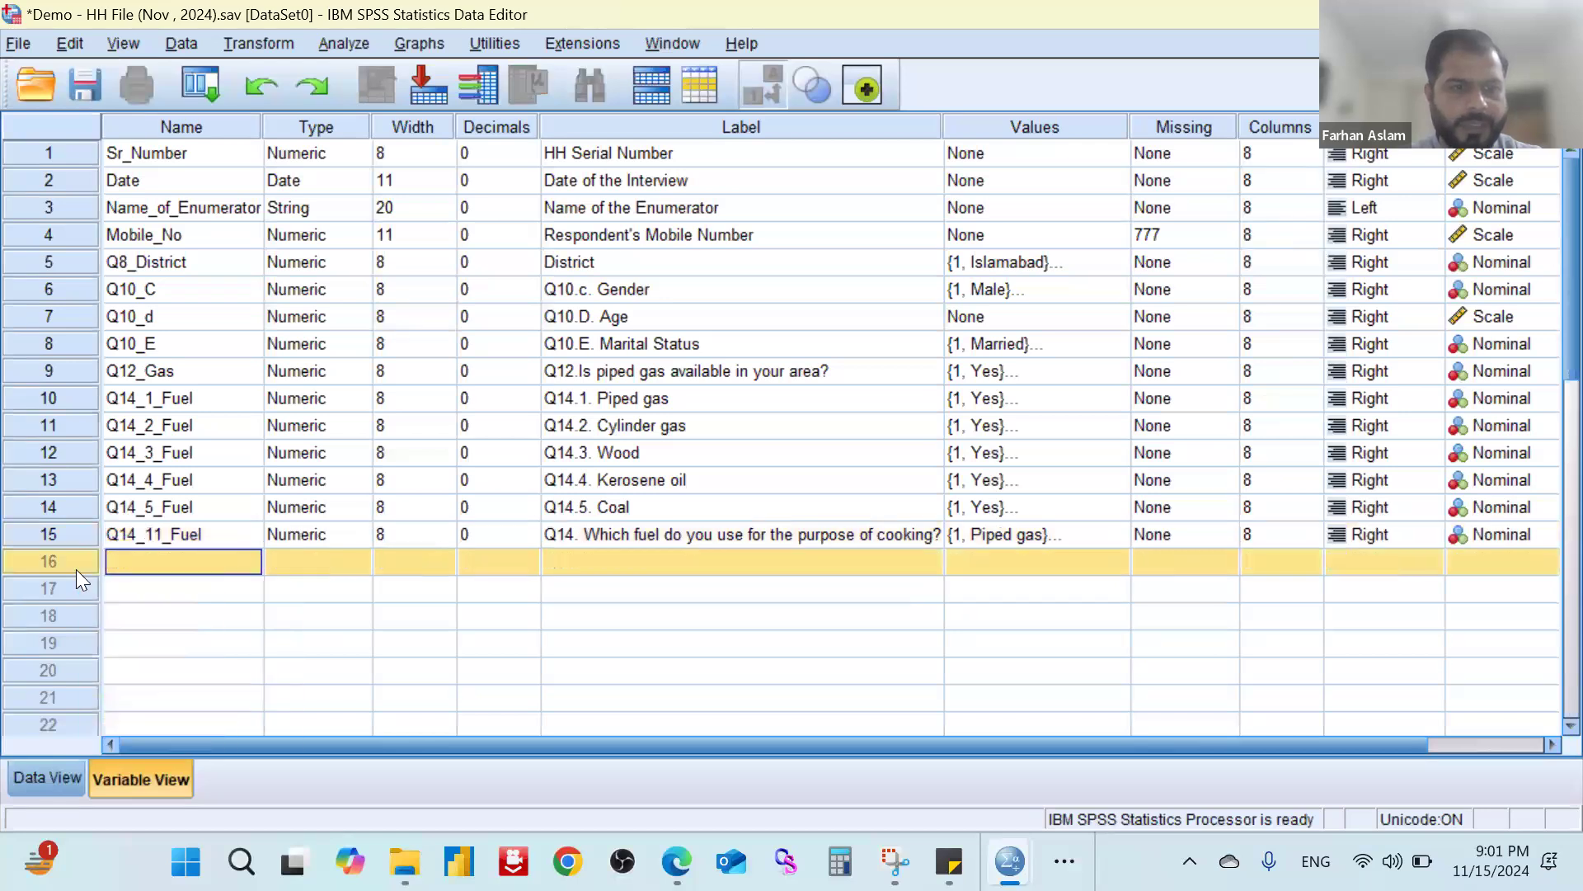
pyautogui.click(164, 617)
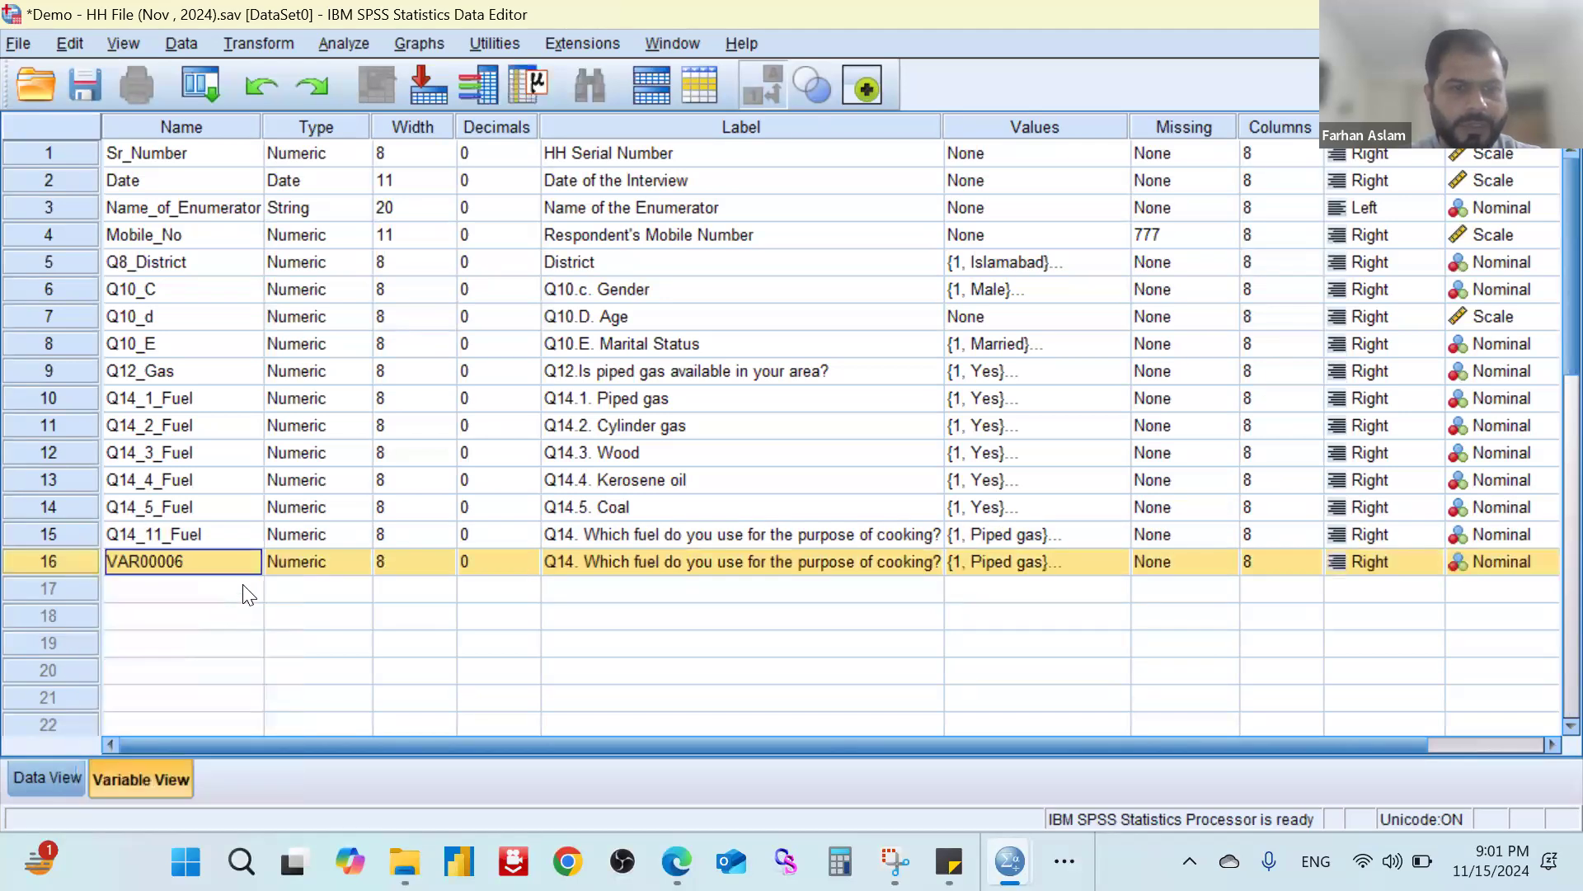
# Rename the duplicated variable in row 16 as Q14_12_Fuel, reusing the copied name Q14_11_Fuel.
pyautogui.doubleClick(196, 532)
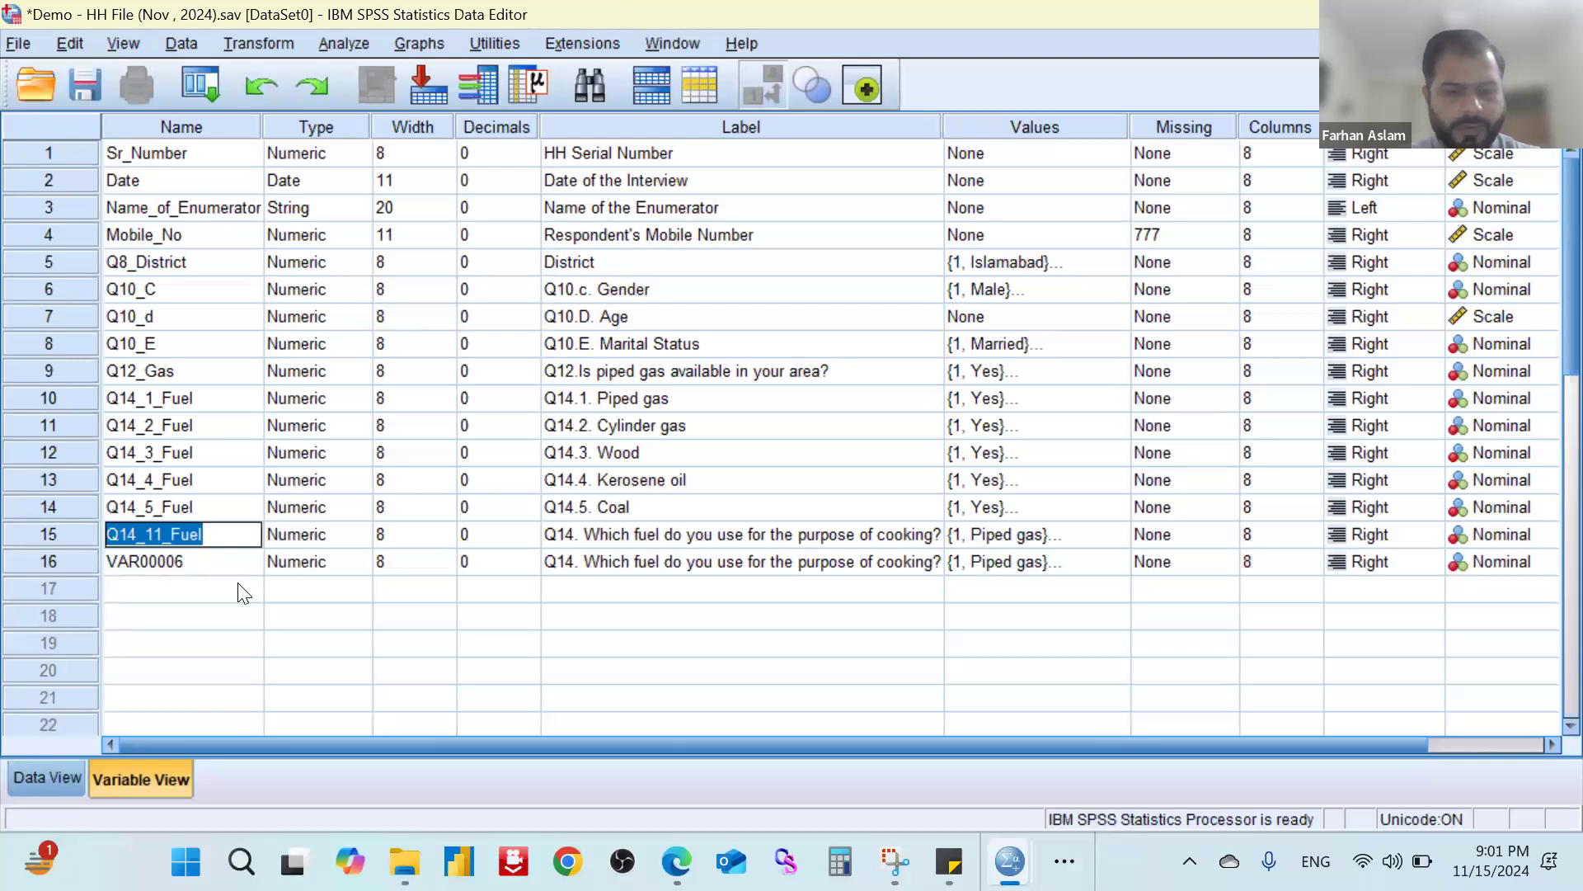
pyautogui.click(234, 561)
pyautogui.click(23, 553)
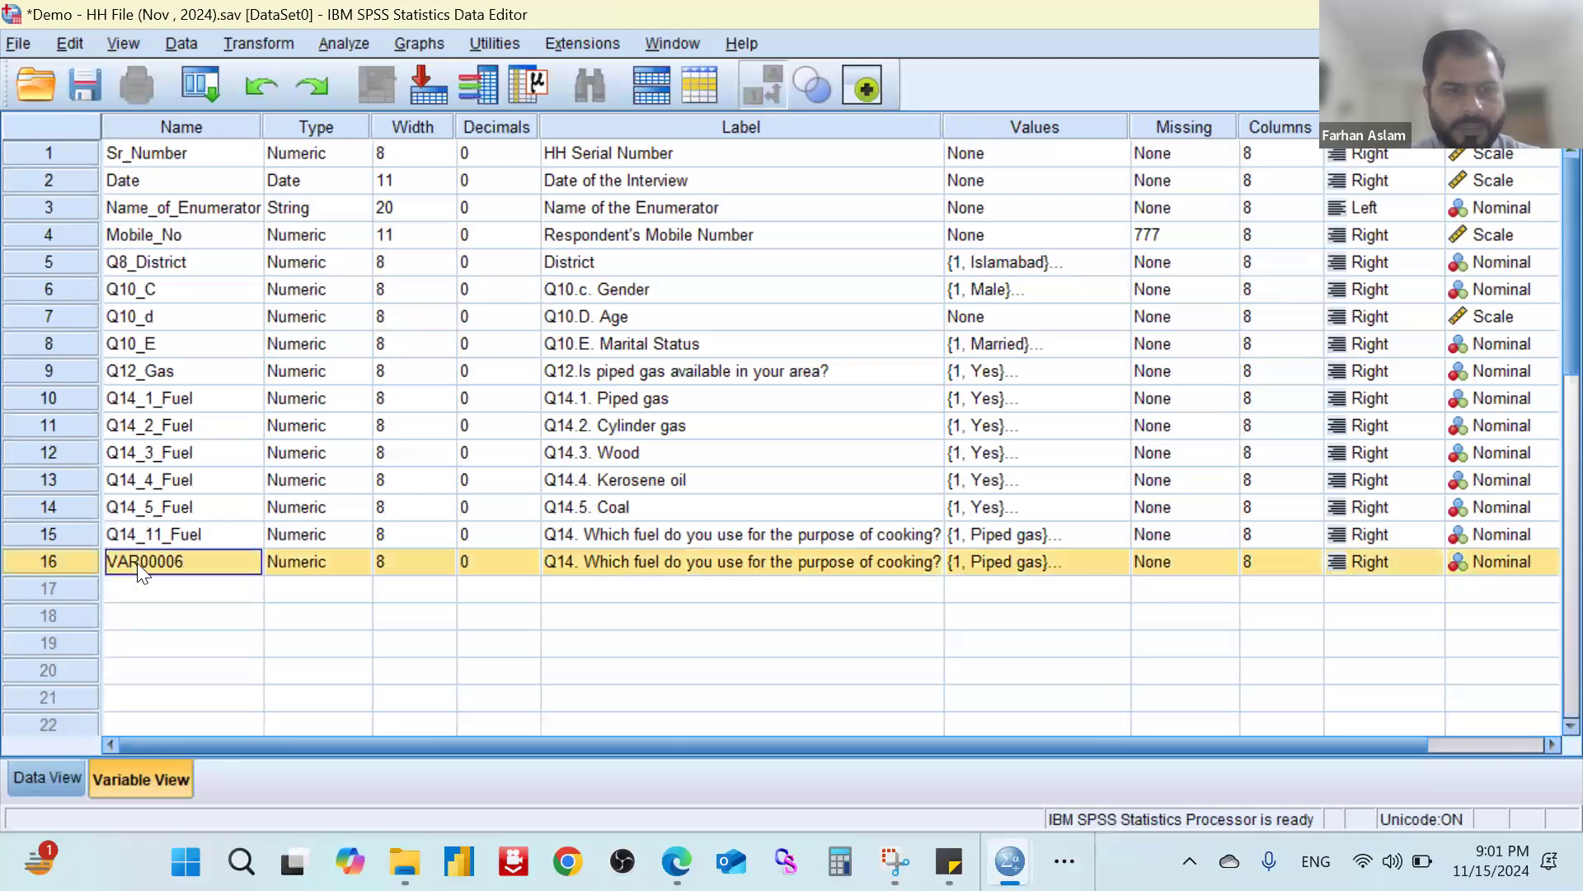
pyautogui.click(234, 566)
pyautogui.moveTo(235, 565); pyautogui.dragTo(107, 551)
pyautogui.click(107, 551)
pyautogui.doubleClick(189, 556)
pyautogui.hotkey('ctrl', 'v')
pyautogui.press('Left')
pyautogui.press('Left')
pyautogui.press('Left')
pyautogui.press('Left')
pyautogui.press('Left')
pyautogui.press('BackSpace')
pyautogui.write('2')
# Insert 11 after "Q14." in the label of Q14_11_Fuel and 12 after "Q14." in the label of Q14_12_Fuel.
pyautogui.press('Tab')
pyautogui.press('Tab')
pyautogui.press('Tab')
pyautogui.press('Tab')
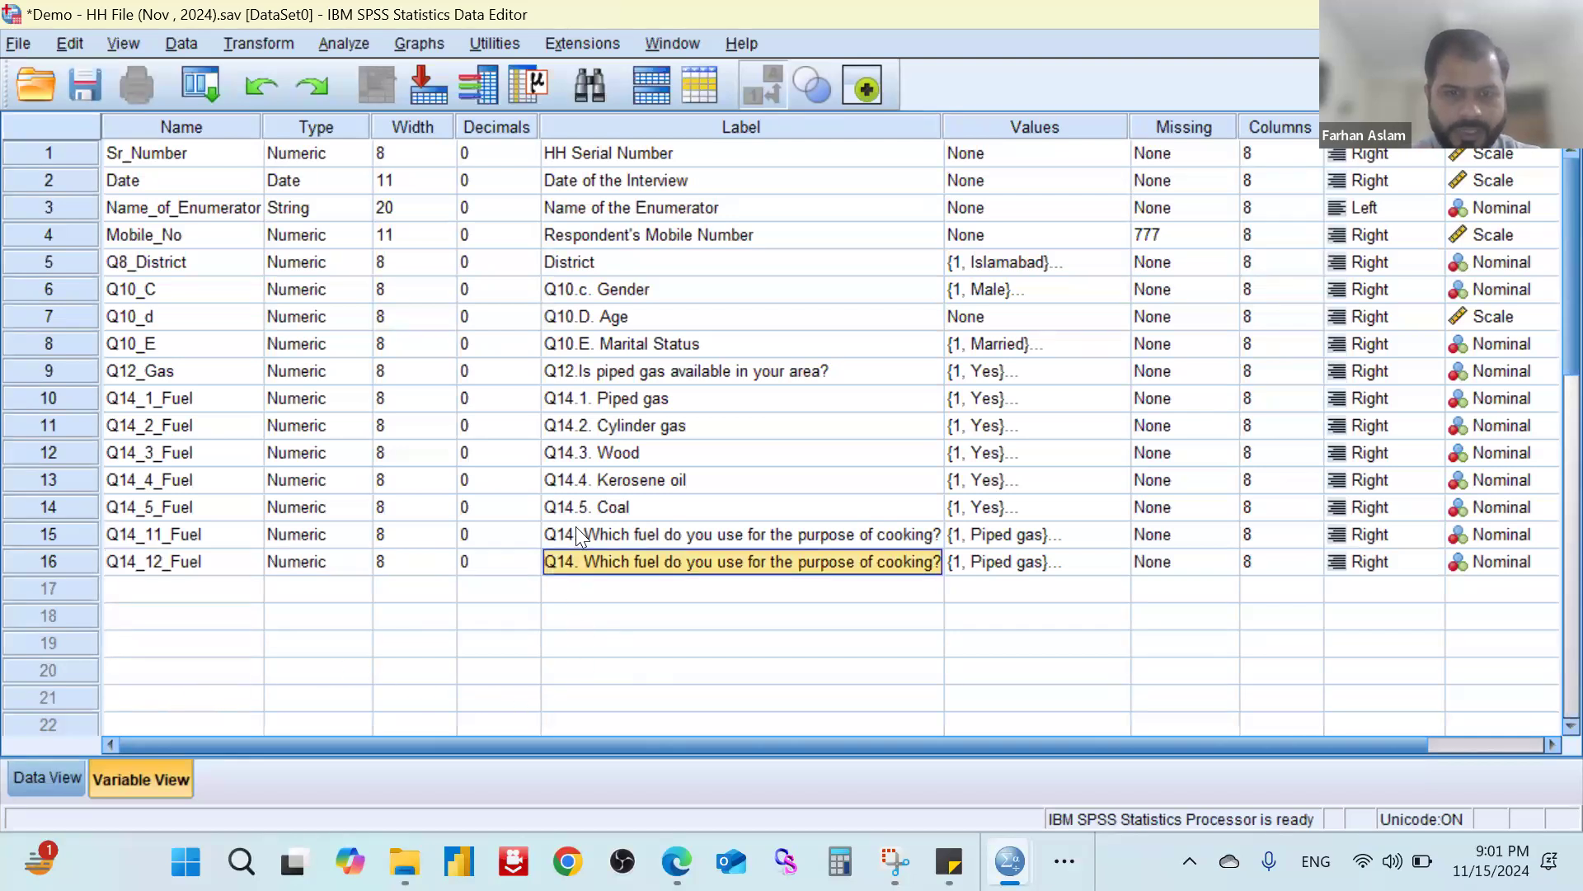
pyautogui.press('Up')
pyautogui.write('11')
pyautogui.doubleClick(584, 562)
pyautogui.write('12.')
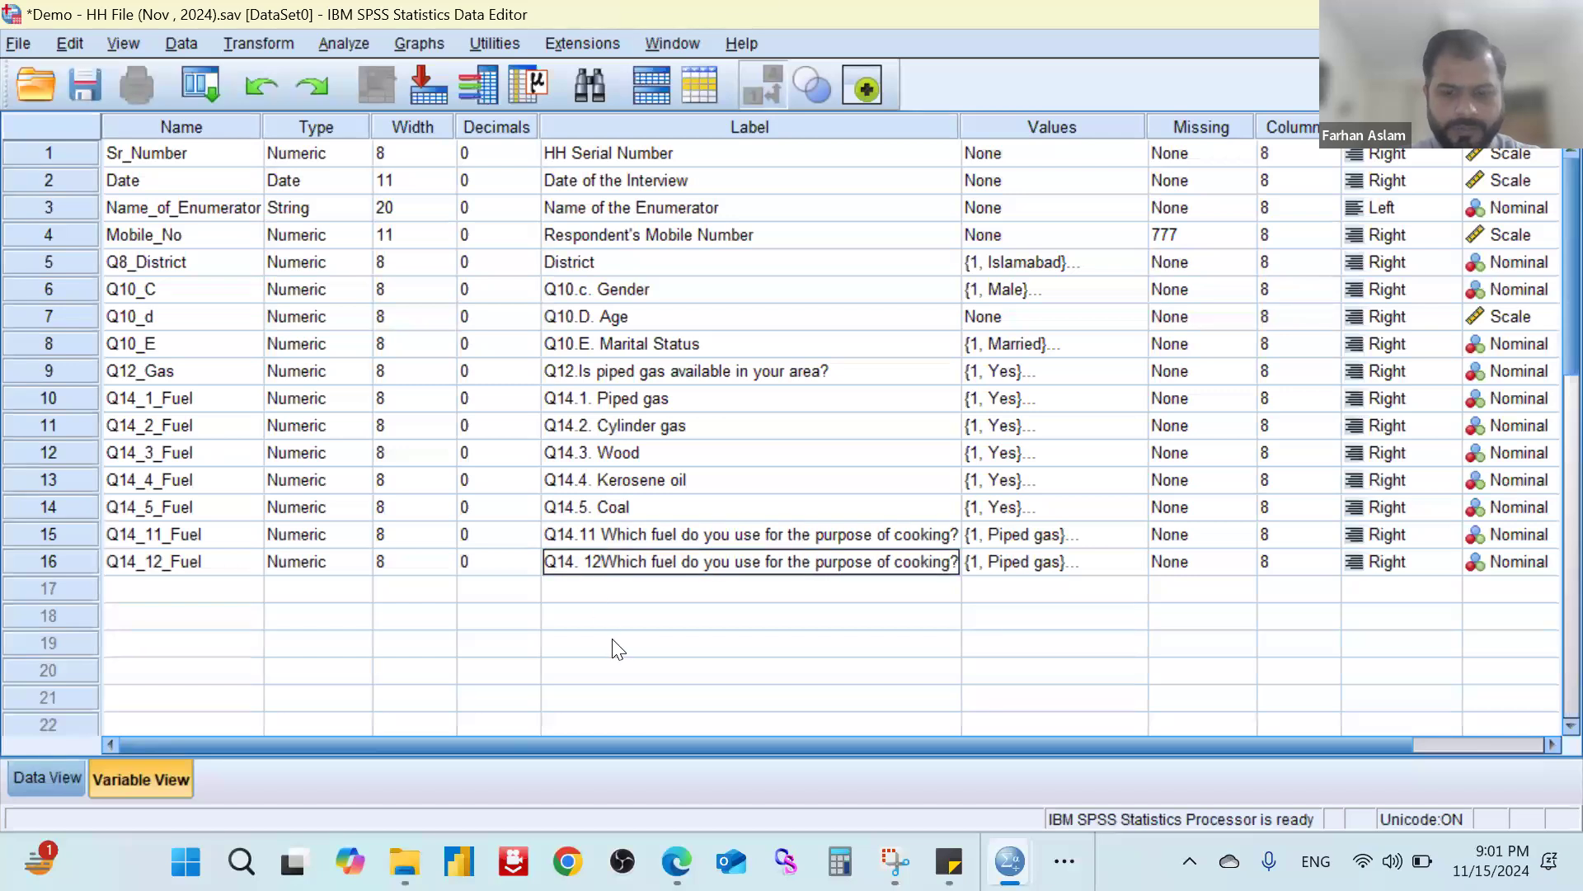
# Duplicate the variable Q14_12_Fuel into the empty row 17 below it.
pyautogui.click(618, 649)
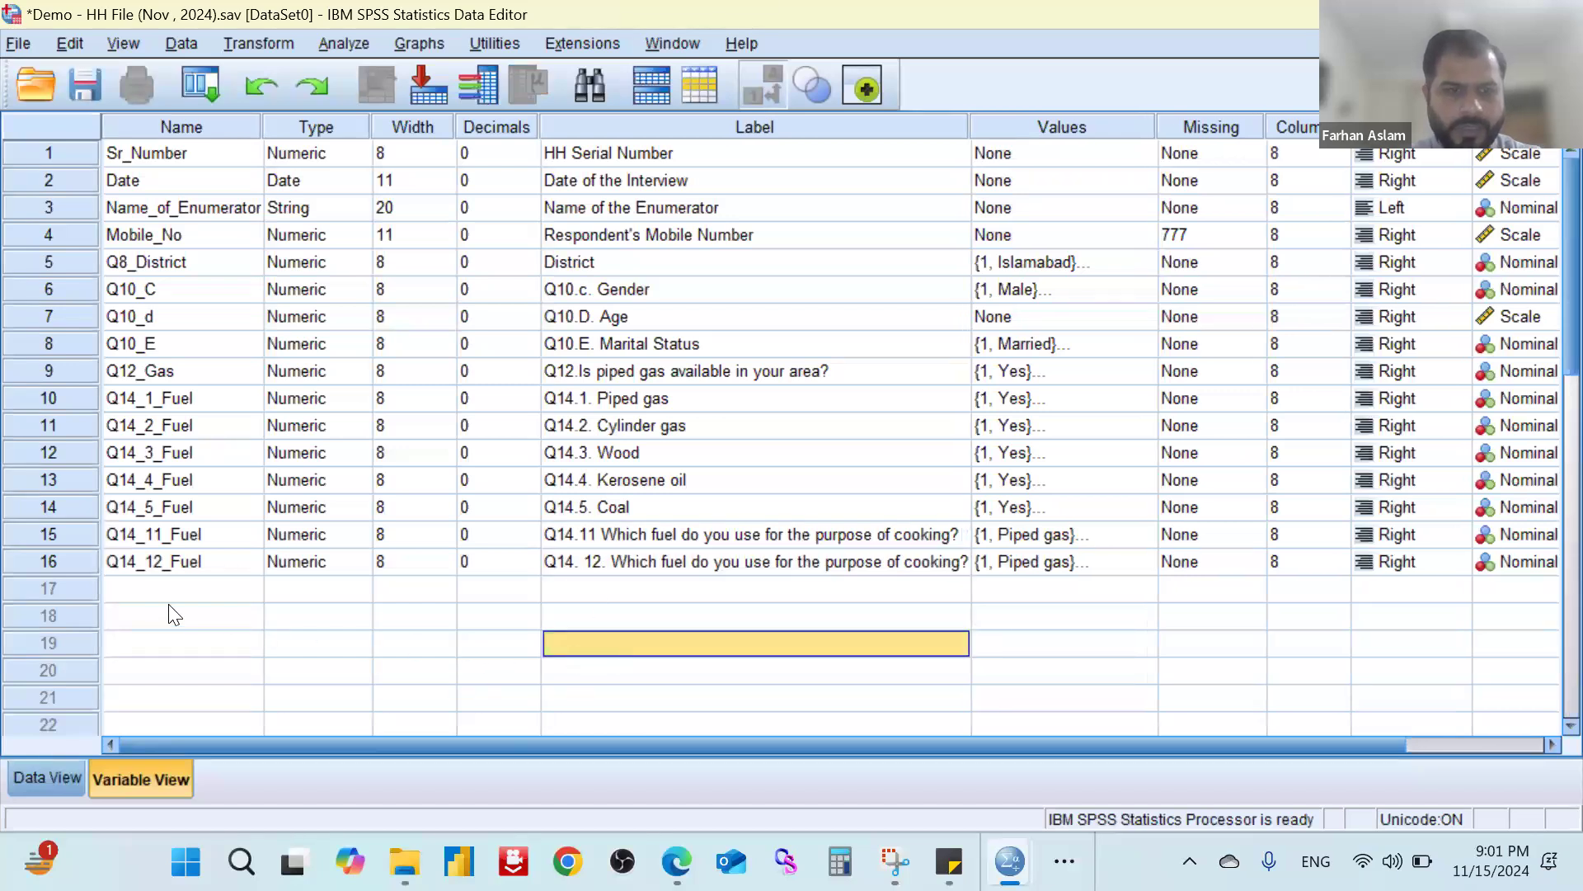
pyautogui.rightClick(69, 559)
pyautogui.click(95, 585)
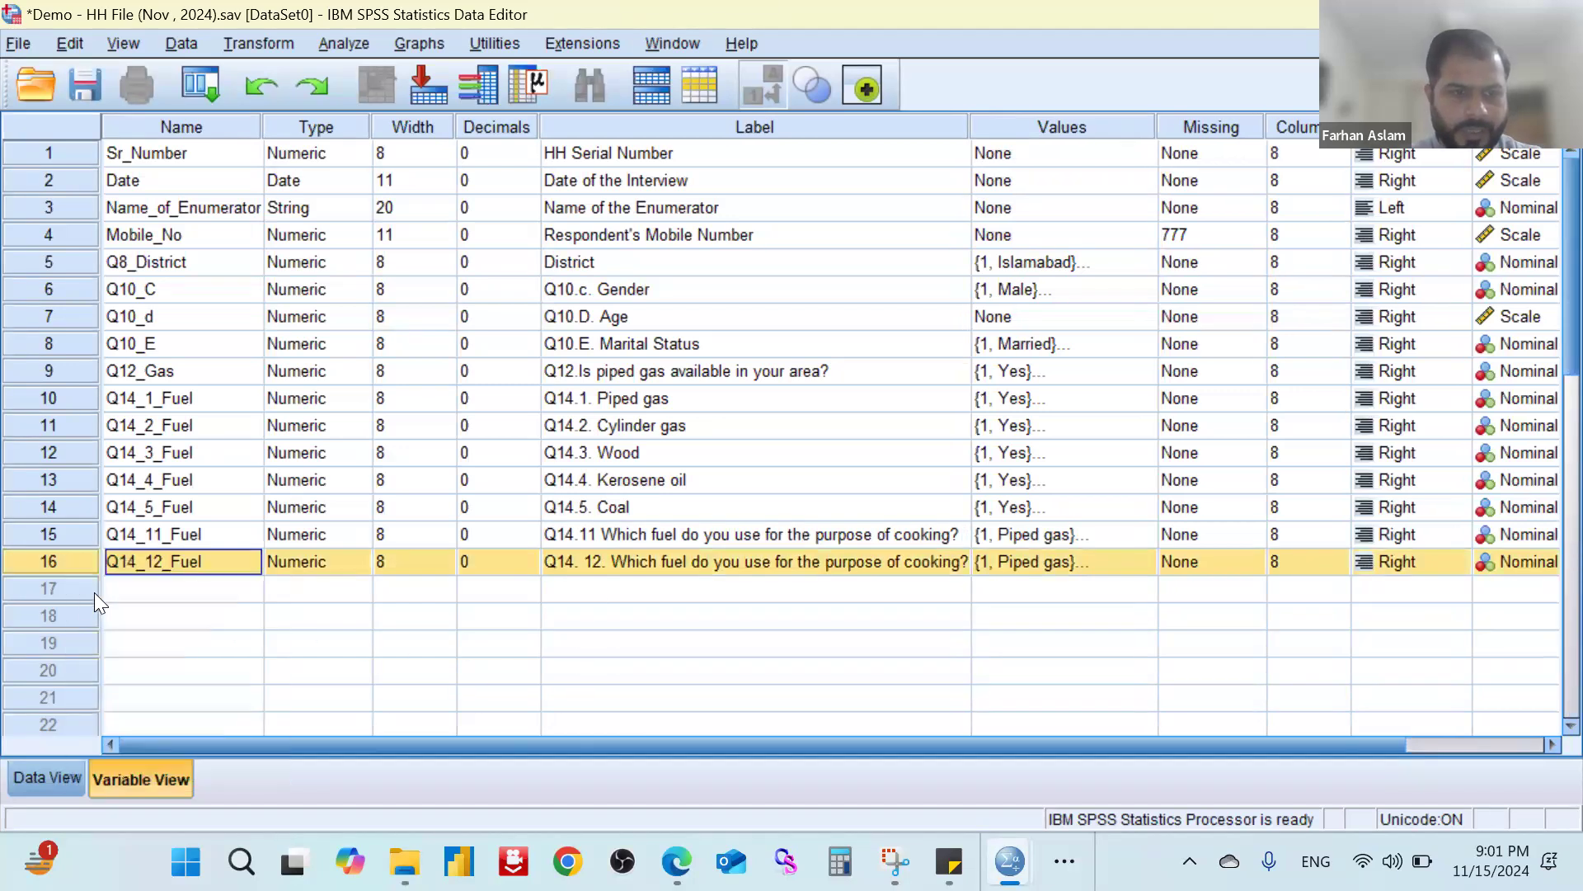
pyautogui.rightClick(84, 580)
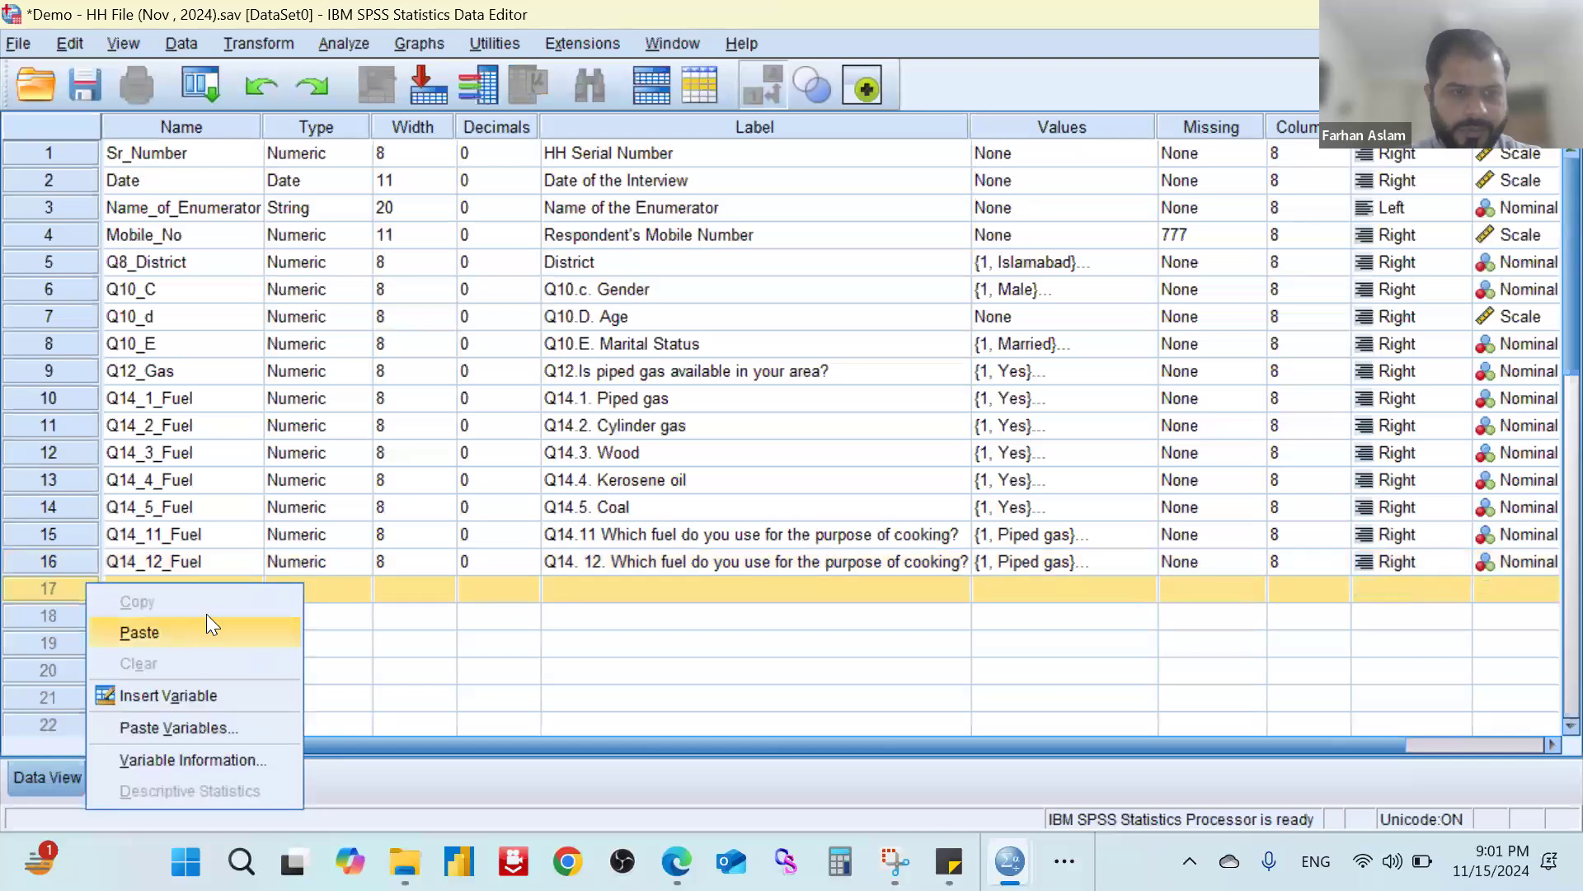
pyautogui.click(208, 626)
# Rename the duplicated variable in row 17 as Q14_13_Fuel, reusing the copied name Q14_12_Fuel.
pyautogui.click(209, 589)
pyautogui.doubleClick(232, 561)
pyautogui.moveTo(233, 561); pyautogui.dragTo(92, 555)
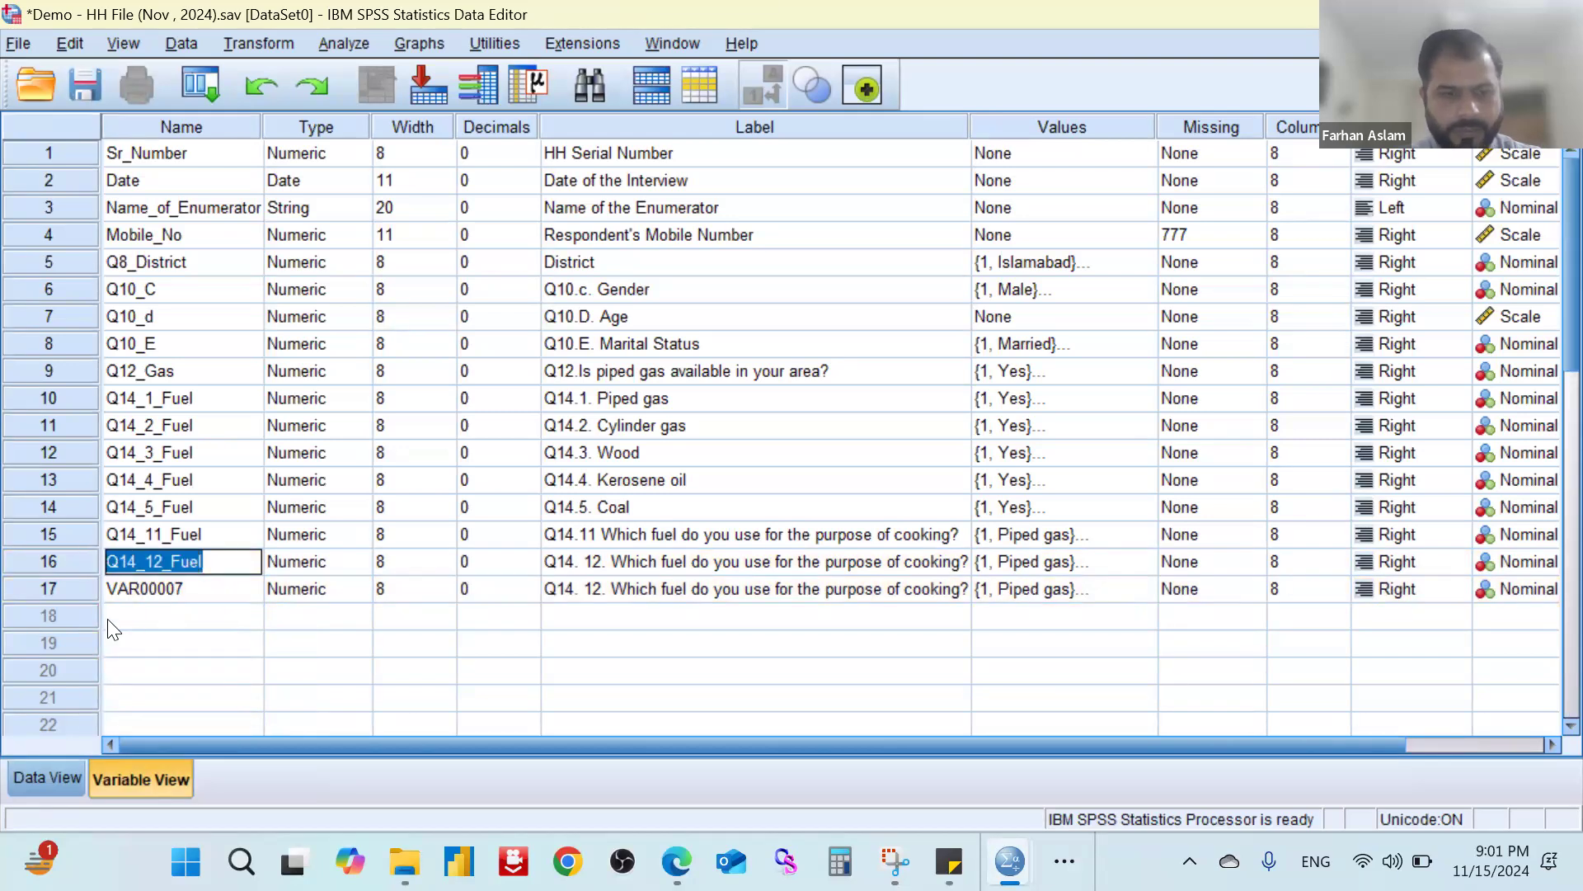
pyautogui.doubleClick(209, 589)
pyautogui.moveTo(212, 589); pyautogui.dragTo(76, 584)
pyautogui.hotkey('ctrl', 'v')
pyautogui.press('Left')
pyautogui.press('Left')
pyautogui.press('Left')
pyautogui.press('Left')
pyautogui.press('Left')
pyautogui.press('BackSpace')
pyautogui.write('3')
pyautogui.press('Tab')
# Change the number after "Q14." in the label of Q14_13_Fuel to 13 and save the data file.
pyautogui.press('Tab')
pyautogui.press('Tab')
pyautogui.press('Tab')
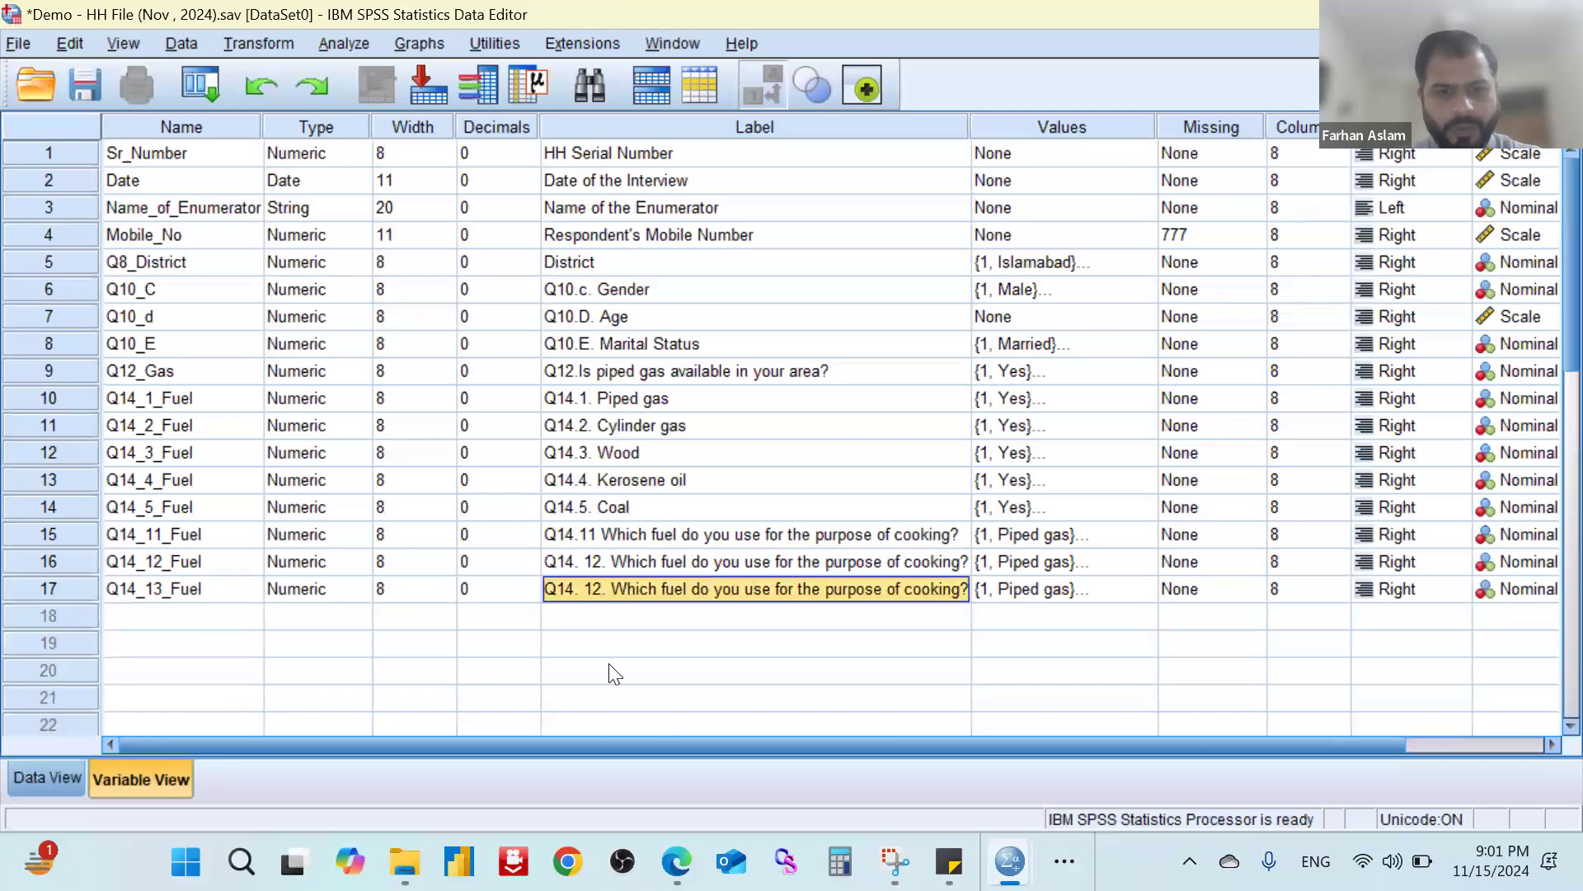
pyautogui.doubleClick(598, 580)
pyautogui.press('BackSpace')
pyautogui.write('3')
pyautogui.press('Tab')
pyautogui.press('Tab')
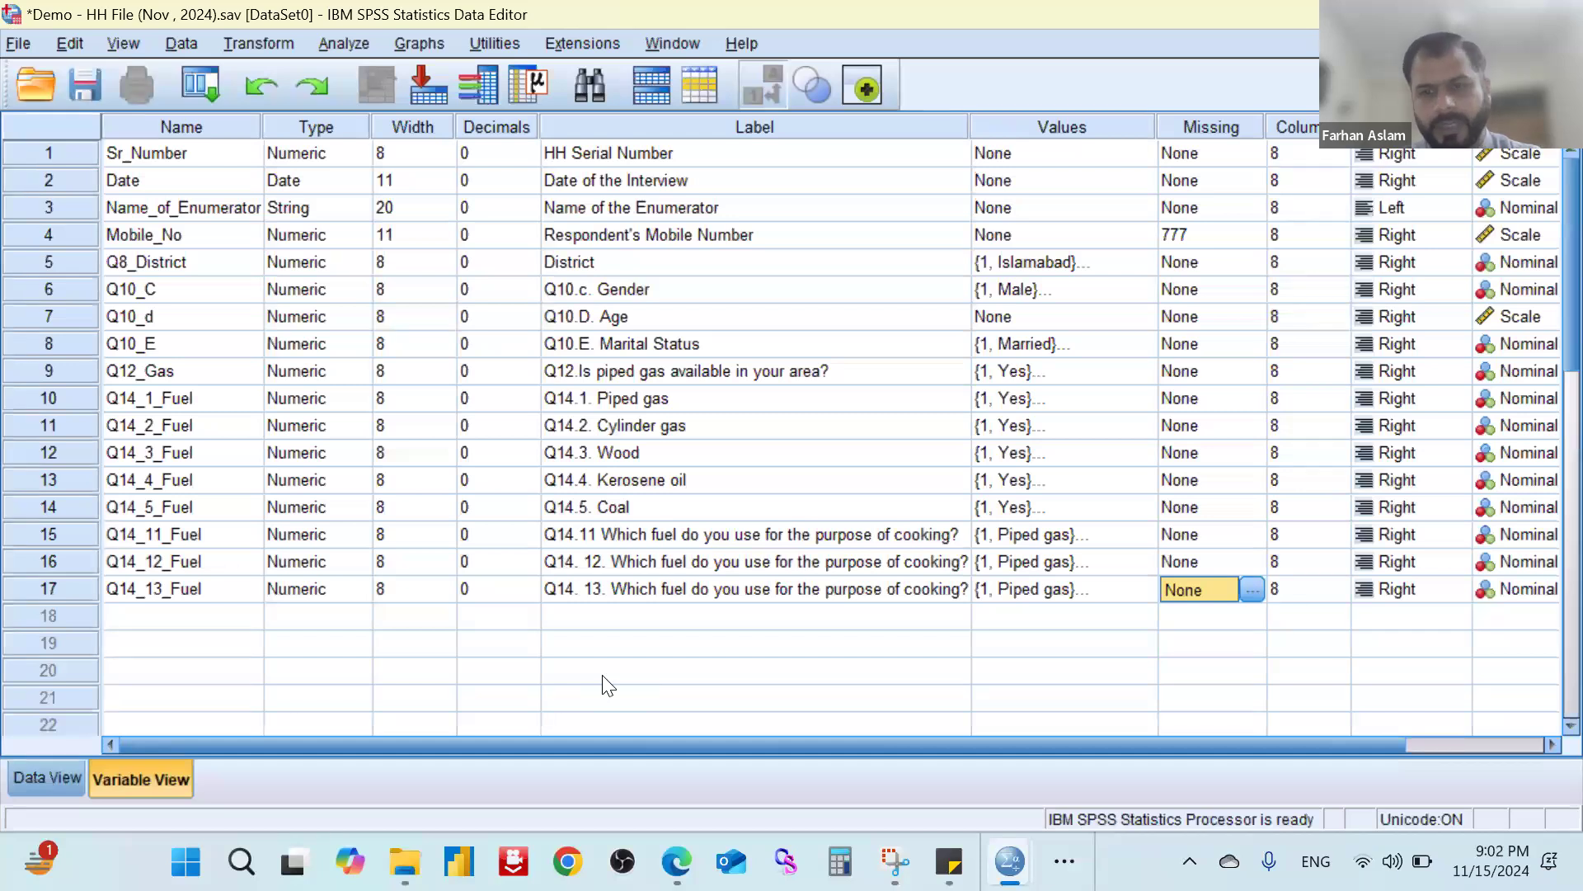
pyautogui.press('Tab')
pyautogui.press('Tab')
pyautogui.press('Tab')
pyautogui.press('Tab')
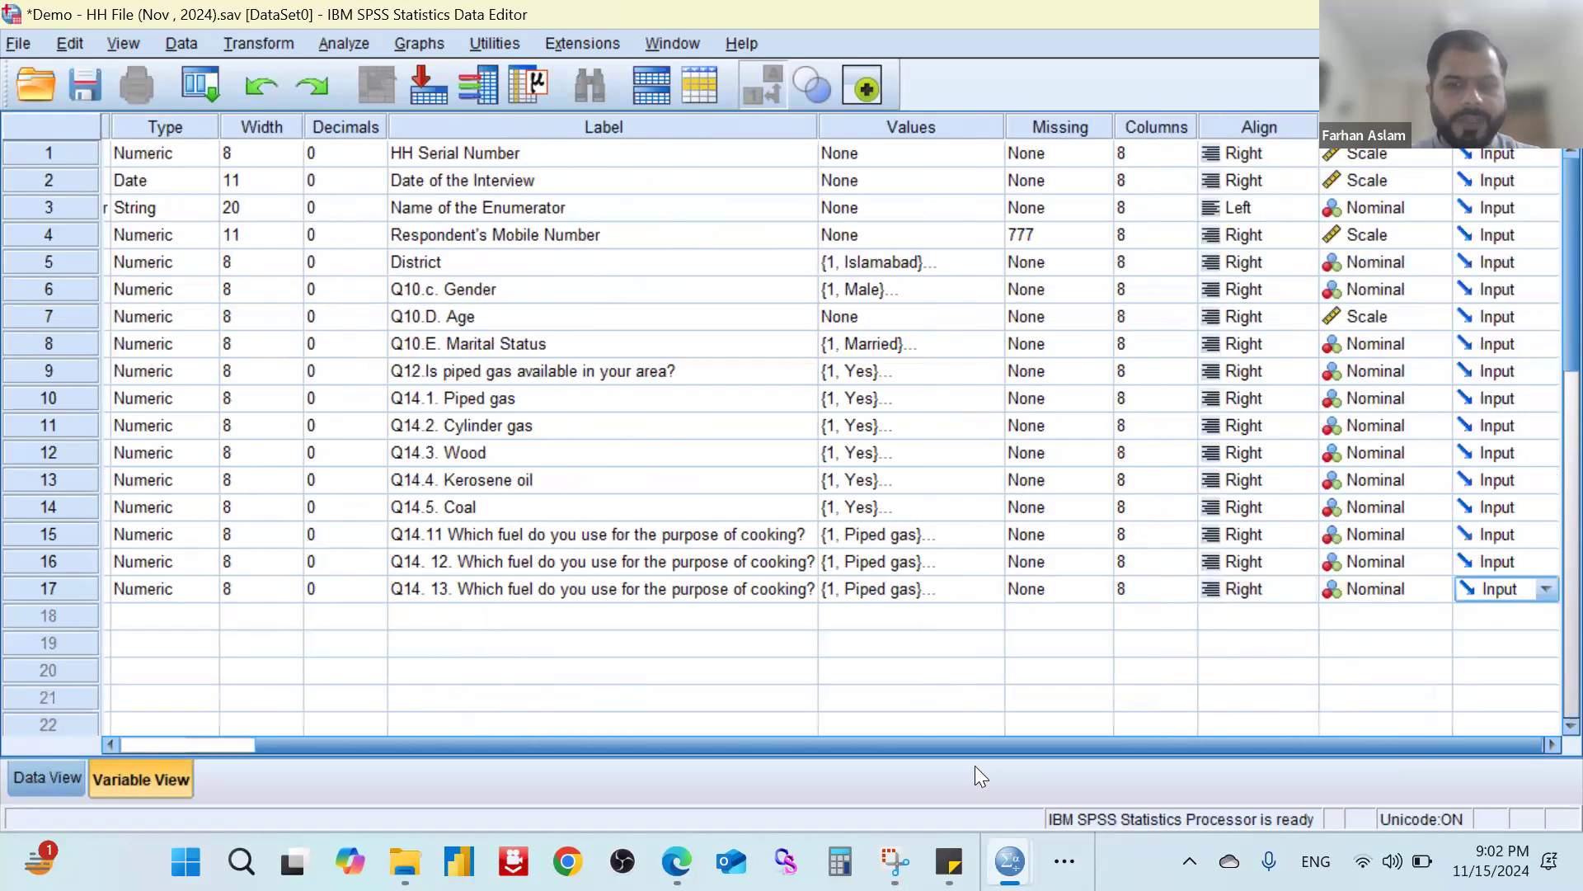
pyautogui.moveTo(971, 746); pyautogui.dragTo(835, 745)
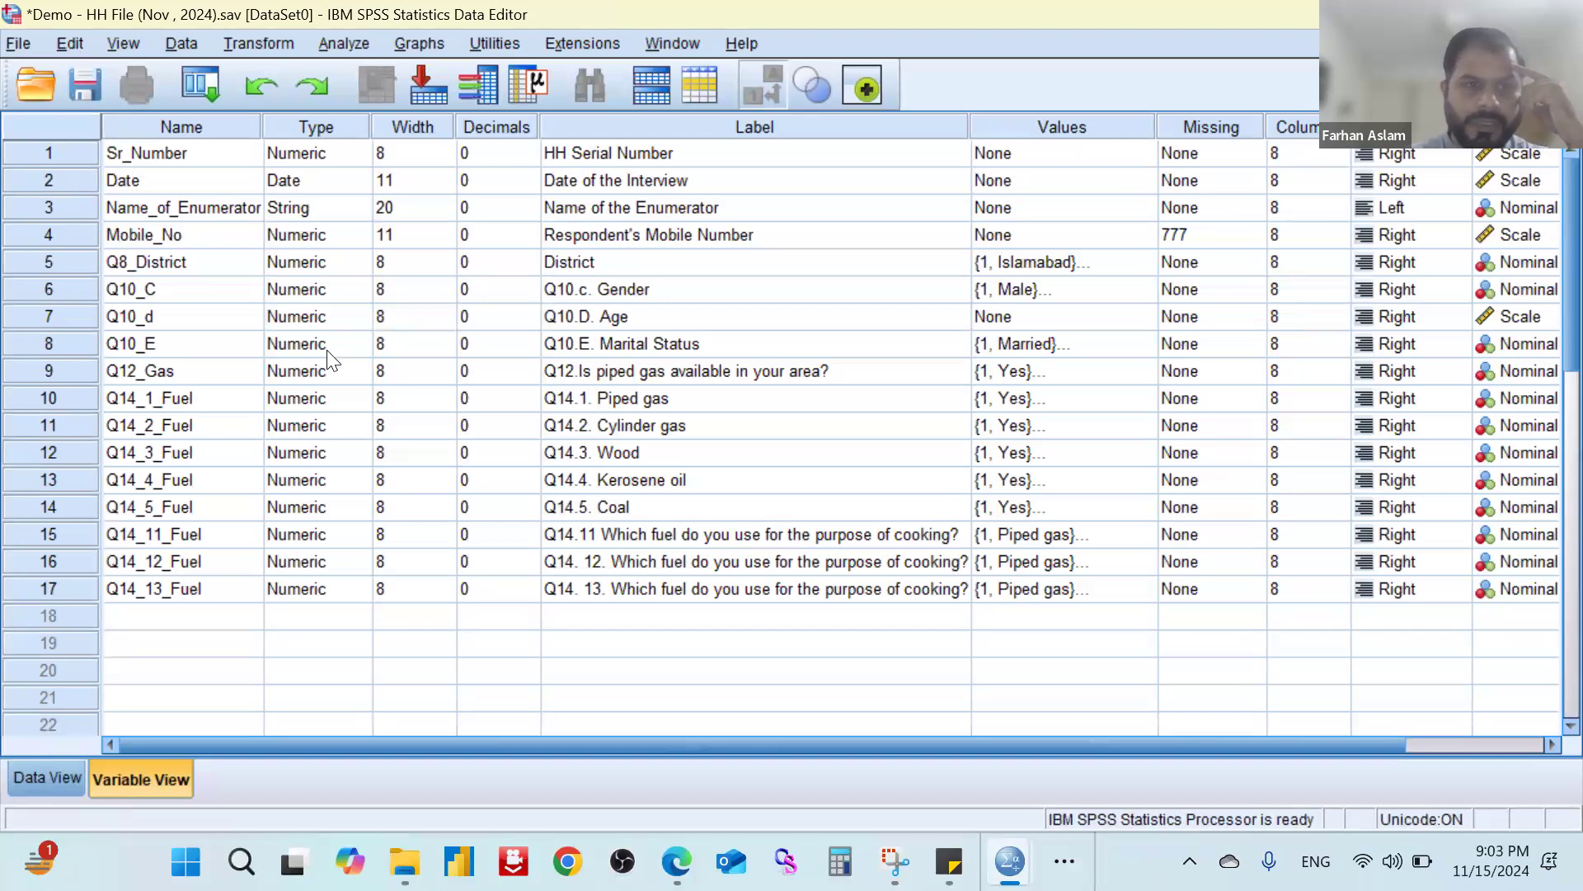
pyautogui.click(84, 89)
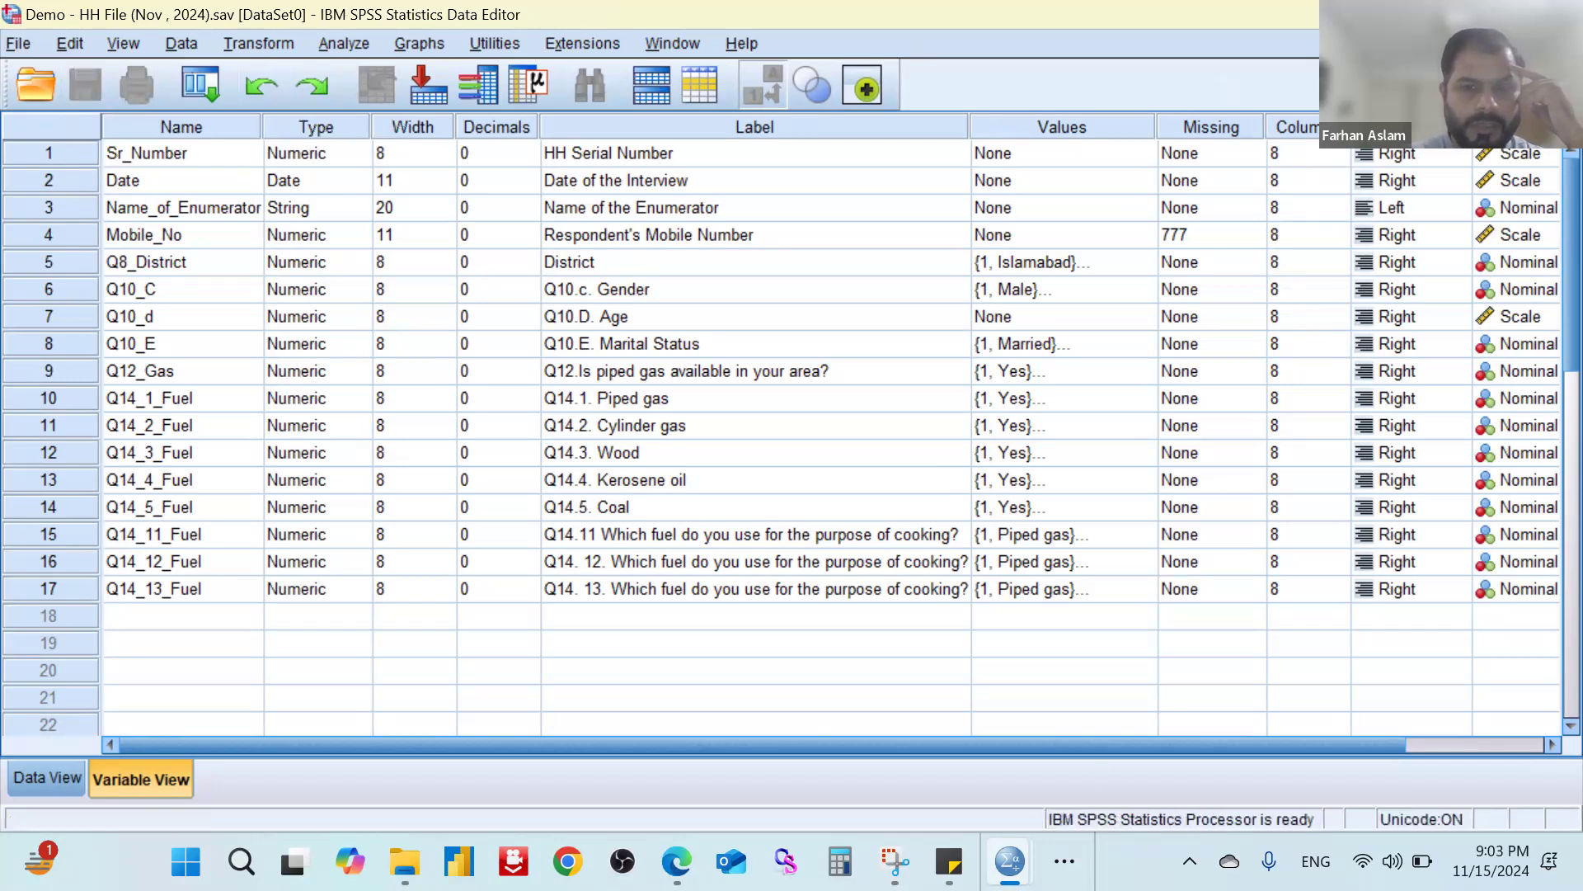
pyautogui.click(1064, 861)
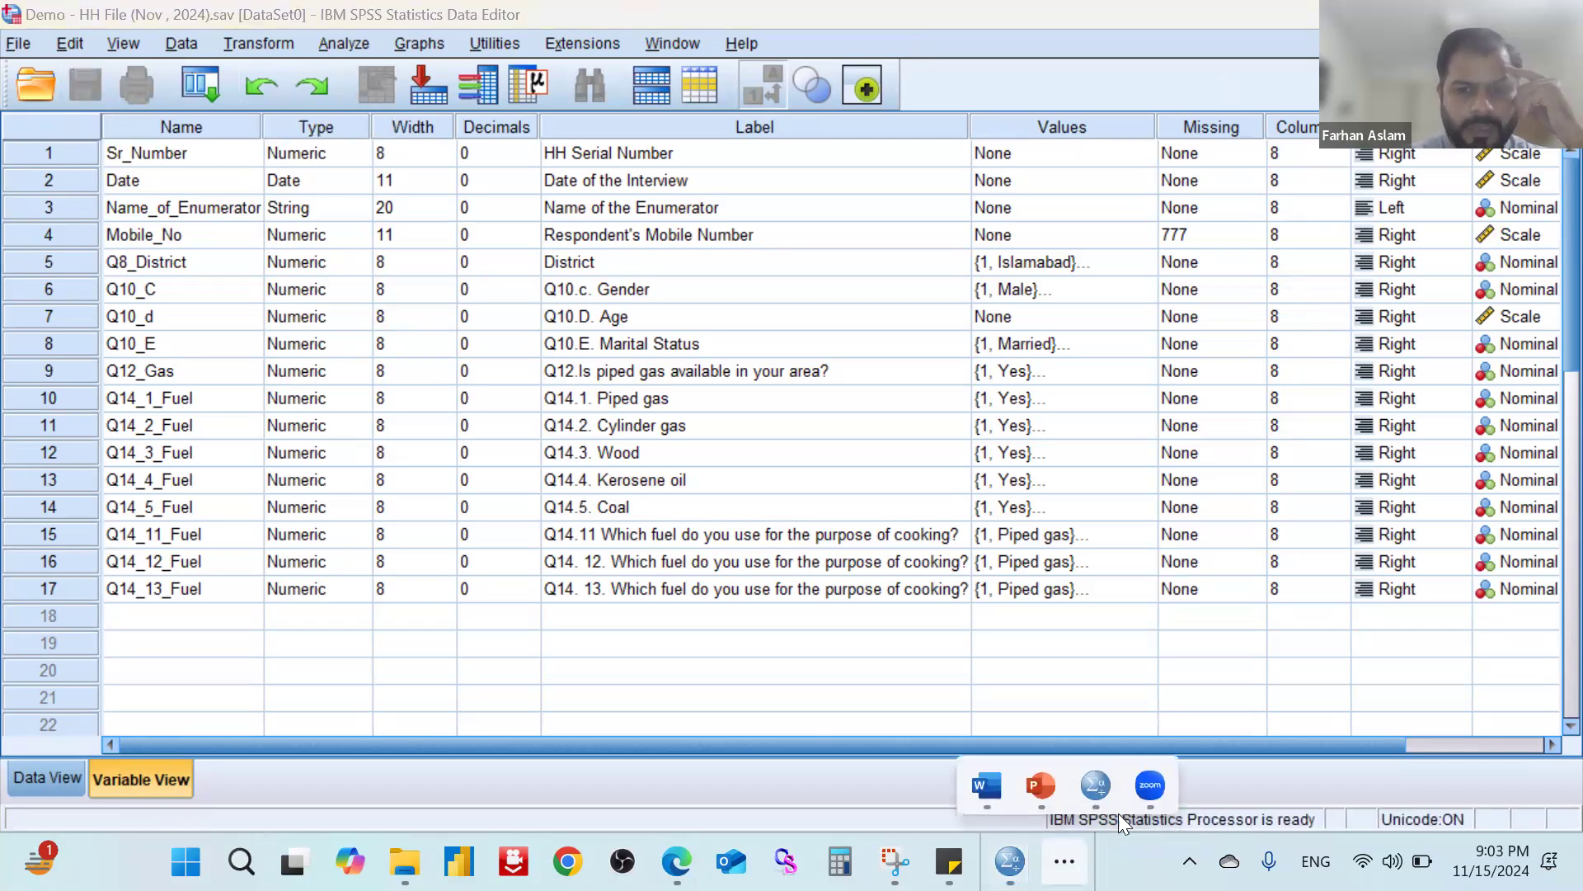
pyautogui.click(1153, 780)
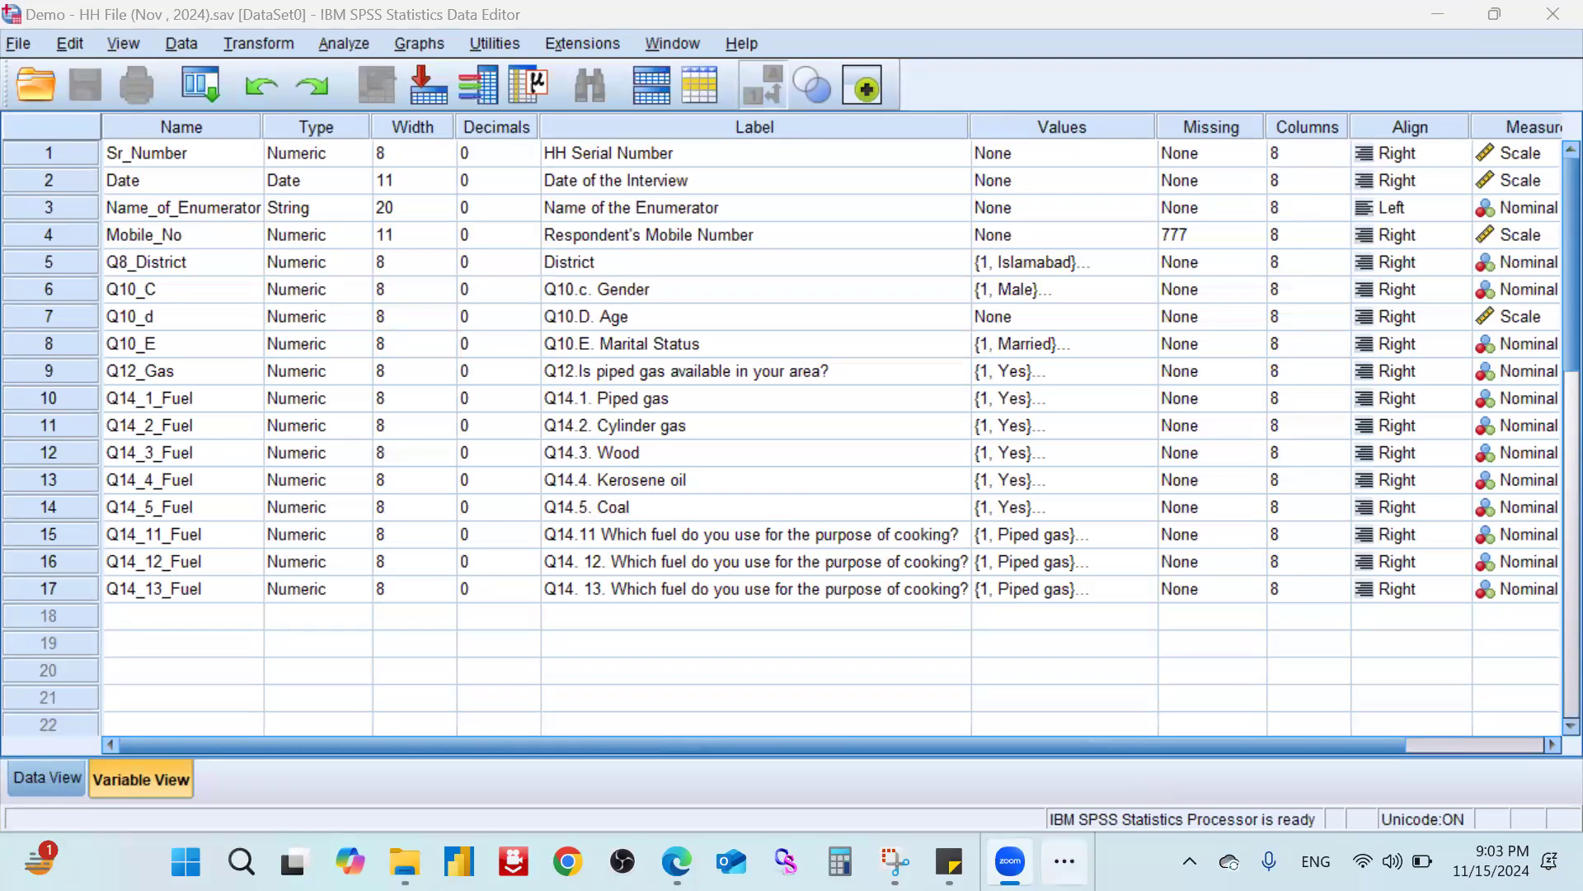
pyautogui.click(1065, 861)
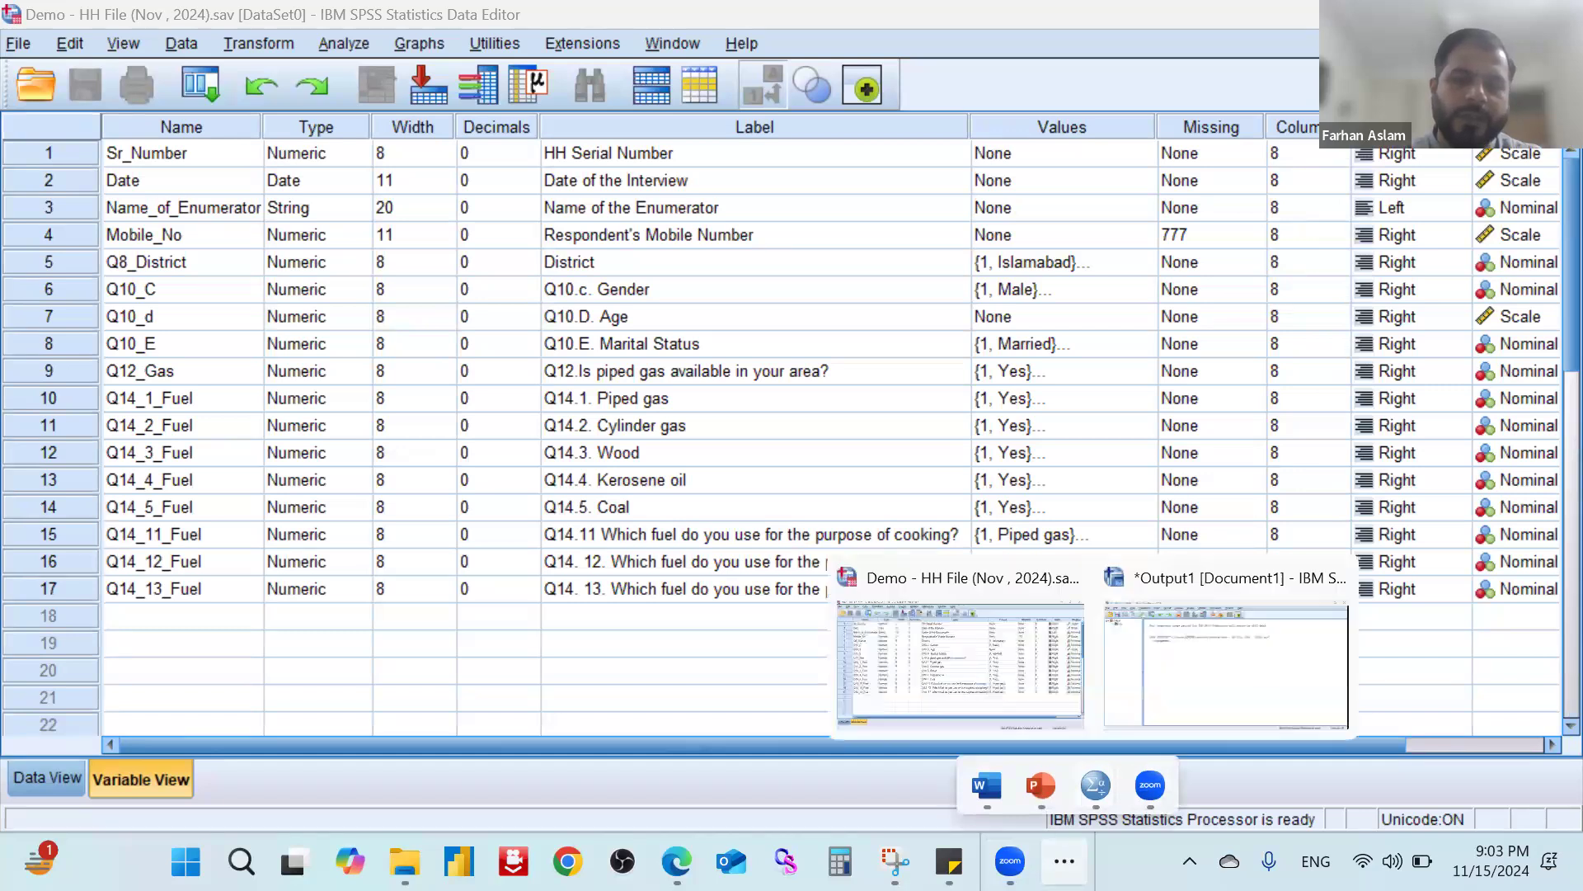
pyautogui.moveTo(1149, 784)
pyautogui.moveTo(987, 785)
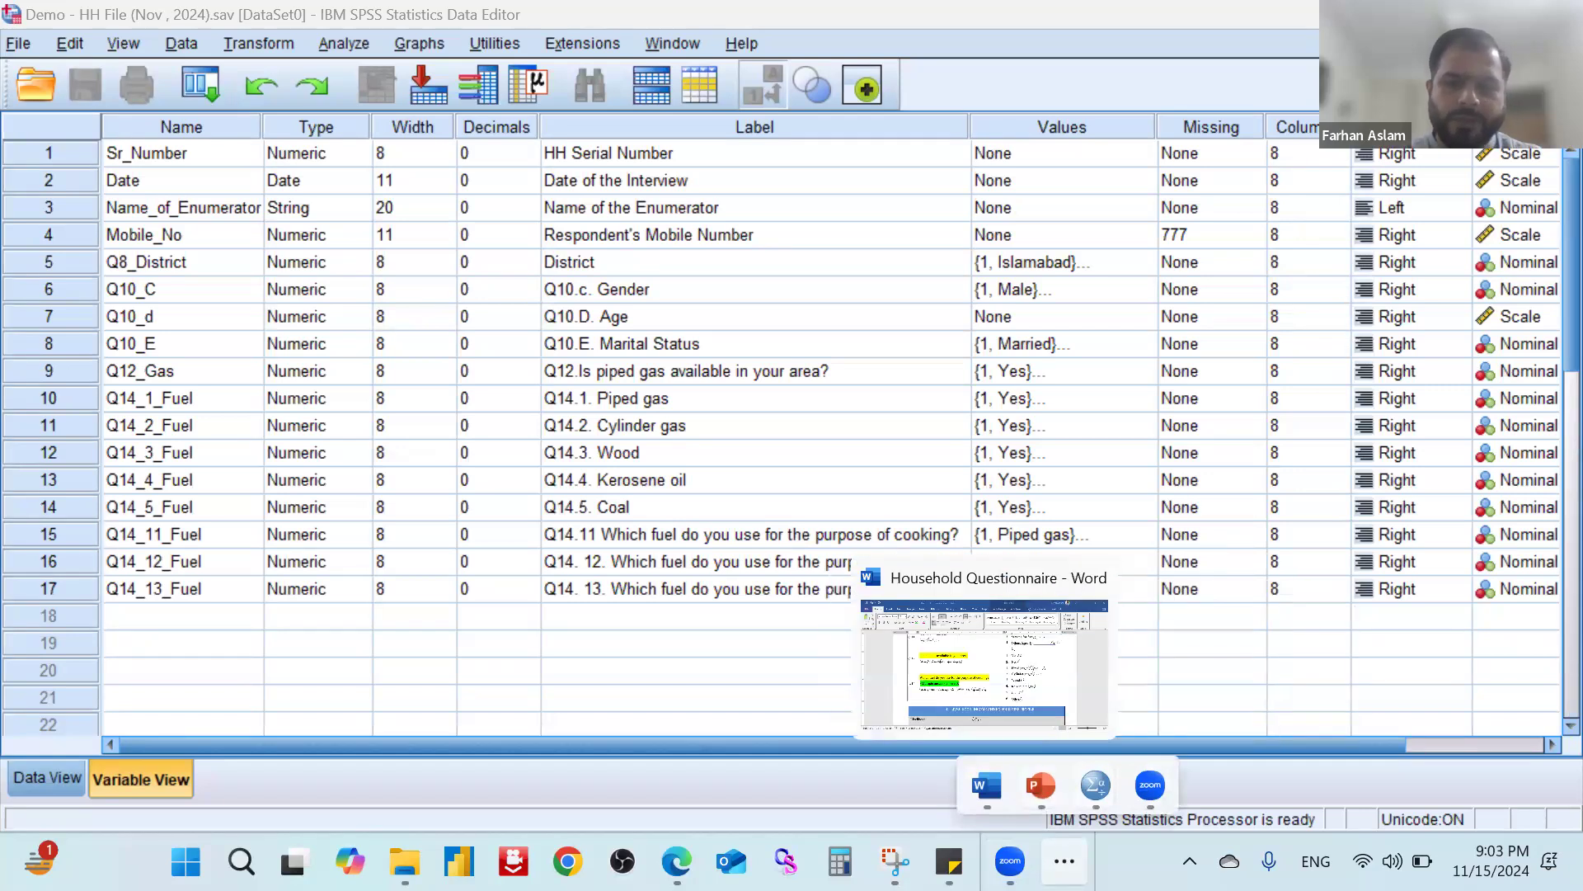
pyautogui.moveTo(1095, 785)
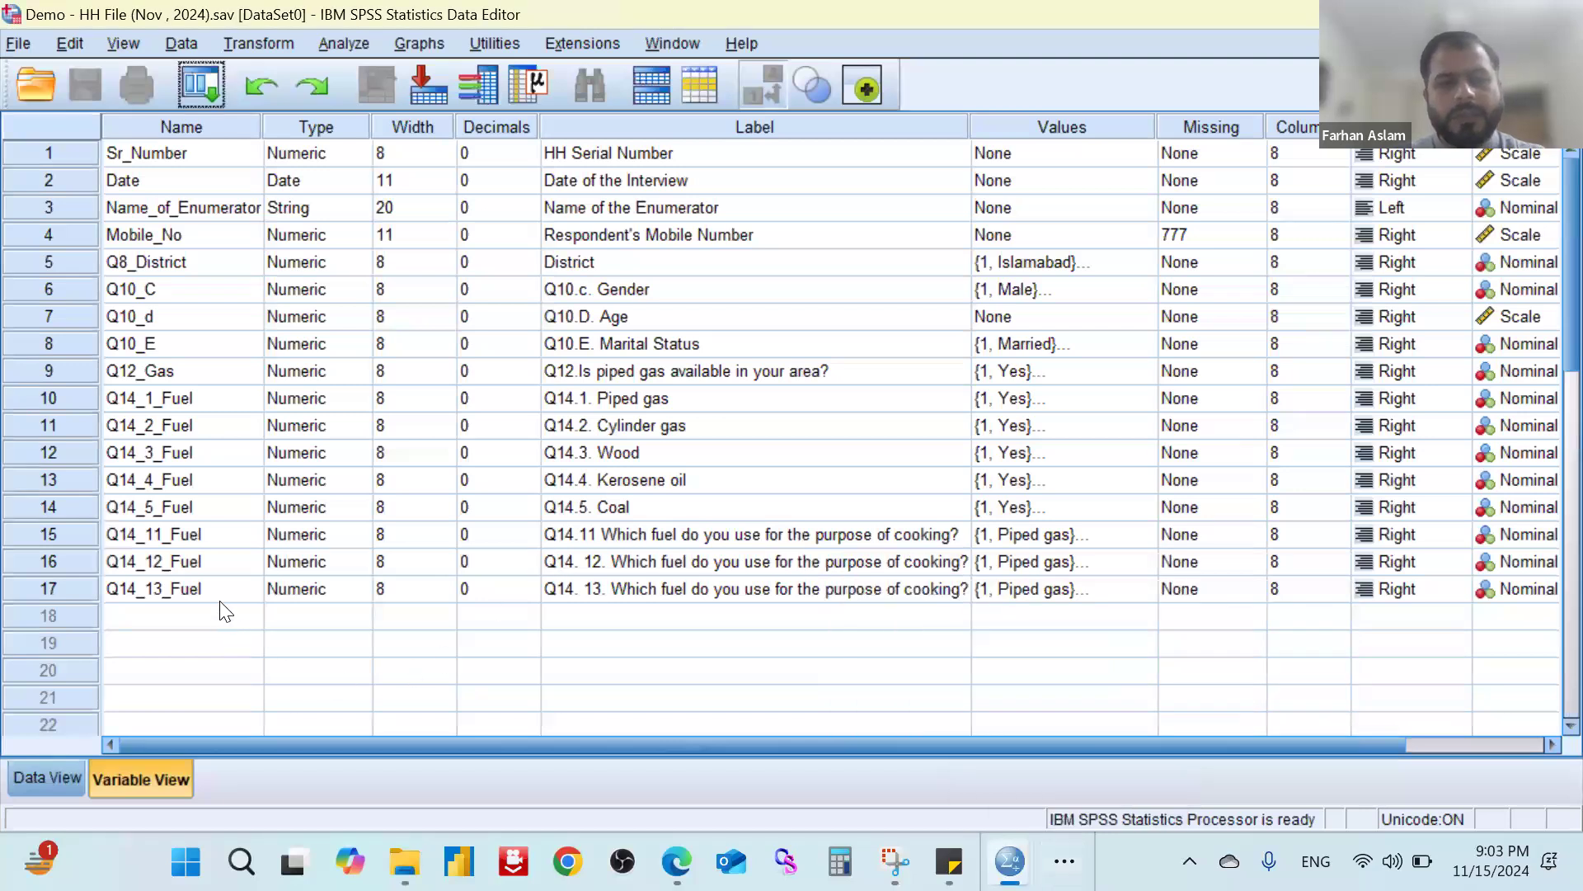
pyautogui.click(206, 620)
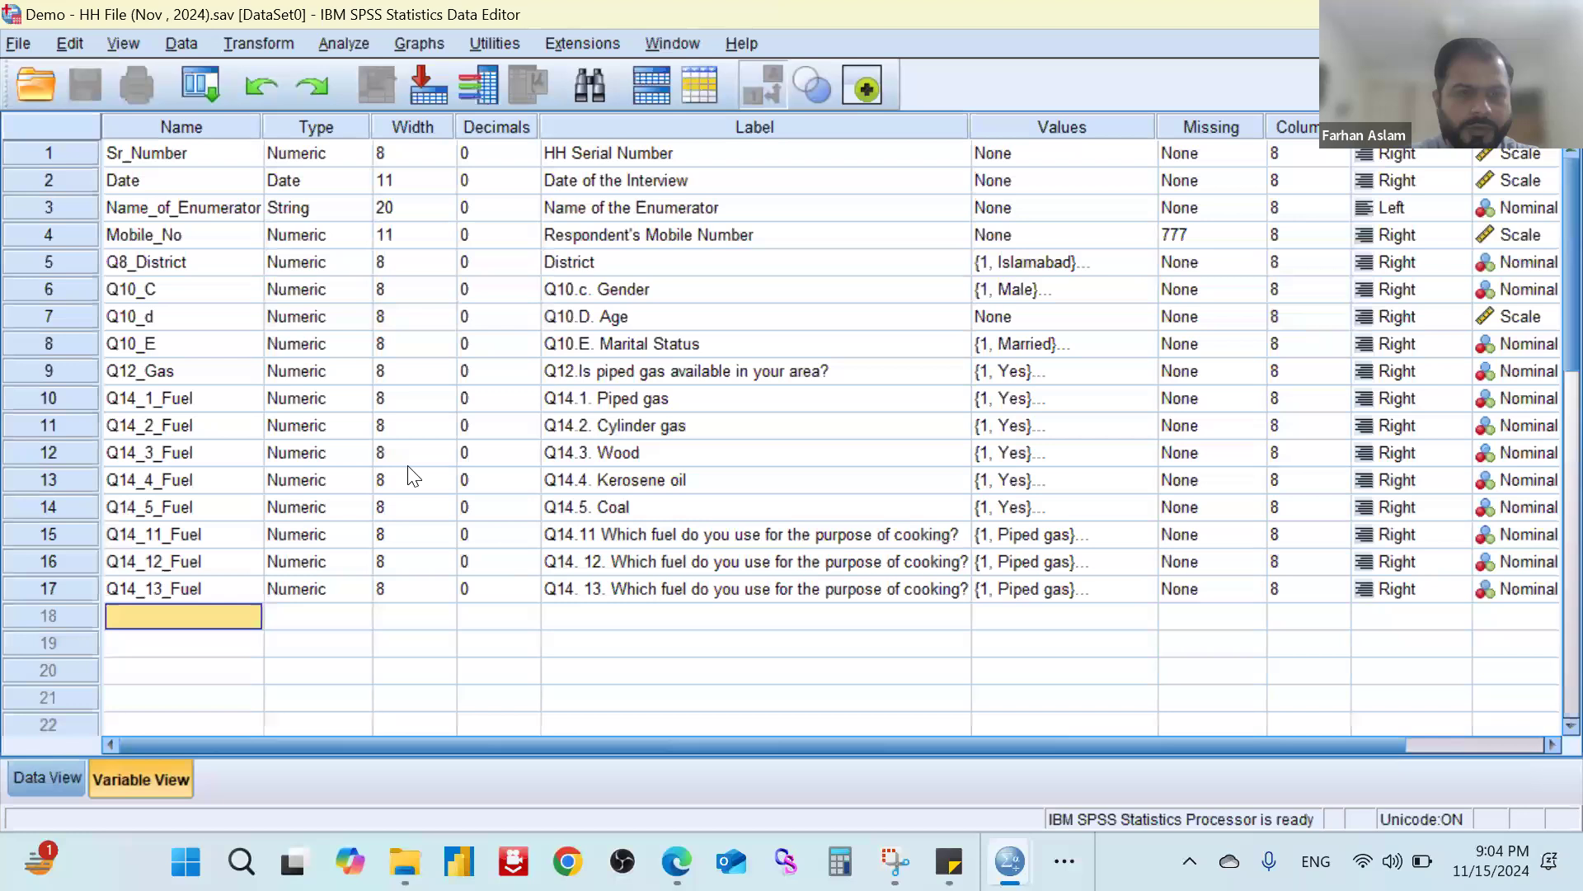
# Create a variable in the empty row 18 by adding the value label 1 = School Feedback.
pyautogui.click(1009, 623)
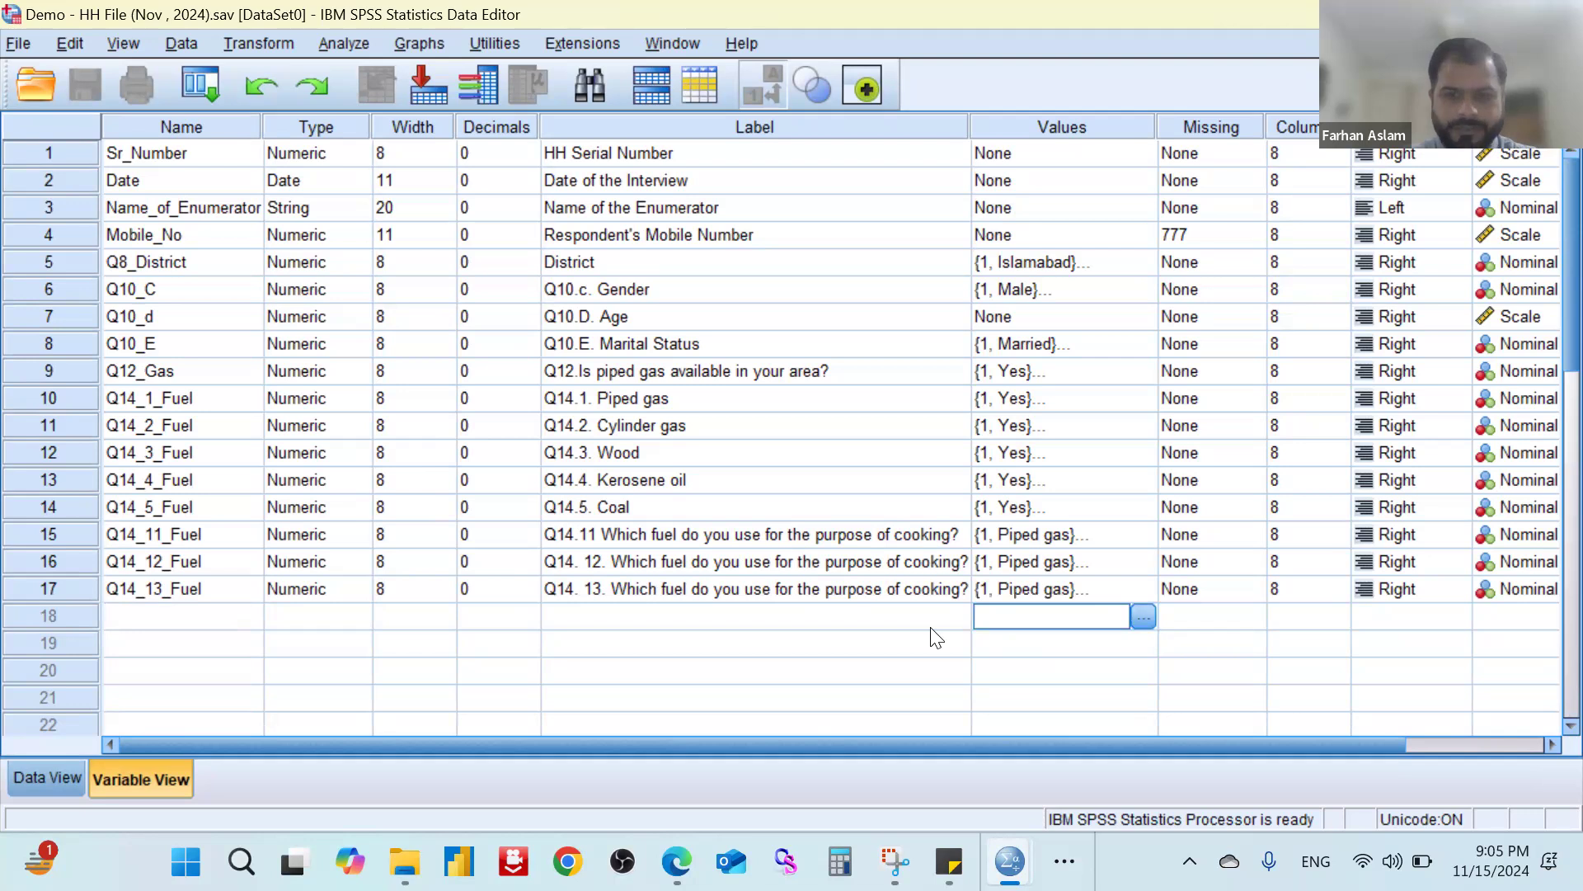
pyautogui.click(1142, 616)
pyautogui.write('1')
pyautogui.click(700, 359)
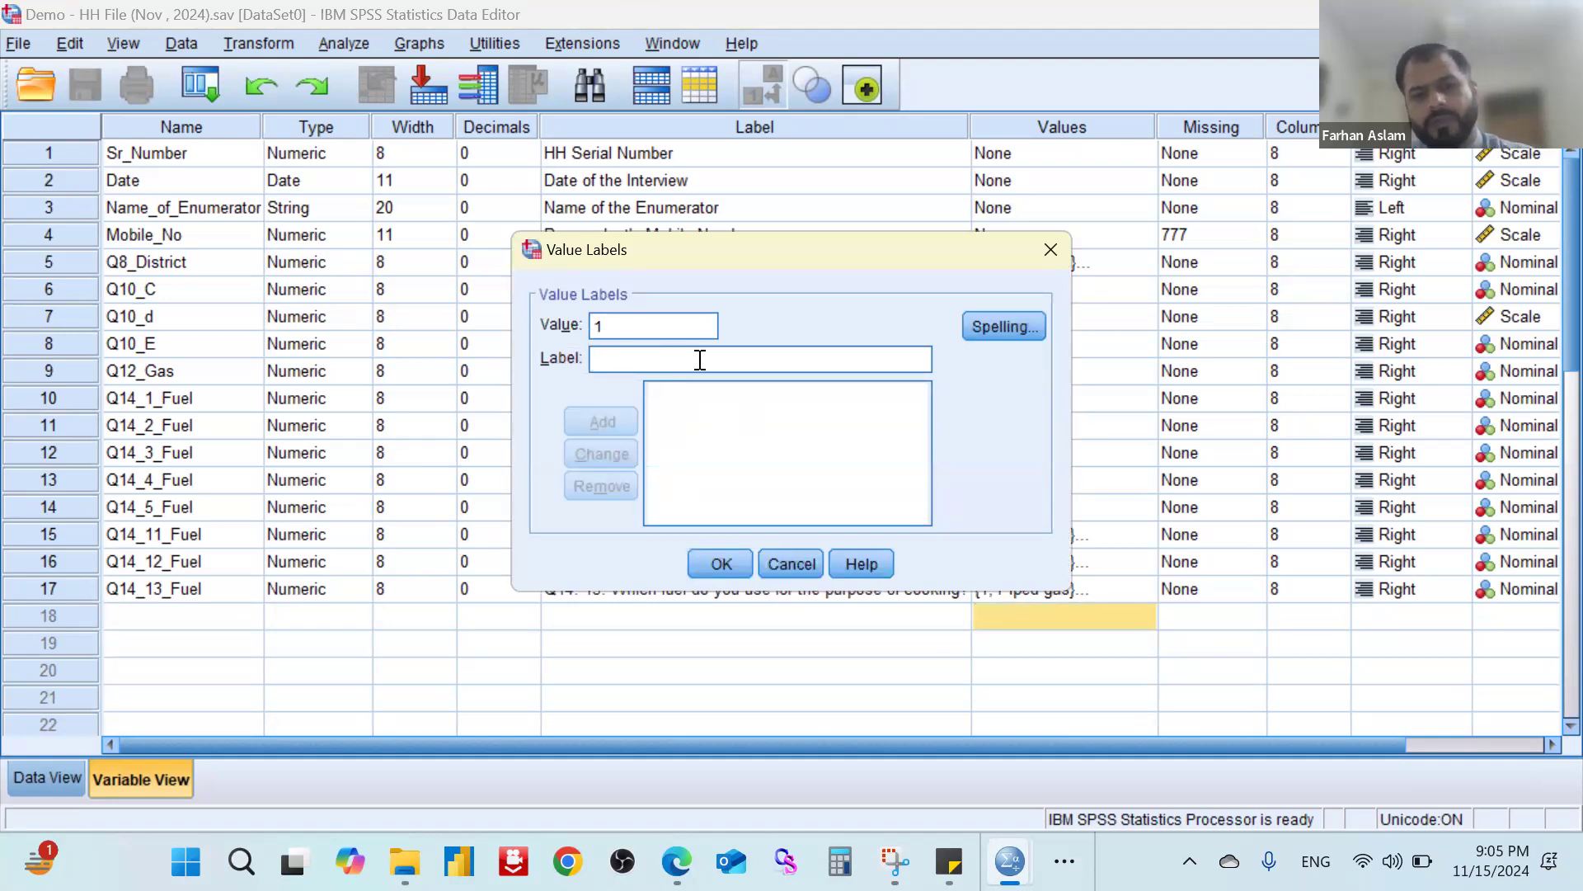
pyautogui.write('Wo')
pyautogui.press('BackSpace')
pyautogui.press('BackSpace')
pyautogui.write('School Feedback')
pyautogui.click(632, 422)
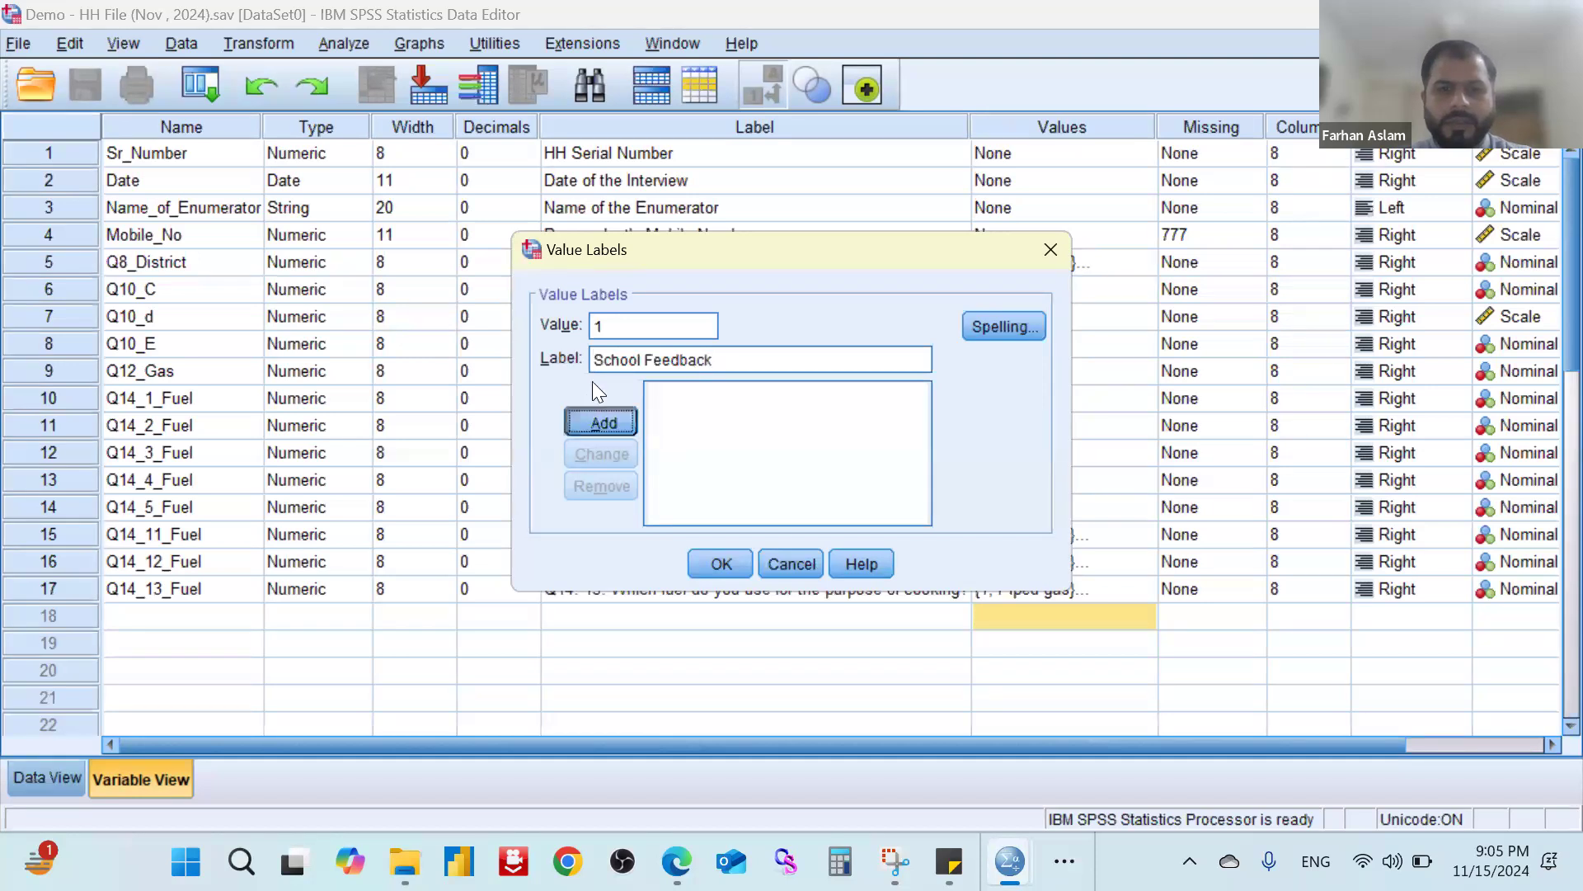
# Add the value label 2 = Food is not good to the variable in row 18 and accept the labels.
pyautogui.write('2')
pyautogui.press('Tab')
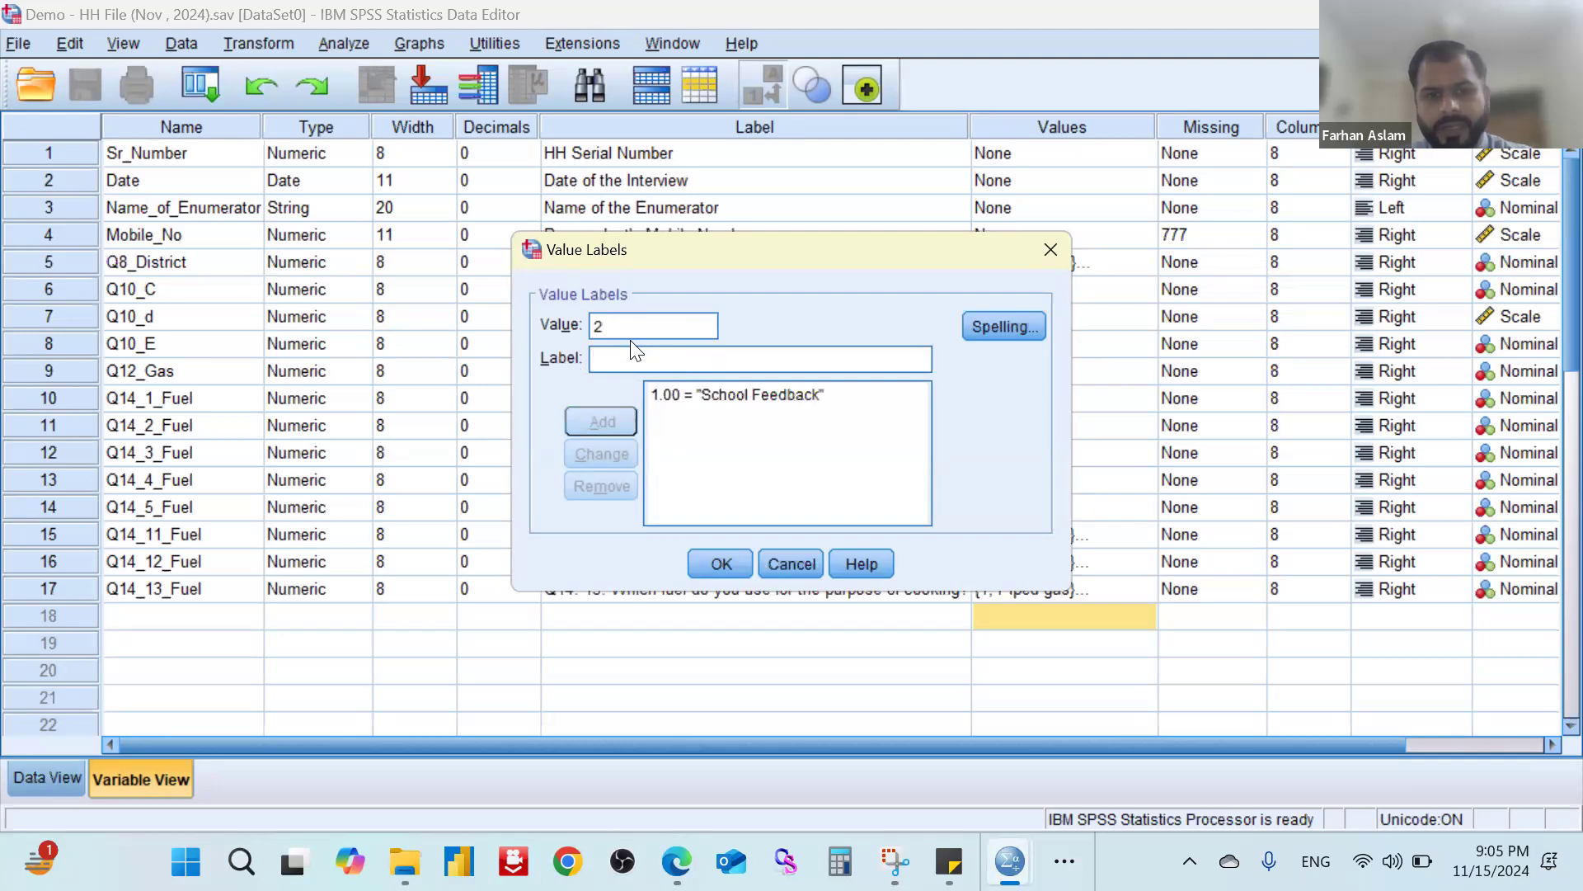
pyautogui.write('Food is')
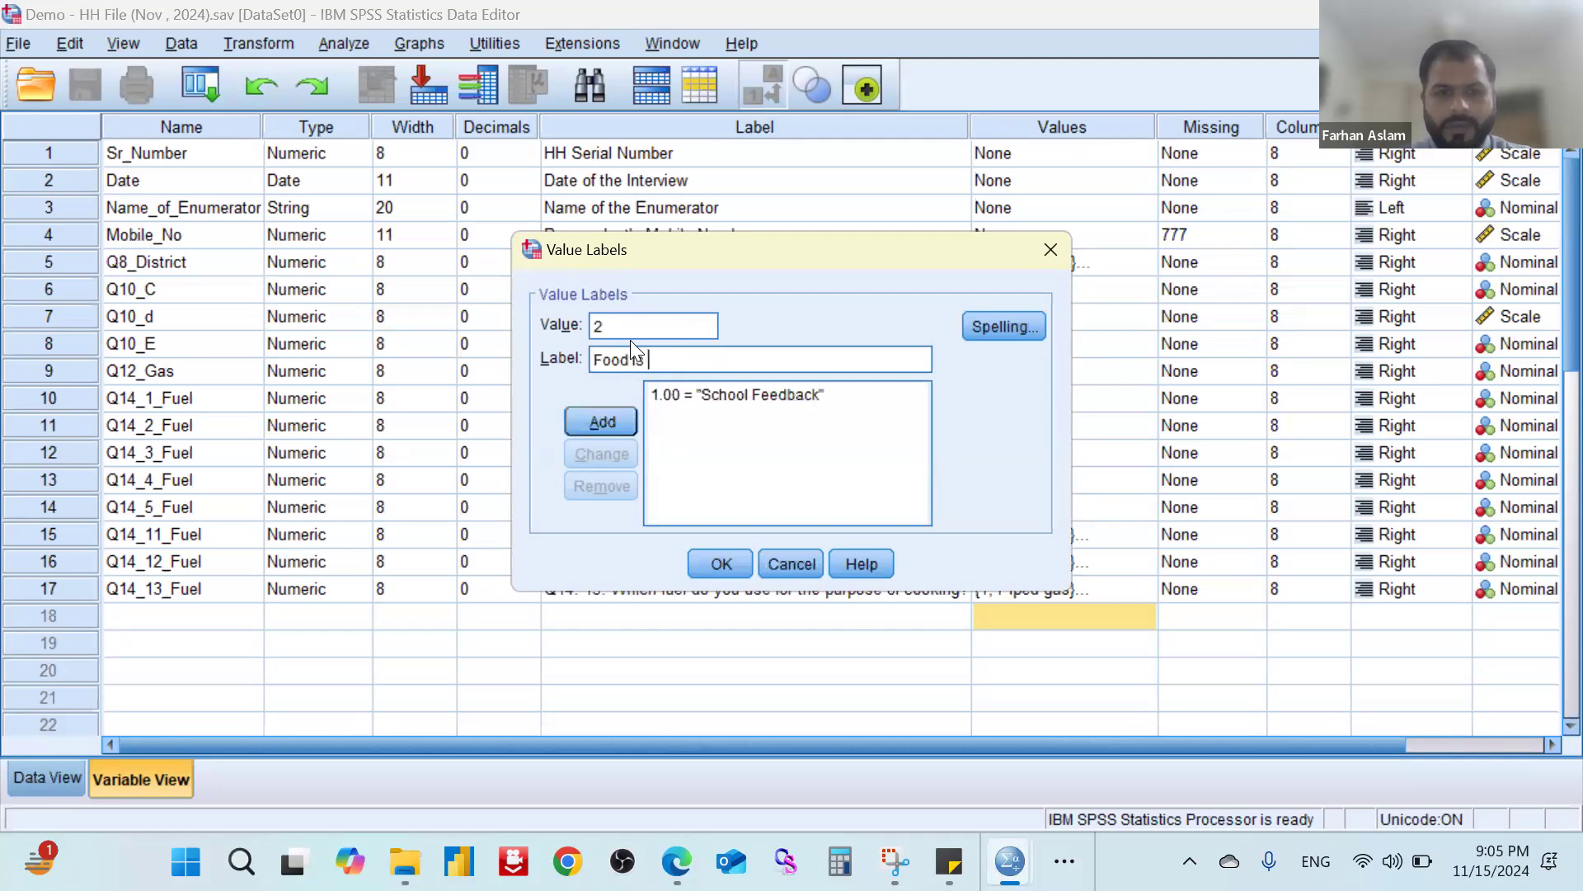
pyautogui.write(' not ')
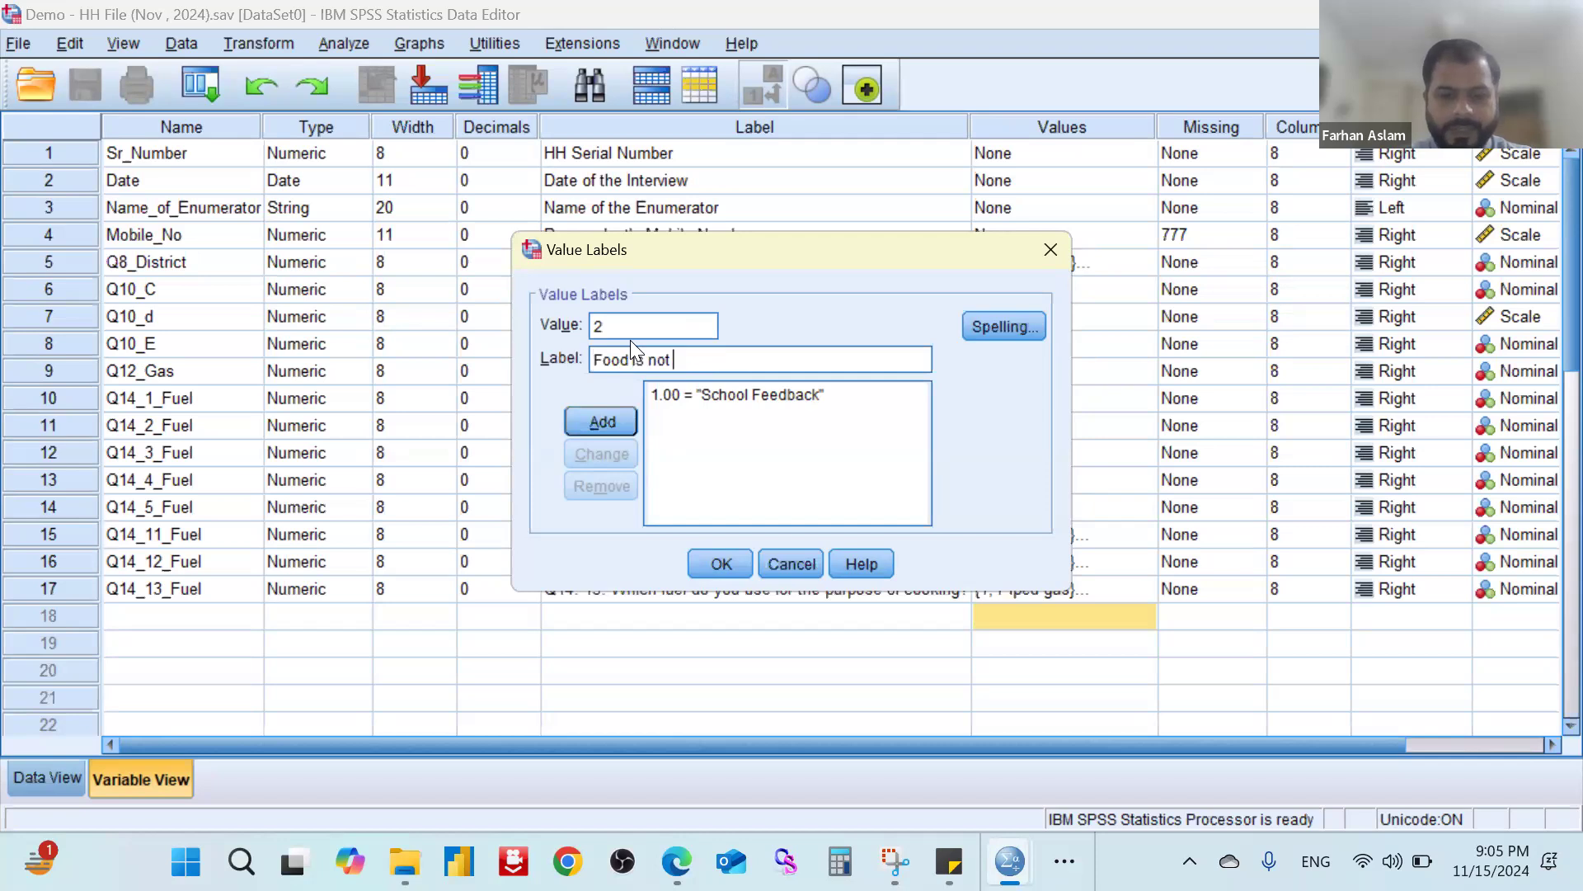
pyautogui.write('good')
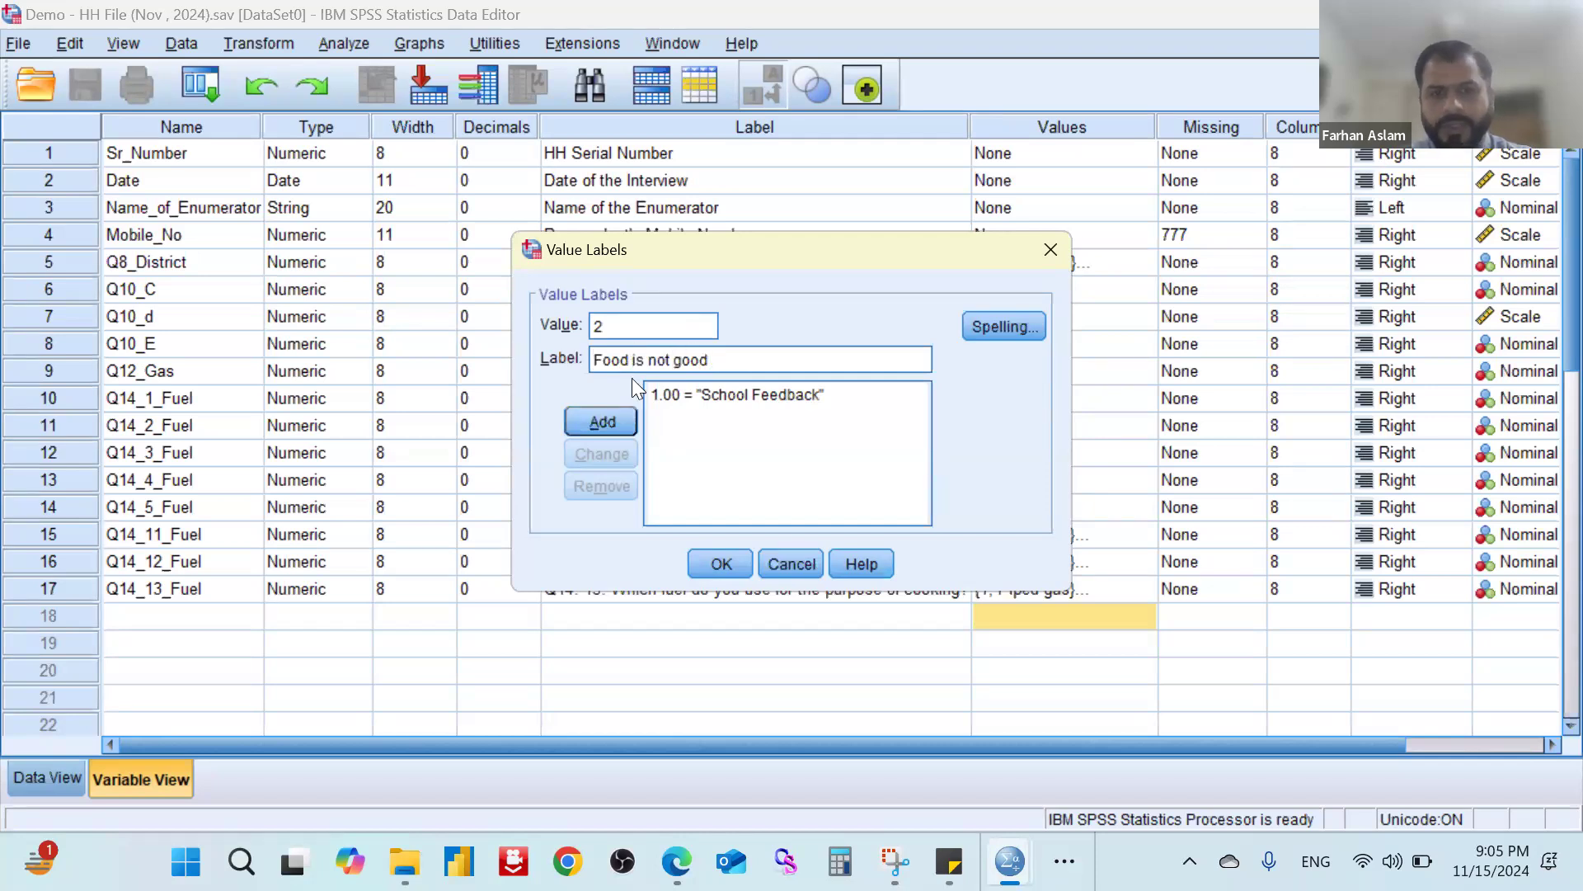
pyautogui.click(608, 421)
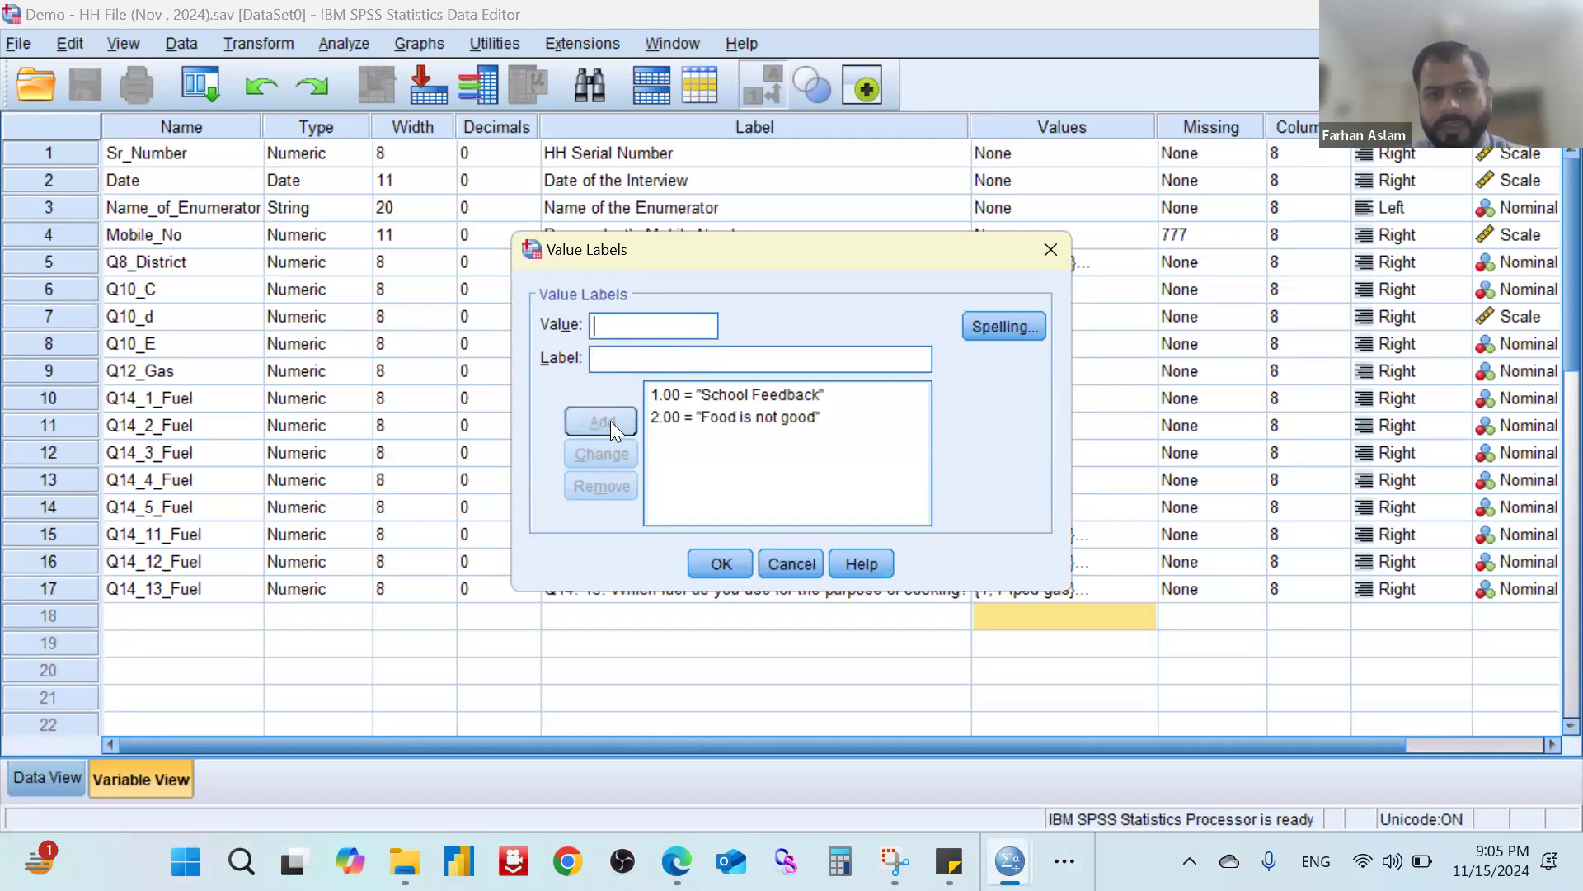
pyautogui.click(723, 566)
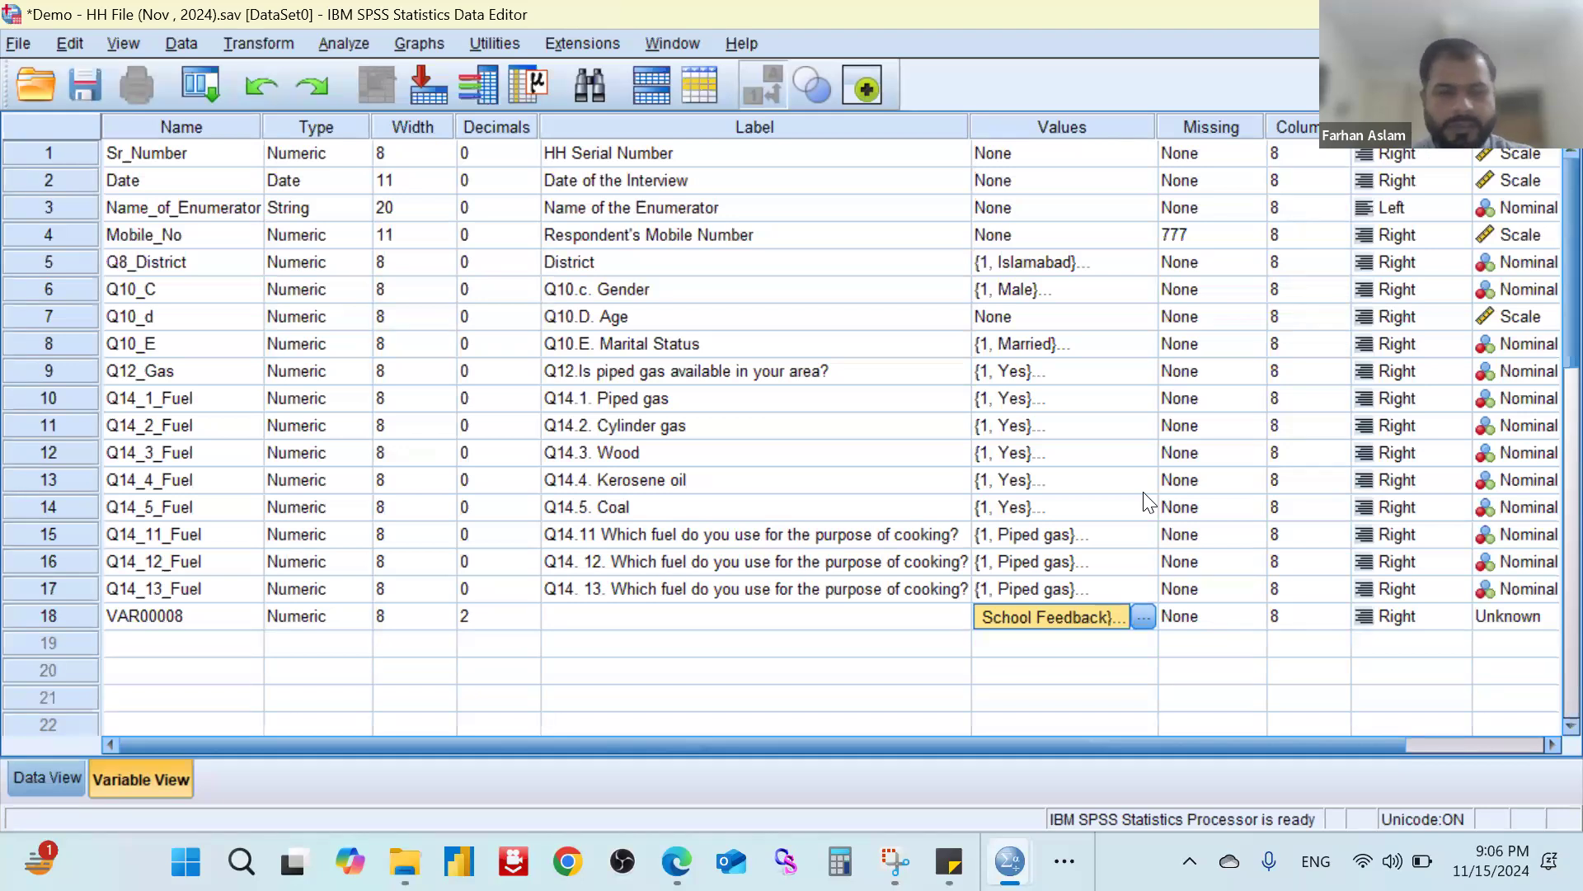
# Try to change the type of the variable in row 18 to String.
pyautogui.click(159, 650)
pyautogui.click(648, 618)
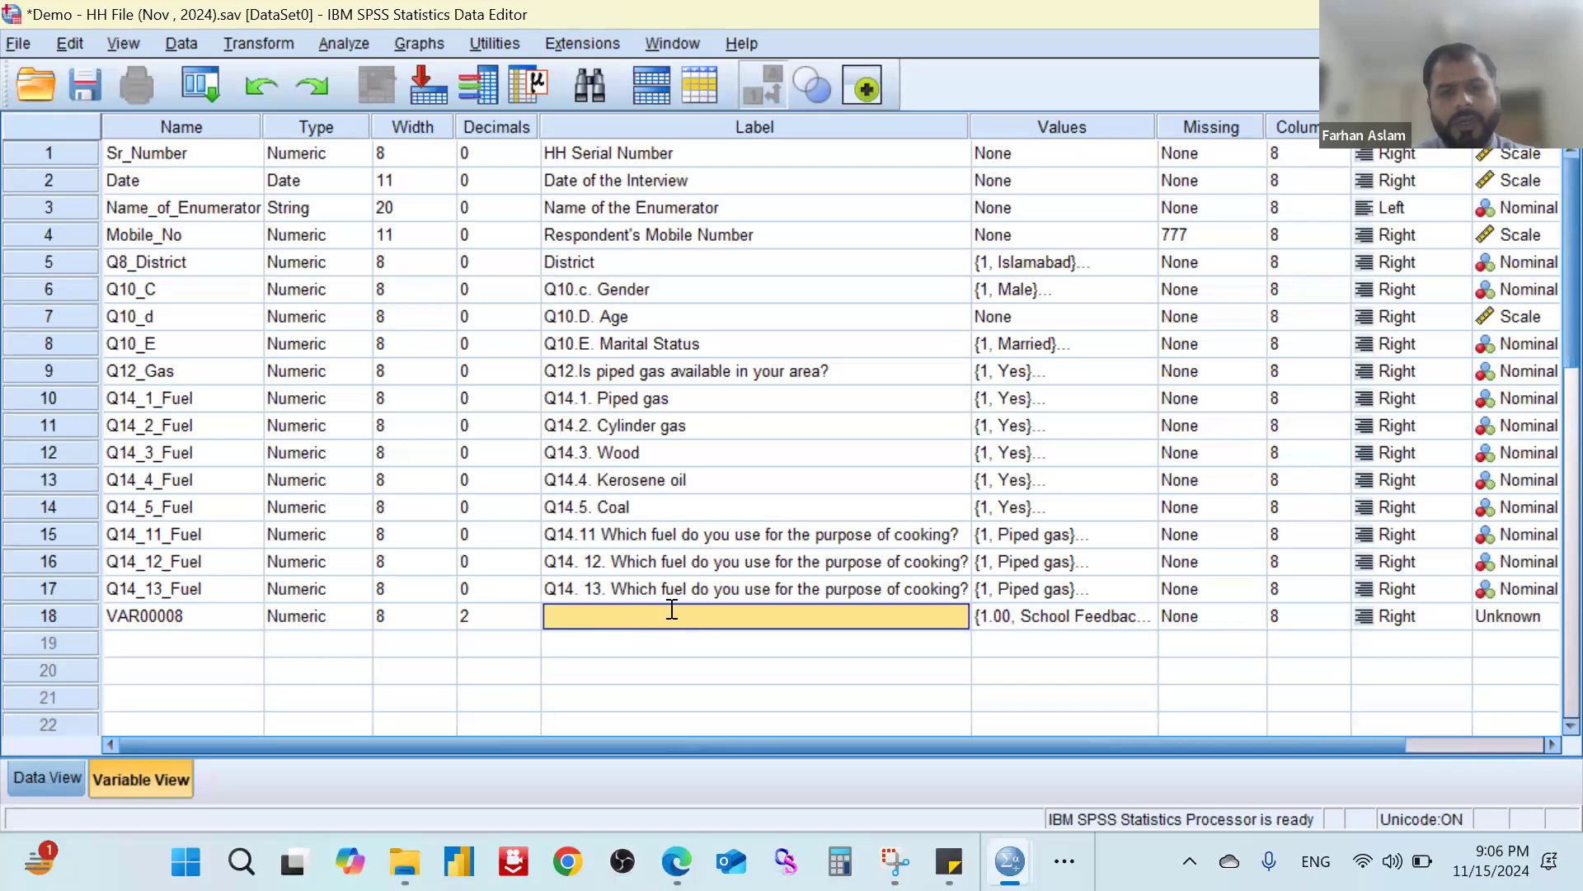
pyautogui.click(311, 618)
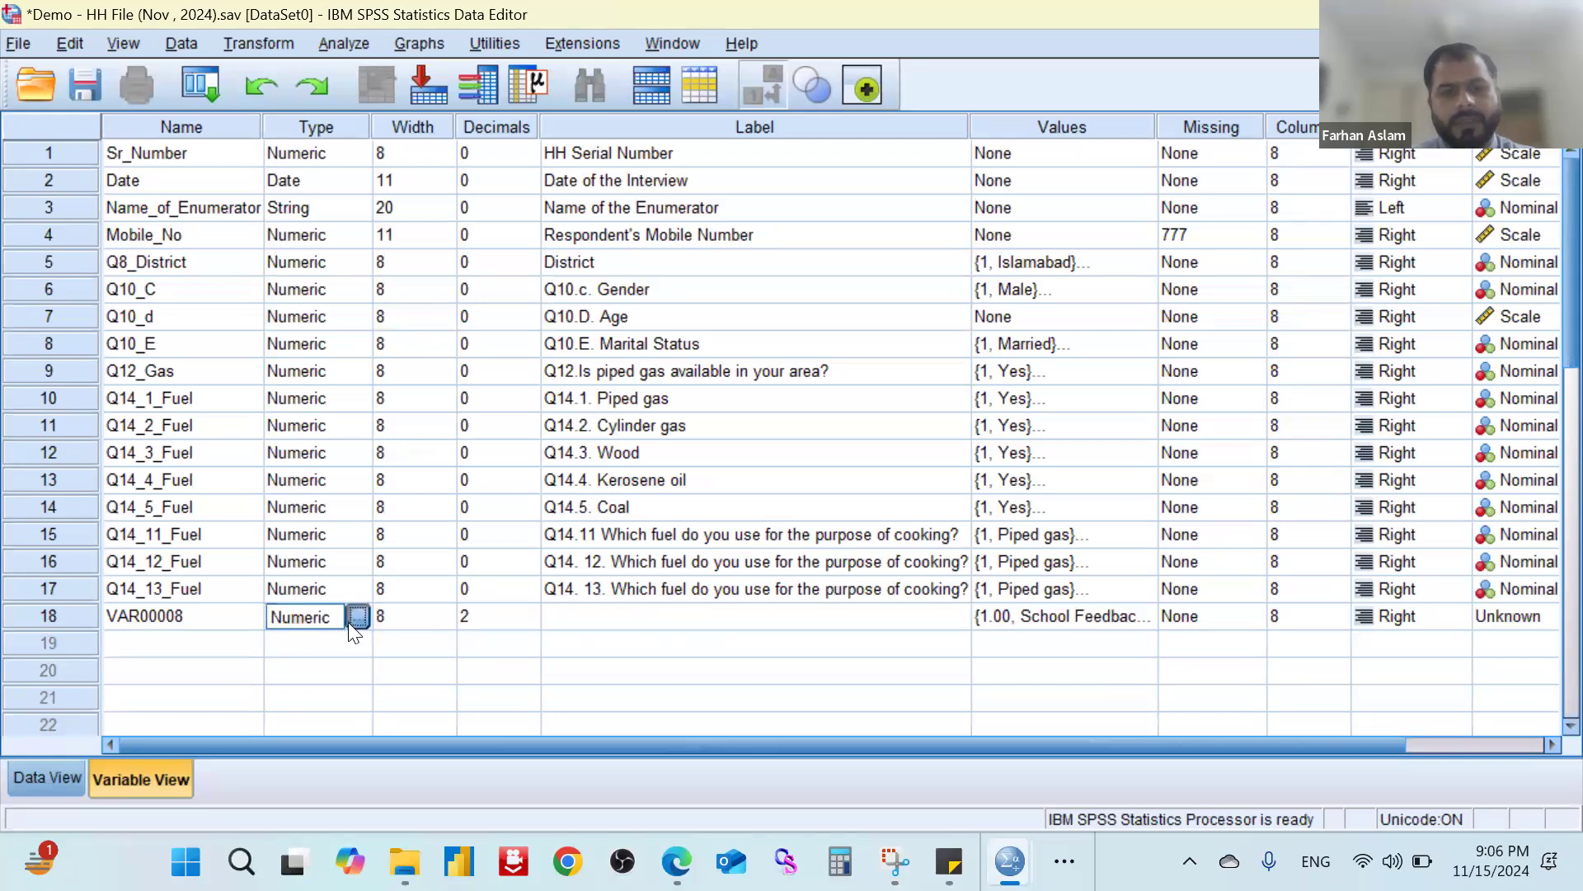
pyautogui.click(357, 617)
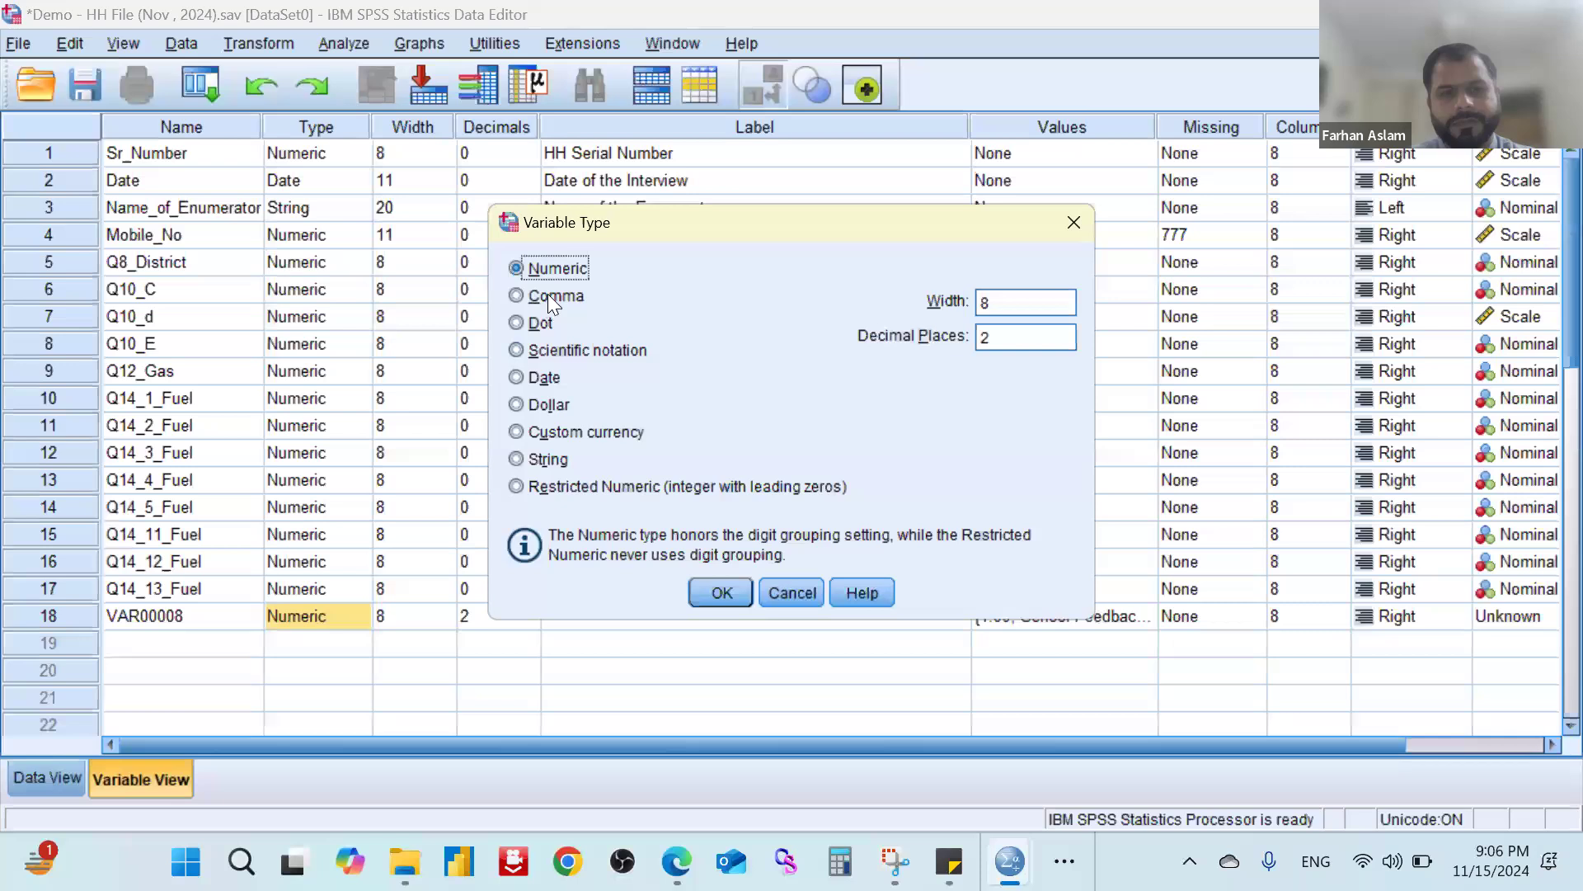
pyautogui.click(546, 459)
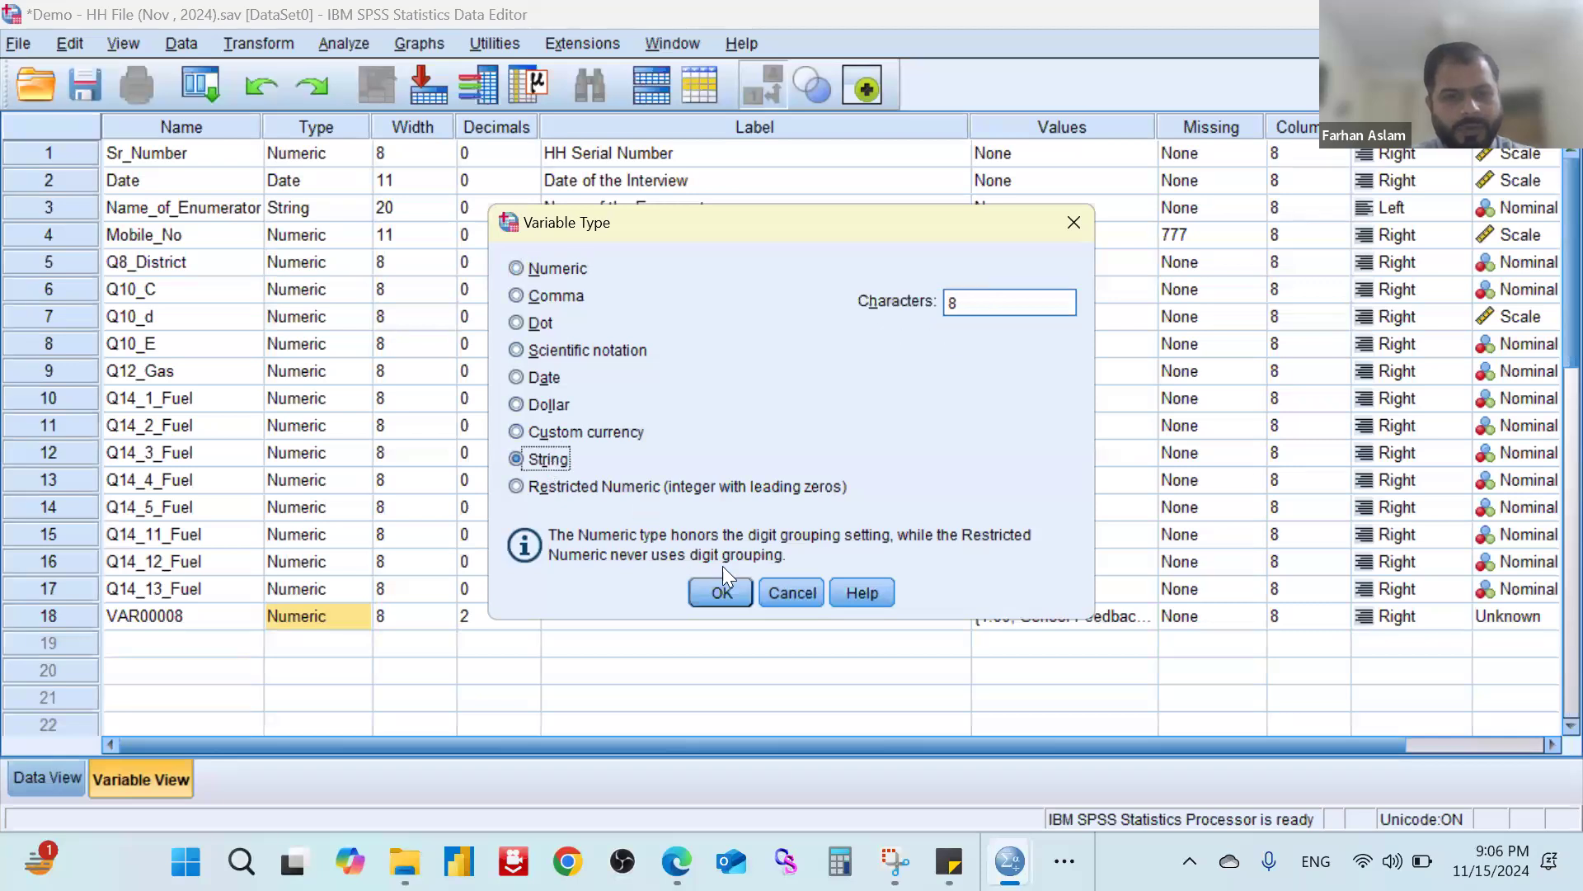
pyautogui.click(722, 593)
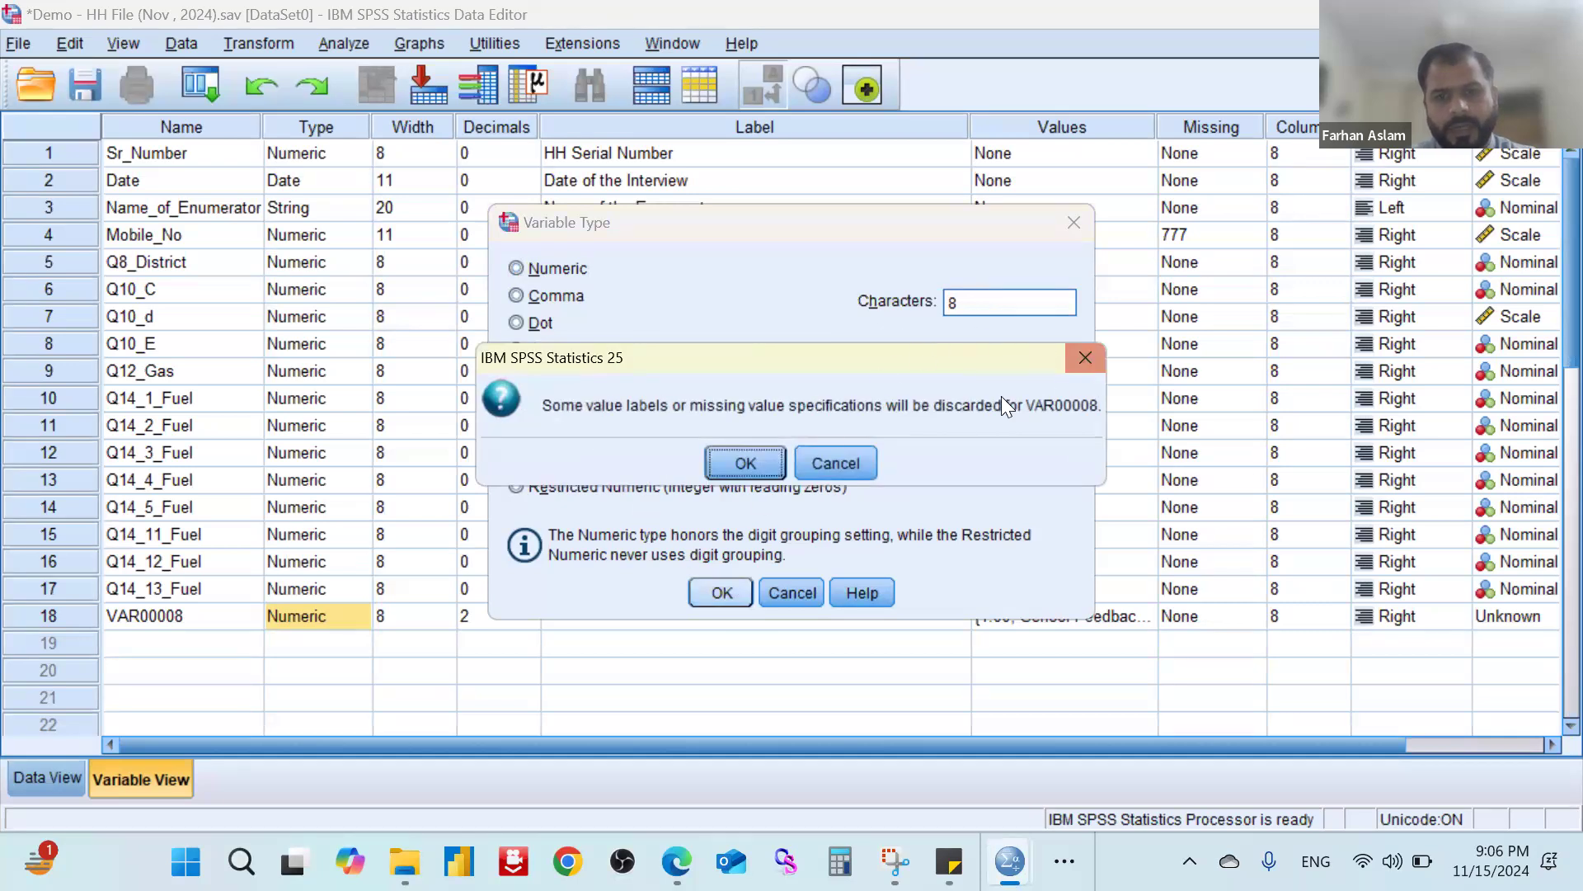
pyautogui.click(1085, 358)
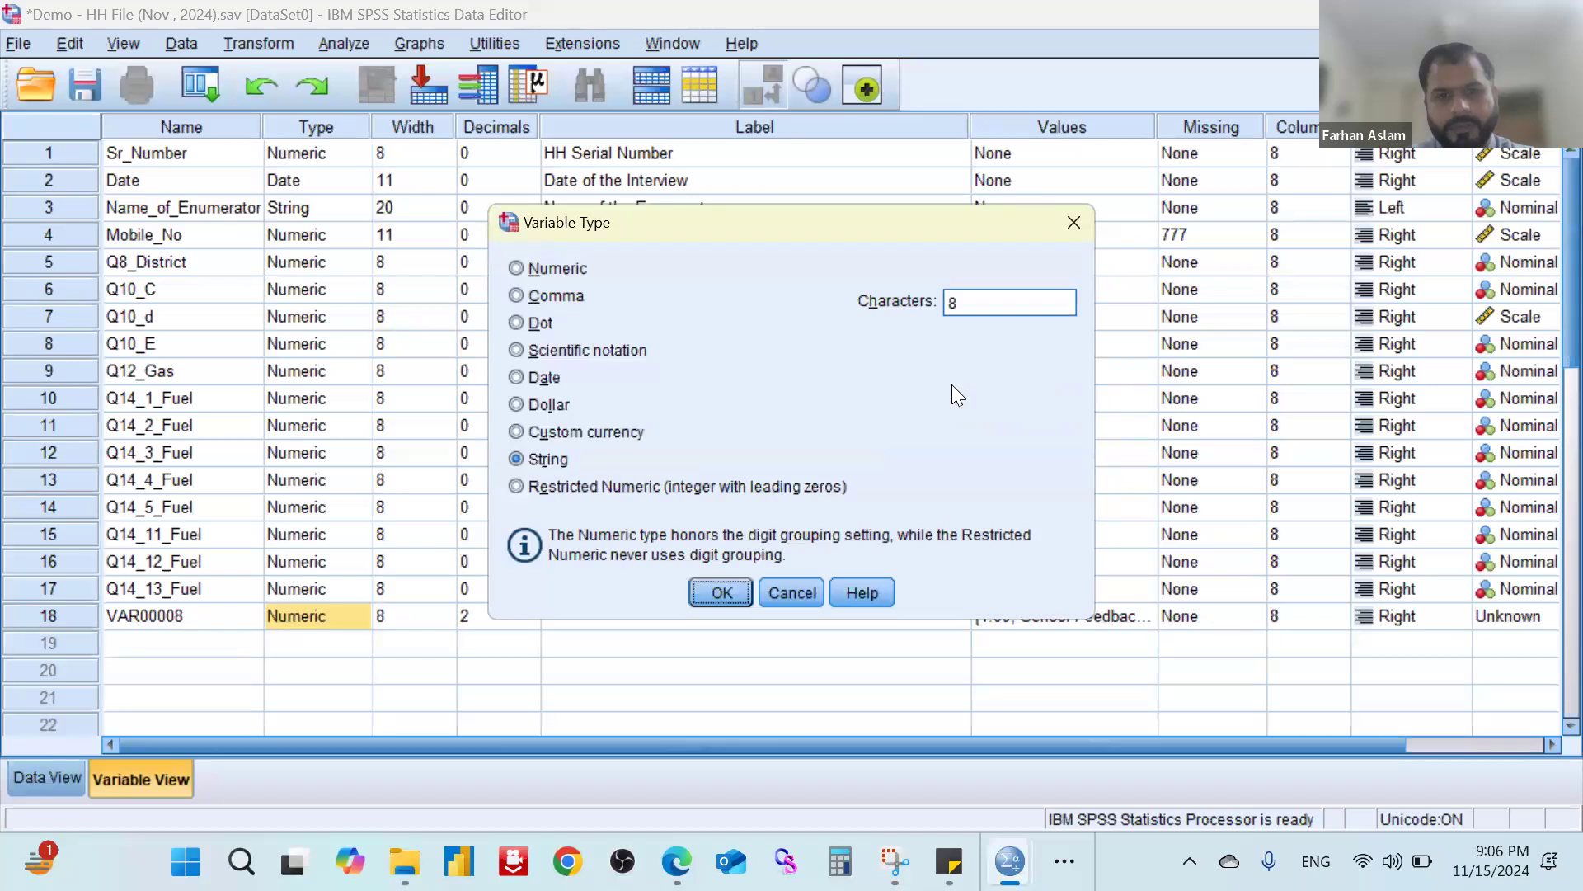
# Enter a String length of 100 characters for the variable in row 18 and discard the type change.
pyautogui.click(993, 304)
pyautogui.moveTo(870, 318); pyautogui.dragTo(921, 307)
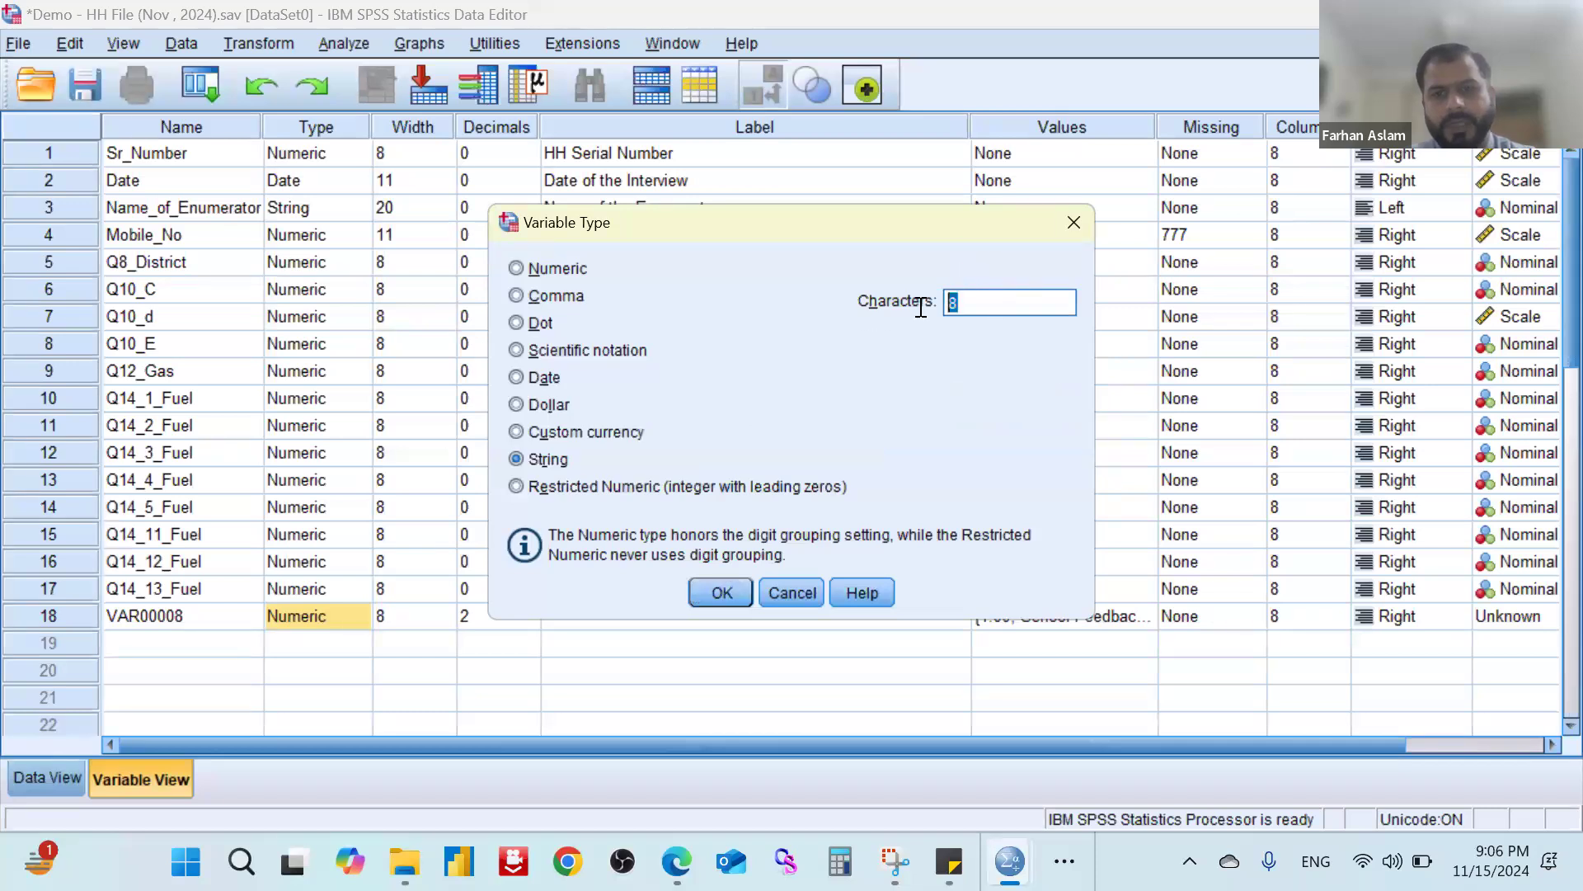
pyautogui.write('50')
pyautogui.press('BackSpace')
pyautogui.press('BackSpace')
pyautogui.write('100')
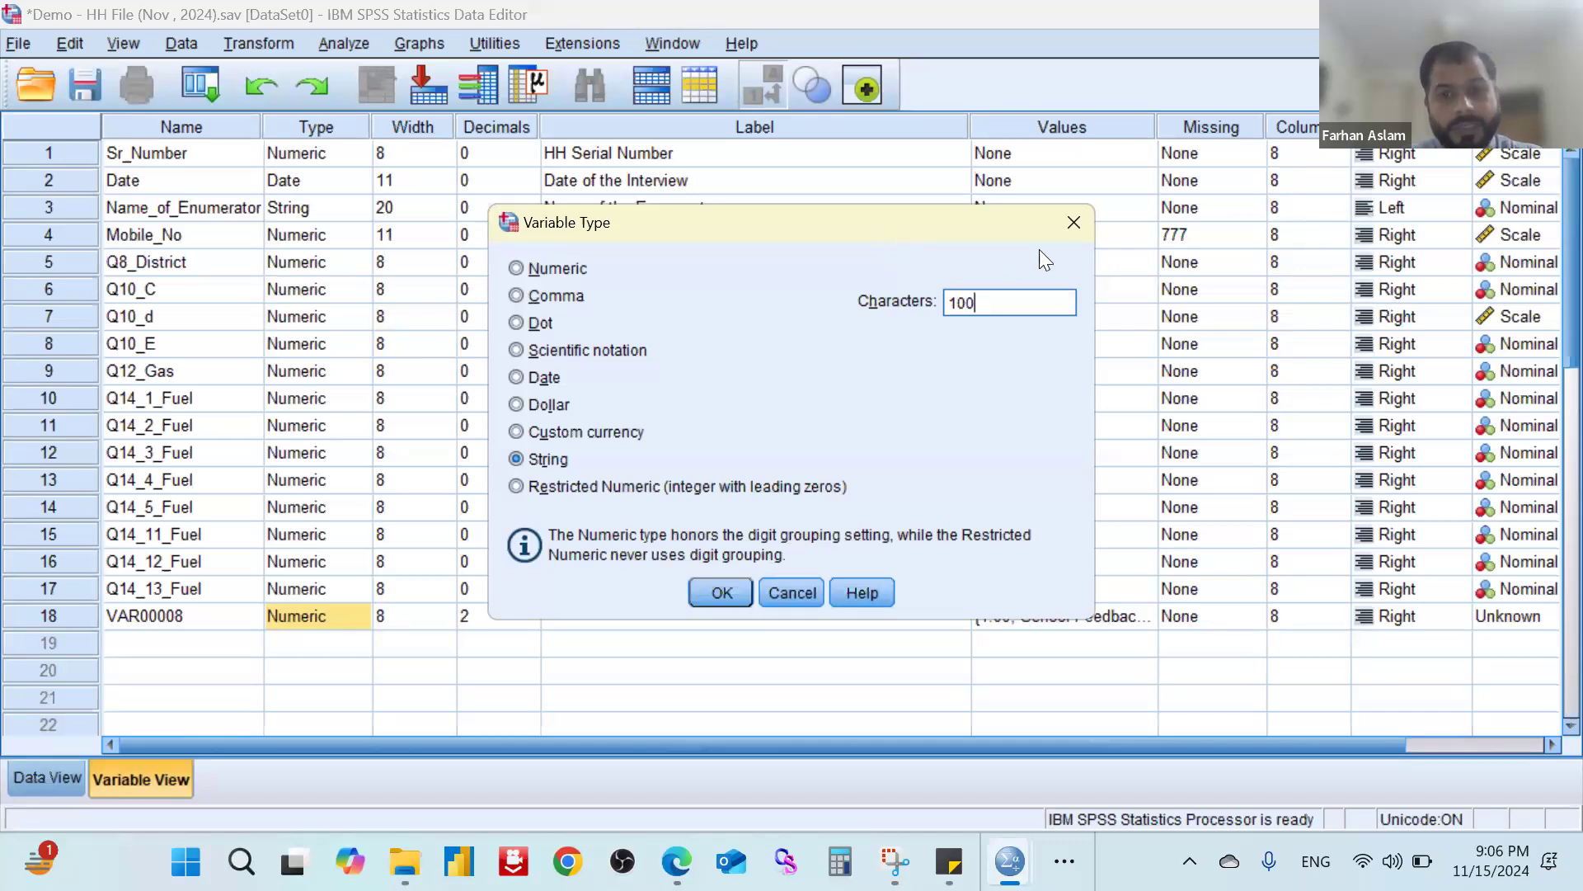
pyautogui.click(1072, 223)
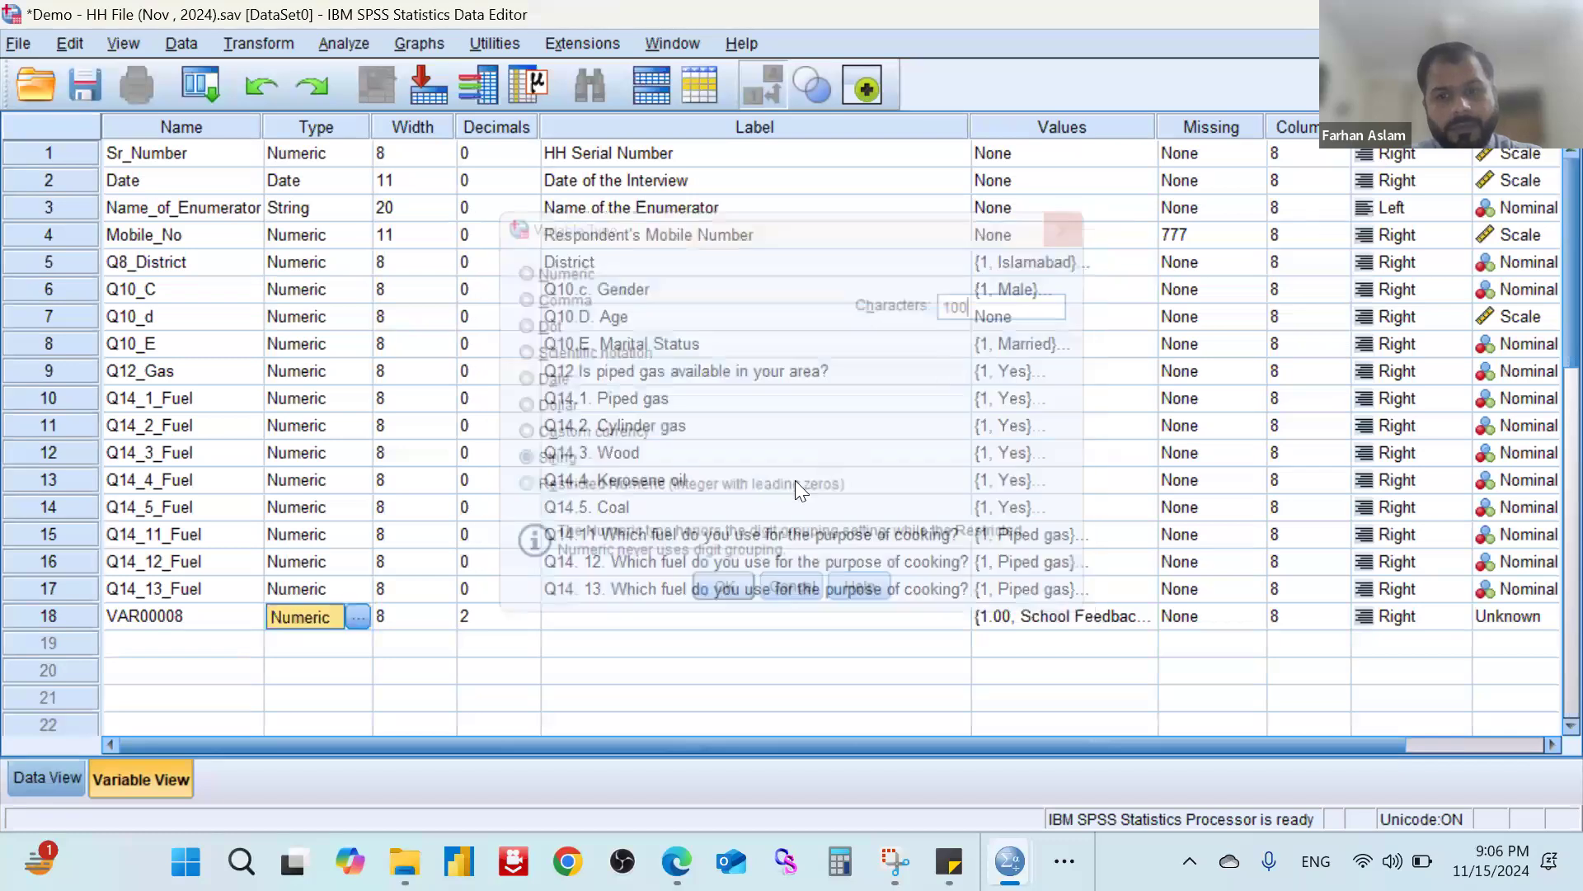
# Show the String type option for the variable in row 18 again and close it without applying.
pyautogui.click(1031, 626)
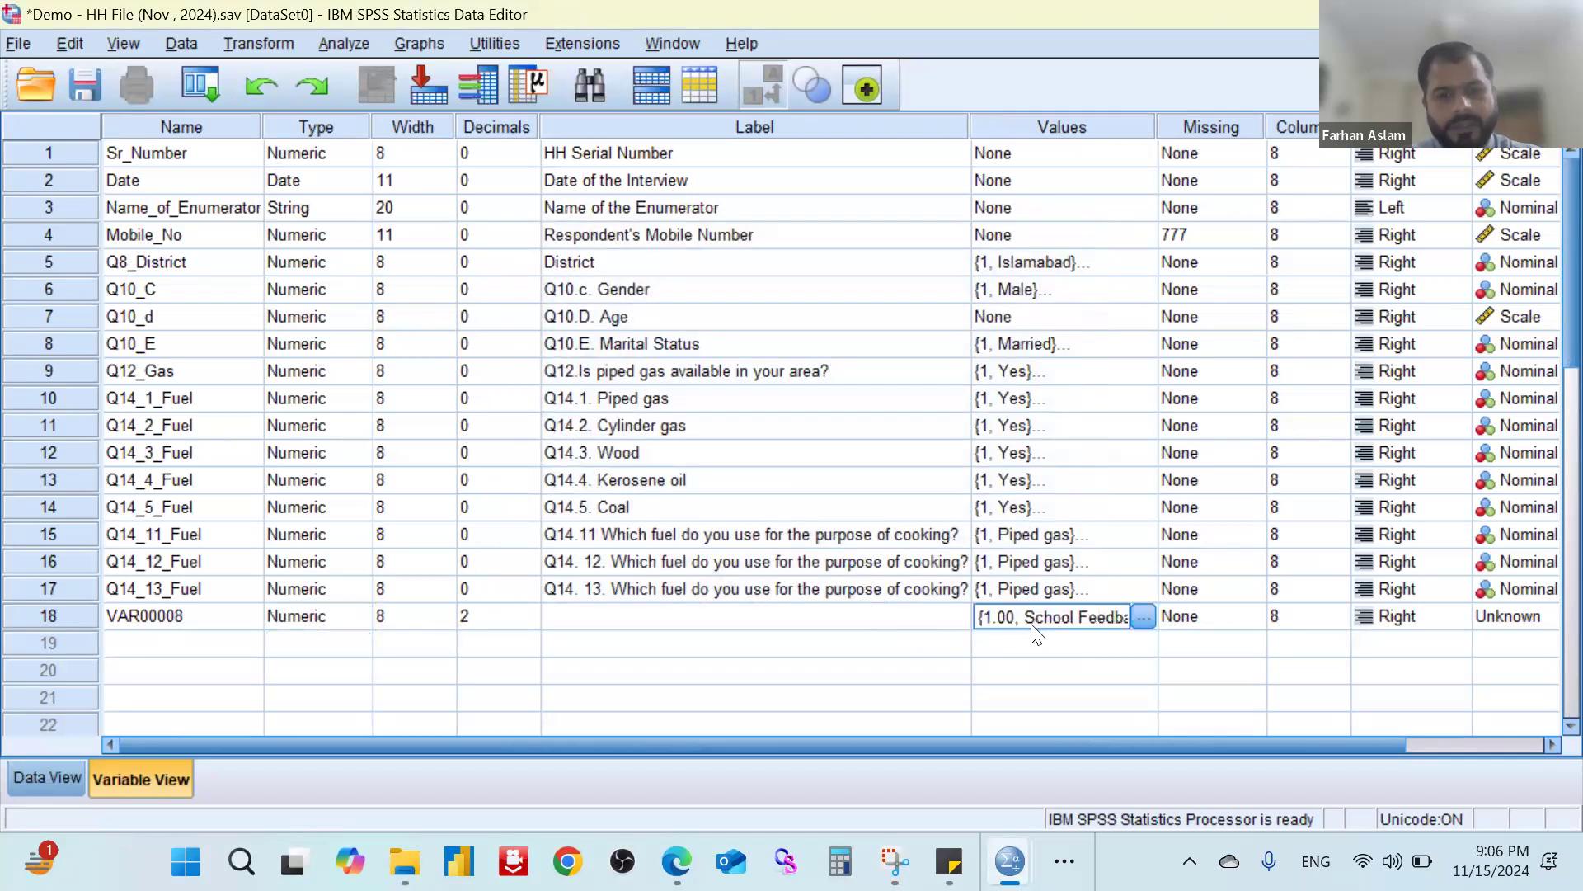
pyautogui.click(351, 618)
pyautogui.click(361, 617)
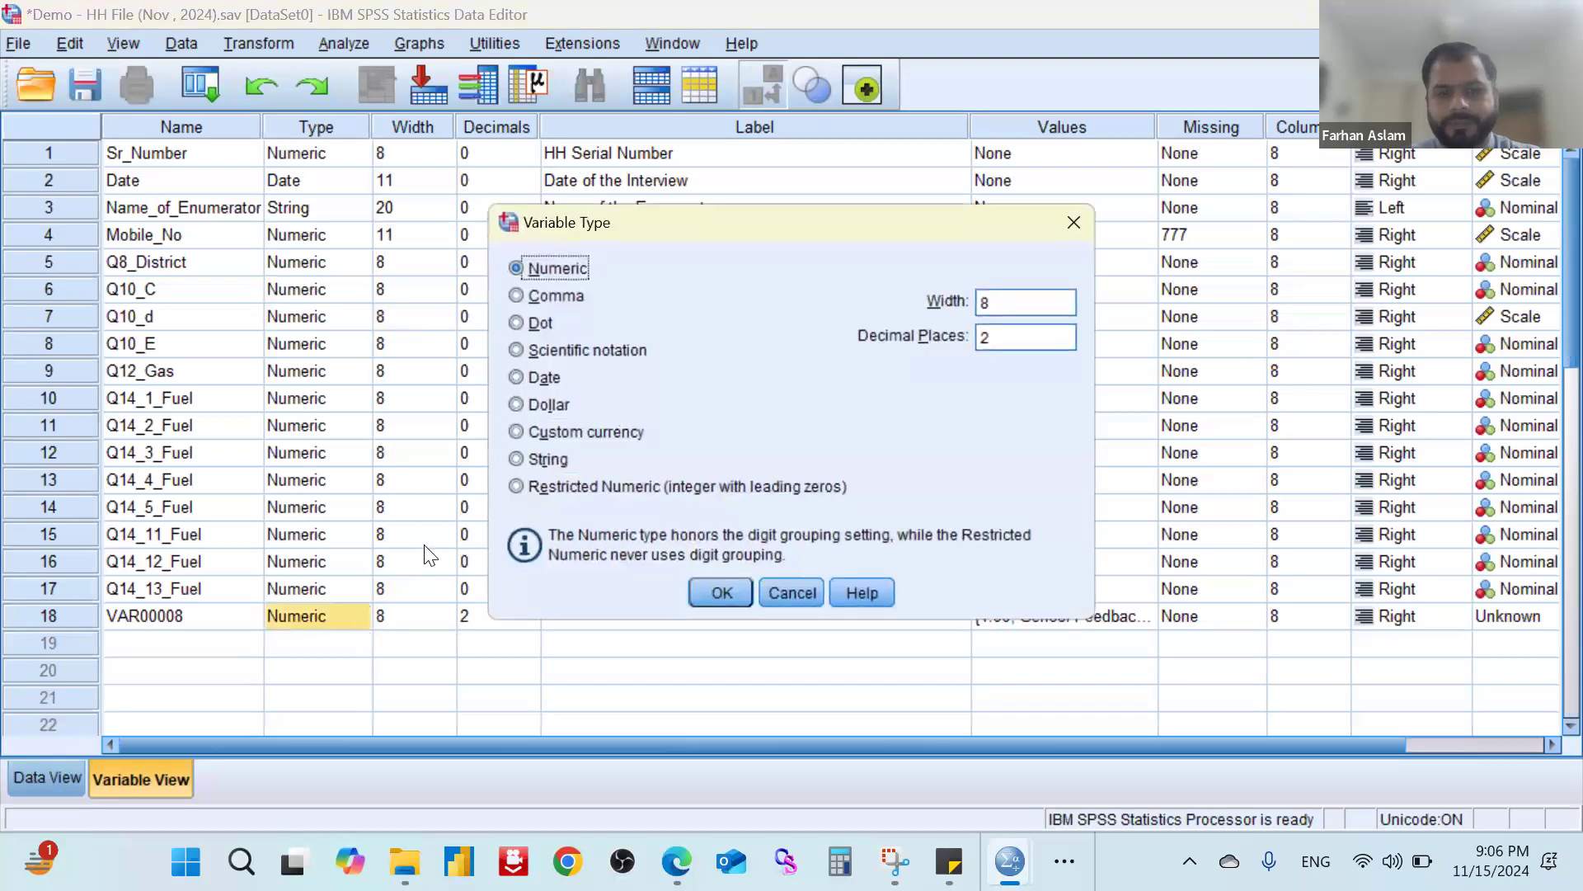
pyautogui.click(517, 459)
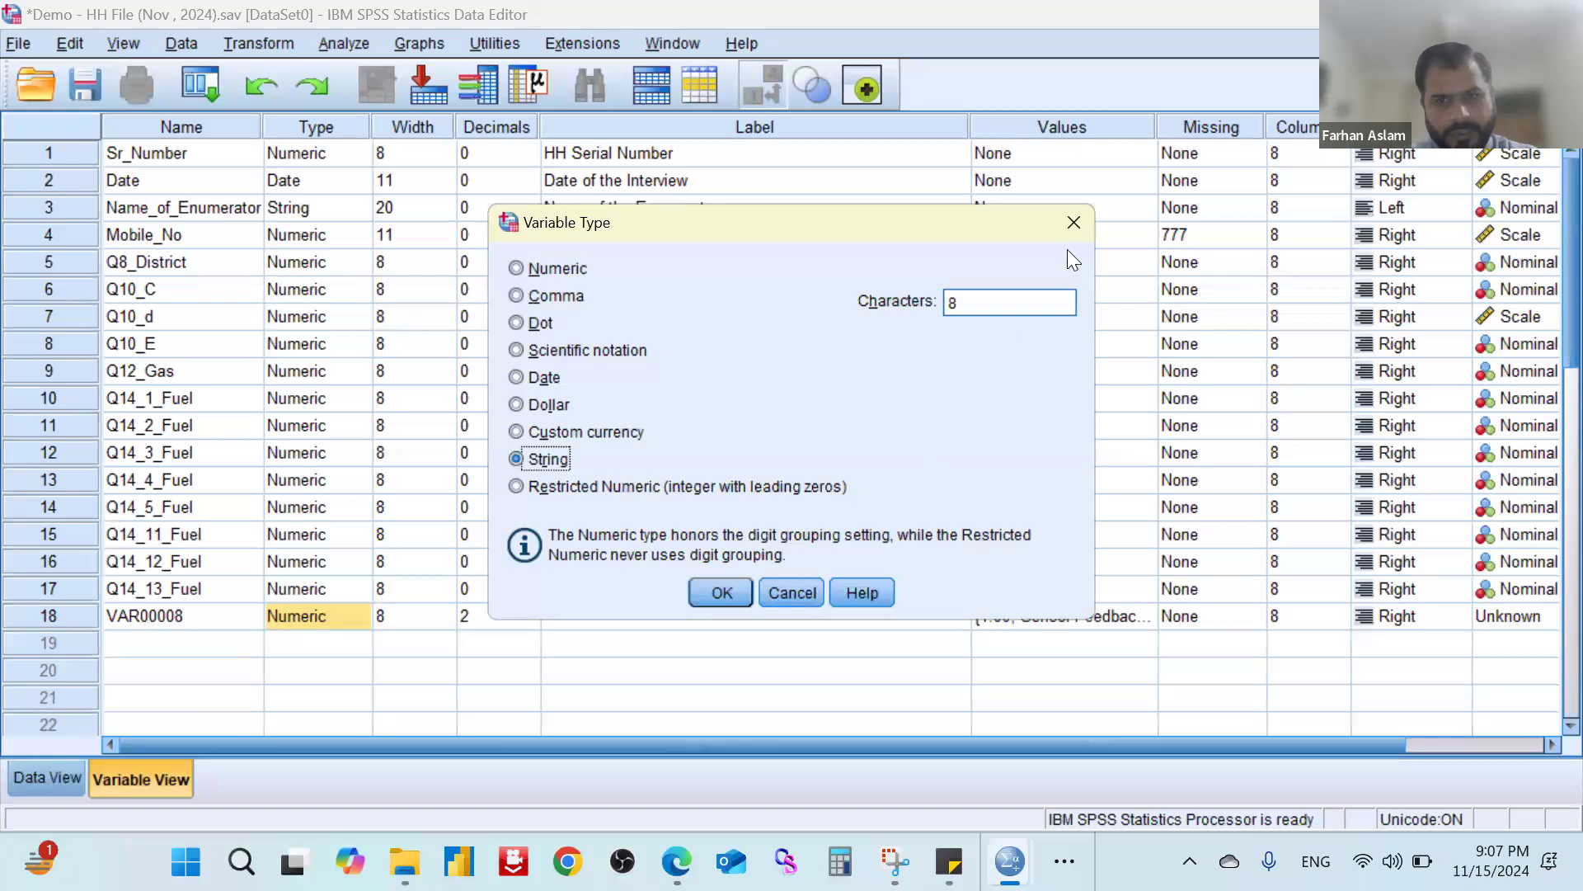
pyautogui.click(1074, 223)
pyautogui.click(858, 534)
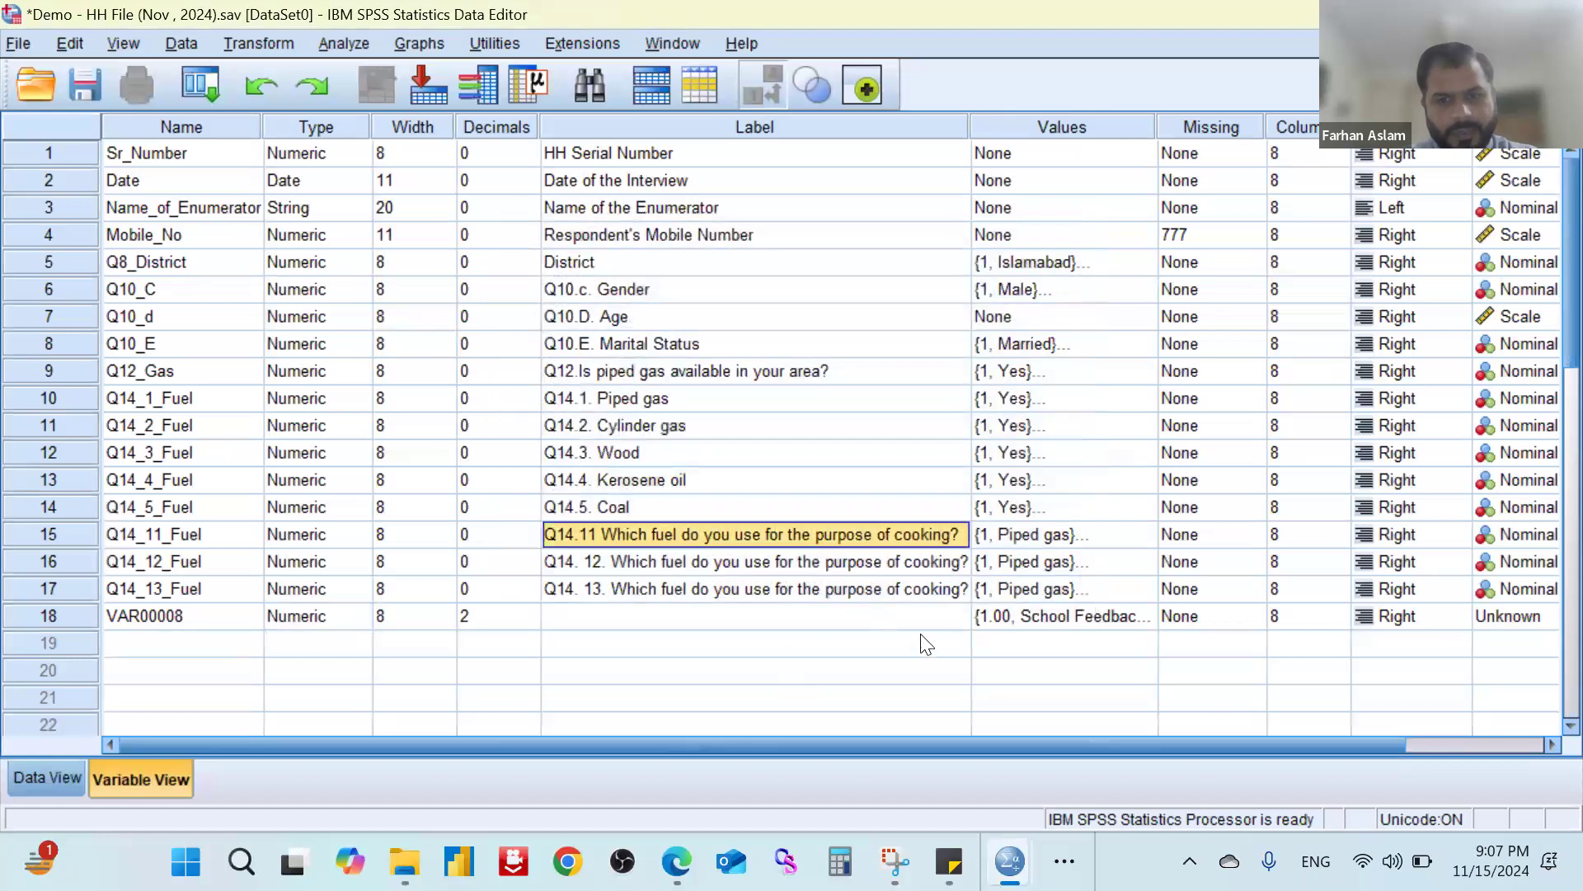
pyautogui.click(1065, 861)
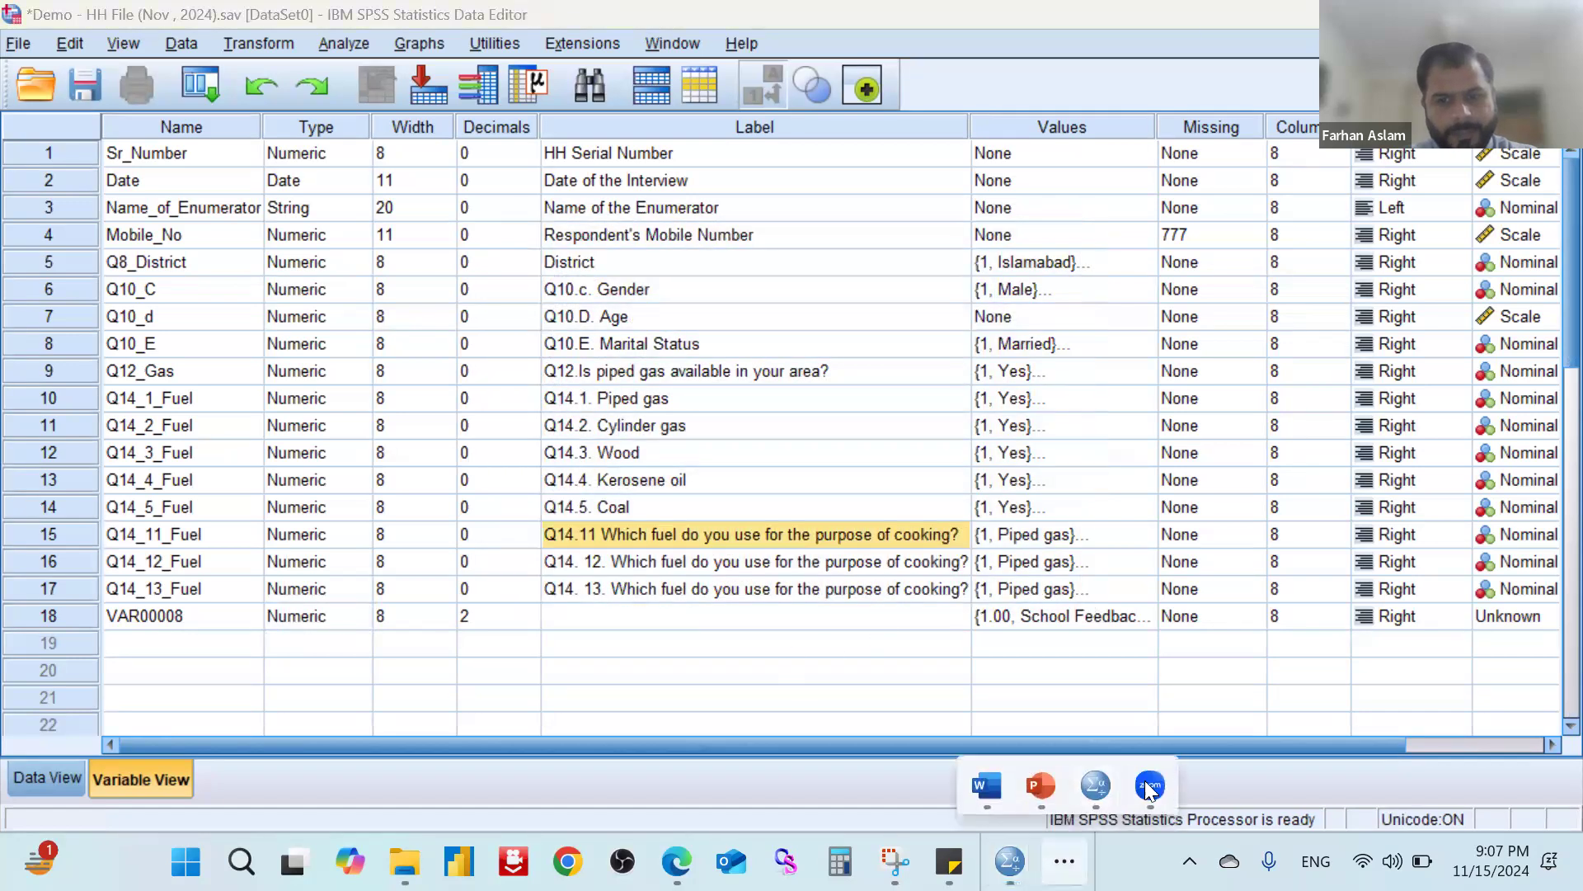
pyautogui.click(1146, 784)
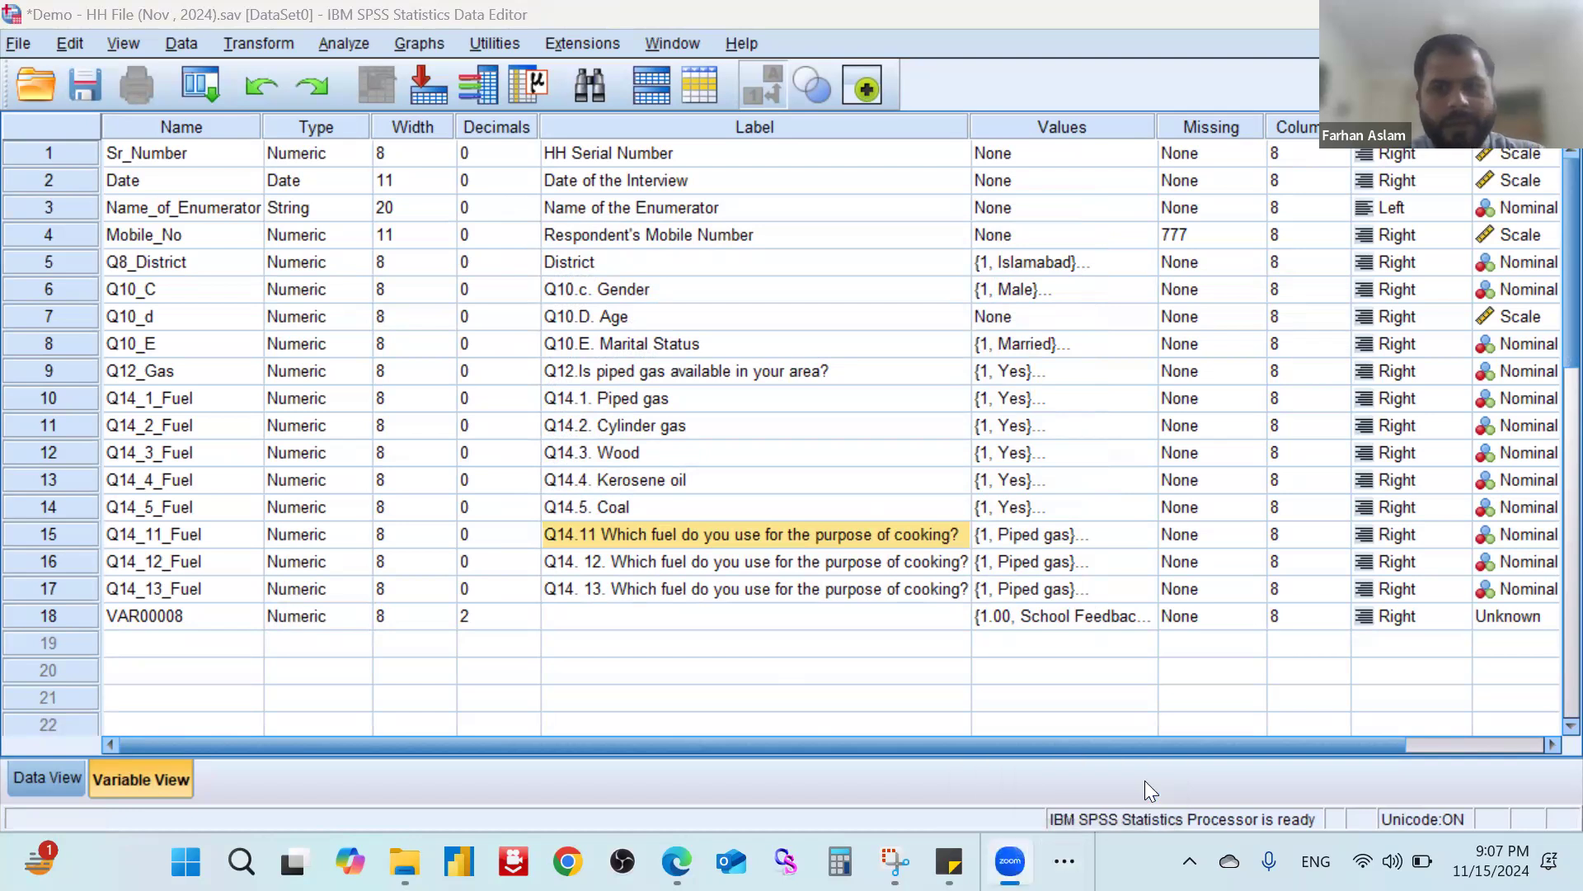